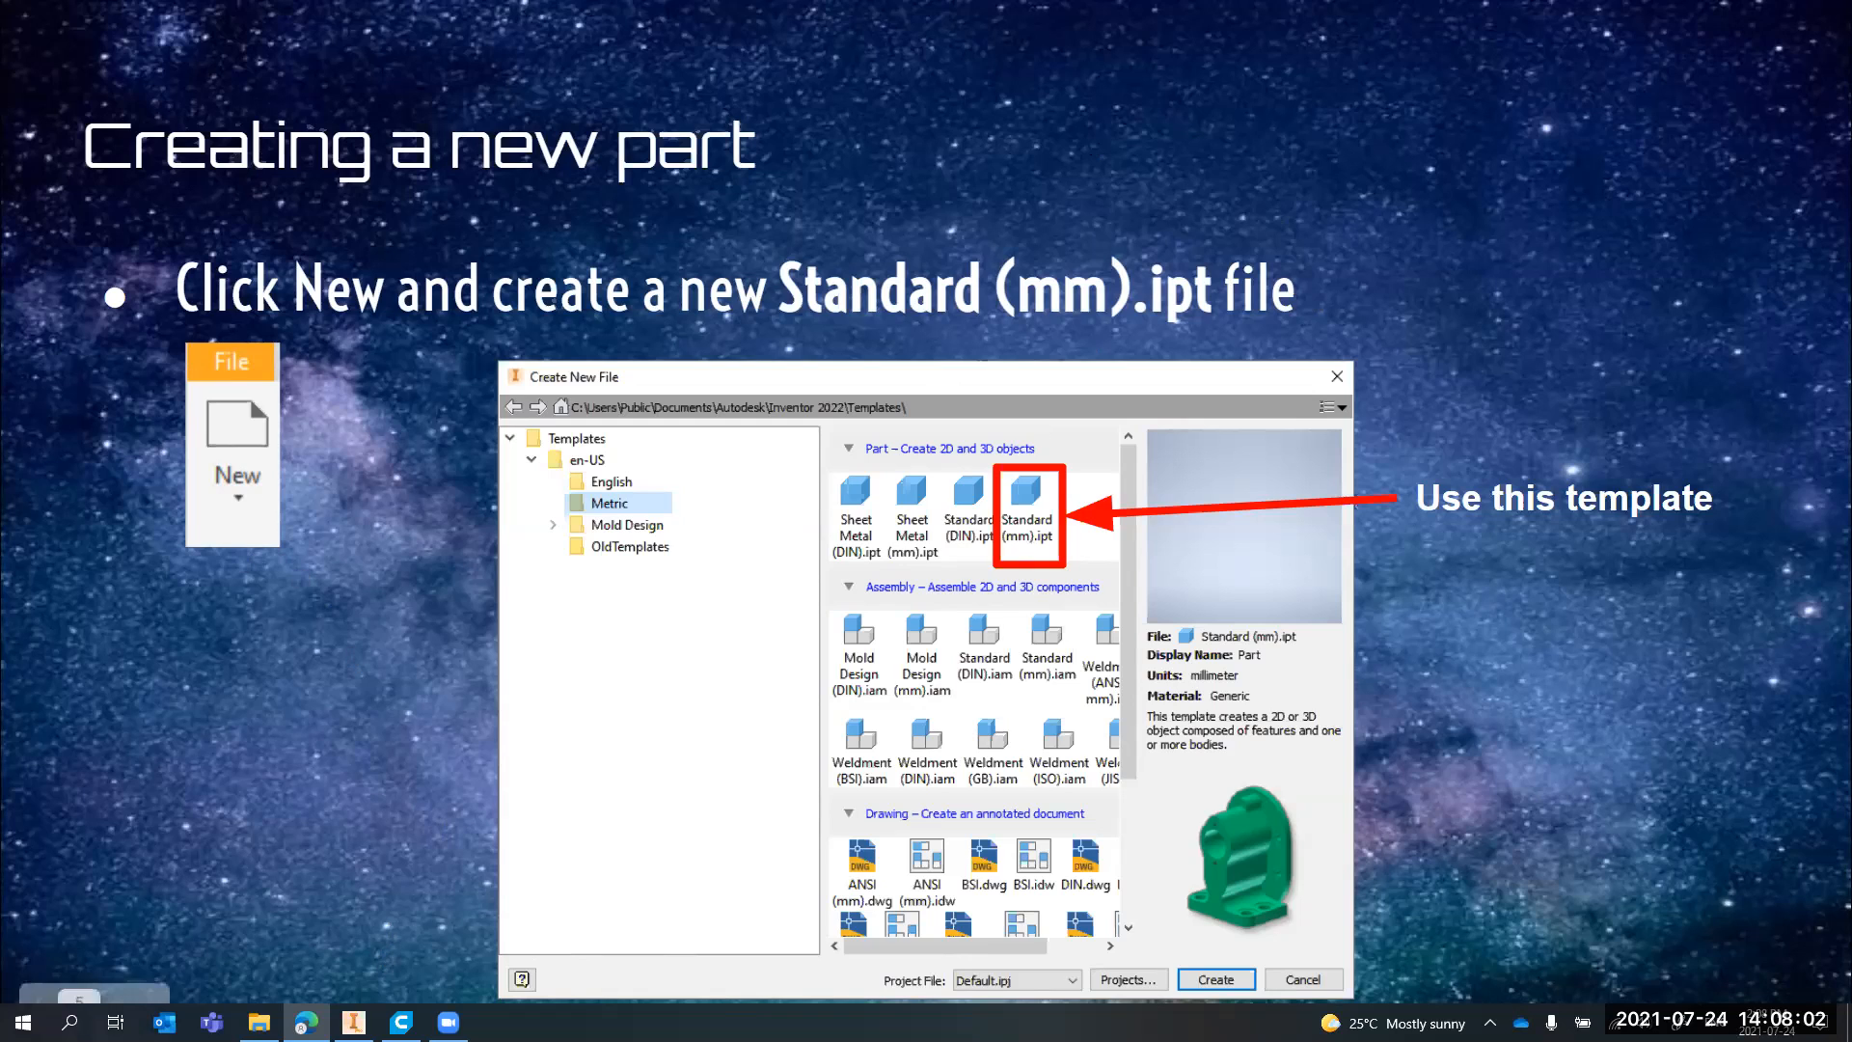
# Switch to Autodesk Inventor and create a new part from the Metric template Standard (mm).ipt
pyautogui.click(353, 1021)
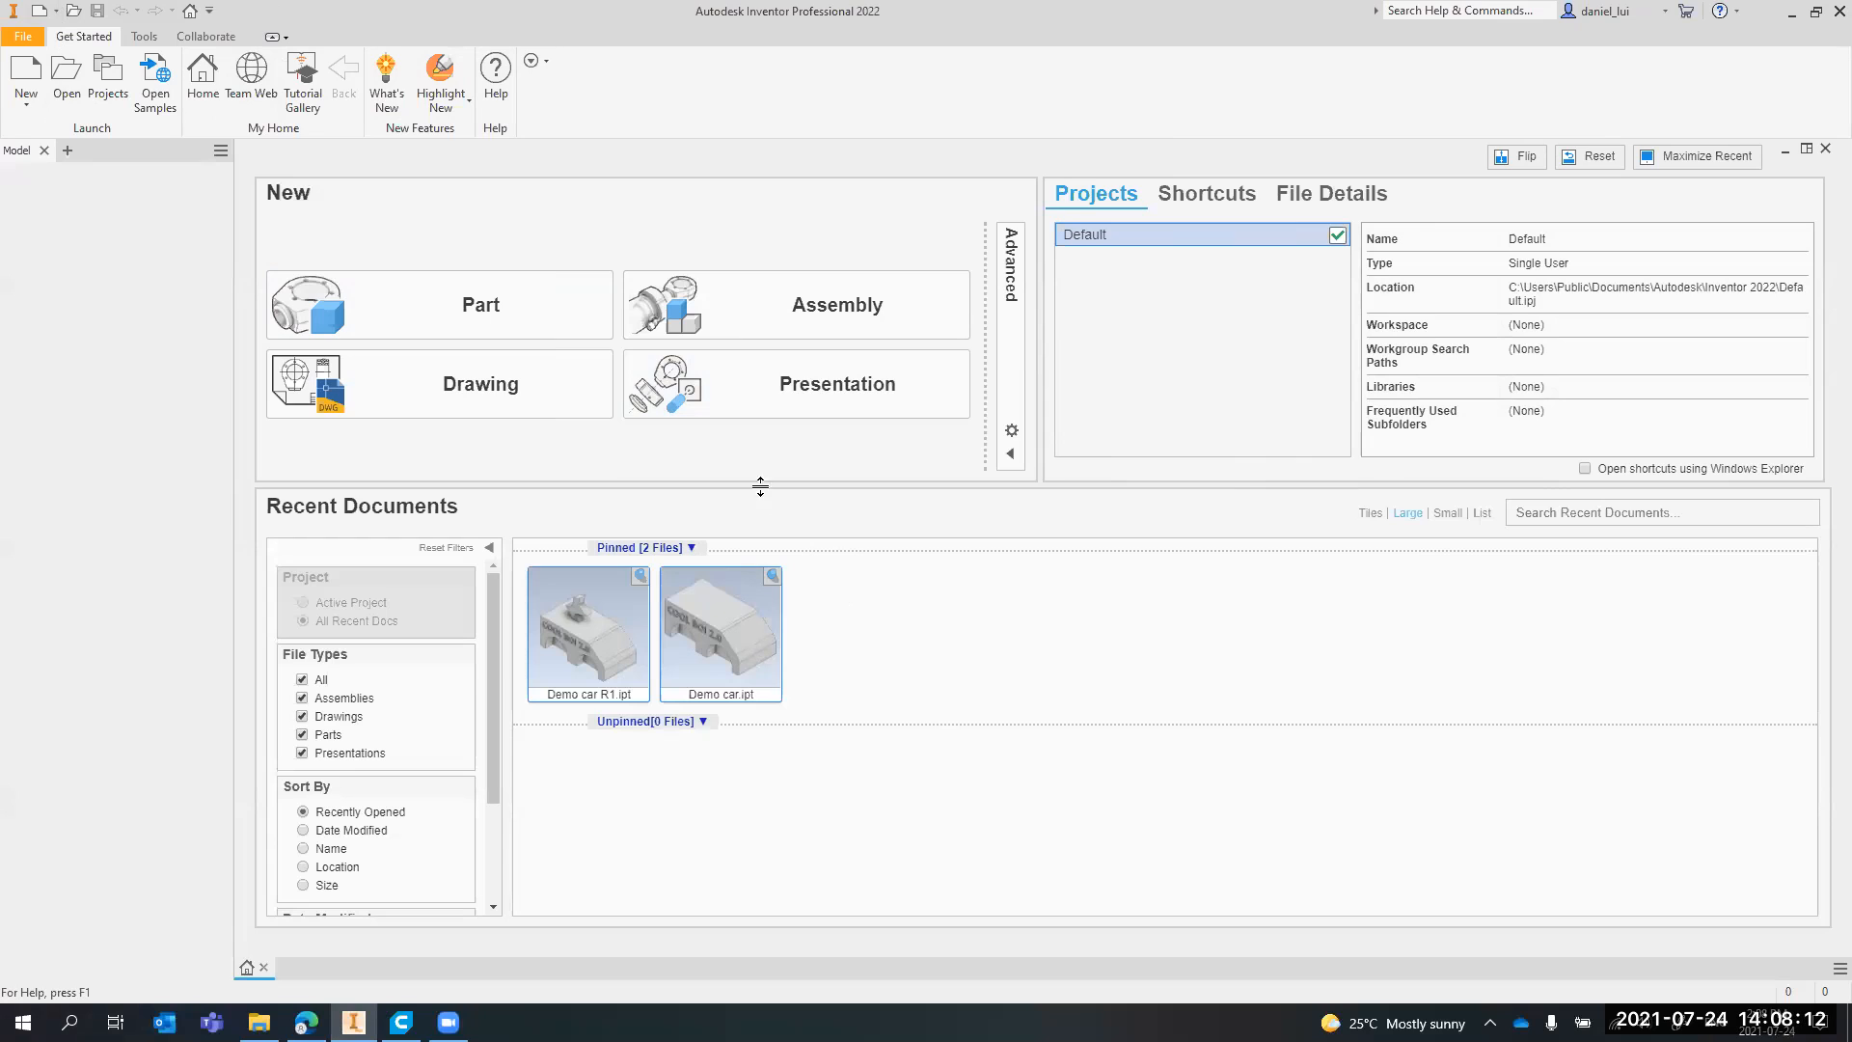
pyautogui.click(34, 80)
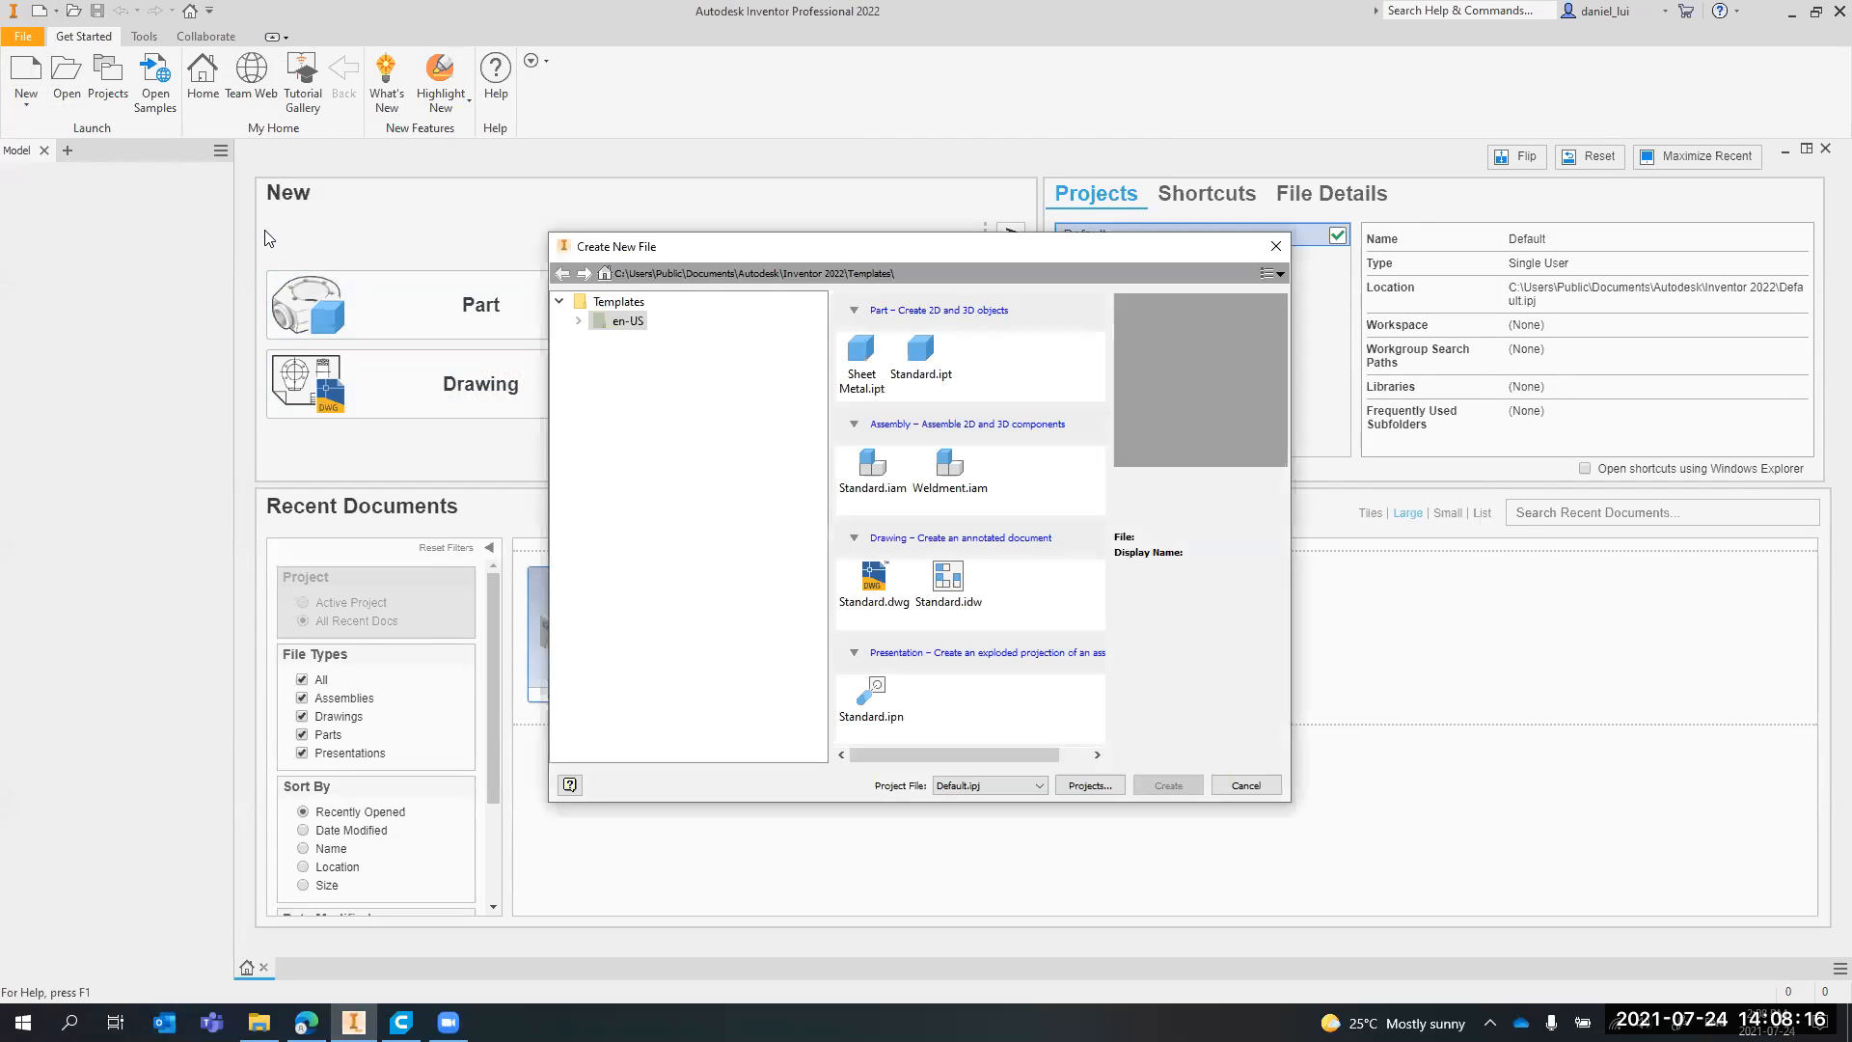
pyautogui.click(560, 301)
pyautogui.click(560, 301)
pyautogui.click(576, 320)
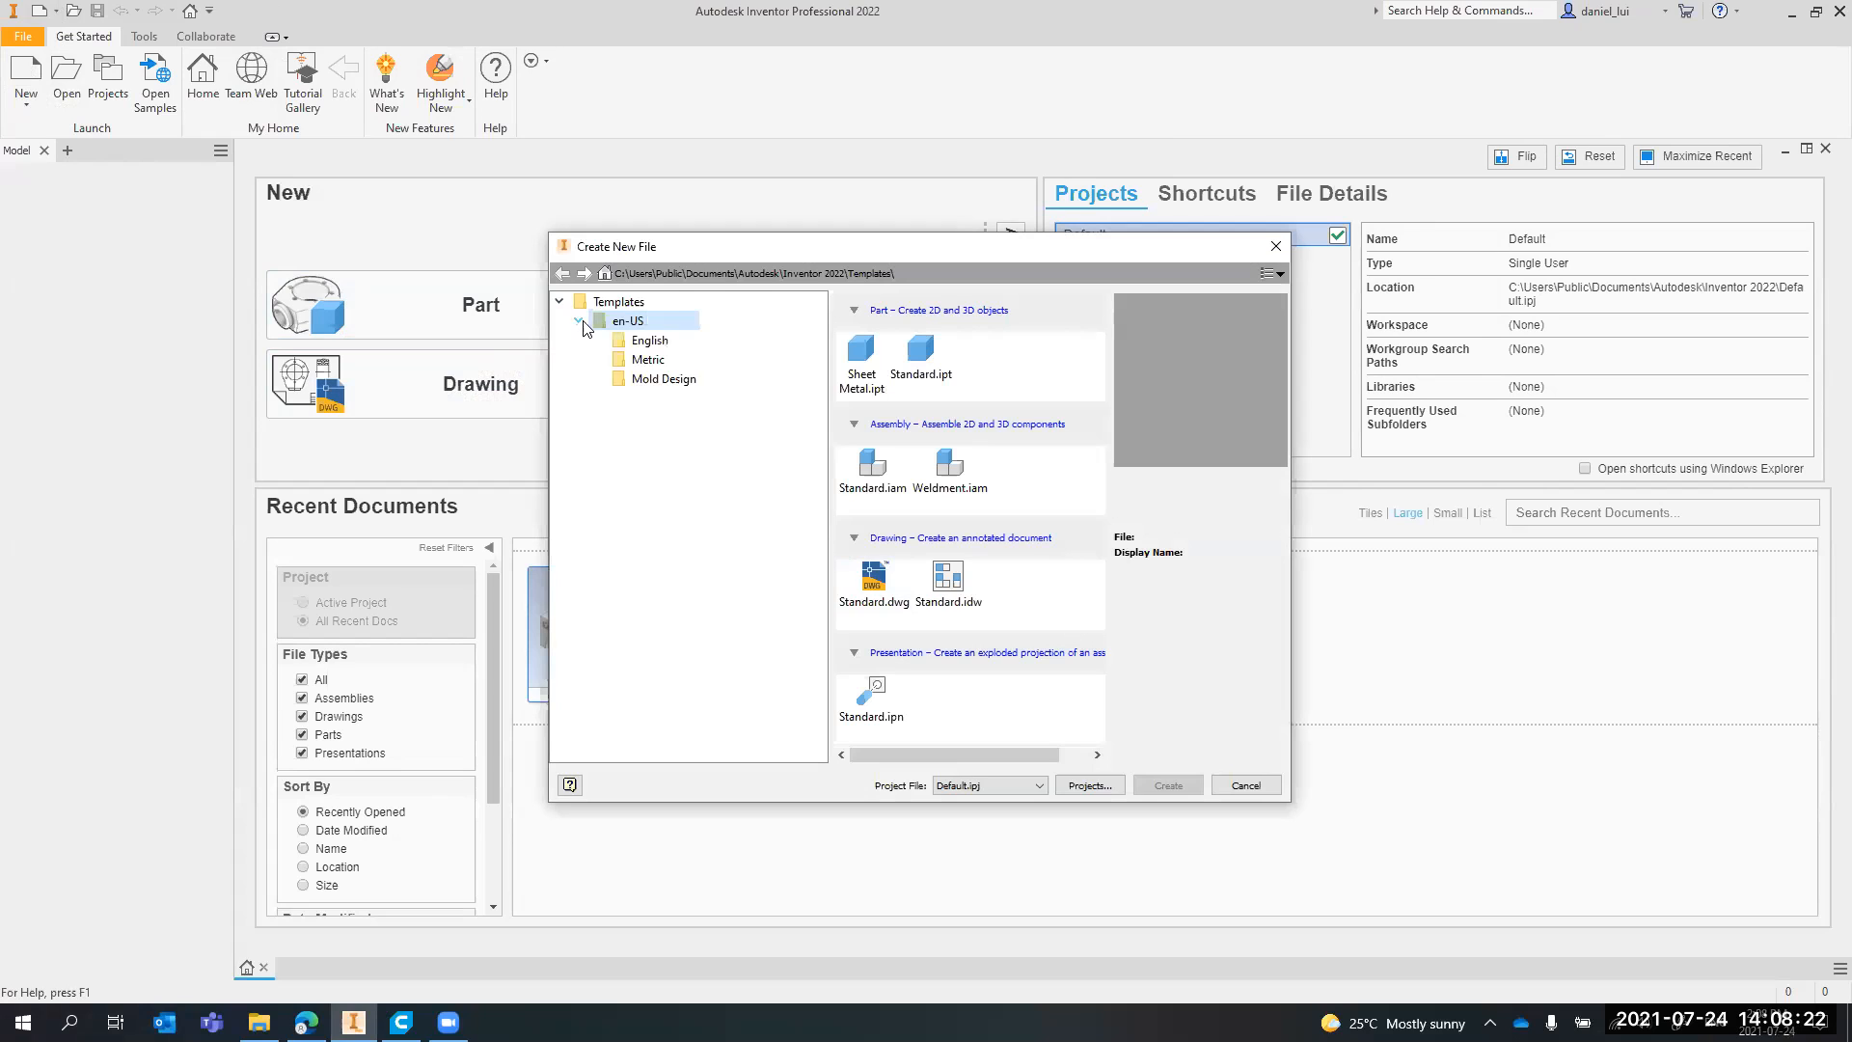
pyautogui.click(646, 363)
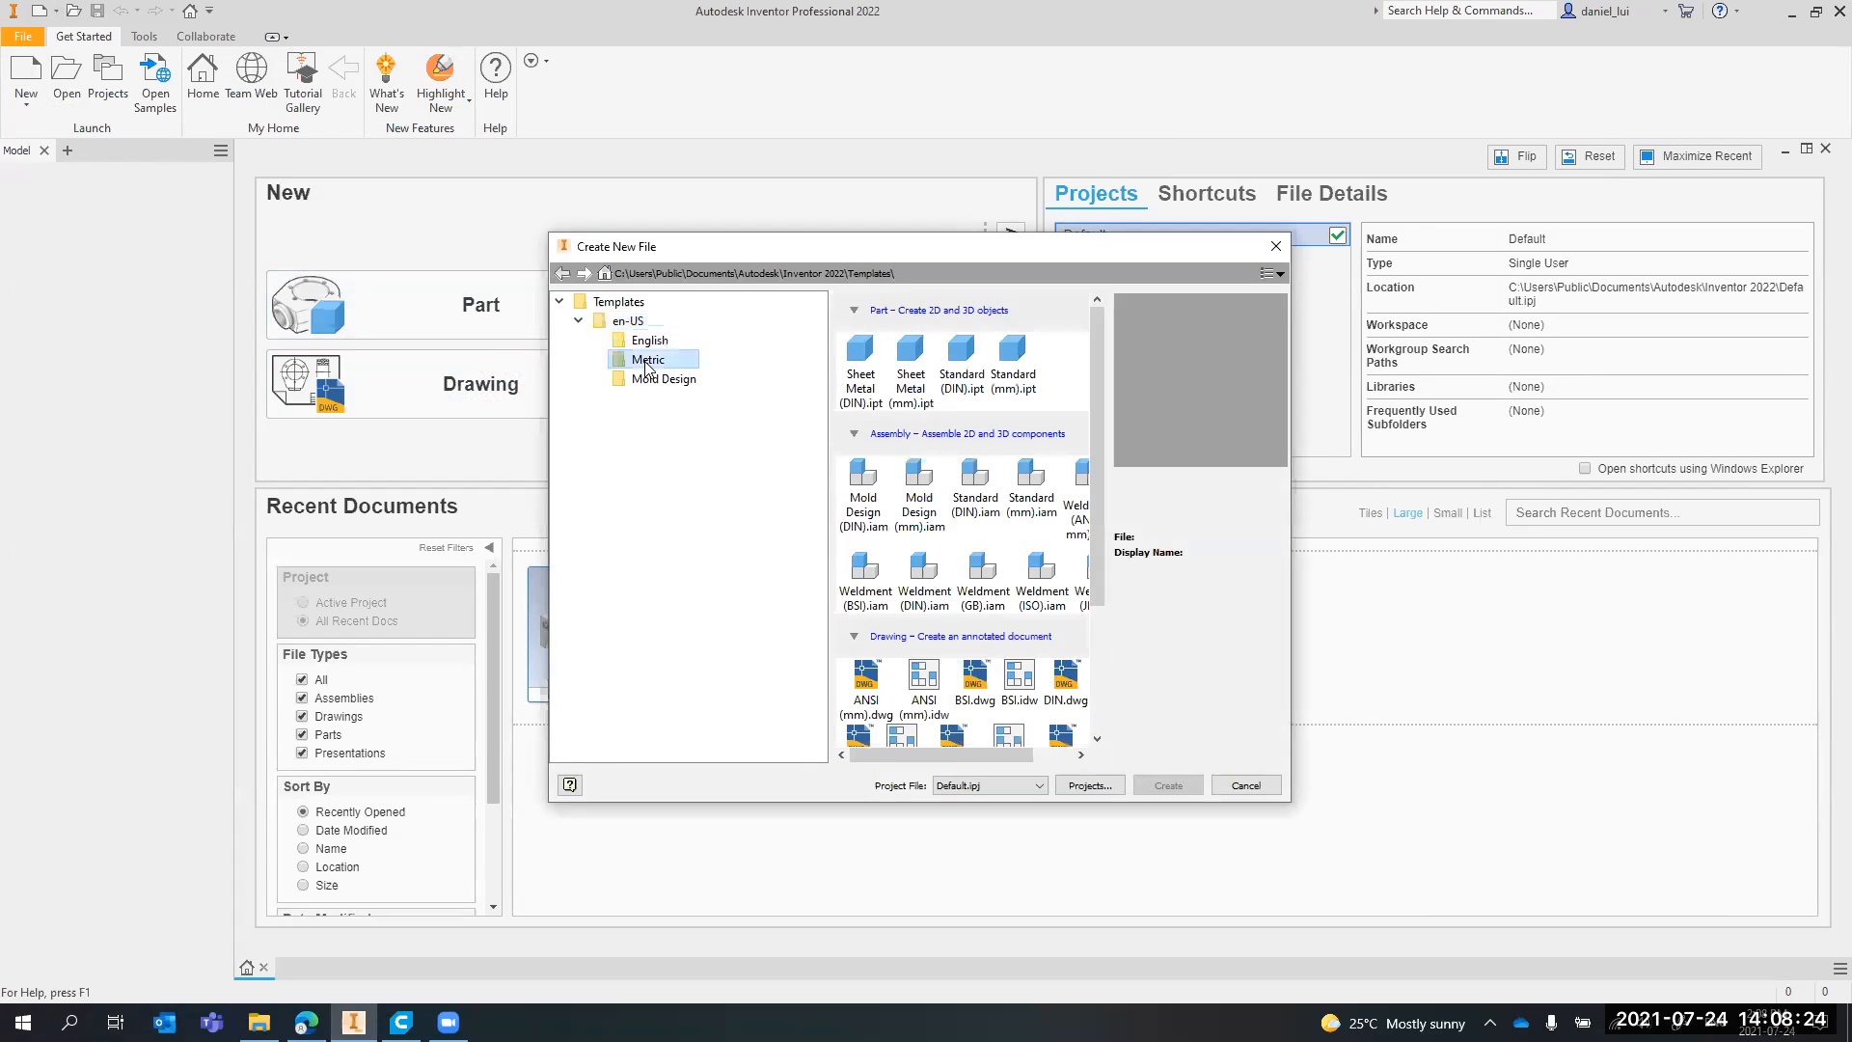
pyautogui.click(1027, 369)
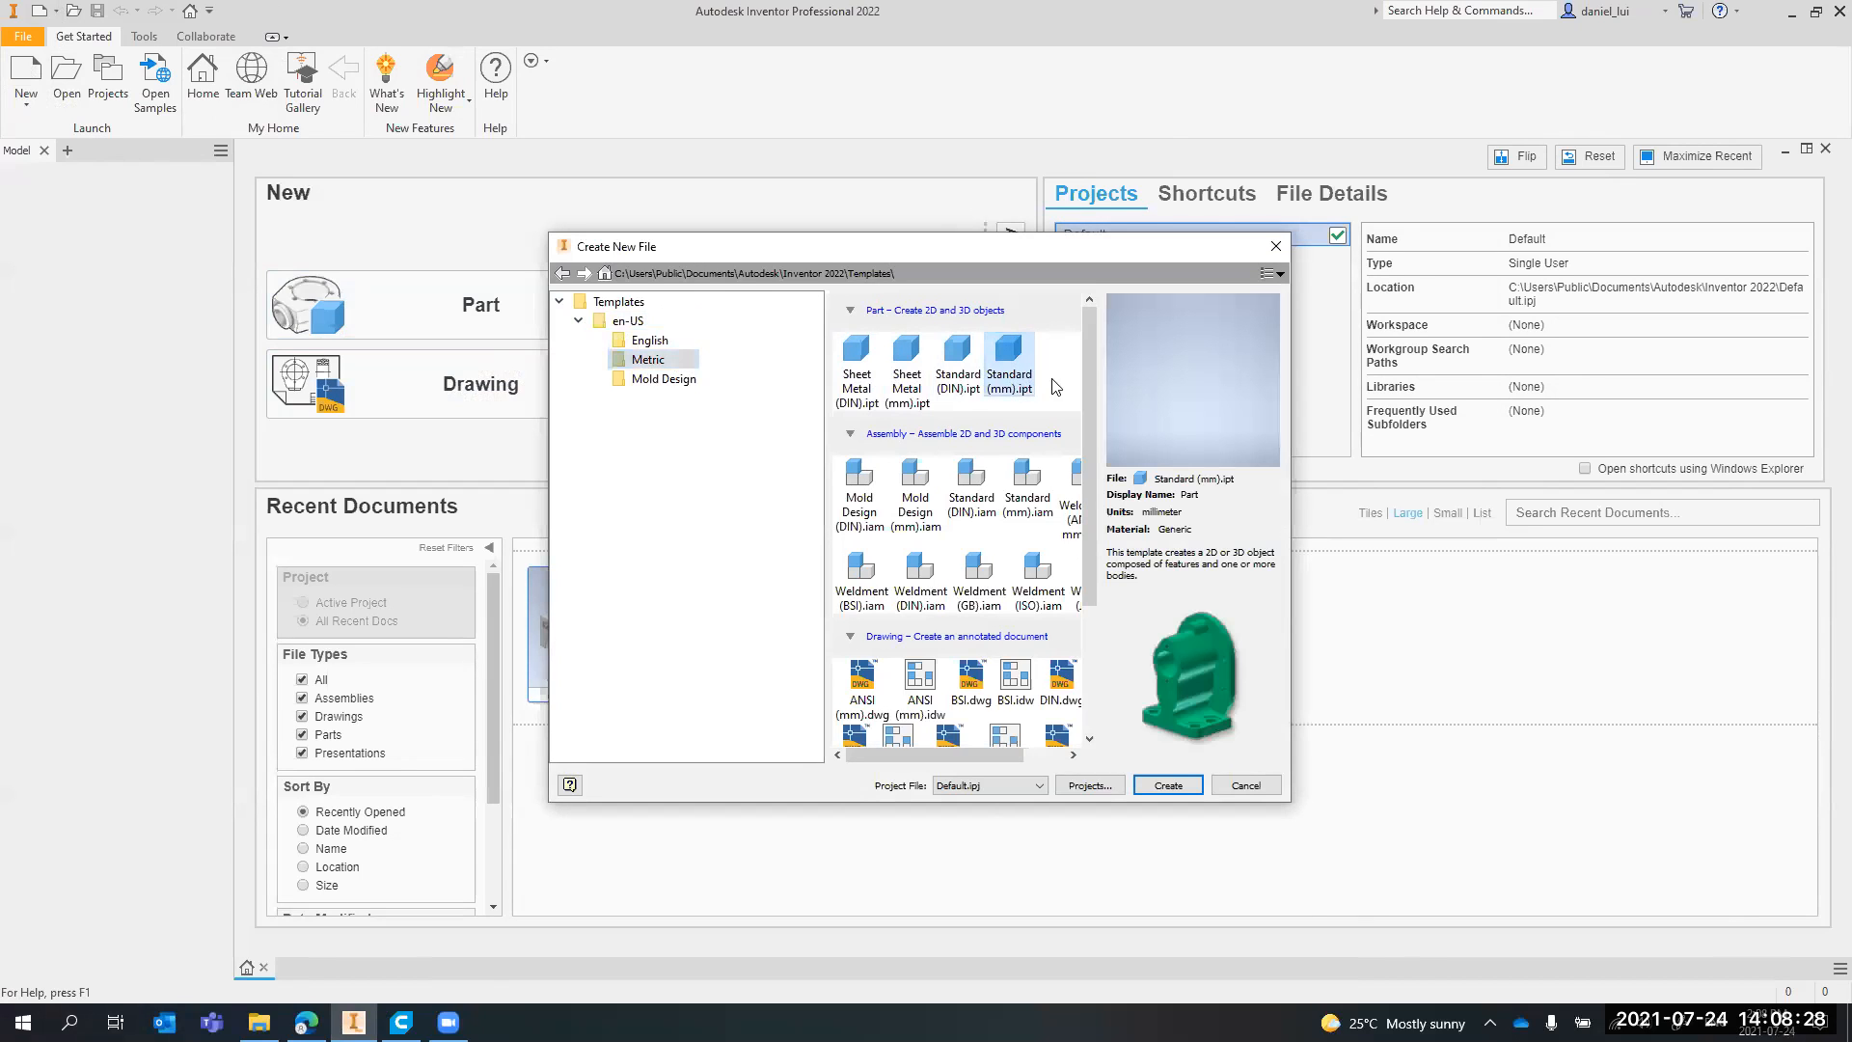
pyautogui.click(968, 386)
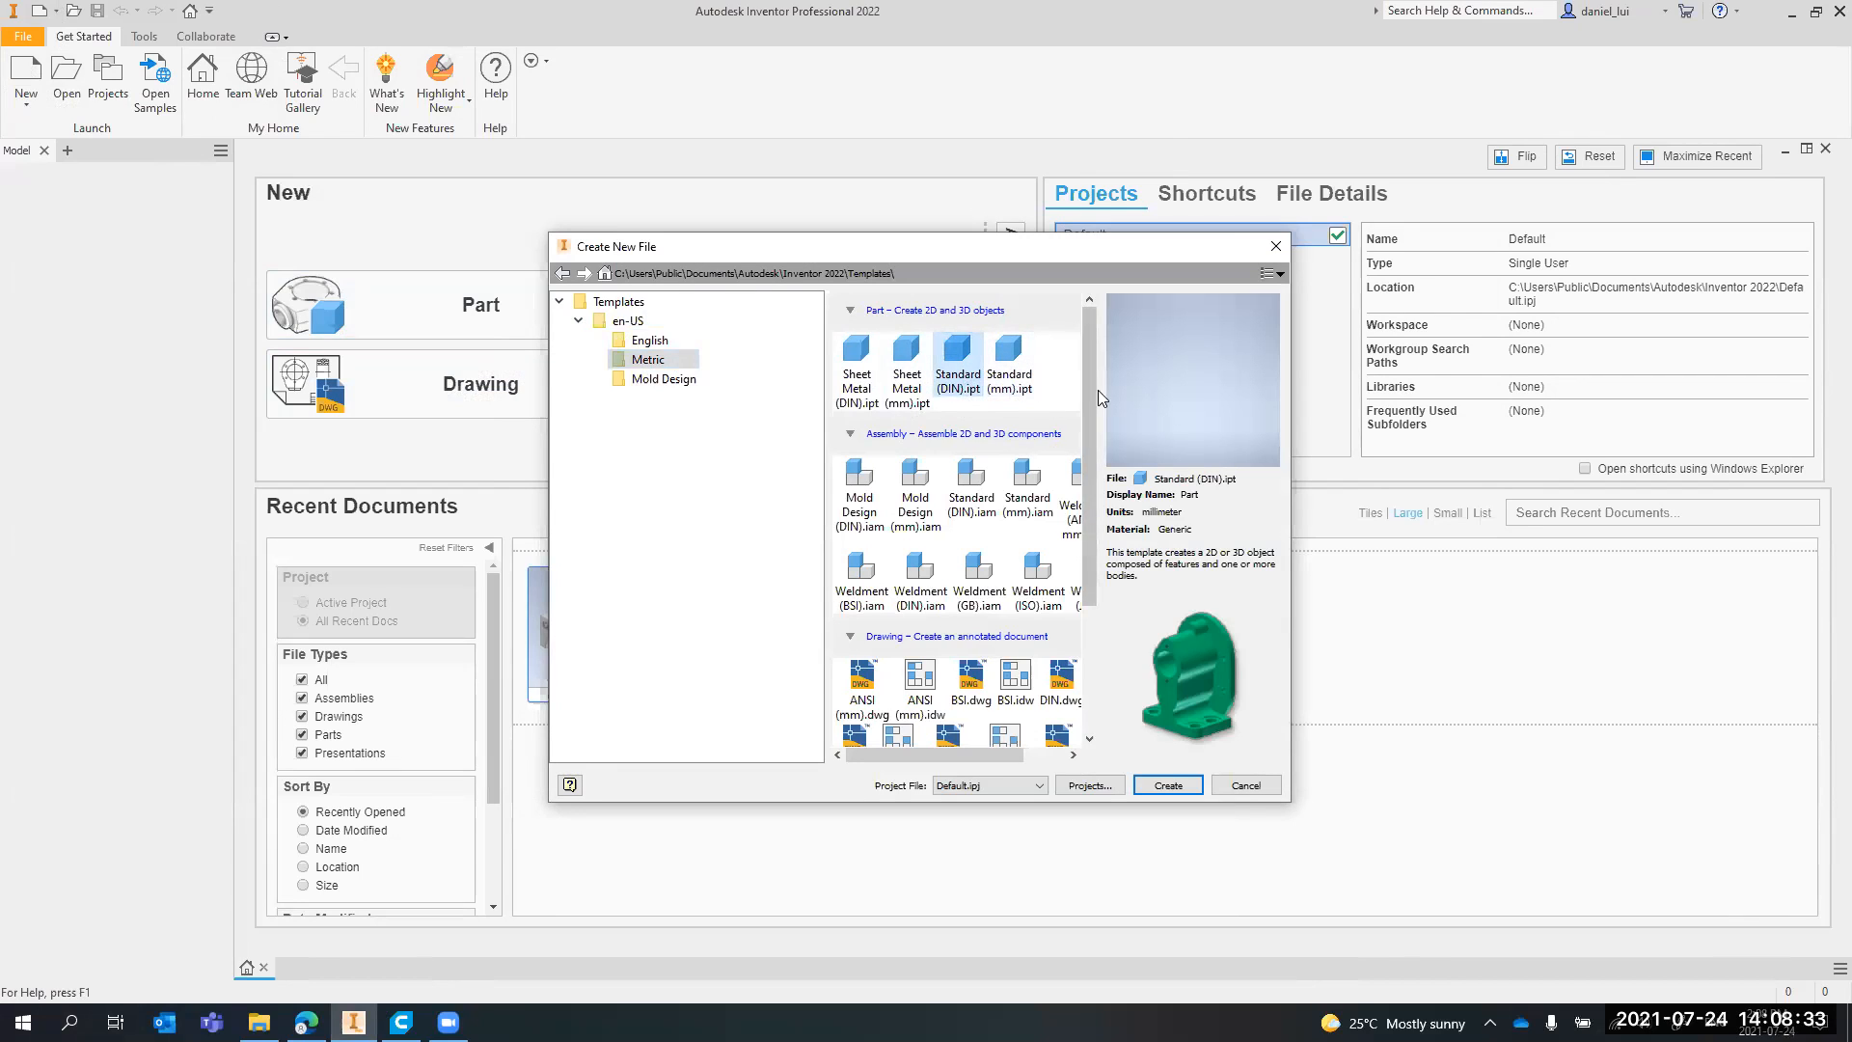
pyautogui.click(1028, 374)
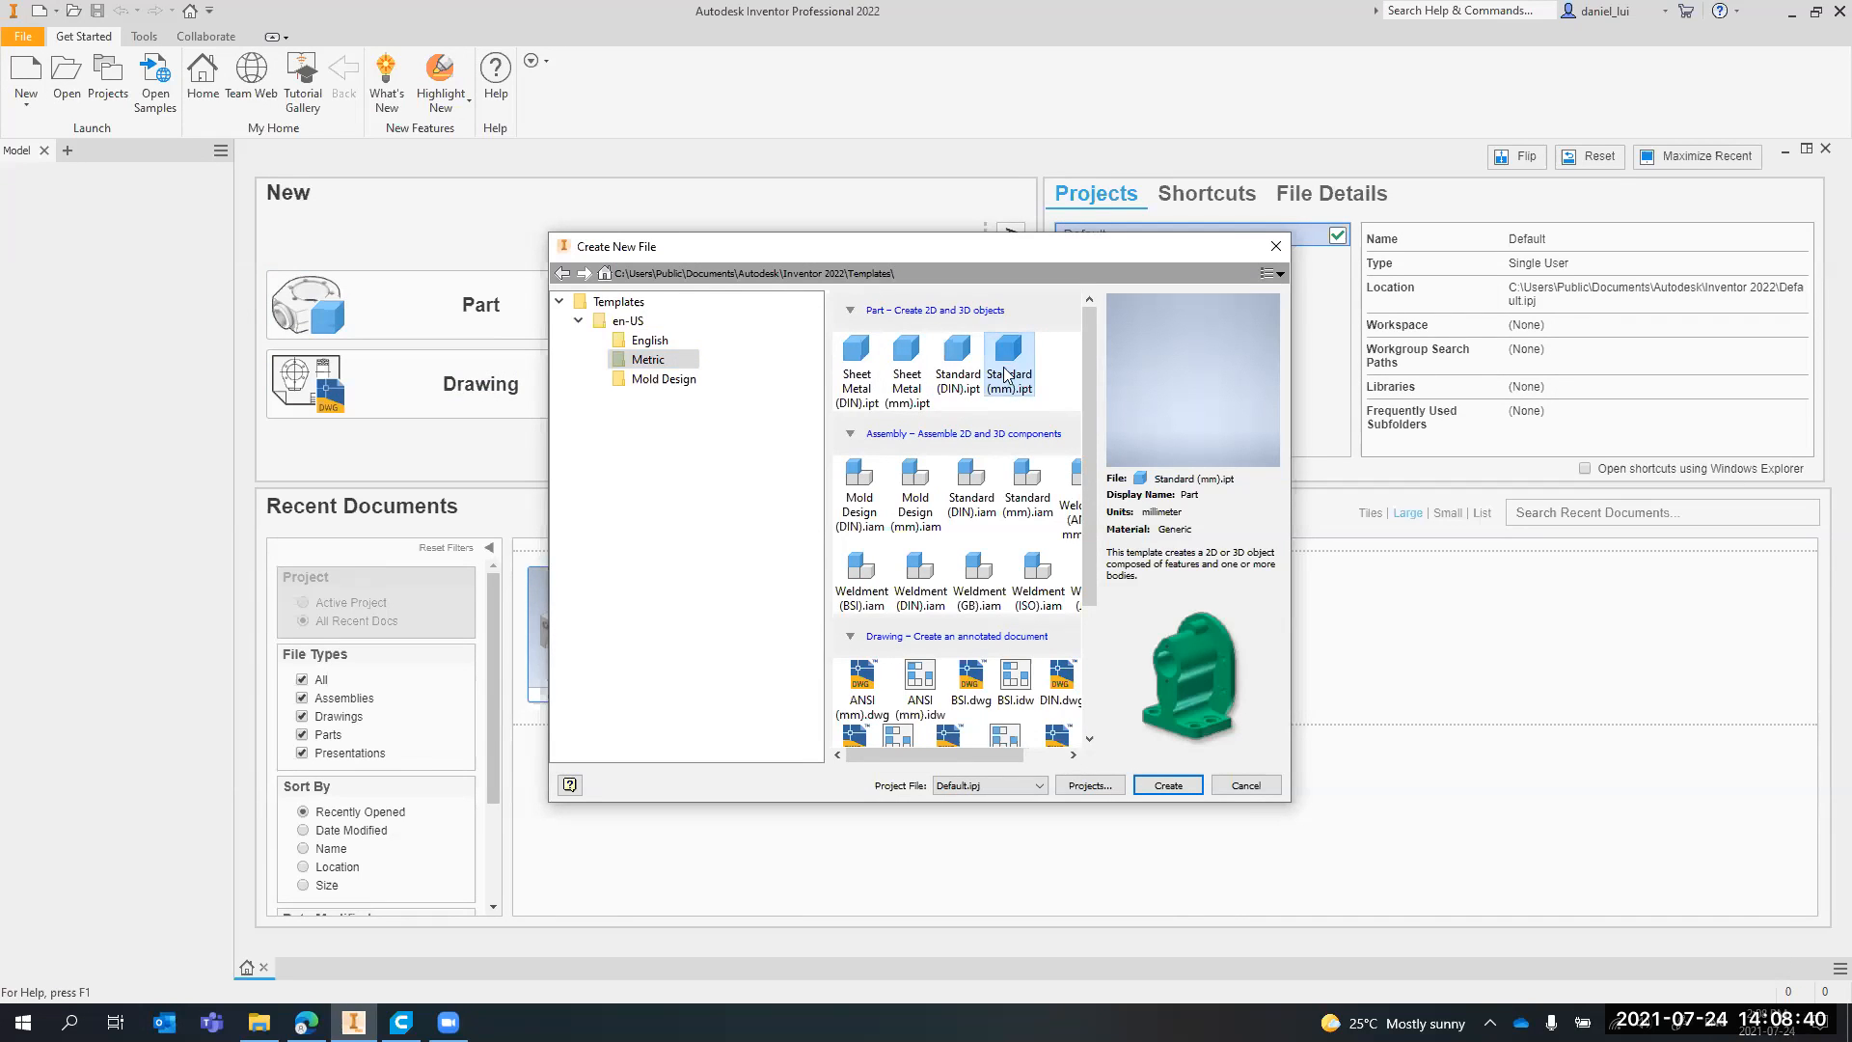
pyautogui.click(1175, 791)
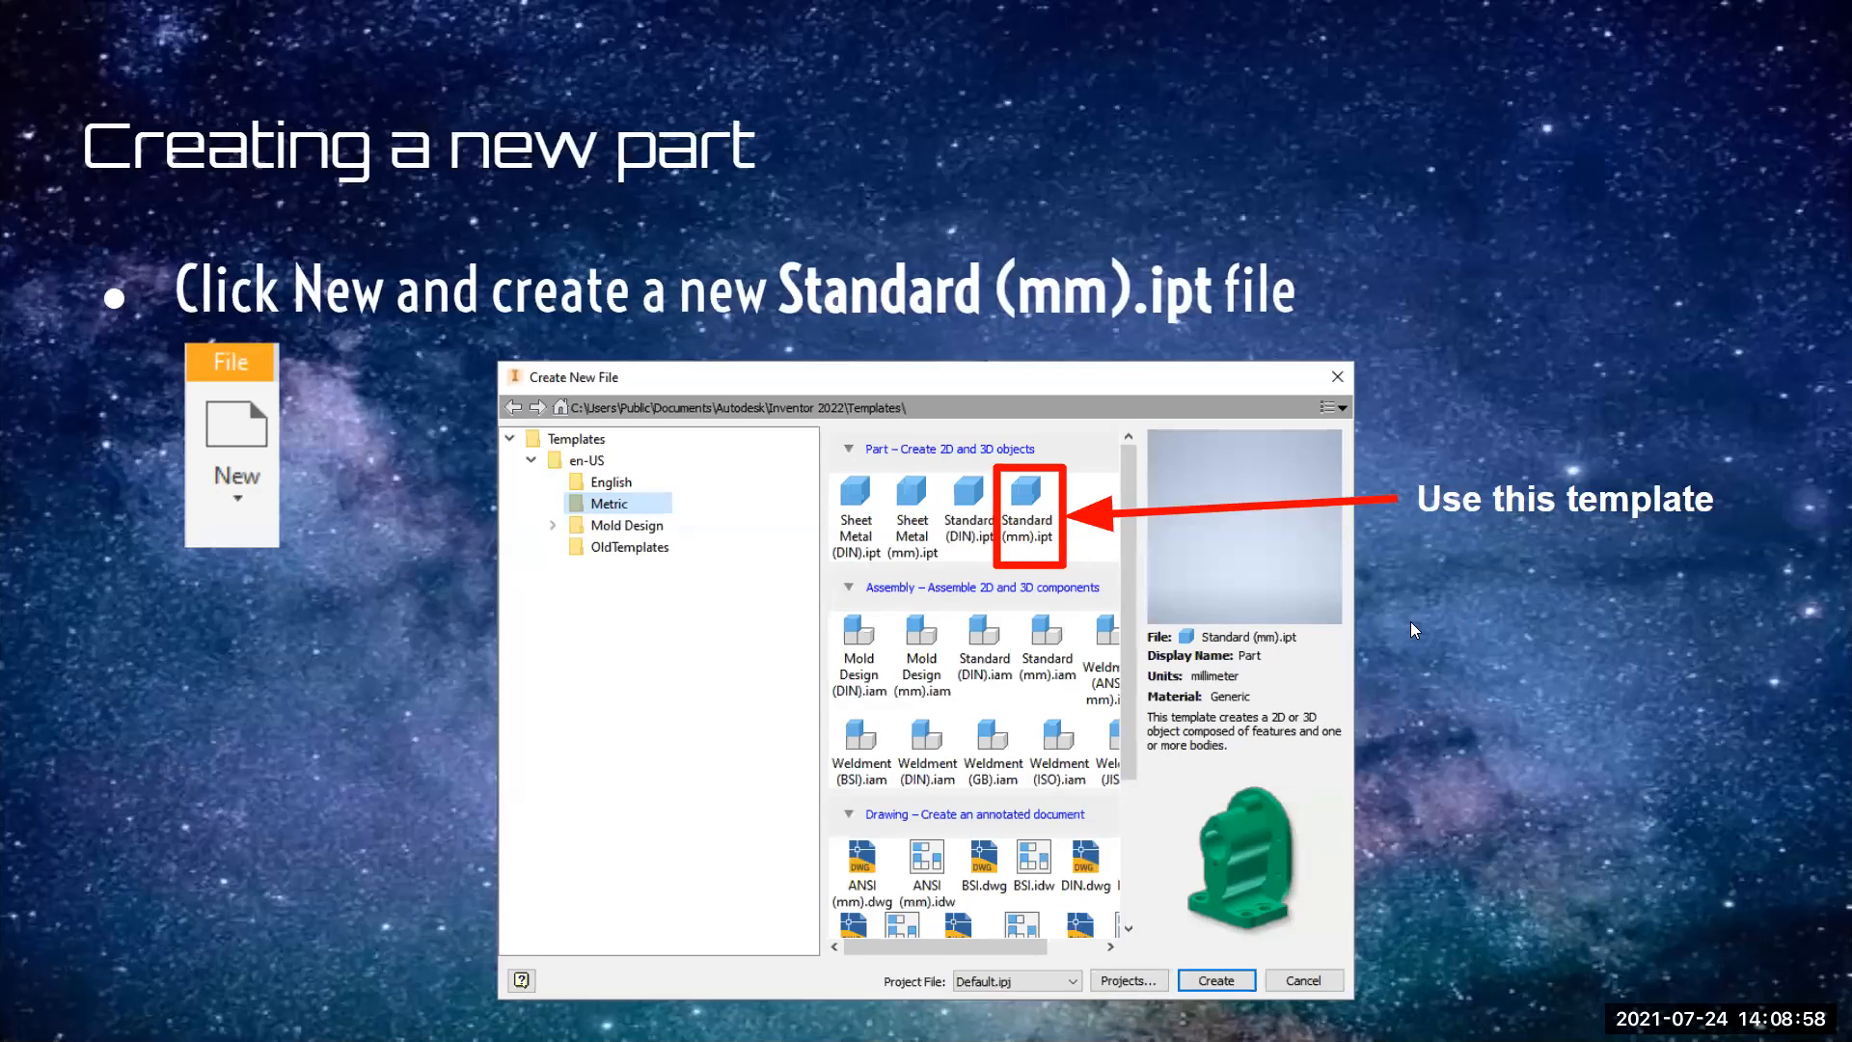
# Switch from the slides to Inventor, rotate the empty part's view with the ViewCube, and restore the home view
pyautogui.click(1412, 622)
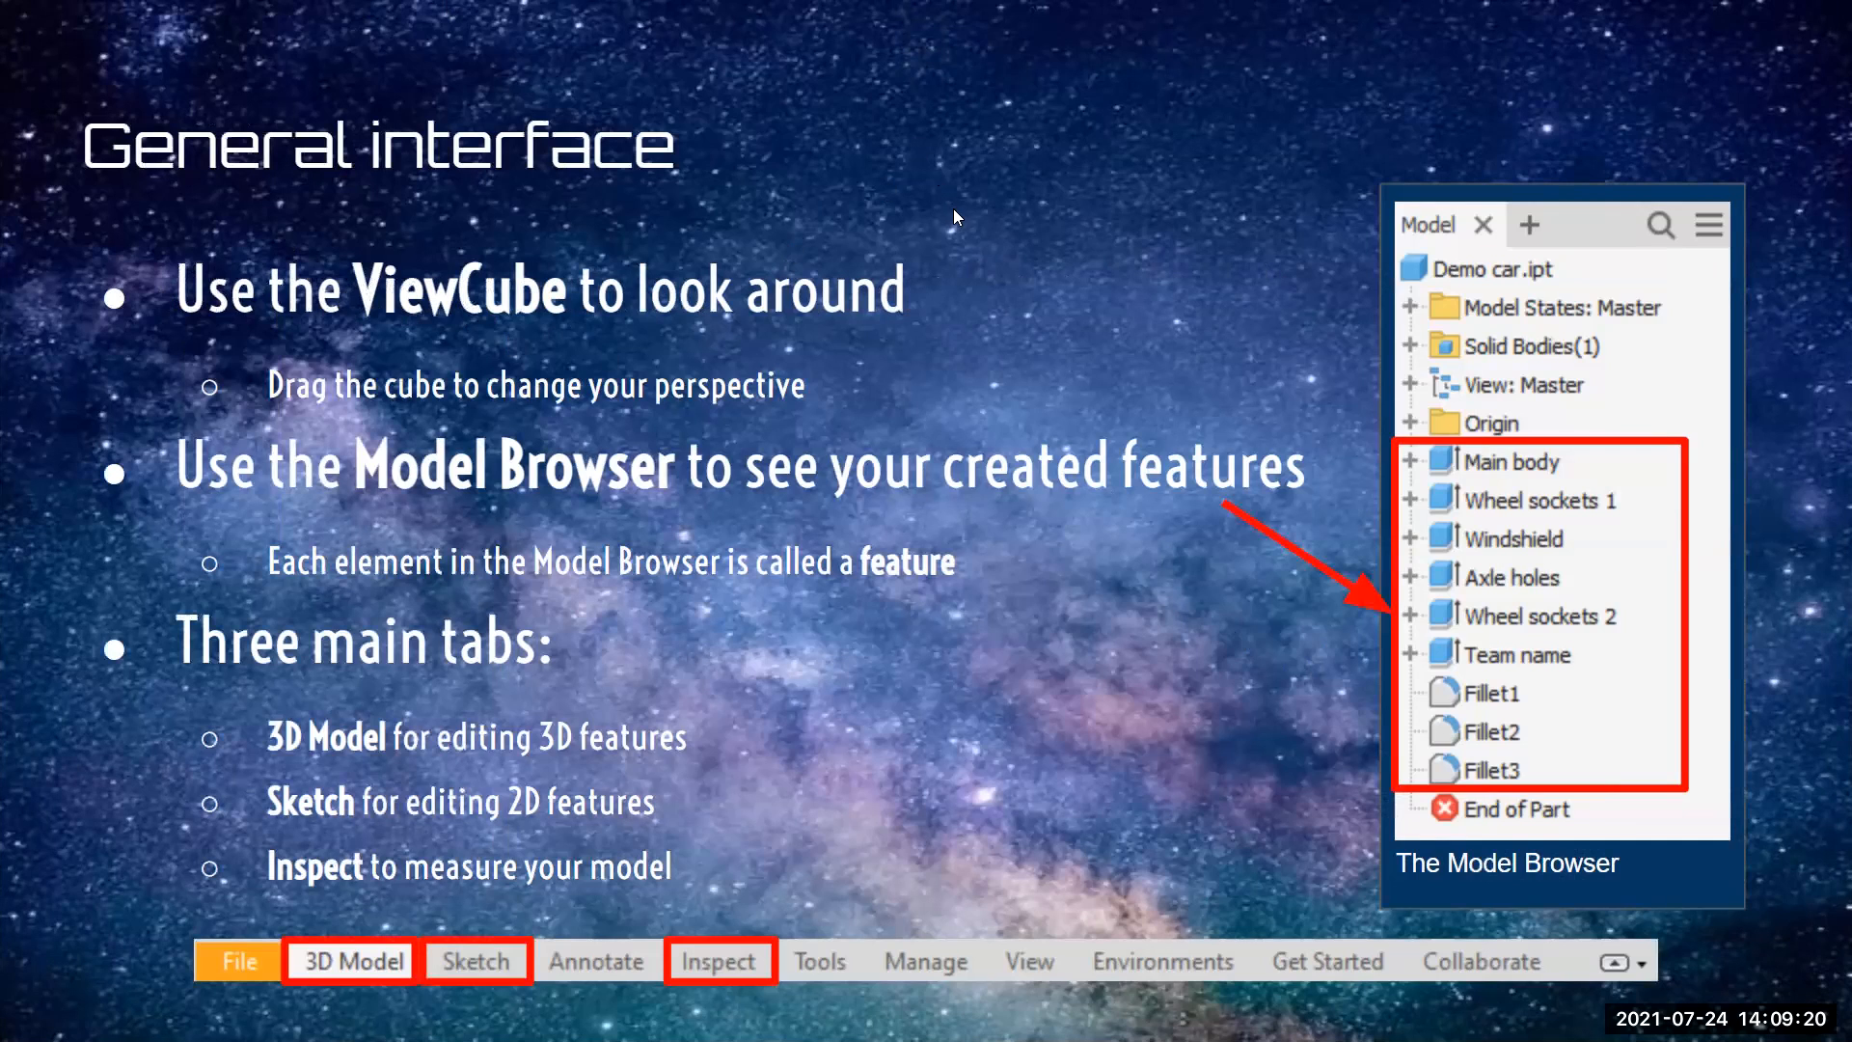
pyautogui.hotkey('alt', 'Tab')
pyautogui.moveTo(1810, 228)
pyautogui.mouseDown()
pyautogui.moveTo(1742, 228)
pyautogui.moveTo(1810, 193)
pyautogui.moveTo(1820, 153)
pyautogui.moveTo(1784, 238)
pyautogui.moveTo(1771, 224)
pyautogui.mouseUp()
pyautogui.moveTo(1048, 540)
pyautogui.keyDown('shift'); pyautogui.mouseDown(button='middle')
pyautogui.moveTo(1023, 578)
pyautogui.moveTo(1077, 618)
pyautogui.mouseUp(button='middle'); pyautogui.keyUp('shift')
pyautogui.moveTo(1781, 217); pyautogui.dragTo(1801, 219)
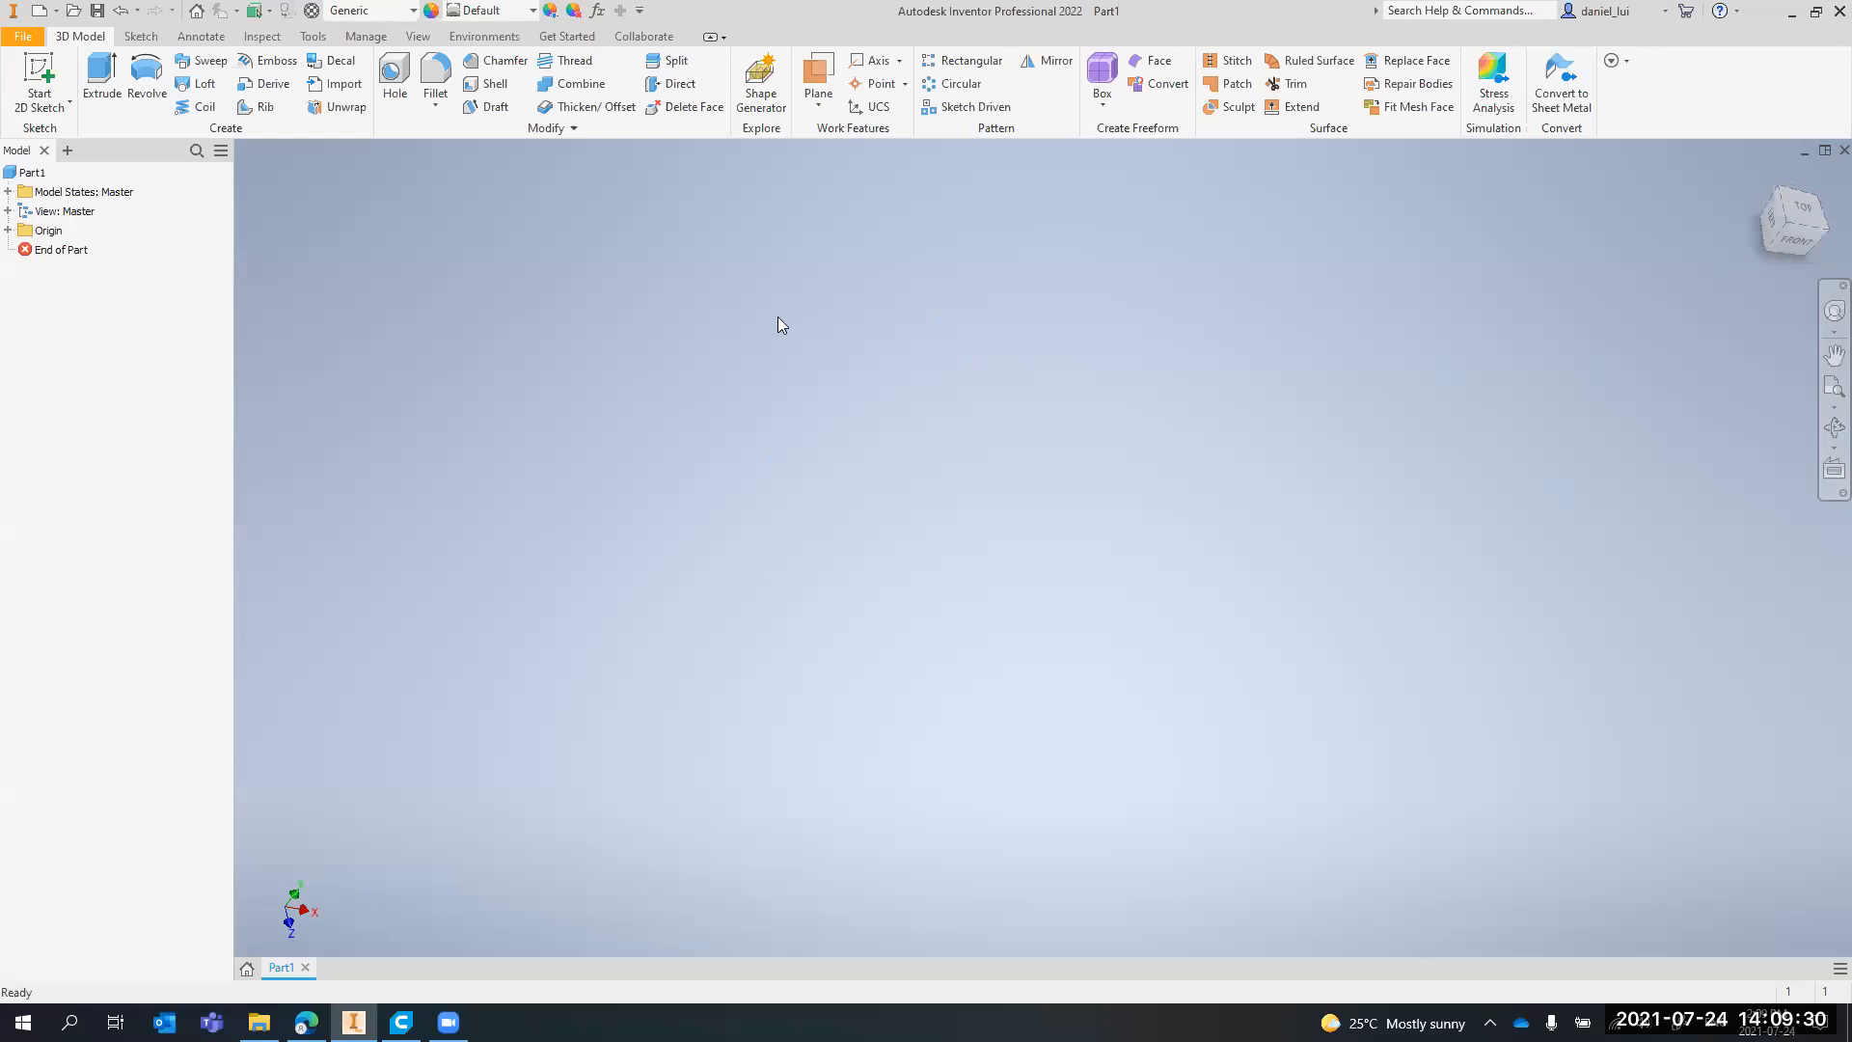
pyautogui.click(1765, 177)
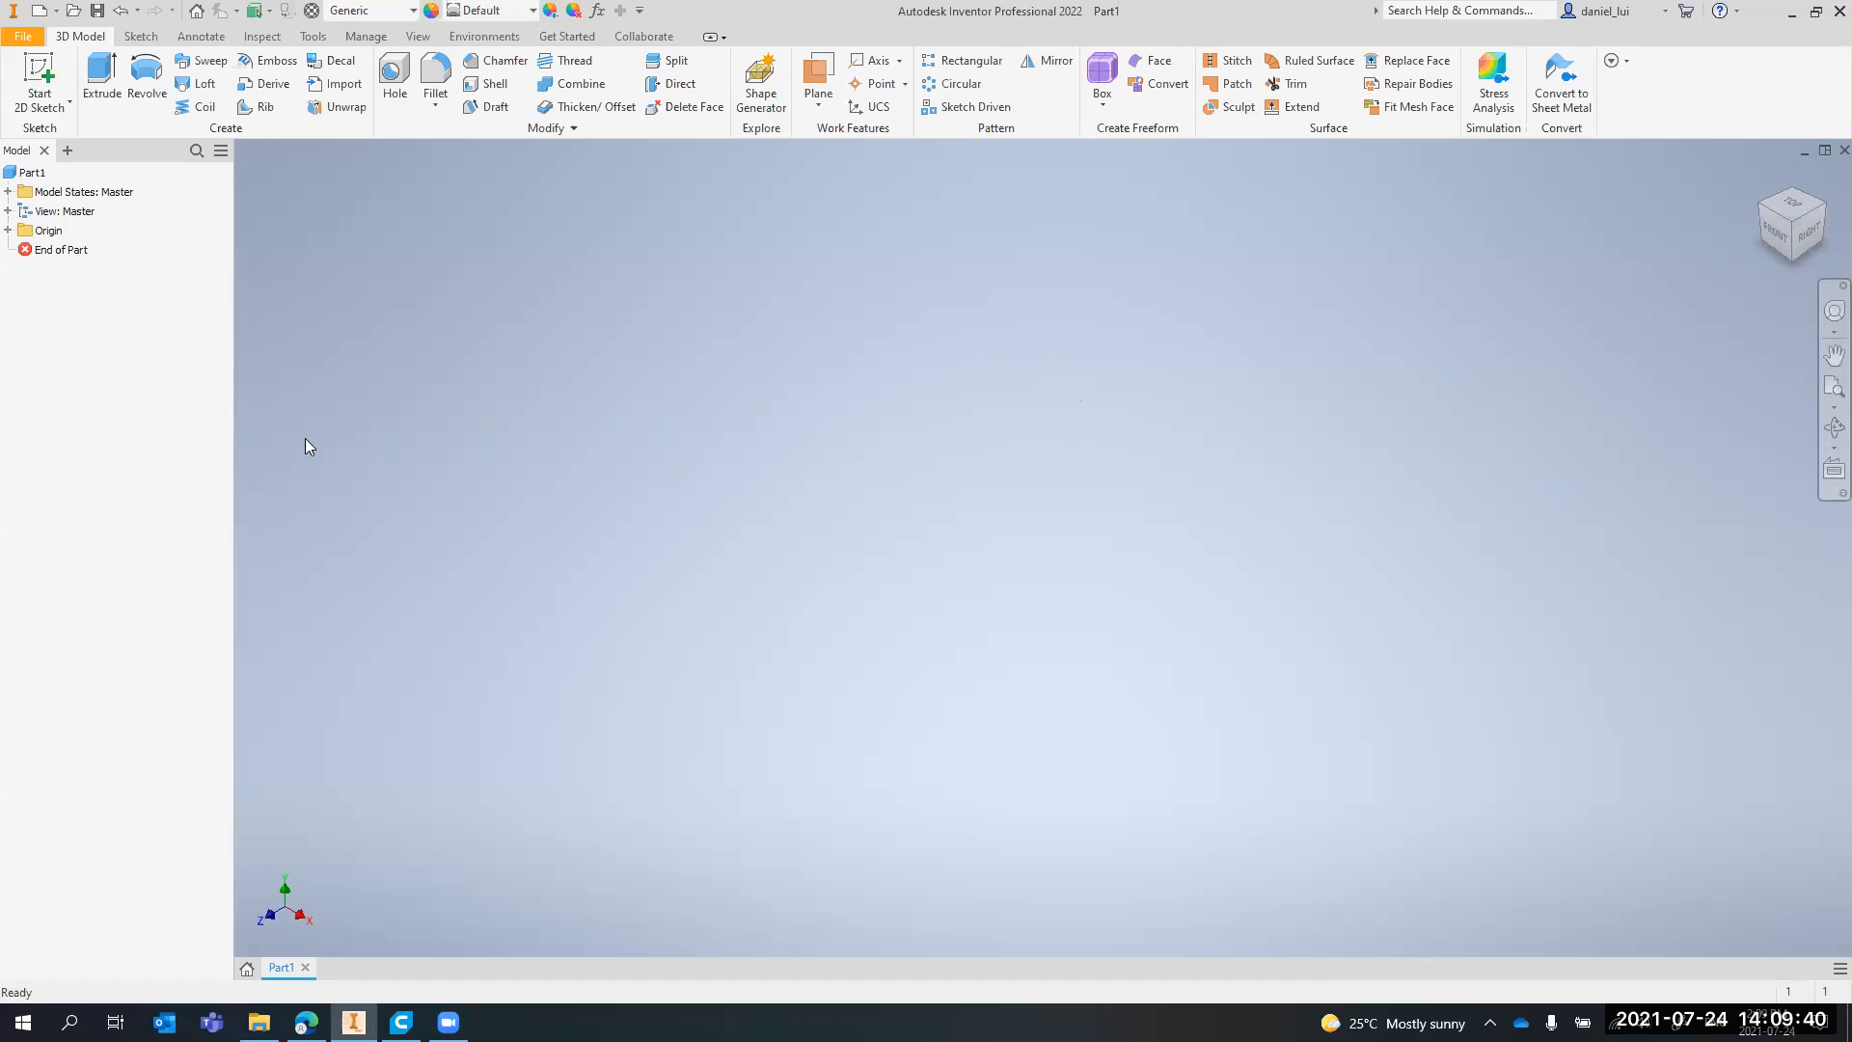
pyautogui.hotkey('alt', 'Tab')
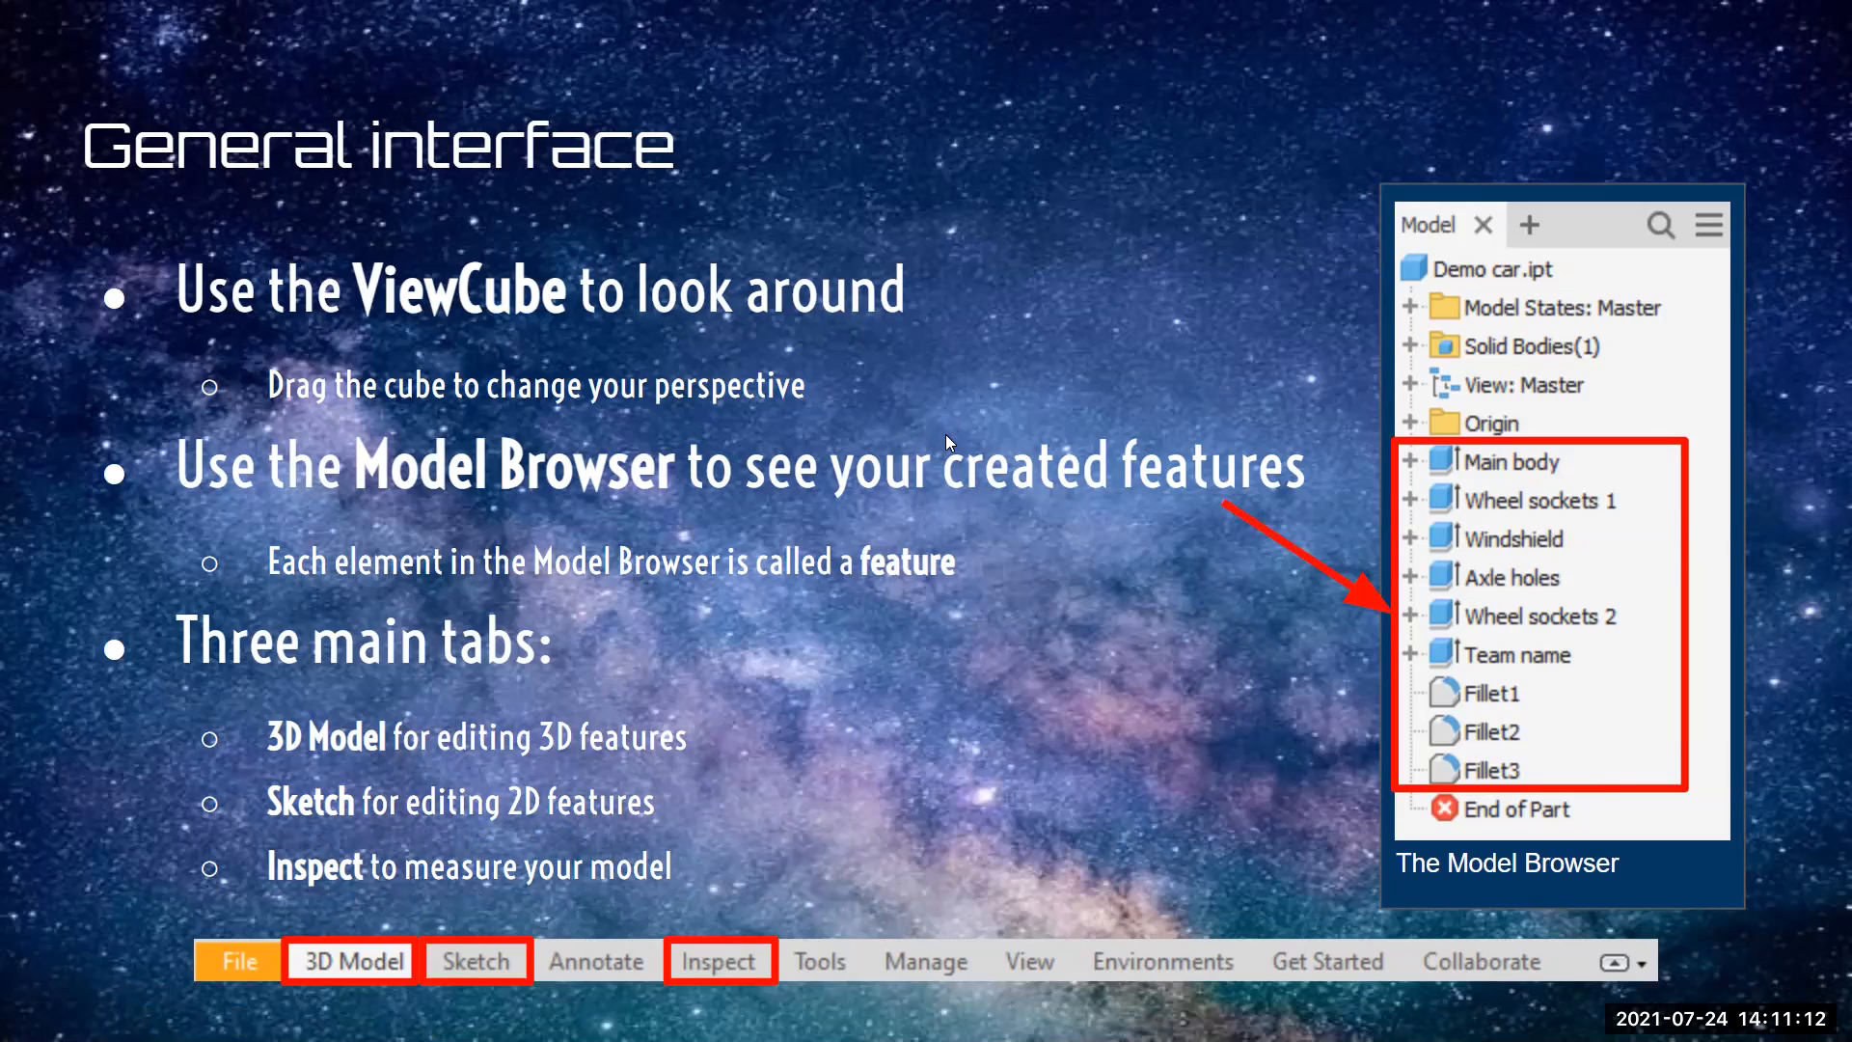
# Return to Inventor and examine the sketching, inspection and 3D modelling tool sets
pyautogui.hotkey('alt', 'Tab')
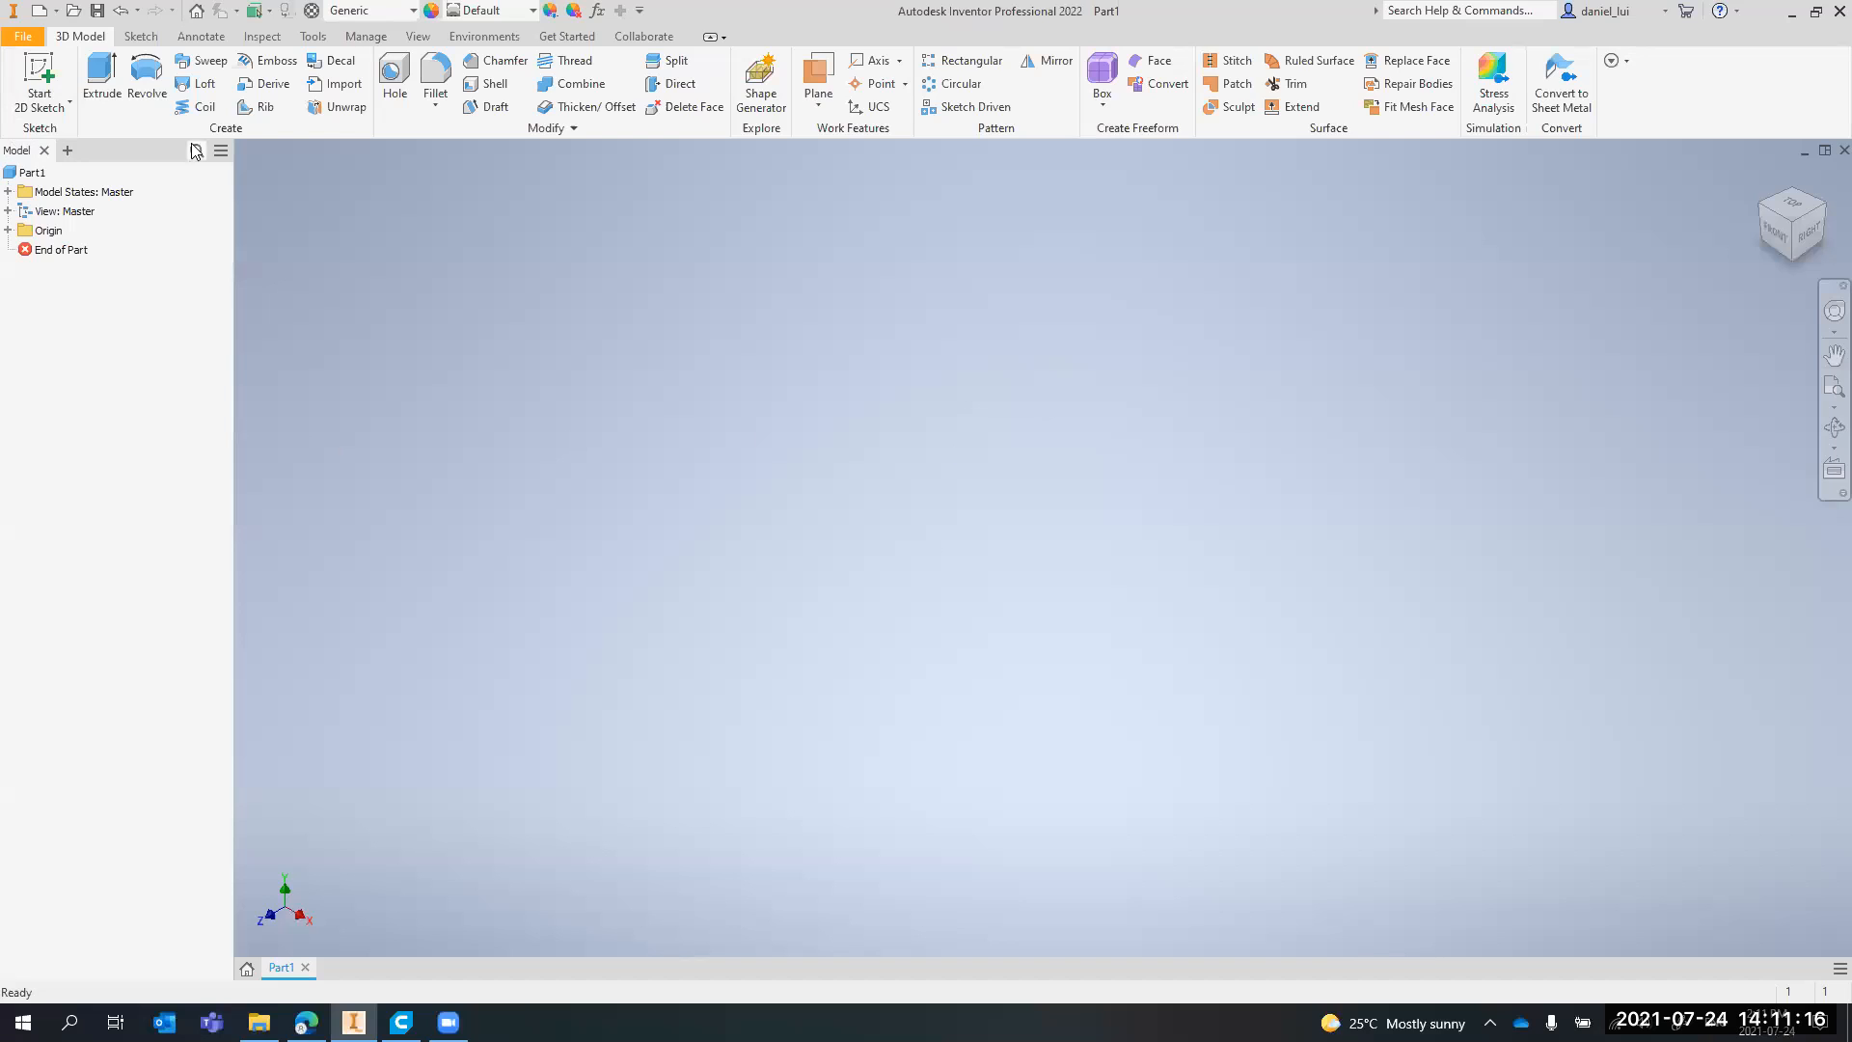
pyautogui.click(32, 172)
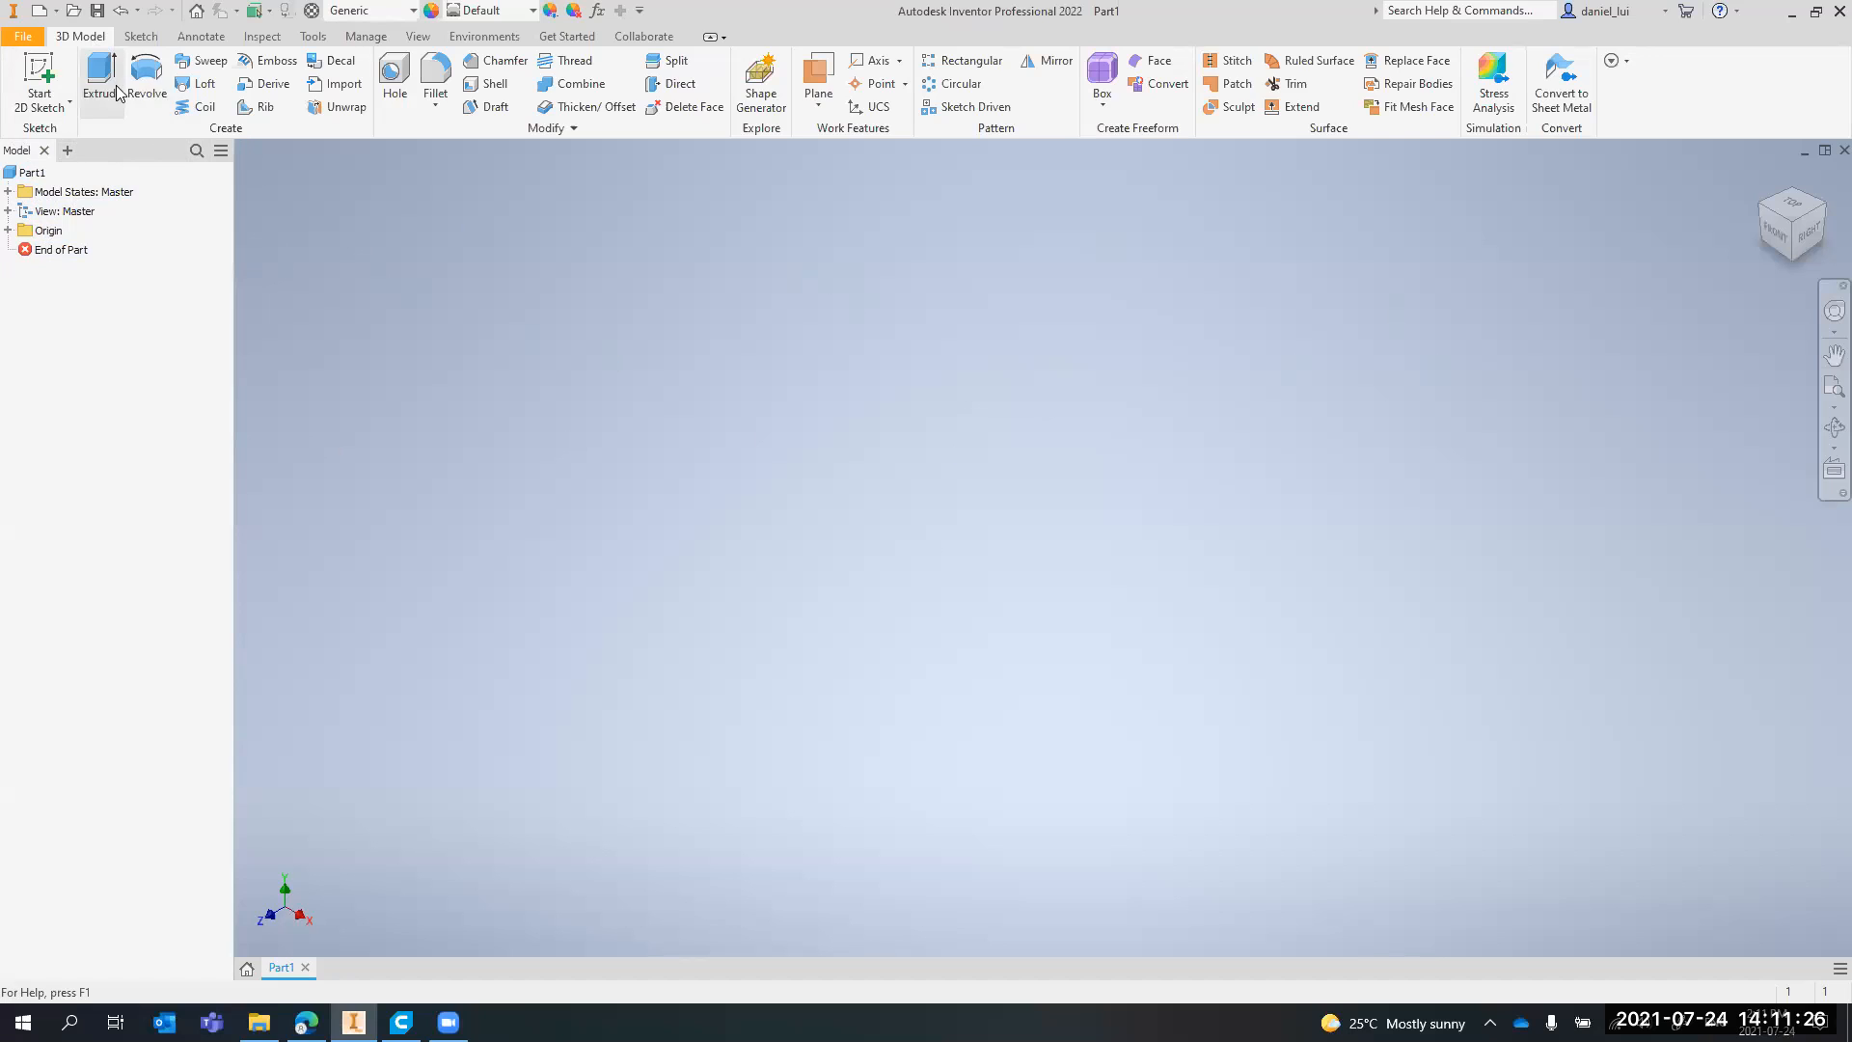
pyautogui.click(141, 36)
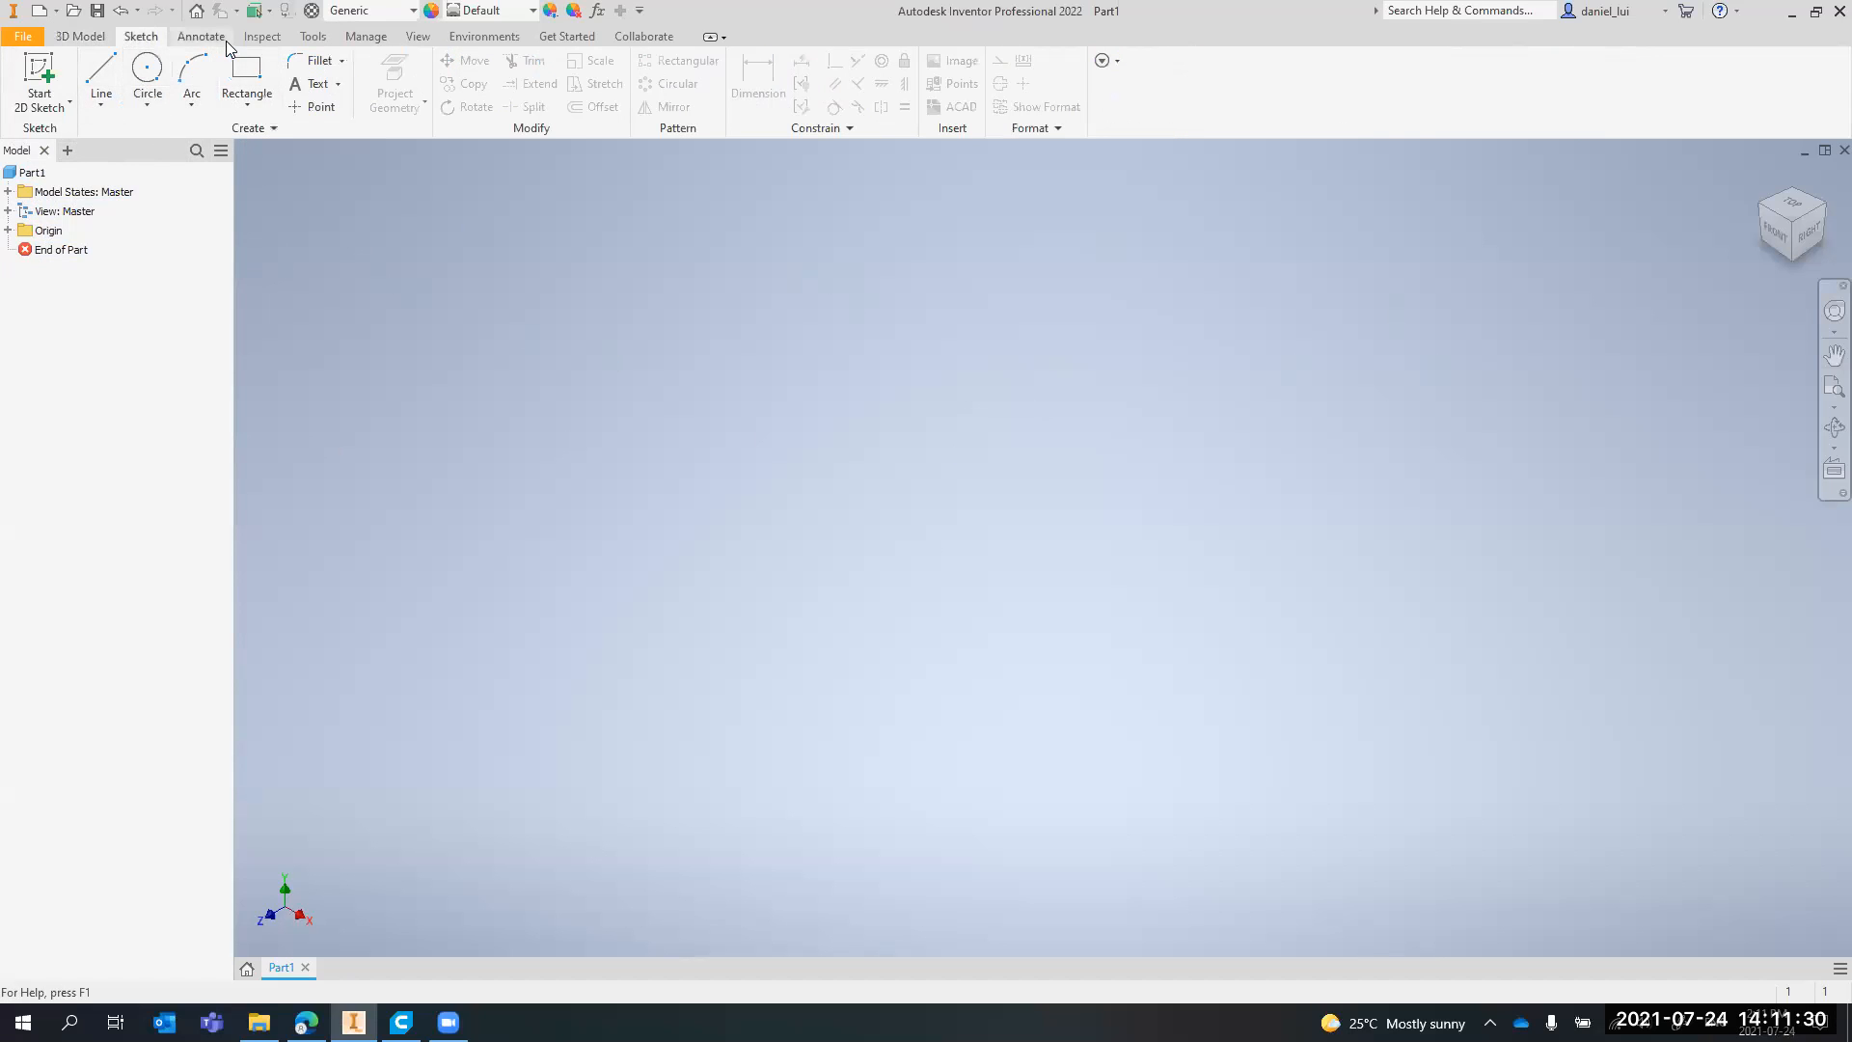
pyautogui.click(261, 35)
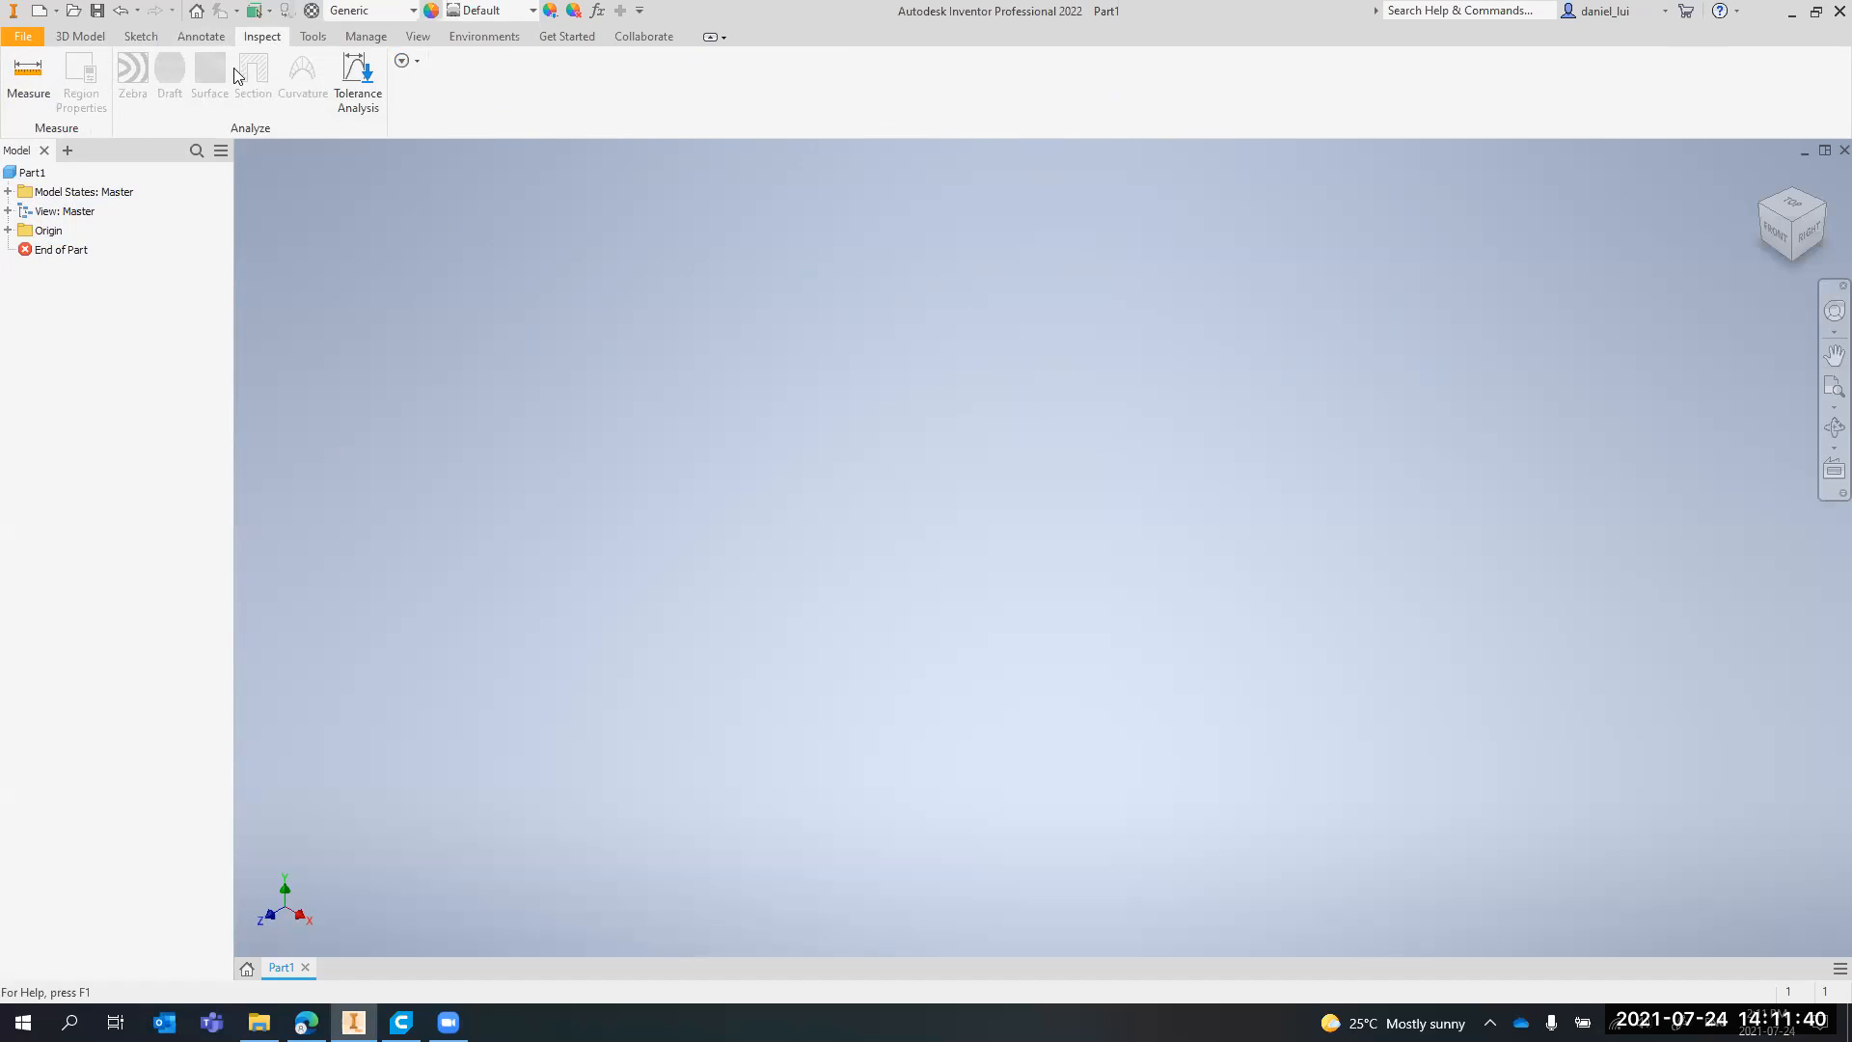
pyautogui.click(83, 37)
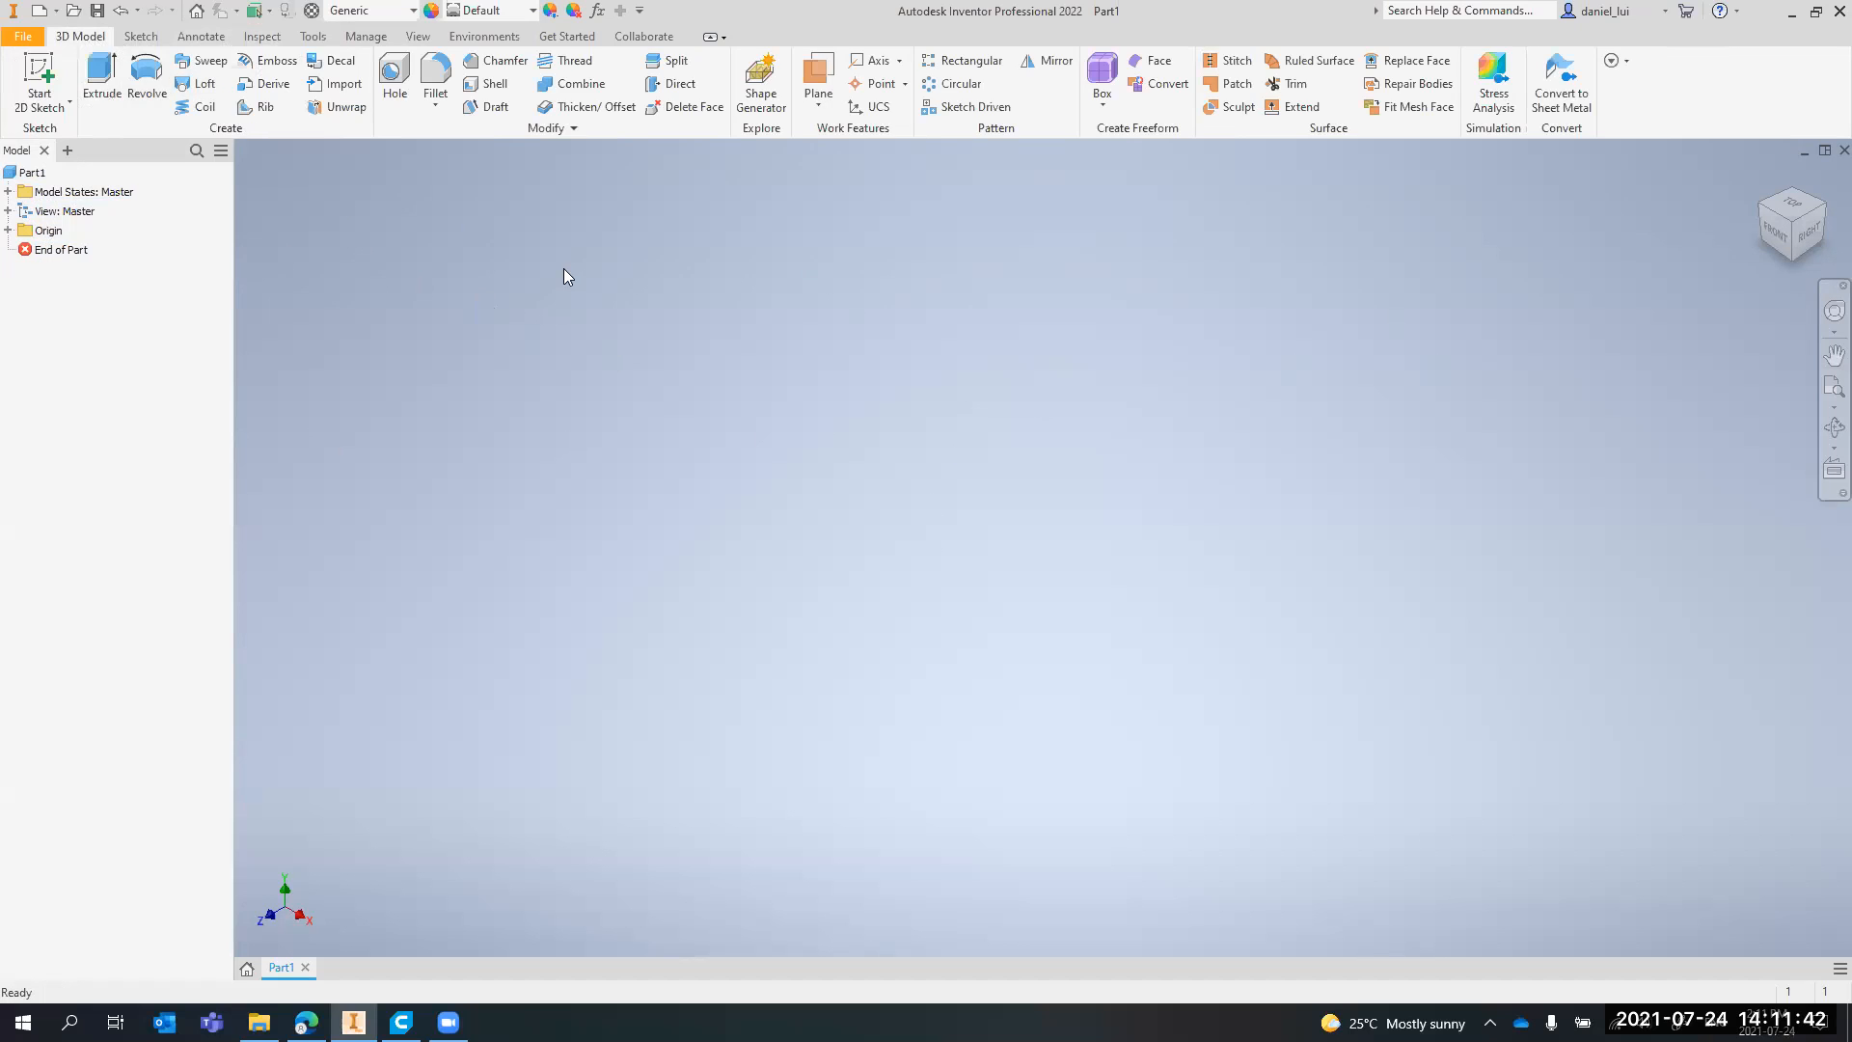
pyautogui.hotkey('alt', 'Tab')
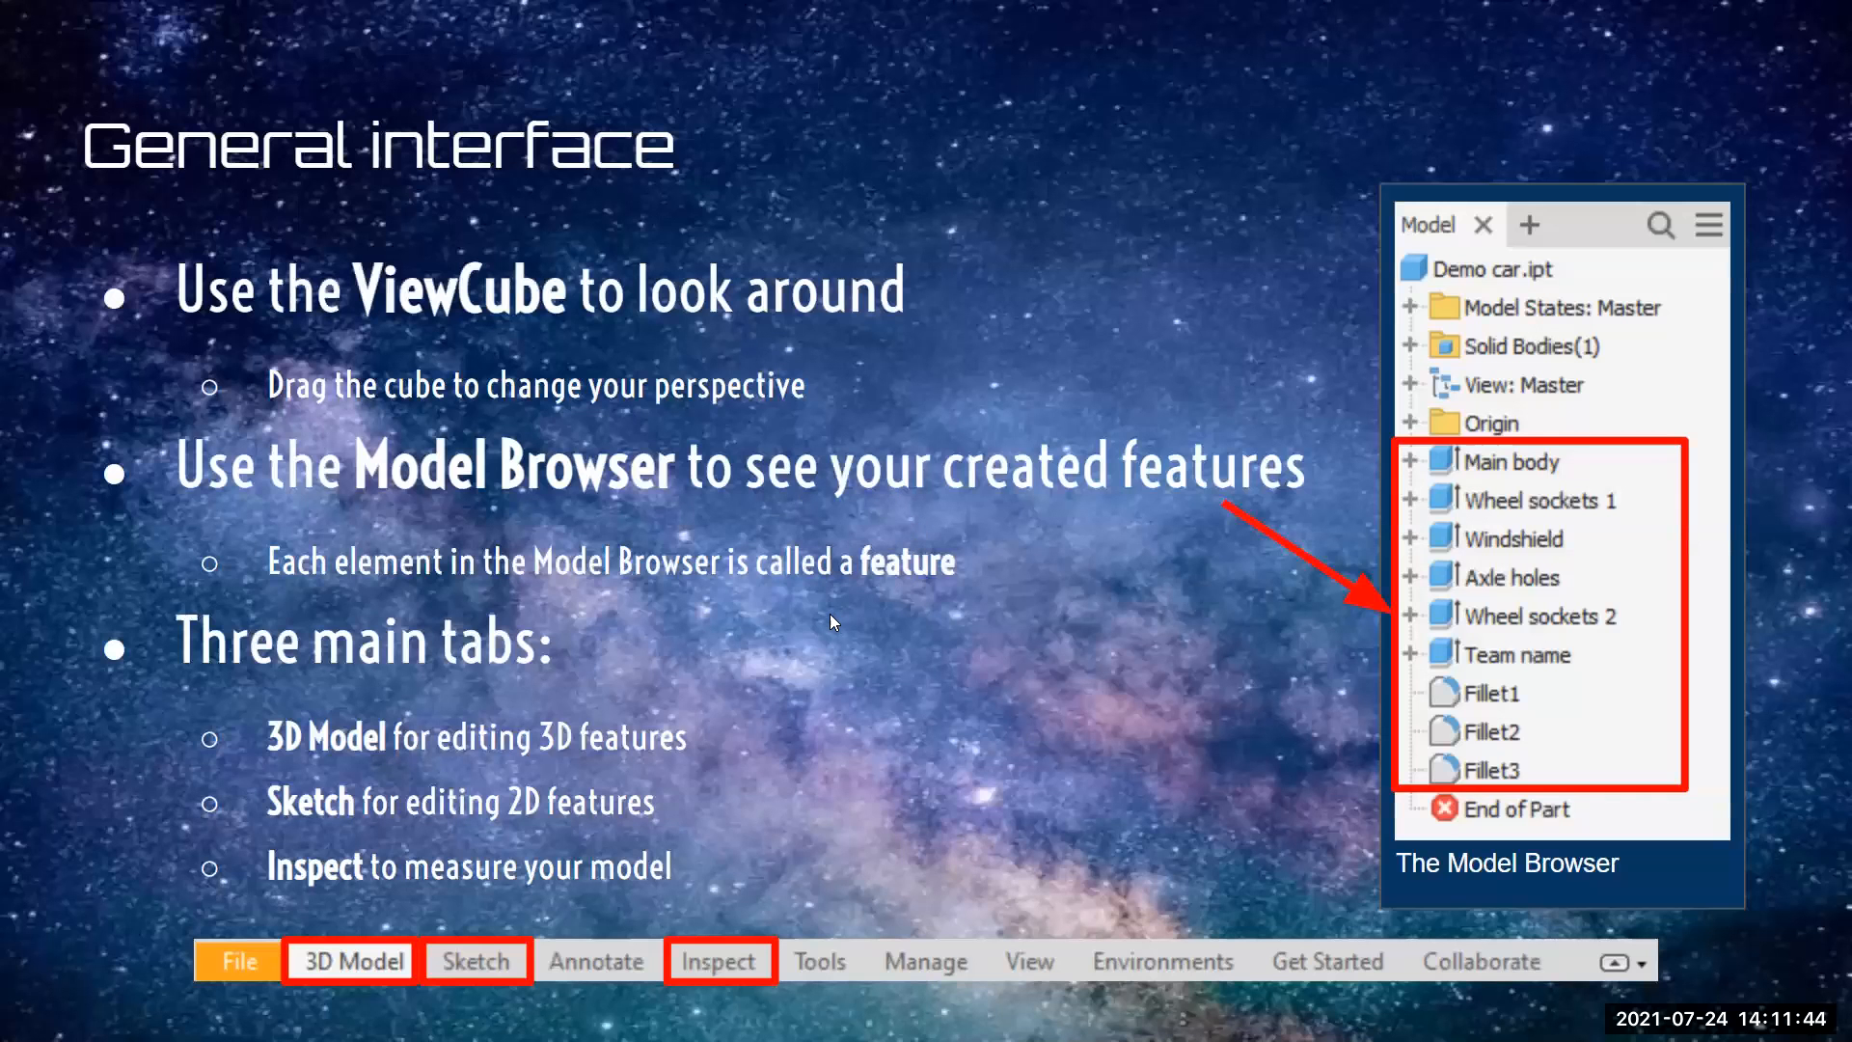
pyautogui.press('Right')
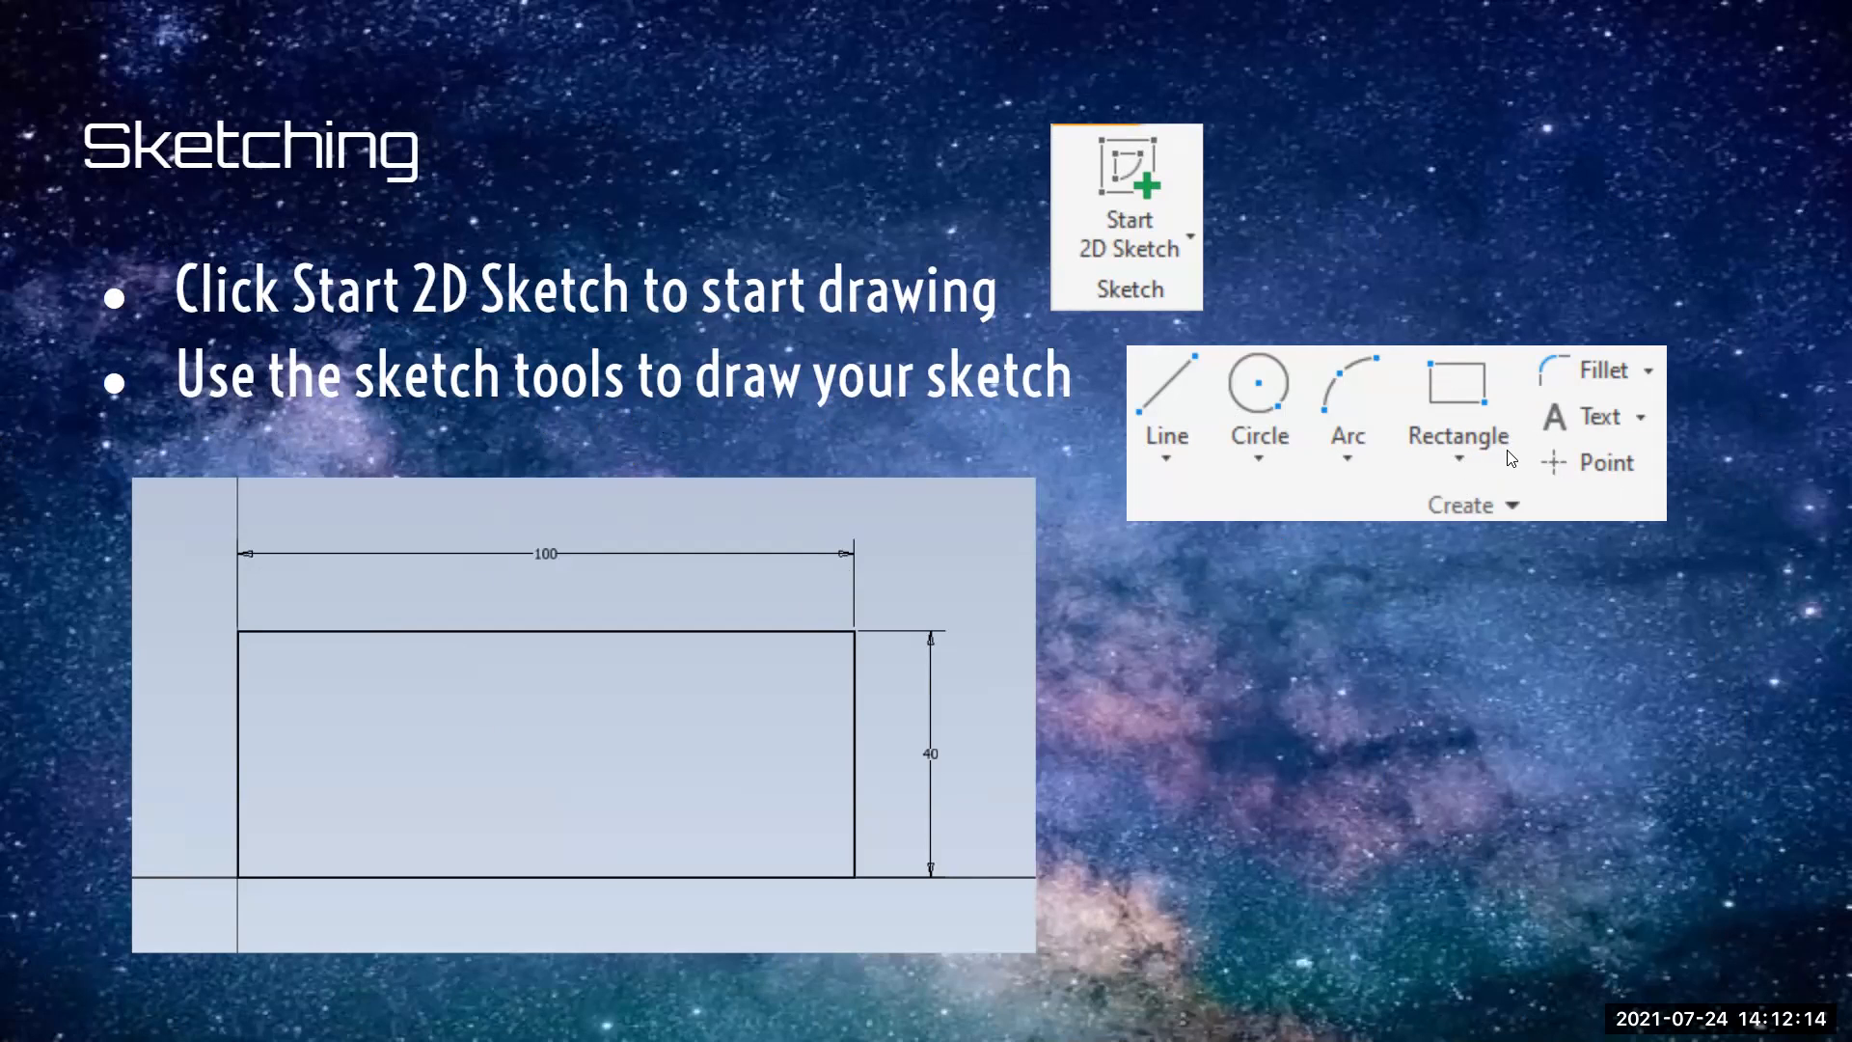
# Switch back to Inventor and start a 2D sketch on the vertical front (XY) origin plane
pyautogui.hotkey('alt', 'Tab')
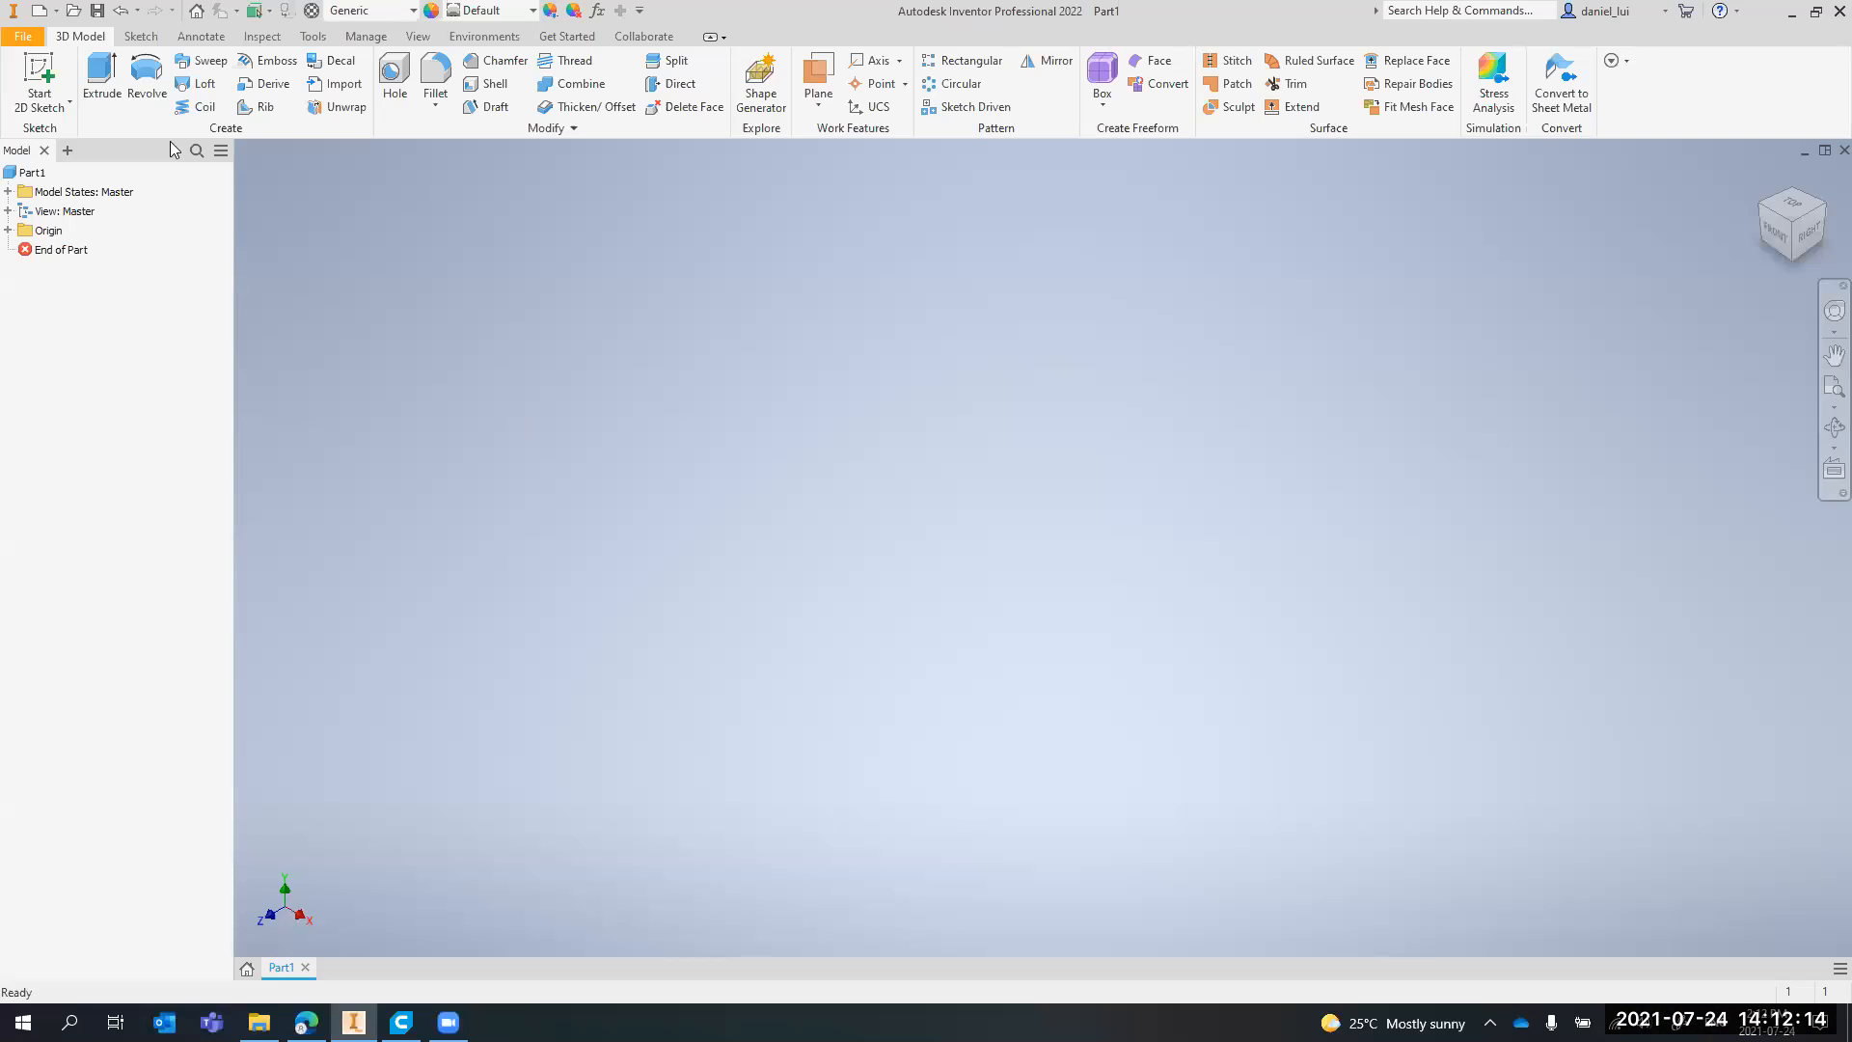
pyautogui.click(43, 72)
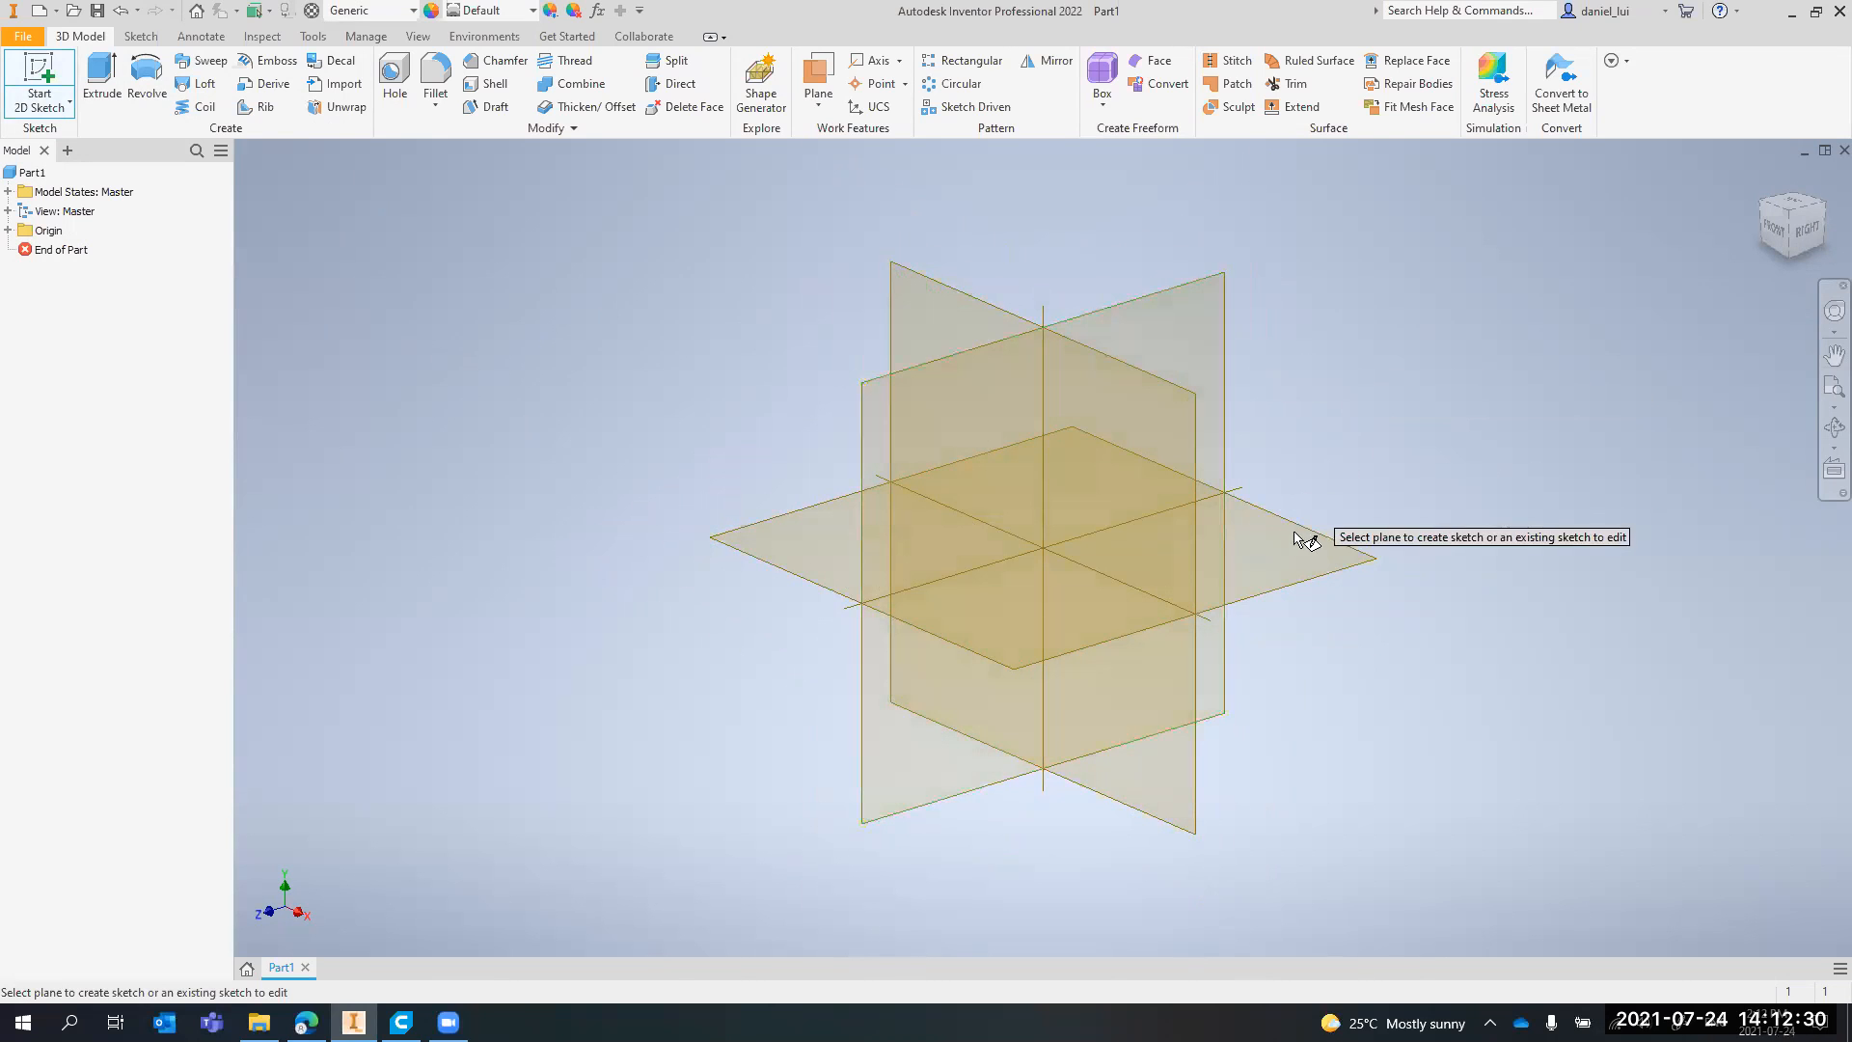
pyautogui.click(932, 305)
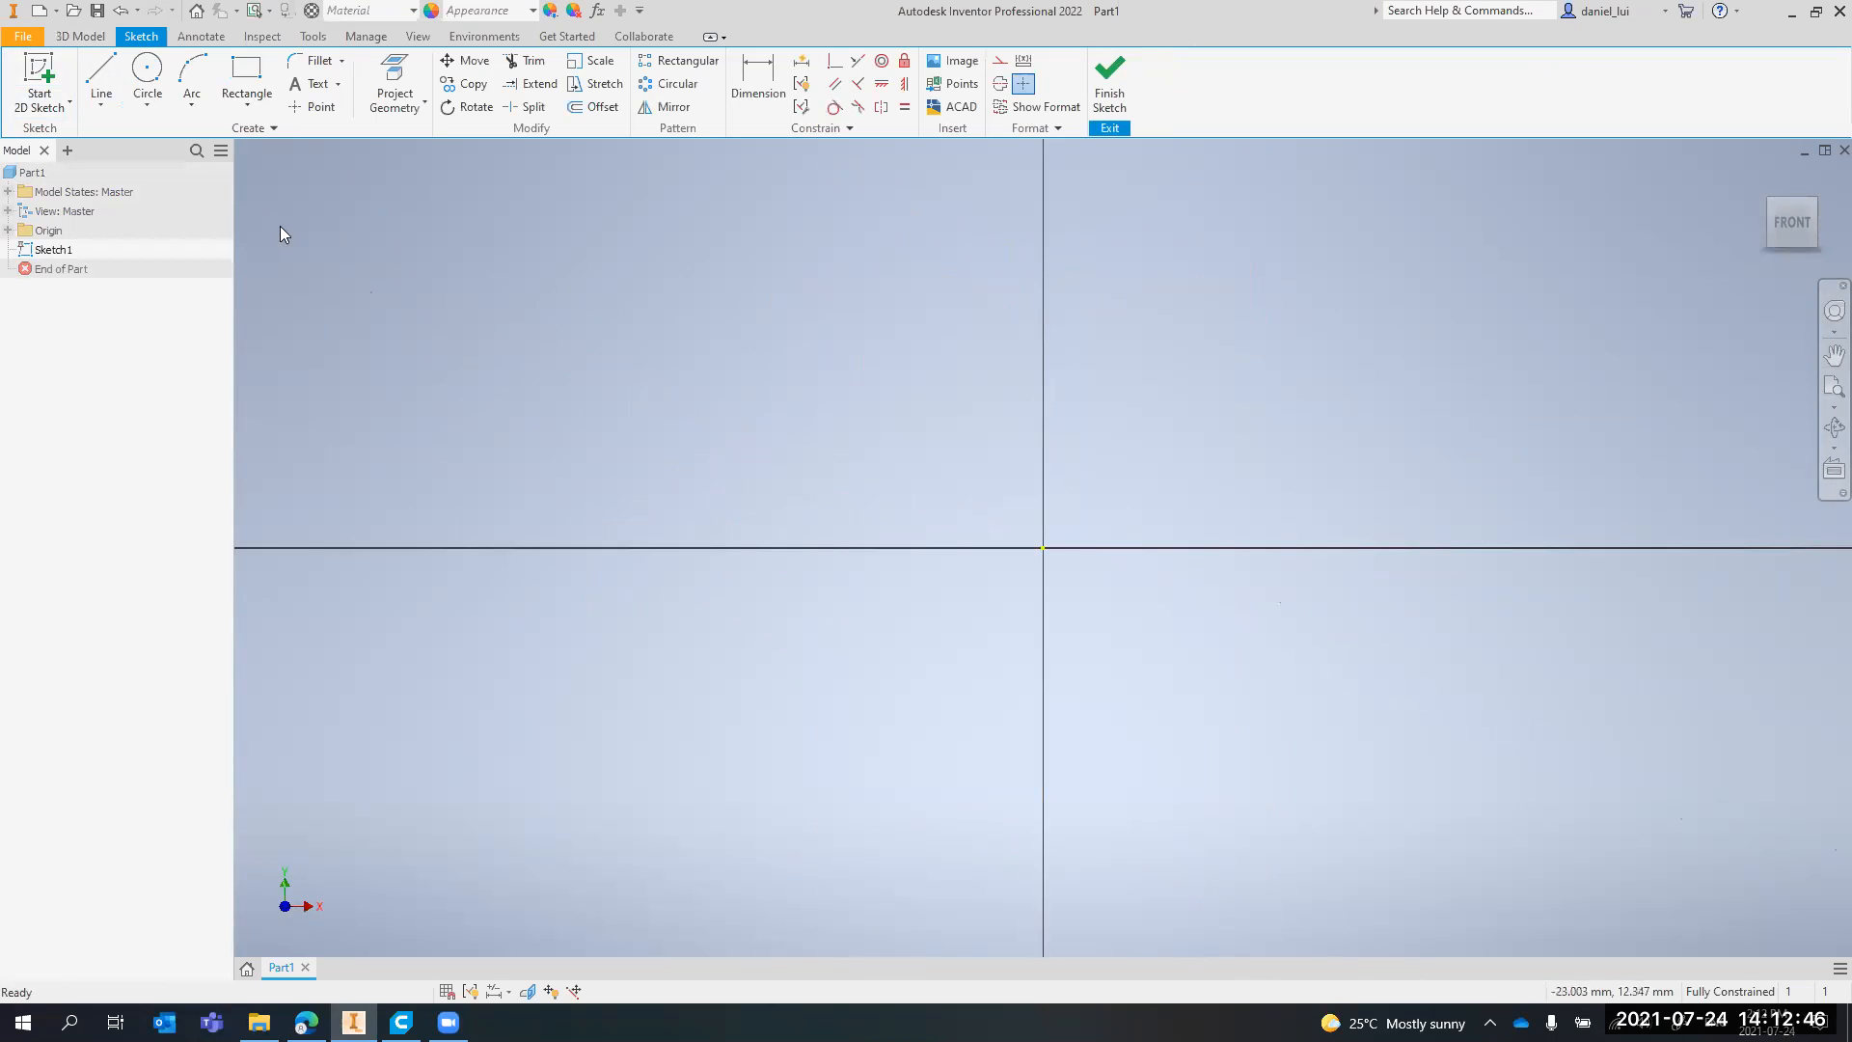
# Draw a rectangle with its first corner at the sketch origin, 100 mm wide and 50 mm high
pyautogui.click(253, 79)
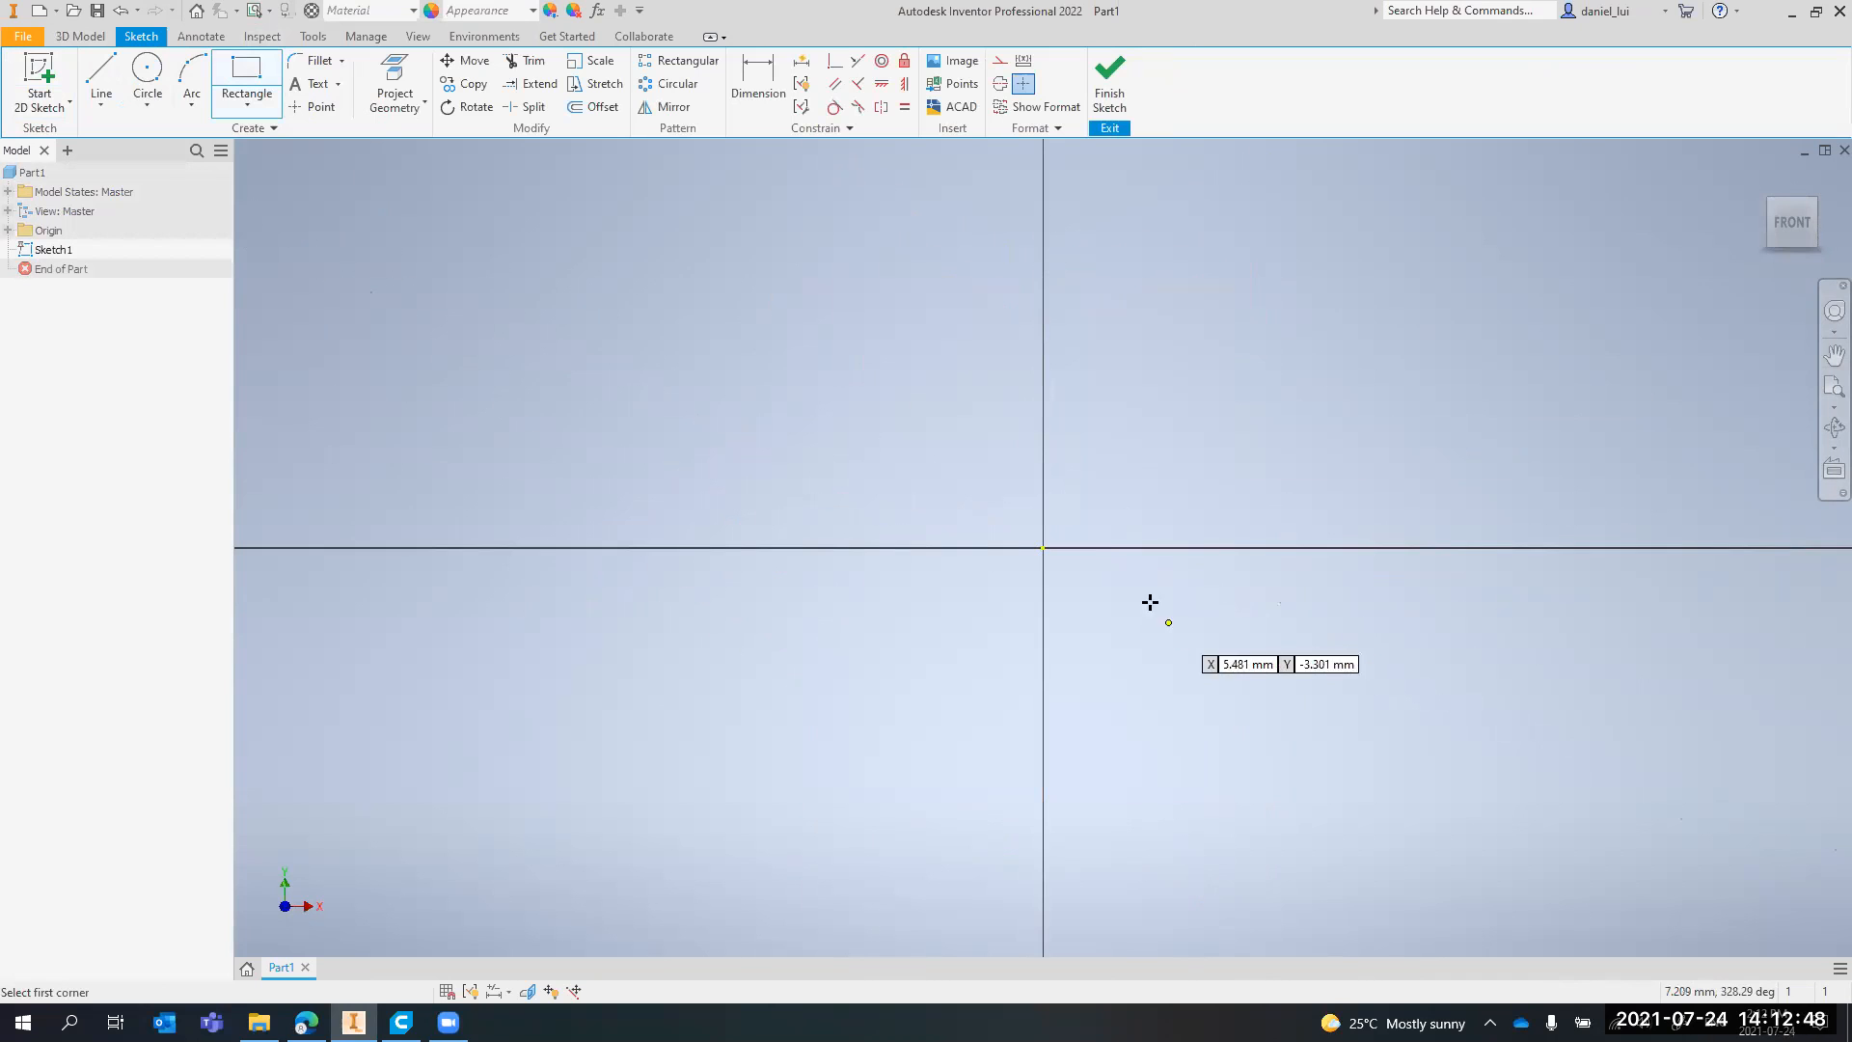
pyautogui.click(1043, 547)
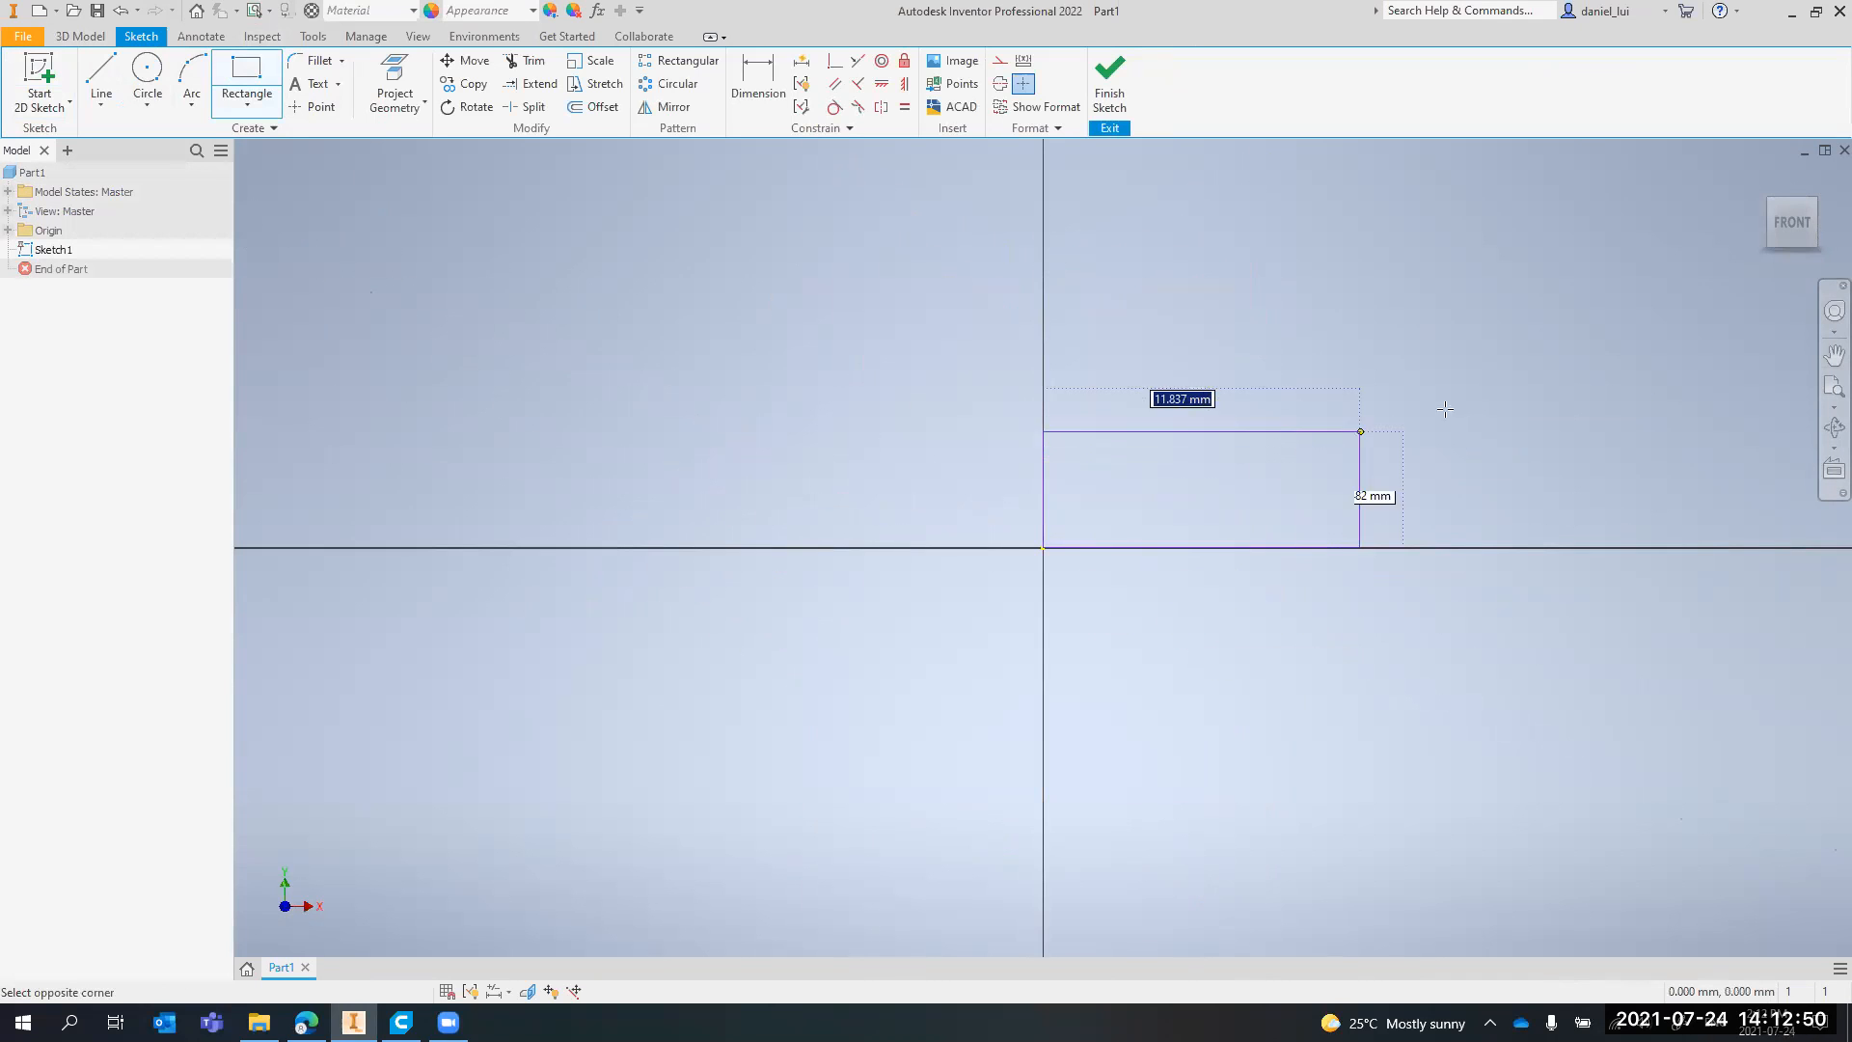
pyautogui.moveTo(1450, 393); pyautogui.dragTo(1098, 491, button='middle')
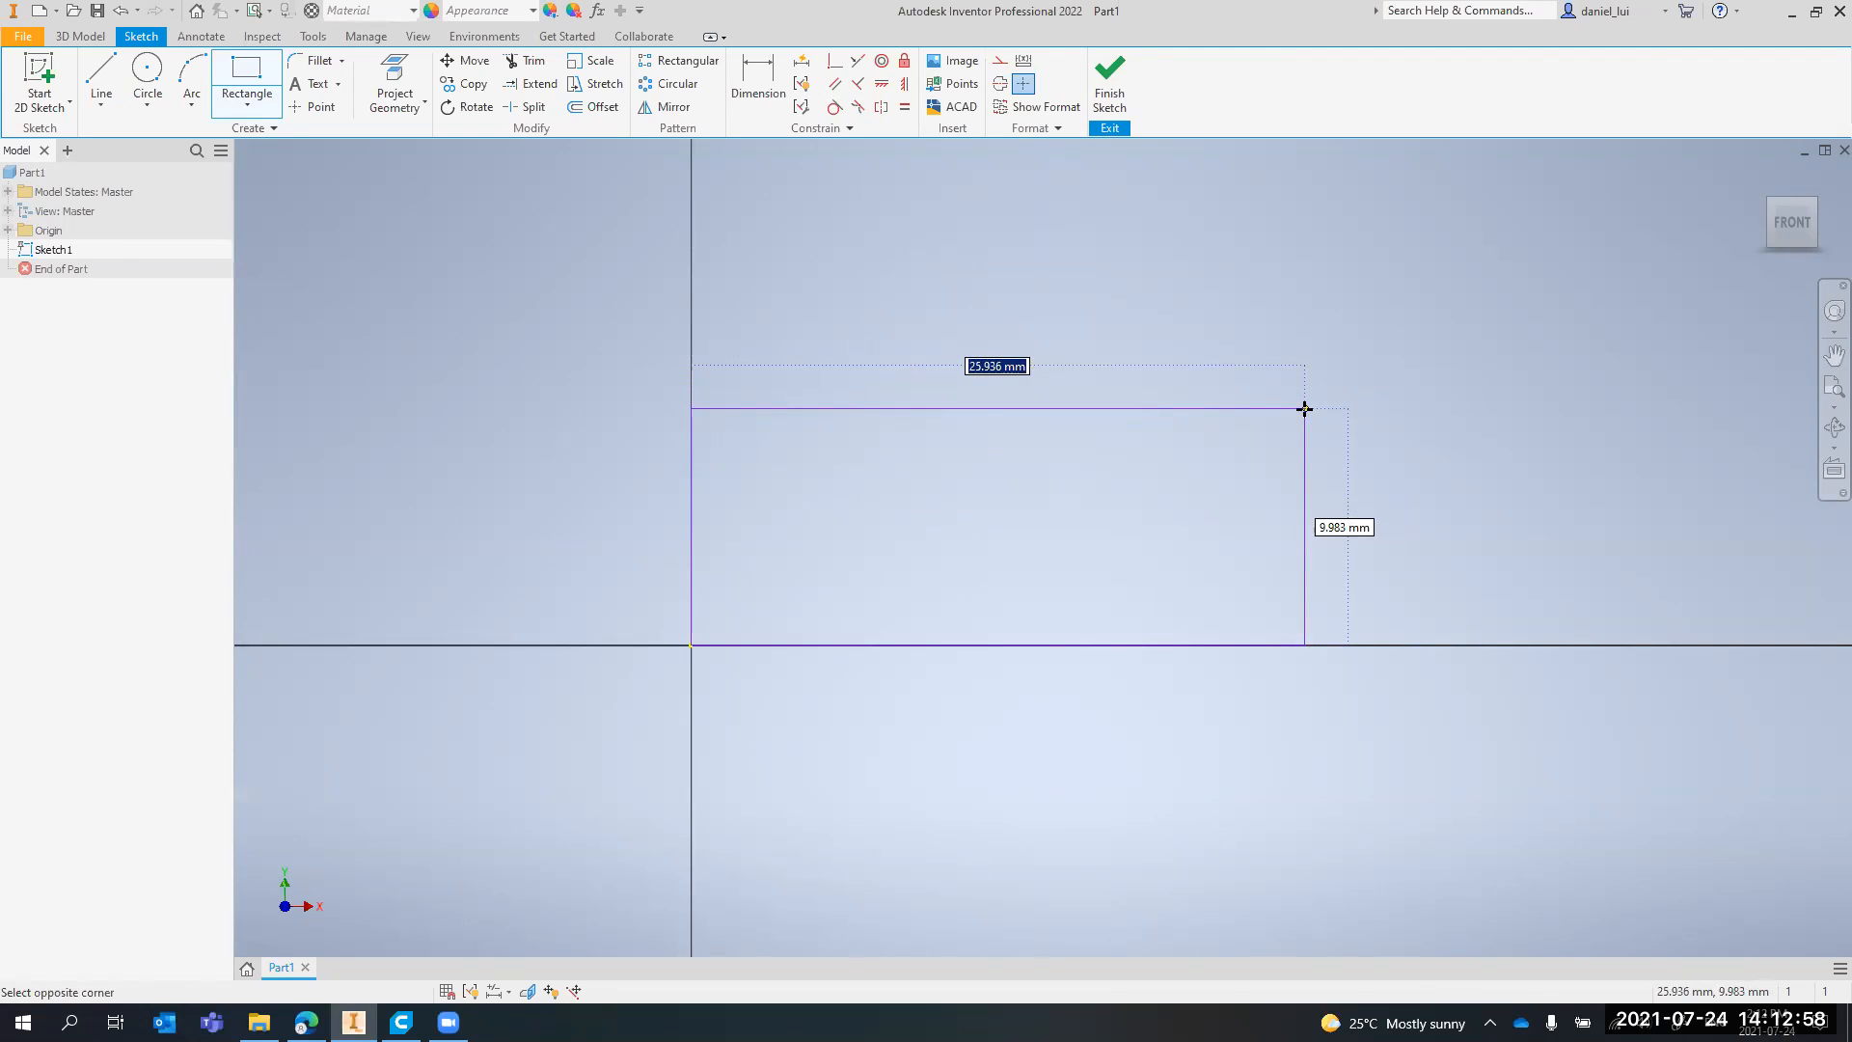
pyautogui.write('100')
pyautogui.press('Tab')
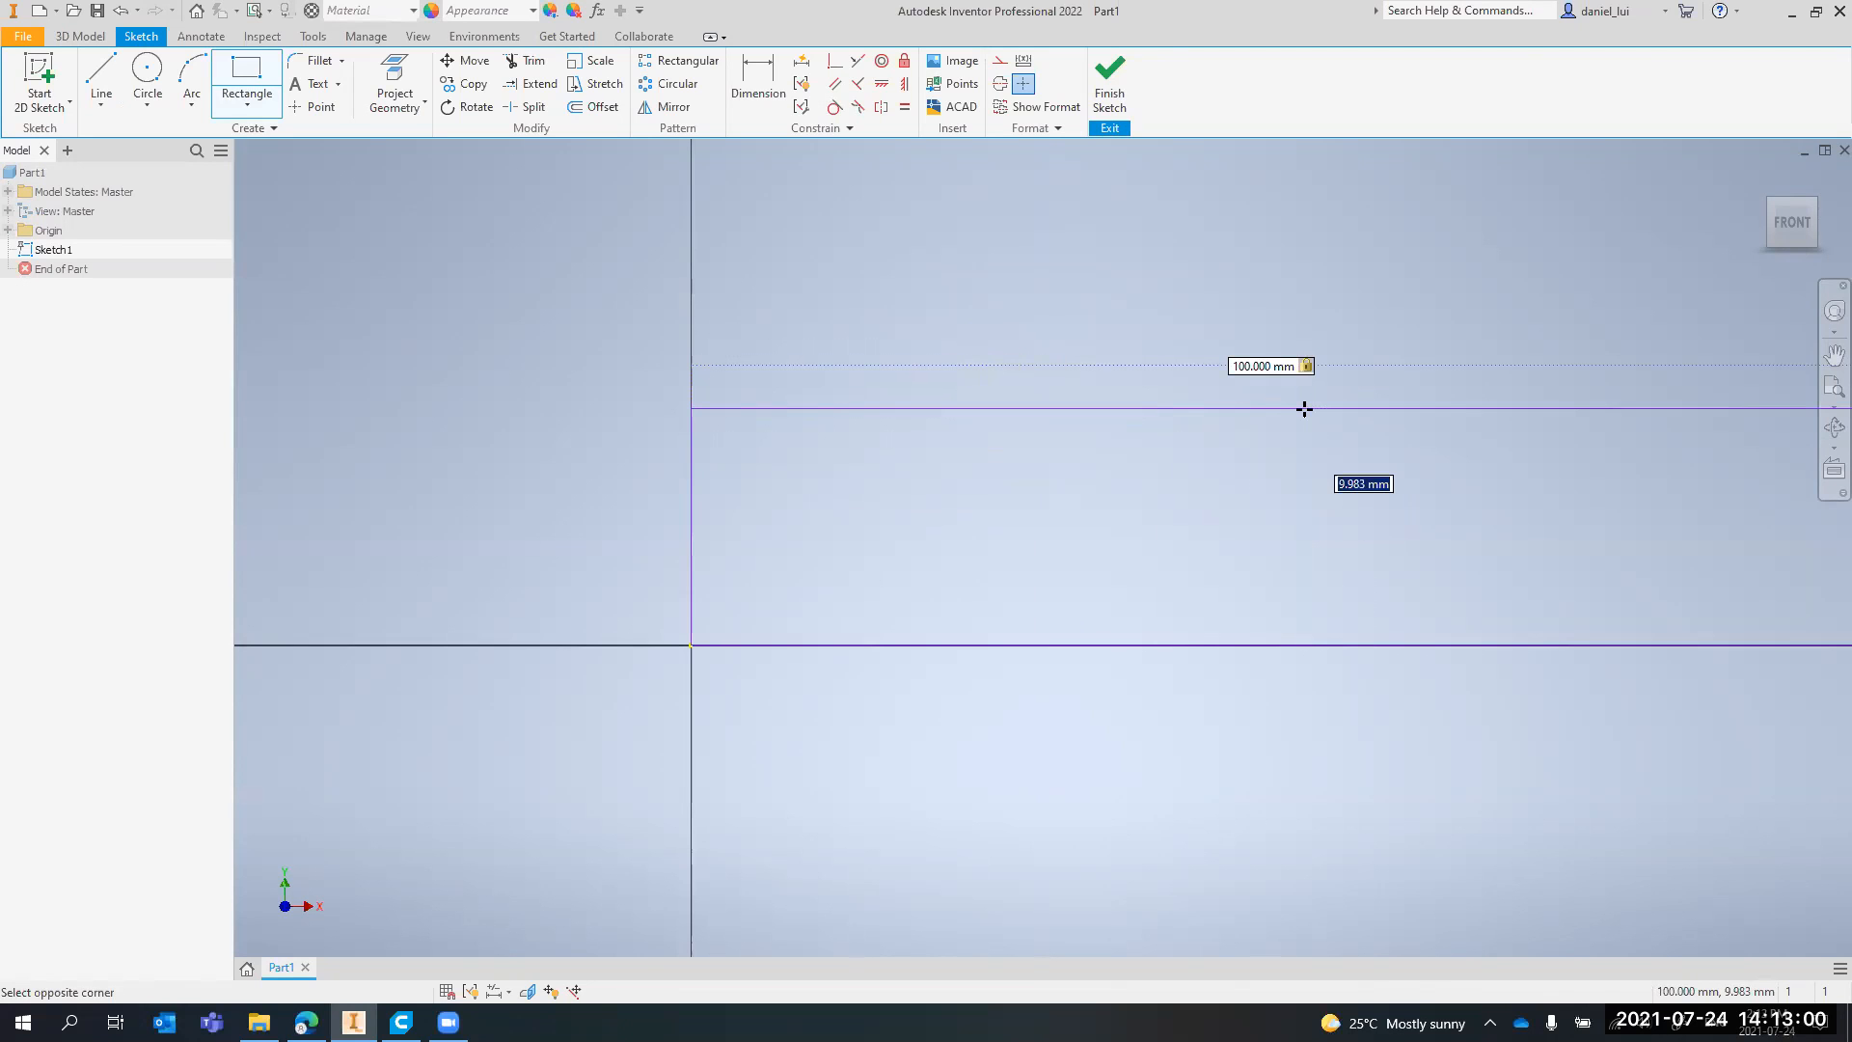
pyautogui.scroll(5, 1304, 409)
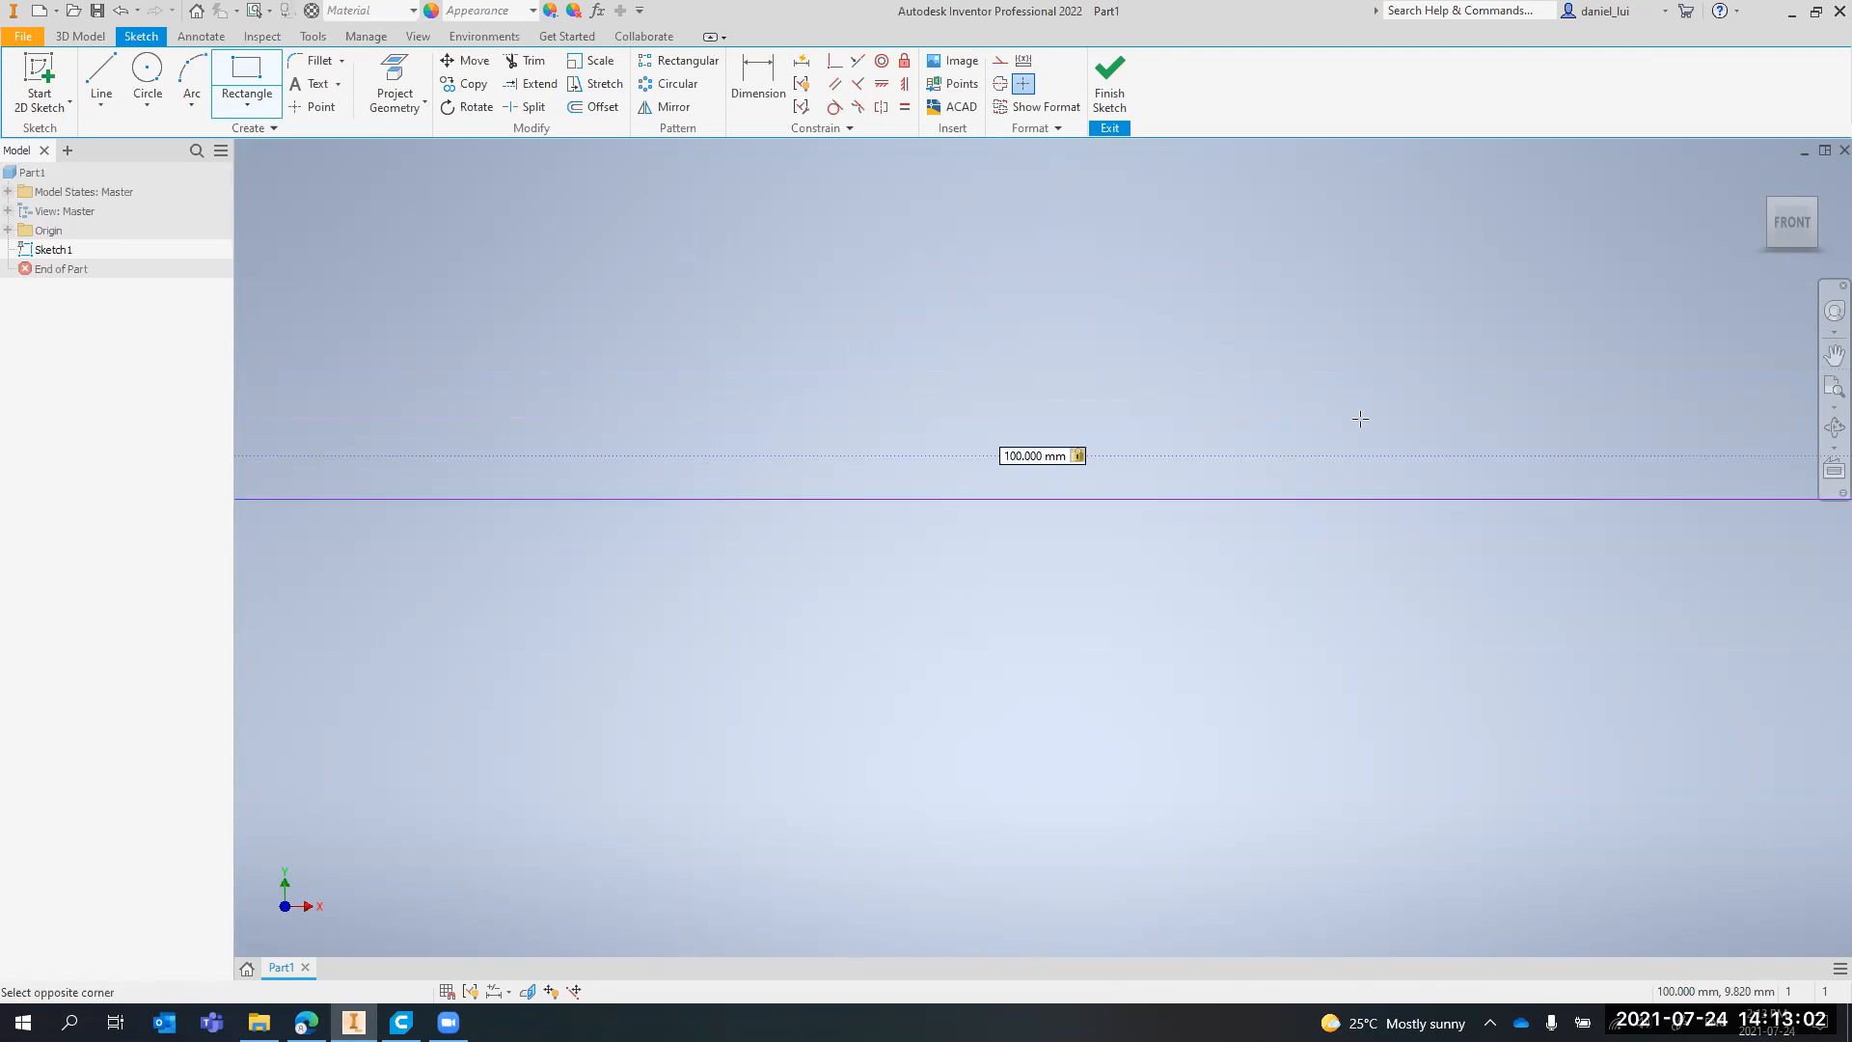
pyautogui.scroll(-5, 1310, 426)
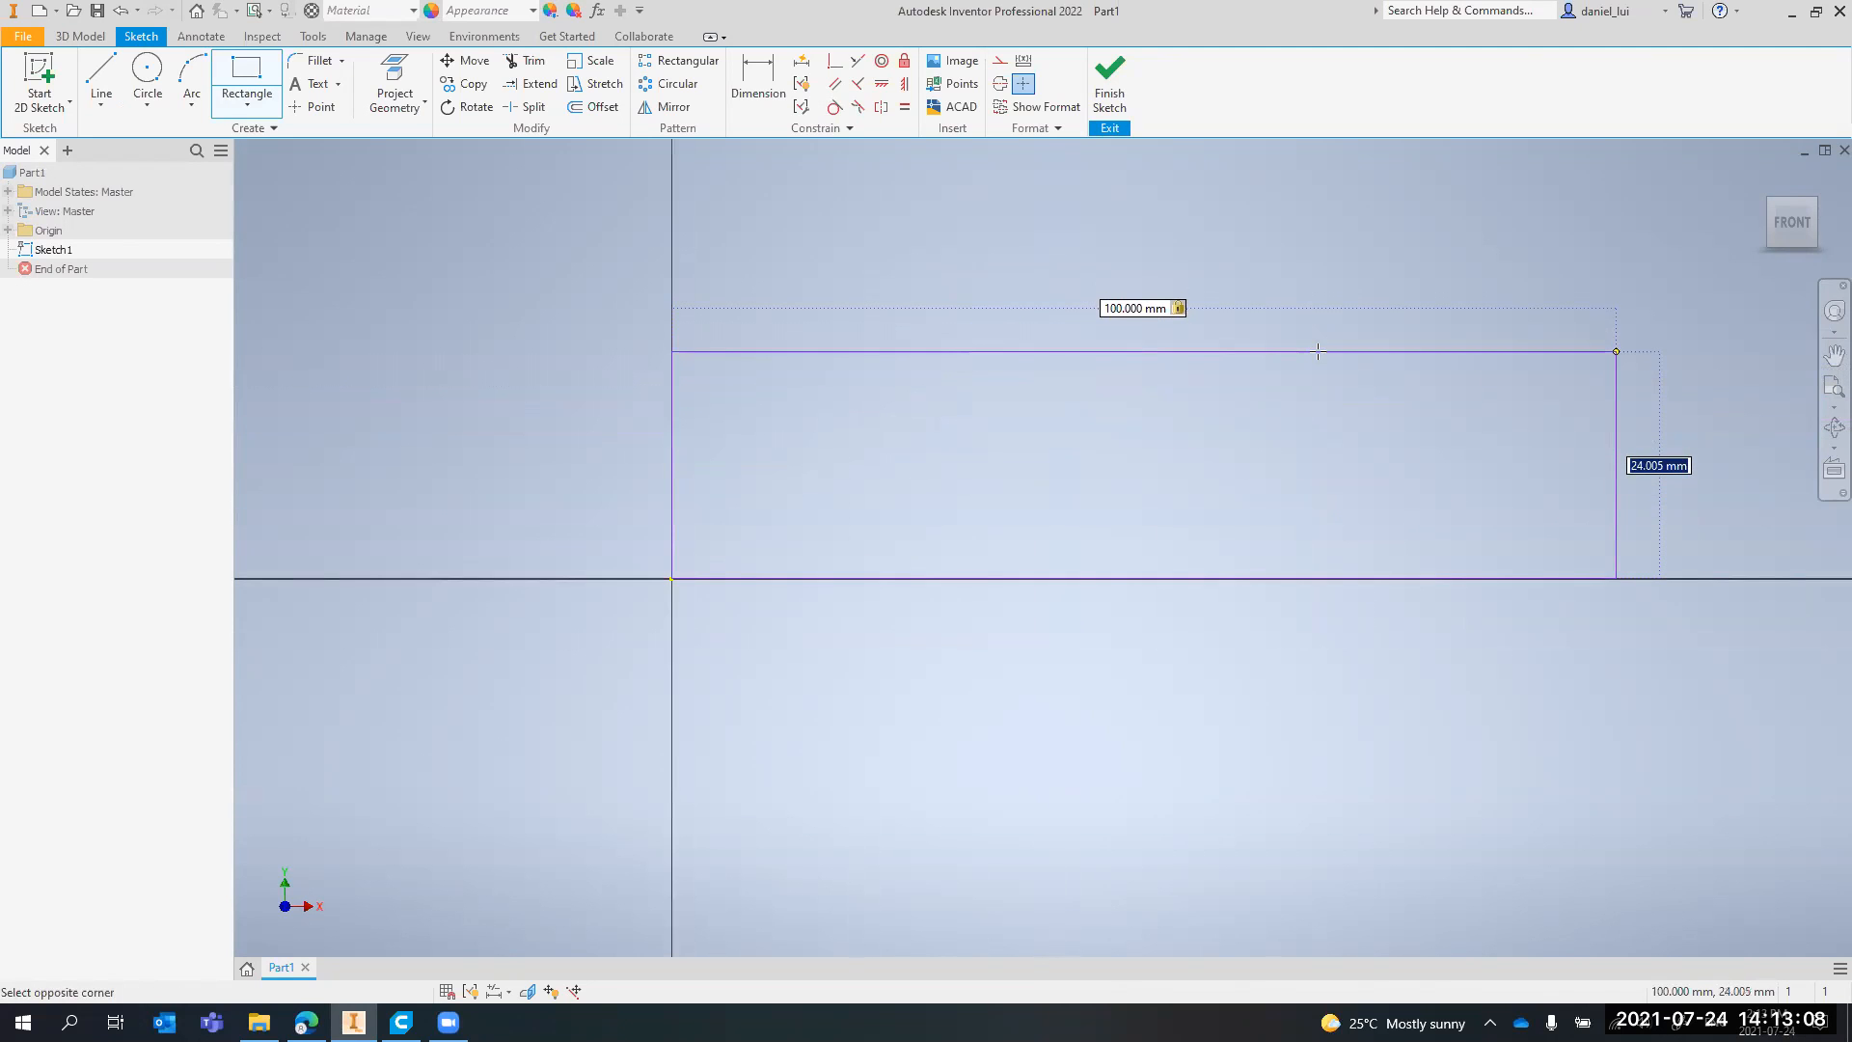
pyautogui.write('50')
pyautogui.press('Return')
pyautogui.scroll(-2, 1283, 328)
pyautogui.moveTo(1225, 289); pyautogui.dragTo(1007, 494, button='middle')
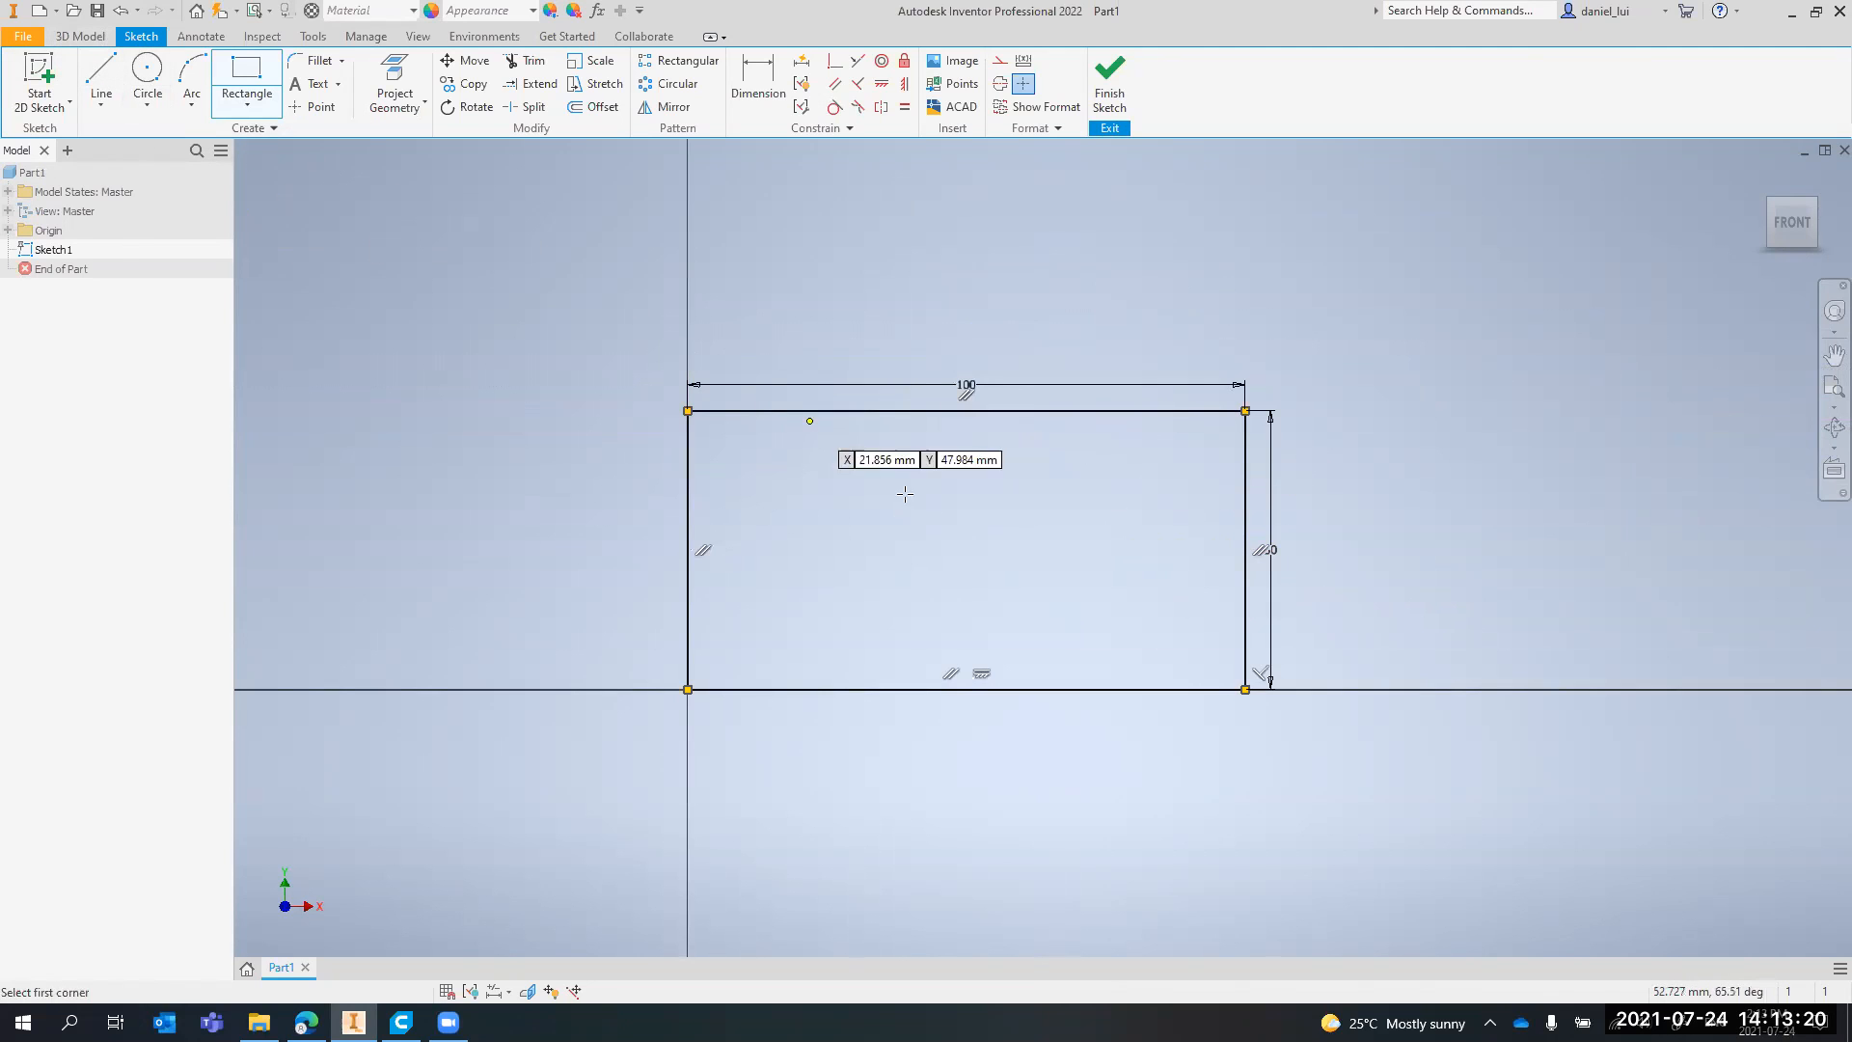
pyautogui.press('Escape')
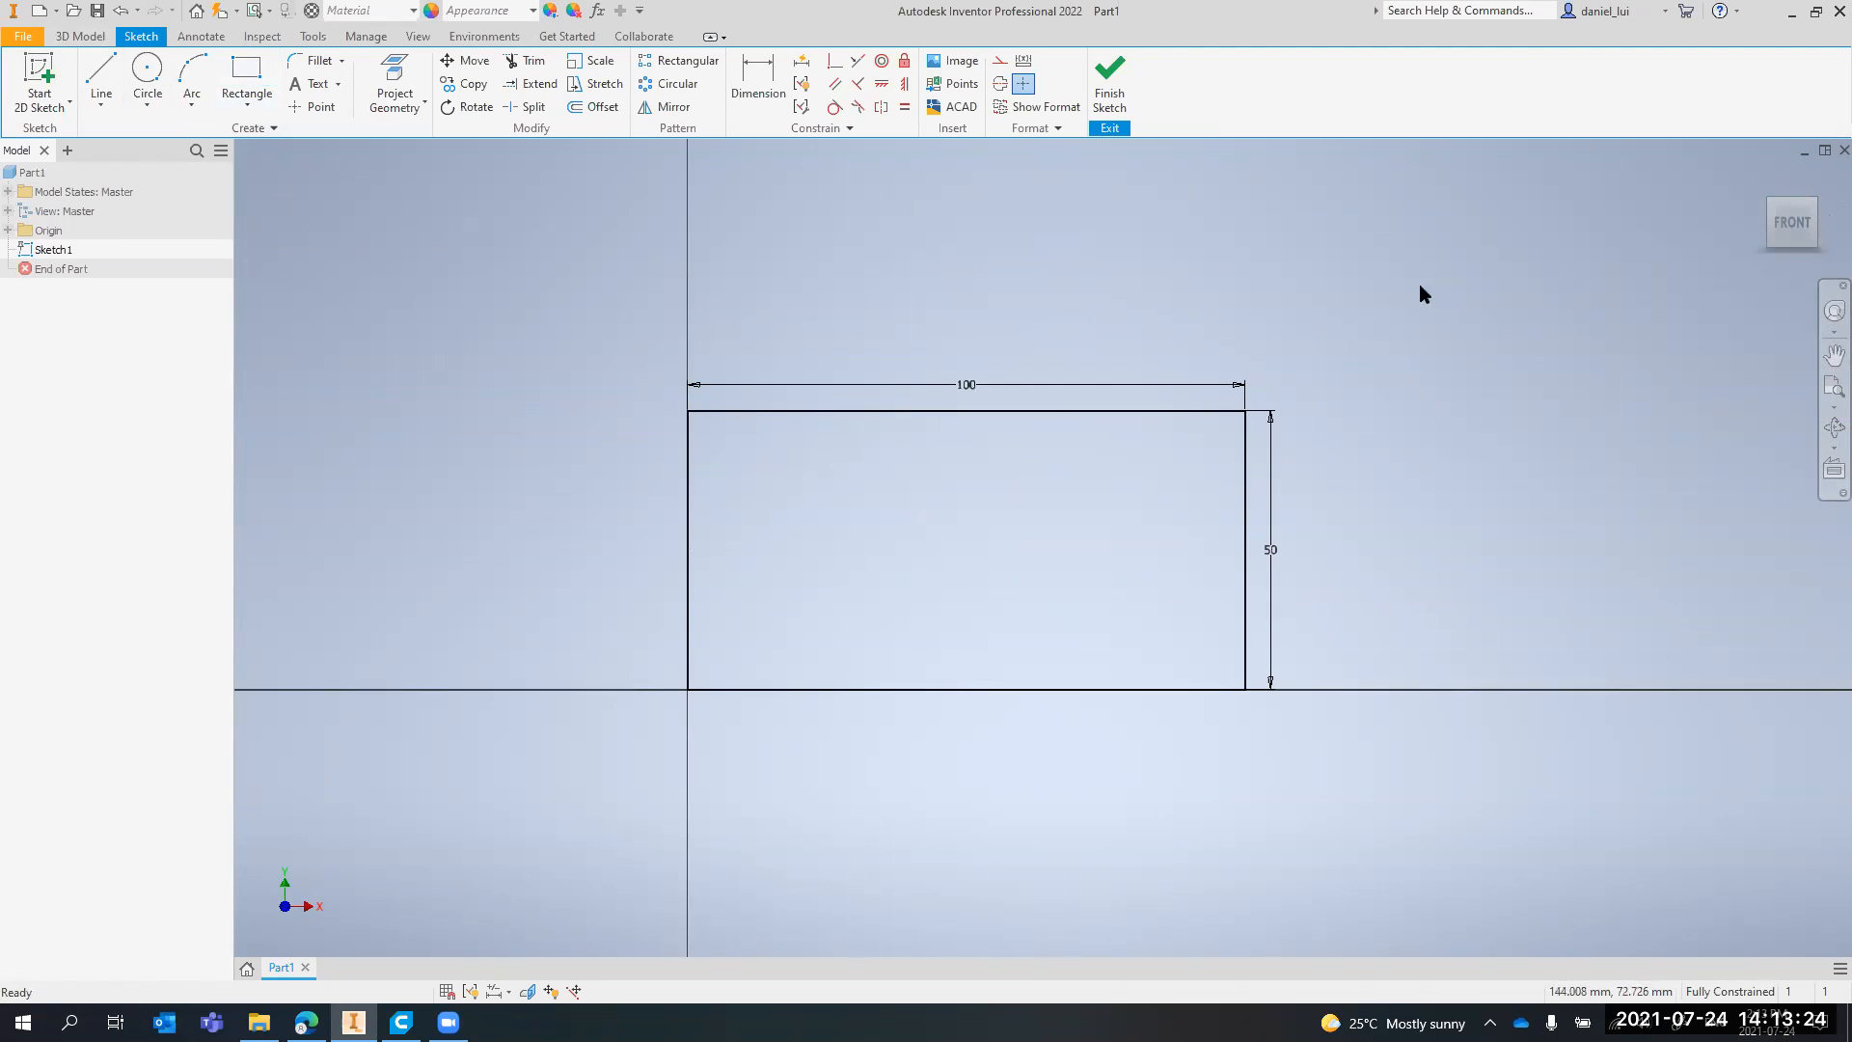
pyautogui.scroll(1, 1067, 413)
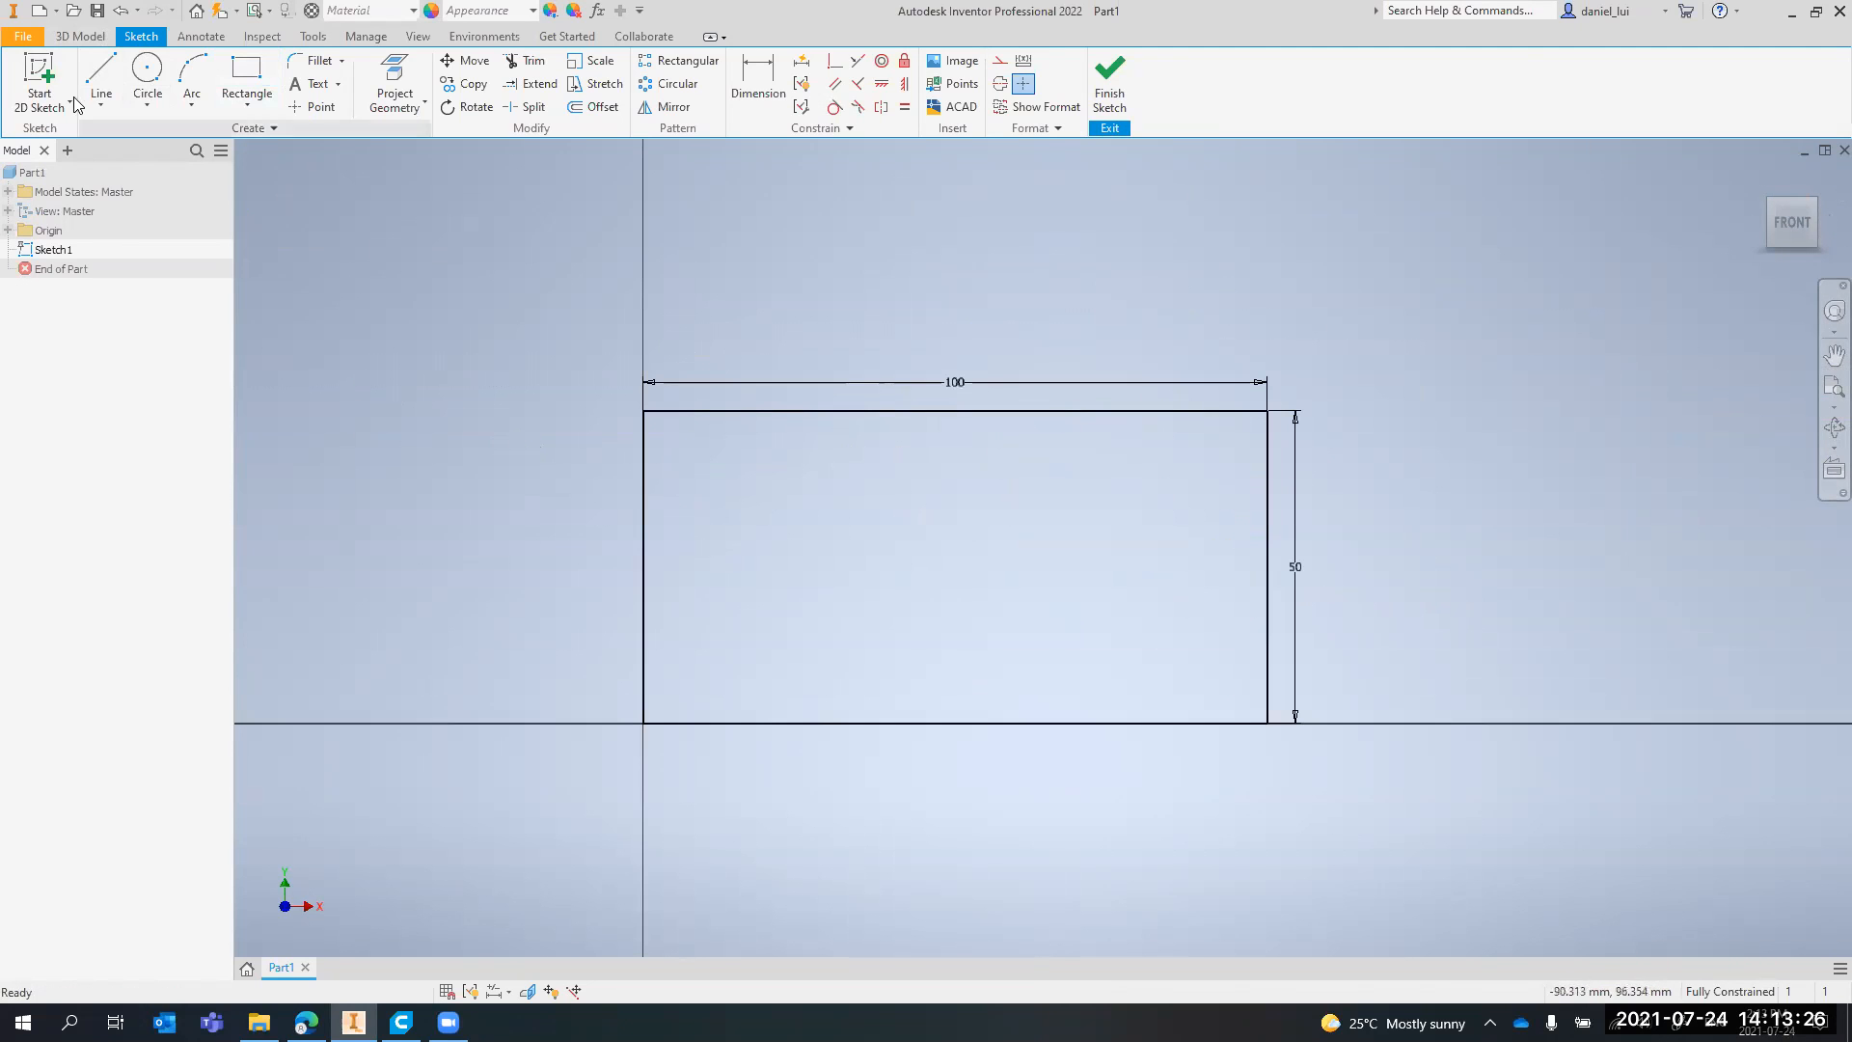
pyautogui.scroll(3, 940, 466)
pyautogui.scroll(-2, 967, 480)
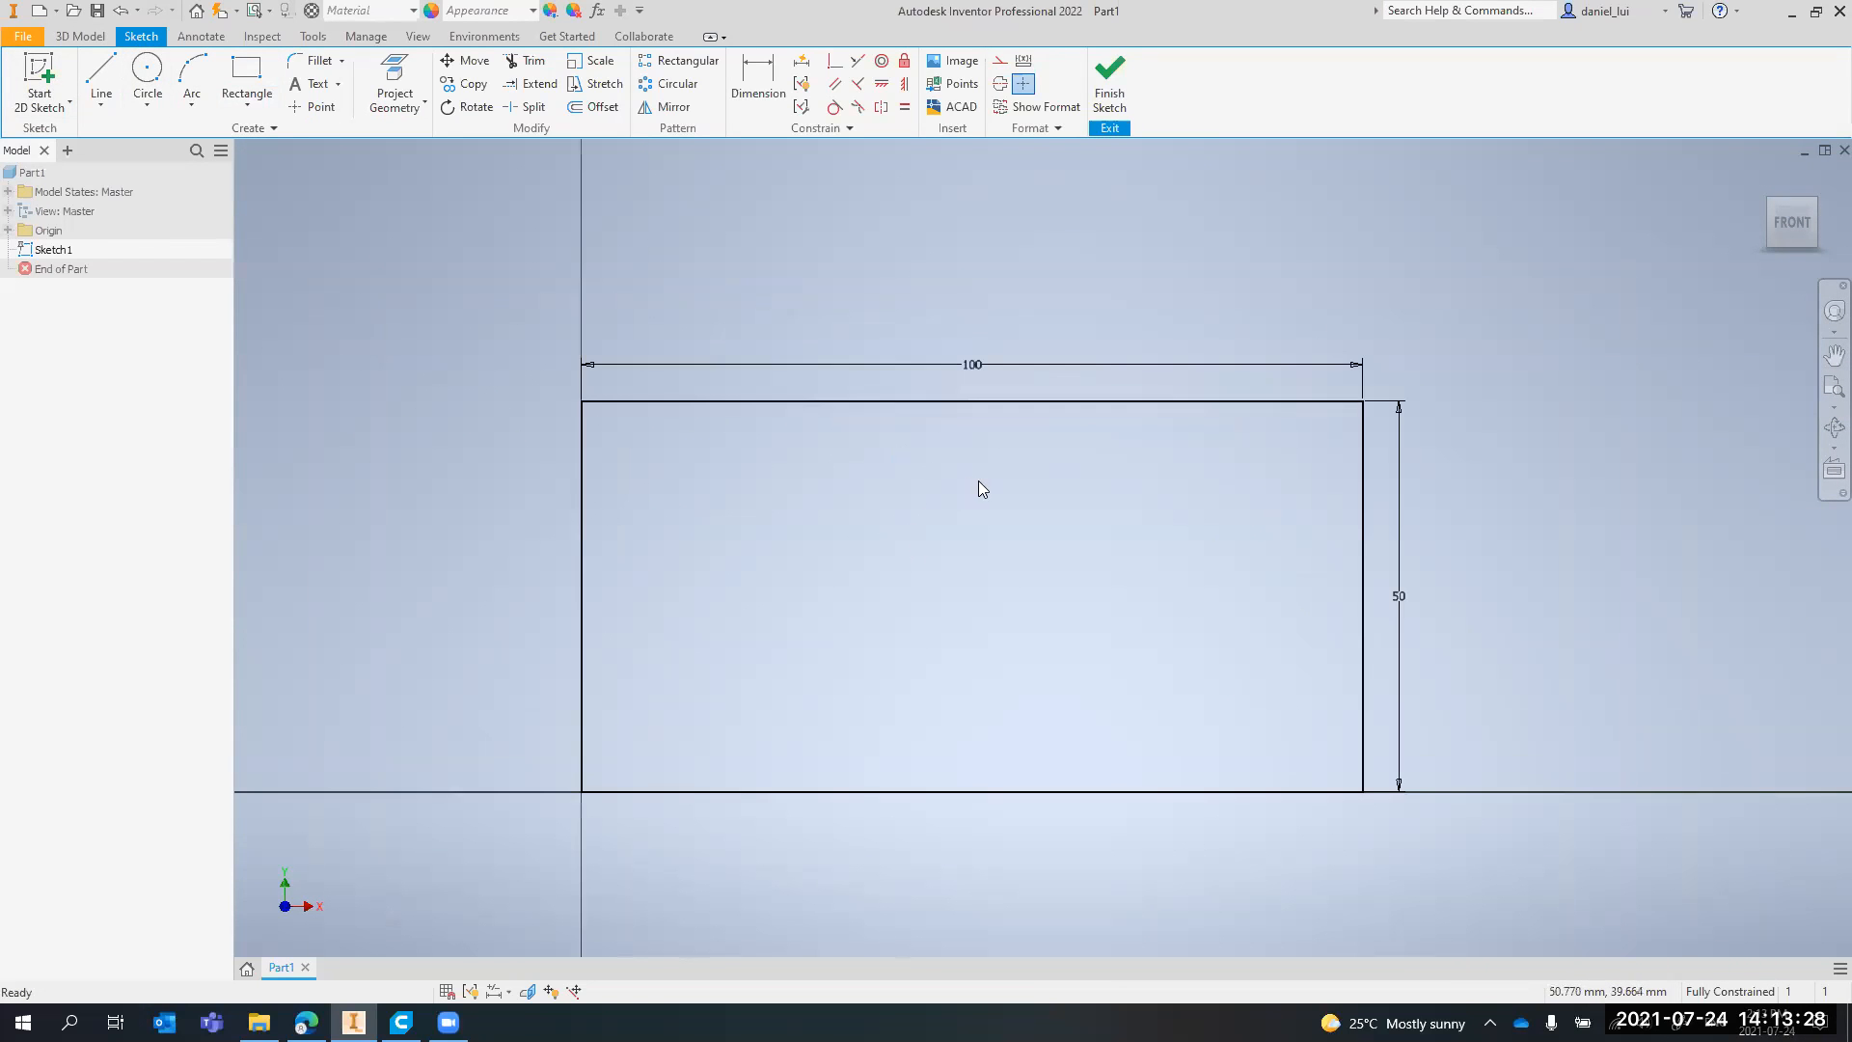
pyautogui.scroll(3, 1011, 575)
pyautogui.scroll(-4, 1011, 575)
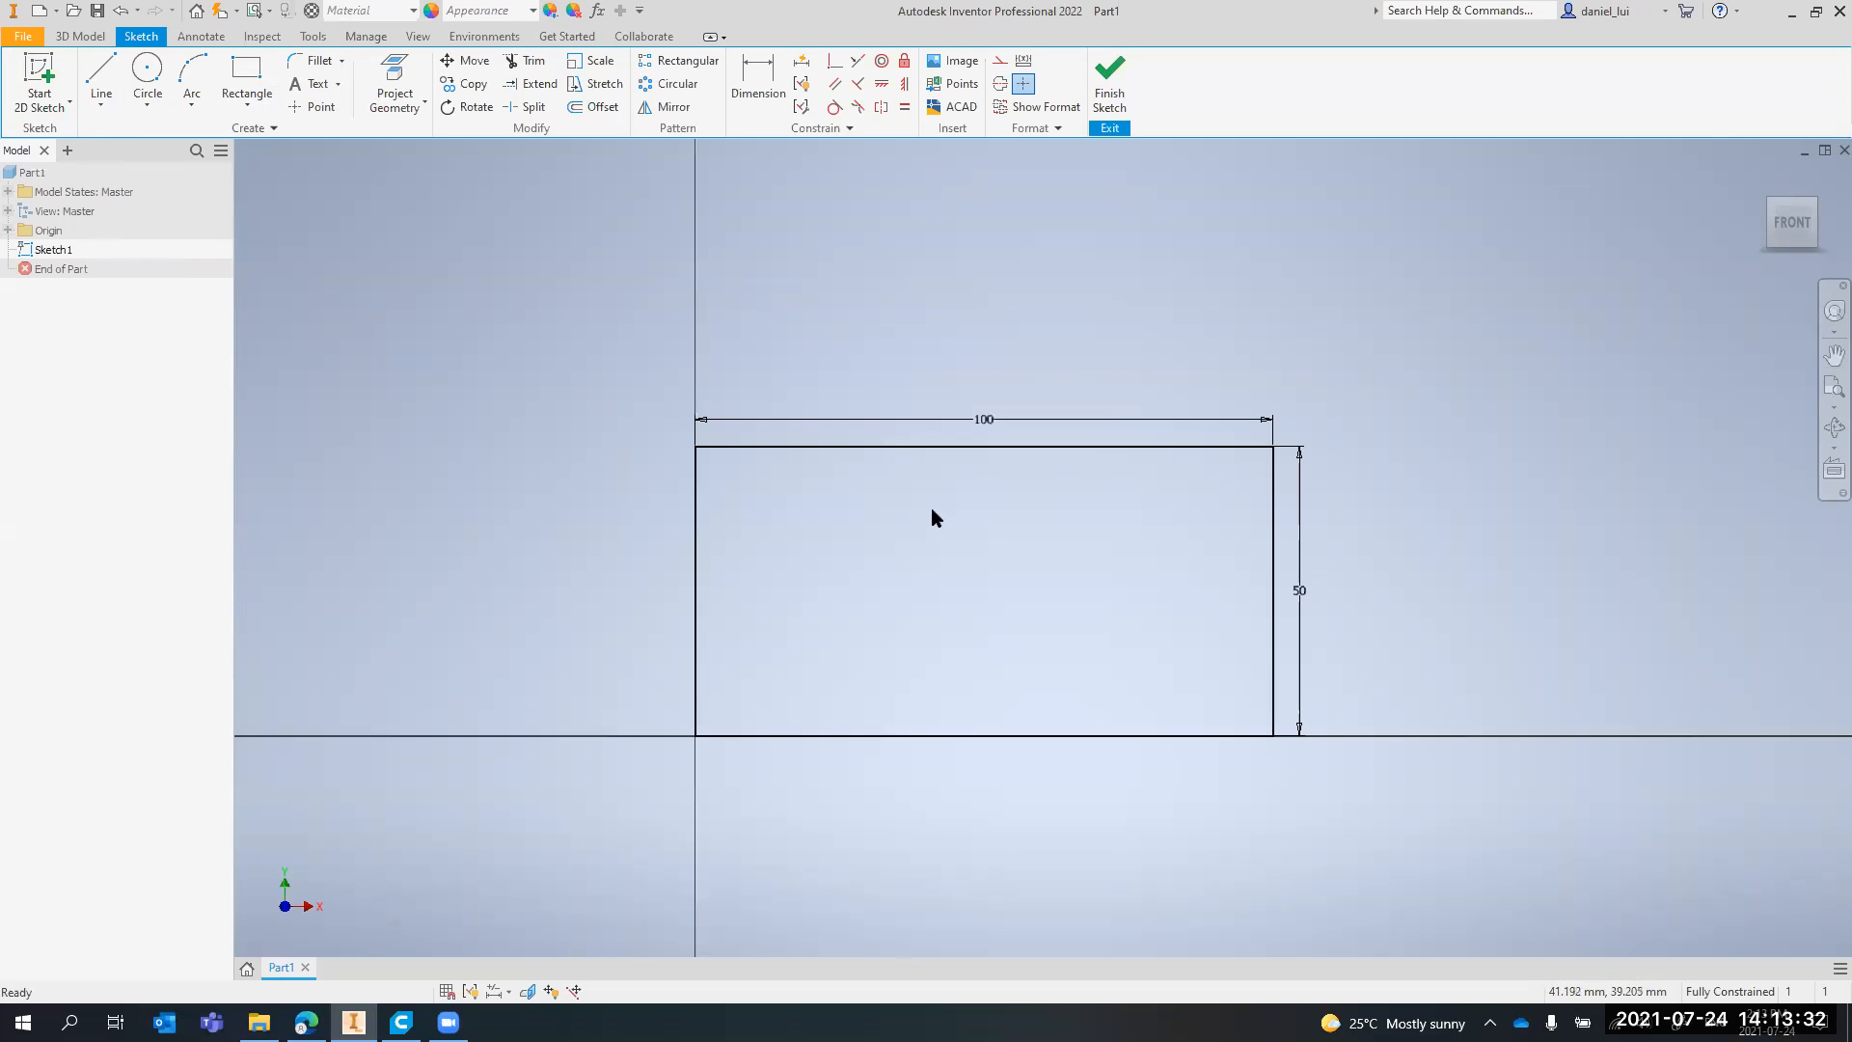
pyautogui.scroll(4, 945, 511)
pyautogui.scroll(-1, 1006, 537)
pyautogui.scroll(-3, 1054, 582)
pyautogui.scroll(2, 1059, 575)
pyautogui.moveTo(1080, 612); pyautogui.dragTo(1015, 546, button='middle')
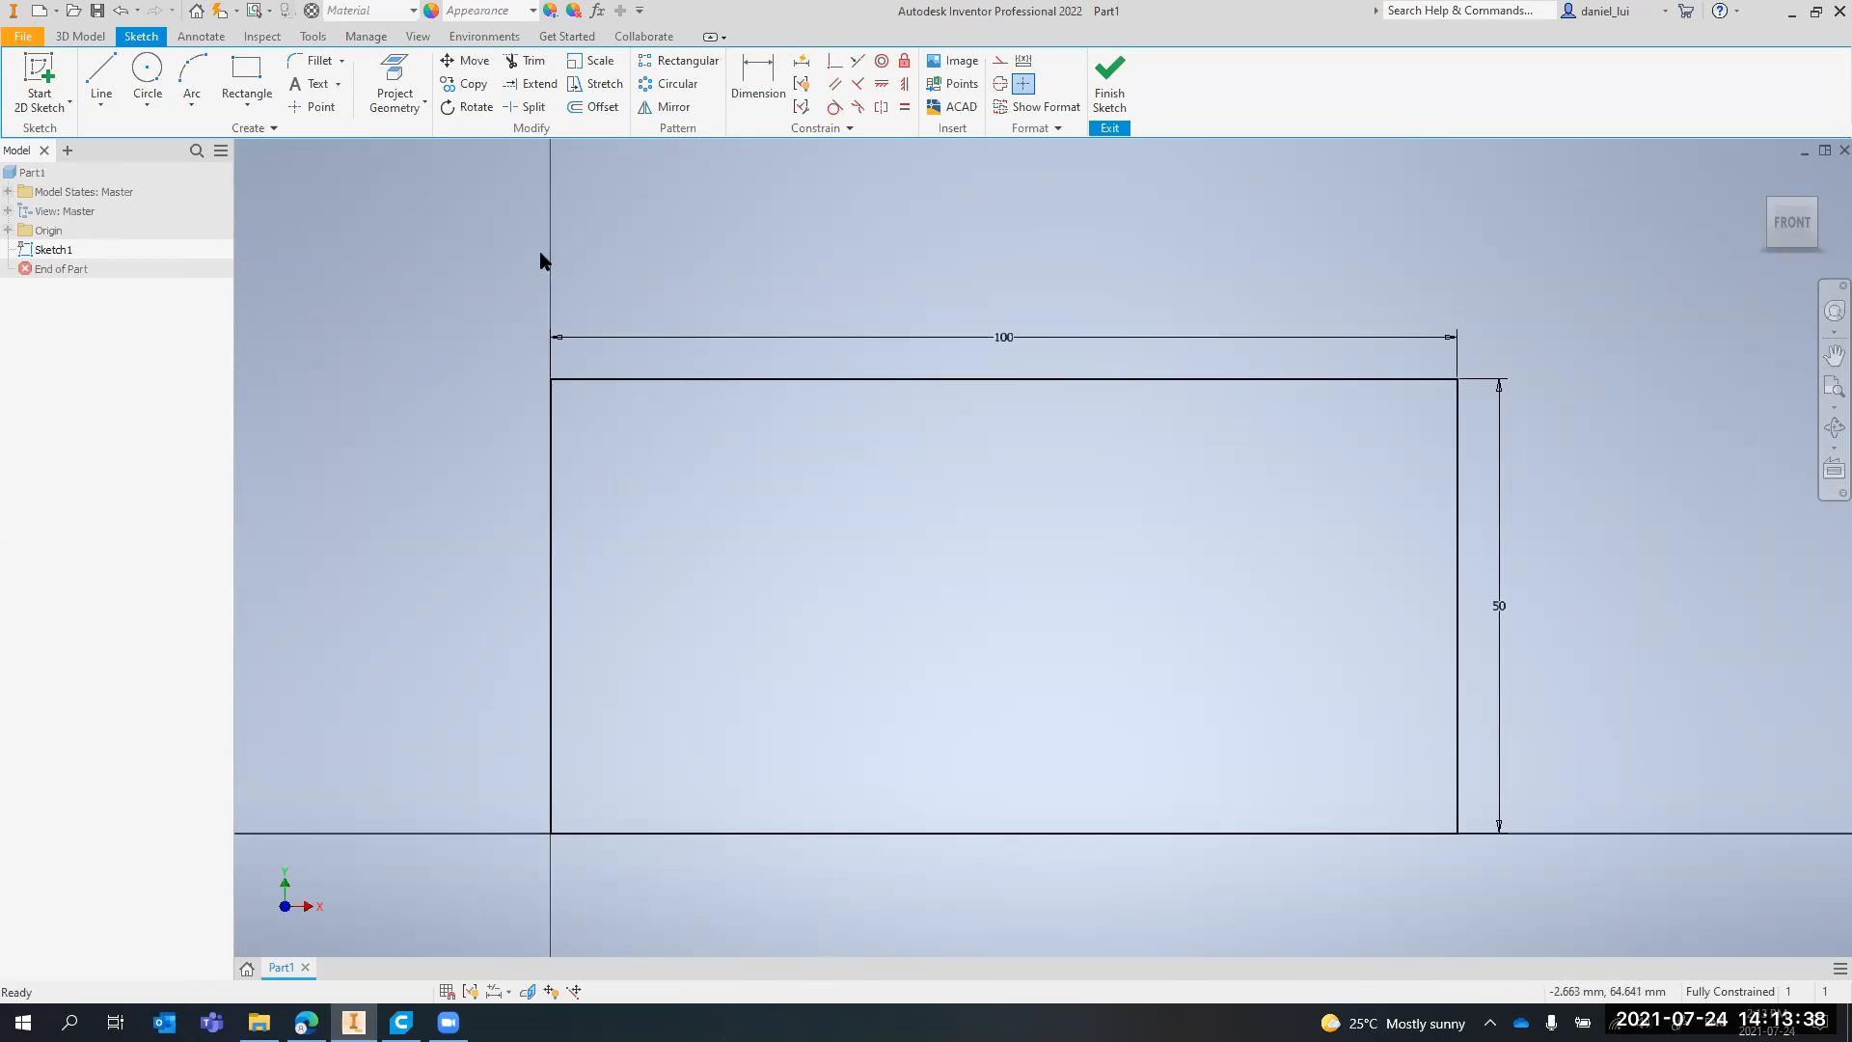
# Open the application options and enable Reverse direction for the zoom behavior in the display settings
pyautogui.click(29, 38)
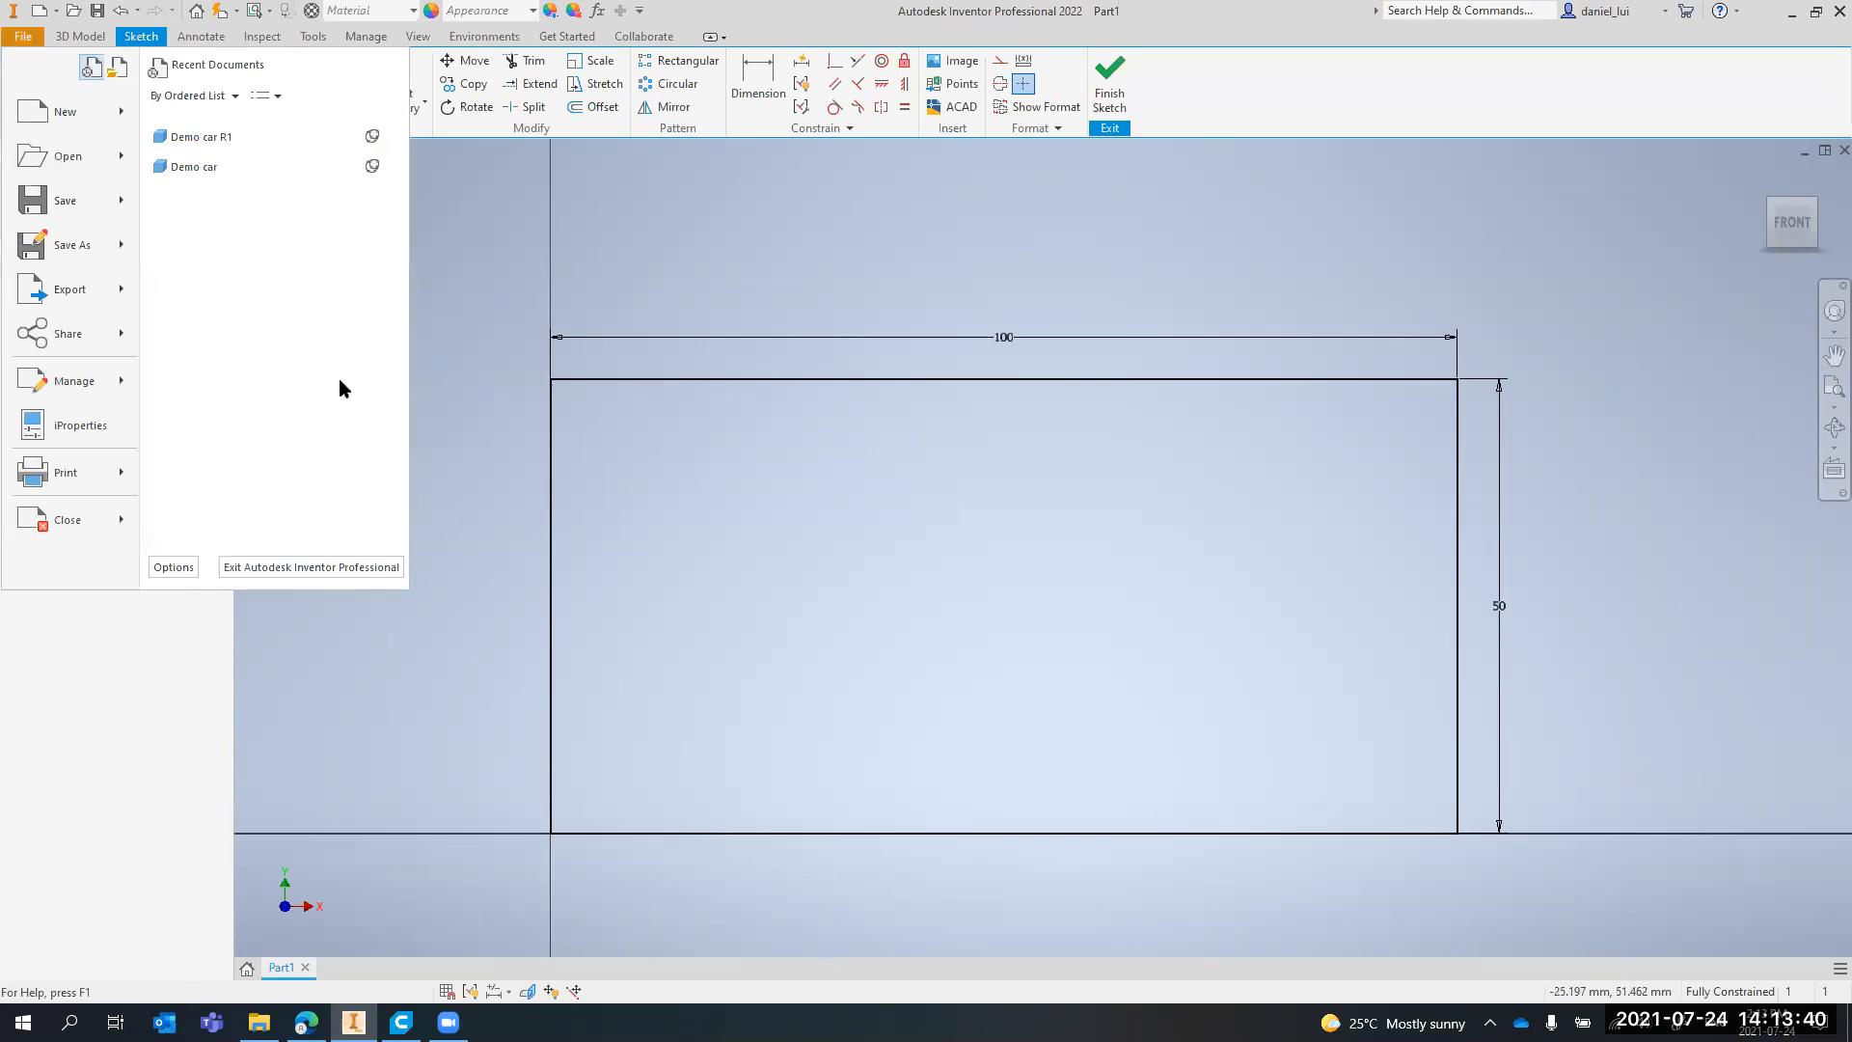
pyautogui.click(175, 568)
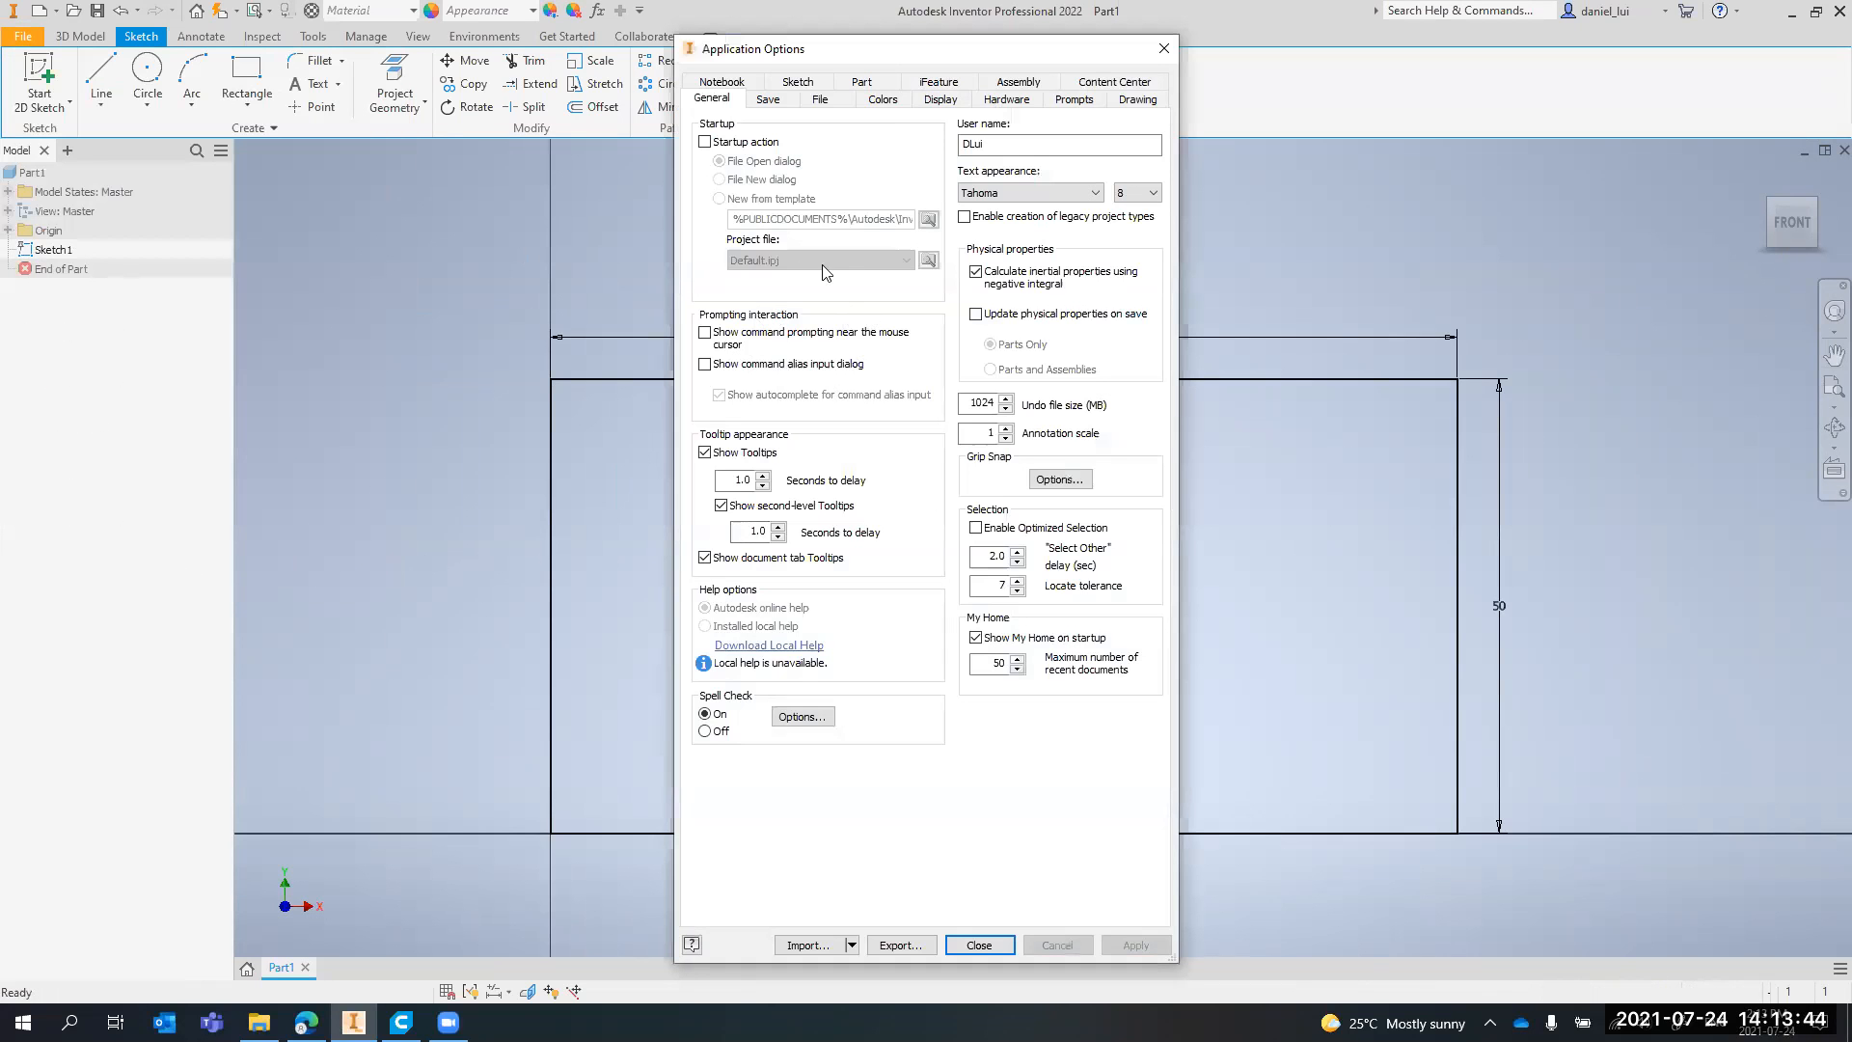
pyautogui.moveTo(1099, 53); pyautogui.dragTo(666, 143)
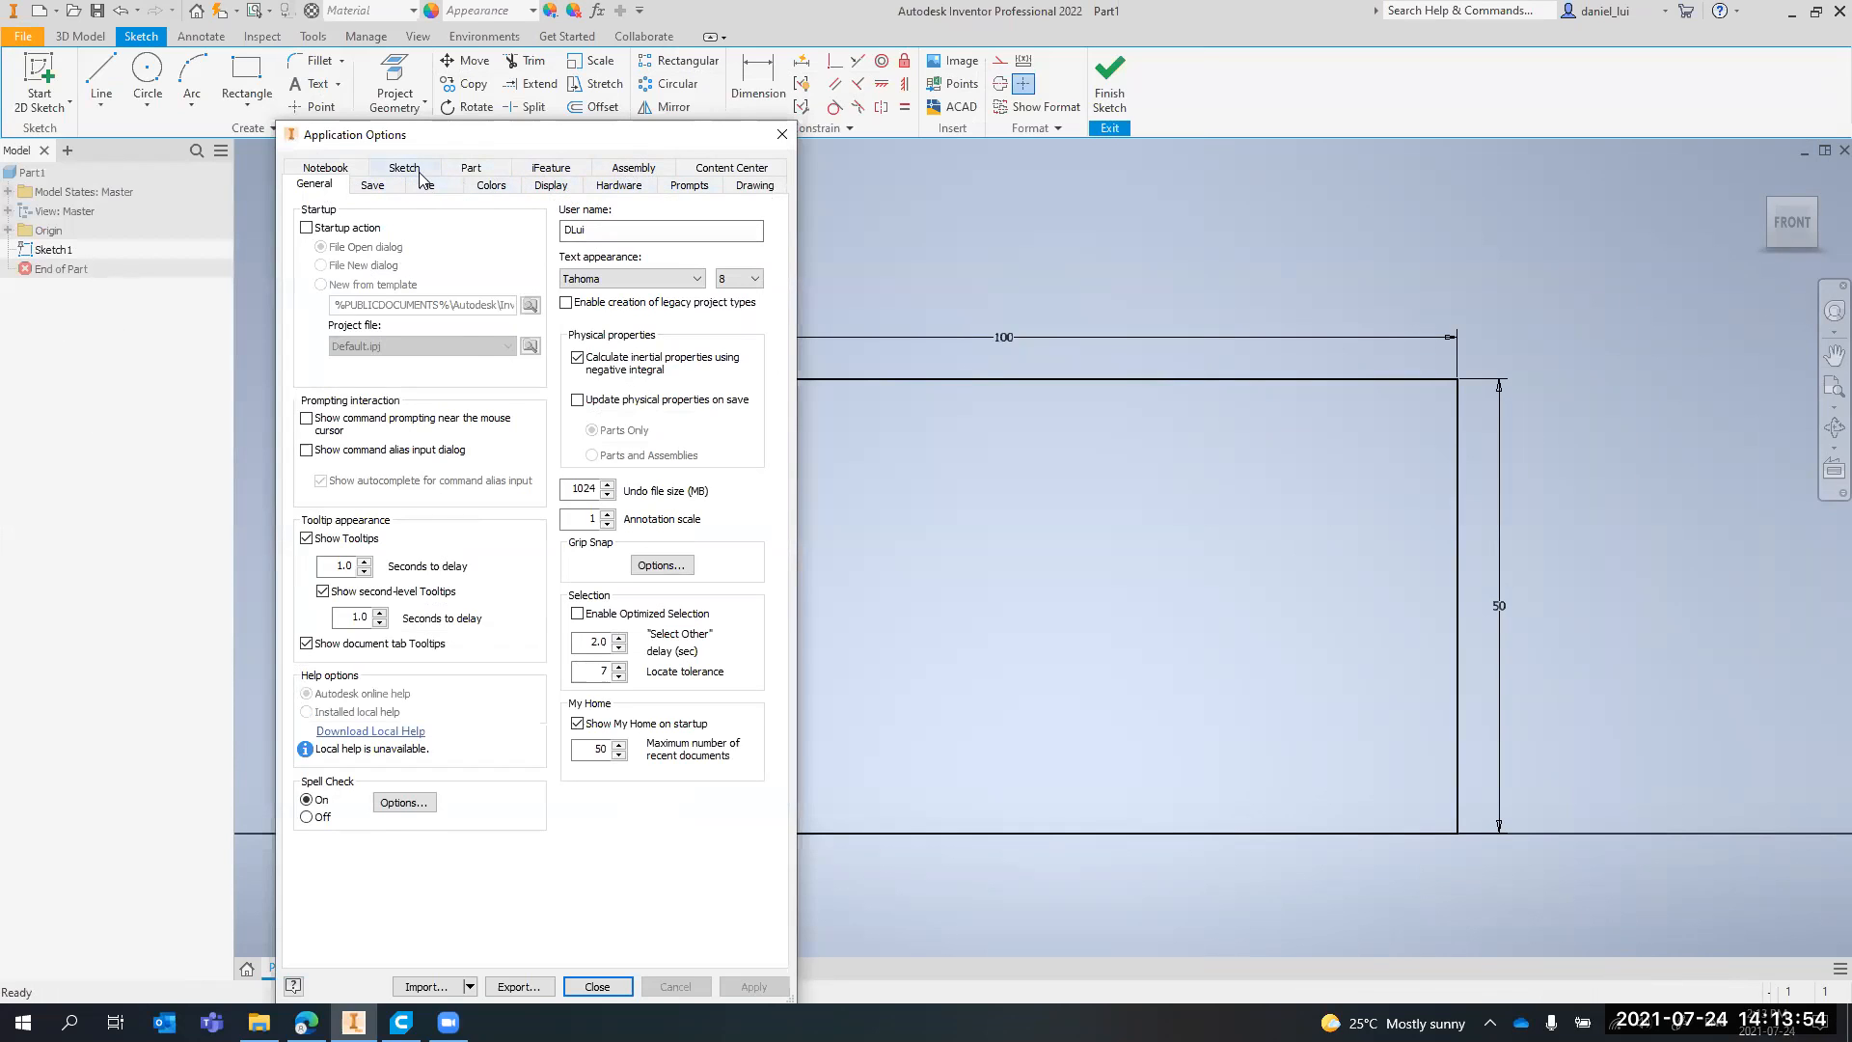
pyautogui.click(624, 190)
pyautogui.click(688, 186)
pyautogui.click(739, 187)
pyautogui.click(551, 188)
pyautogui.click(501, 188)
pyautogui.click(554, 187)
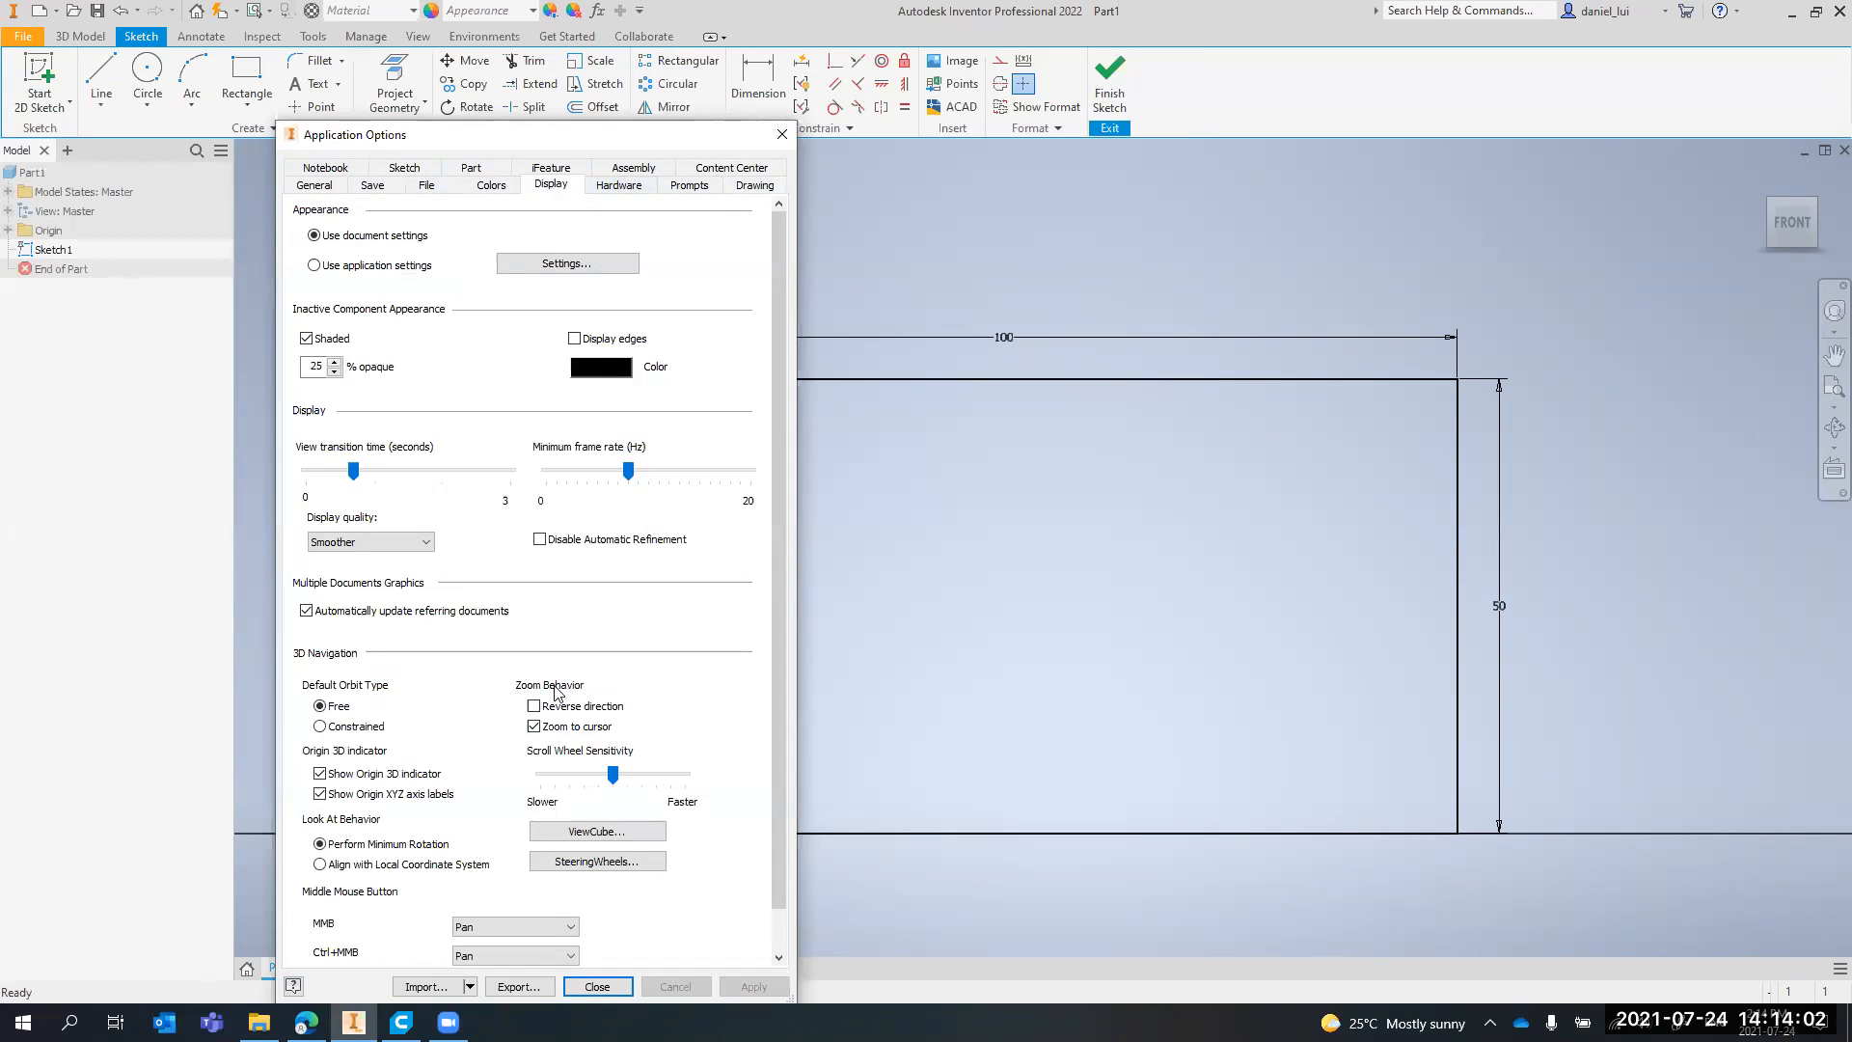
pyautogui.click(534, 709)
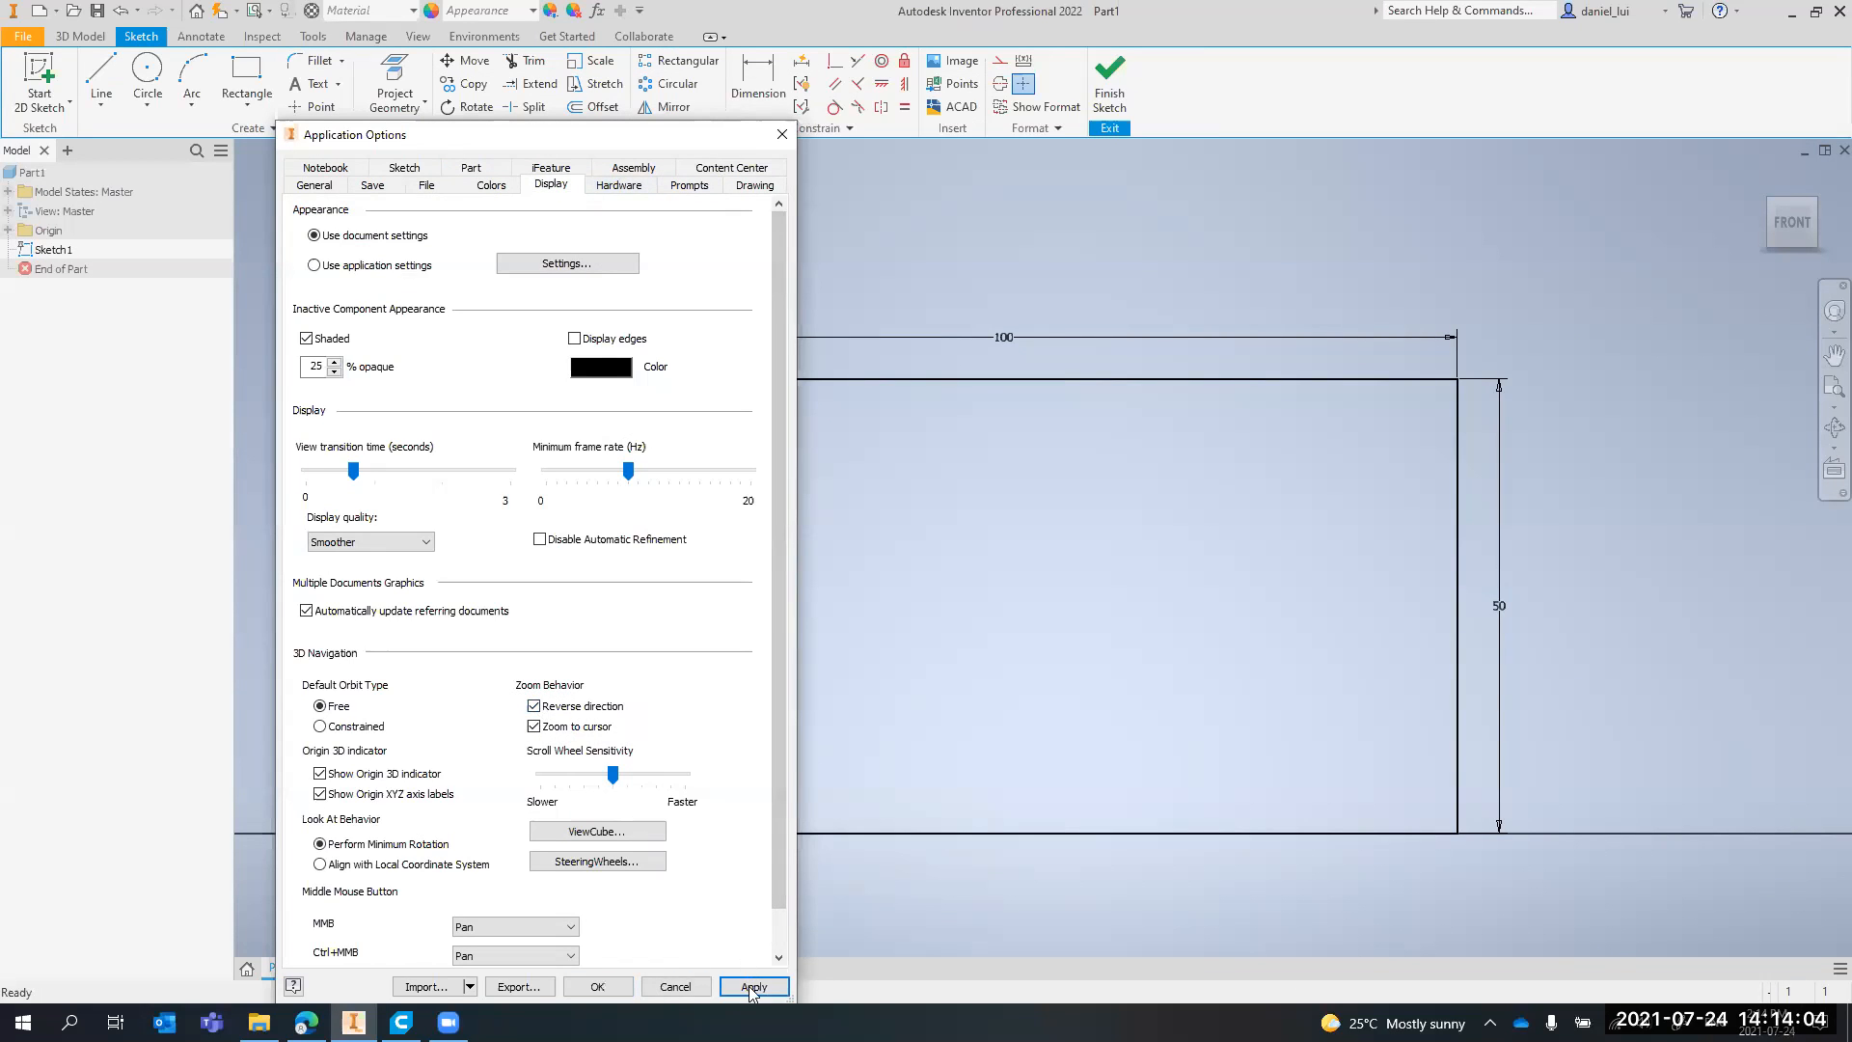
pyautogui.click(597, 986)
# Test the reversed zoom direction and panning on the rectangle sketch
pyautogui.scroll(1, 915, 504)
pyautogui.scroll(-5, 920, 514)
pyautogui.scroll(-2, 920, 513)
pyautogui.scroll(8, 928, 515)
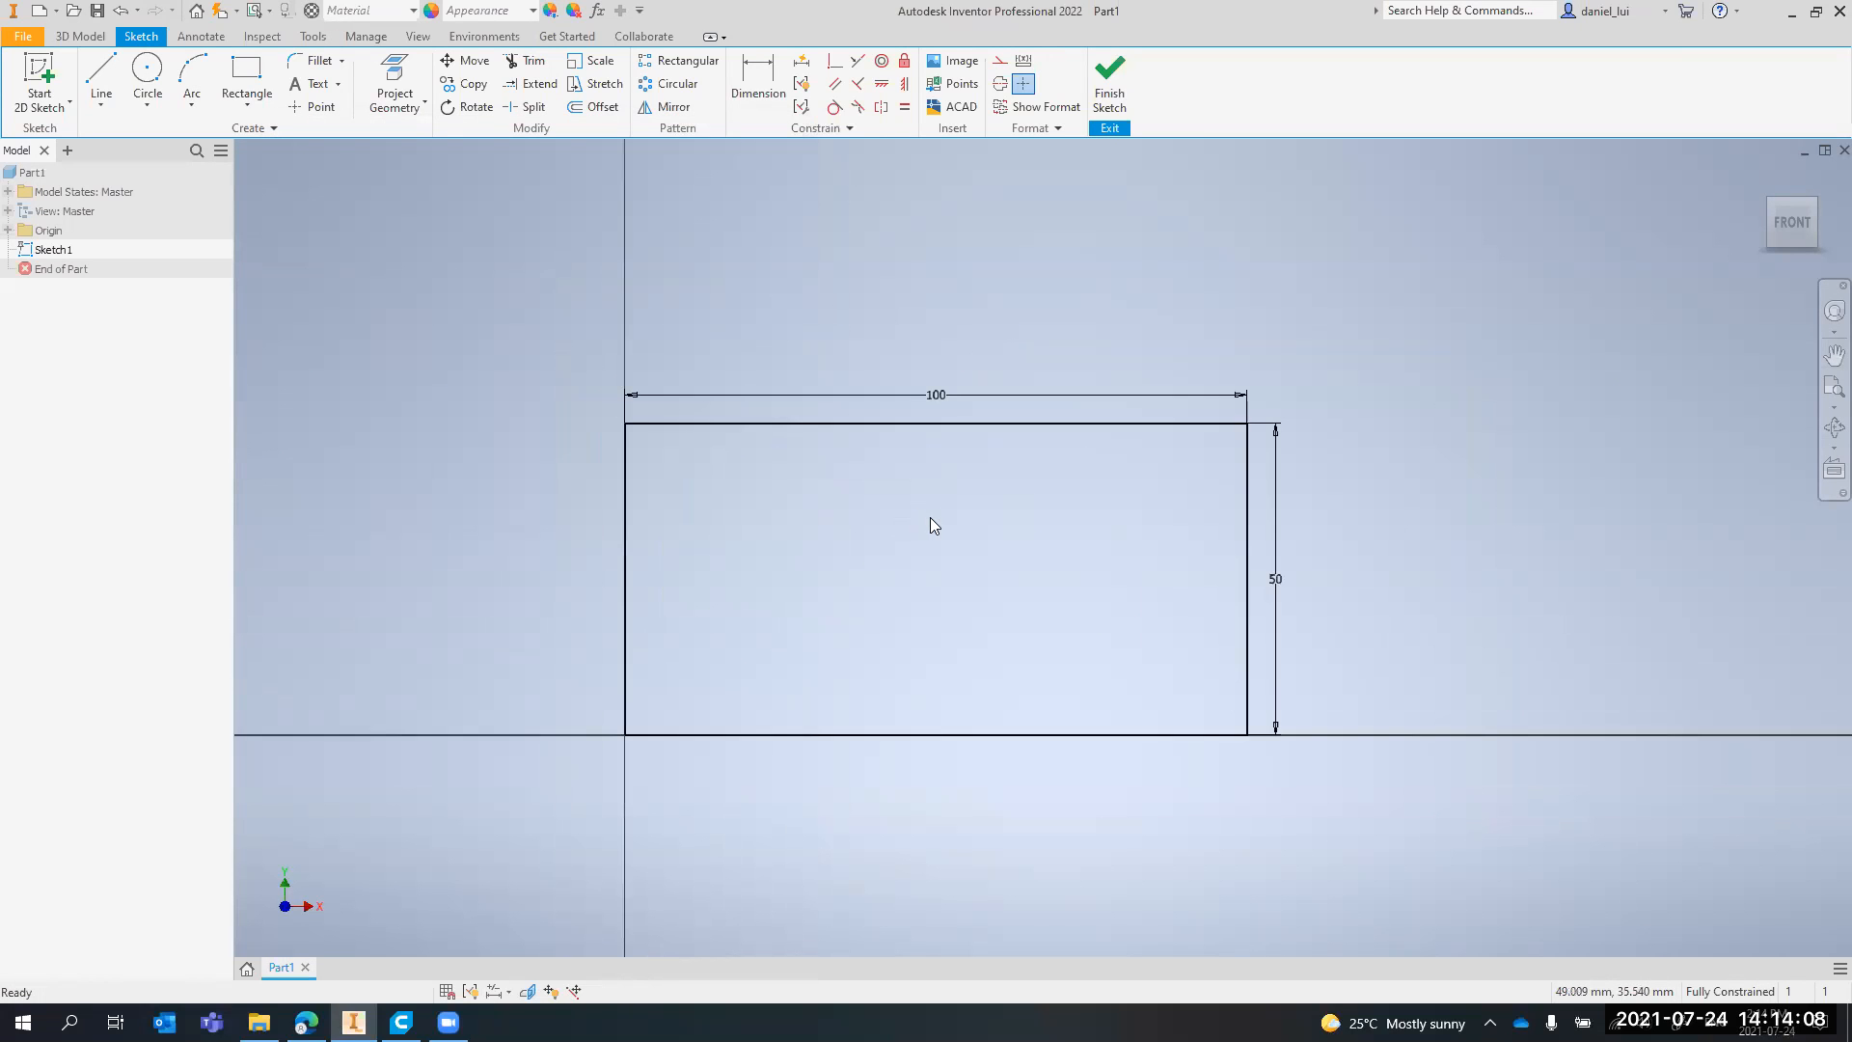
pyautogui.scroll(-3, 932, 533)
pyautogui.moveTo(922, 527); pyautogui.dragTo(995, 488, button='middle')
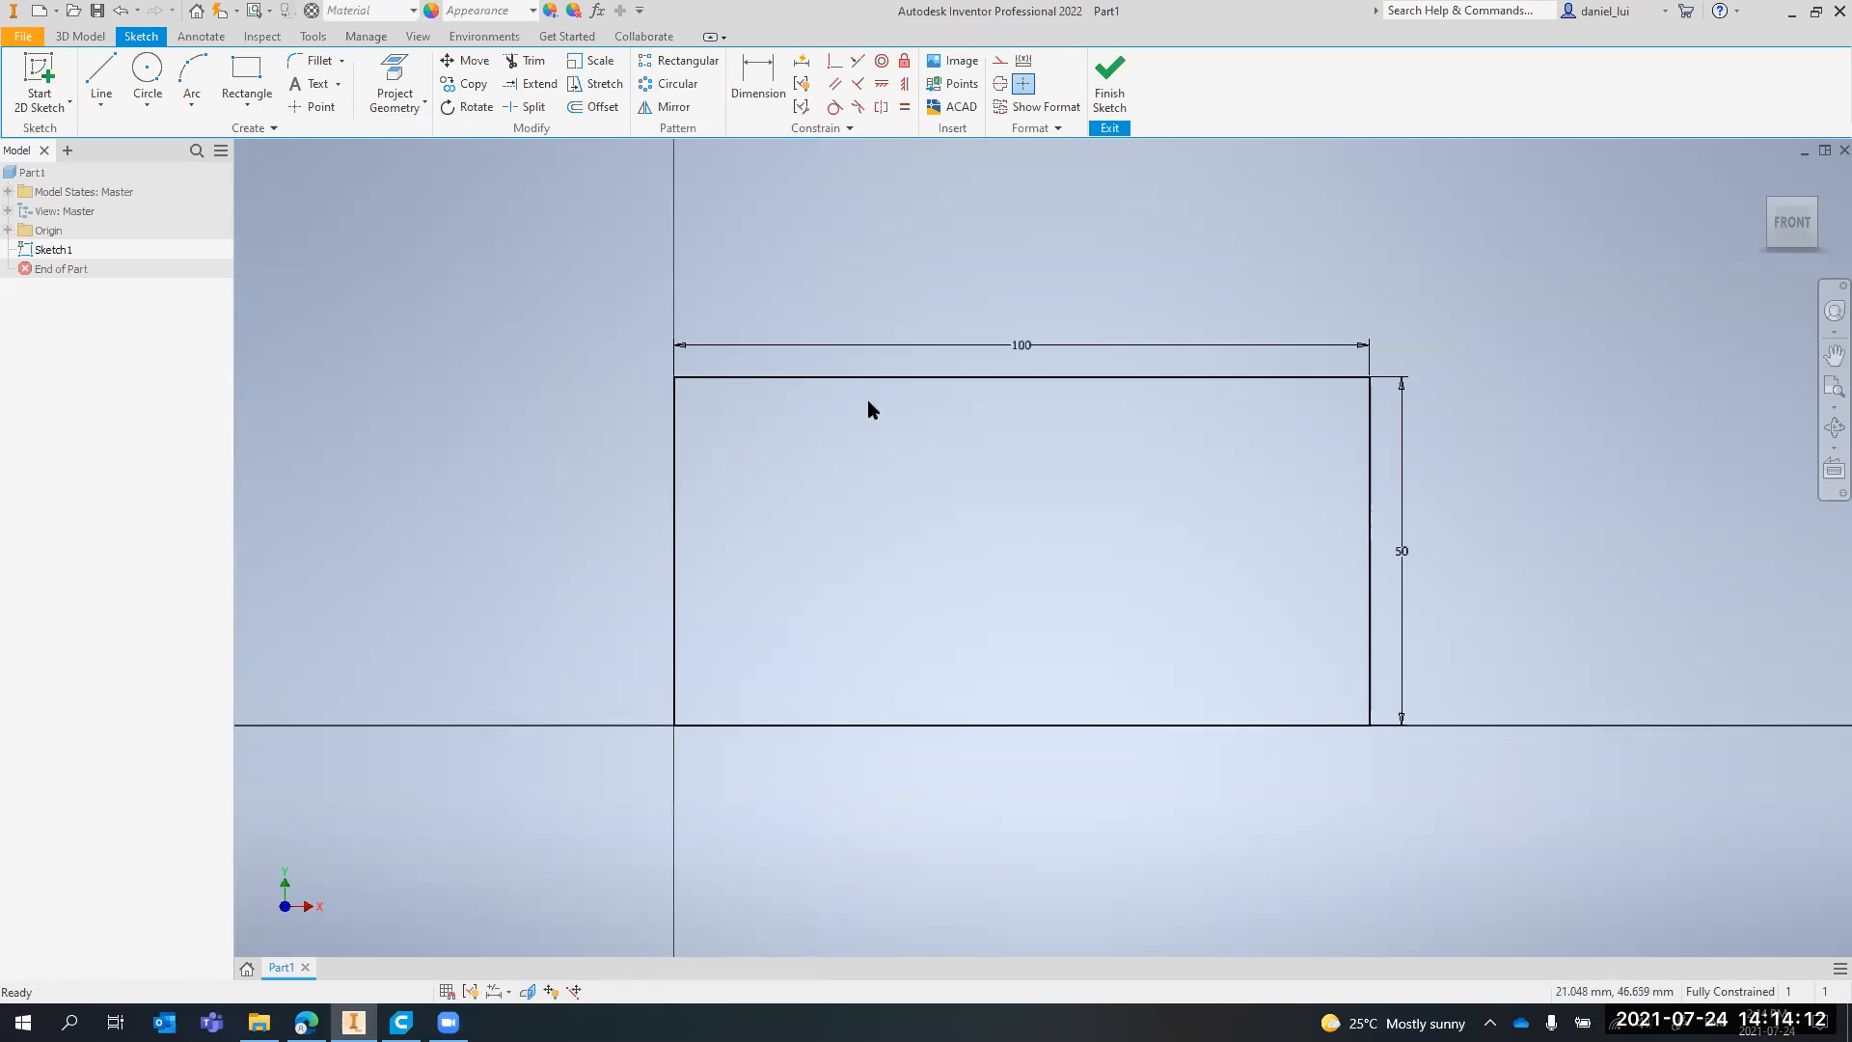
pyautogui.scroll(-4, 892, 424)
pyautogui.scroll(5, 921, 461)
pyautogui.scroll(1, 914, 449)
pyautogui.moveTo(889, 418); pyautogui.dragTo(914, 505, button='middle')
pyautogui.scroll(-5, 914, 505)
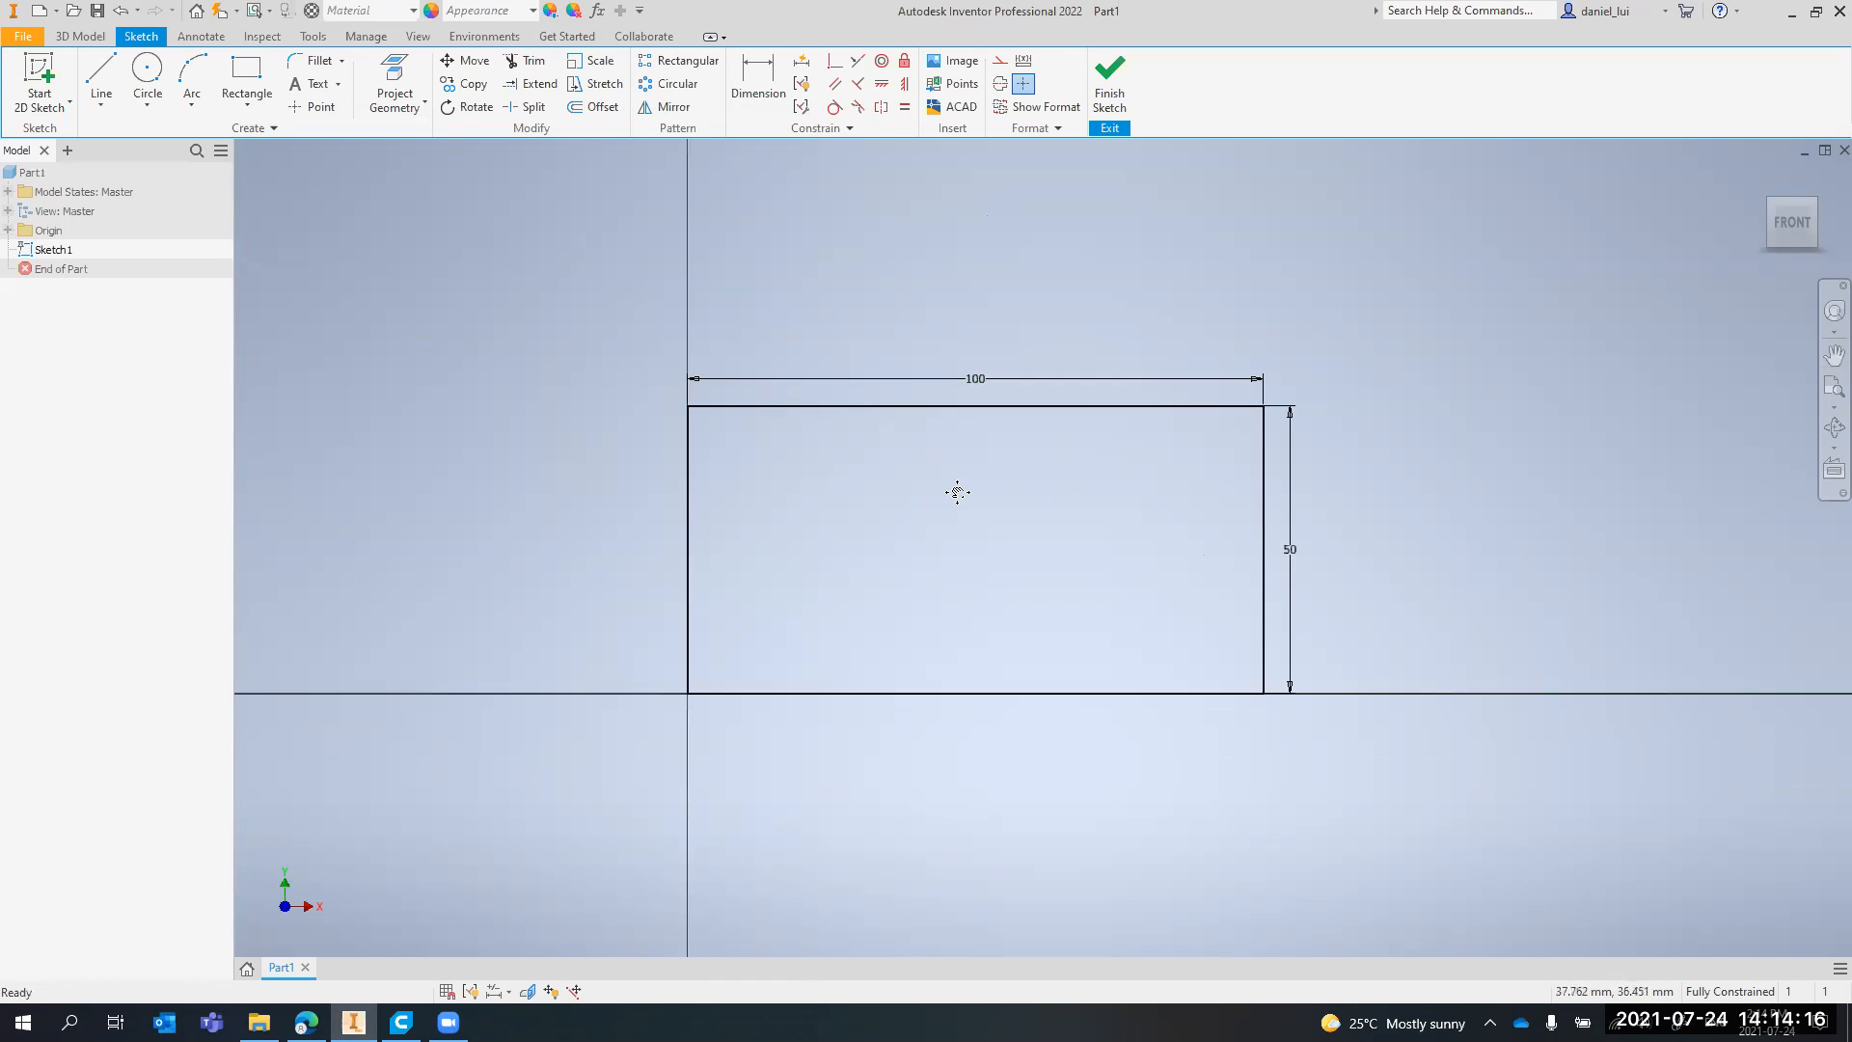
pyautogui.moveTo(957, 492); pyautogui.dragTo(1009, 486, button='middle')
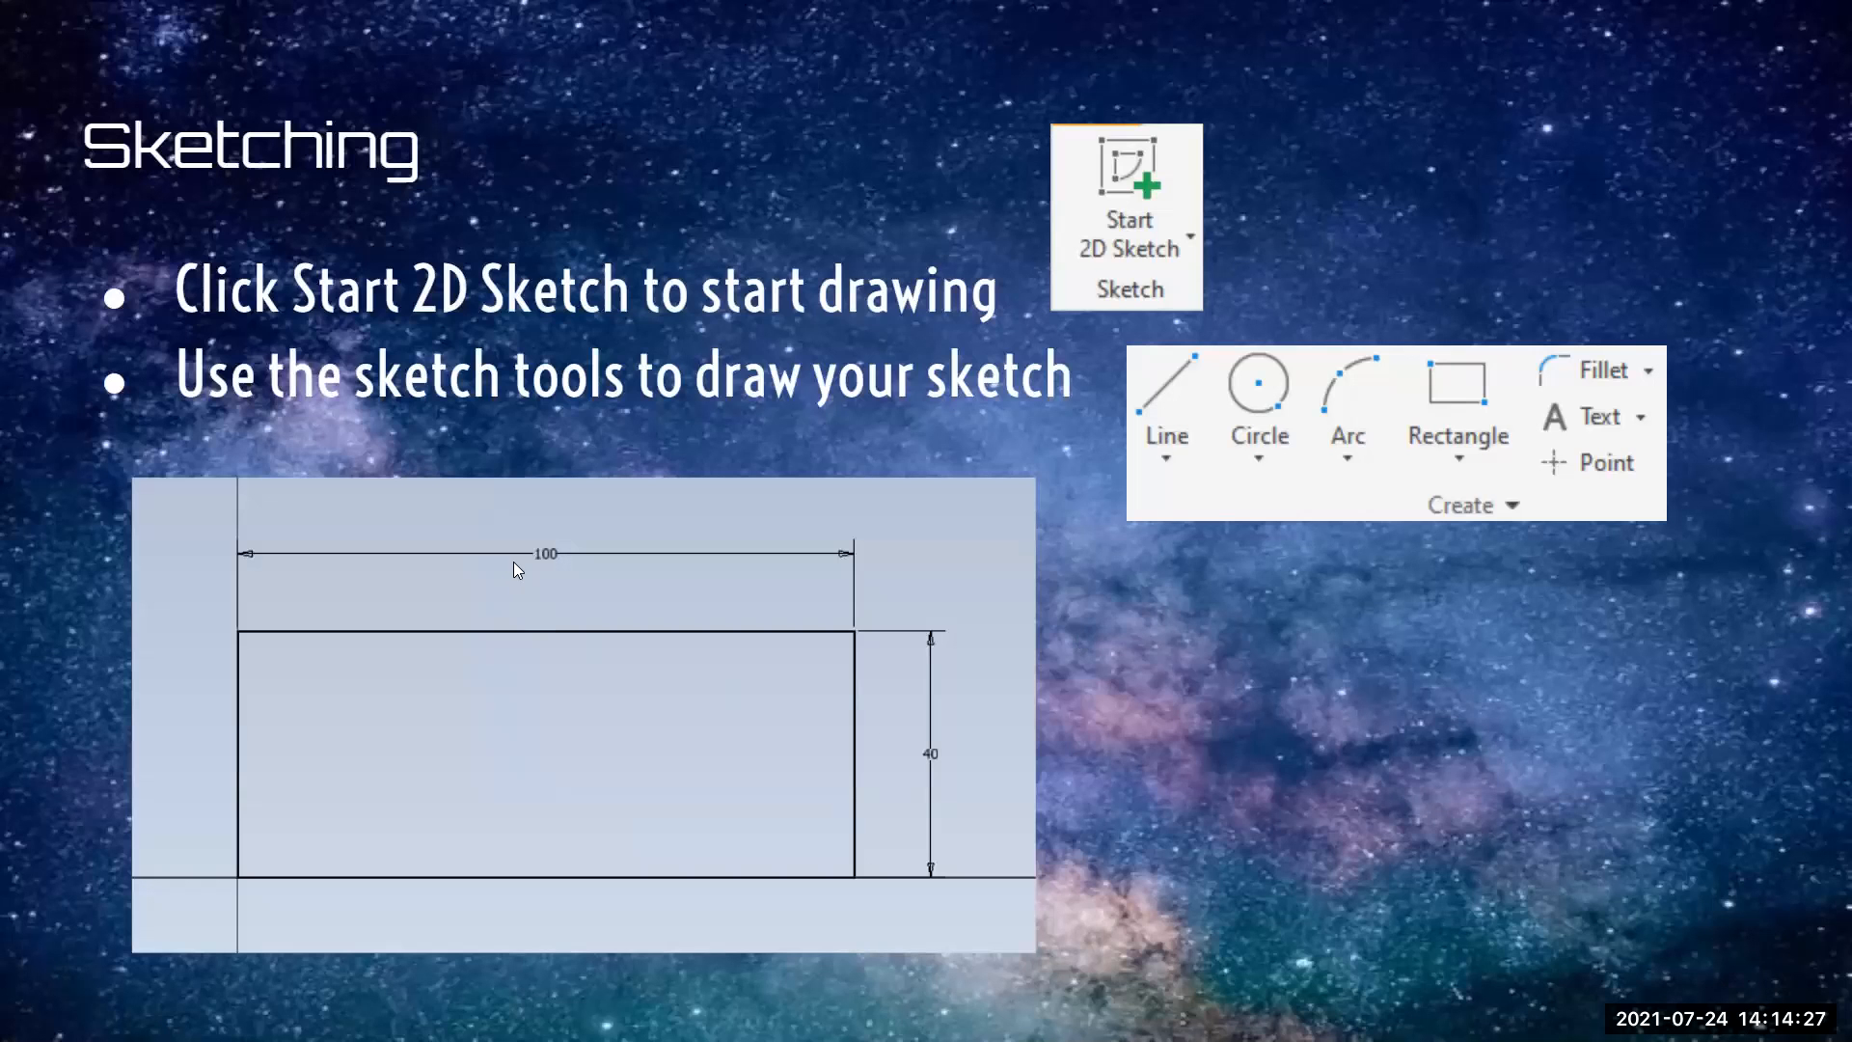
# Check the sketching slide, return to Inventor and set the rectangle's height to 40 mm
pyautogui.hotkey('alt', 'Tab')
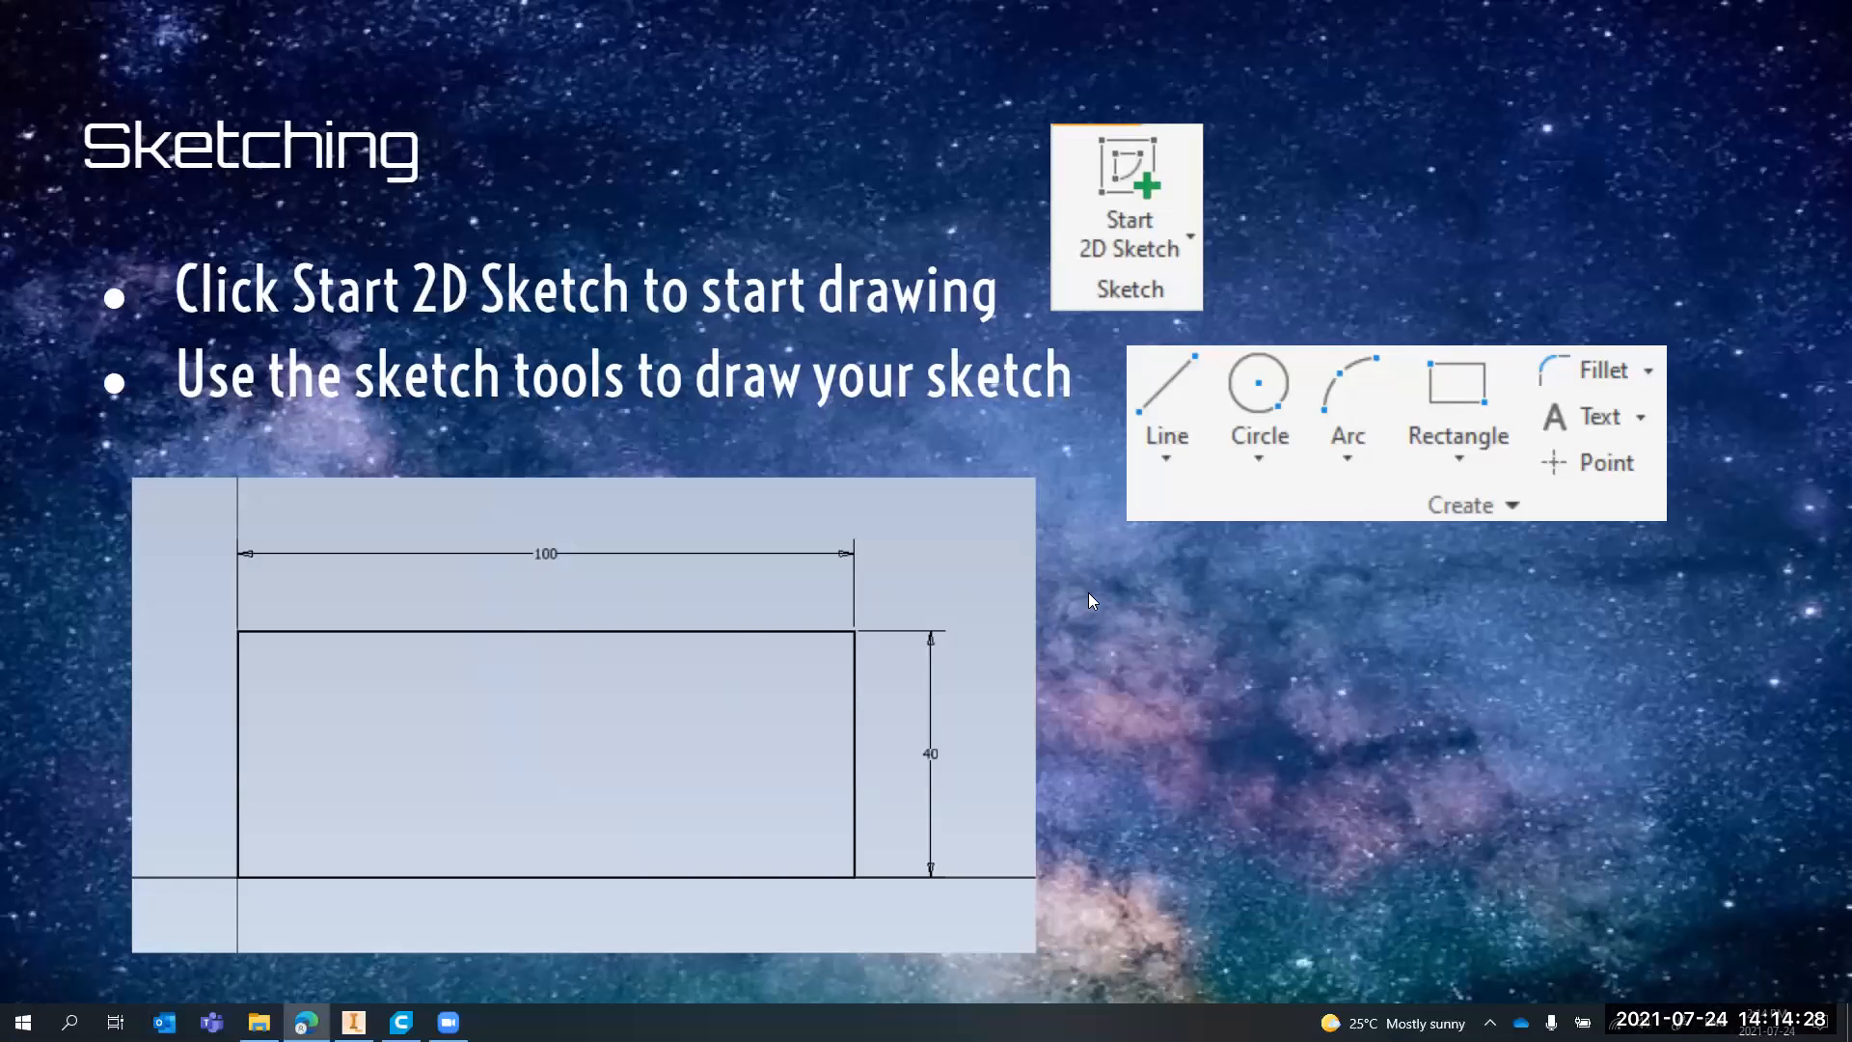
pyautogui.doubleClick(1342, 544)
pyautogui.write('40')
pyautogui.press('Return')
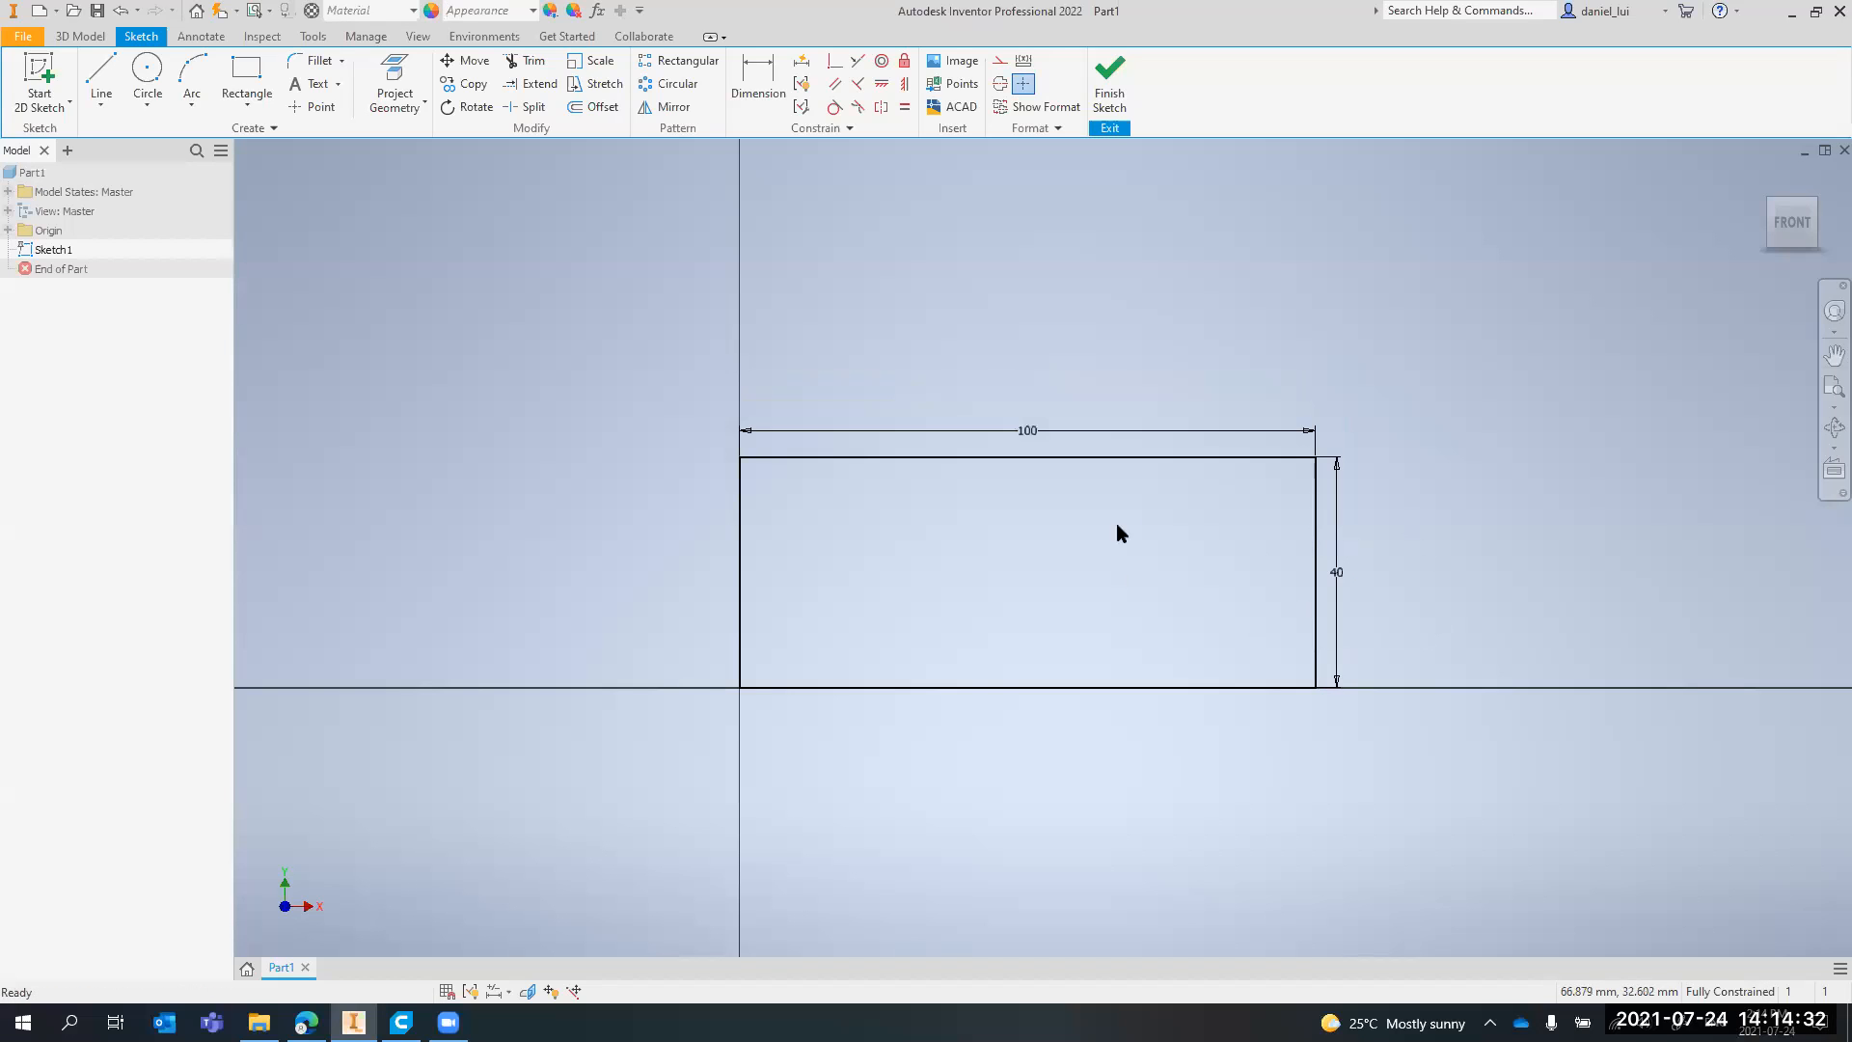
# Switch back from the slides to Inventor and finish the rectangle sketch
pyautogui.scroll(-3, 1086, 579)
pyautogui.moveTo(984, 554); pyautogui.dragTo(1000, 539, button='middle')
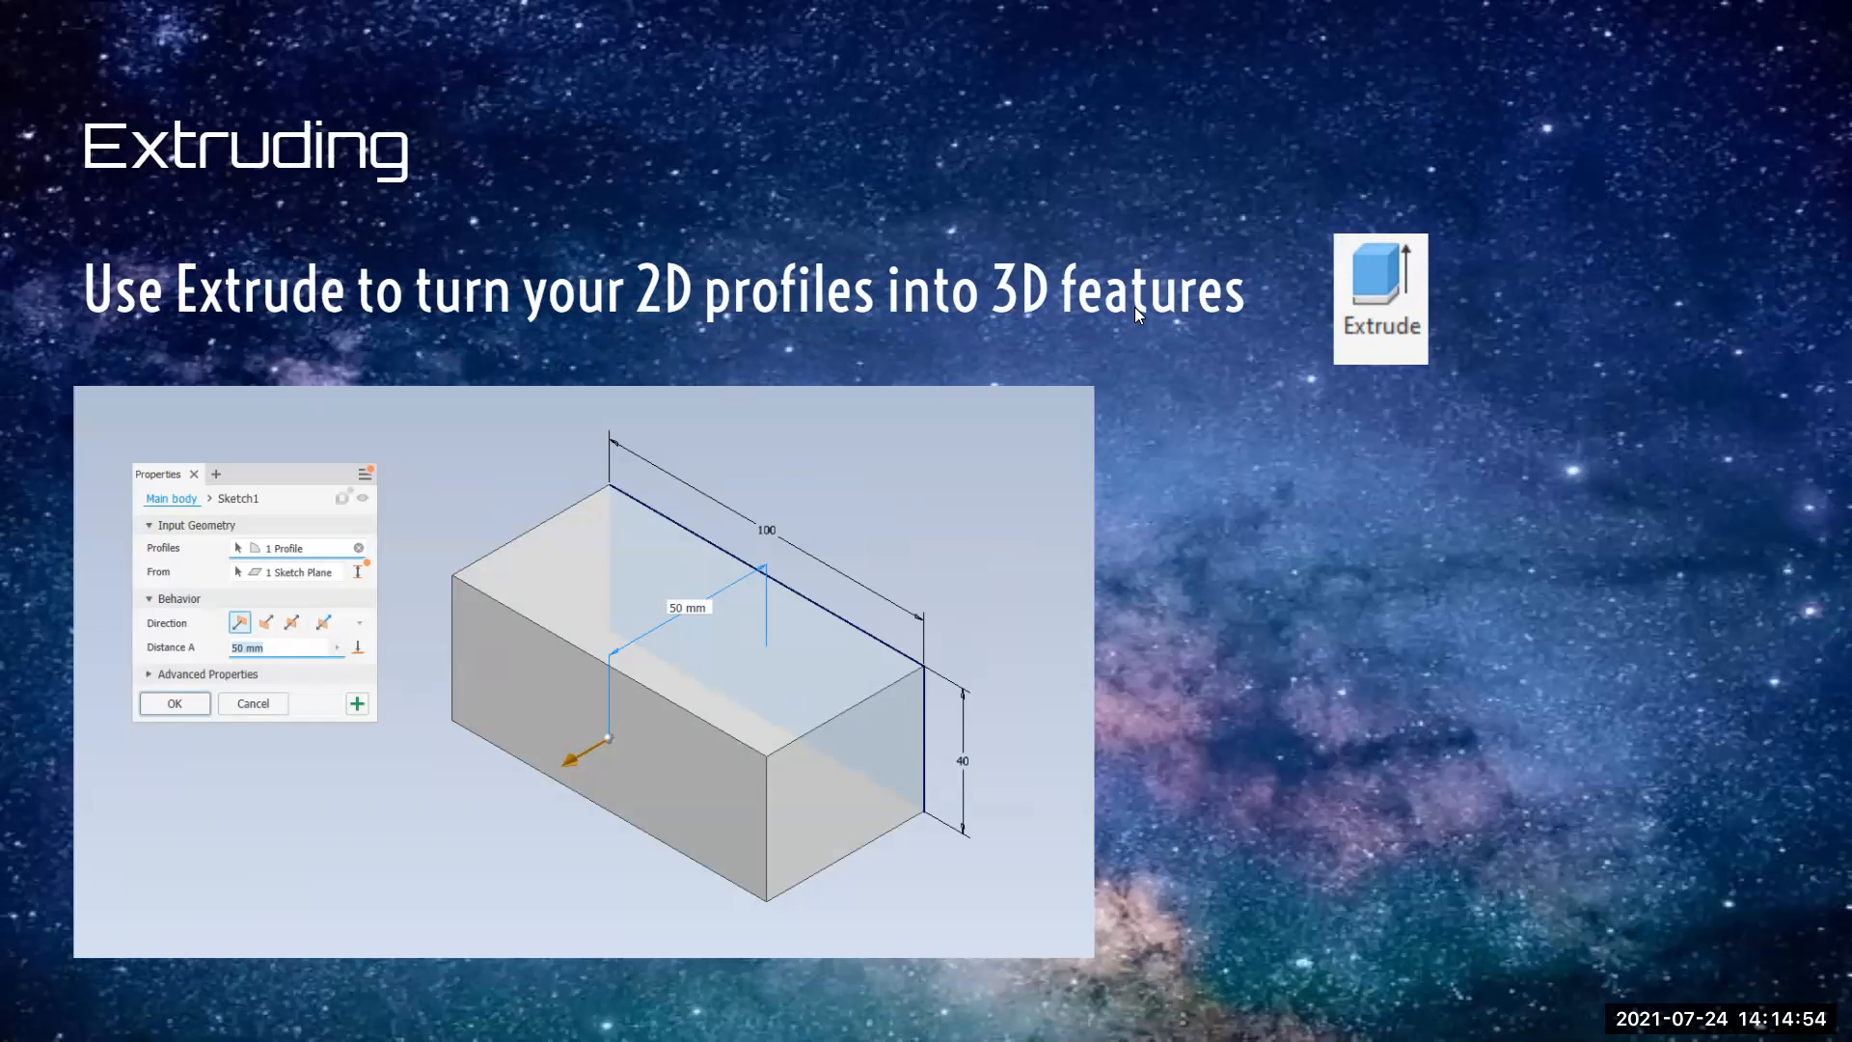
pyautogui.hotkey('alt', 'Tab')
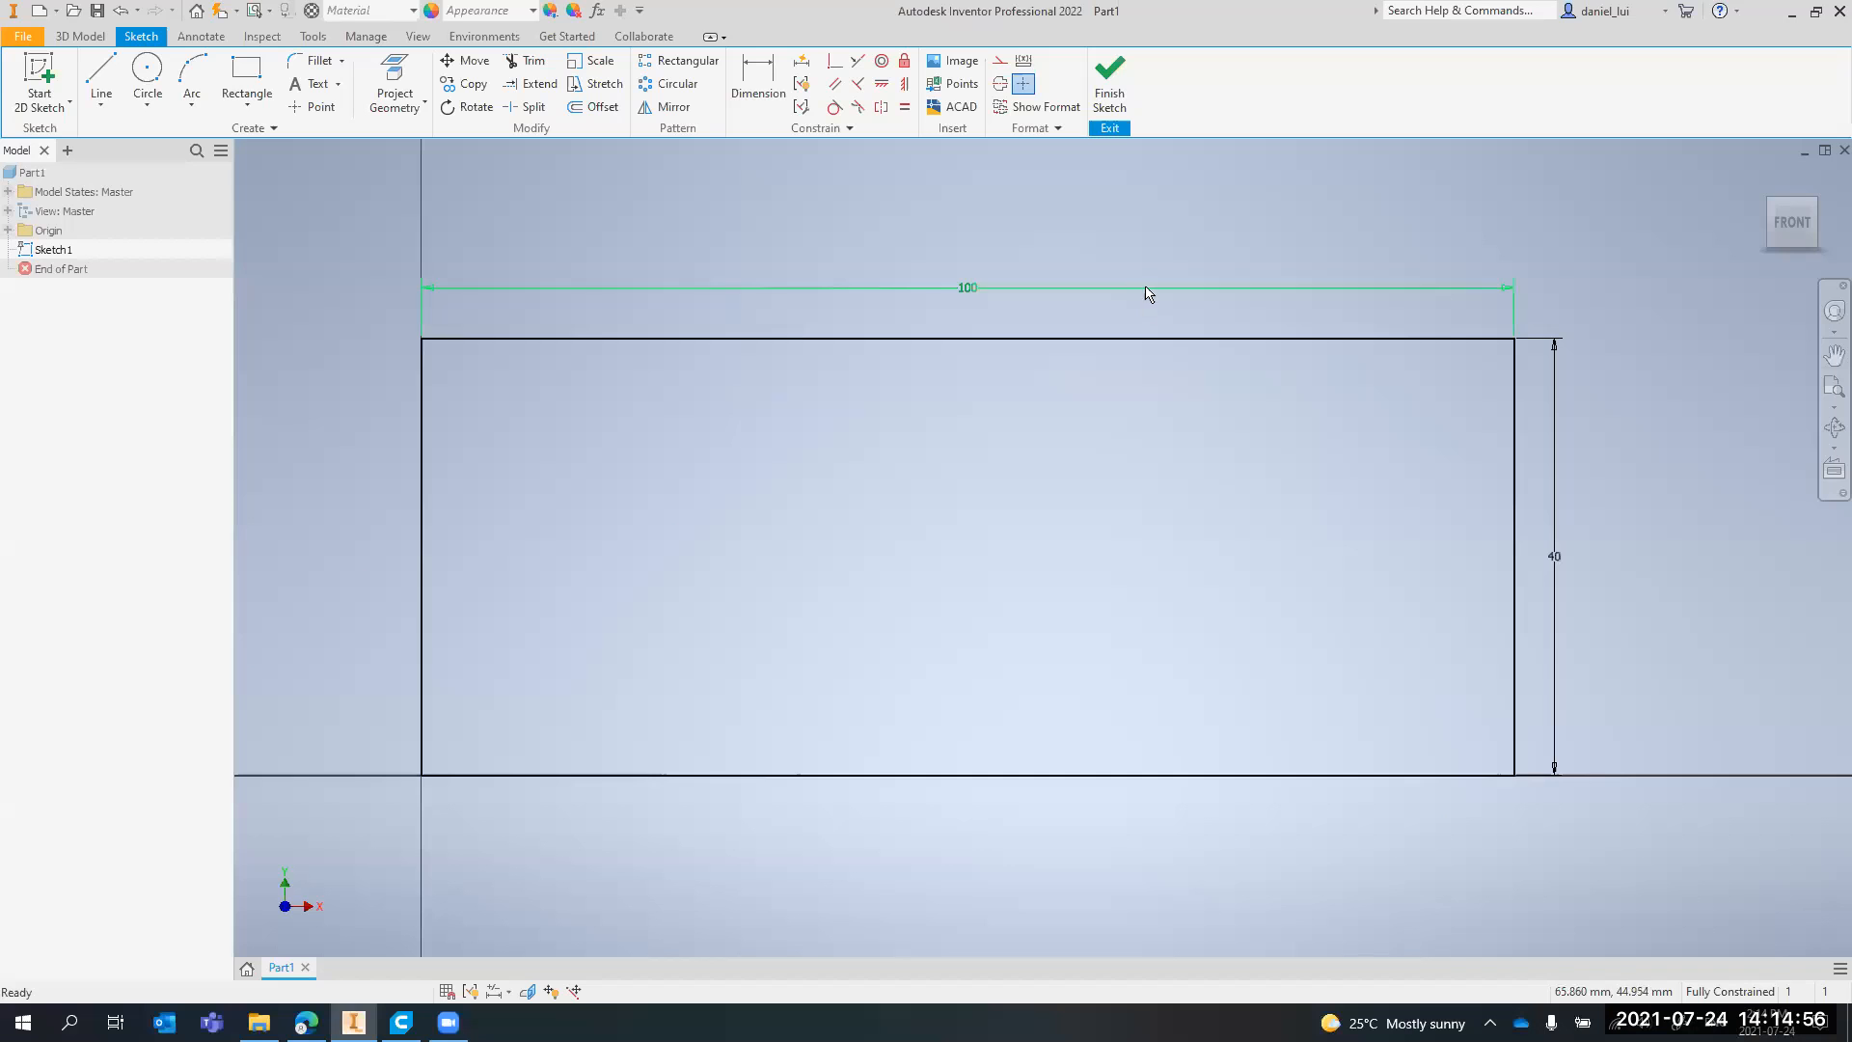
pyautogui.click(1110, 87)
pyautogui.moveTo(1294, 318); pyautogui.dragTo(974, 515, button='middle')
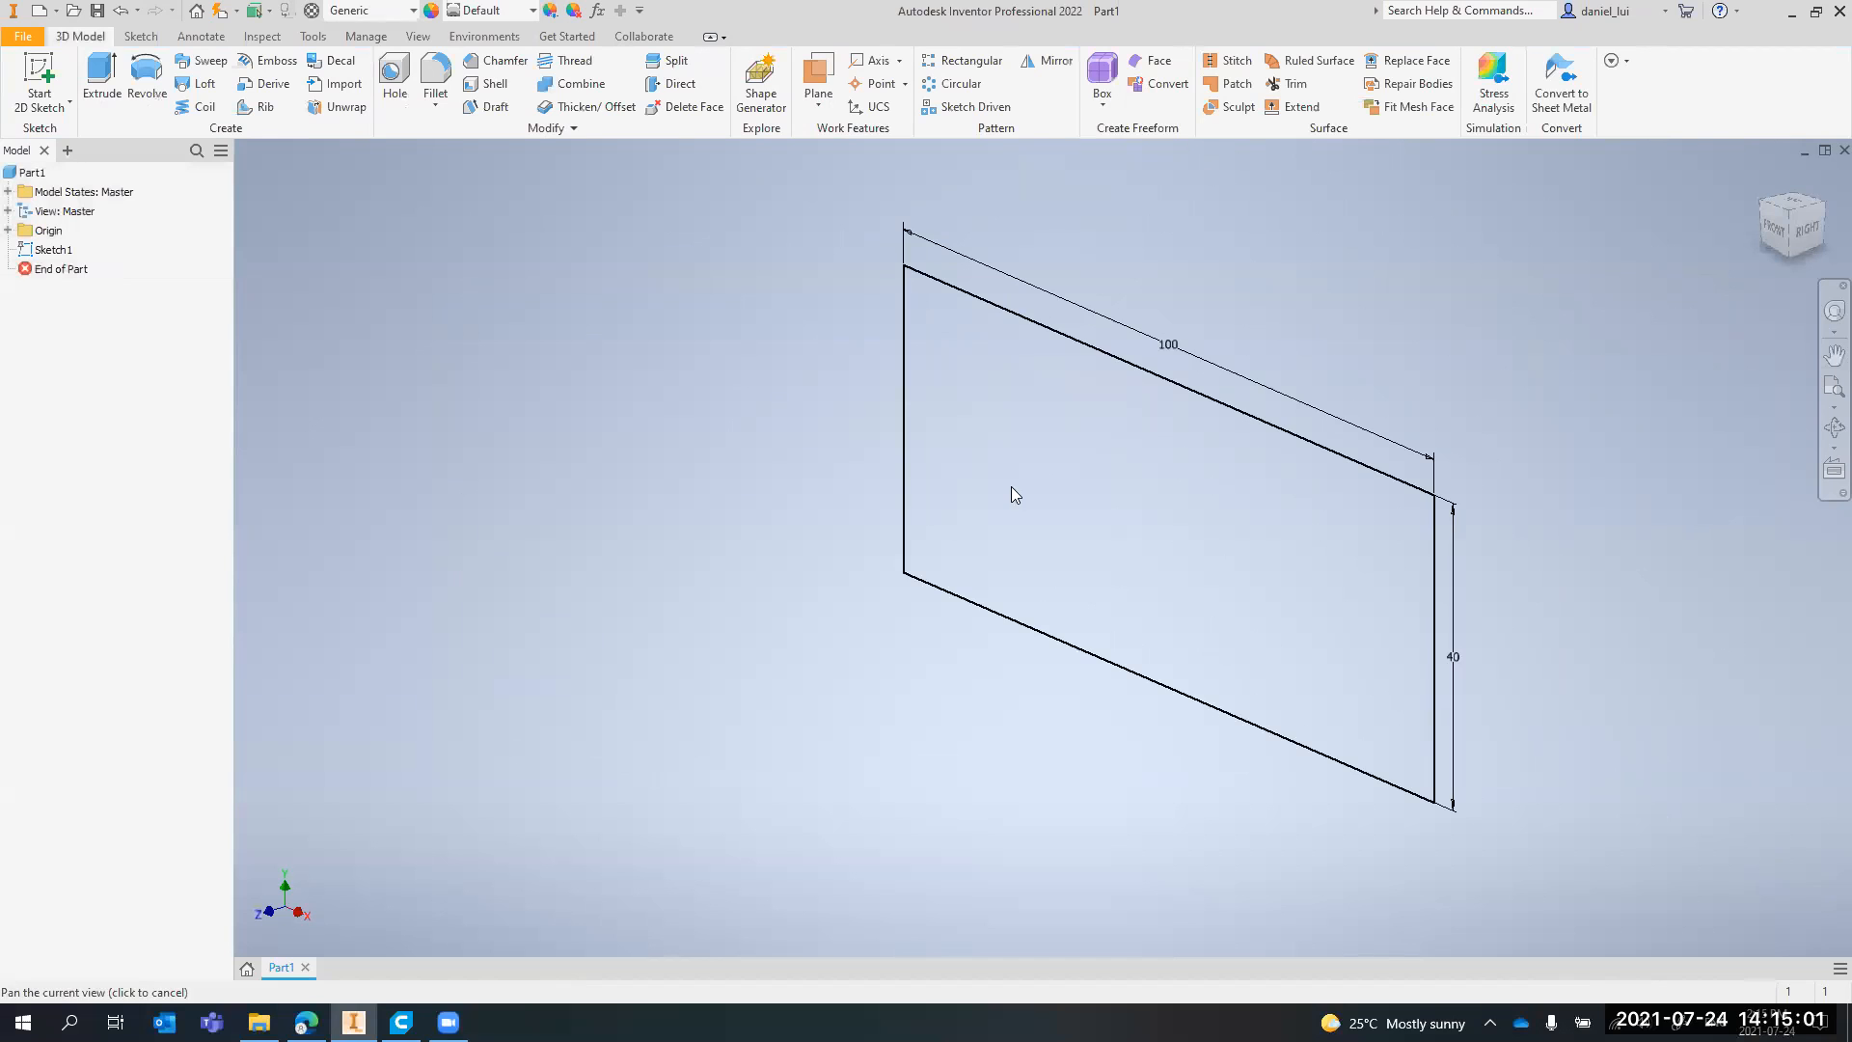
pyautogui.click(44, 253)
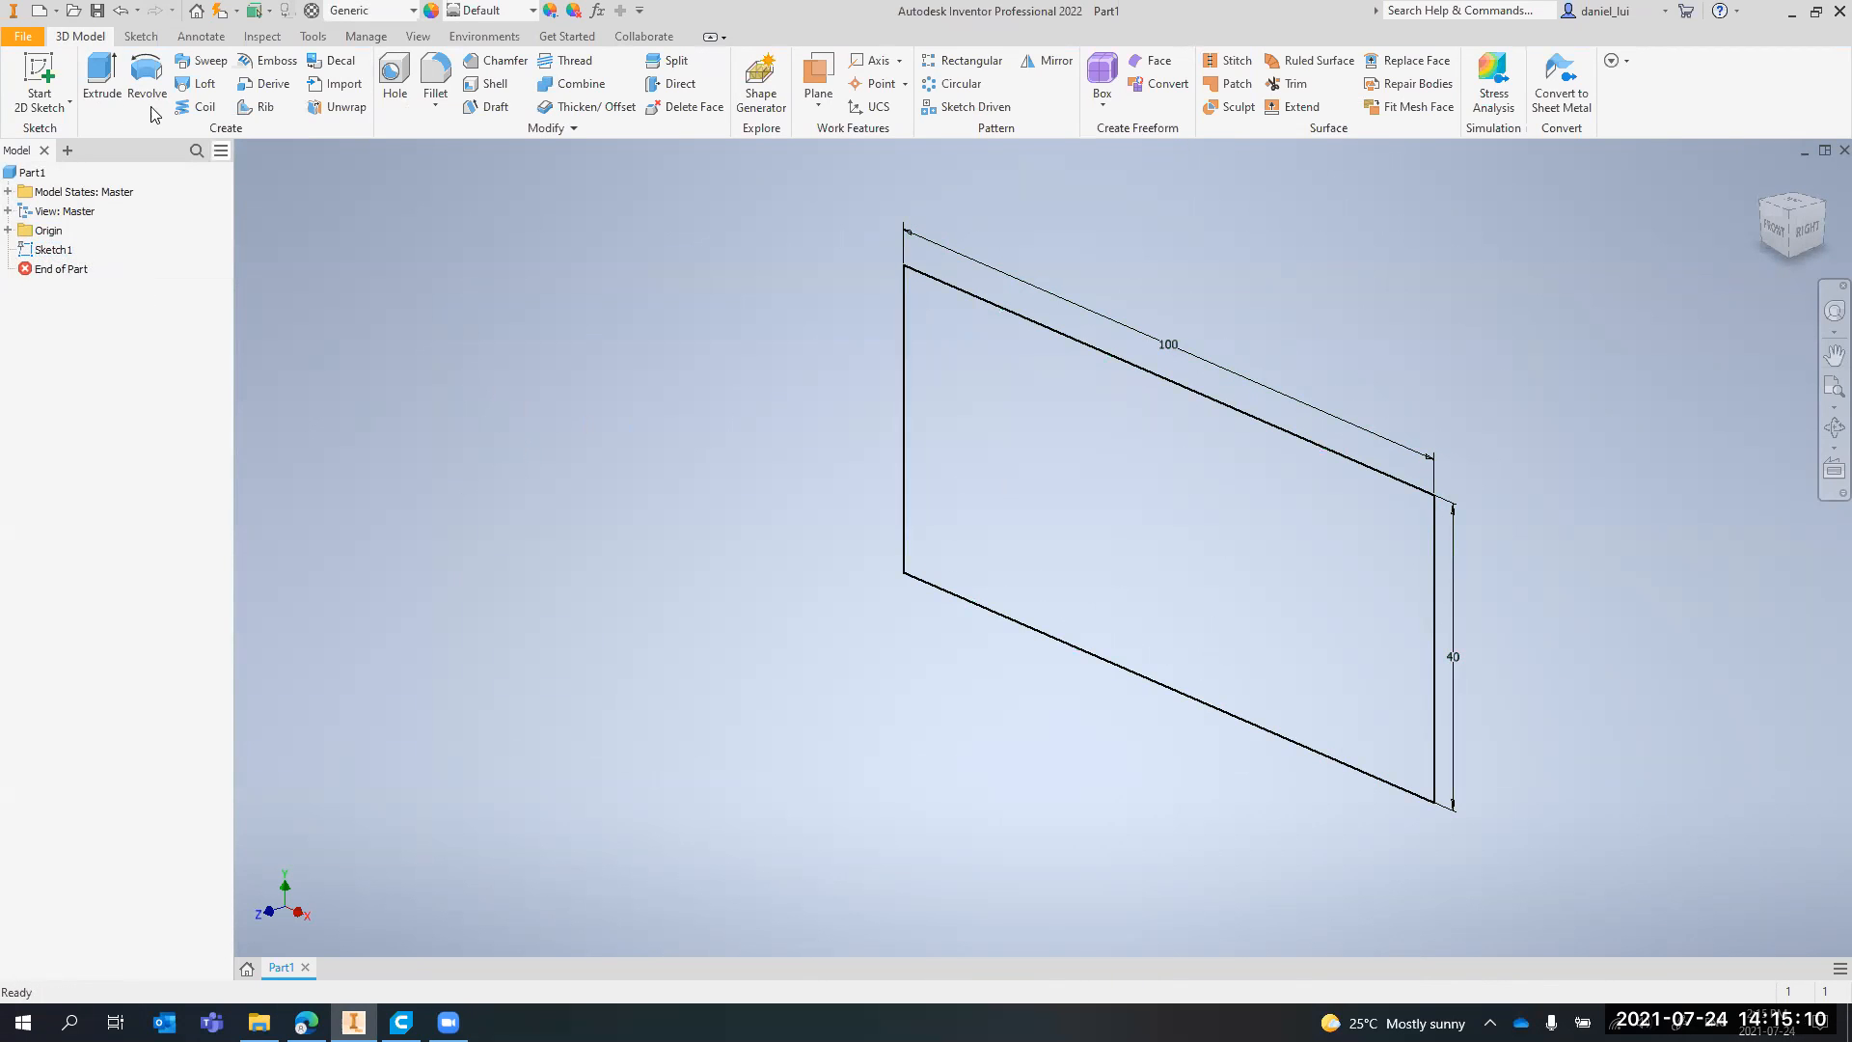
# Start an Extrude of the rectangle profile with a distance of 50 mm
pyautogui.click(101, 79)
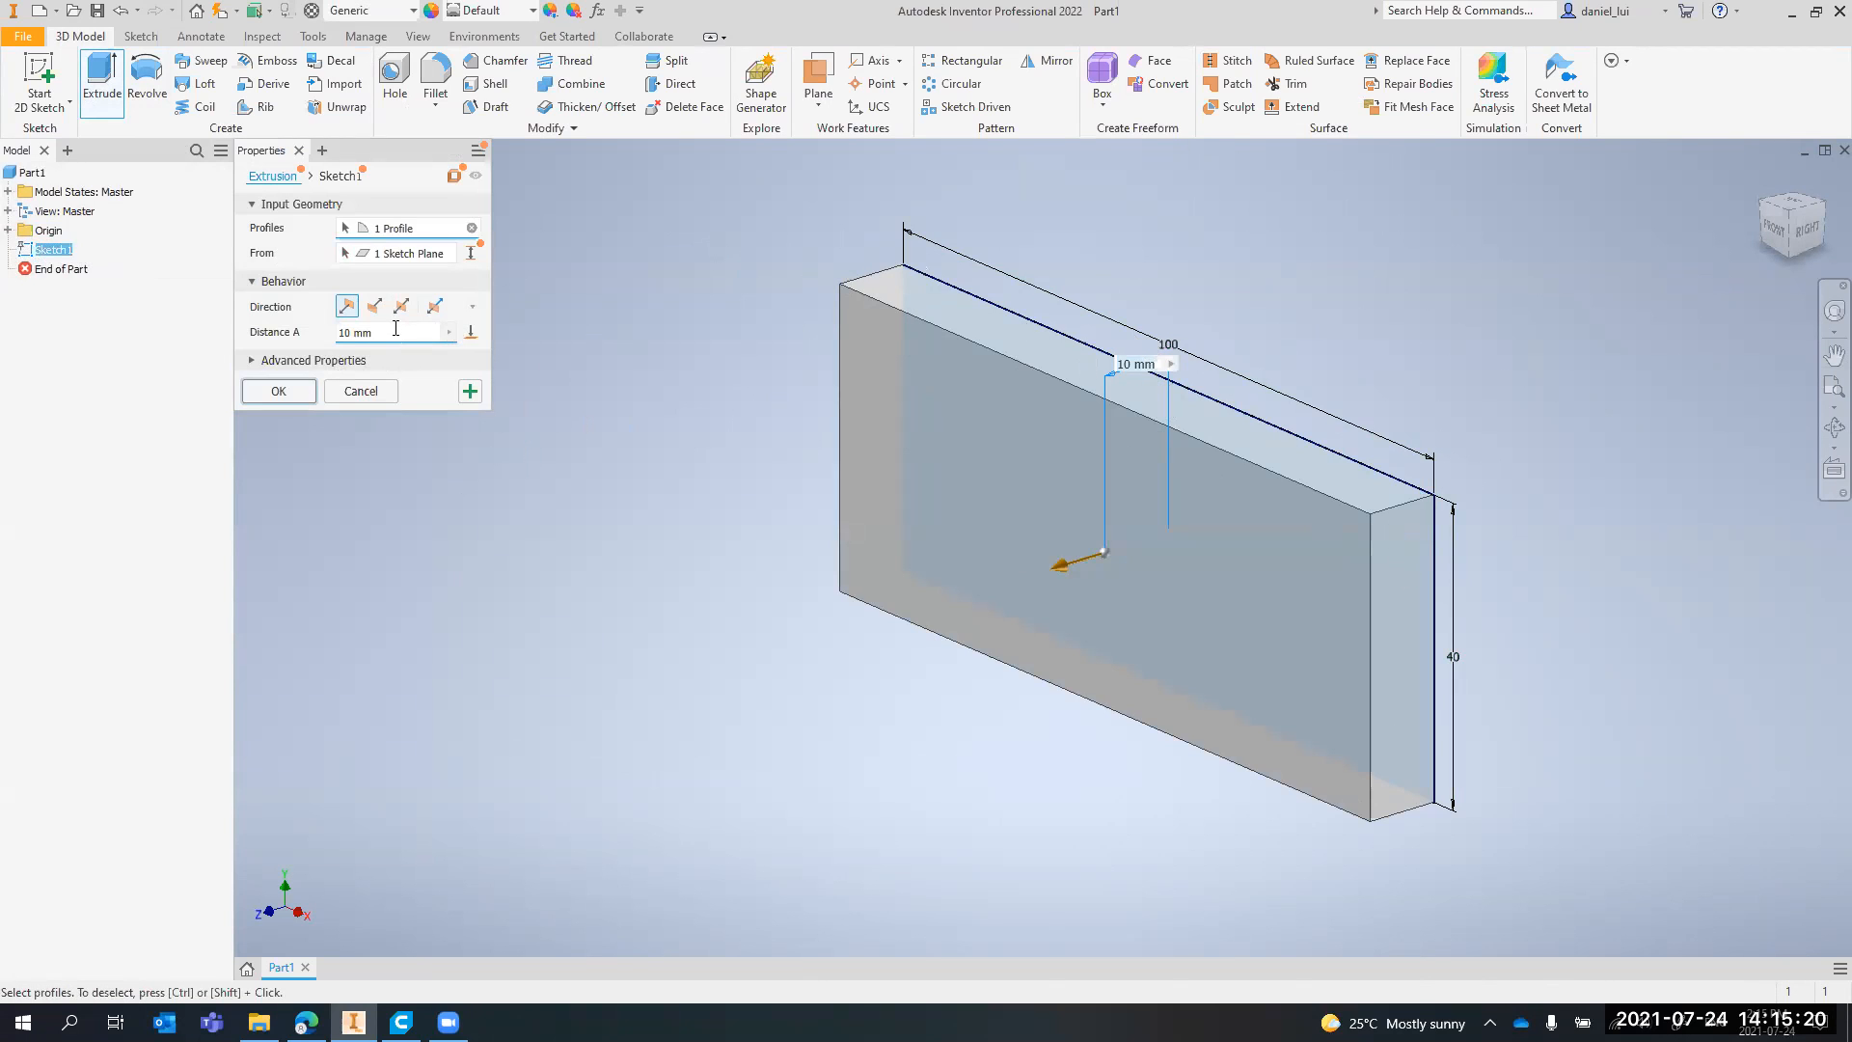
pyautogui.moveTo(397, 333); pyautogui.dragTo(315, 363)
pyautogui.write('50')
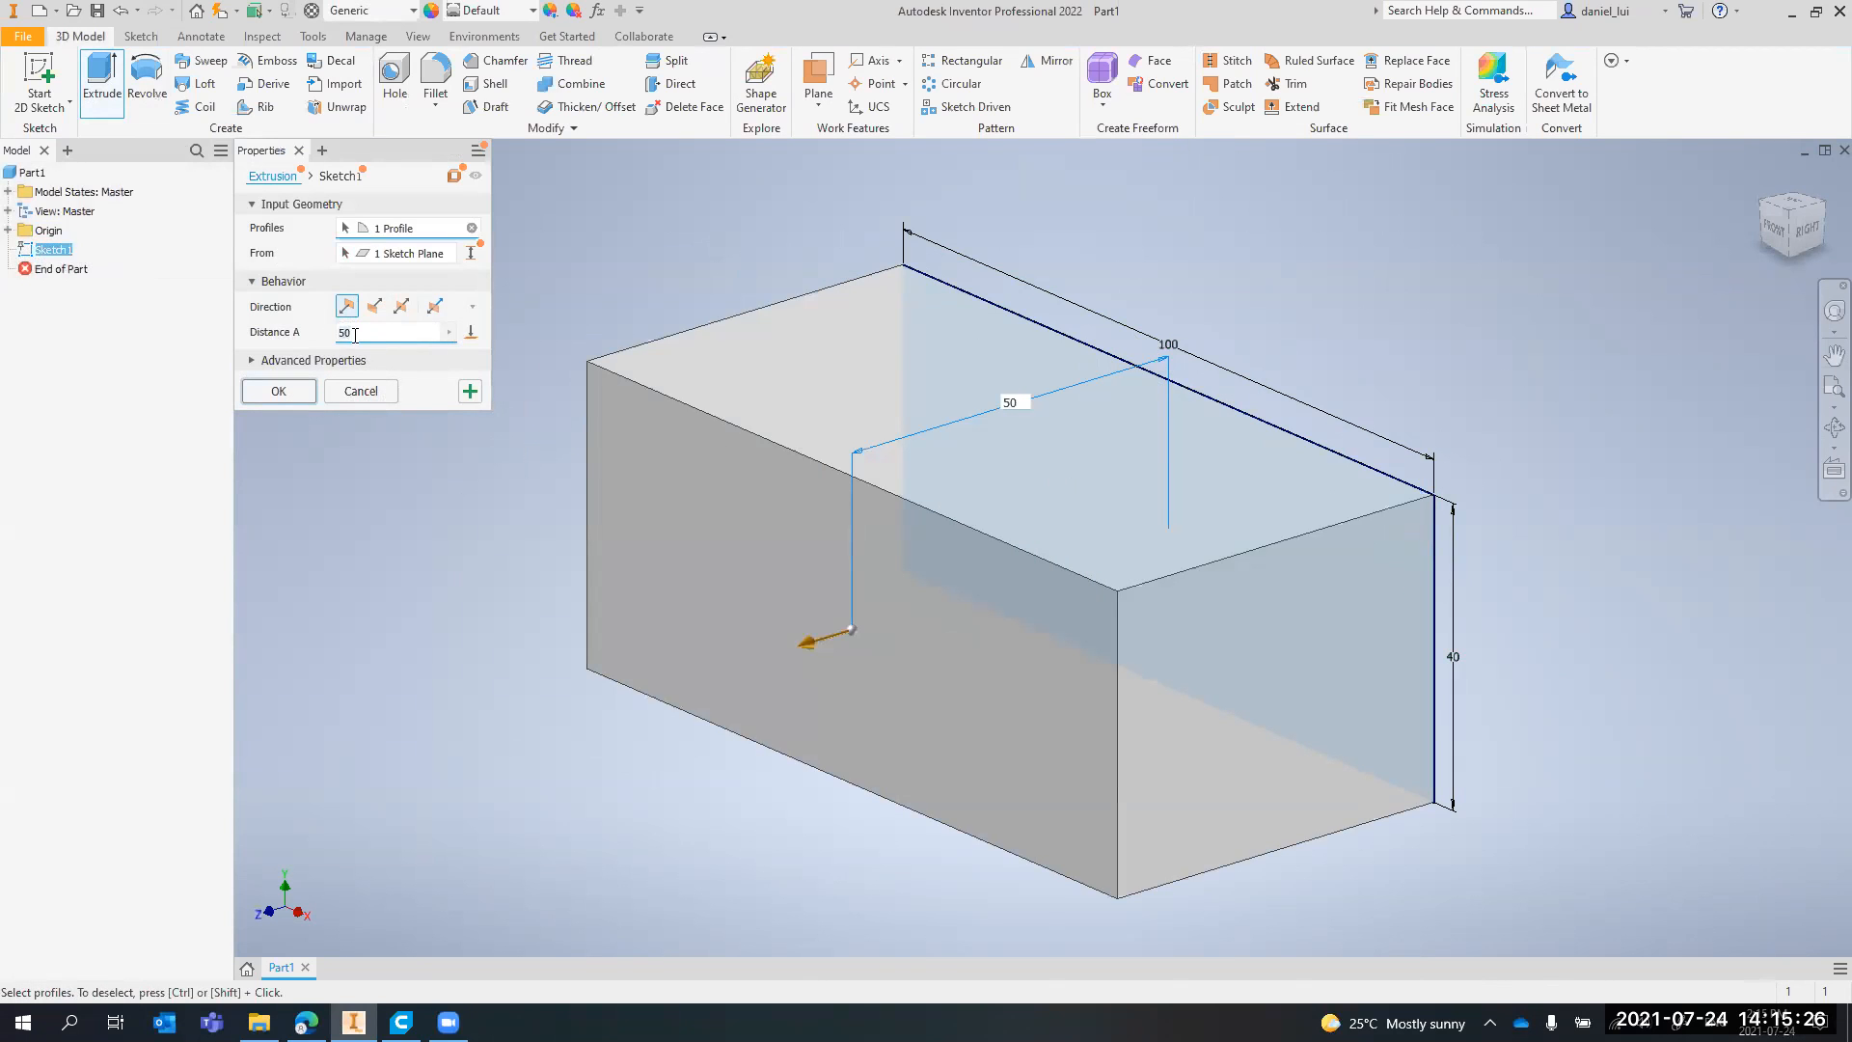
pyautogui.write('9000')
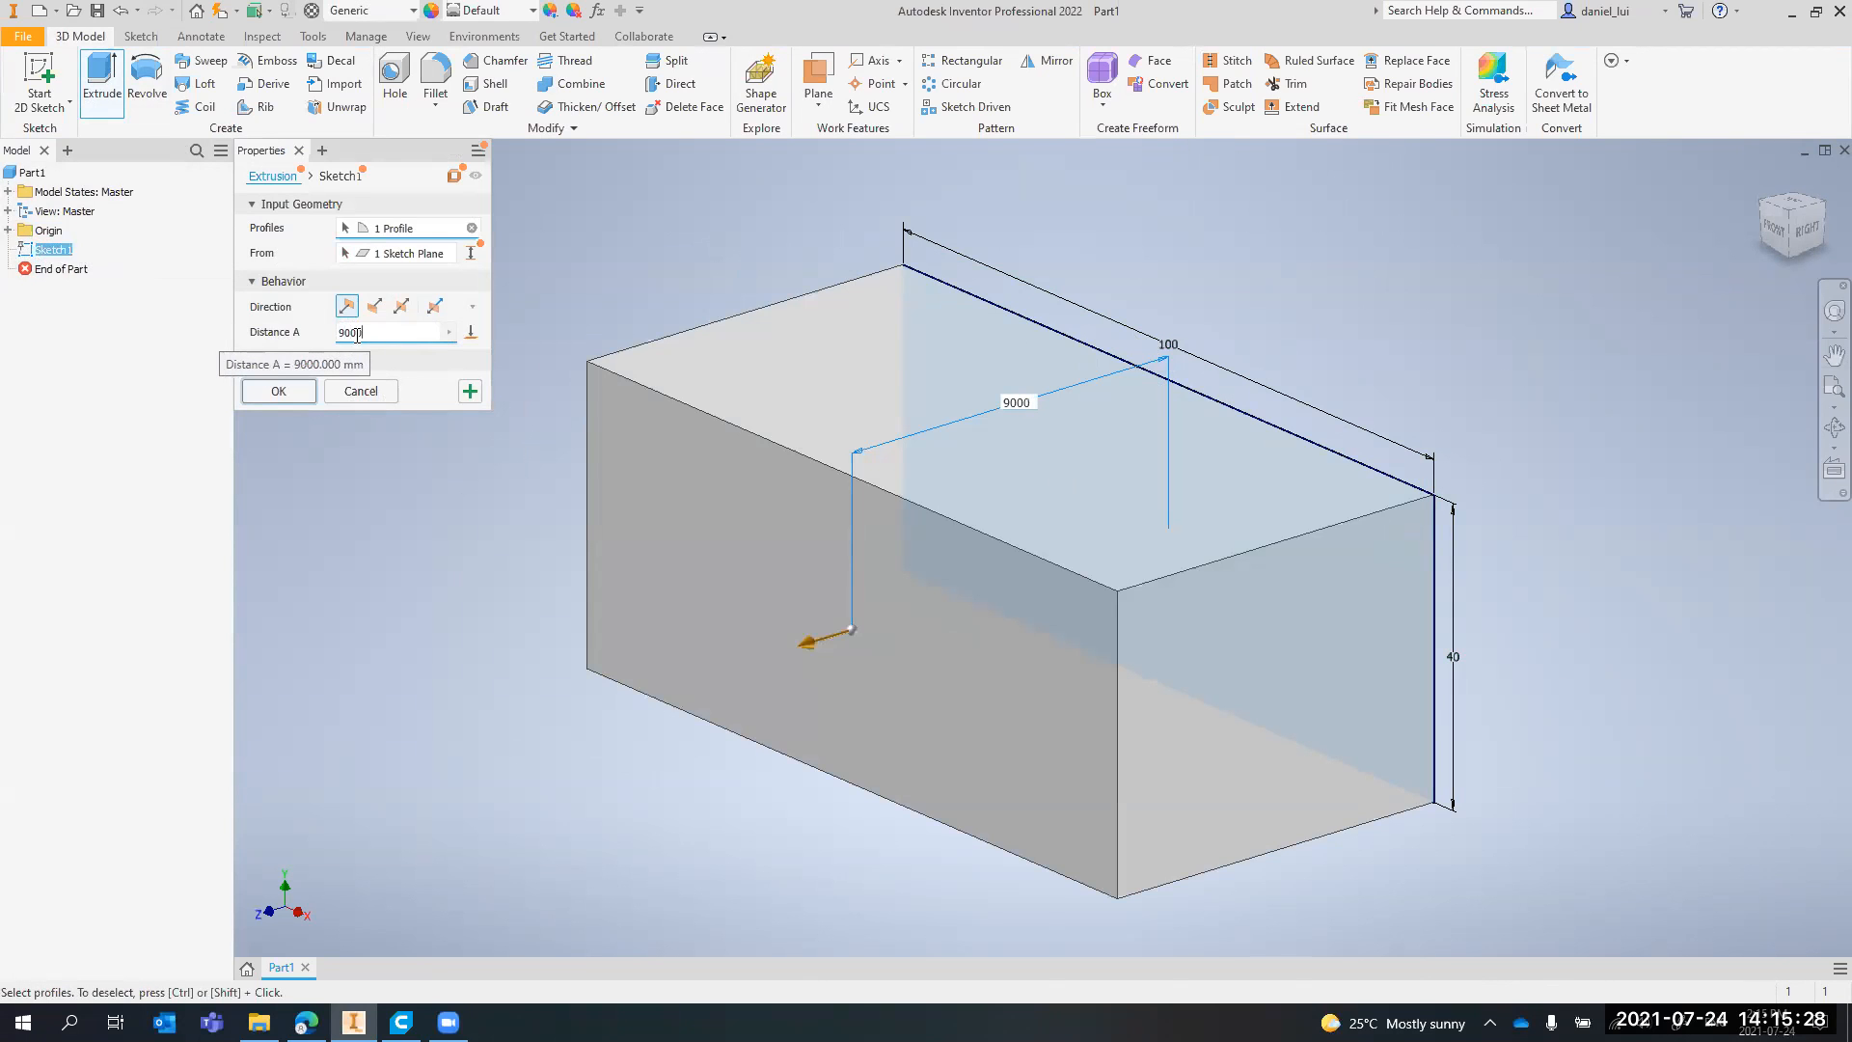
# Try an extrusion distance of 9000 mm and set it back to 50 mm
pyautogui.scroll(-8, 806, 526)
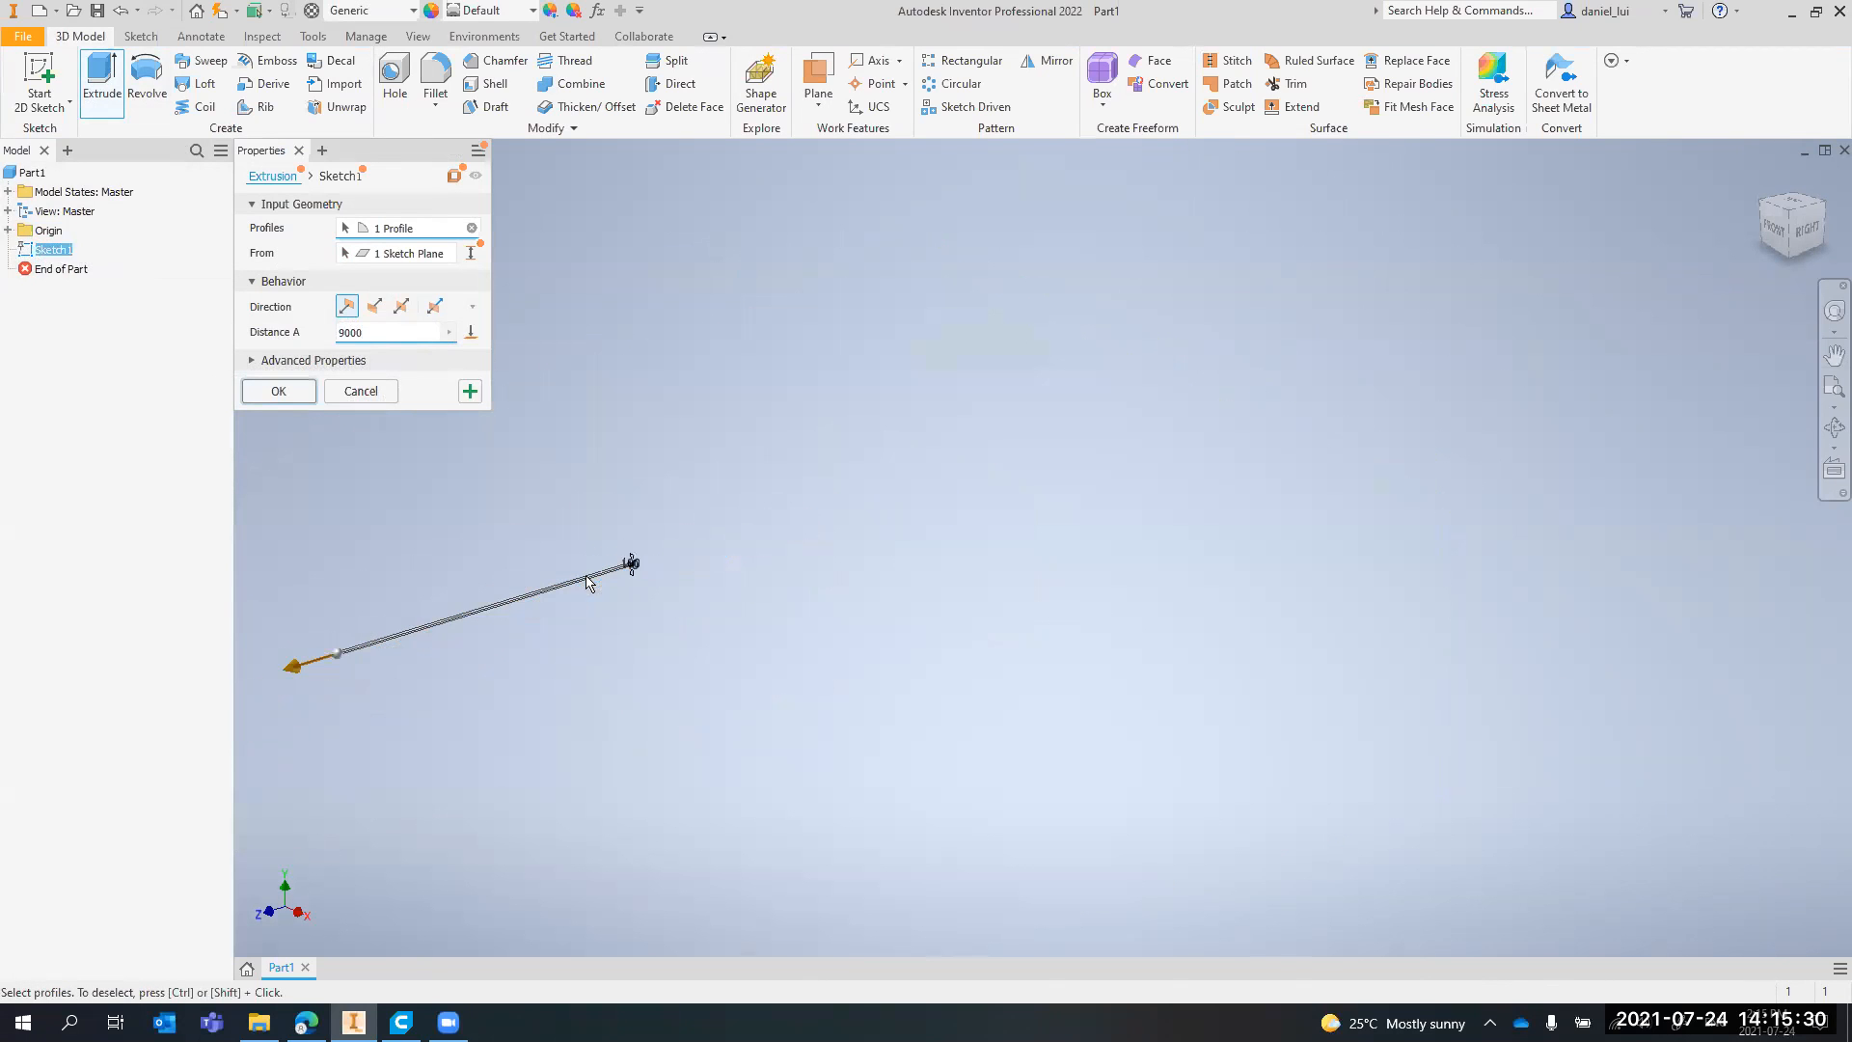
pyautogui.scroll(8, 749, 570)
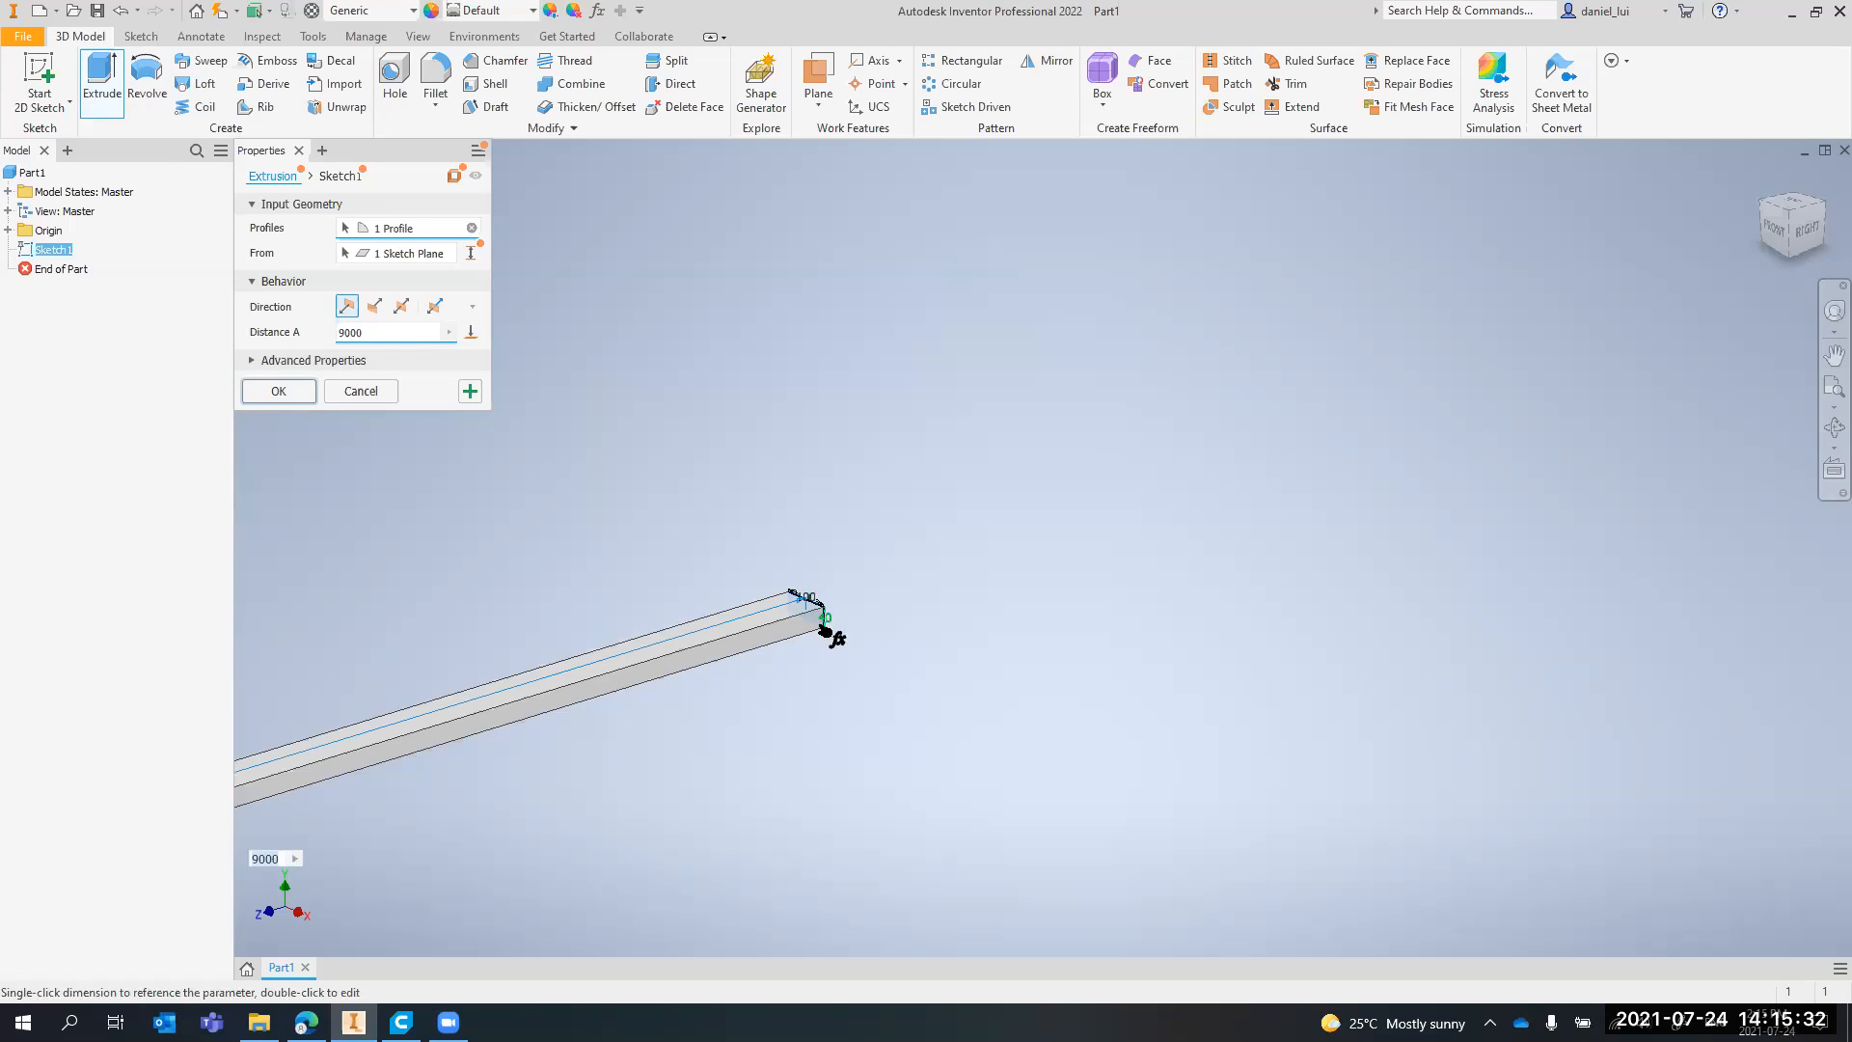
pyautogui.write('50')
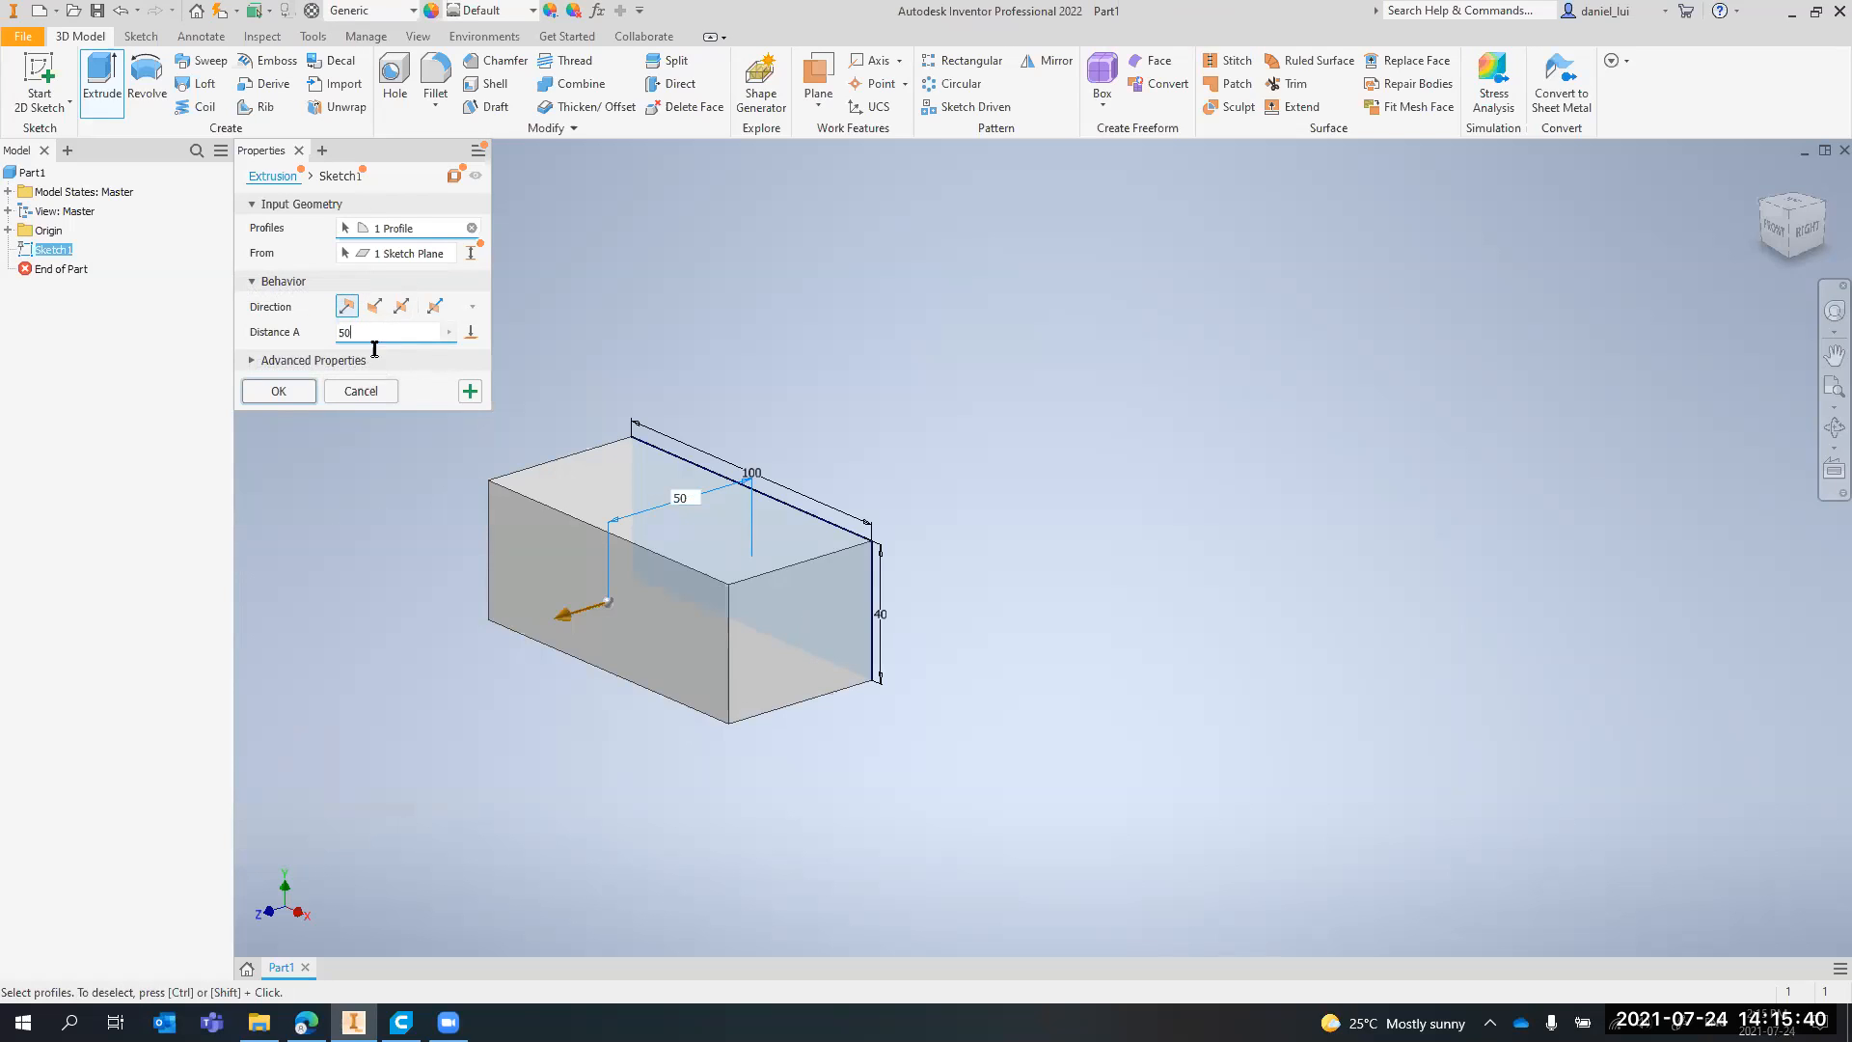
# Preview the extrusion in the flipped, symmetric and asymmetric directions
pyautogui.click(375, 309)
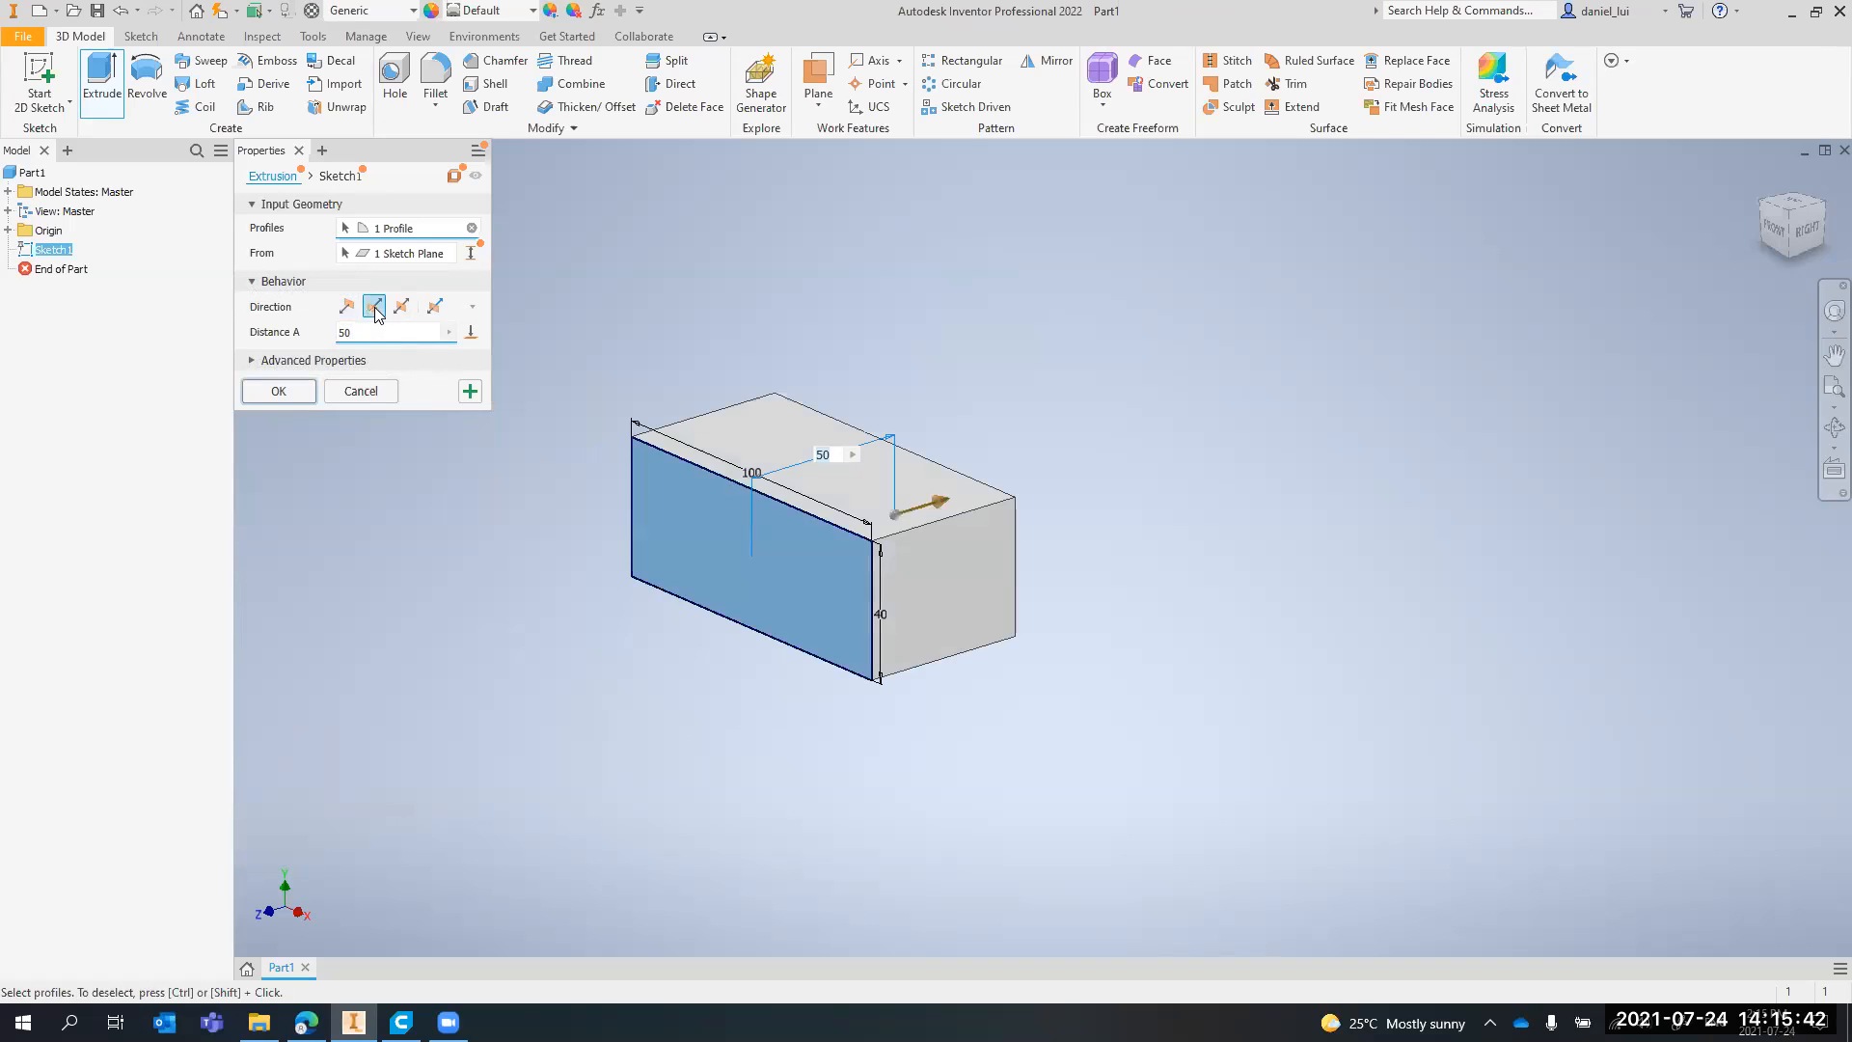
pyautogui.click(401, 306)
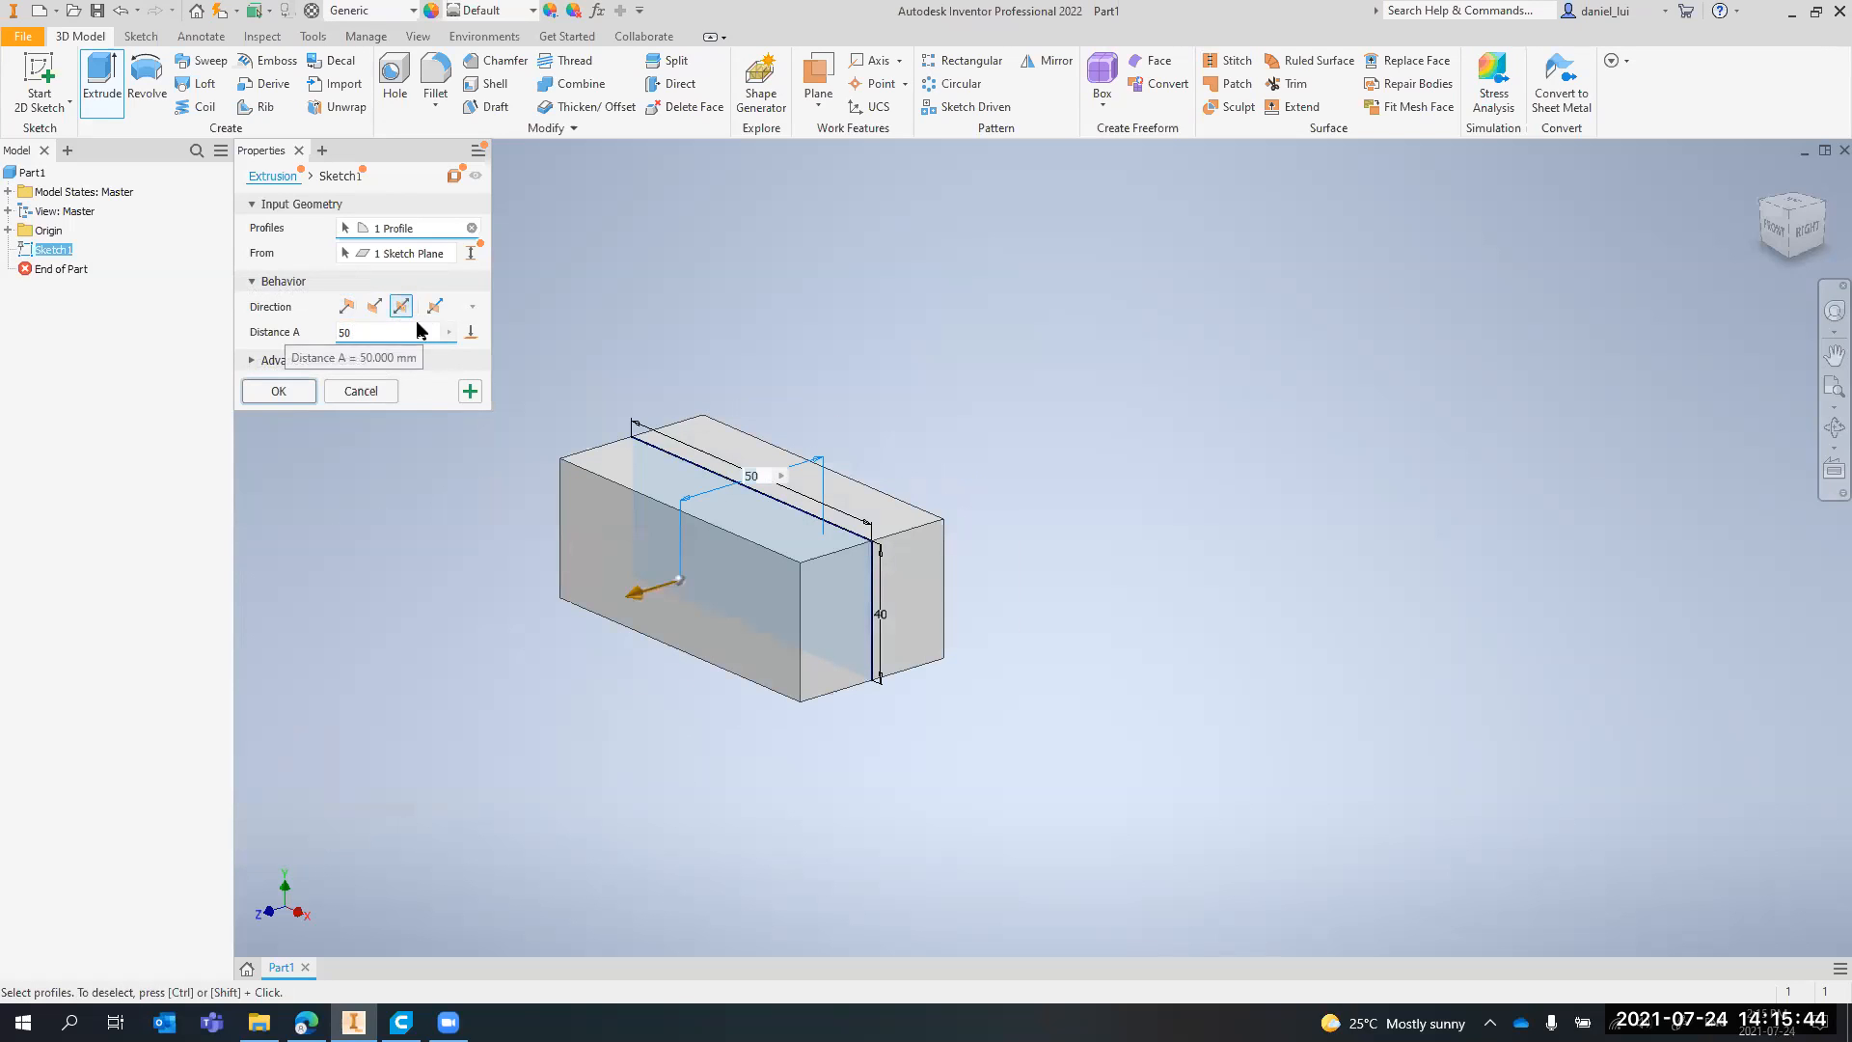
pyautogui.click(435, 306)
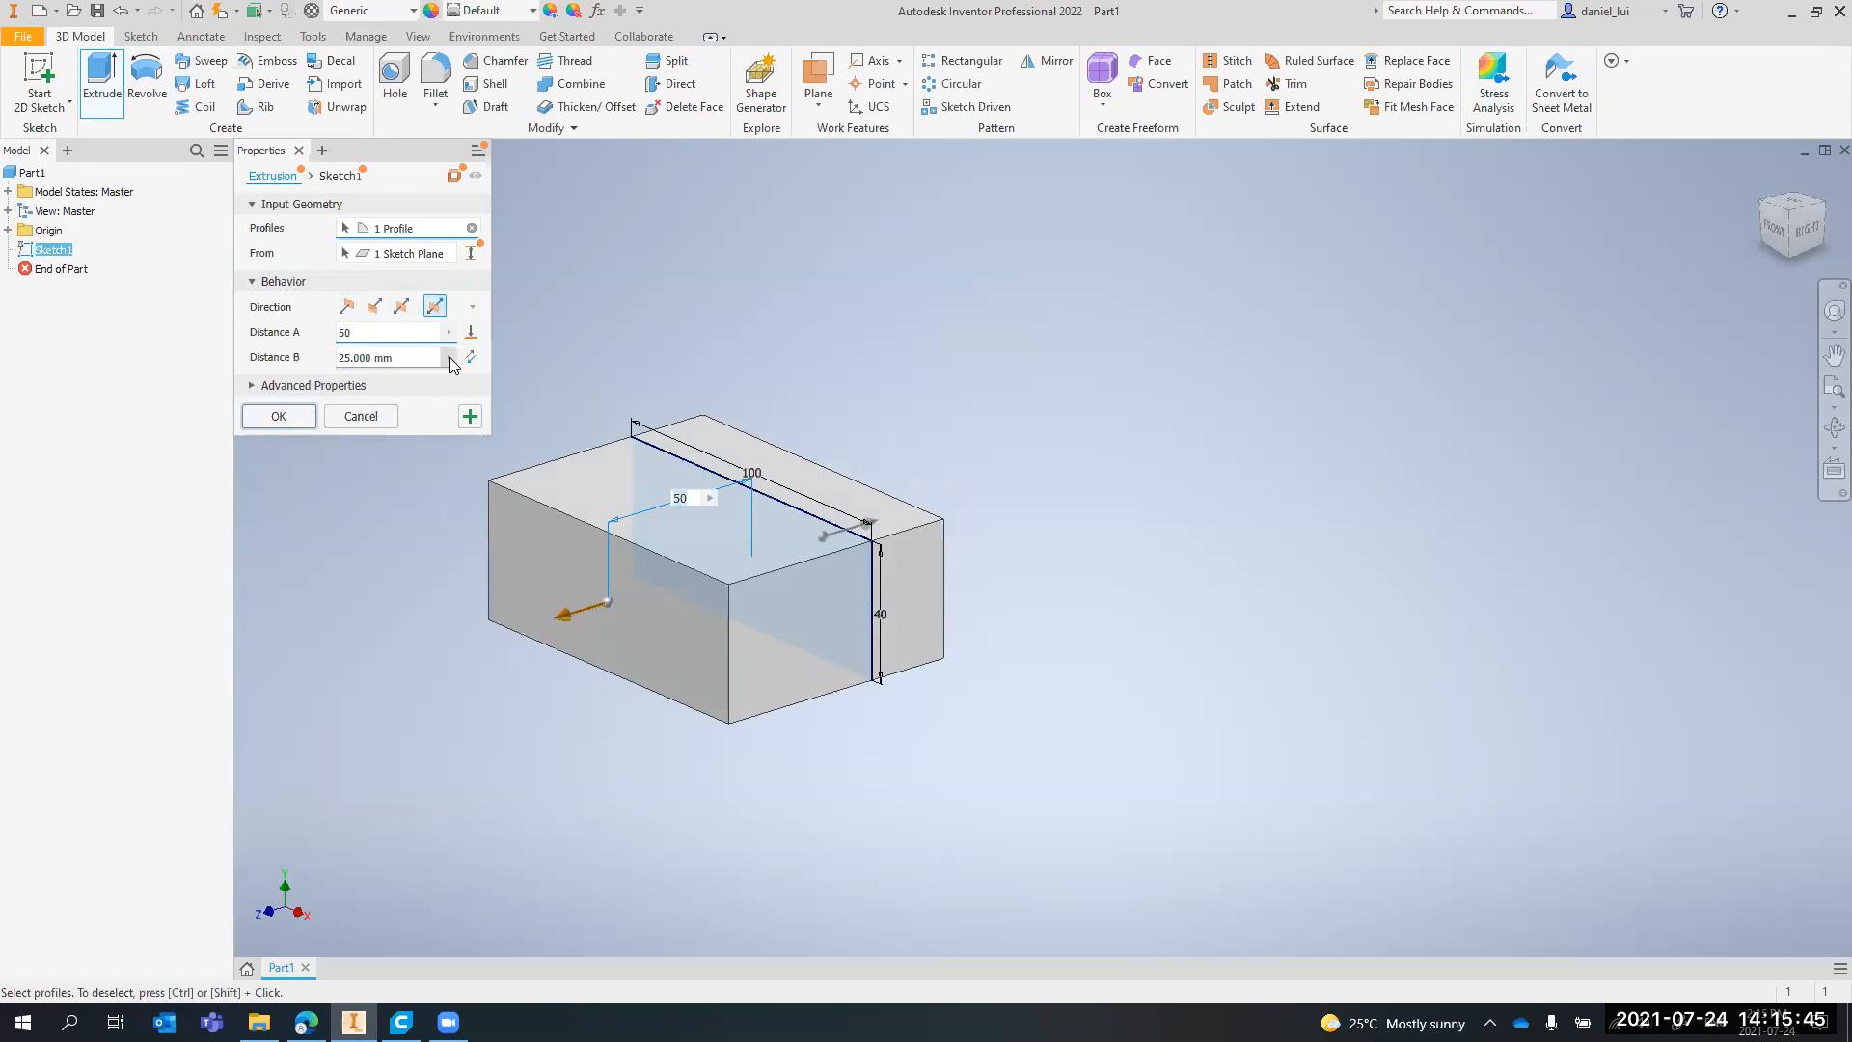
# Extrude the rectangle 50 mm in the default direction and check the sketch nested under the new feature
pyautogui.click(347, 333)
pyautogui.write('50')
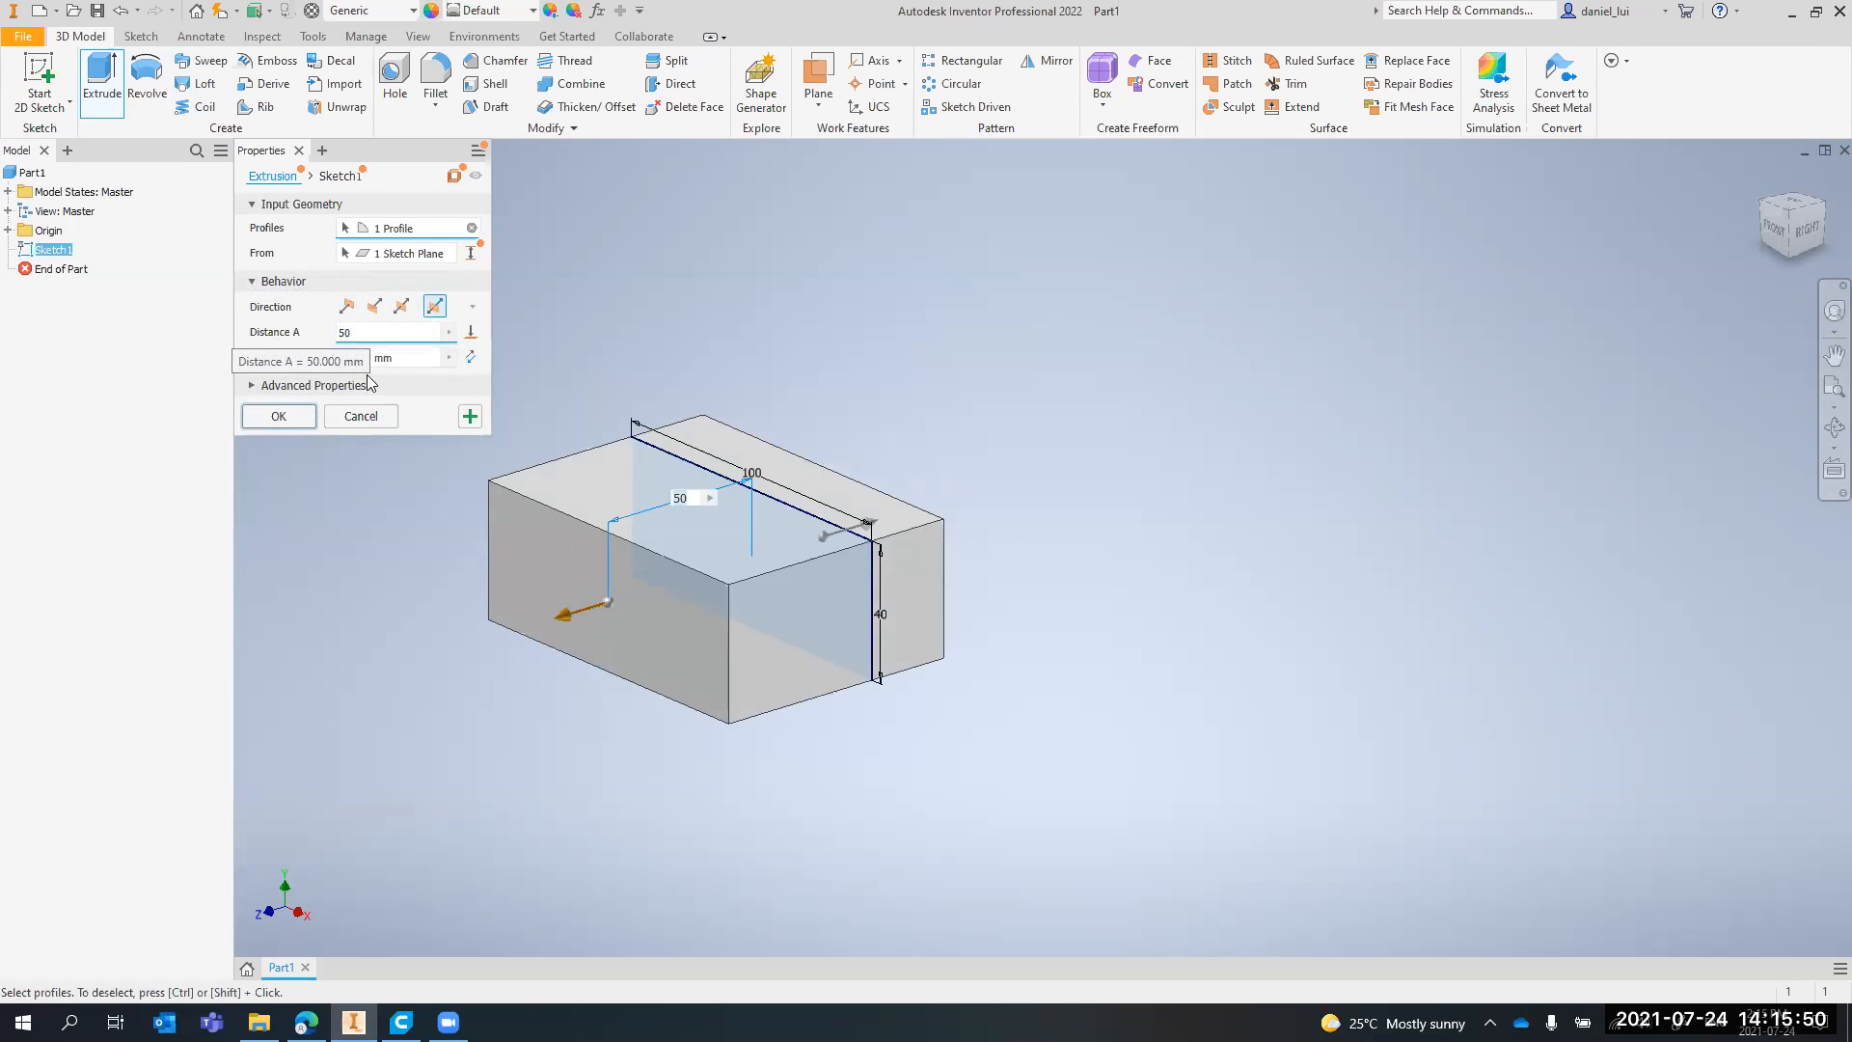
pyautogui.click(347, 306)
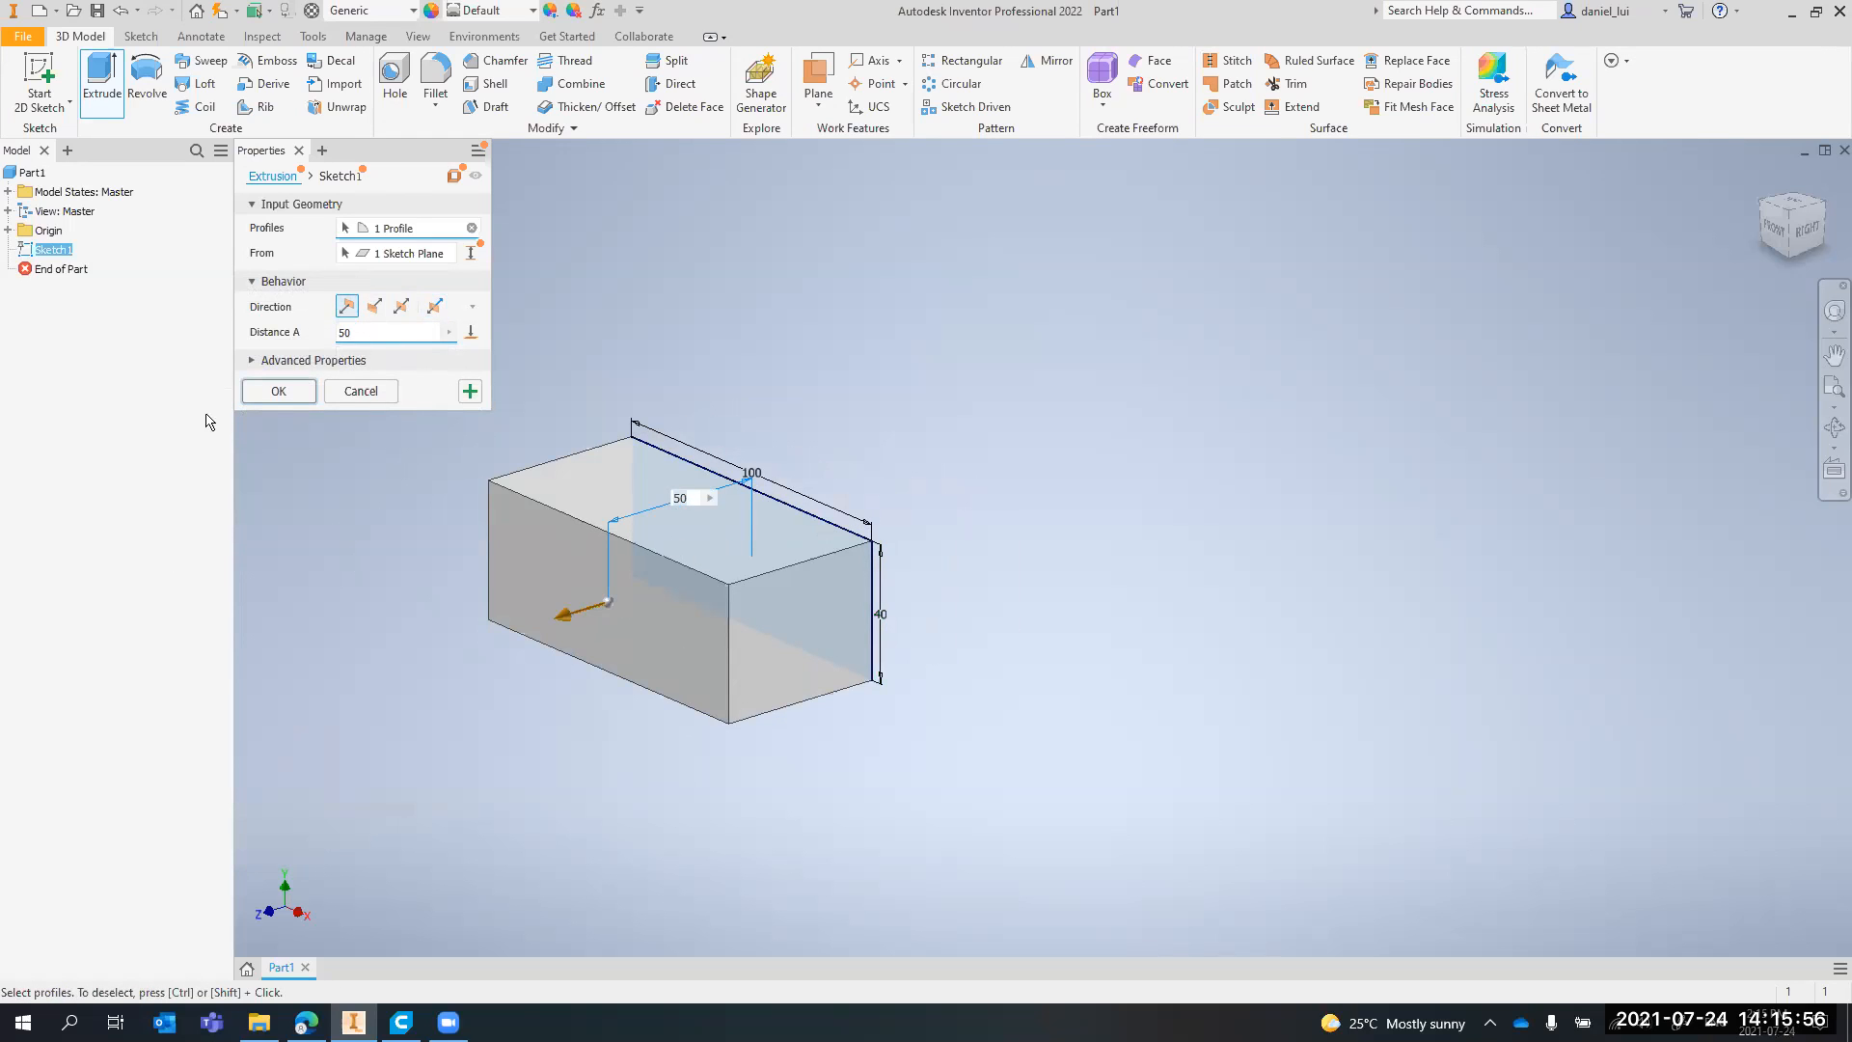
pyautogui.click(279, 391)
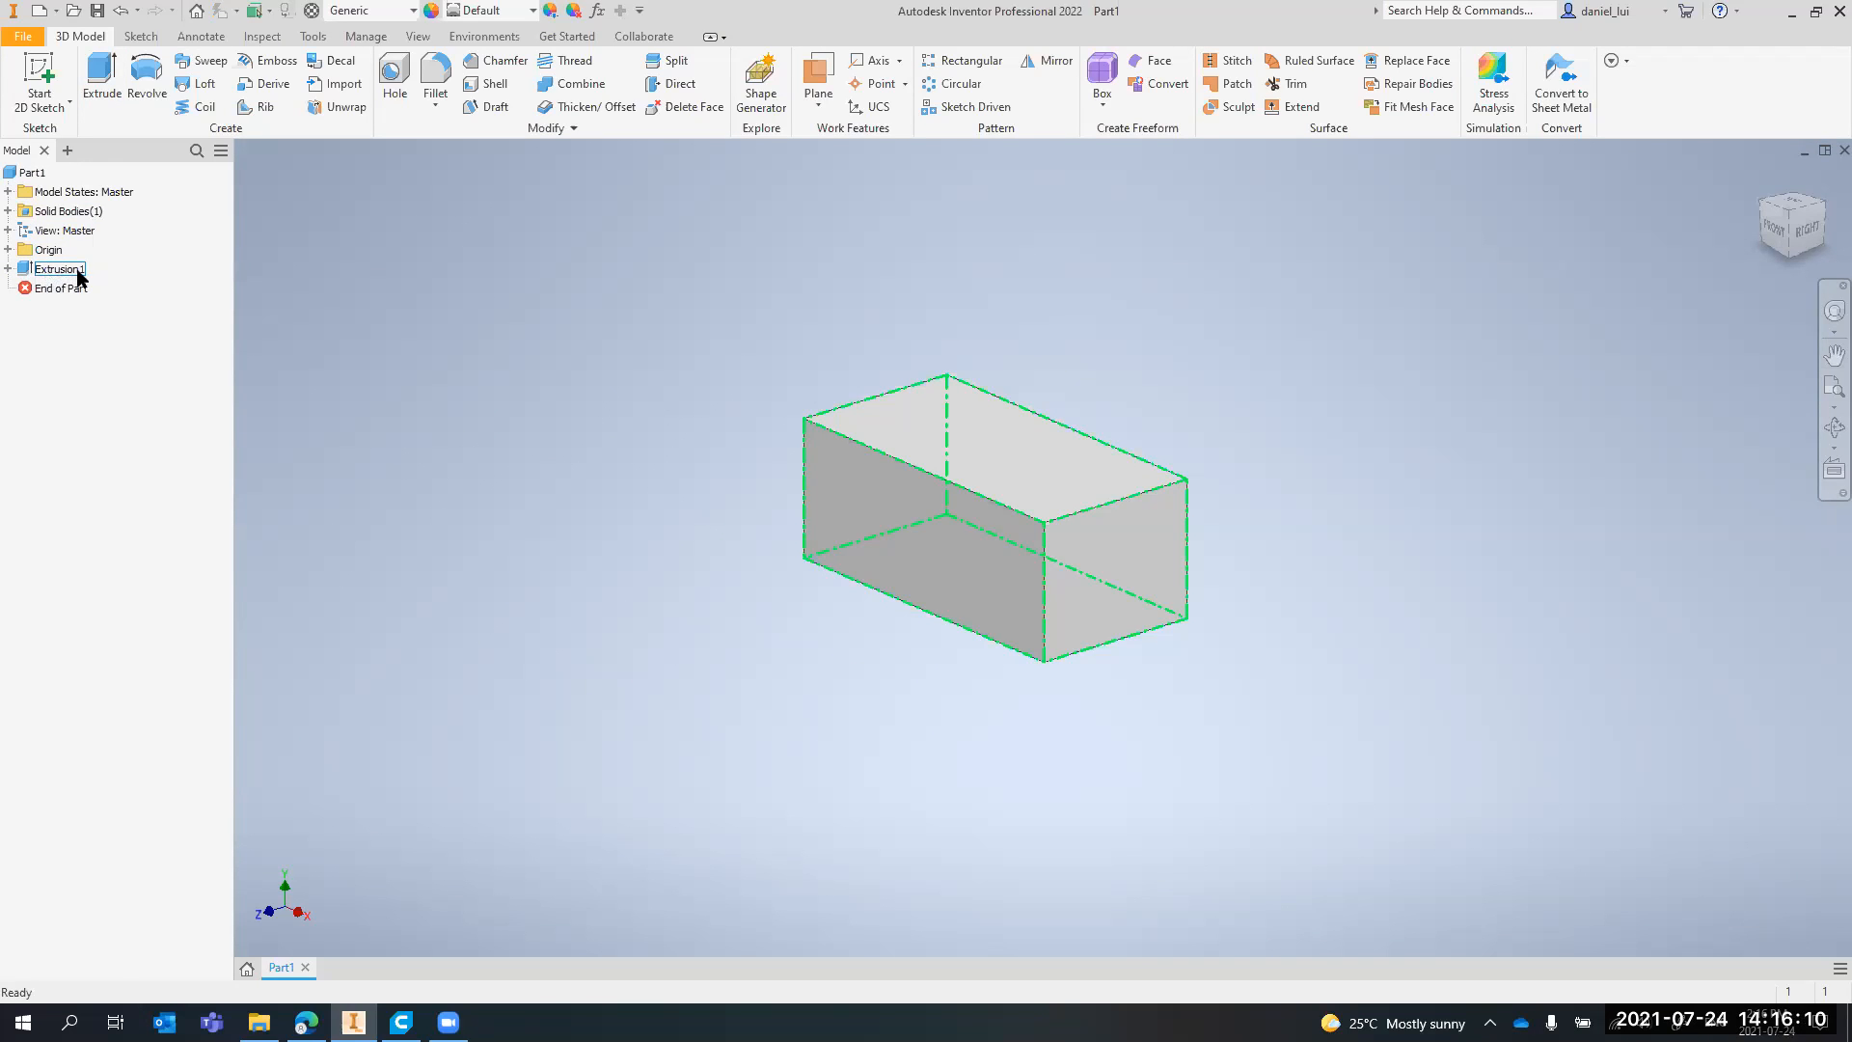
pyautogui.click(7, 269)
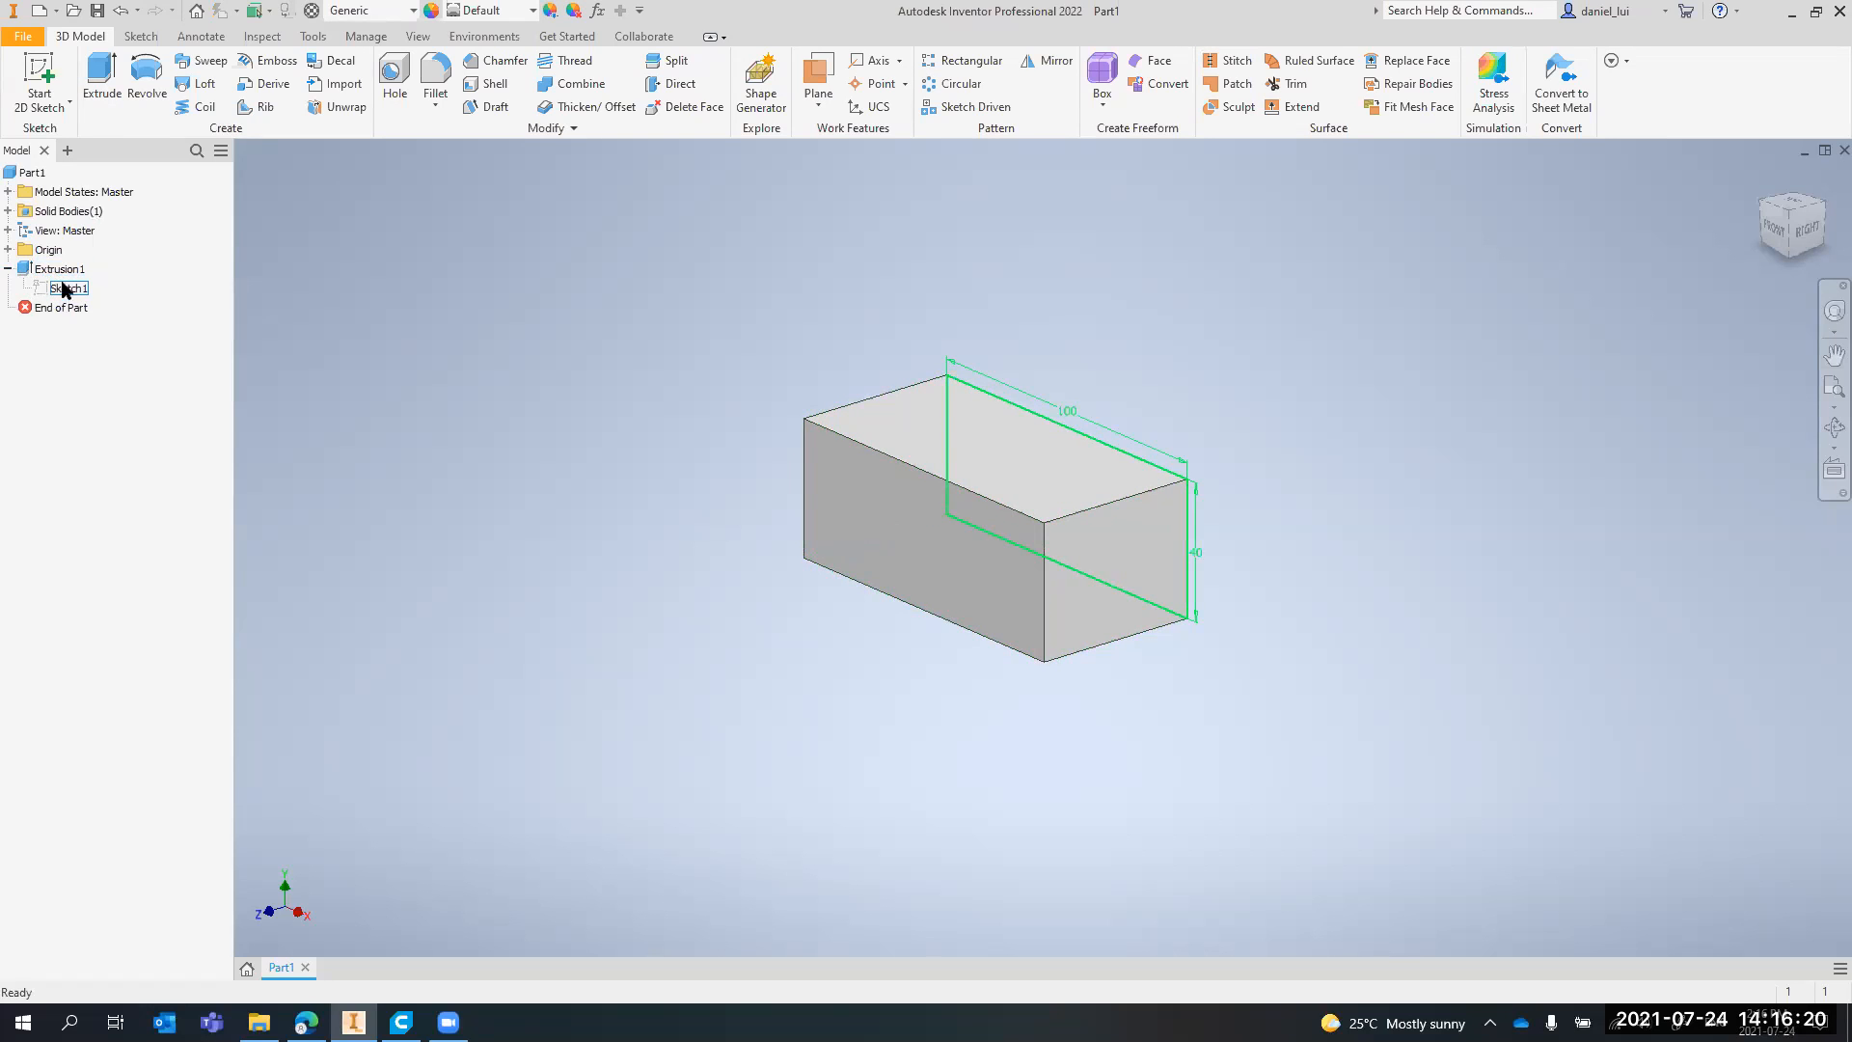
pyautogui.click(8, 269)
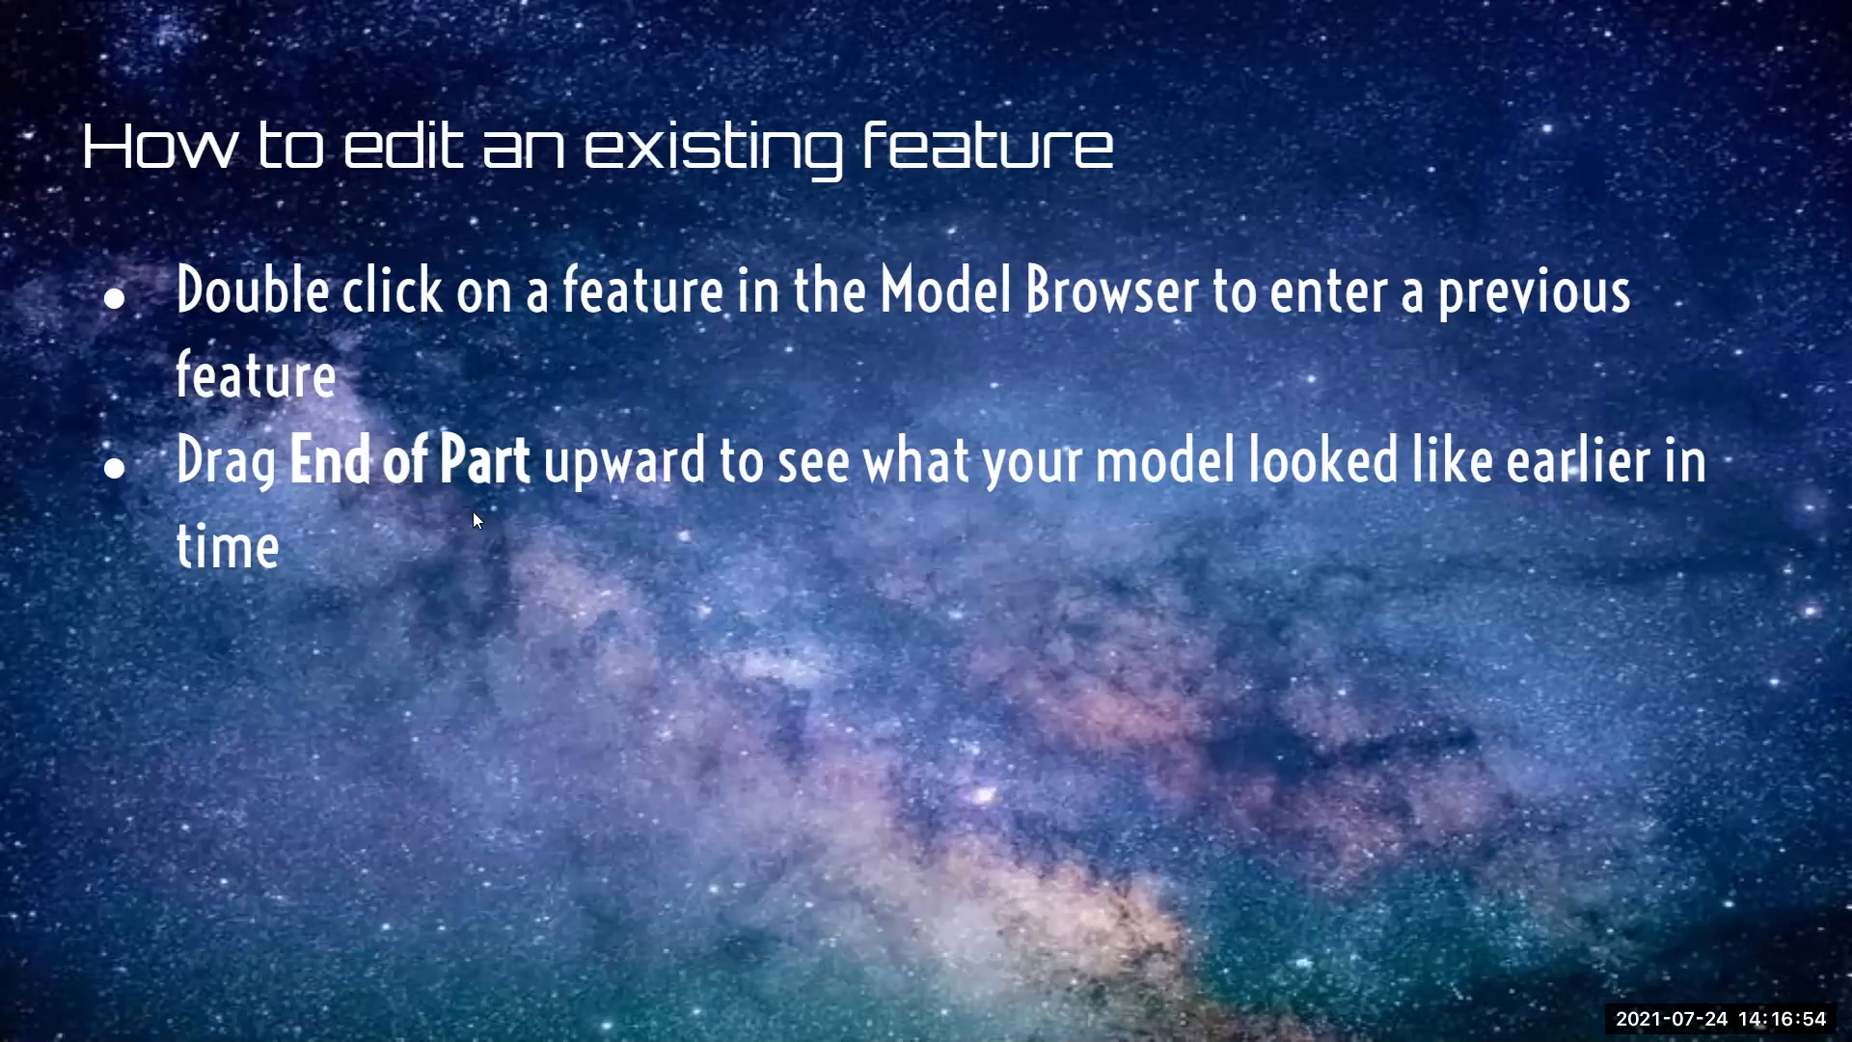
# Switch from the slides to Inventor and try changing the block extrusion's distance to 30 mm
pyautogui.hotkey('alt', 'Tab')
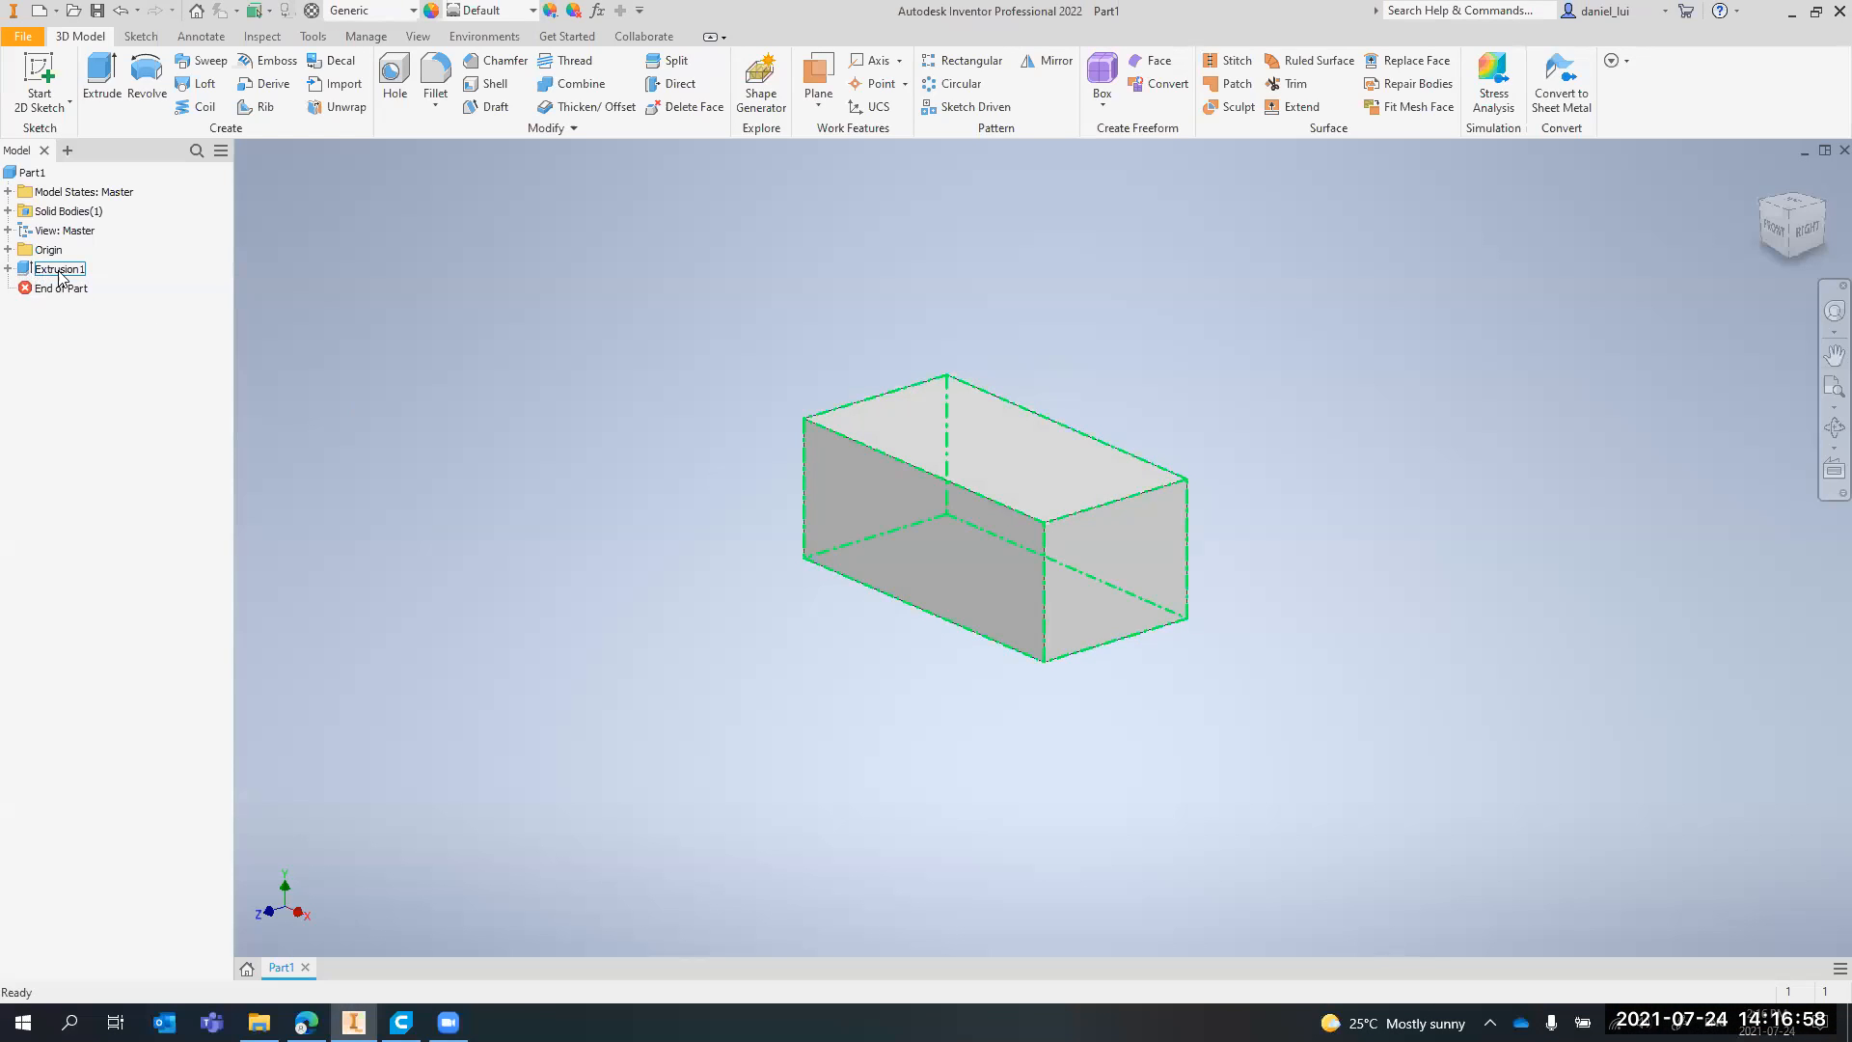
pyautogui.scroll(3, 1148, 492)
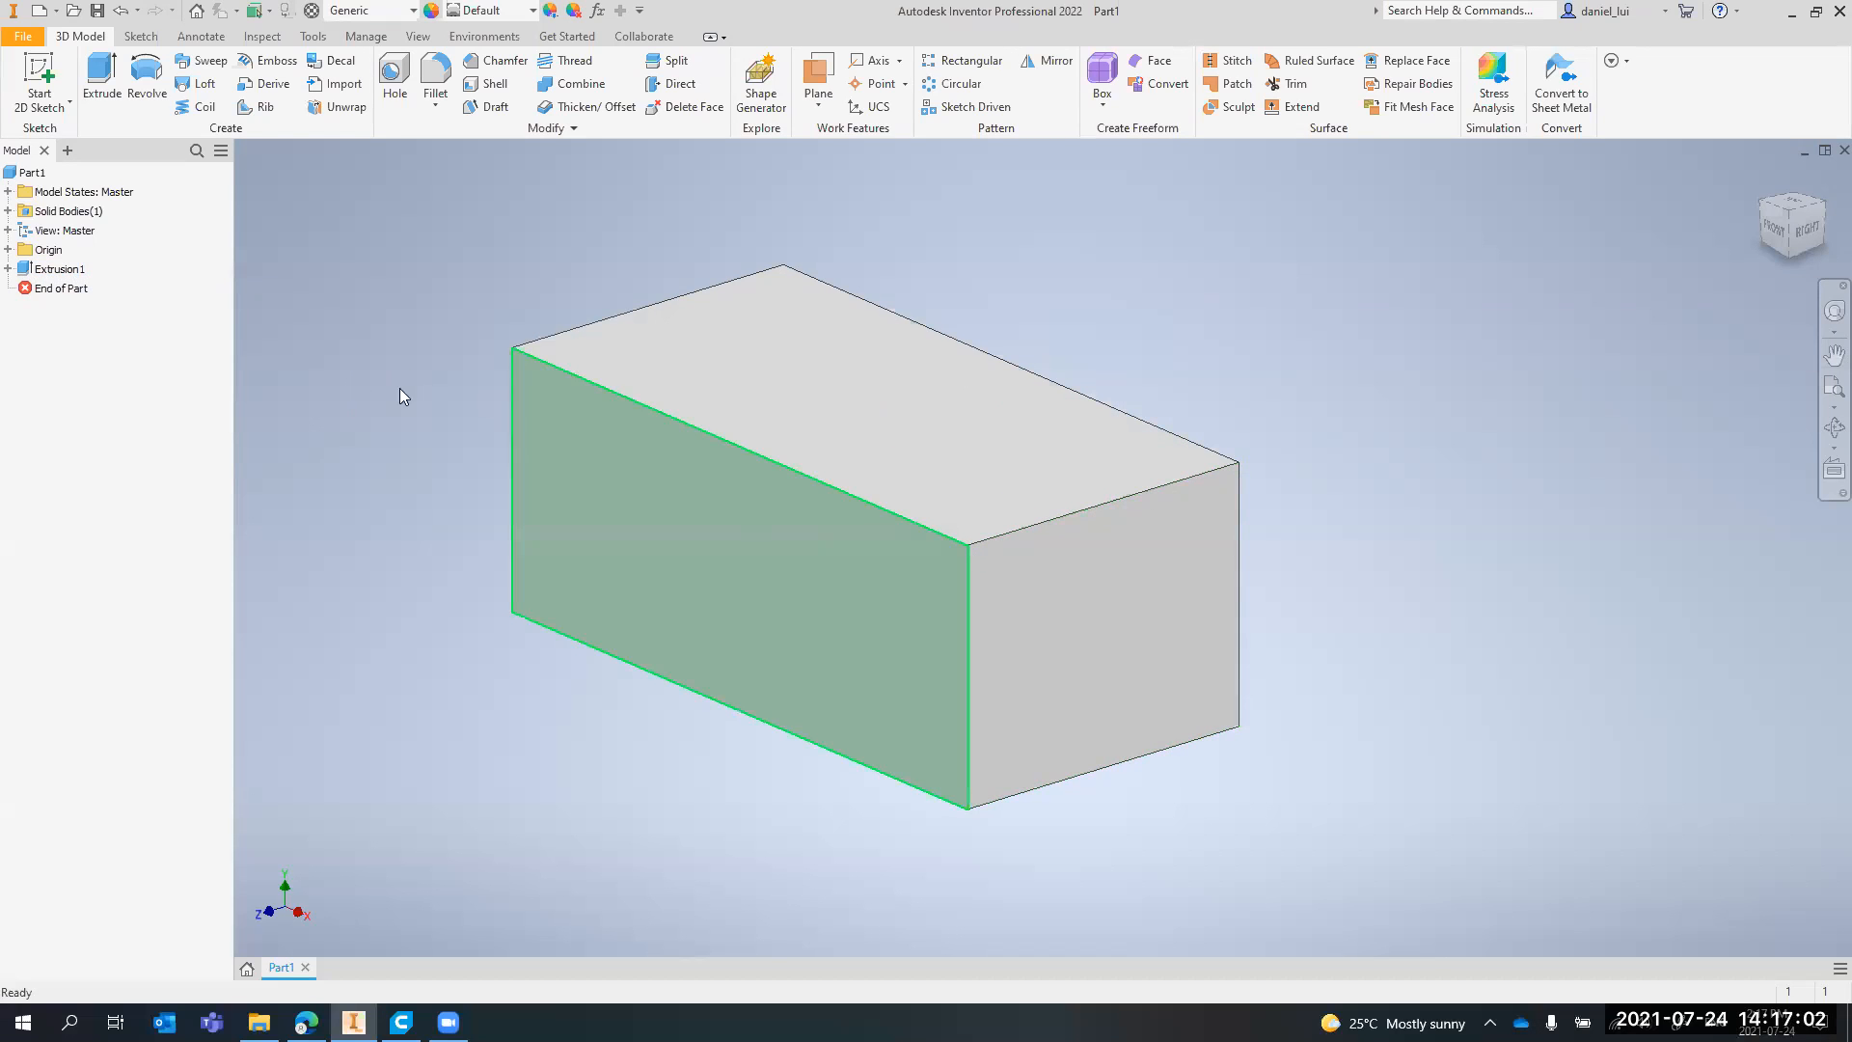
pyautogui.doubleClick(59, 271)
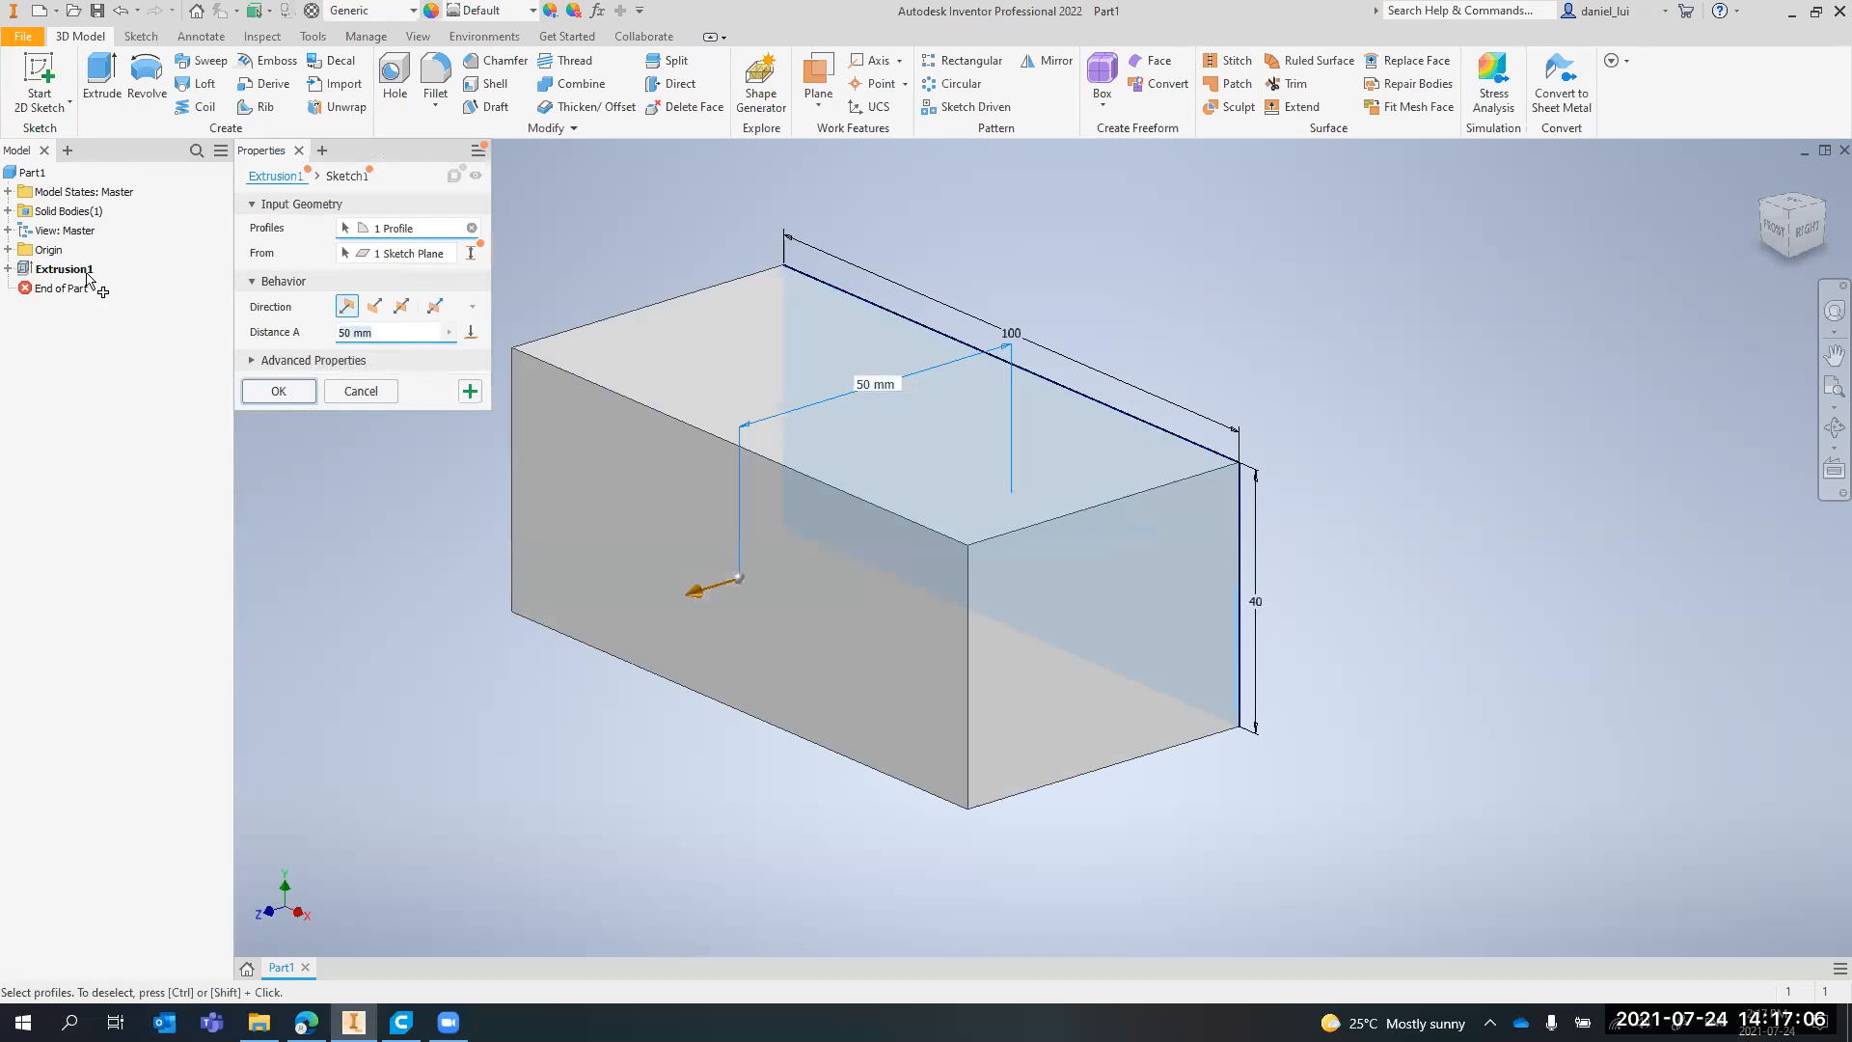
pyautogui.write('30')
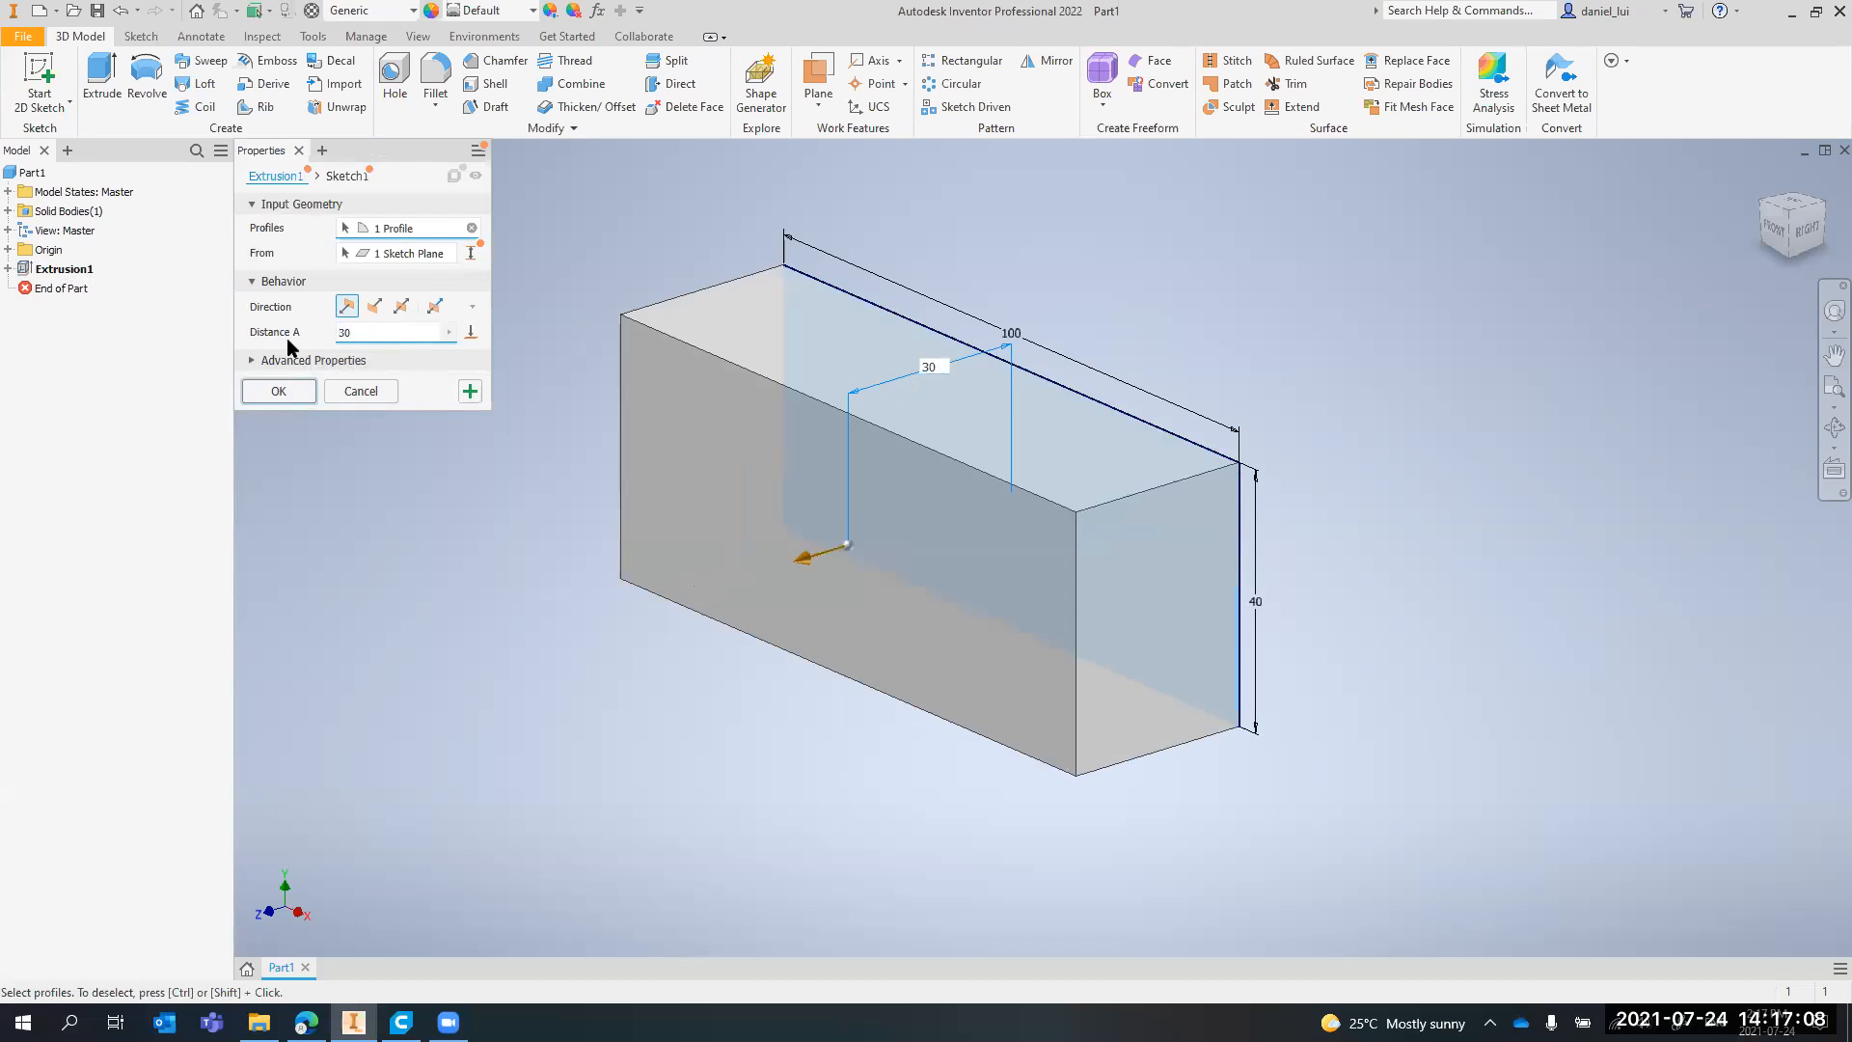
pyautogui.click(378, 396)
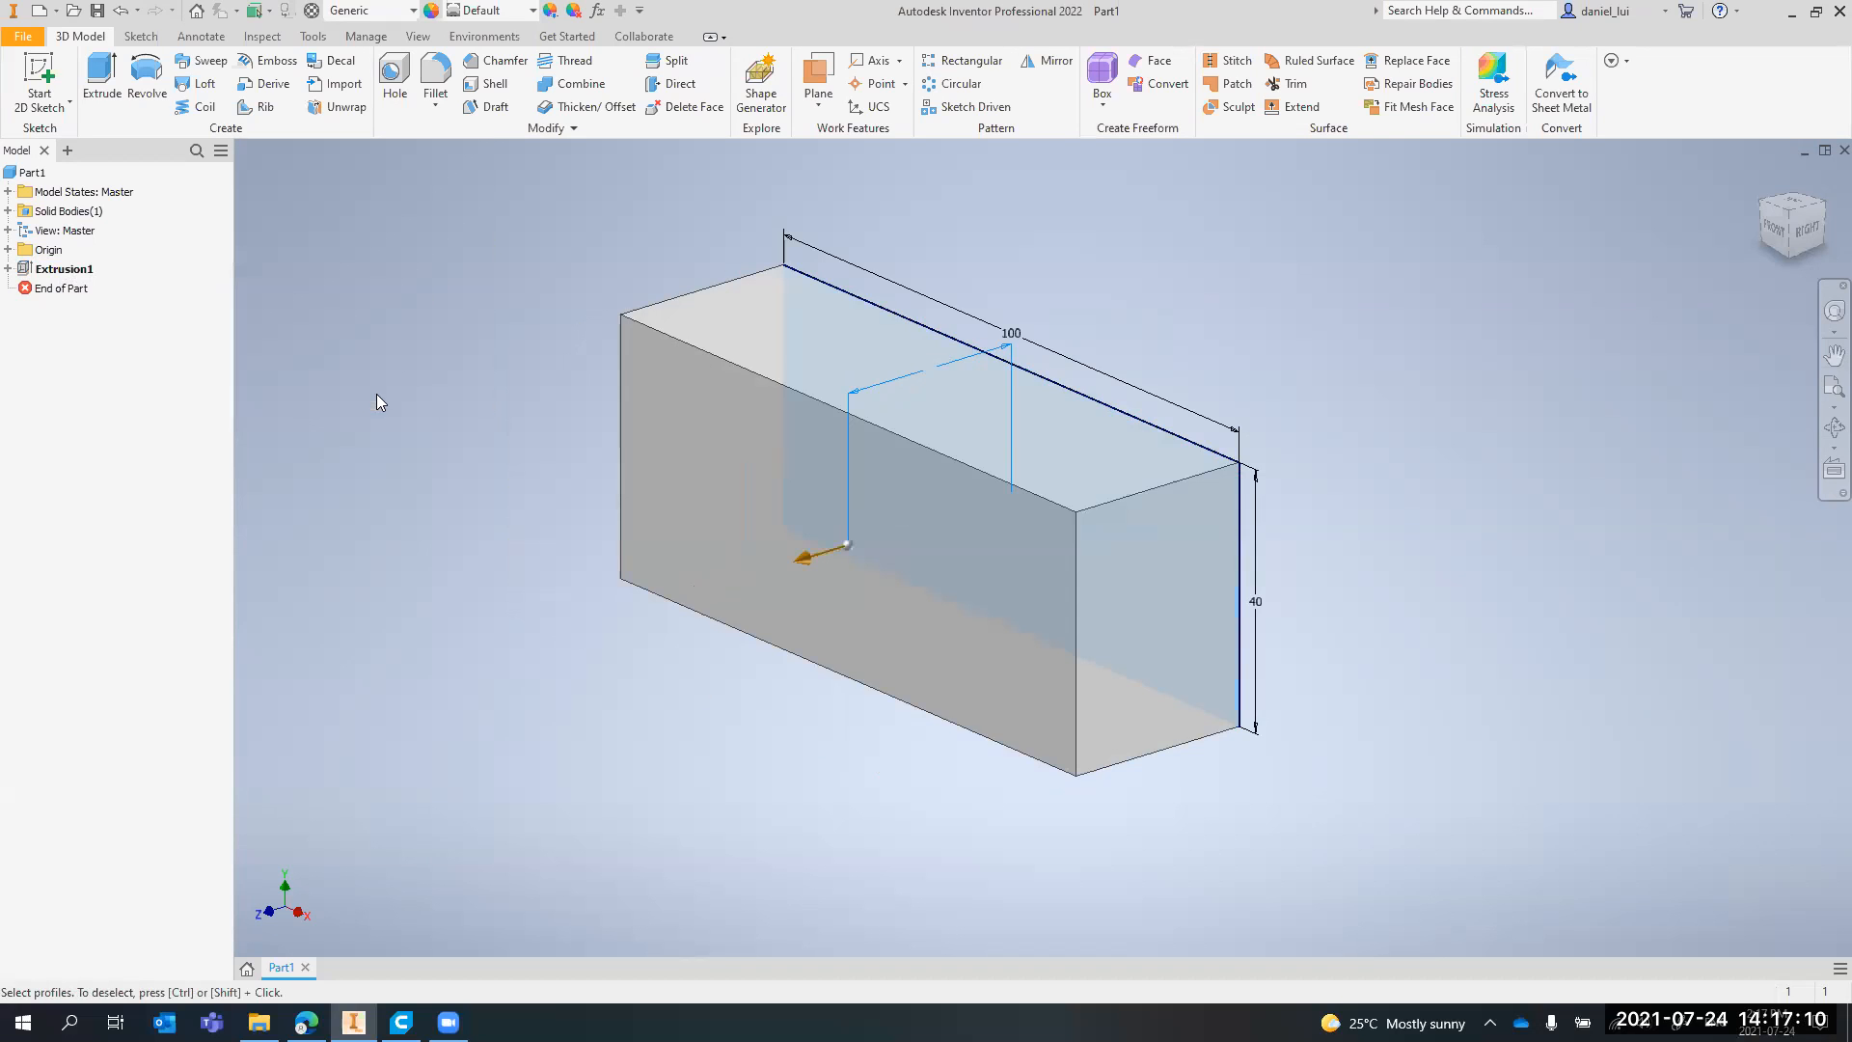
# Open the extrusion's base sketch for editing, exit it, and try out the End of Part marker
pyautogui.click(7, 268)
pyautogui.doubleClick(67, 289)
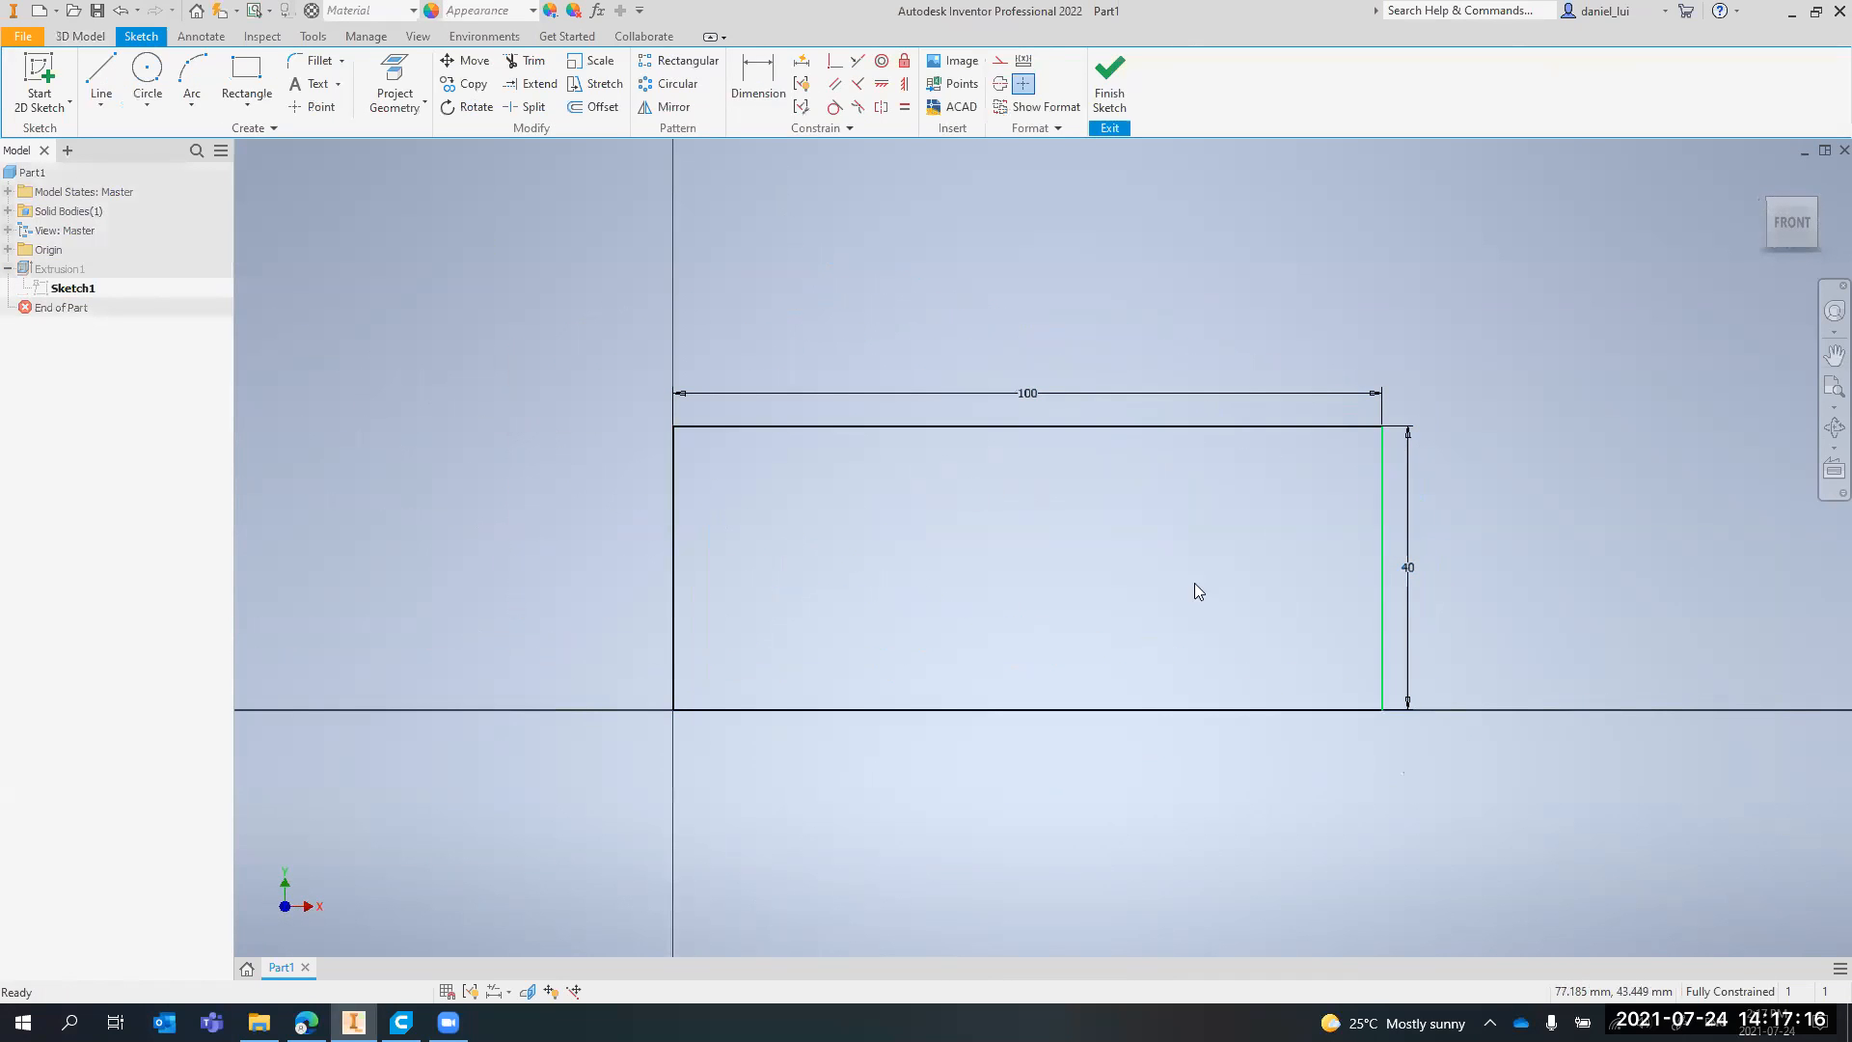
pyautogui.click(1107, 96)
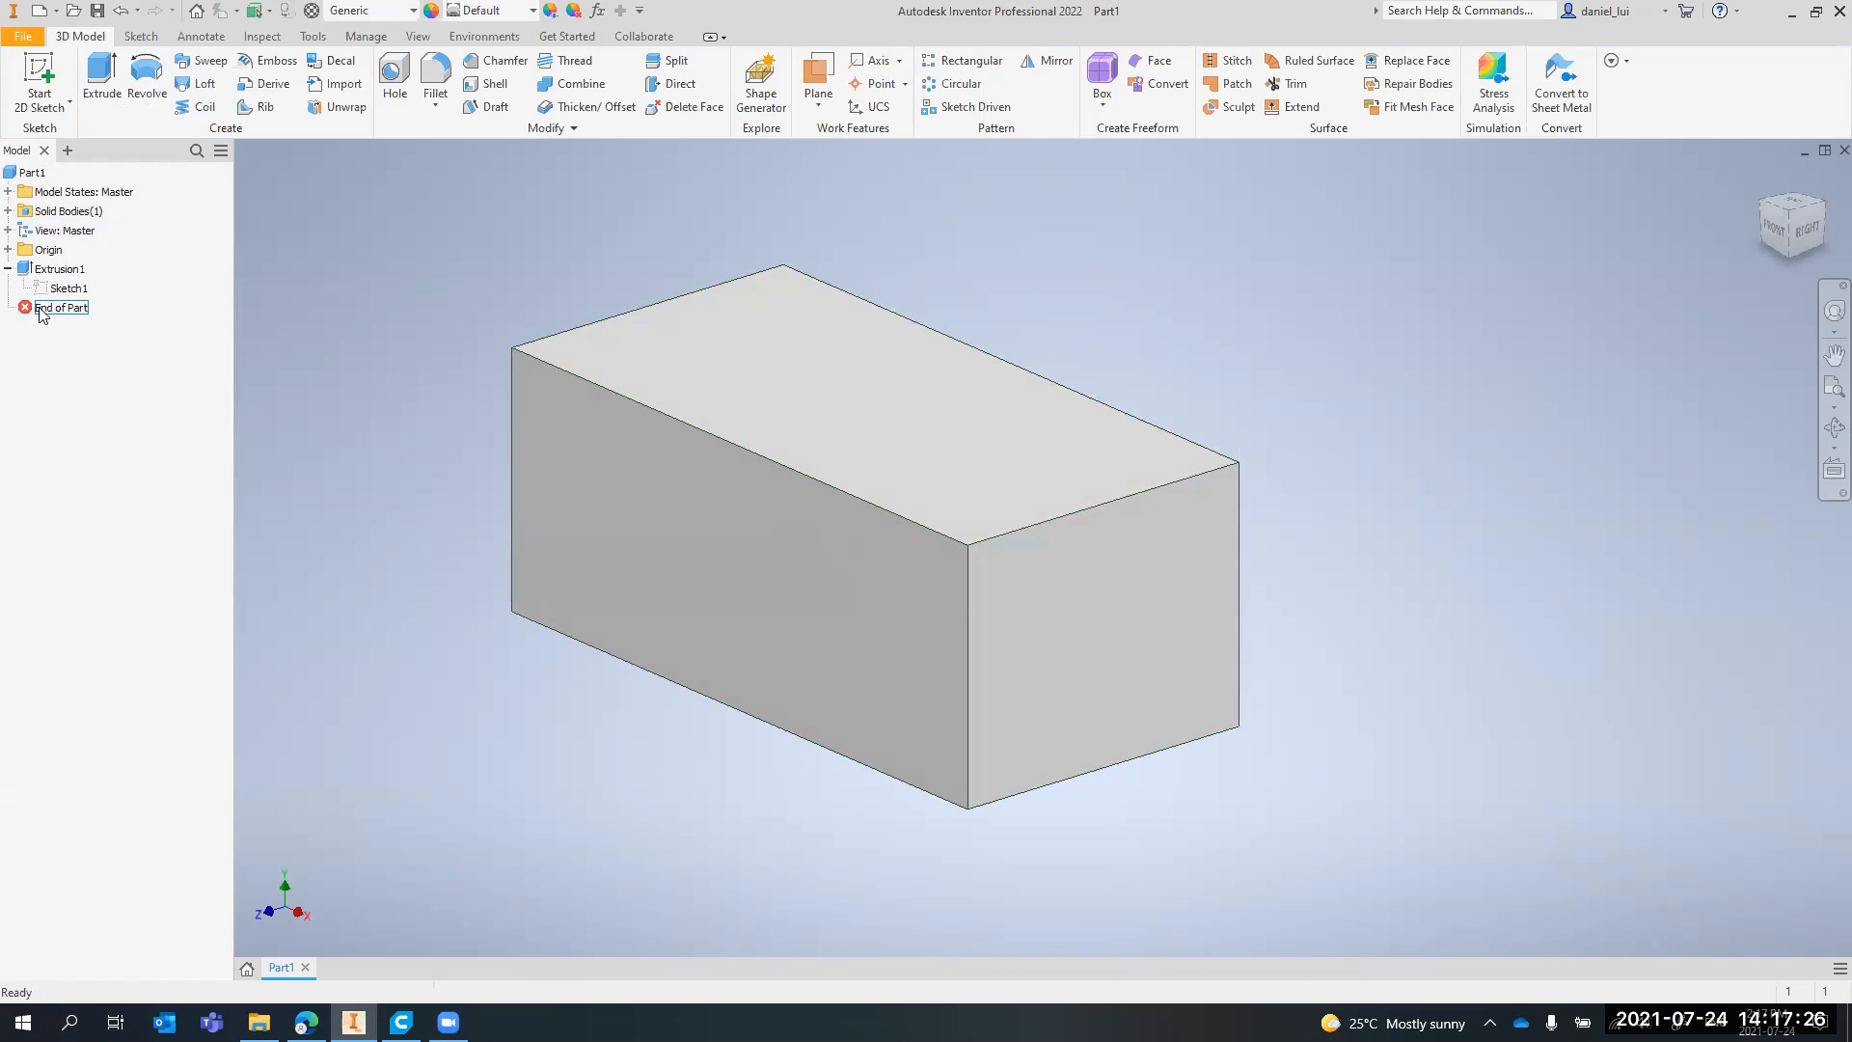
pyautogui.moveTo(71, 310); pyautogui.dragTo(91, 310)
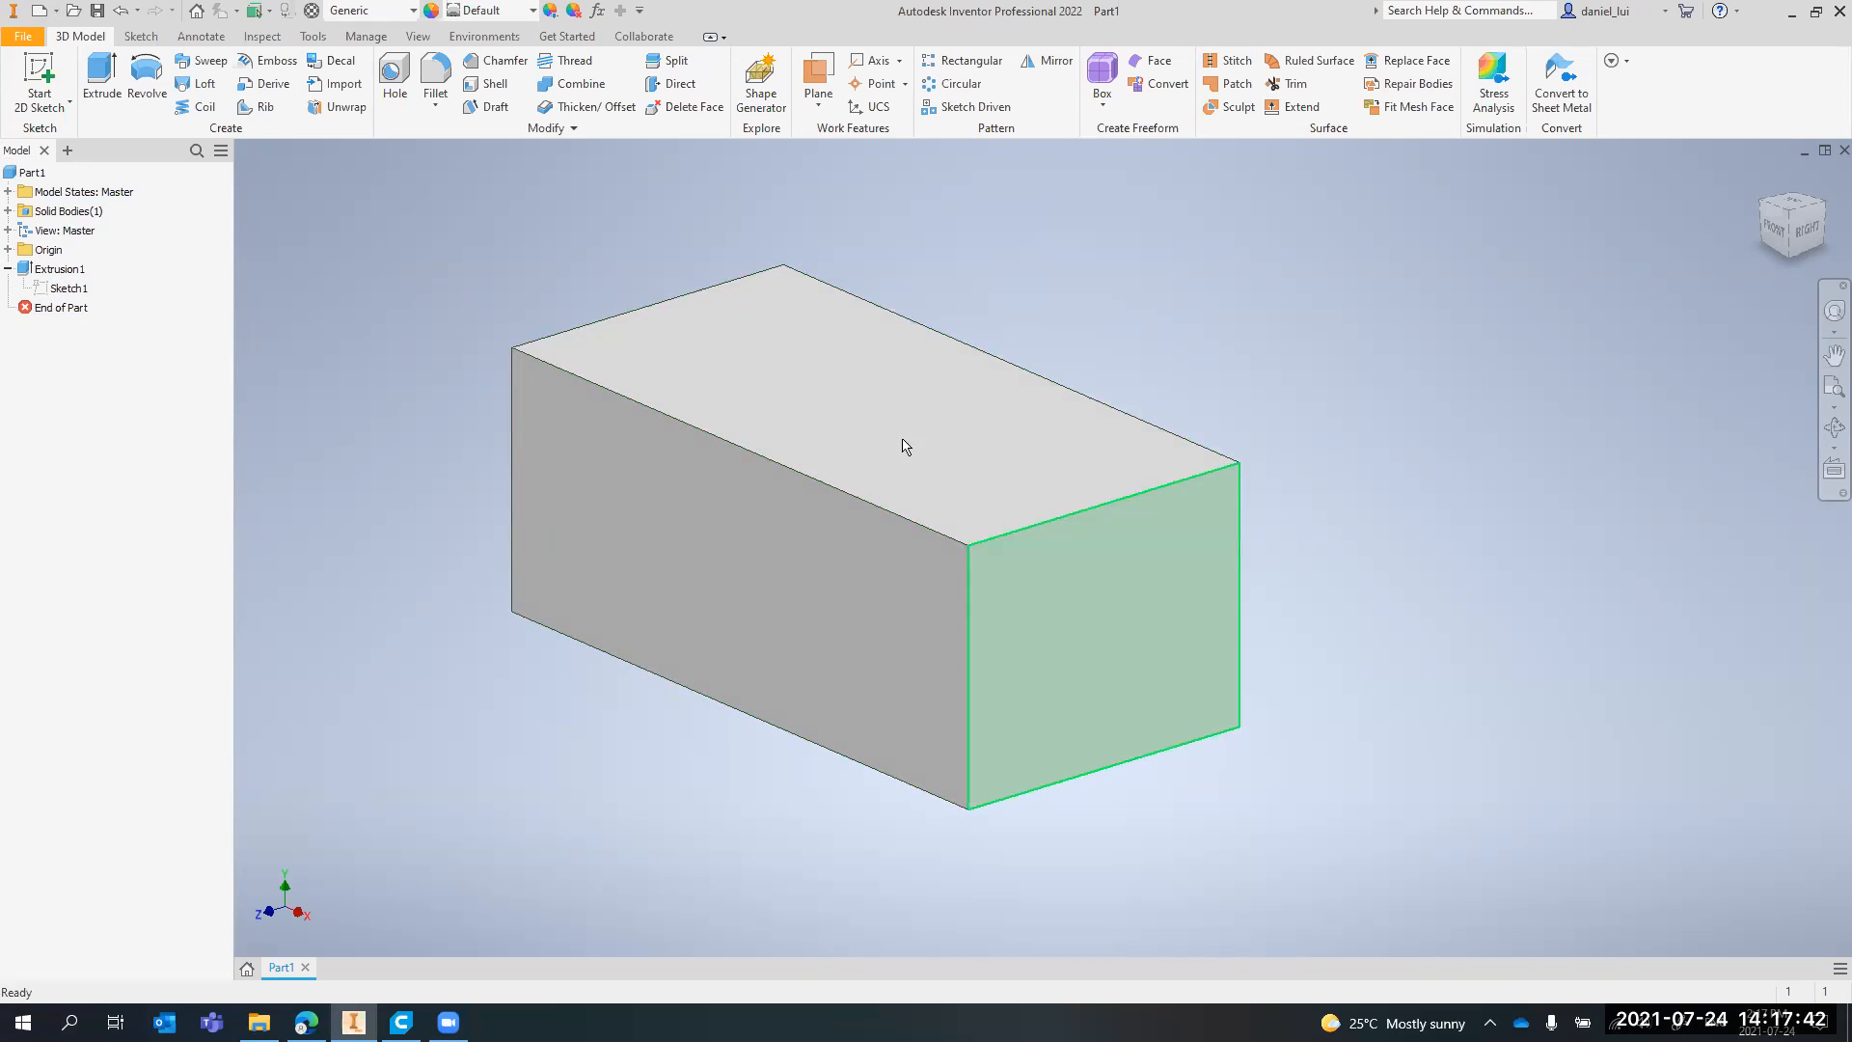
# Try rolling the End of Part marker back above the block's extrusion, highlight the rolled-back feature, and undo the rollback
pyautogui.scroll(2, 831, 447)
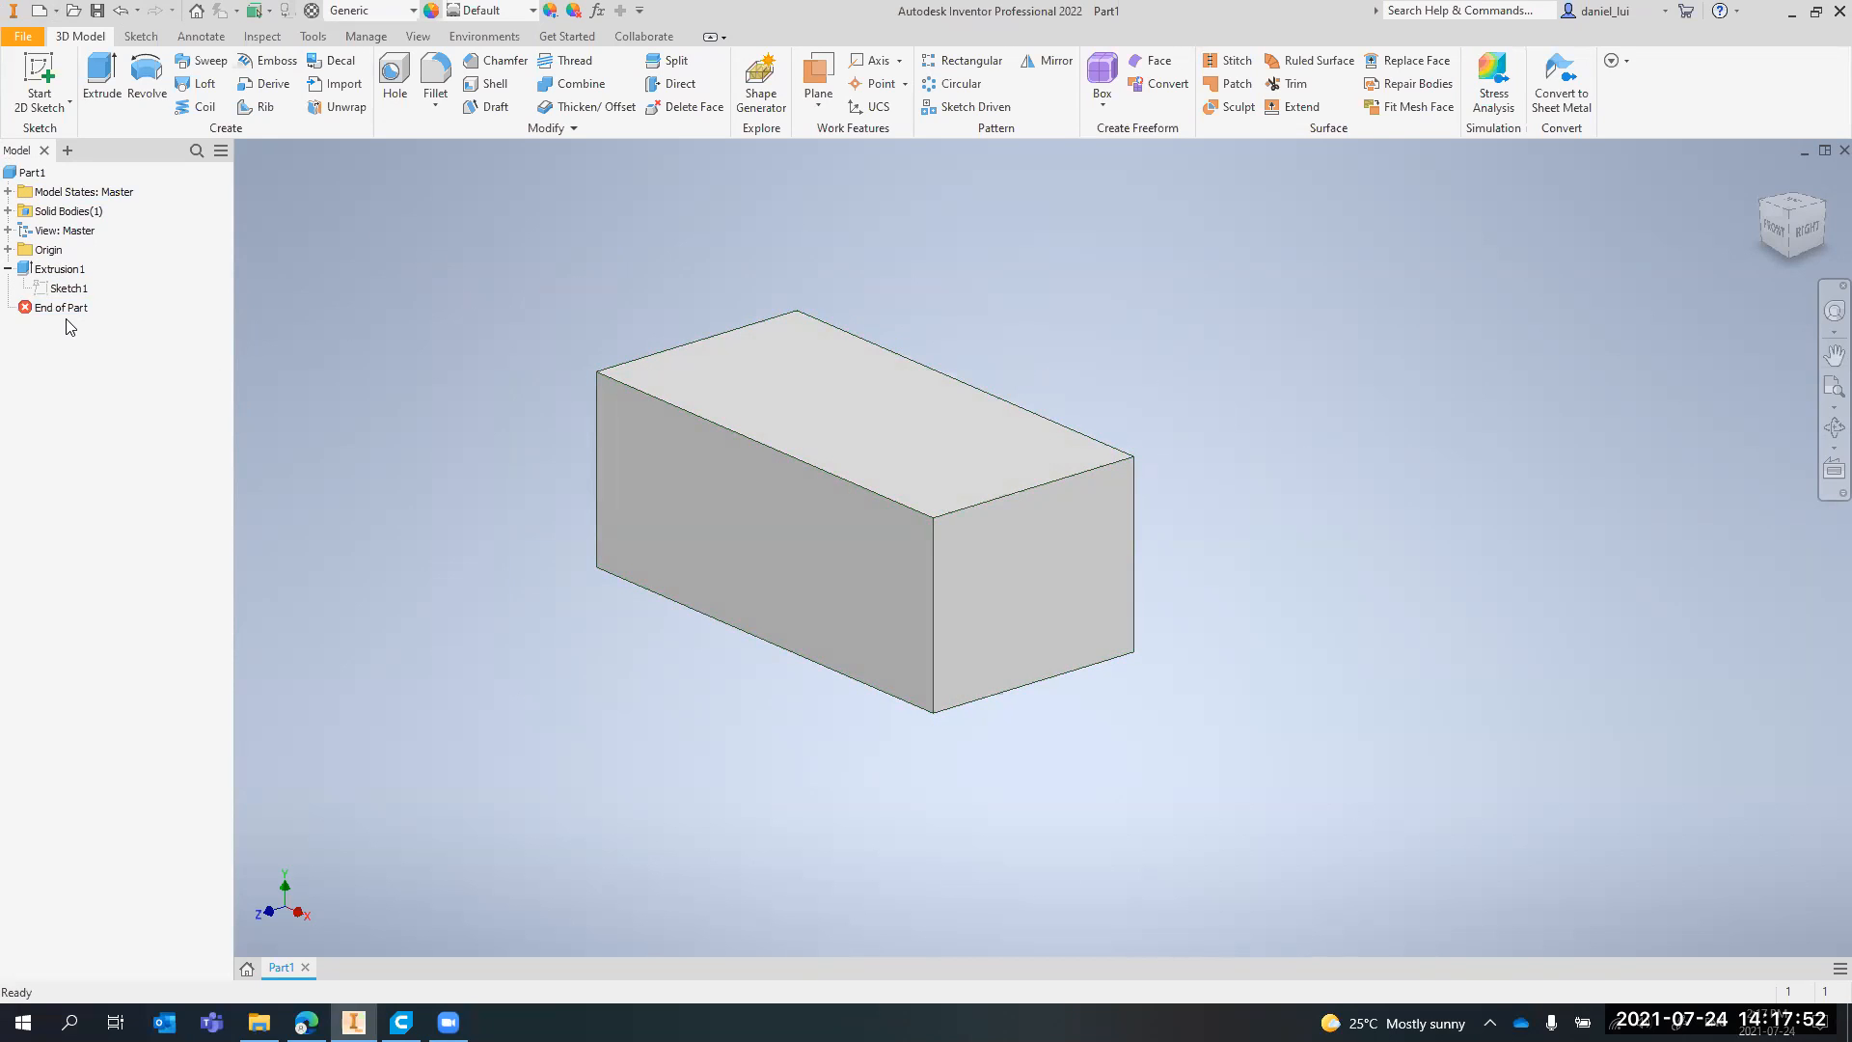
pyautogui.moveTo(60, 317); pyautogui.dragTo(67, 266)
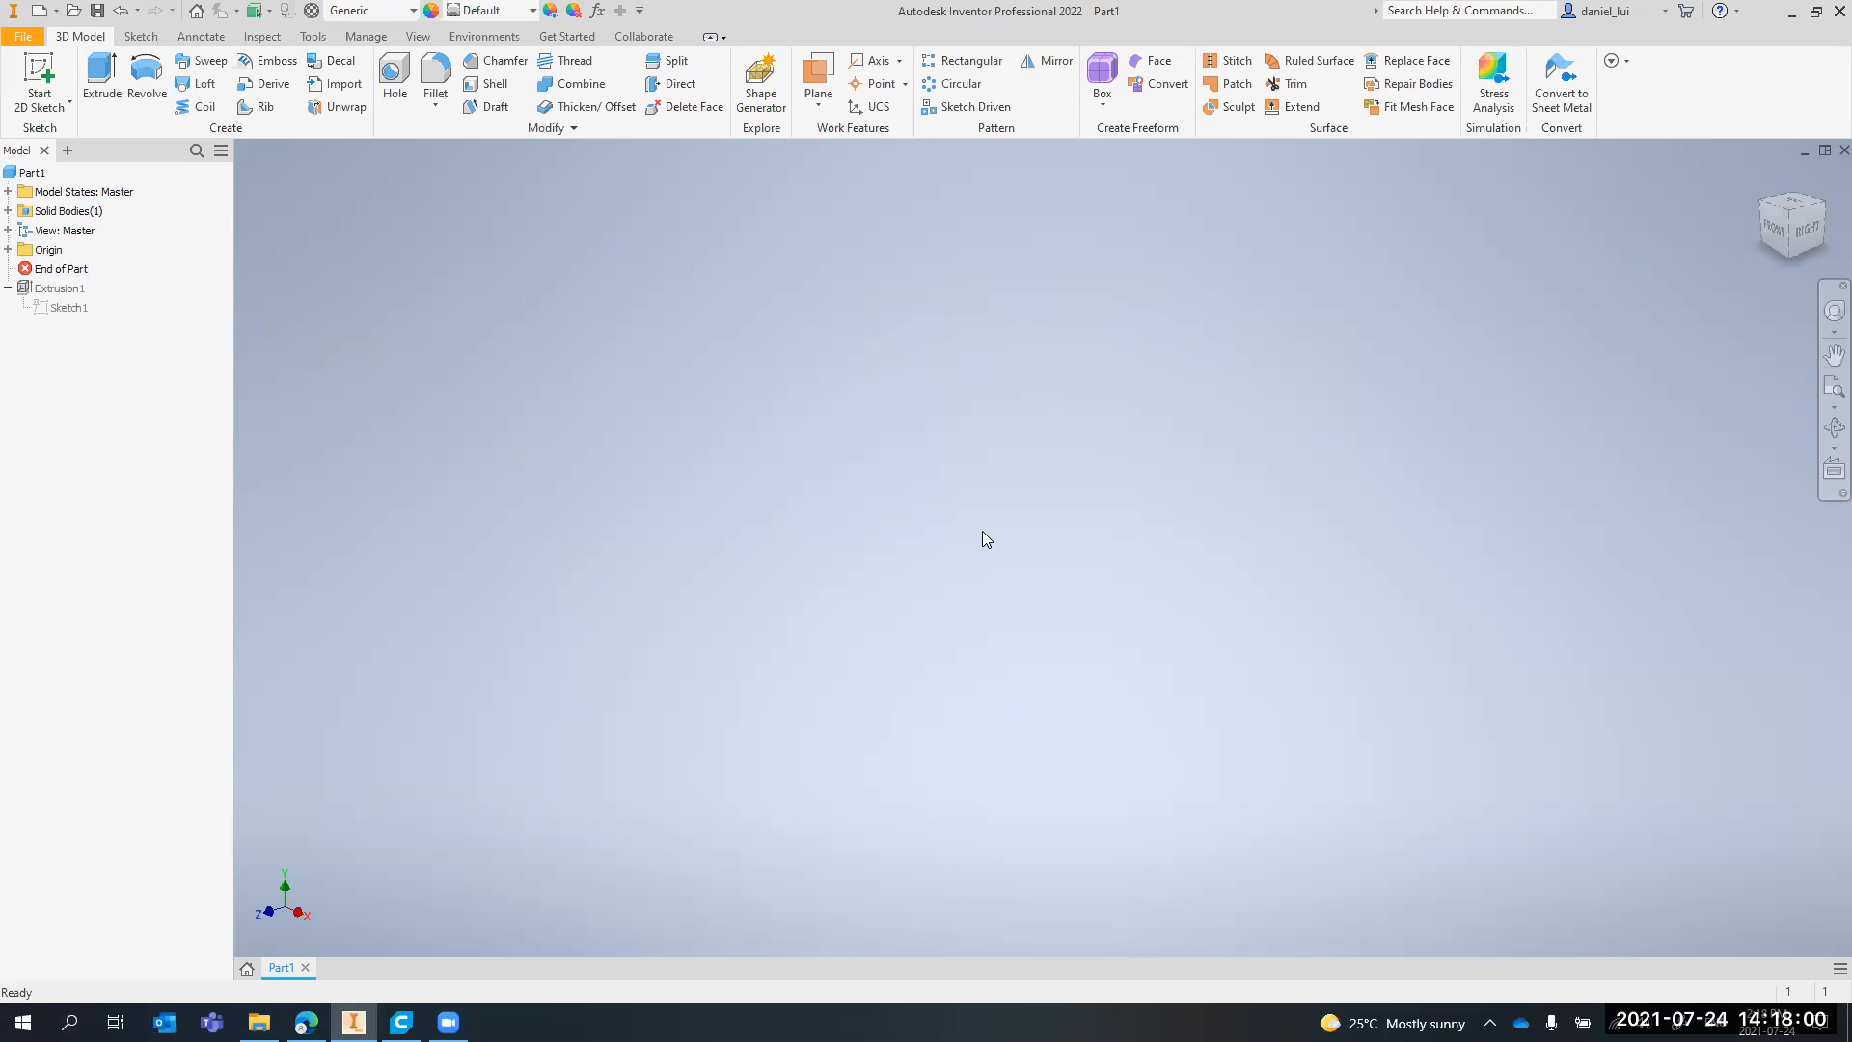
pyautogui.click(58, 270)
pyautogui.moveTo(90, 318)
pyautogui.mouseDown()
pyautogui.moveTo(51, 318)
pyautogui.moveTo(73, 318)
pyautogui.mouseUp()
pyautogui.click(59, 288)
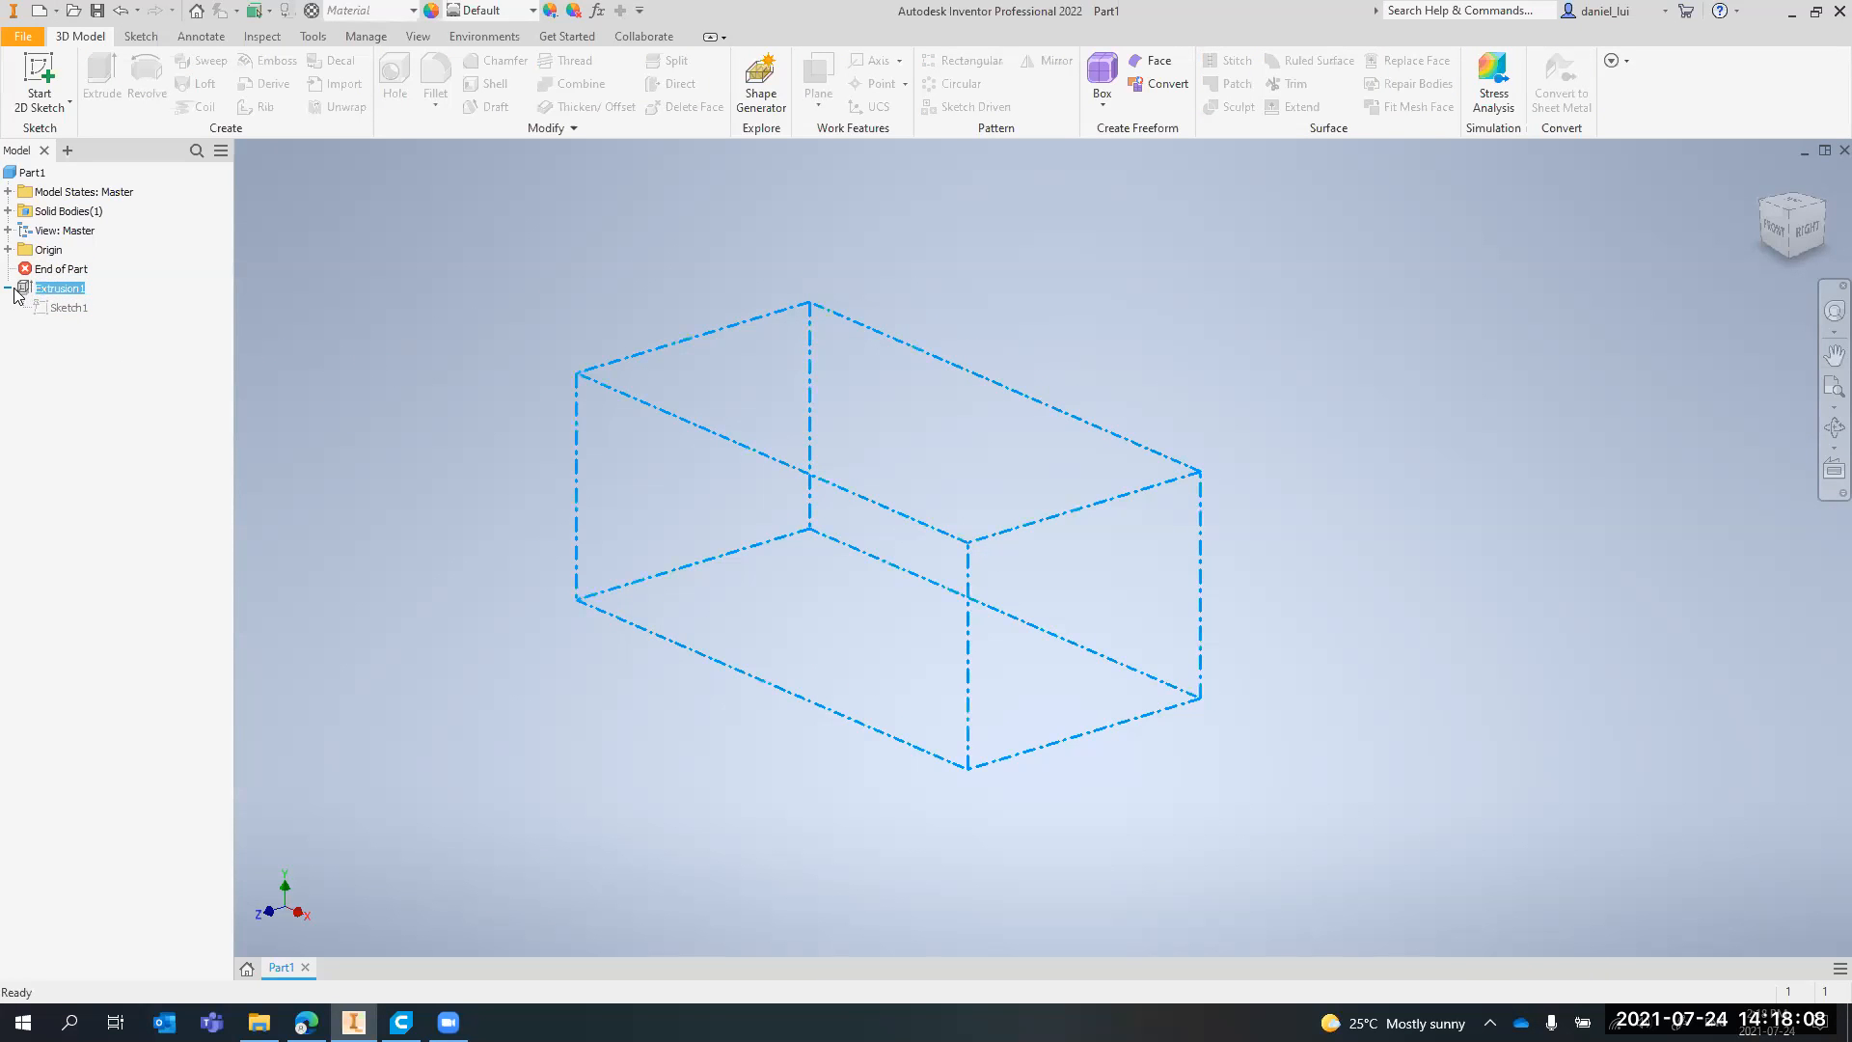
pyautogui.hotkey('ctrl', 'z')
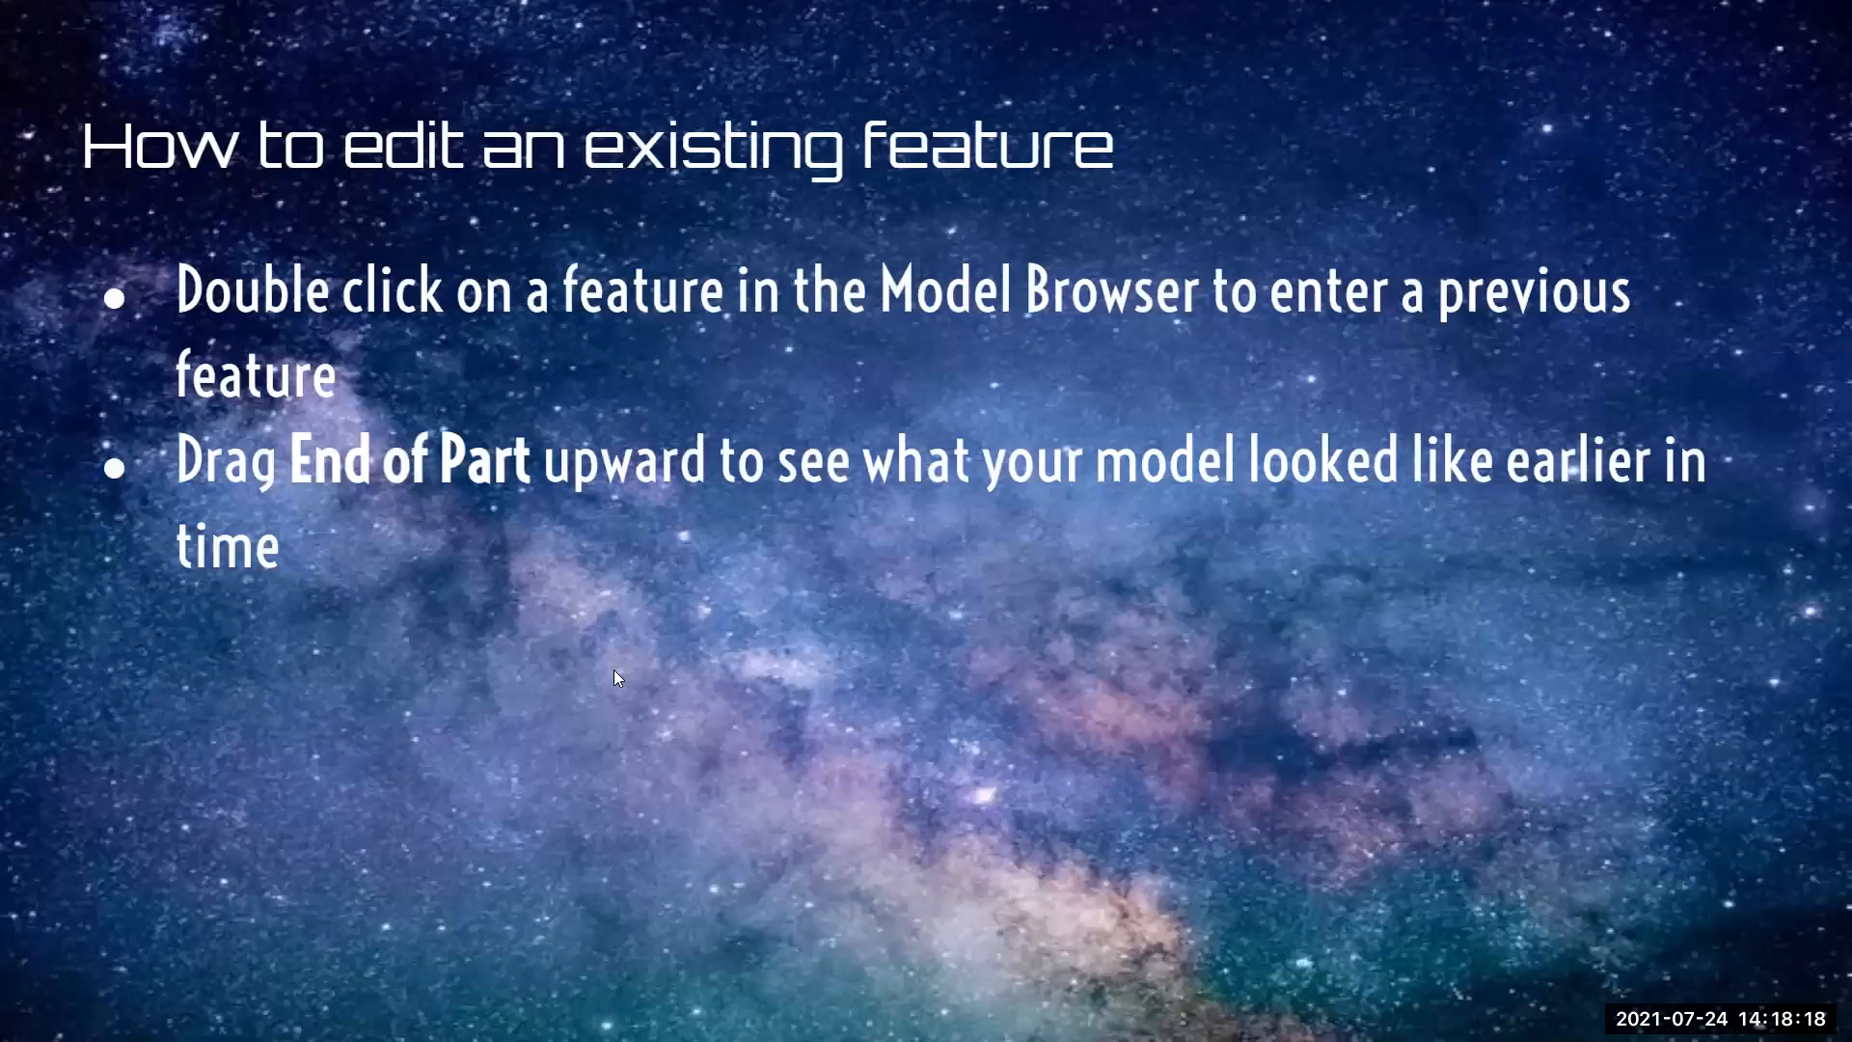
# Switch from the slides back to Inventor and start a 2D sketch on the block's long front face
pyautogui.click(693, 654)
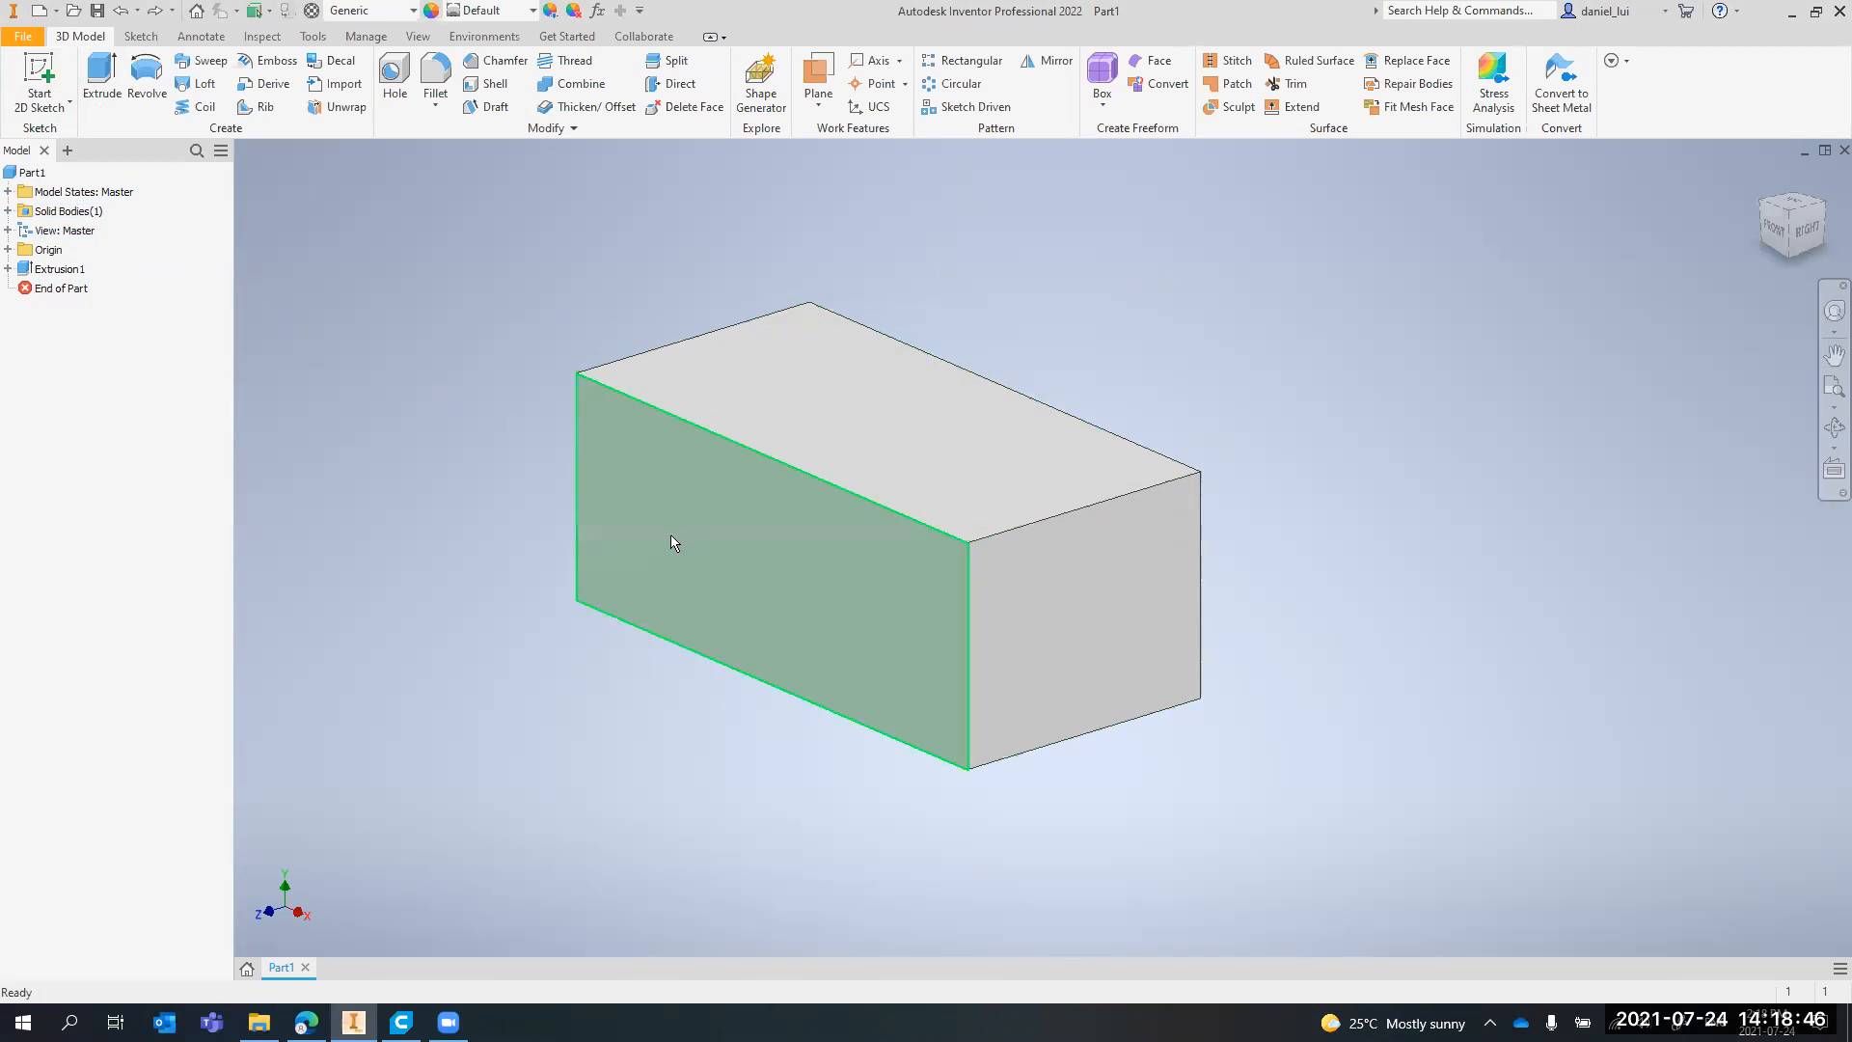
pyautogui.click(41, 78)
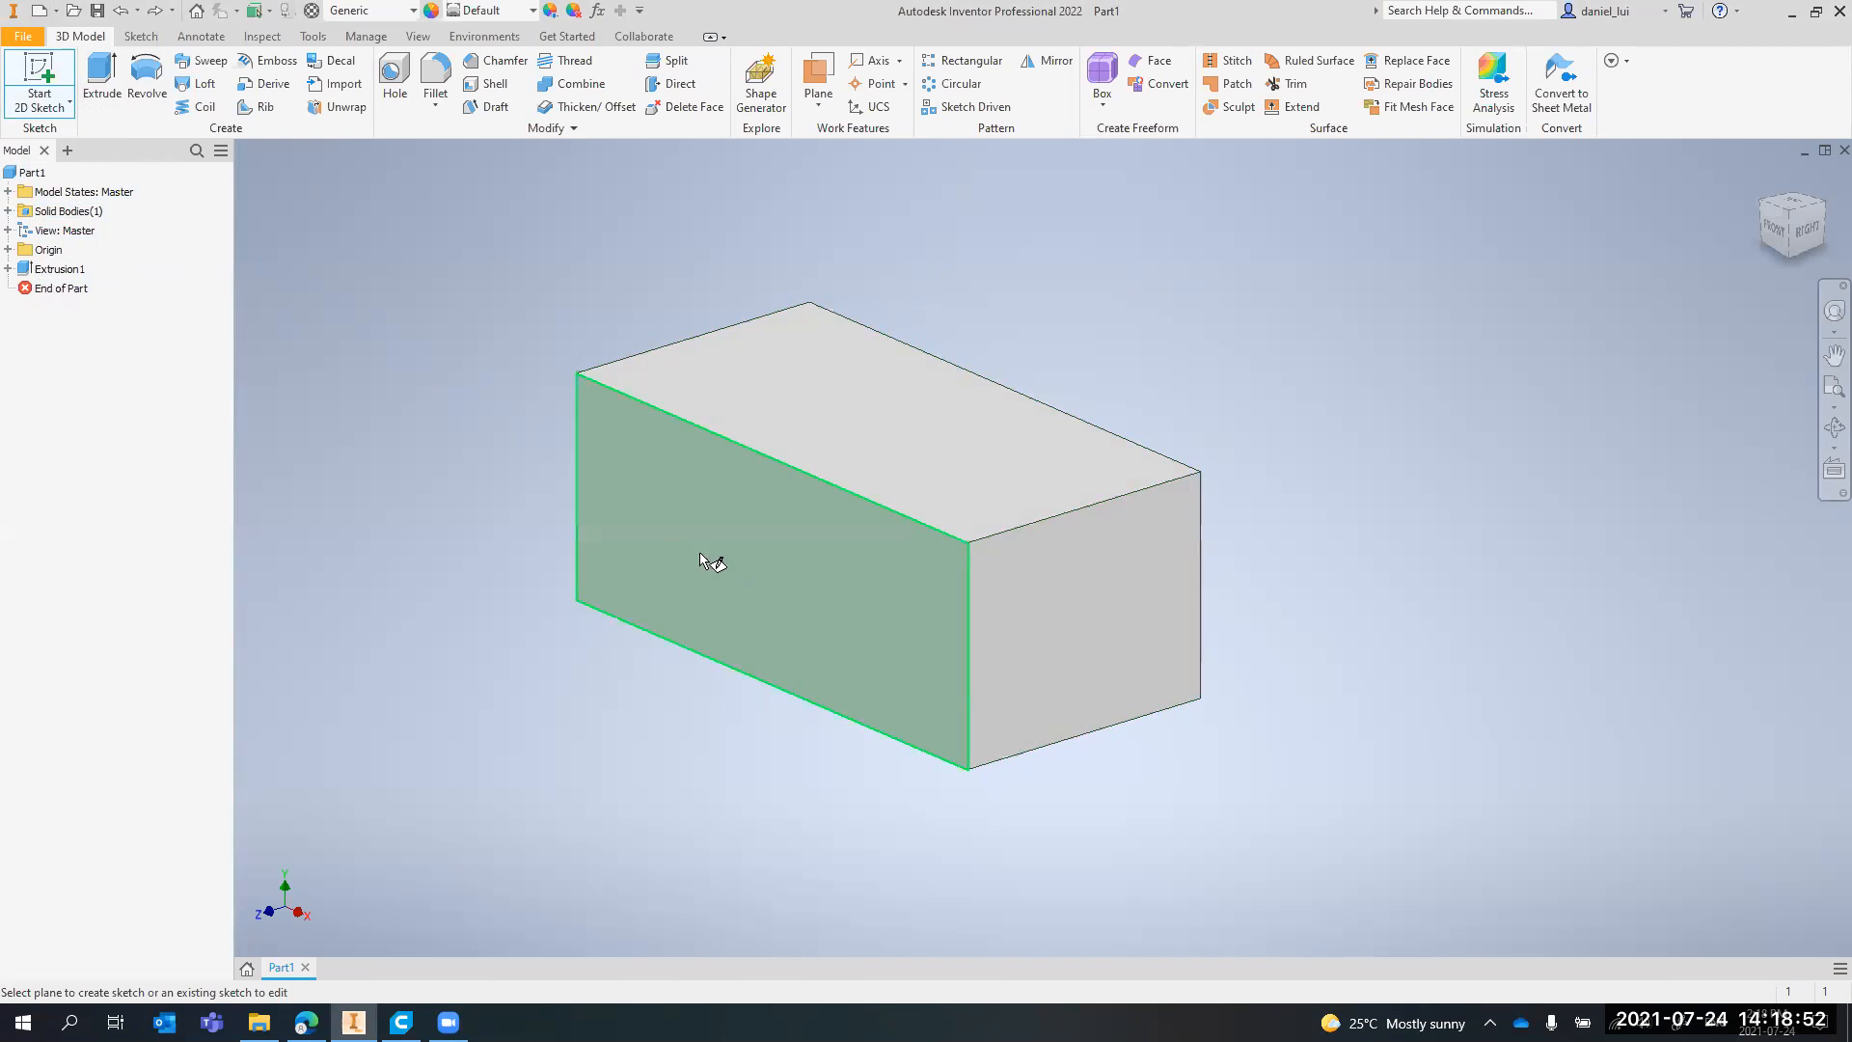
pyautogui.click(726, 546)
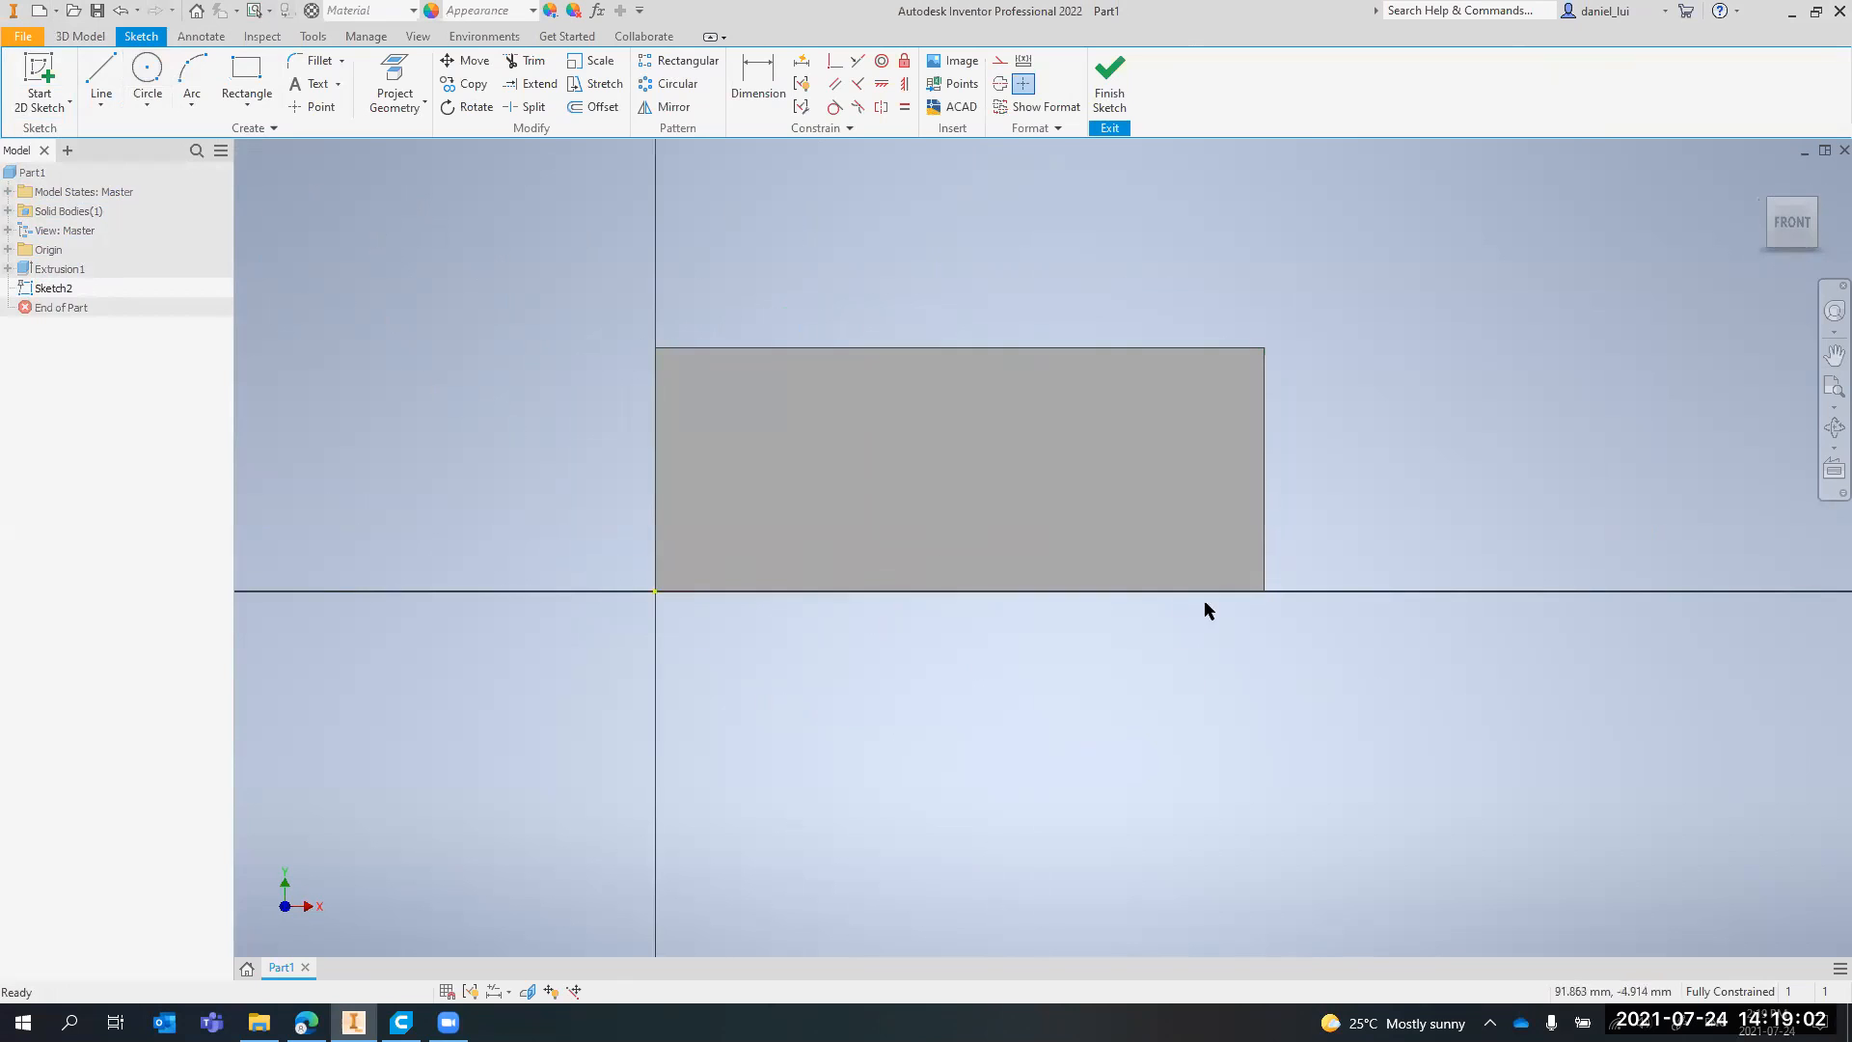
pyautogui.scroll(3, 748, 589)
pyautogui.scroll(-2, 704, 603)
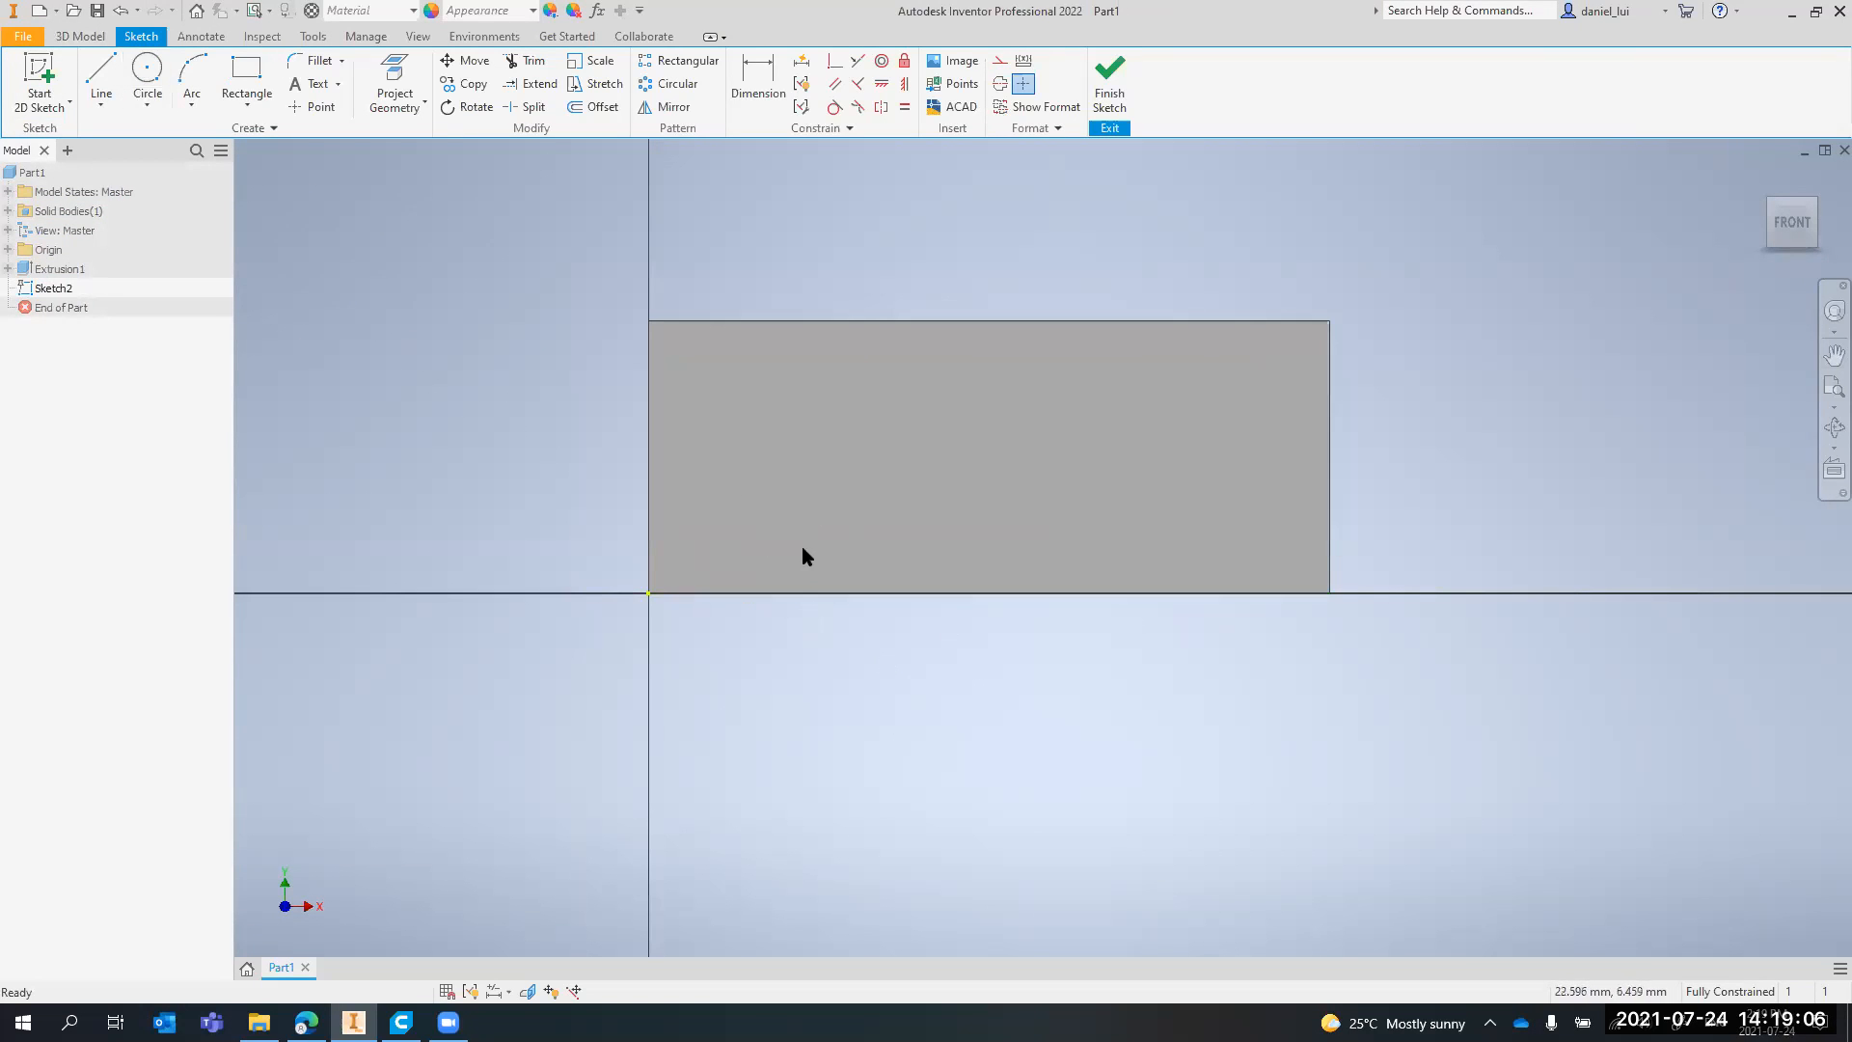
# Try to draw a vertical line up from the face's bottom edge with a value of 5 mm, and undo the result
pyautogui.click(146, 72)
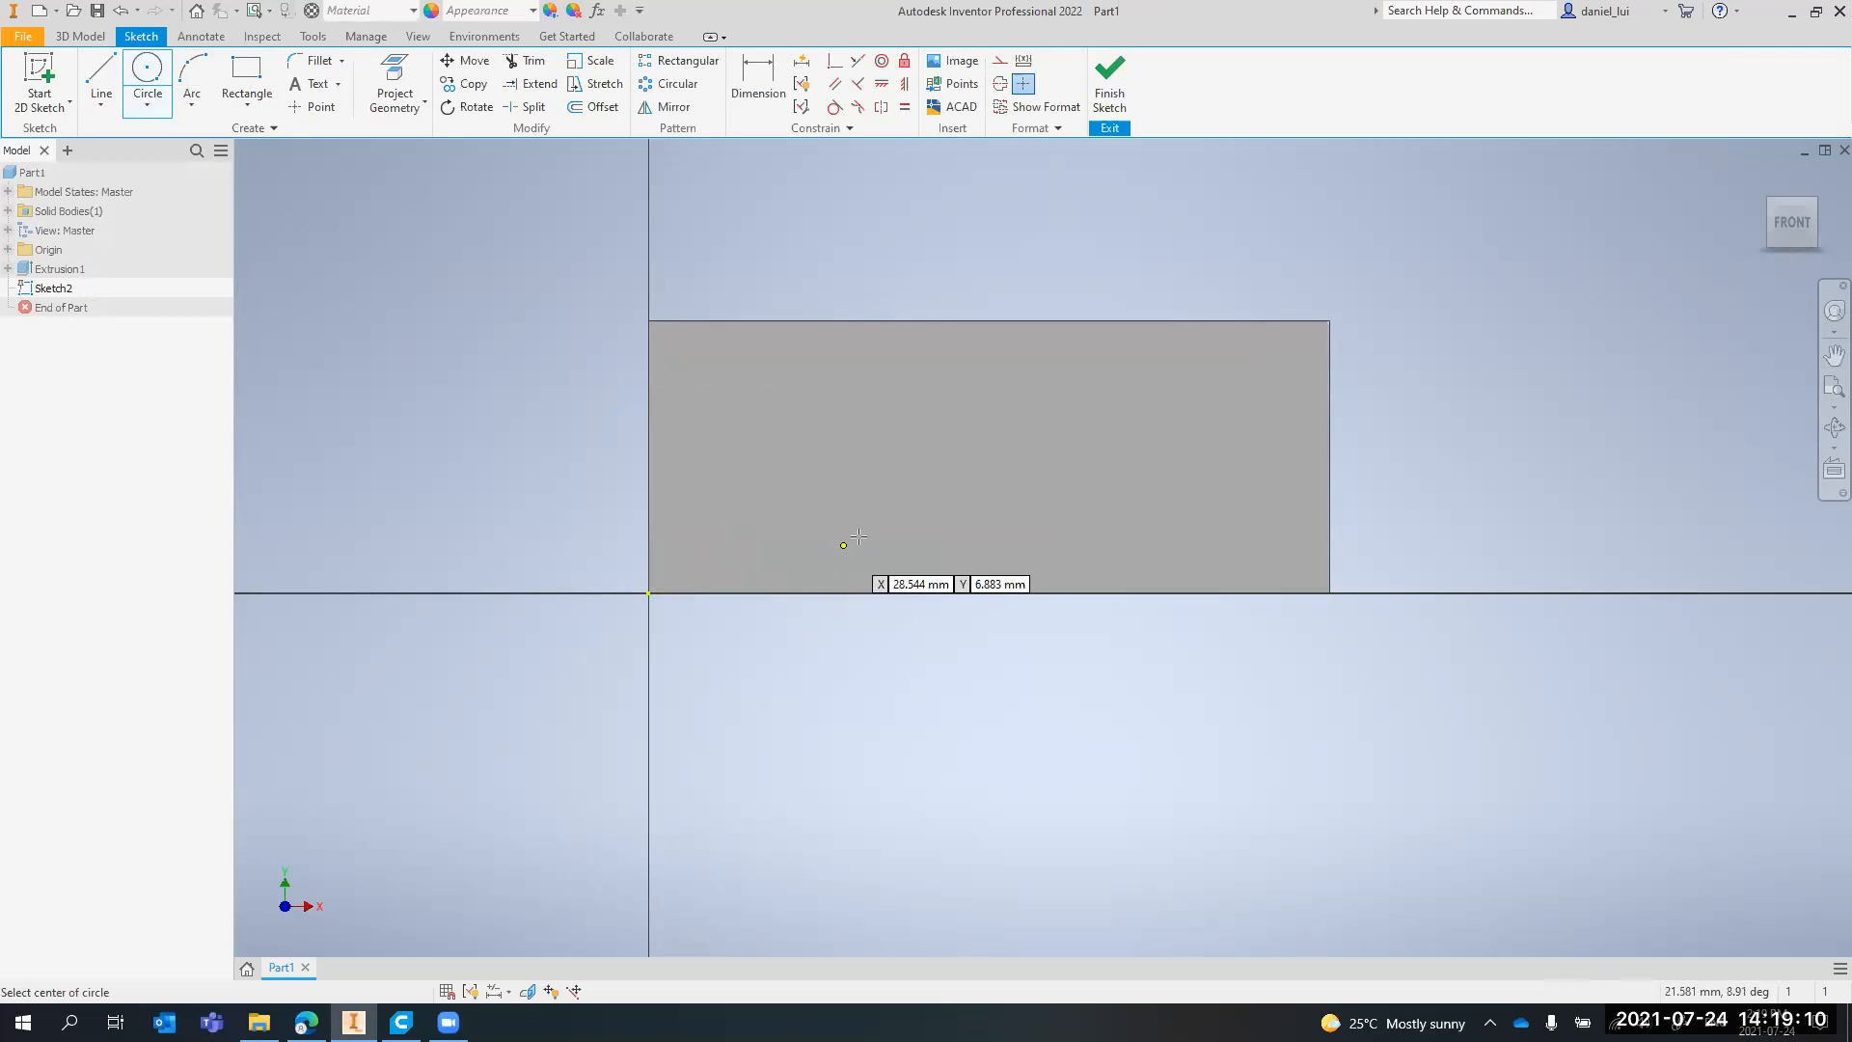
pyautogui.moveTo(857, 535); pyautogui.dragTo(785, 541, button='middle')
pyautogui.click(98, 81)
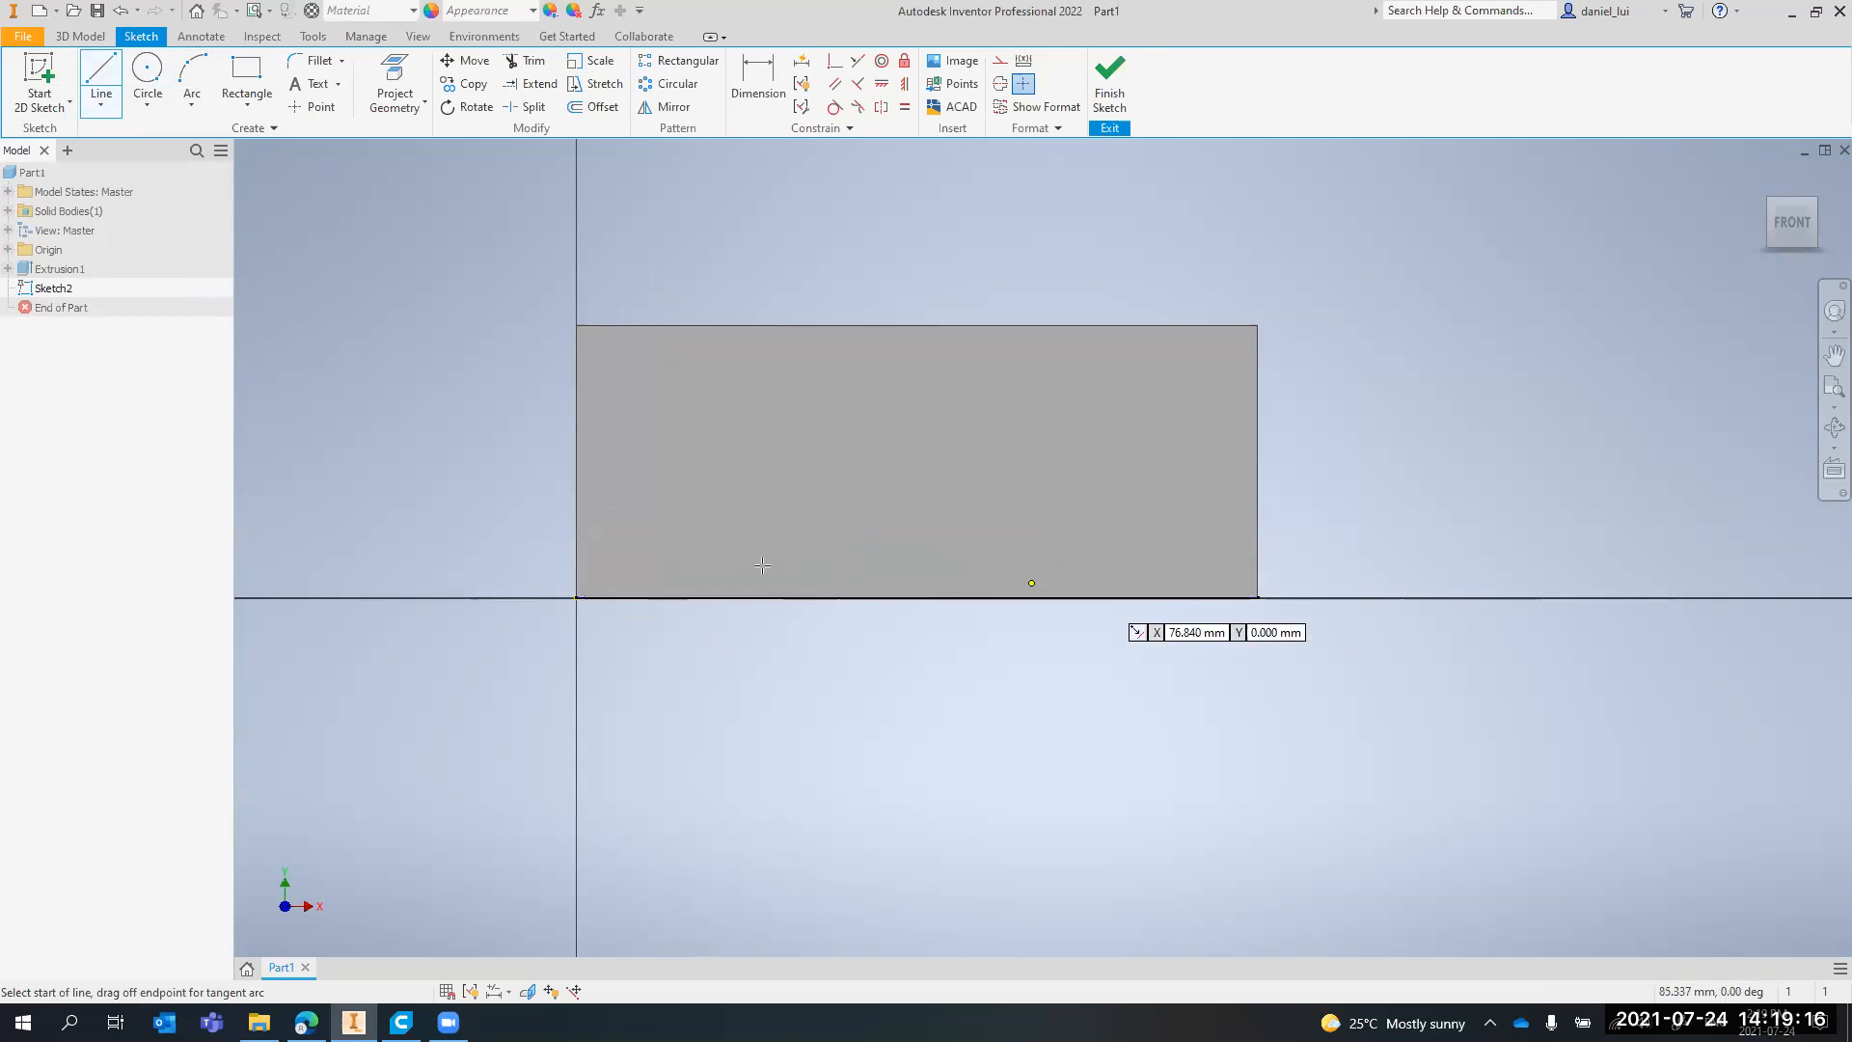
pyautogui.scroll(3, 579, 597)
pyautogui.scroll(-2, 1323, 526)
pyautogui.moveTo(1323, 485); pyautogui.dragTo(1123, 550, button='middle')
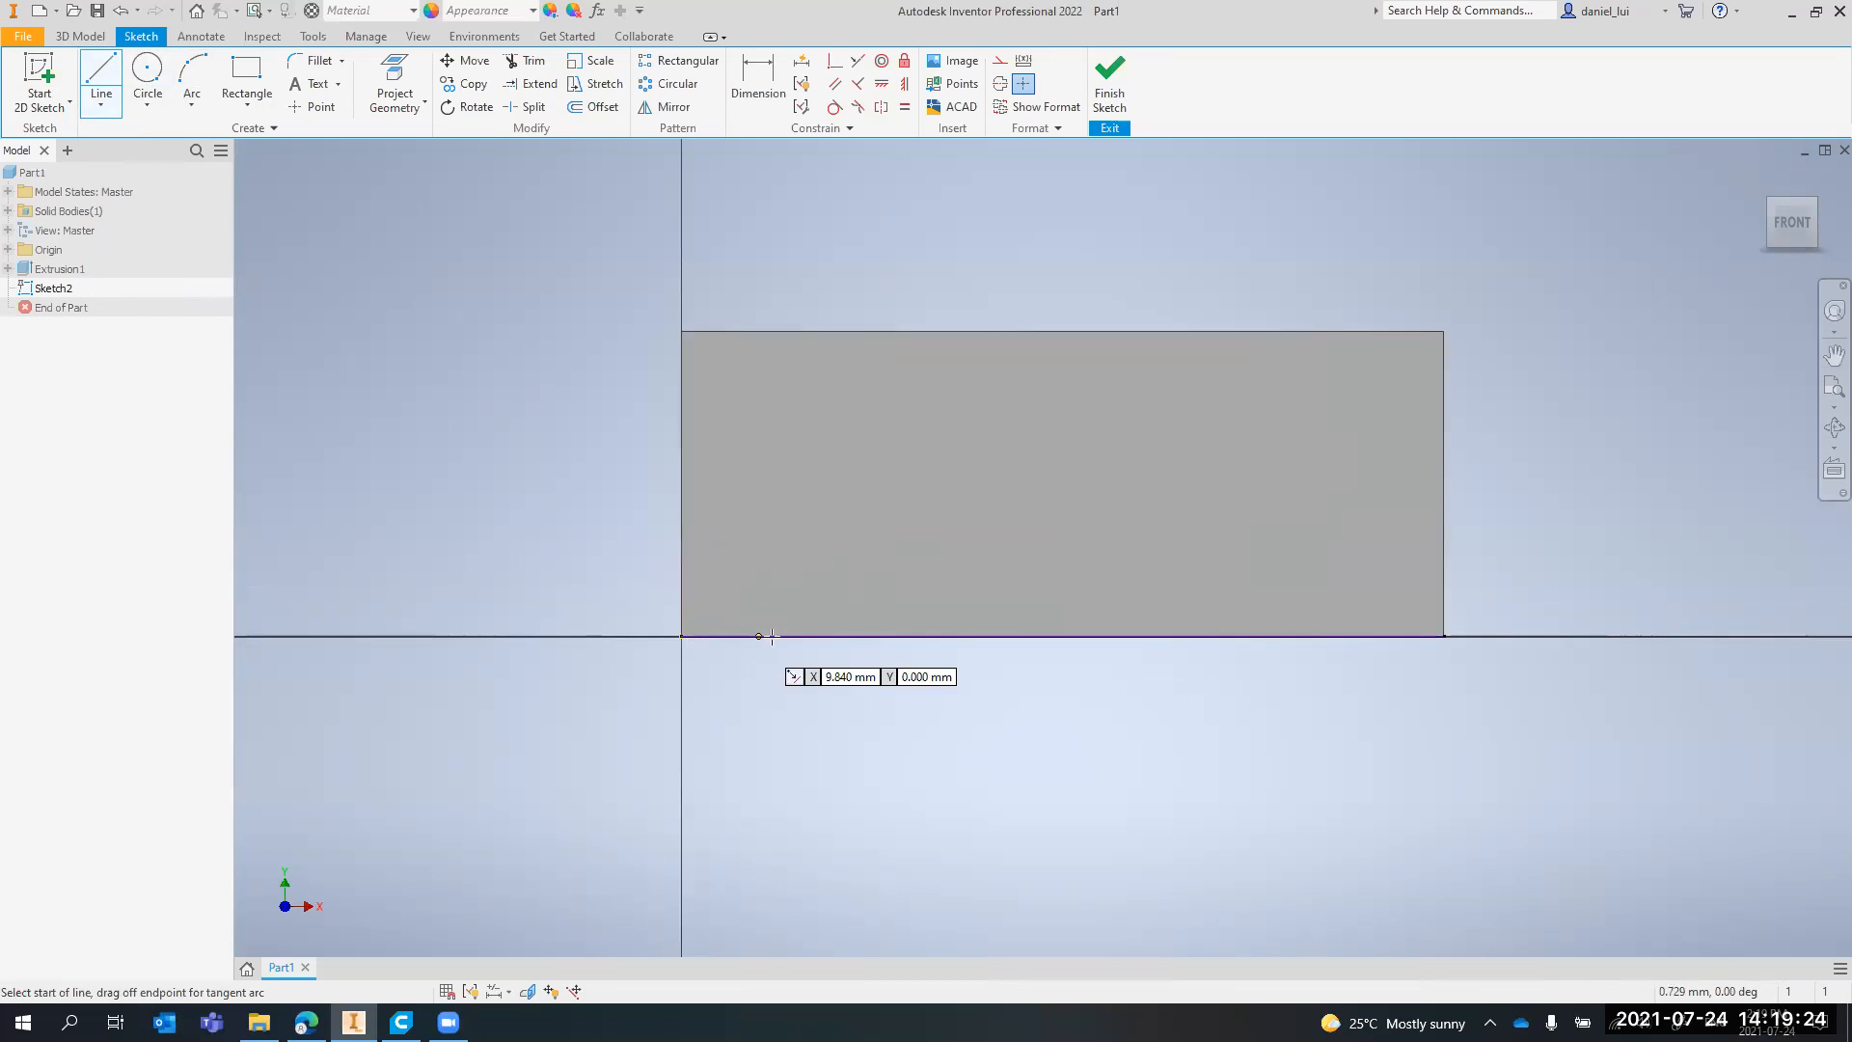
pyautogui.click(859, 636)
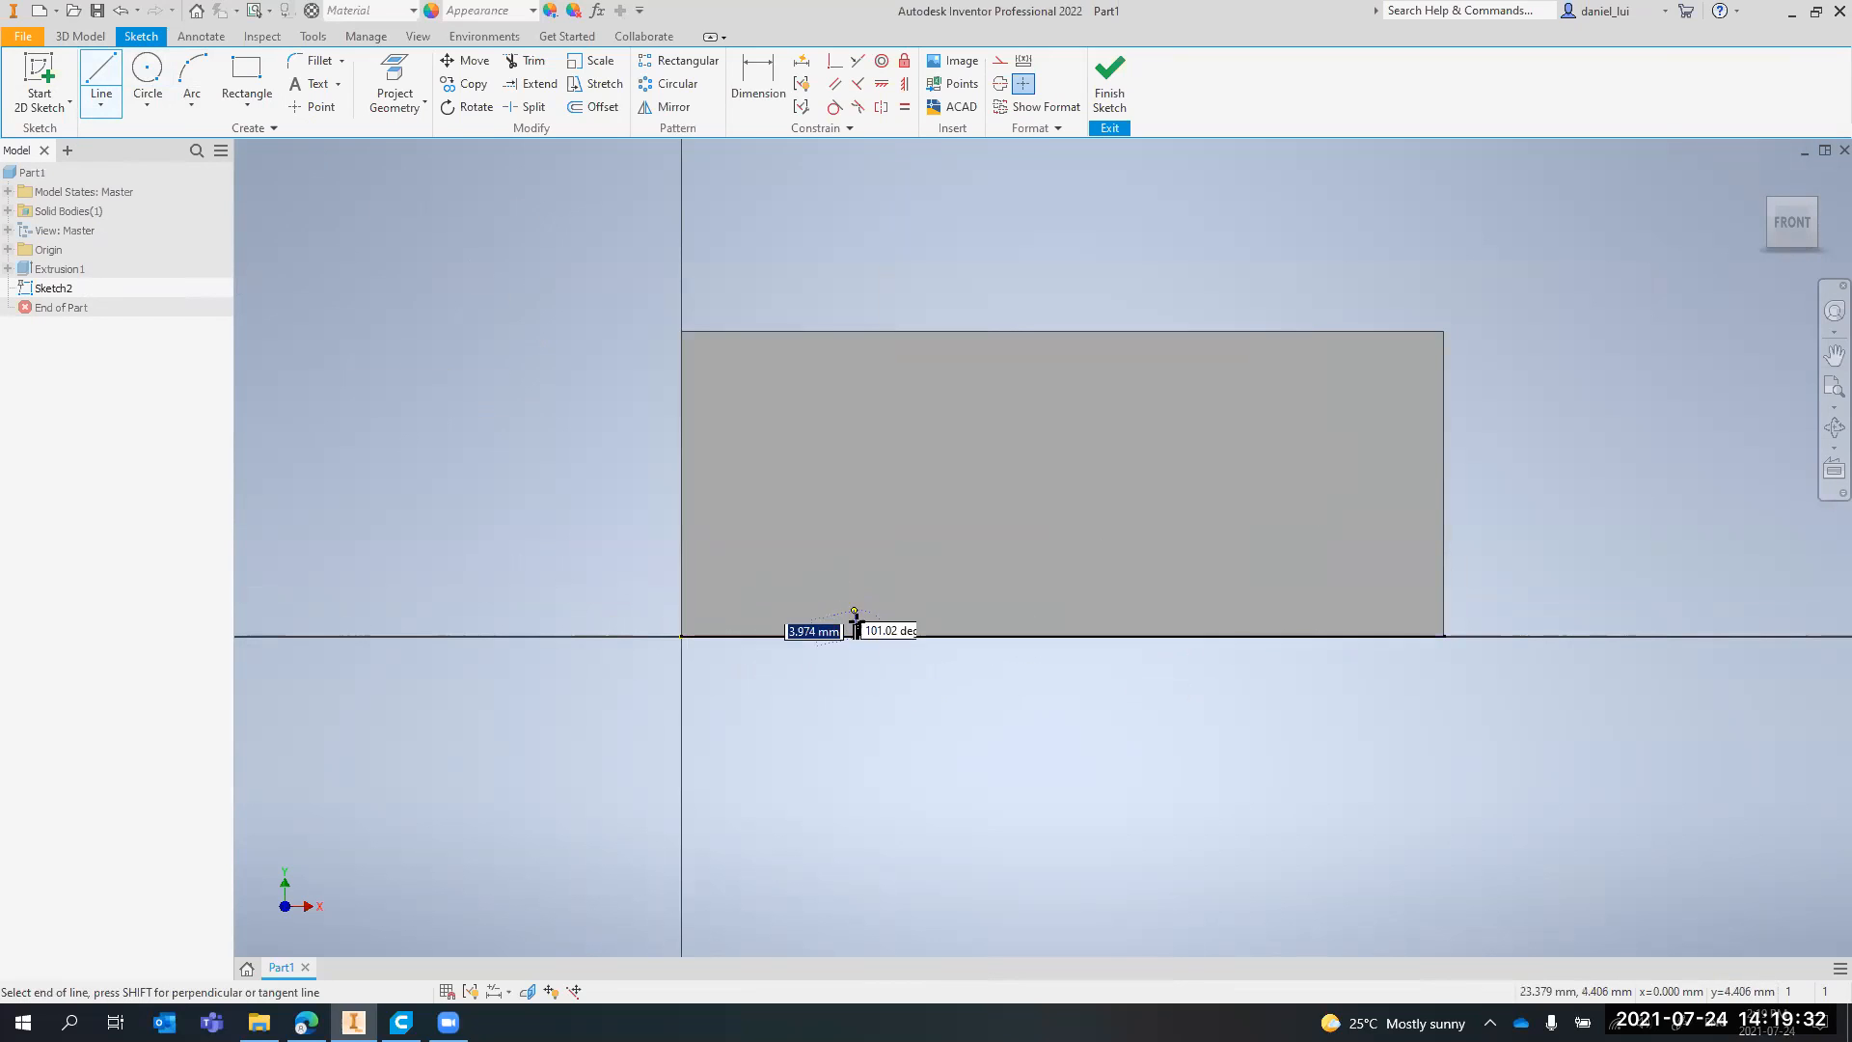
pyautogui.scroll(2, 857, 627)
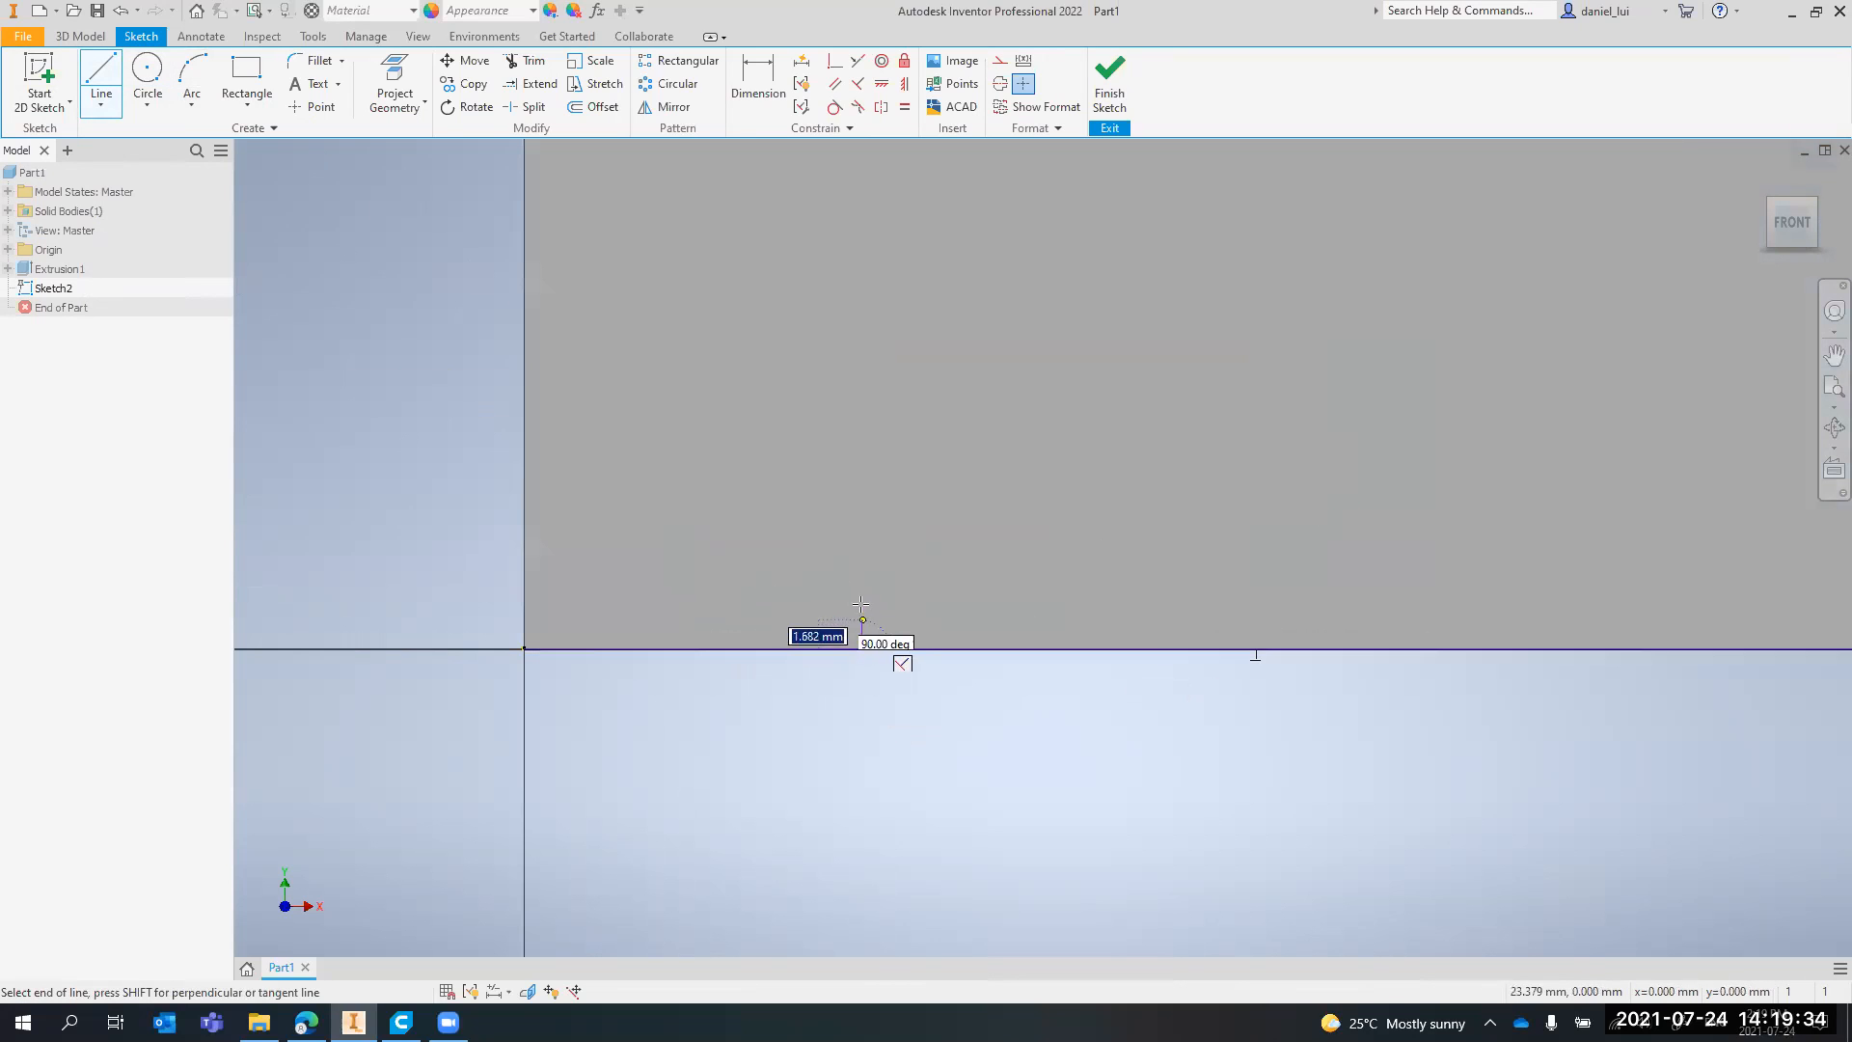
pyautogui.write('5')
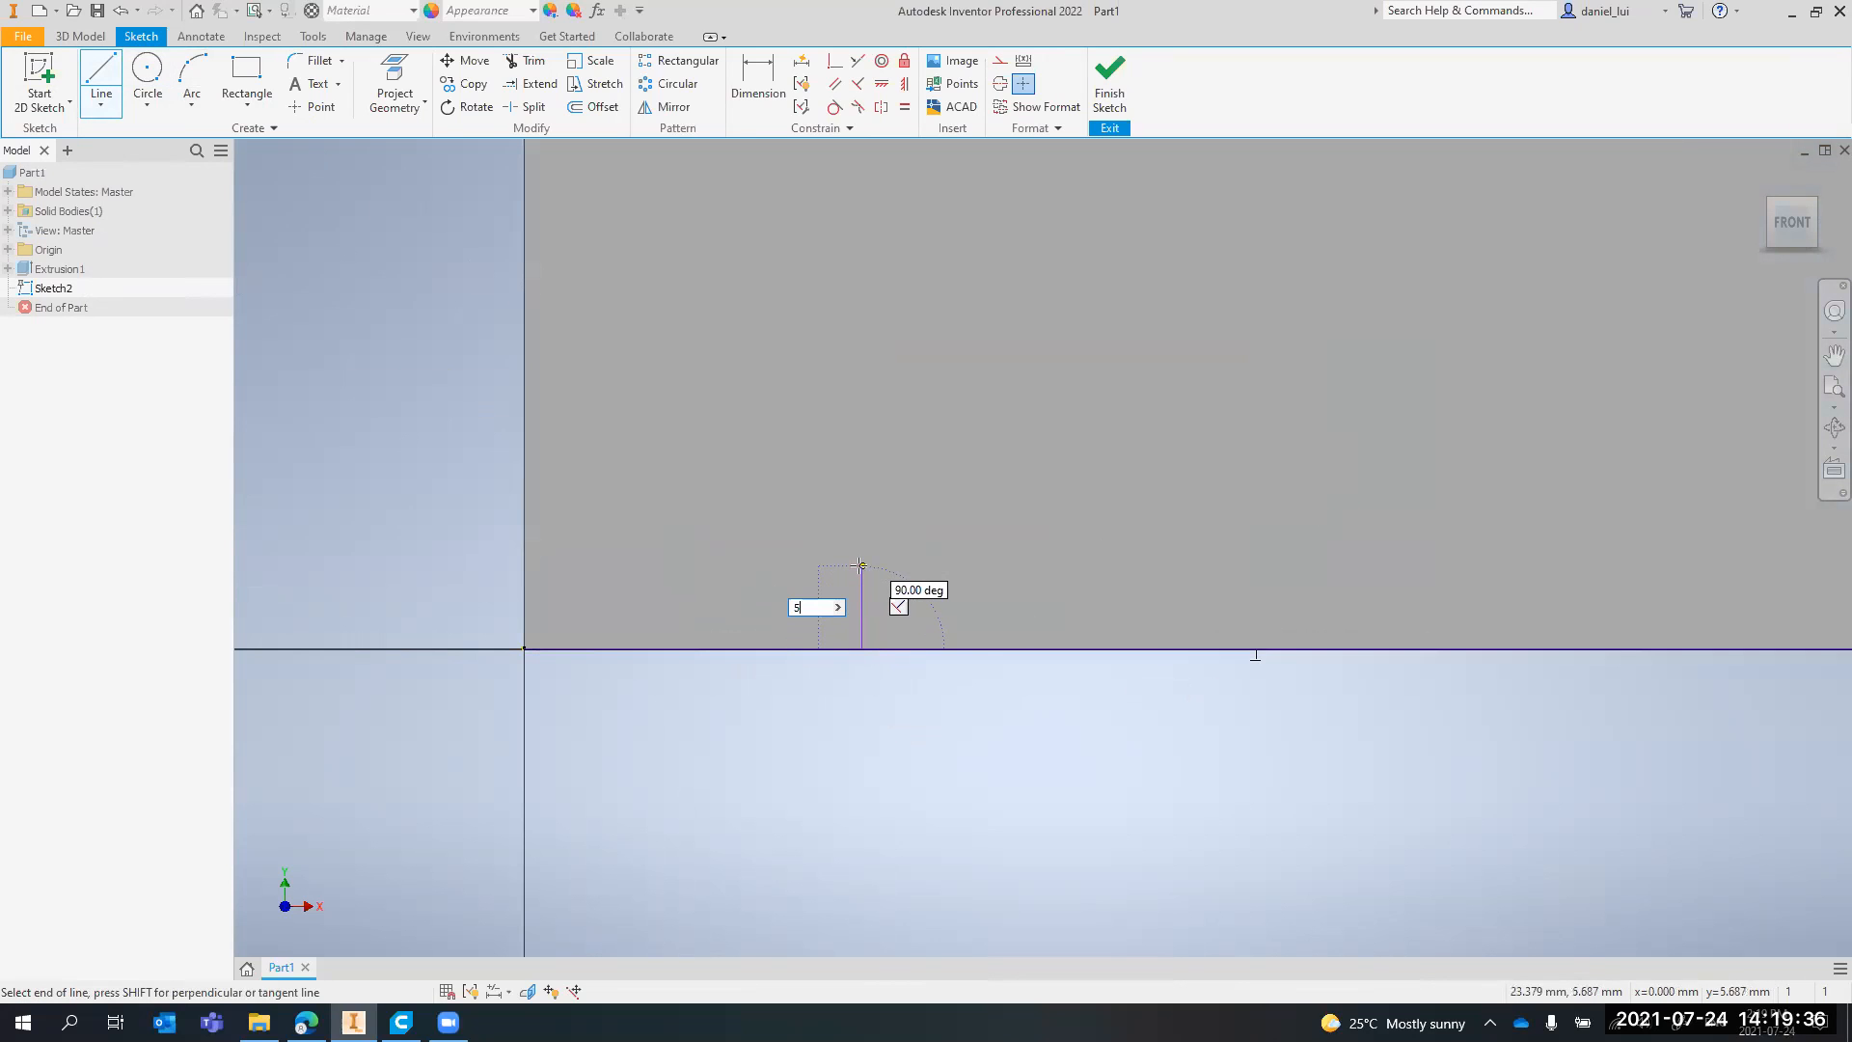
pyautogui.press('Return')
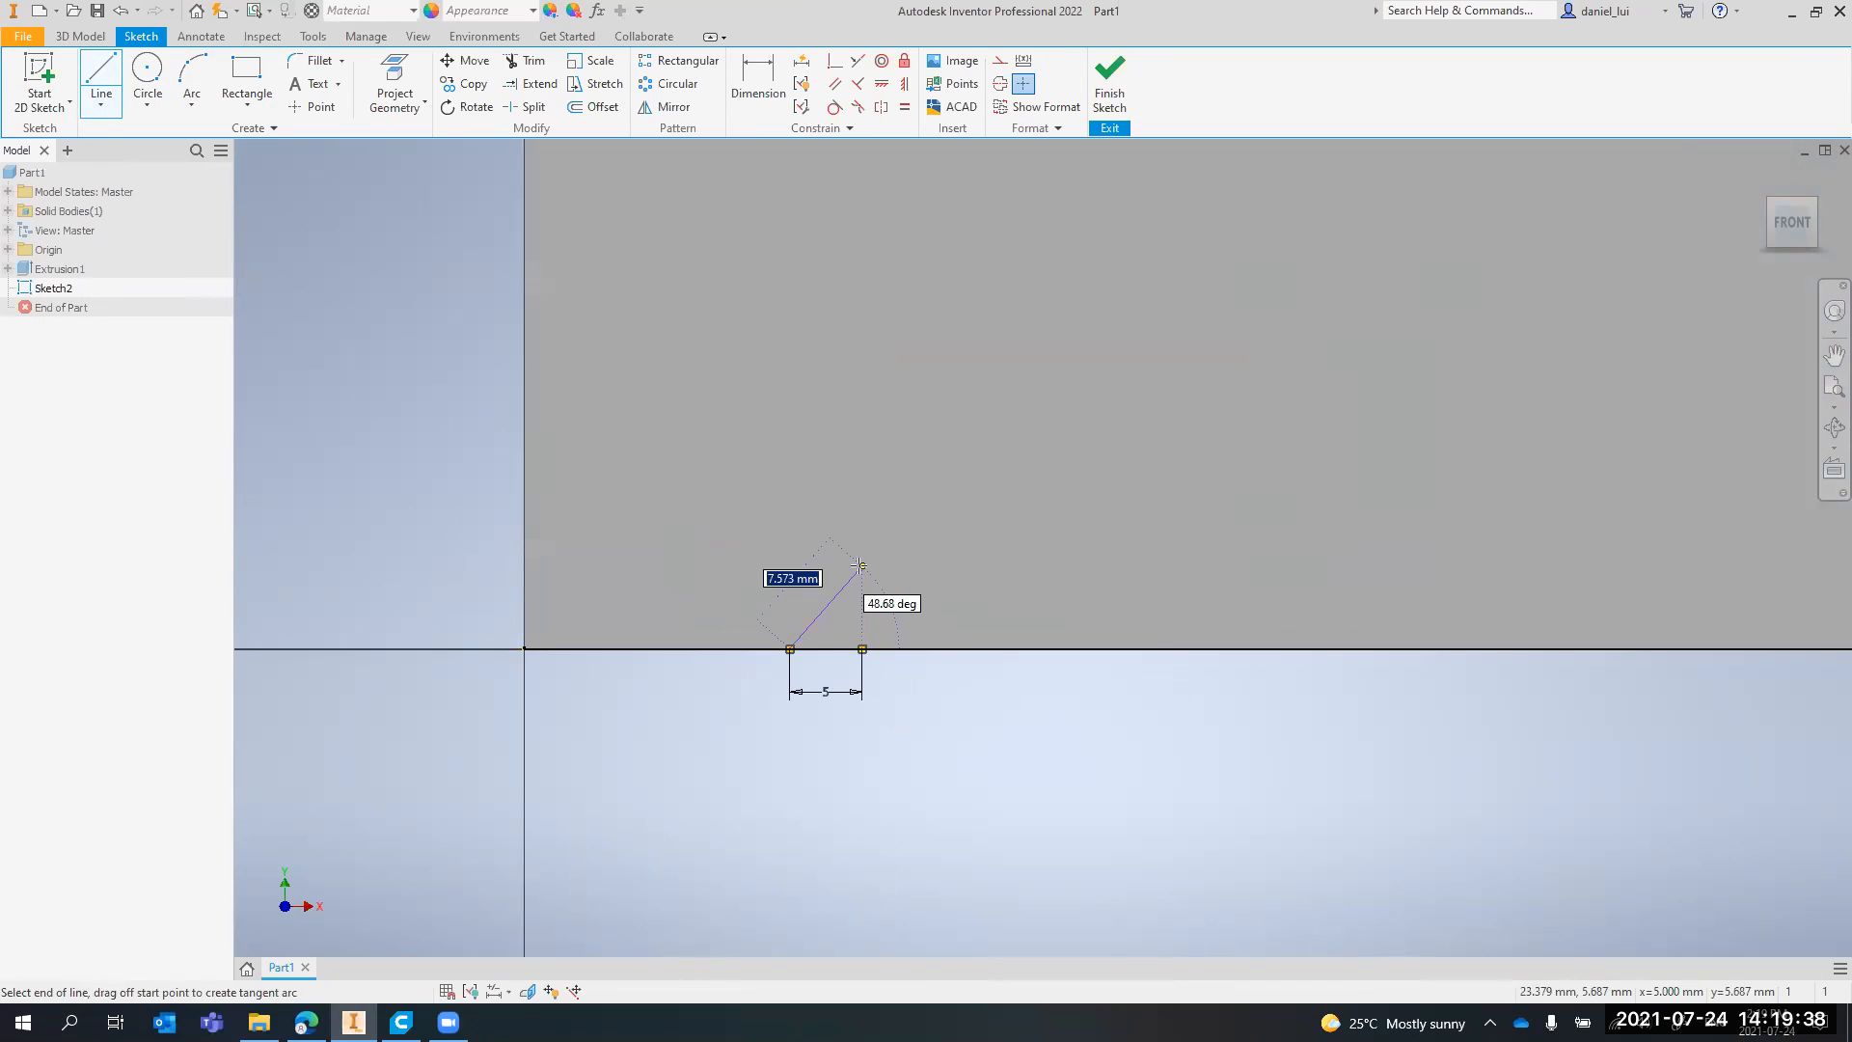
pyautogui.press('Escape')
pyautogui.hotkey('ctrl', 'z')
# Retry the 5 mm vertical line from another point on the bottom edge and undo this attempt as well
pyautogui.click(102, 77)
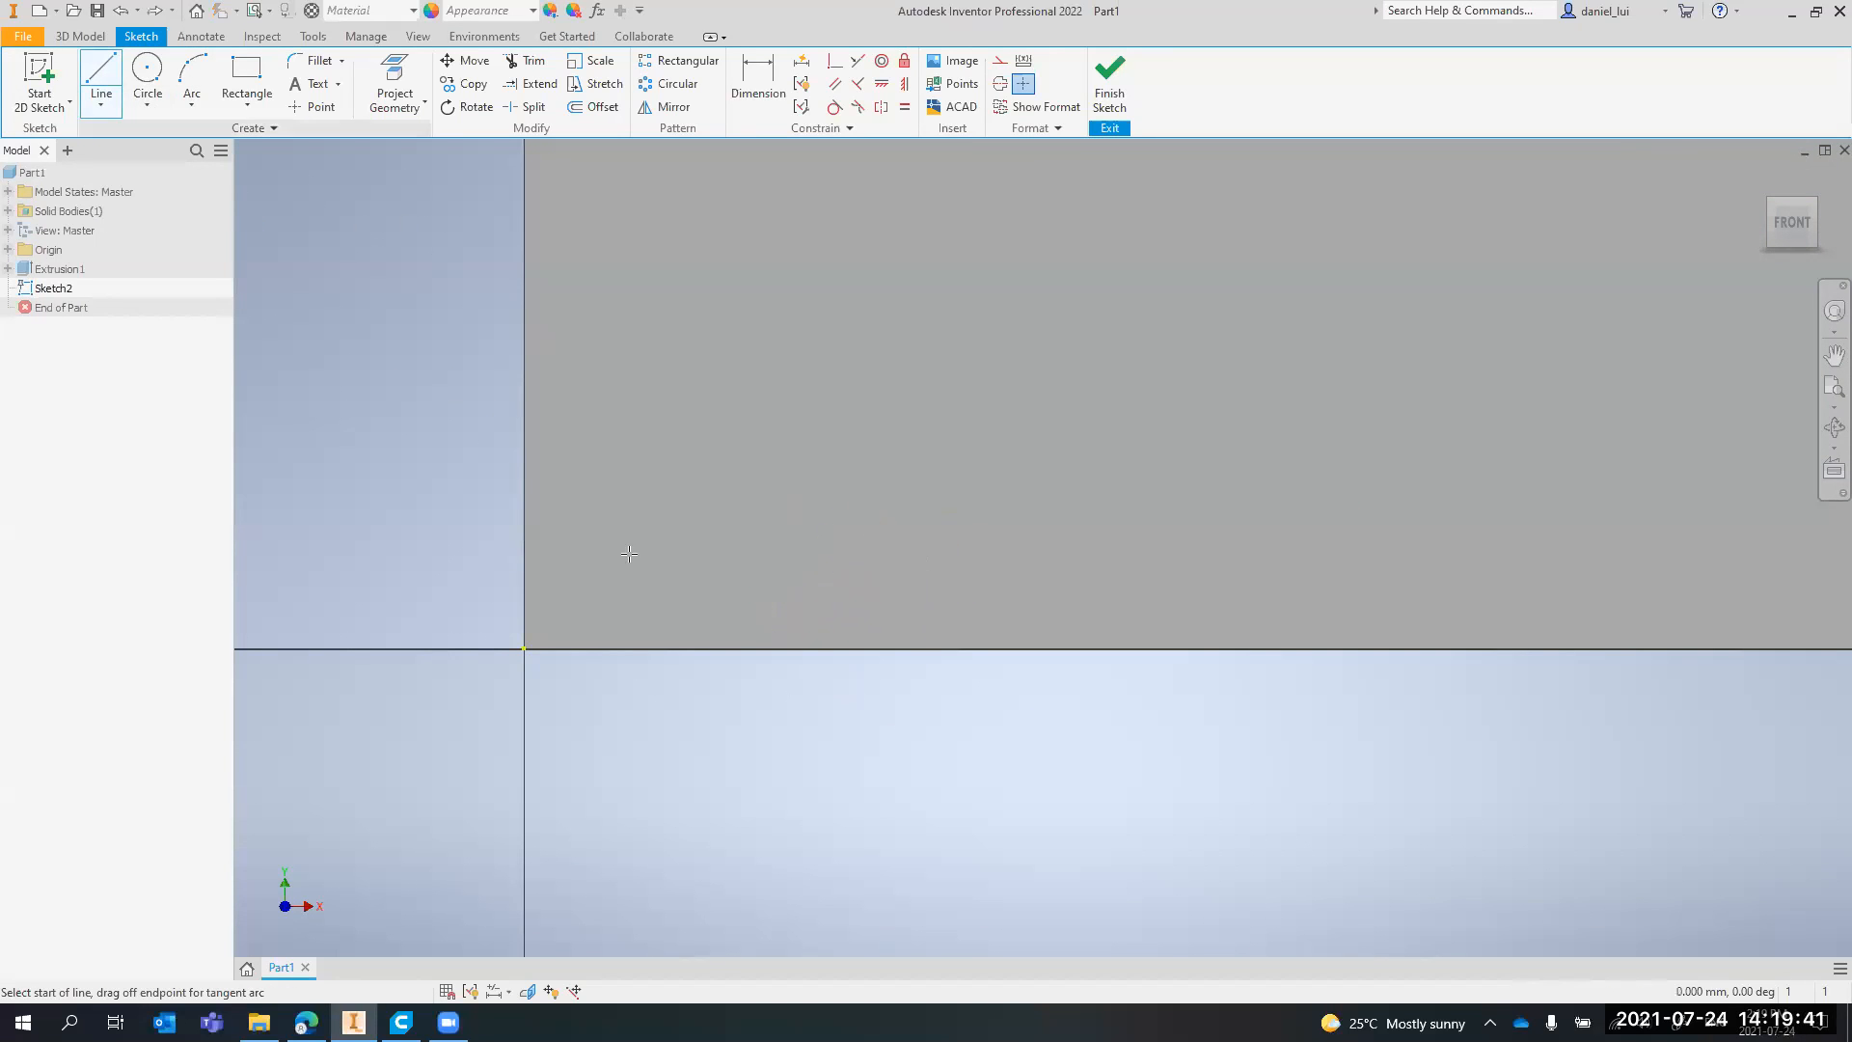
pyautogui.click(852, 648)
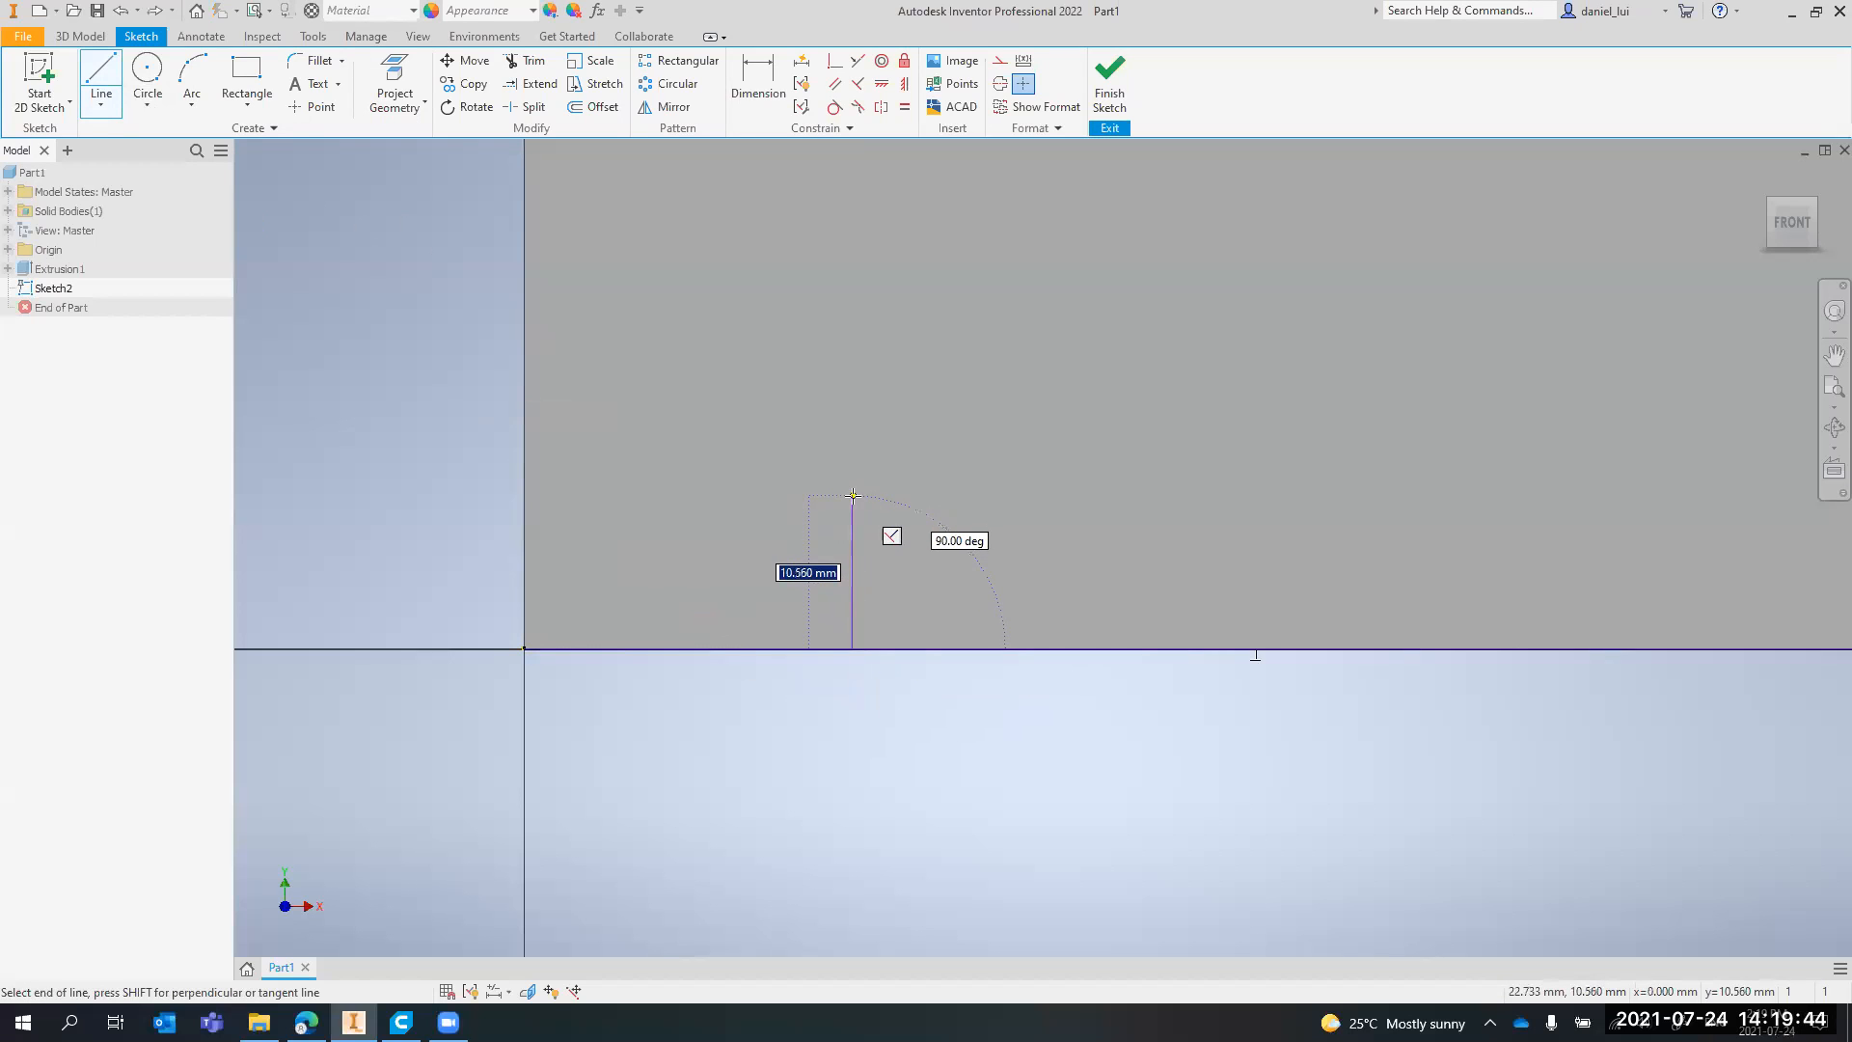
pyautogui.write('5')
pyautogui.press('Return')
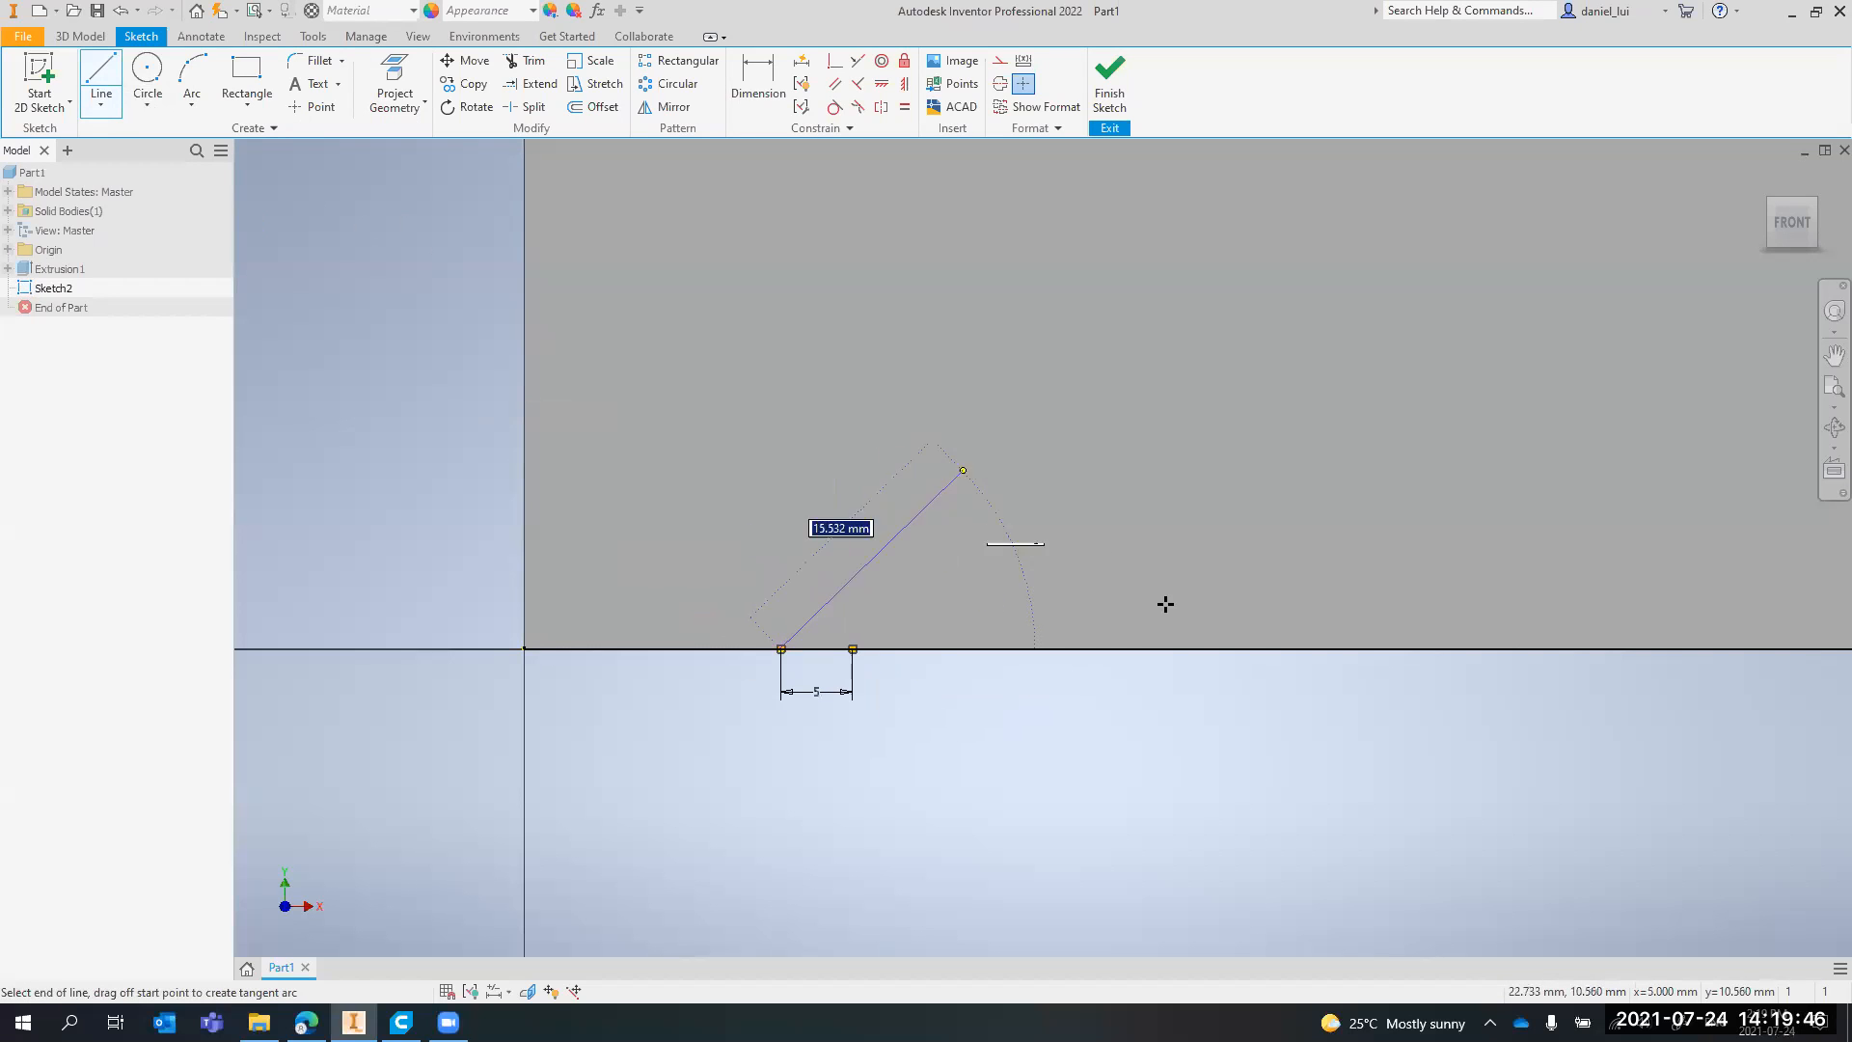
pyautogui.press('Escape')
pyautogui.hotkey('ctrl', 'z')
# Draw a vertical line about 5 mm long up from the face's bottom edge, about 21 mm from the left corner
pyautogui.click(100, 82)
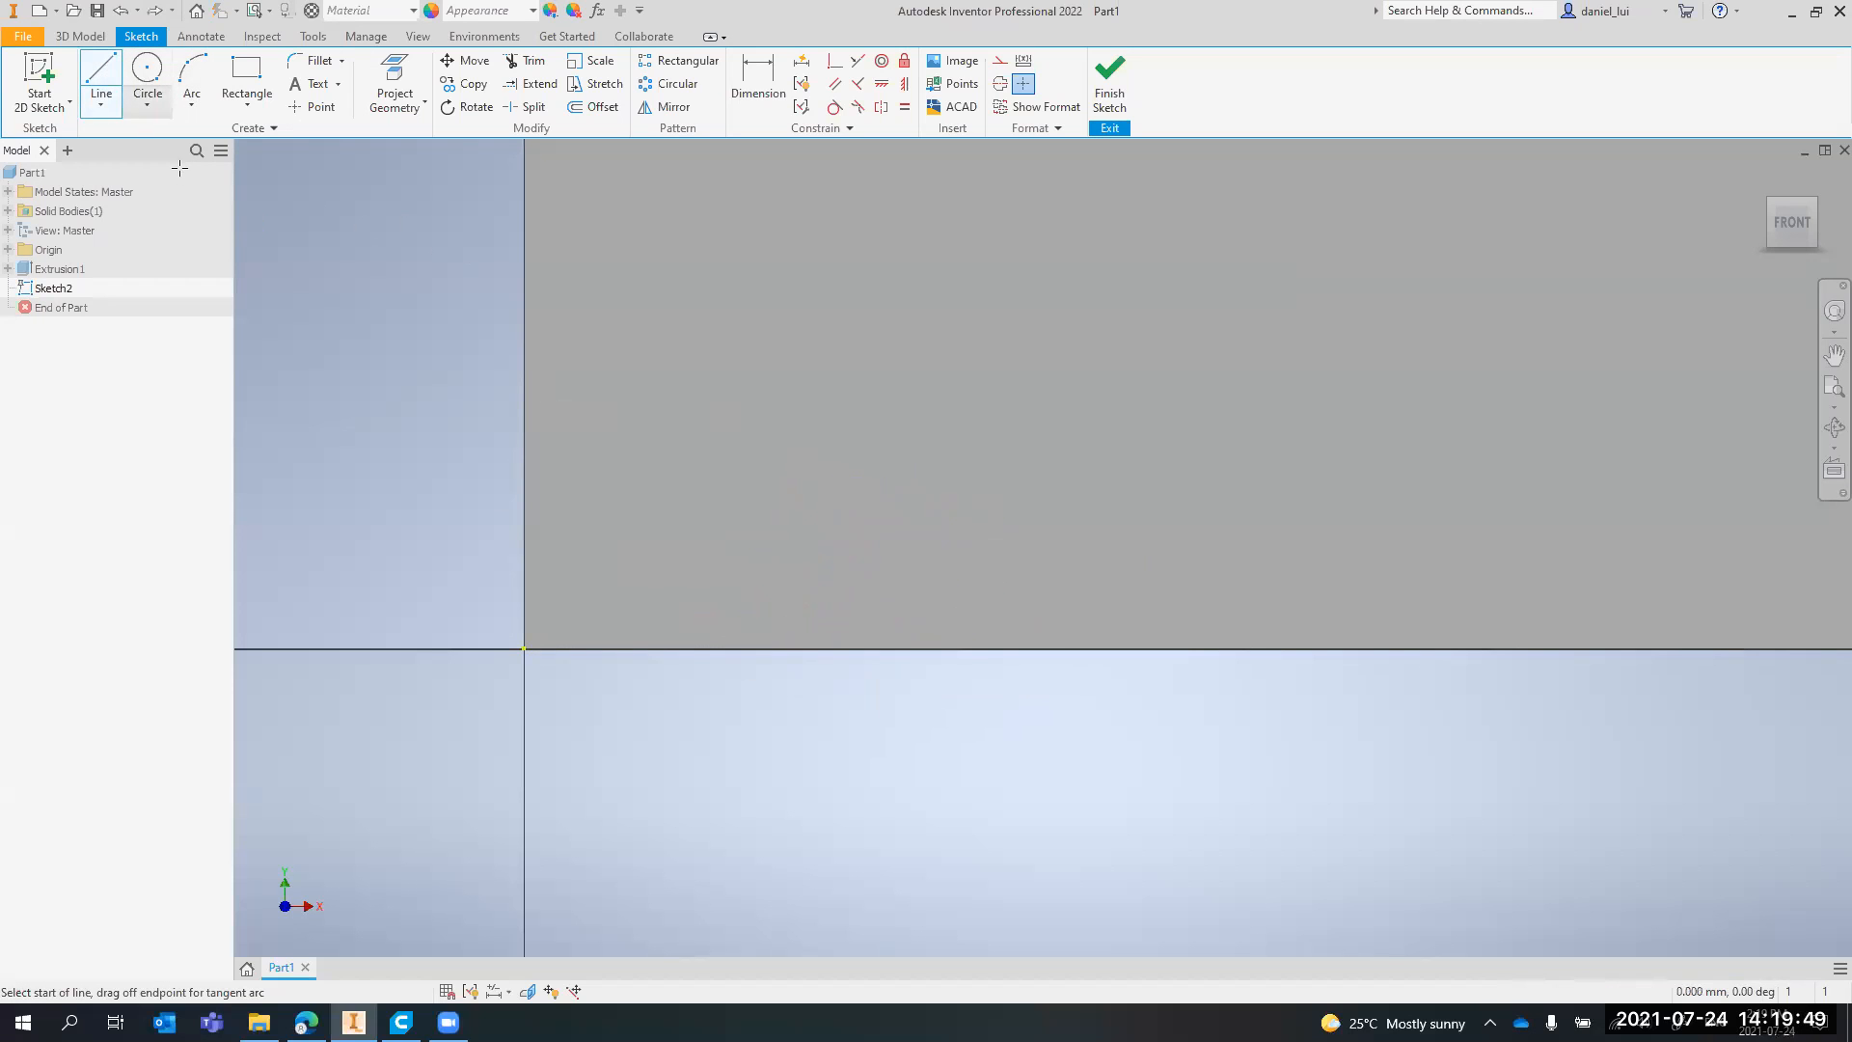
pyautogui.click(524, 648)
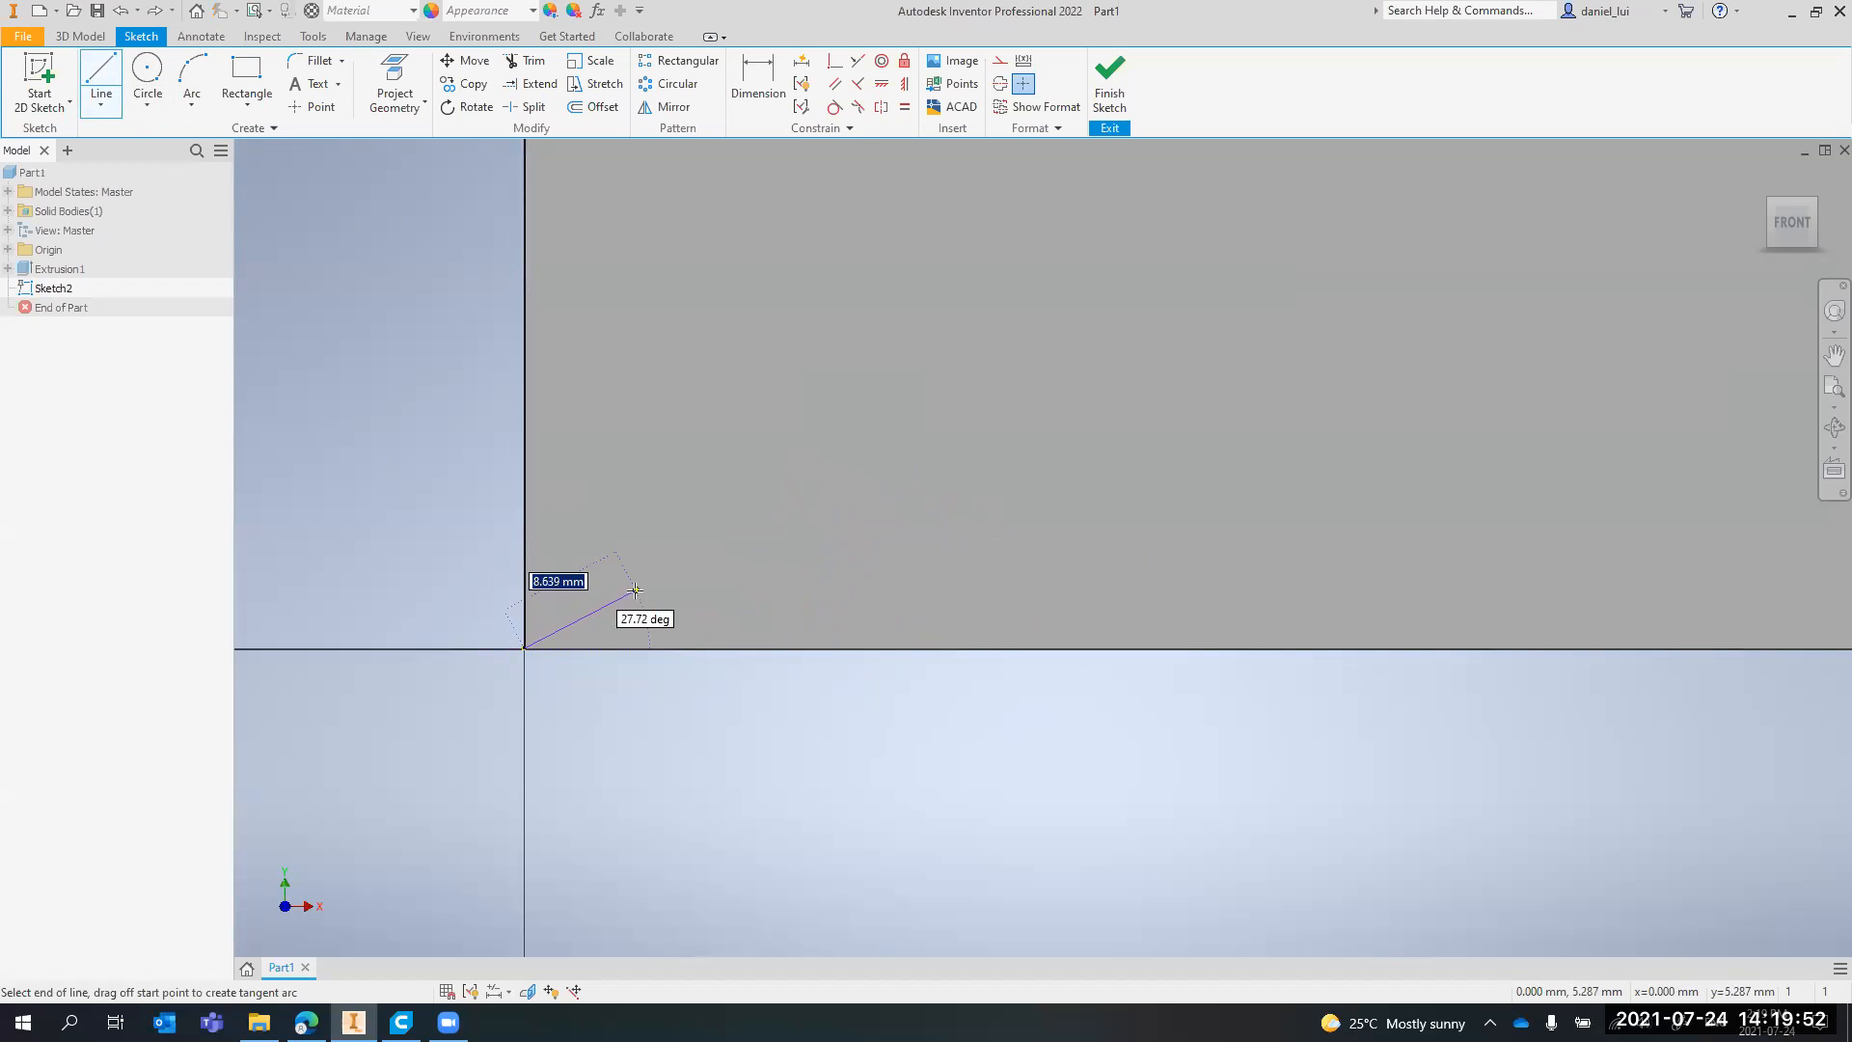
pyautogui.click(831, 649)
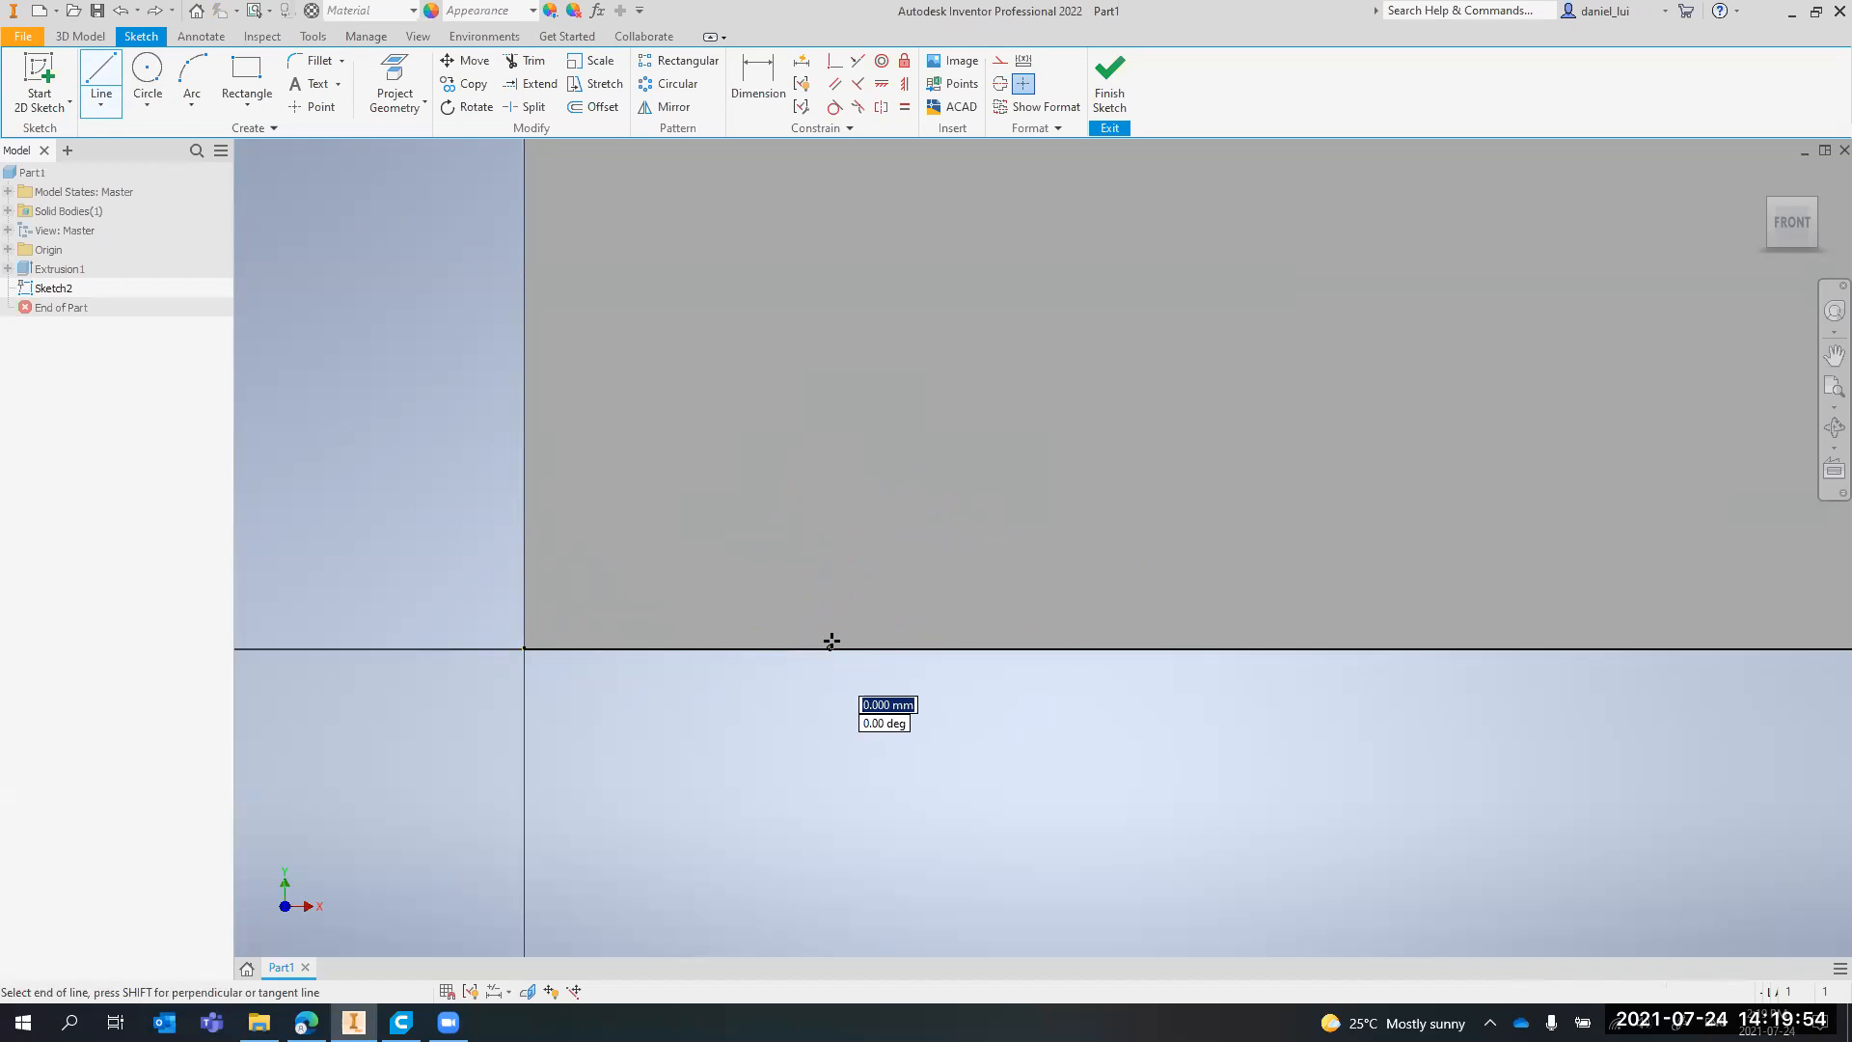
pyautogui.click(829, 576)
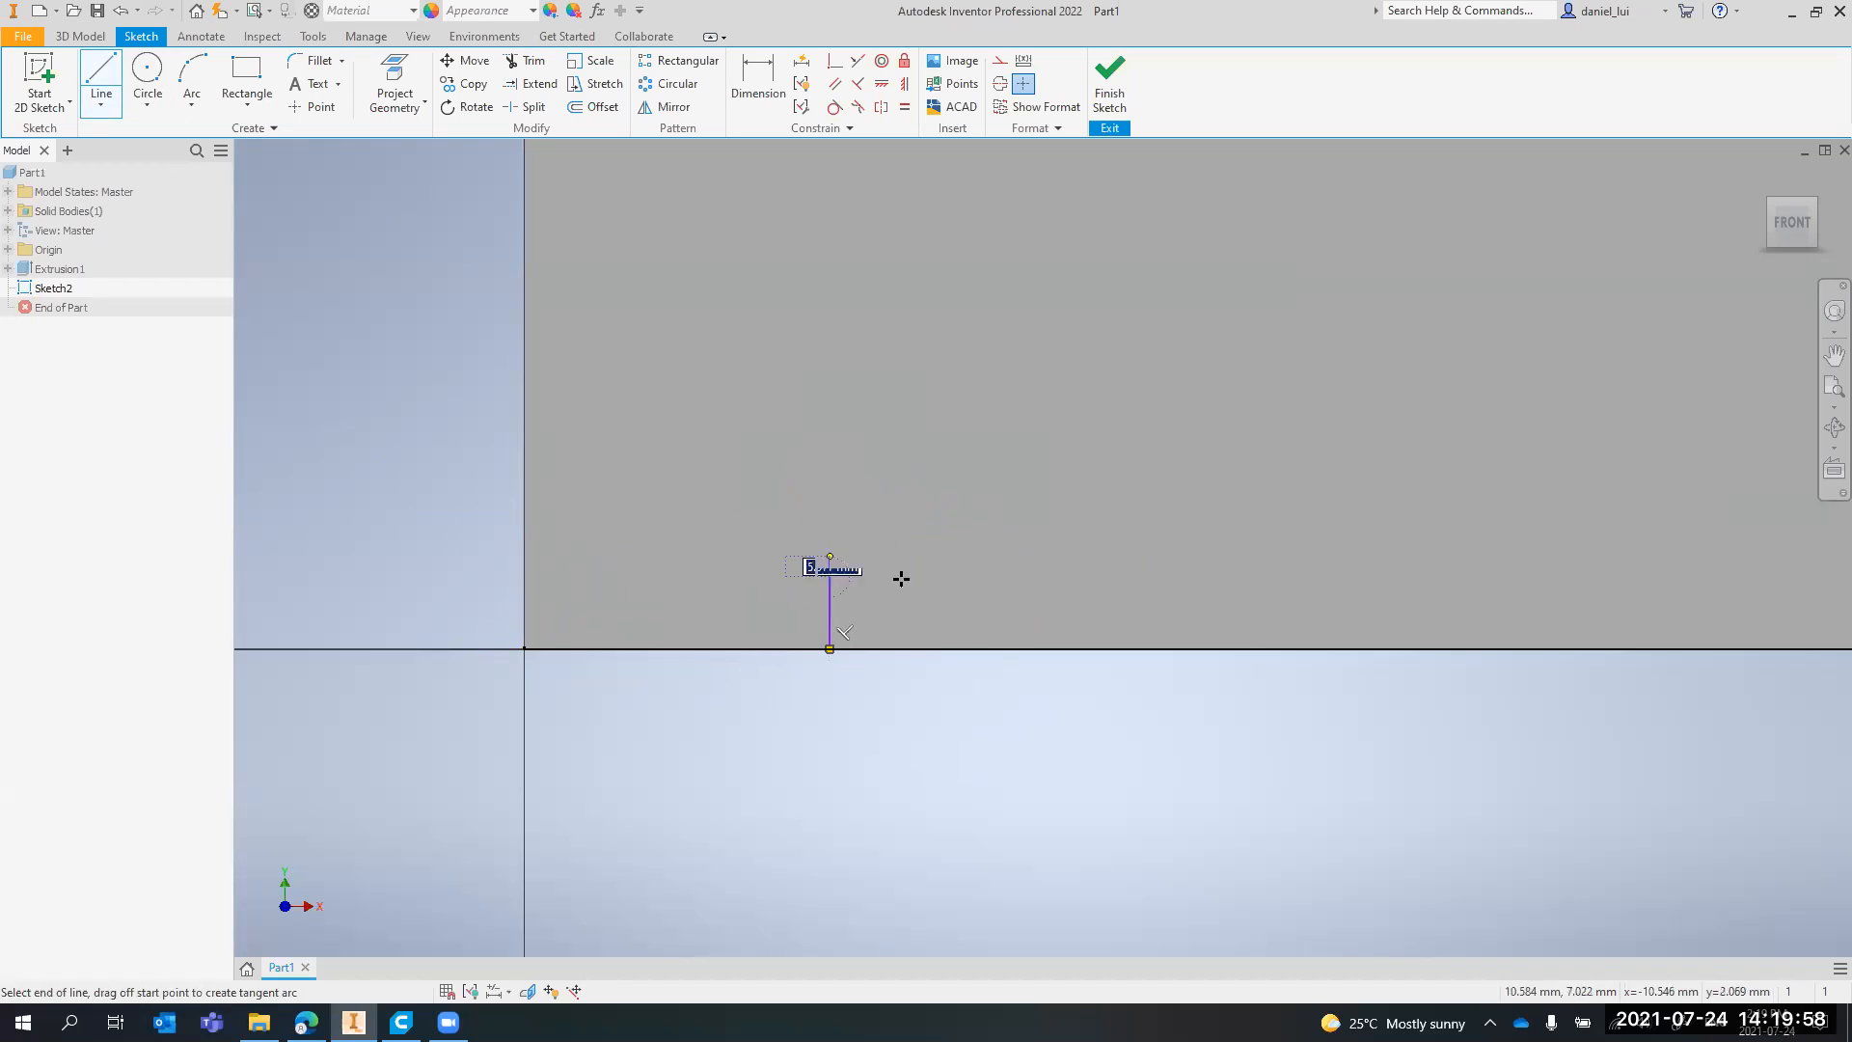
pyautogui.press('Escape')
pyautogui.moveTo(815, 474); pyautogui.dragTo(806, 631, button='middle')
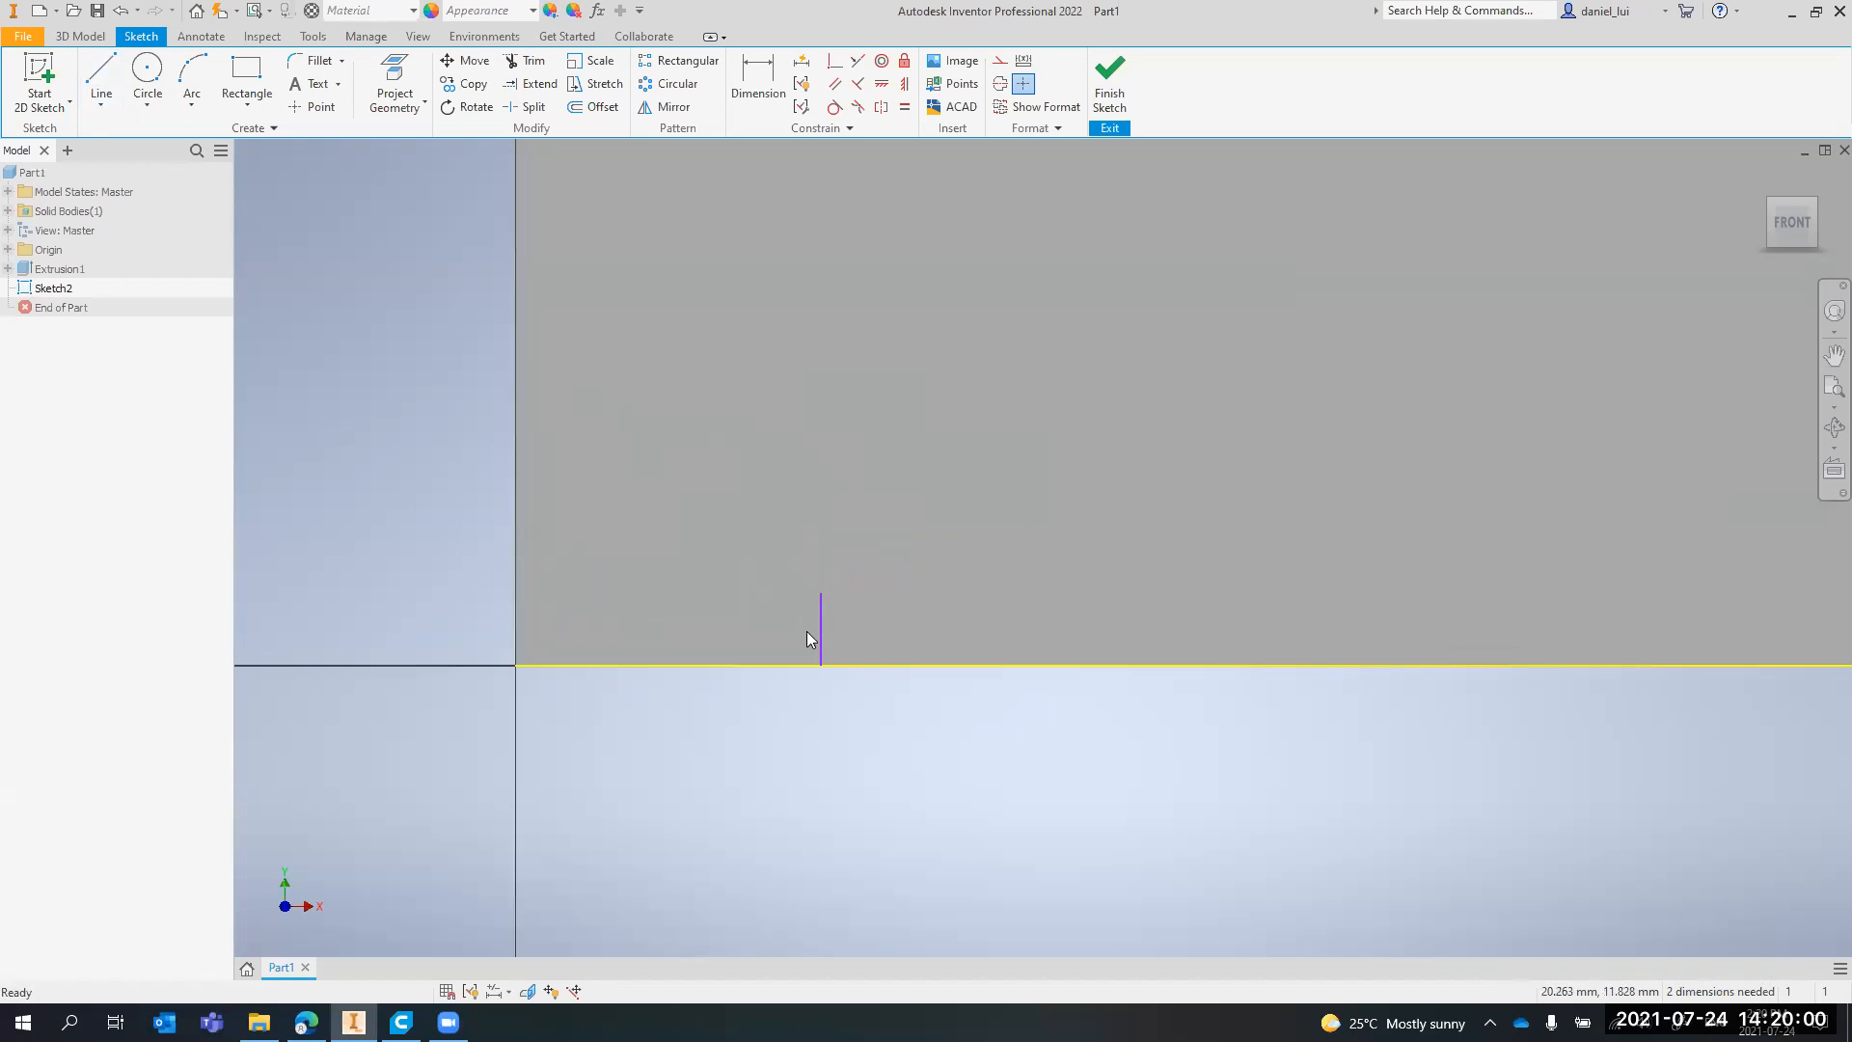
pyautogui.scroll(3, 772, 252)
pyautogui.scroll(-4, 779, 260)
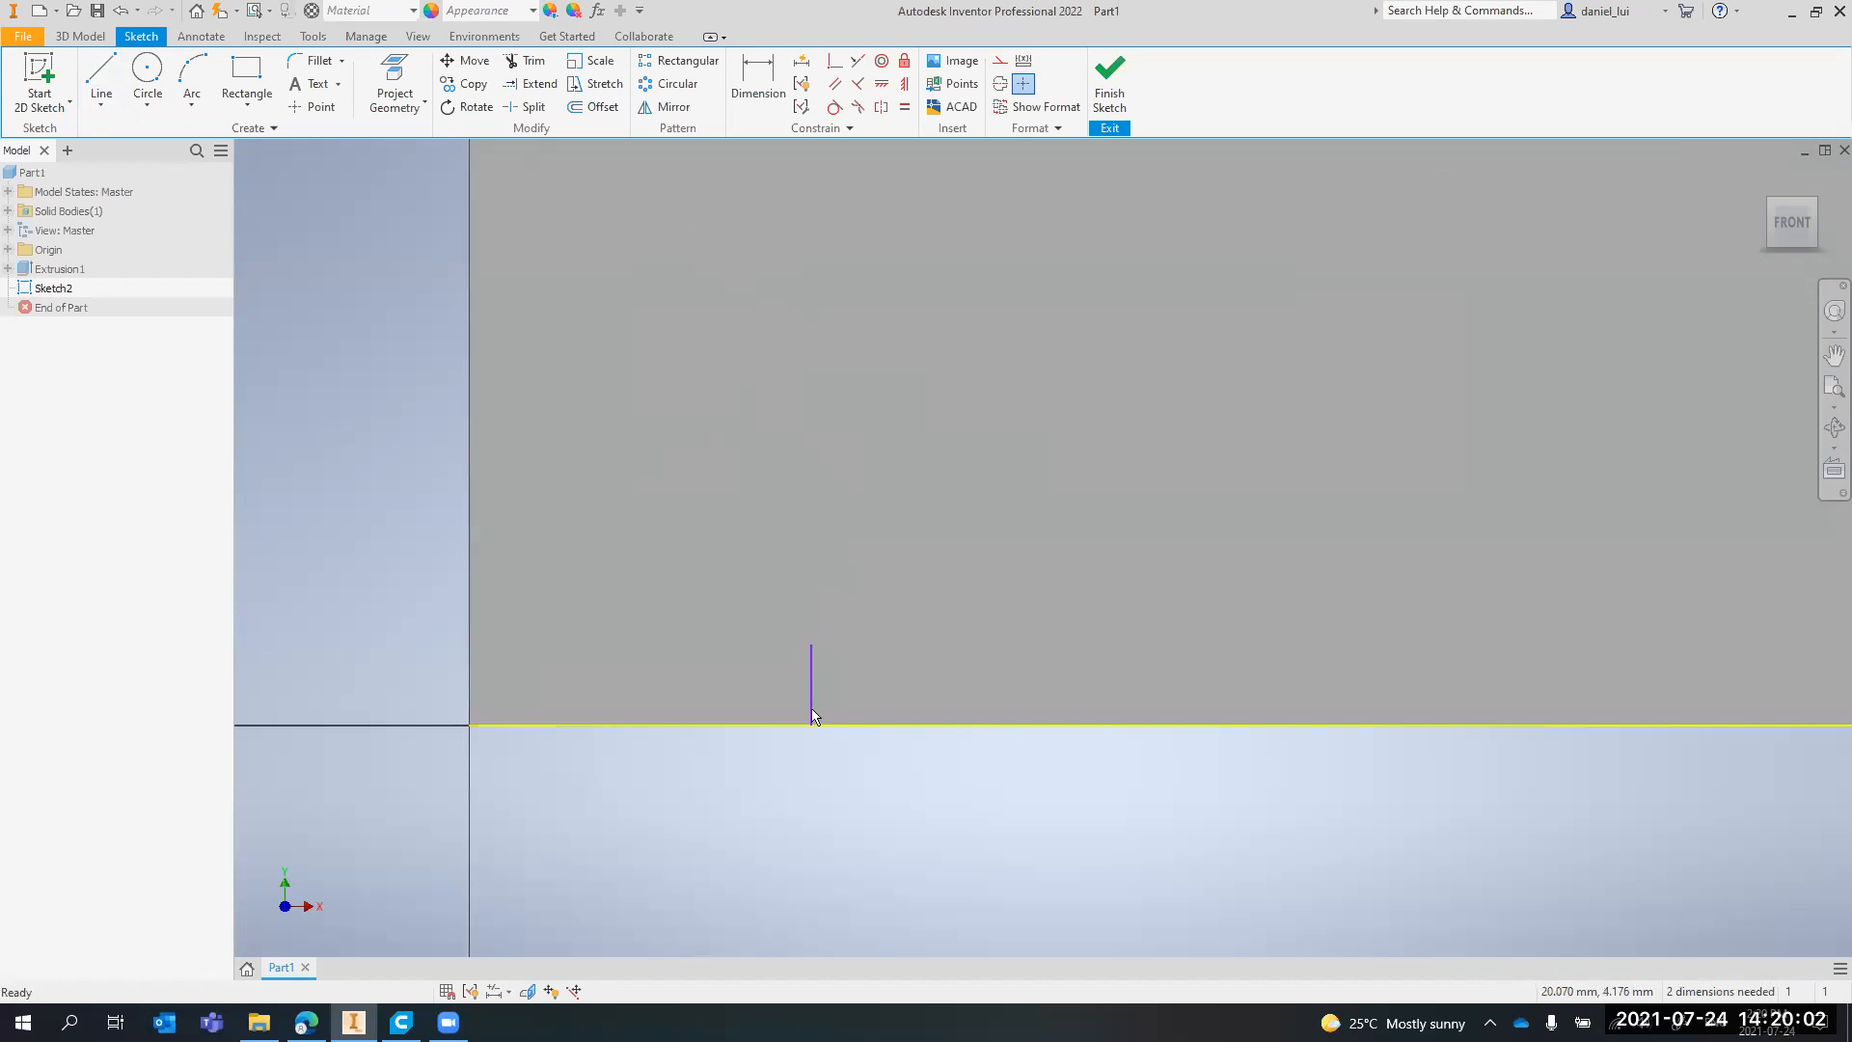
# Dimension the short vertical line's length and set it to 5 mm
pyautogui.click(757, 79)
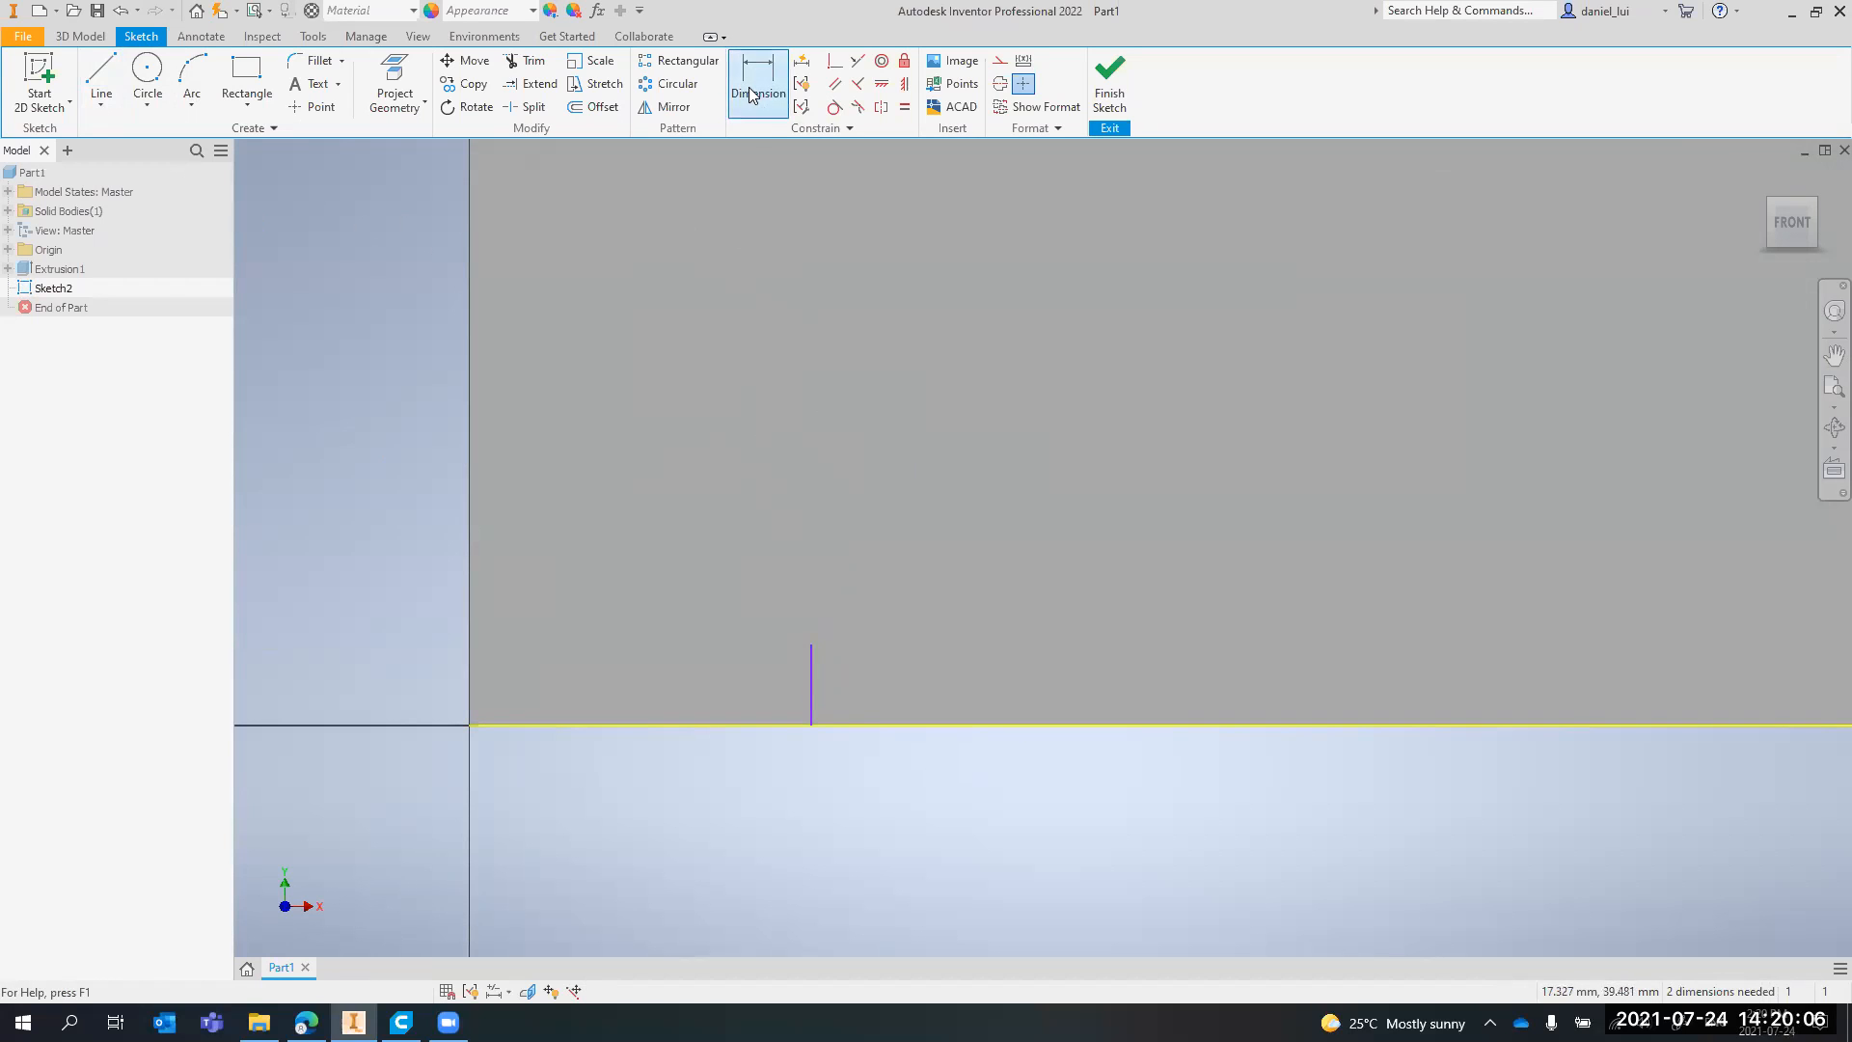
pyautogui.click(809, 677)
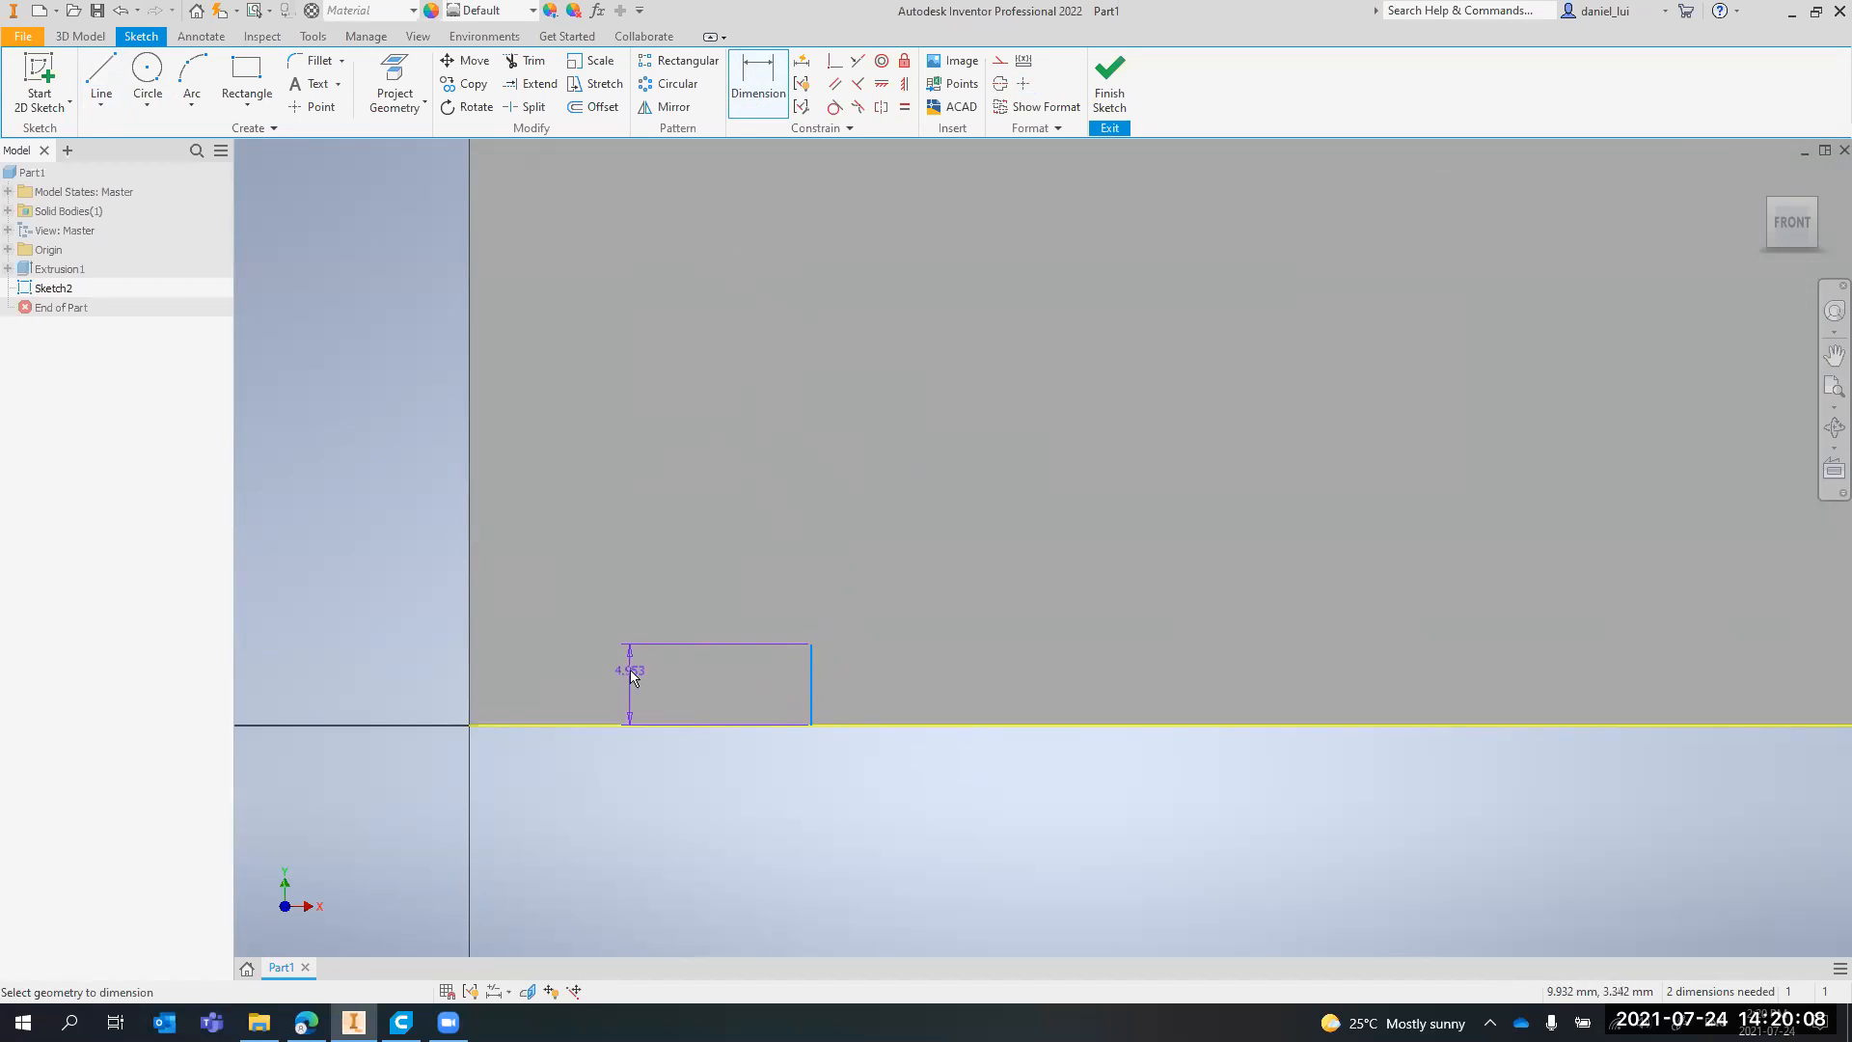
pyautogui.click(635, 680)
pyautogui.write('5')
pyautogui.press('Return')
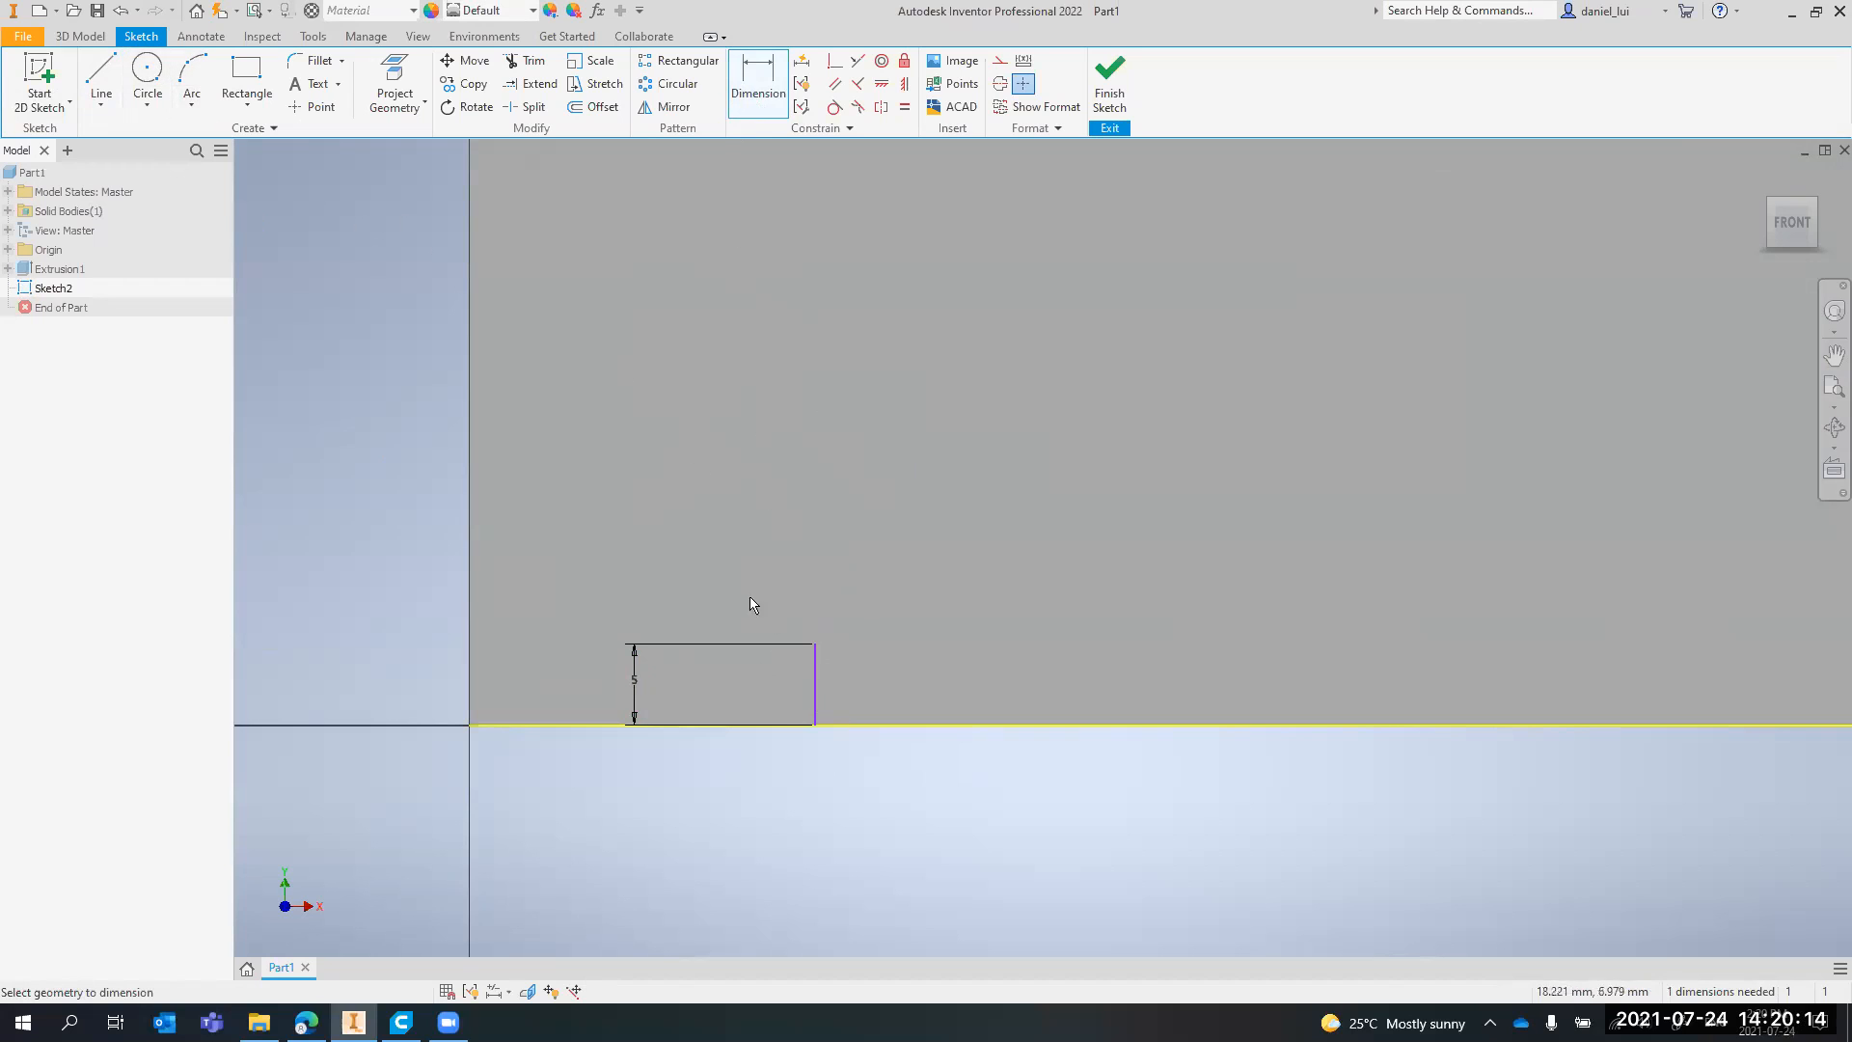
# Draw a 33 mm diameter circle centred on the upper end of the short vertical line
pyautogui.click(147, 77)
pyautogui.click(814, 645)
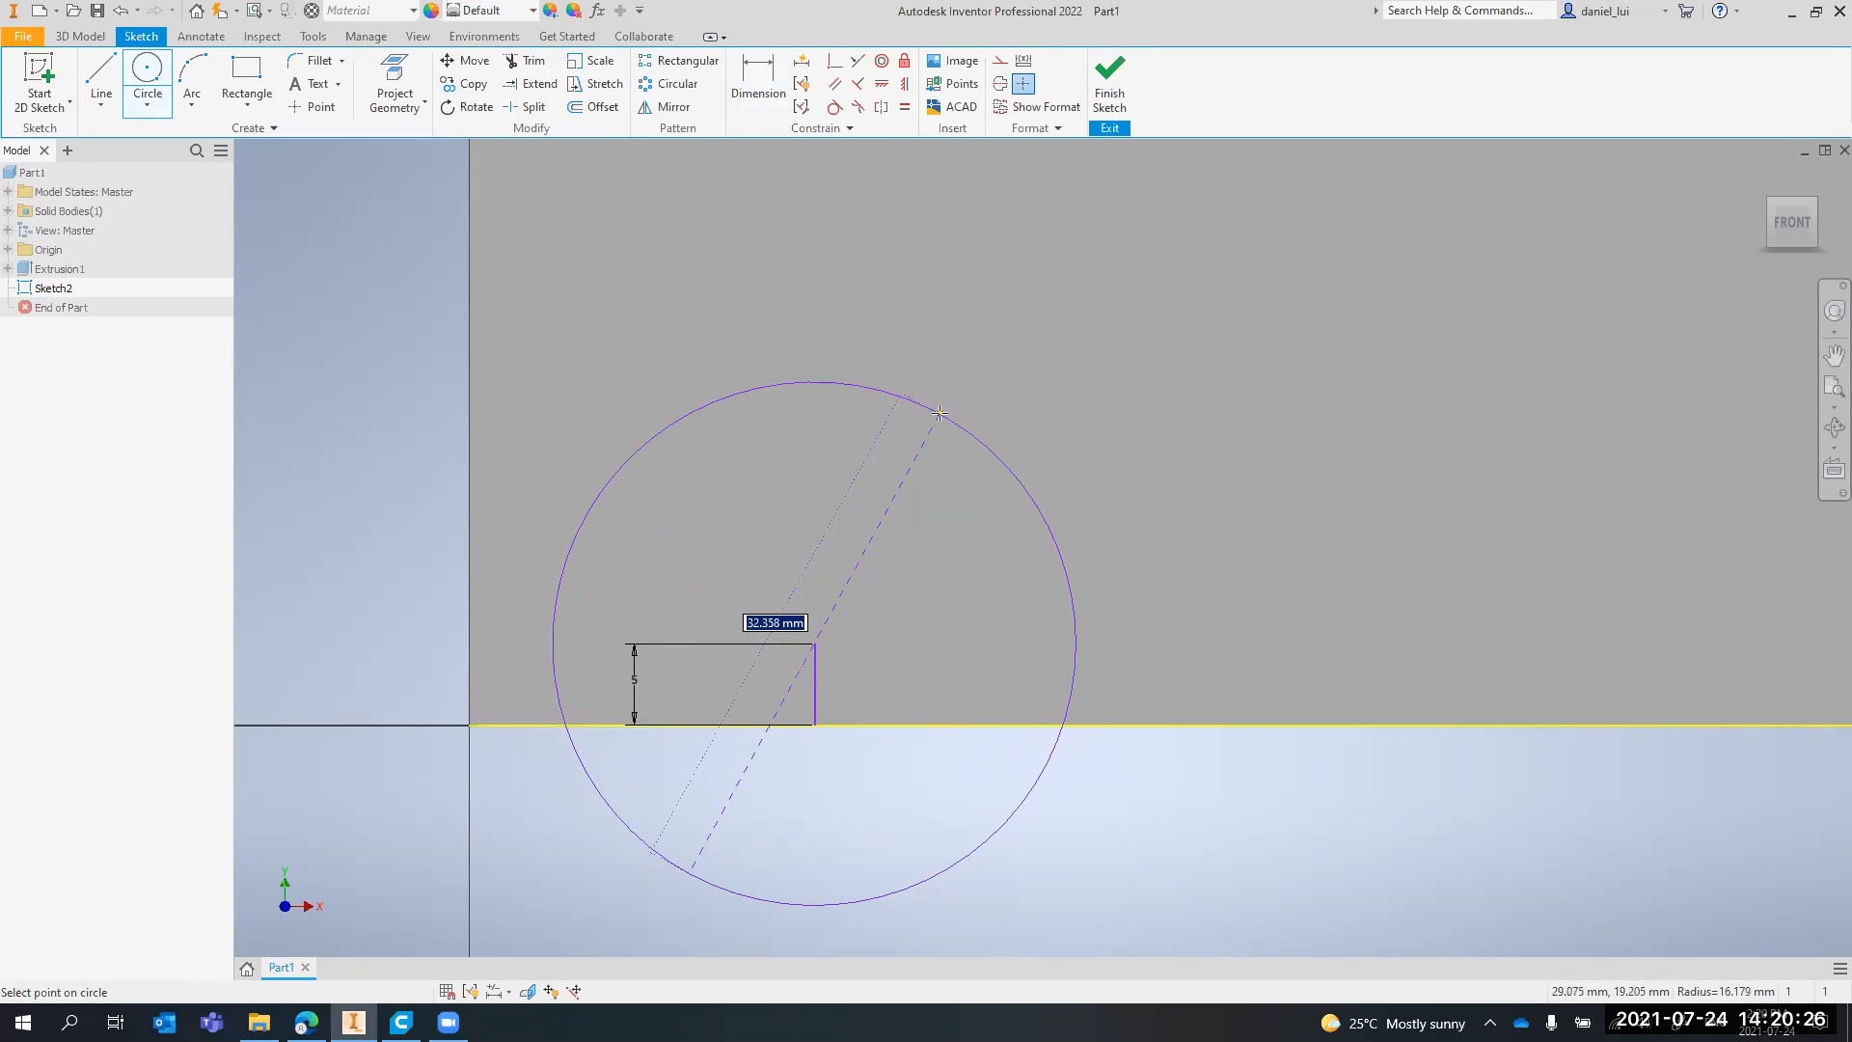
pyautogui.write('33')
pyautogui.press('Return')
pyautogui.scroll(2, 916, 391)
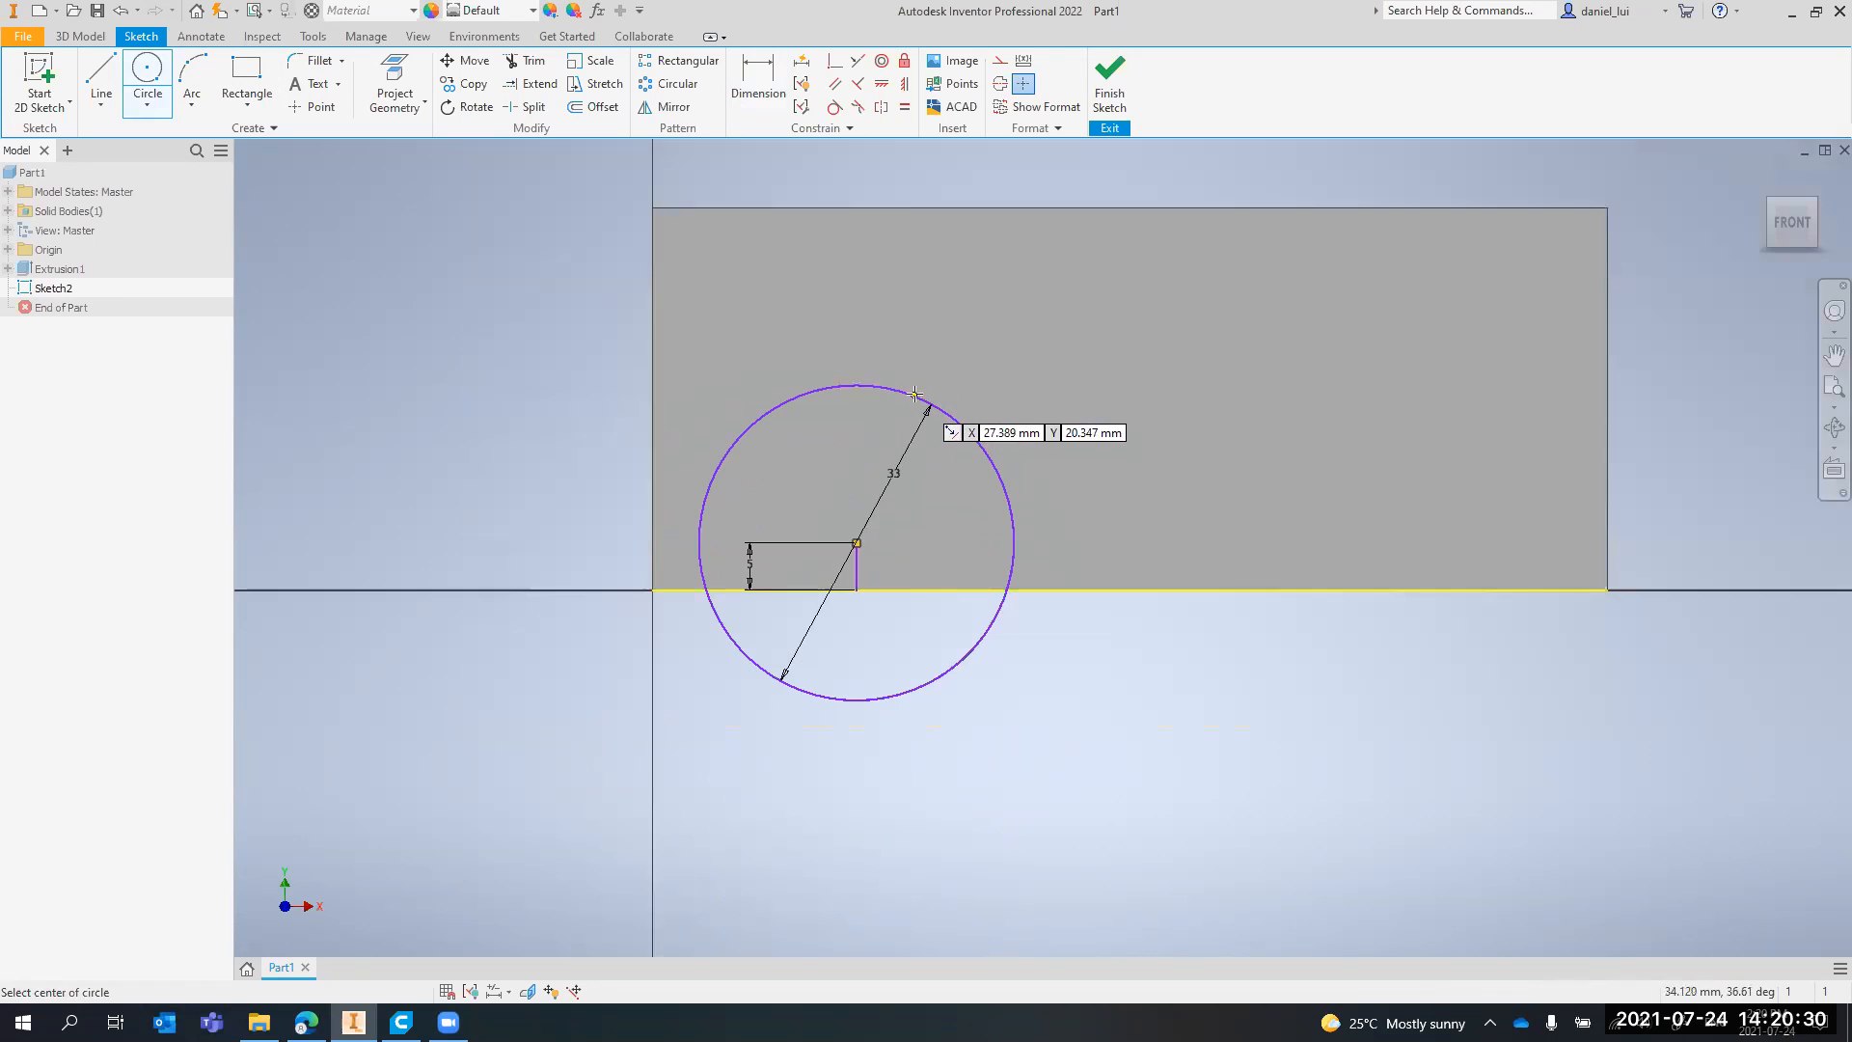
pyautogui.press('Escape')
pyautogui.moveTo(878, 351); pyautogui.dragTo(870, 377, button='middle')
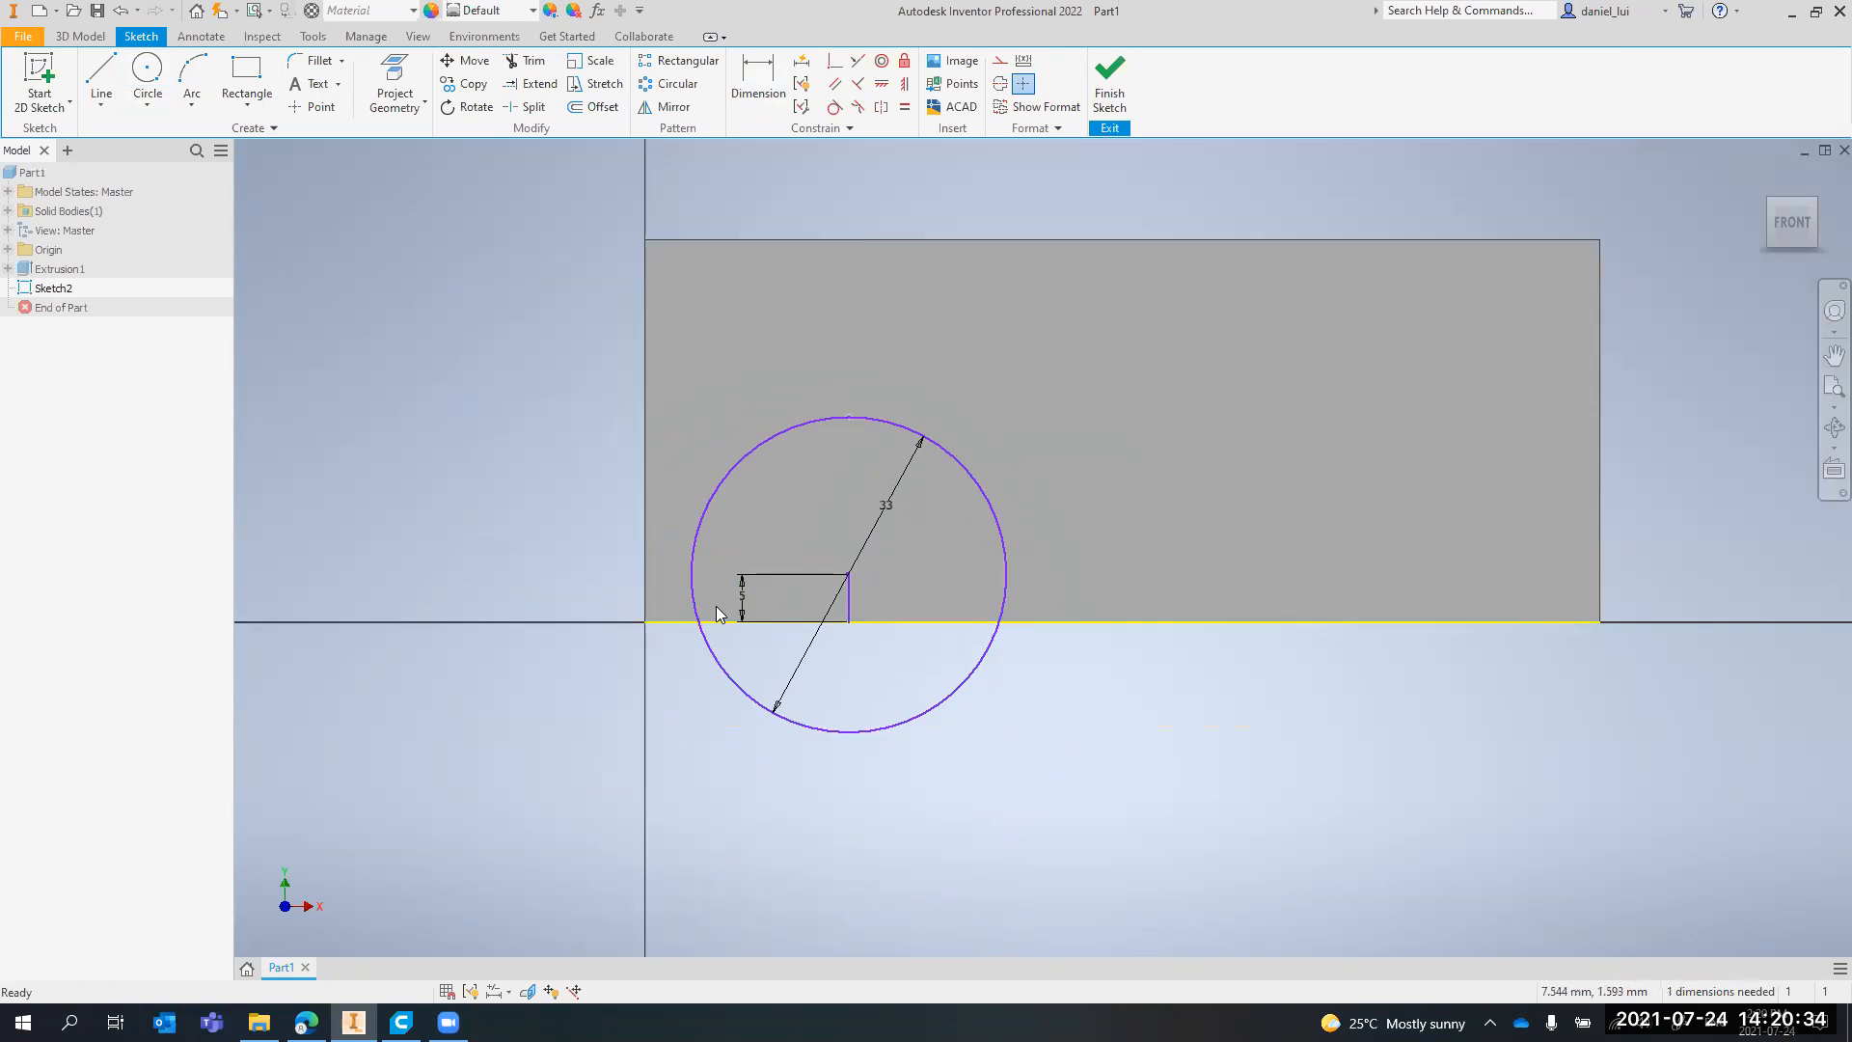
# Draw vertical lines from the circle's left and right quadrant points down to the face's bottom edge, and select the circle
pyautogui.scroll(-3, 715, 610)
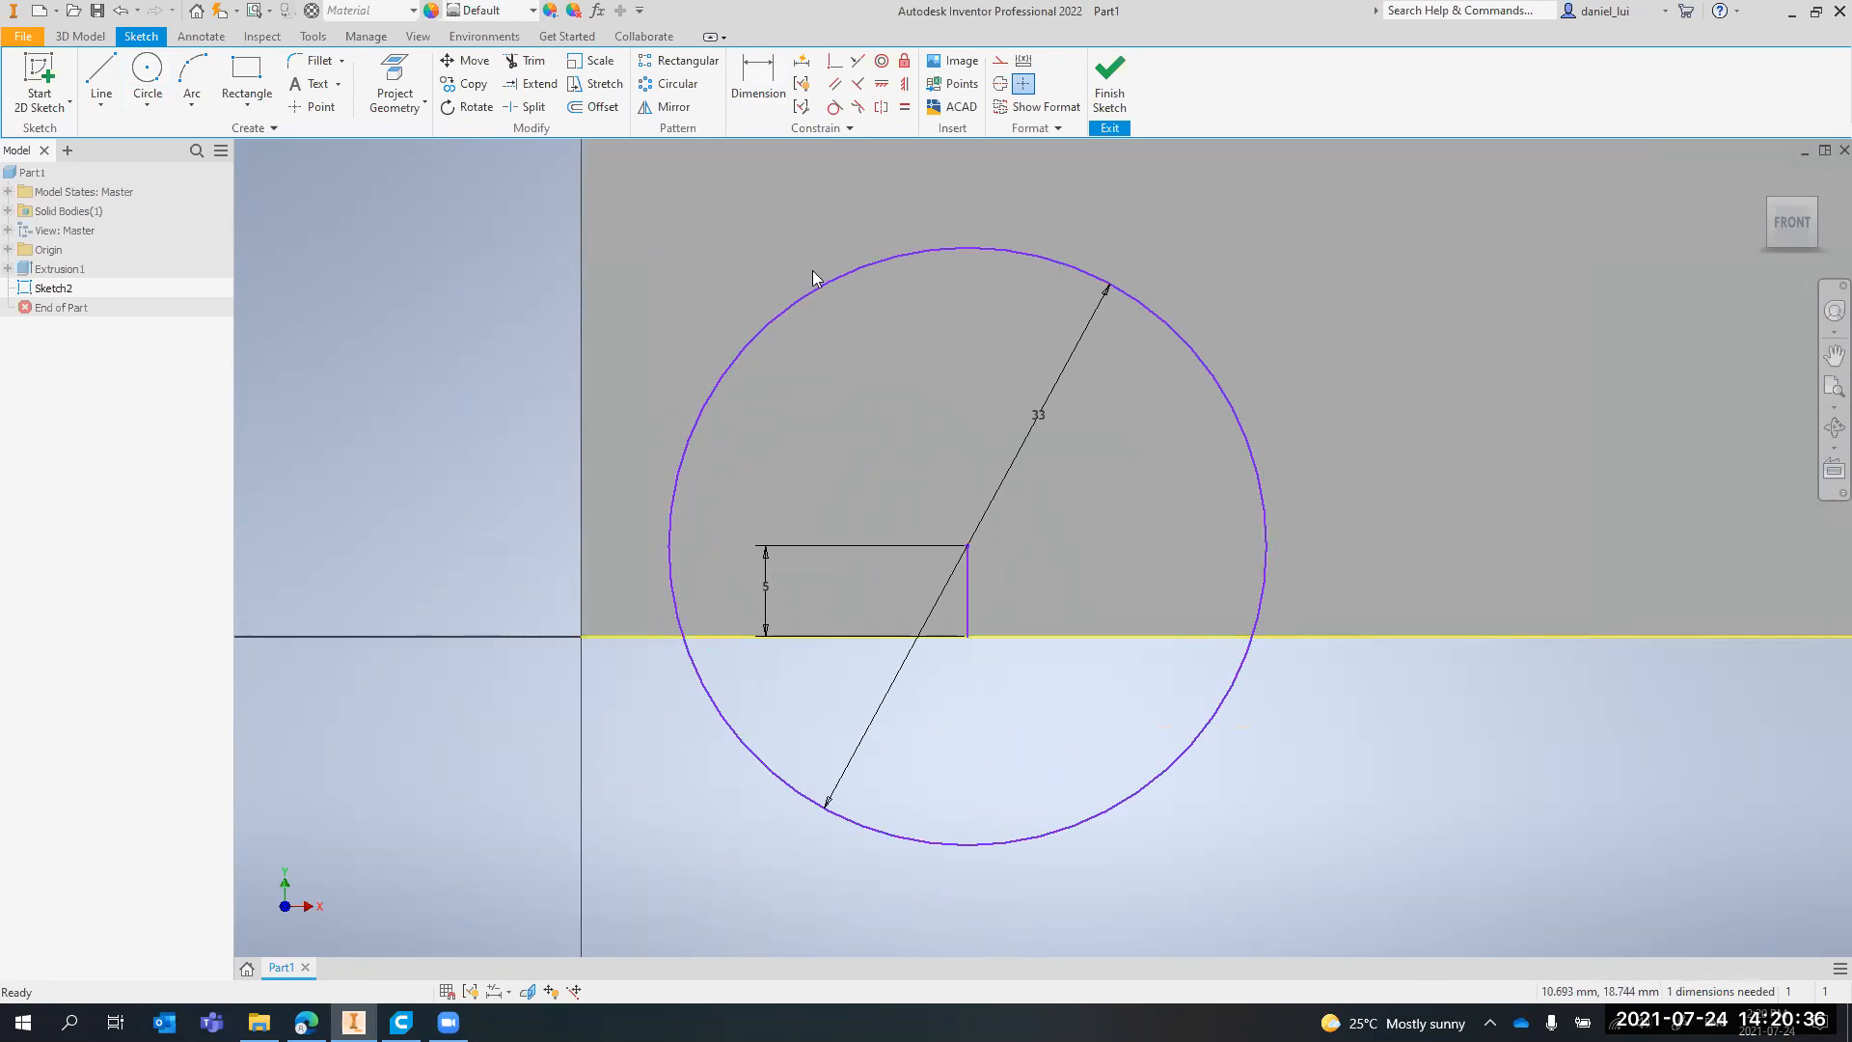
pyautogui.press('l')
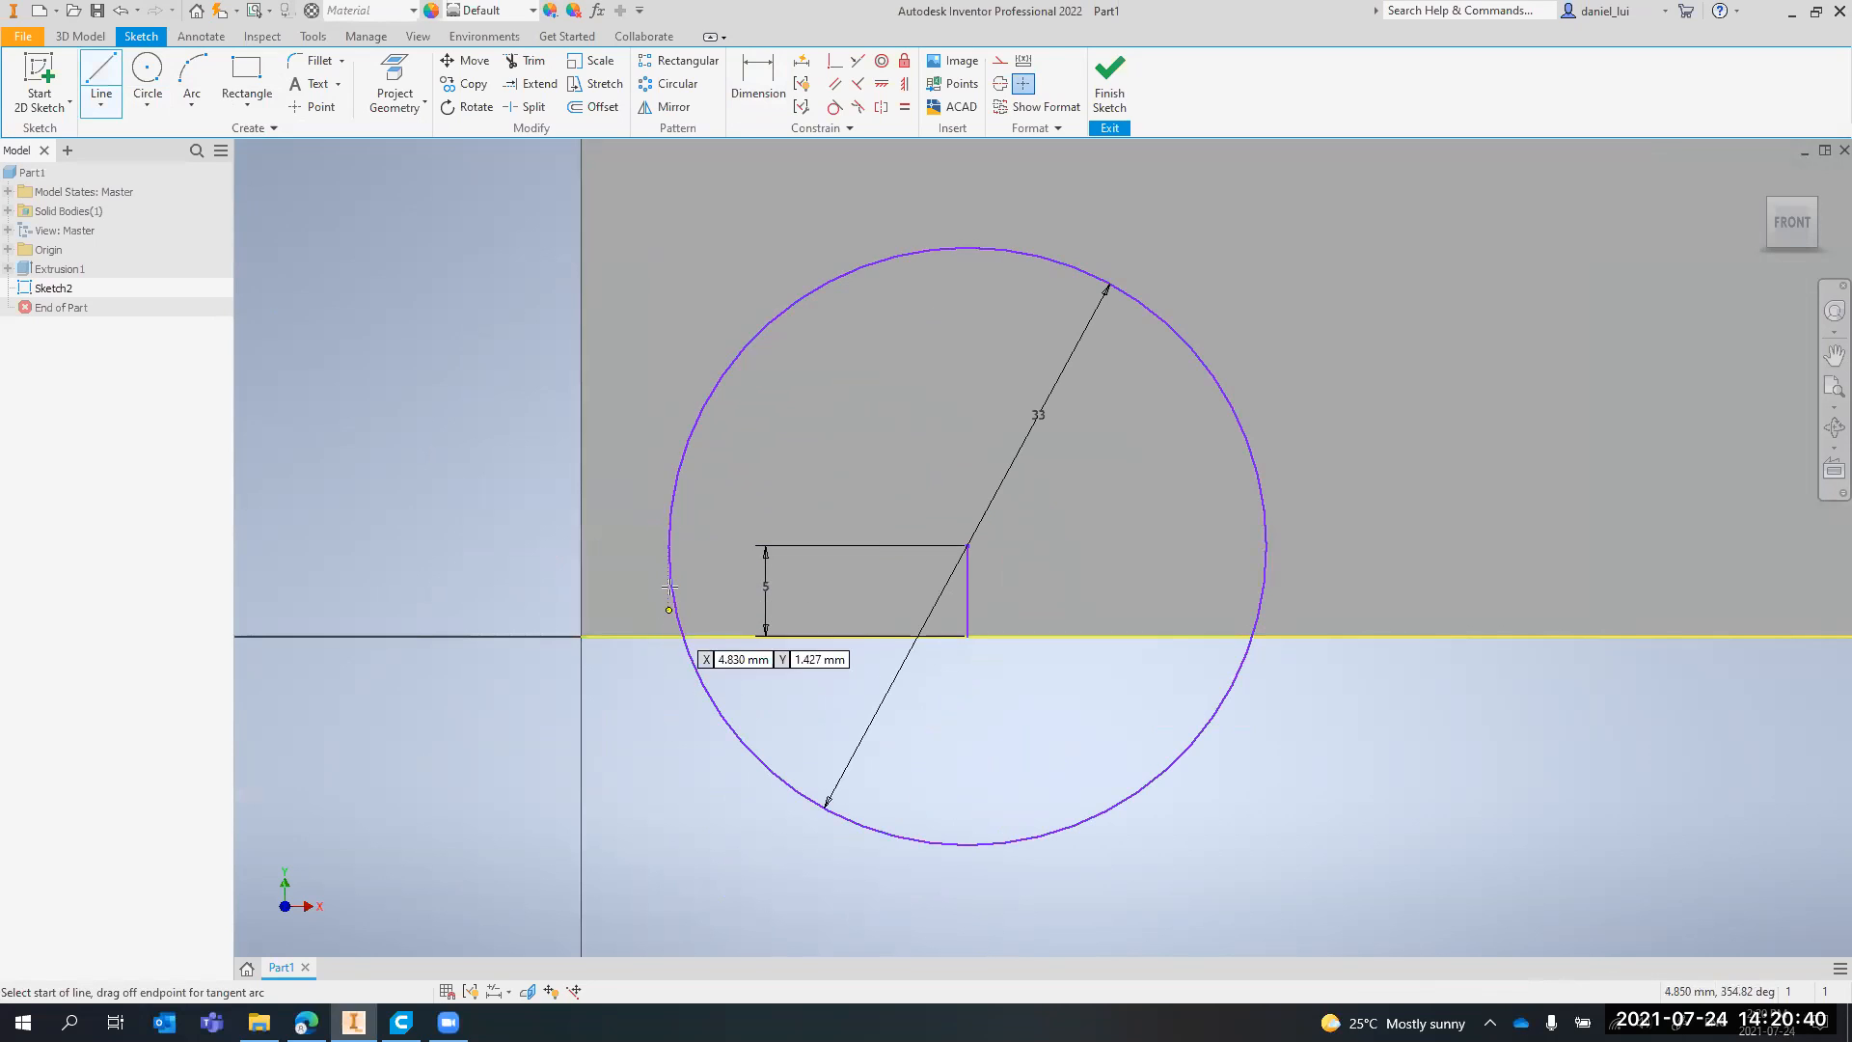
pyautogui.click(669, 551)
pyautogui.doubleClick(668, 637)
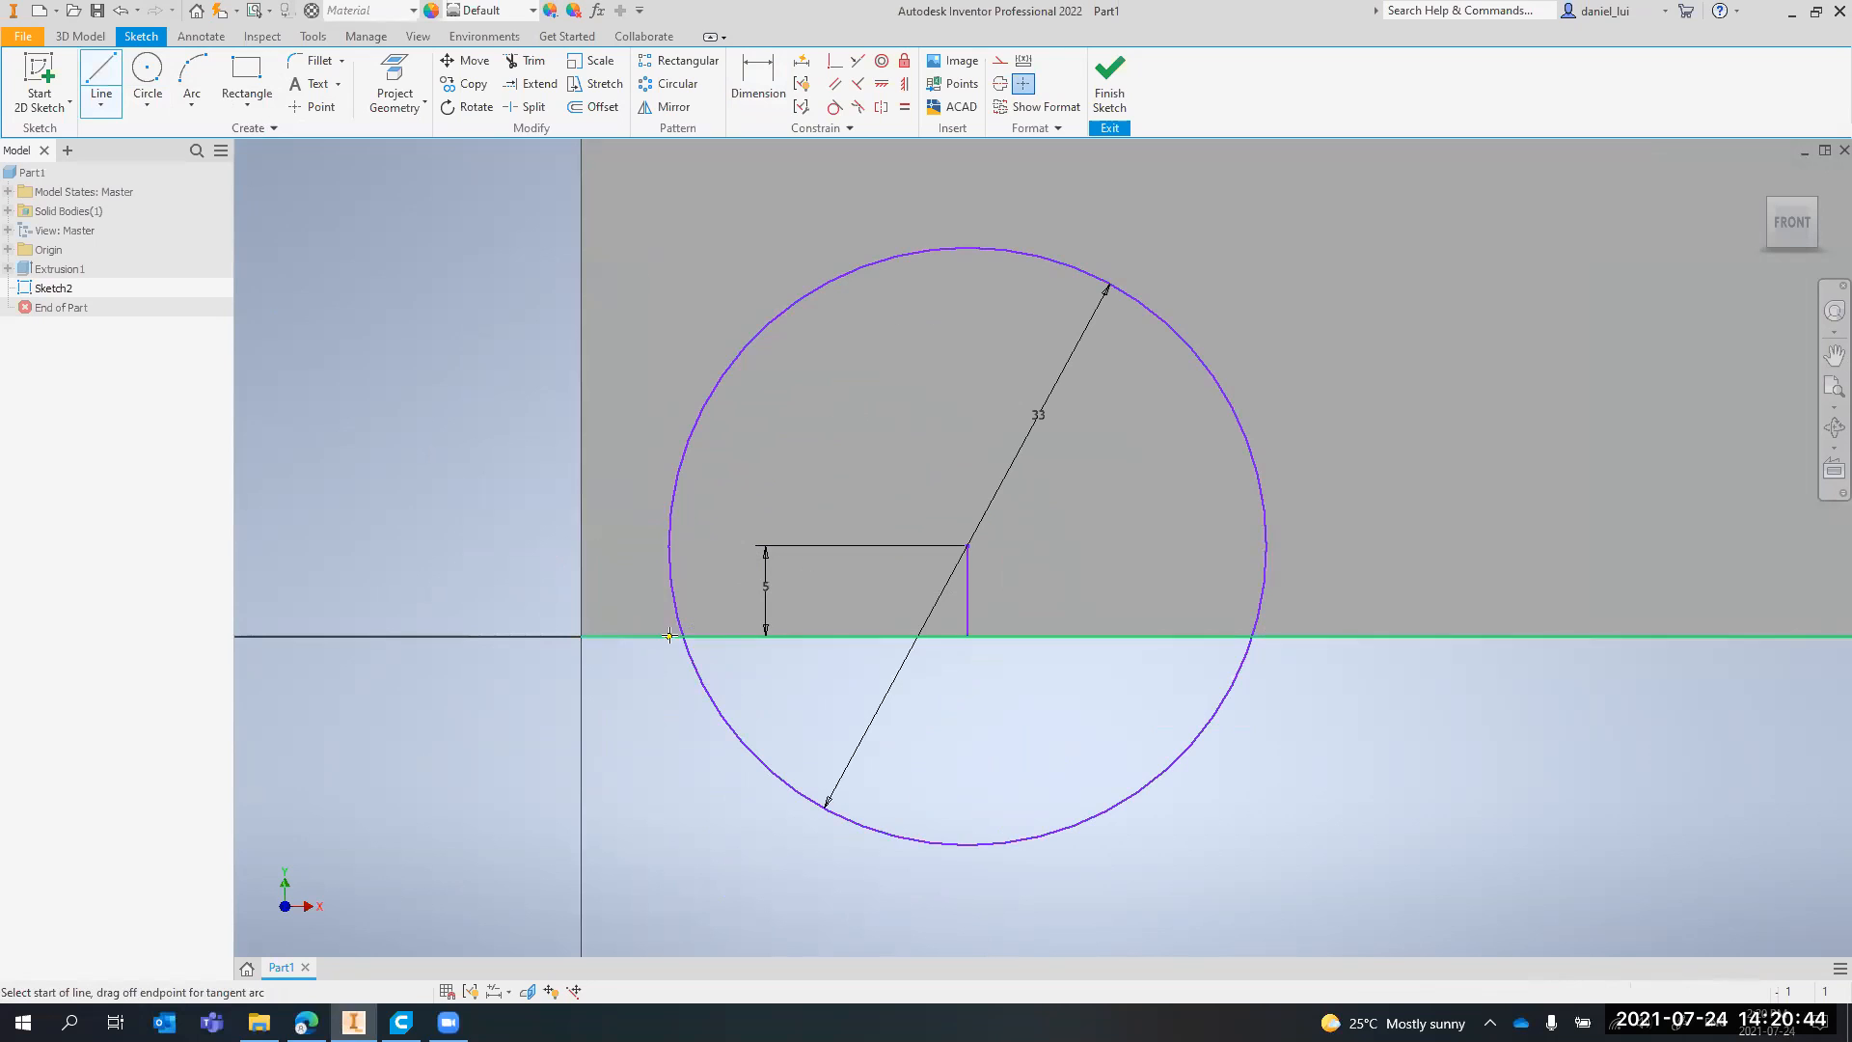
pyautogui.click(1266, 548)
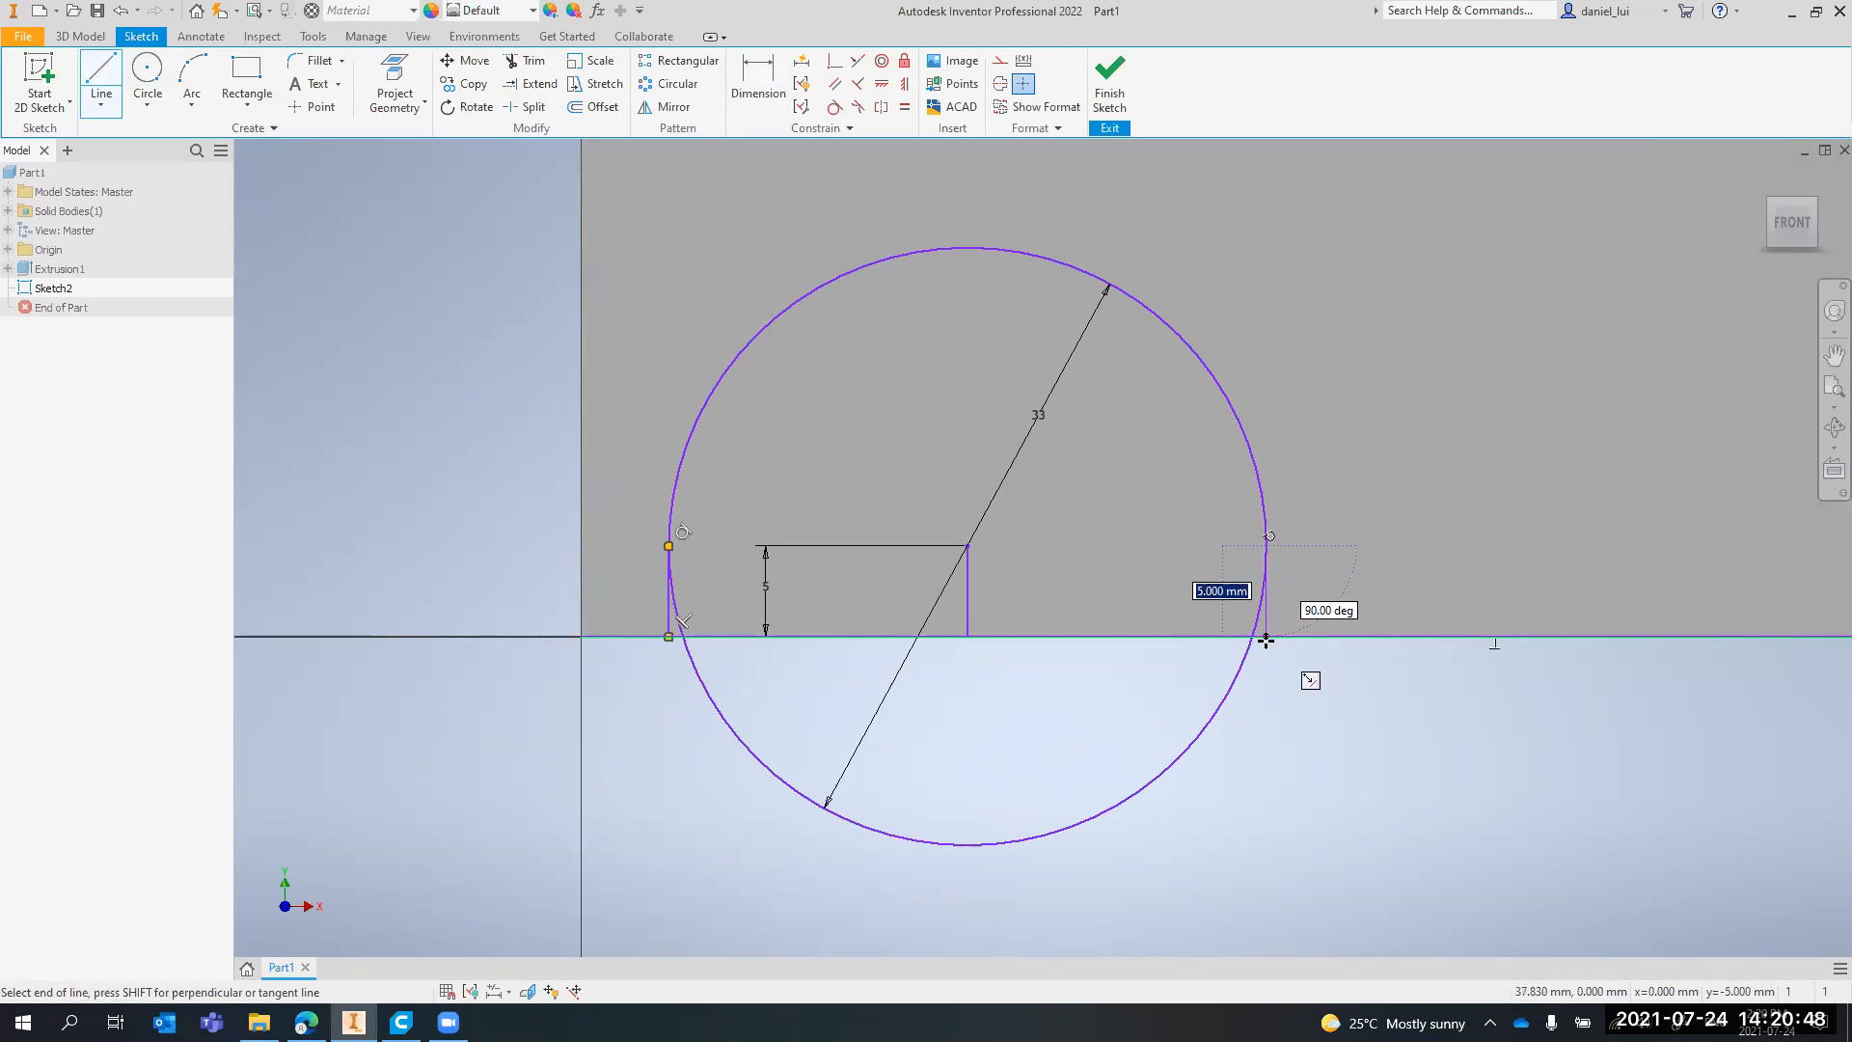
pyautogui.click(1266, 638)
pyautogui.press('Escape')
pyautogui.press('Escape')
pyautogui.click(1223, 715)
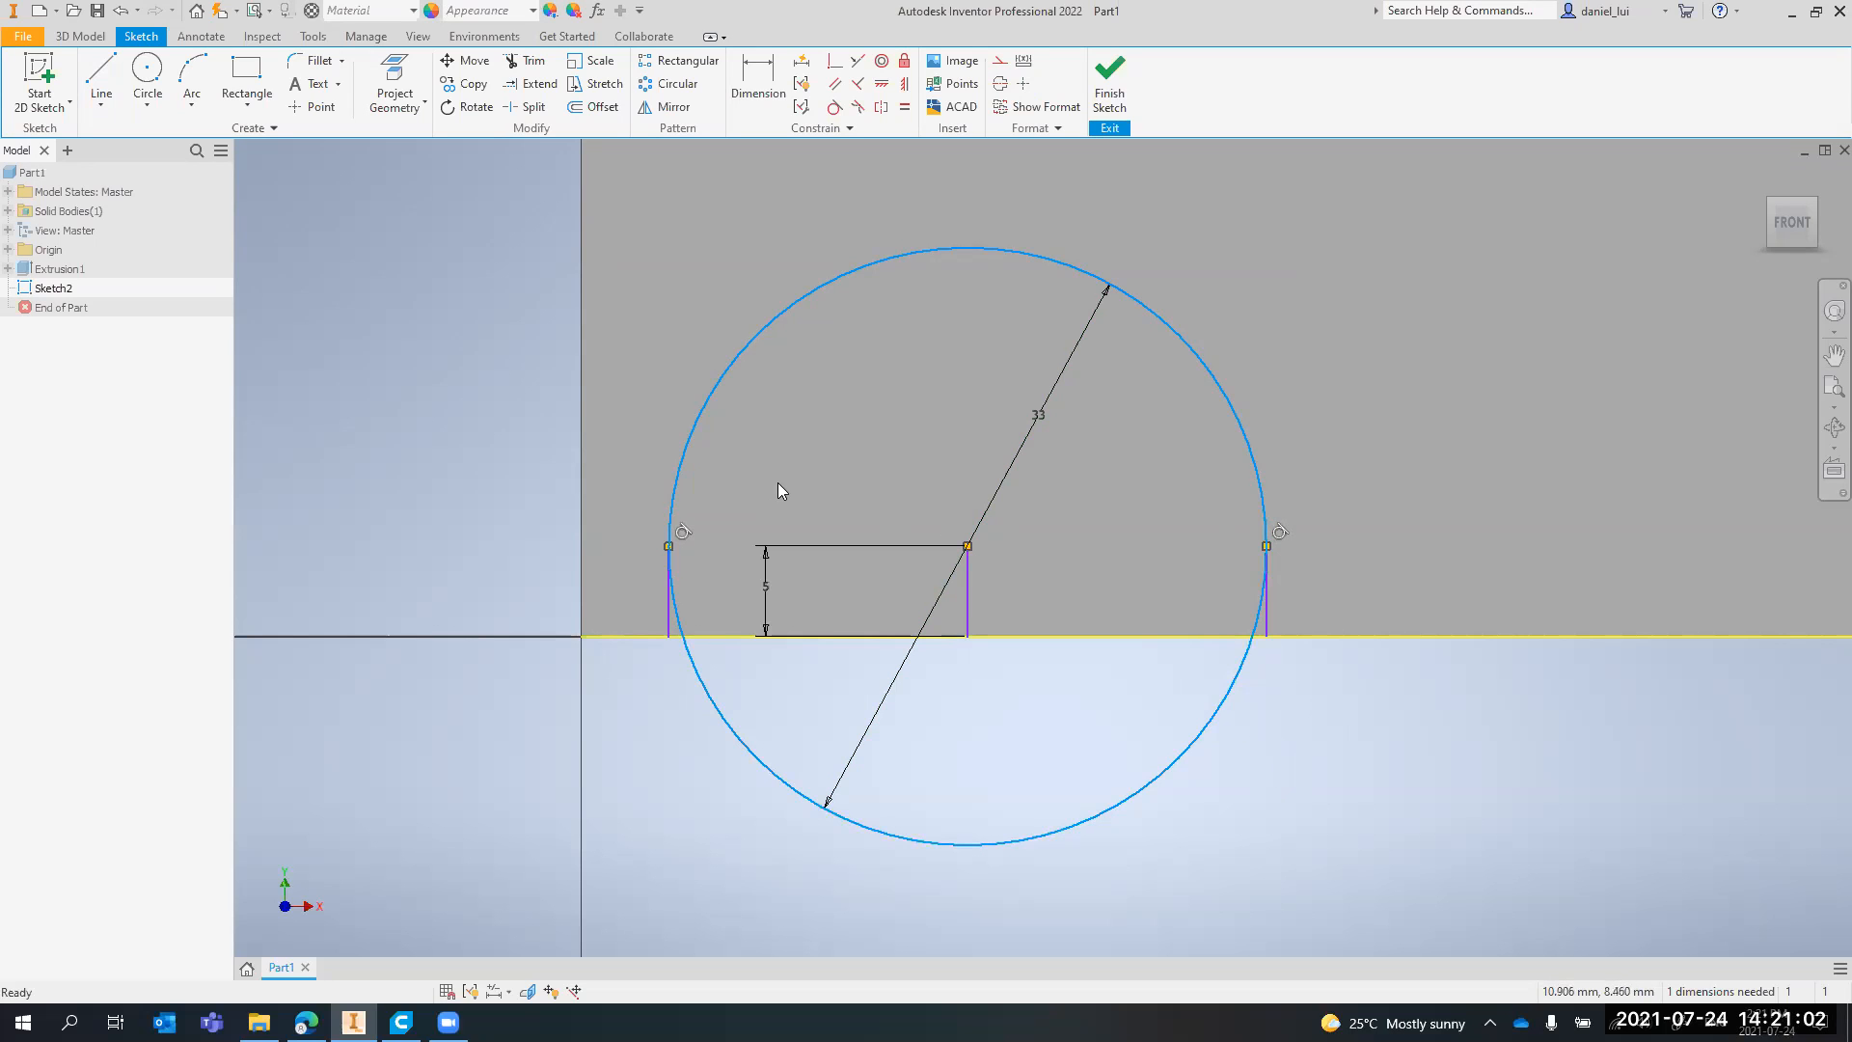
# Draw a three-point arc over the circle's upper half, between the upper ends of the two outer vertical lines
pyautogui.click(192, 82)
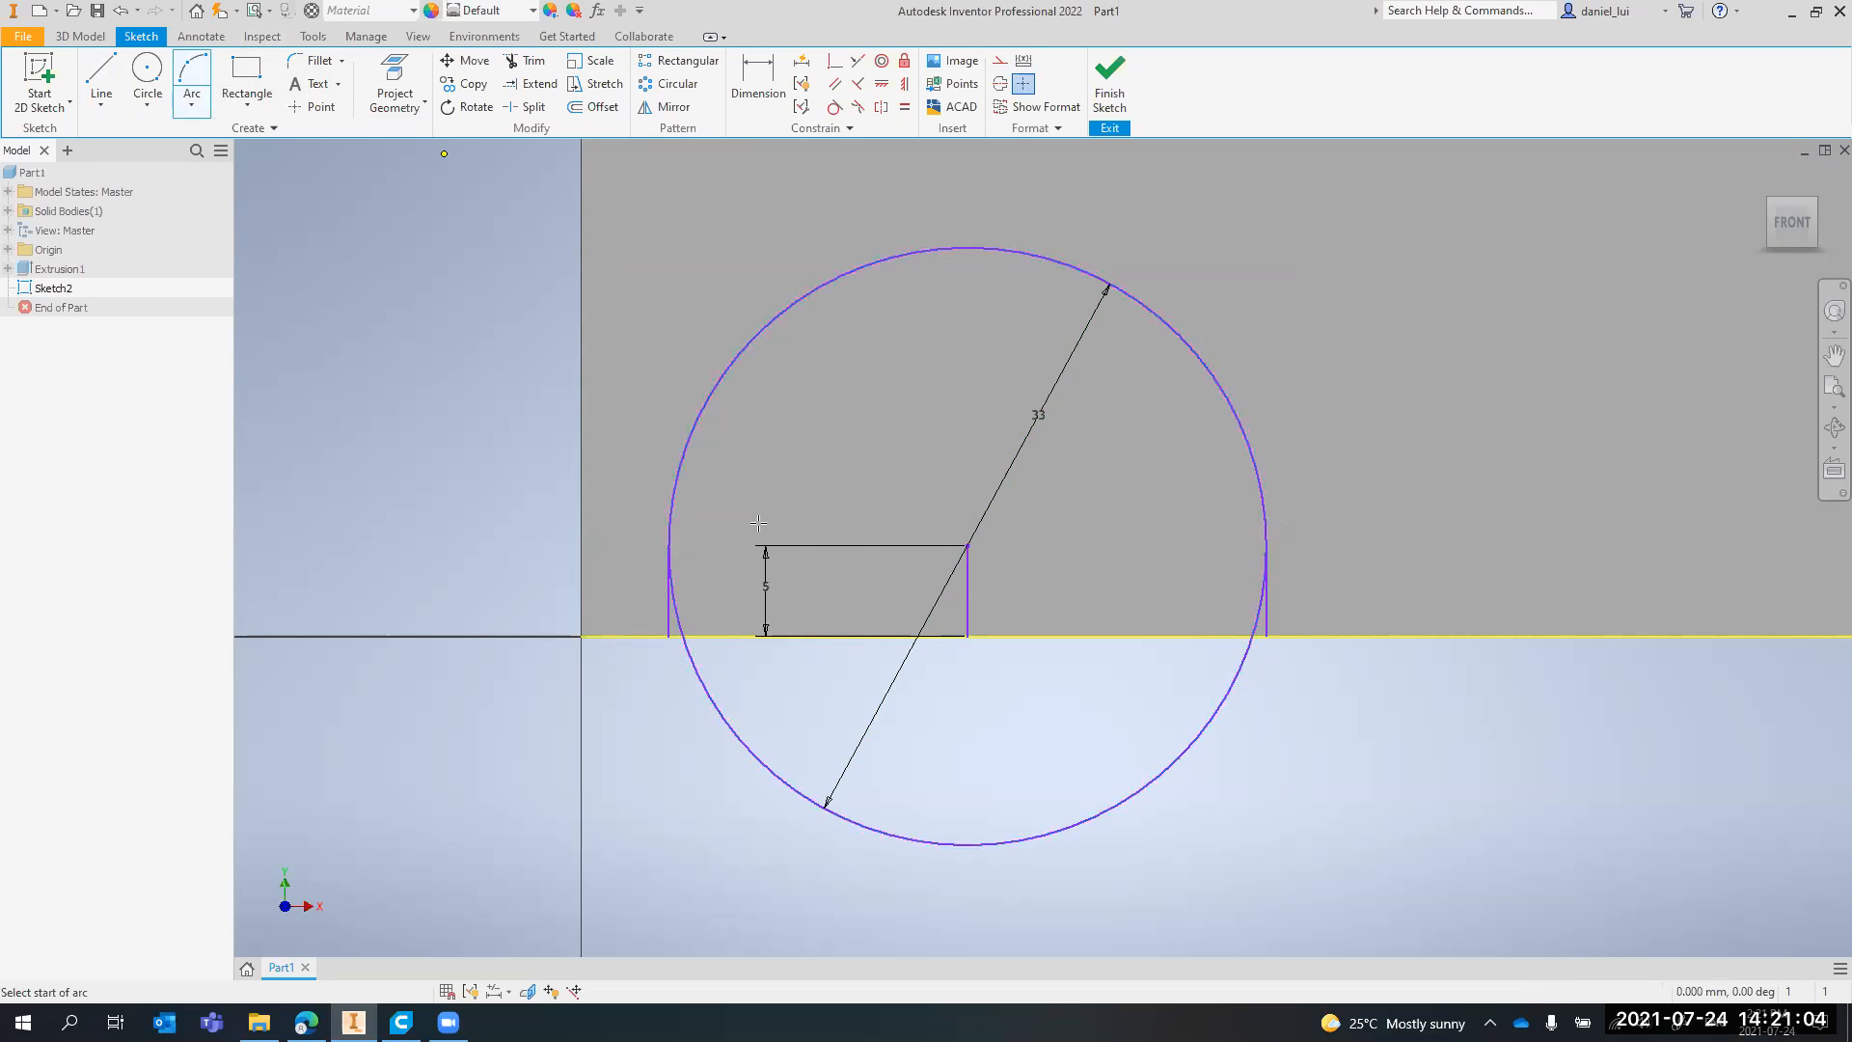
pyautogui.click(668, 546)
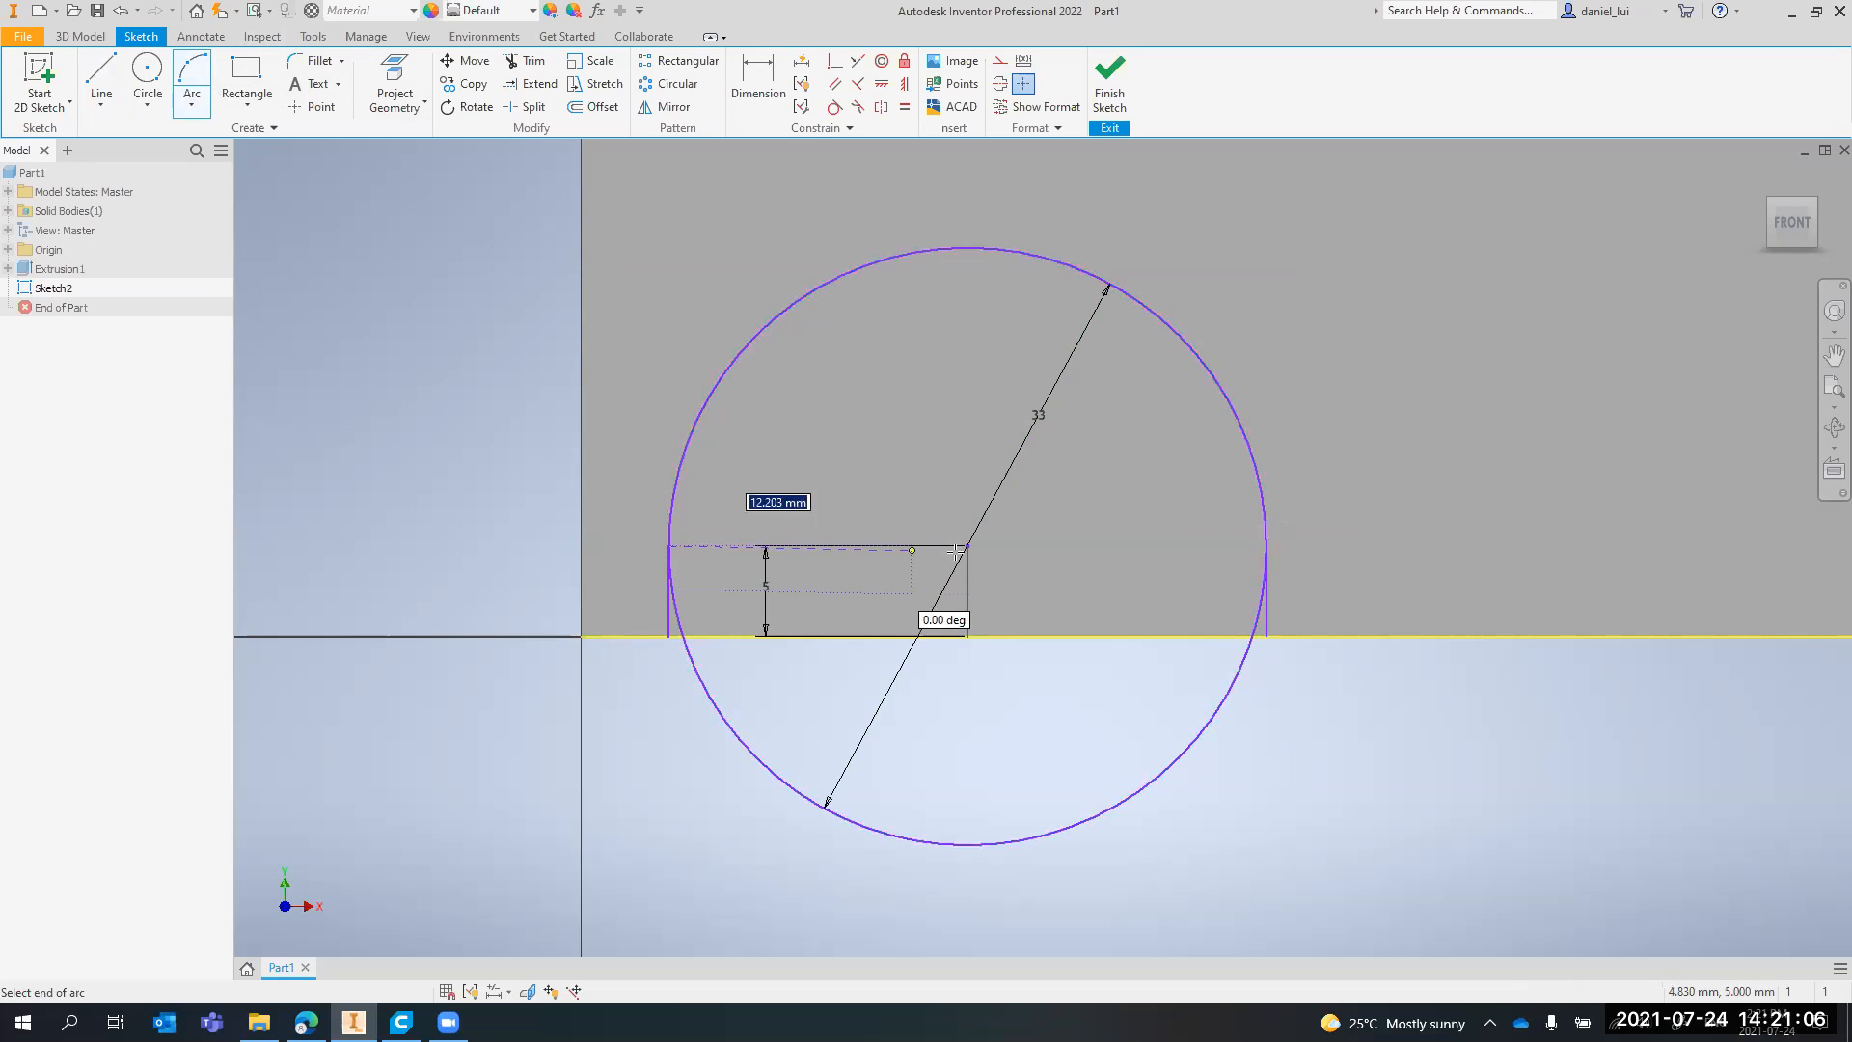
pyautogui.click(581, 160)
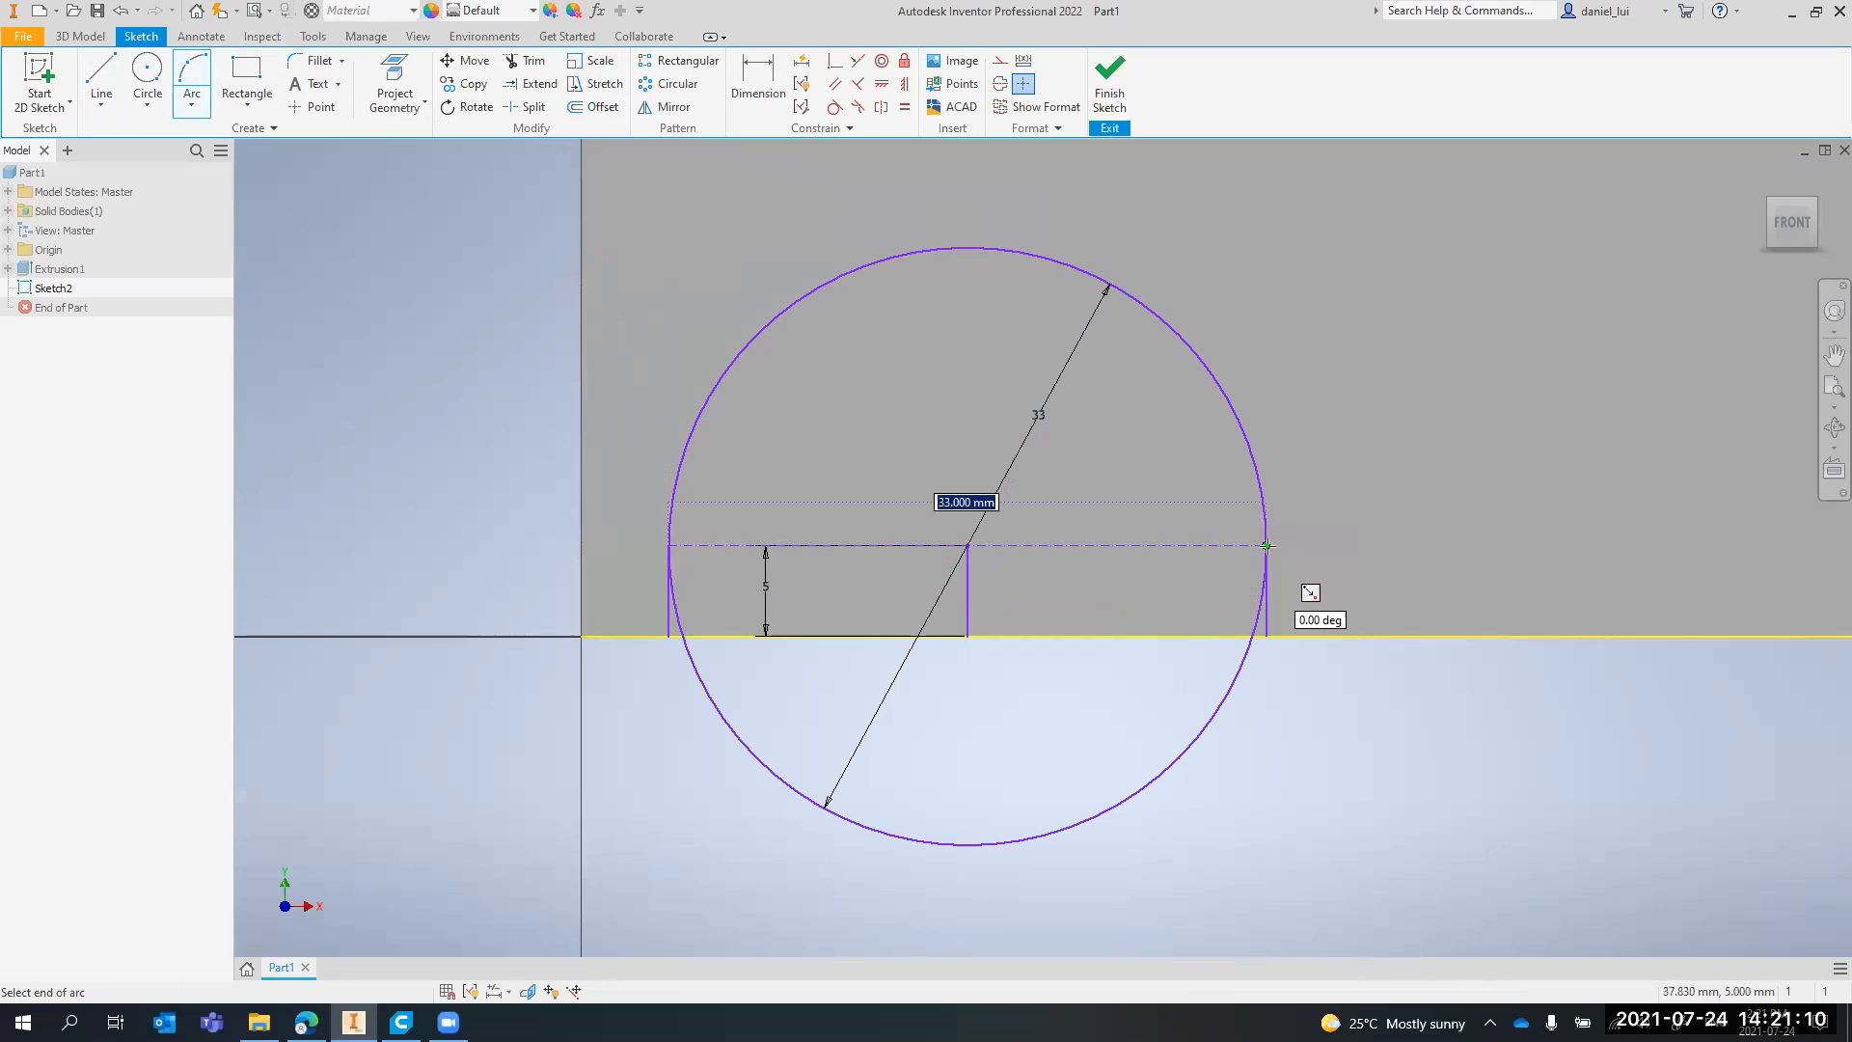
pyautogui.click(1266, 546)
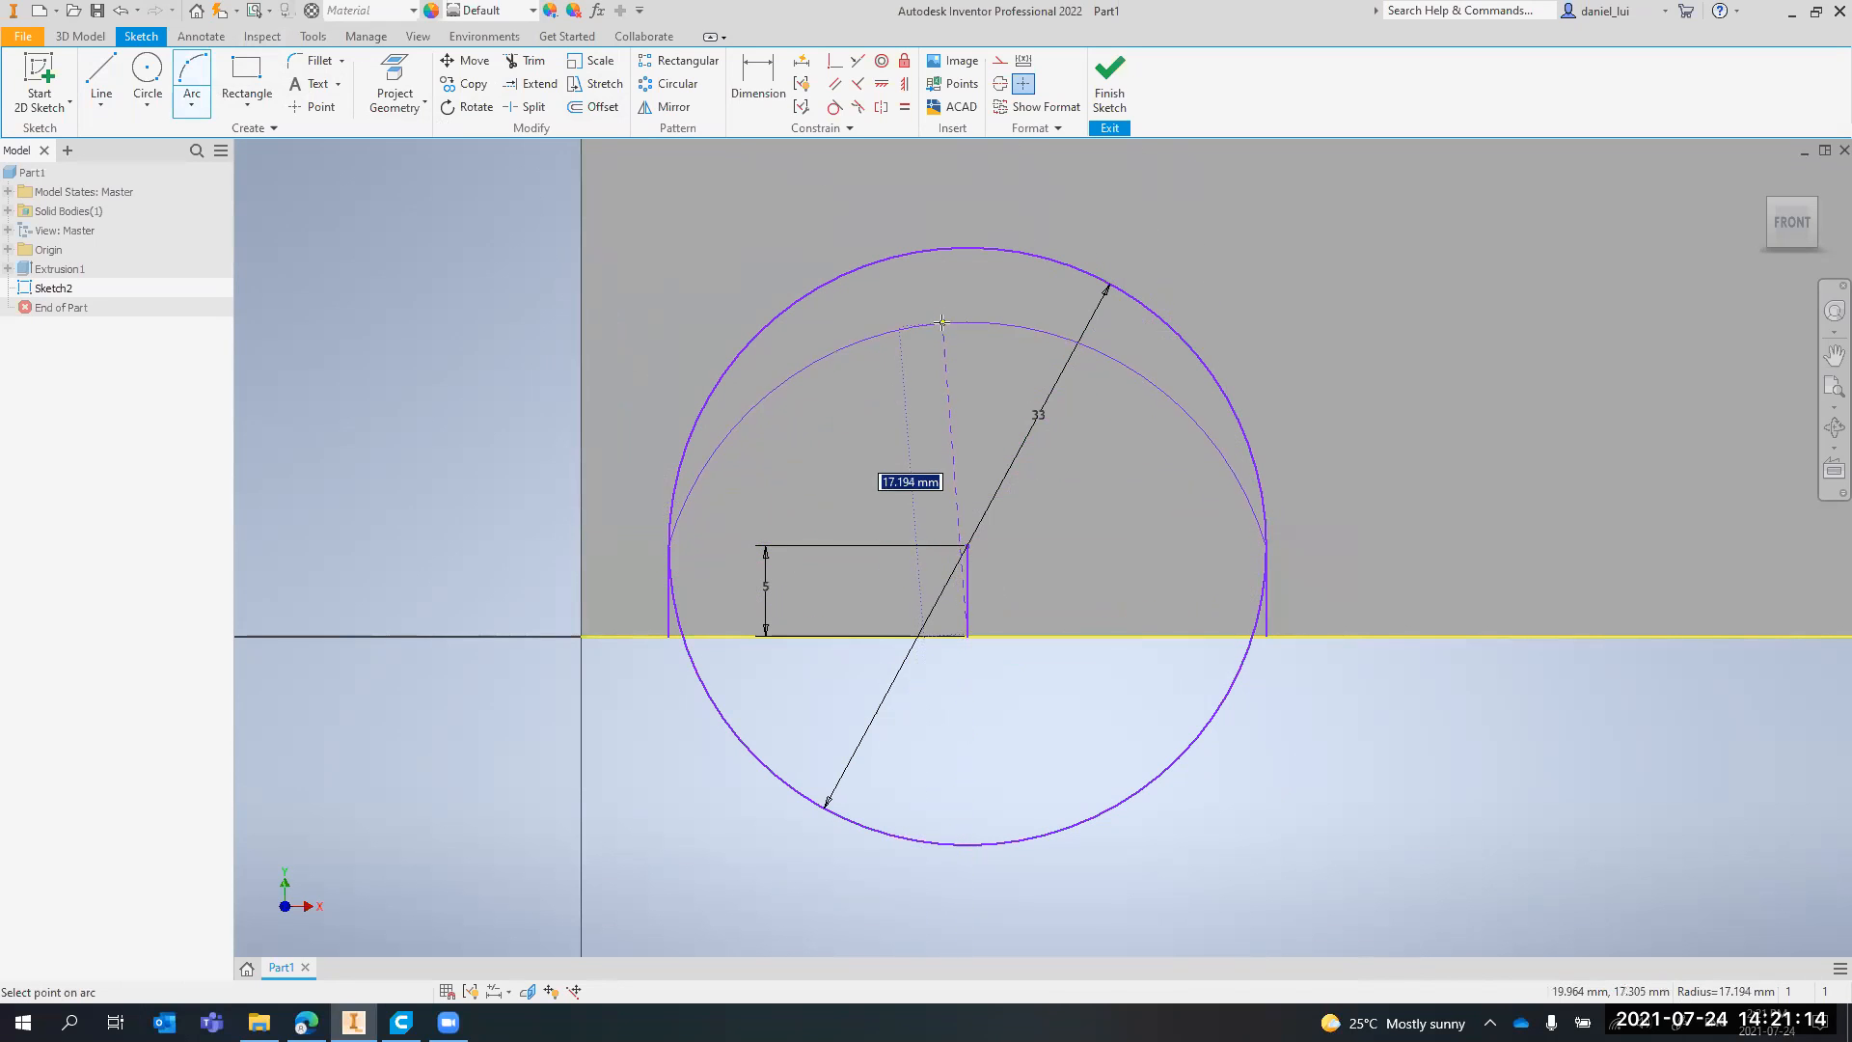
pyautogui.click(965, 249)
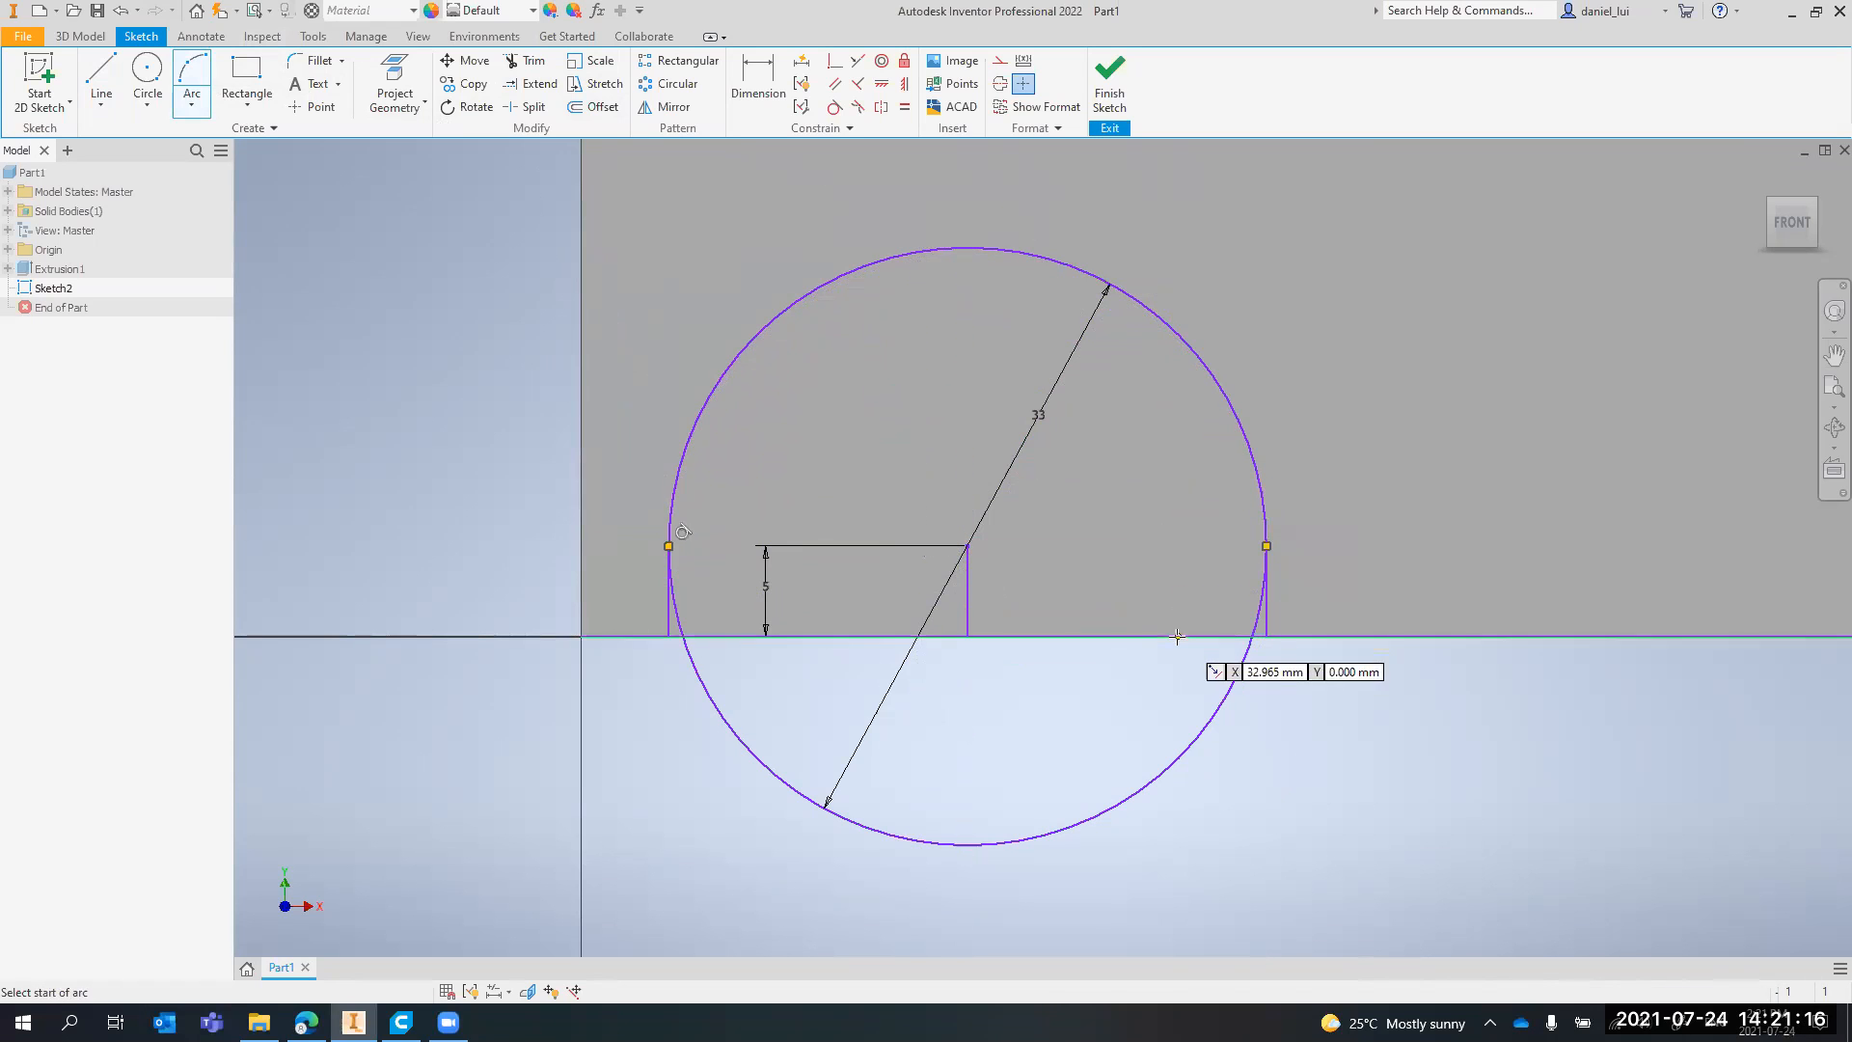
pyautogui.press('Escape')
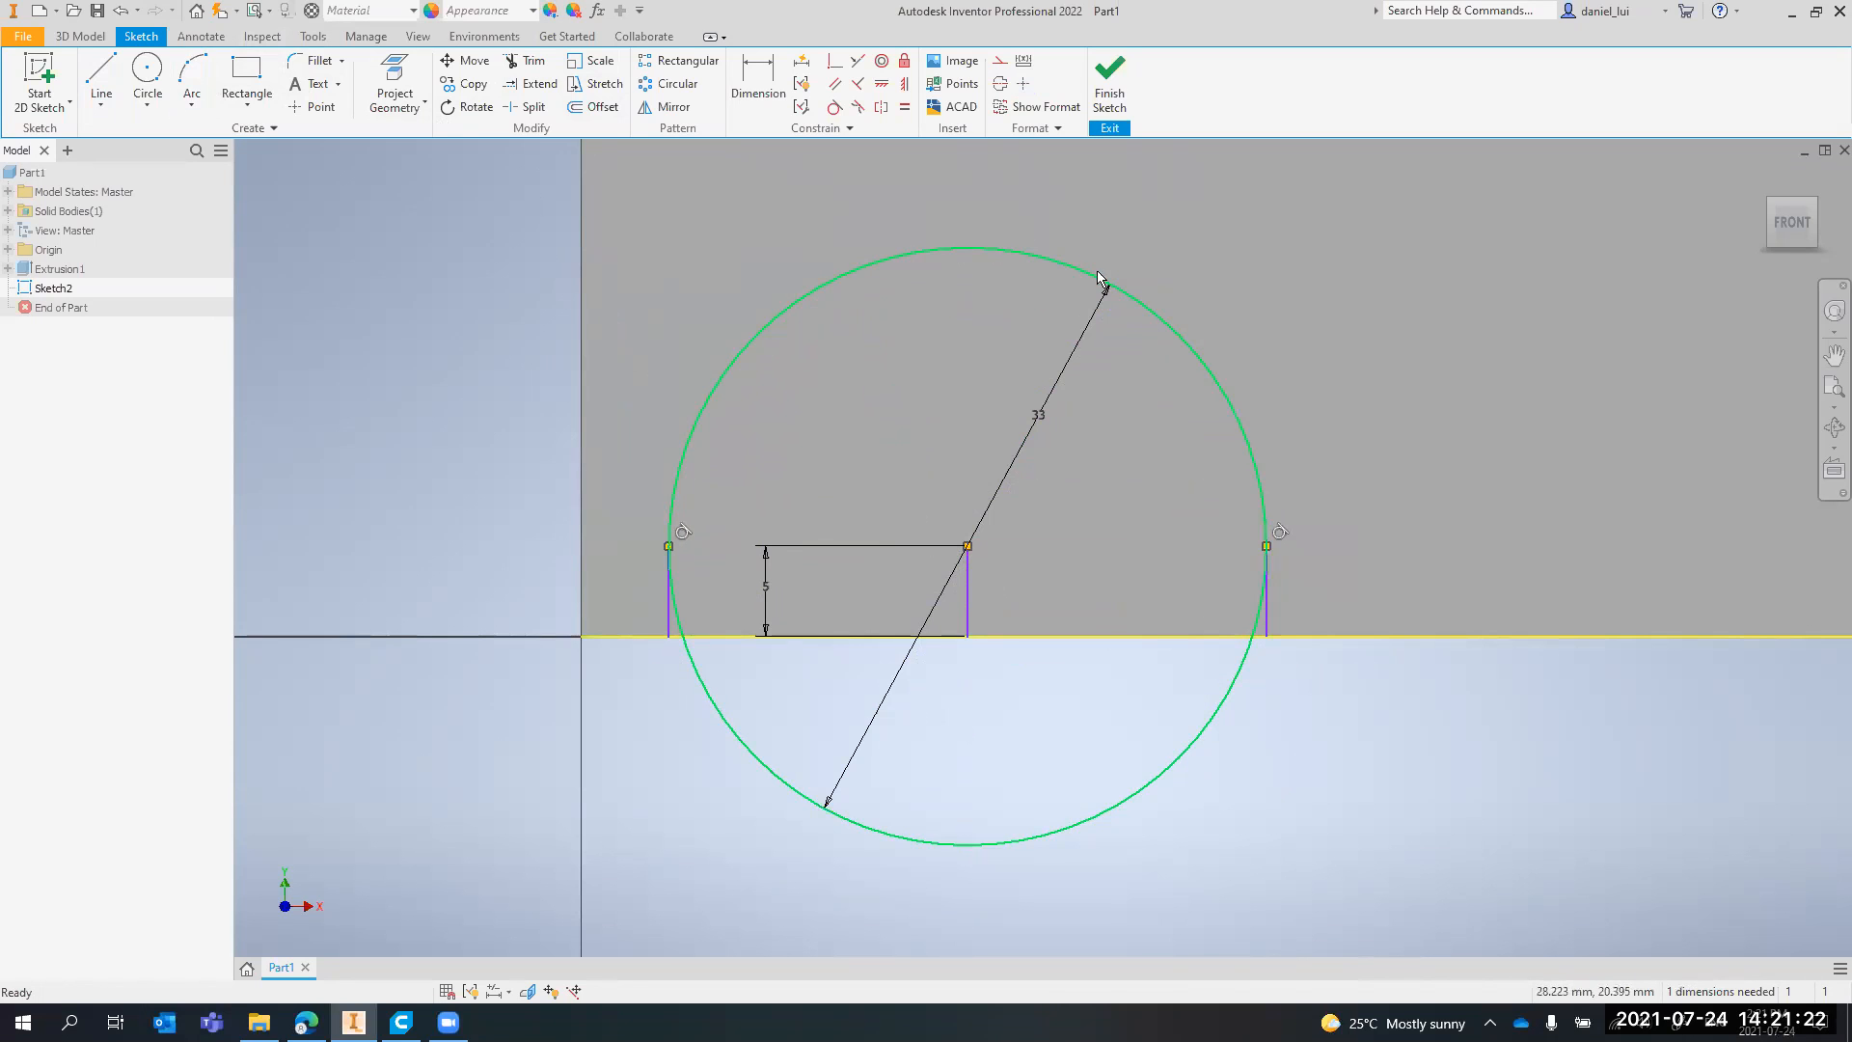
# Delete the full 33 mm circle, keeping the arc and the vertical lines
pyautogui.click(1265, 777)
pyautogui.click(1212, 715)
pyautogui.press('Delete')
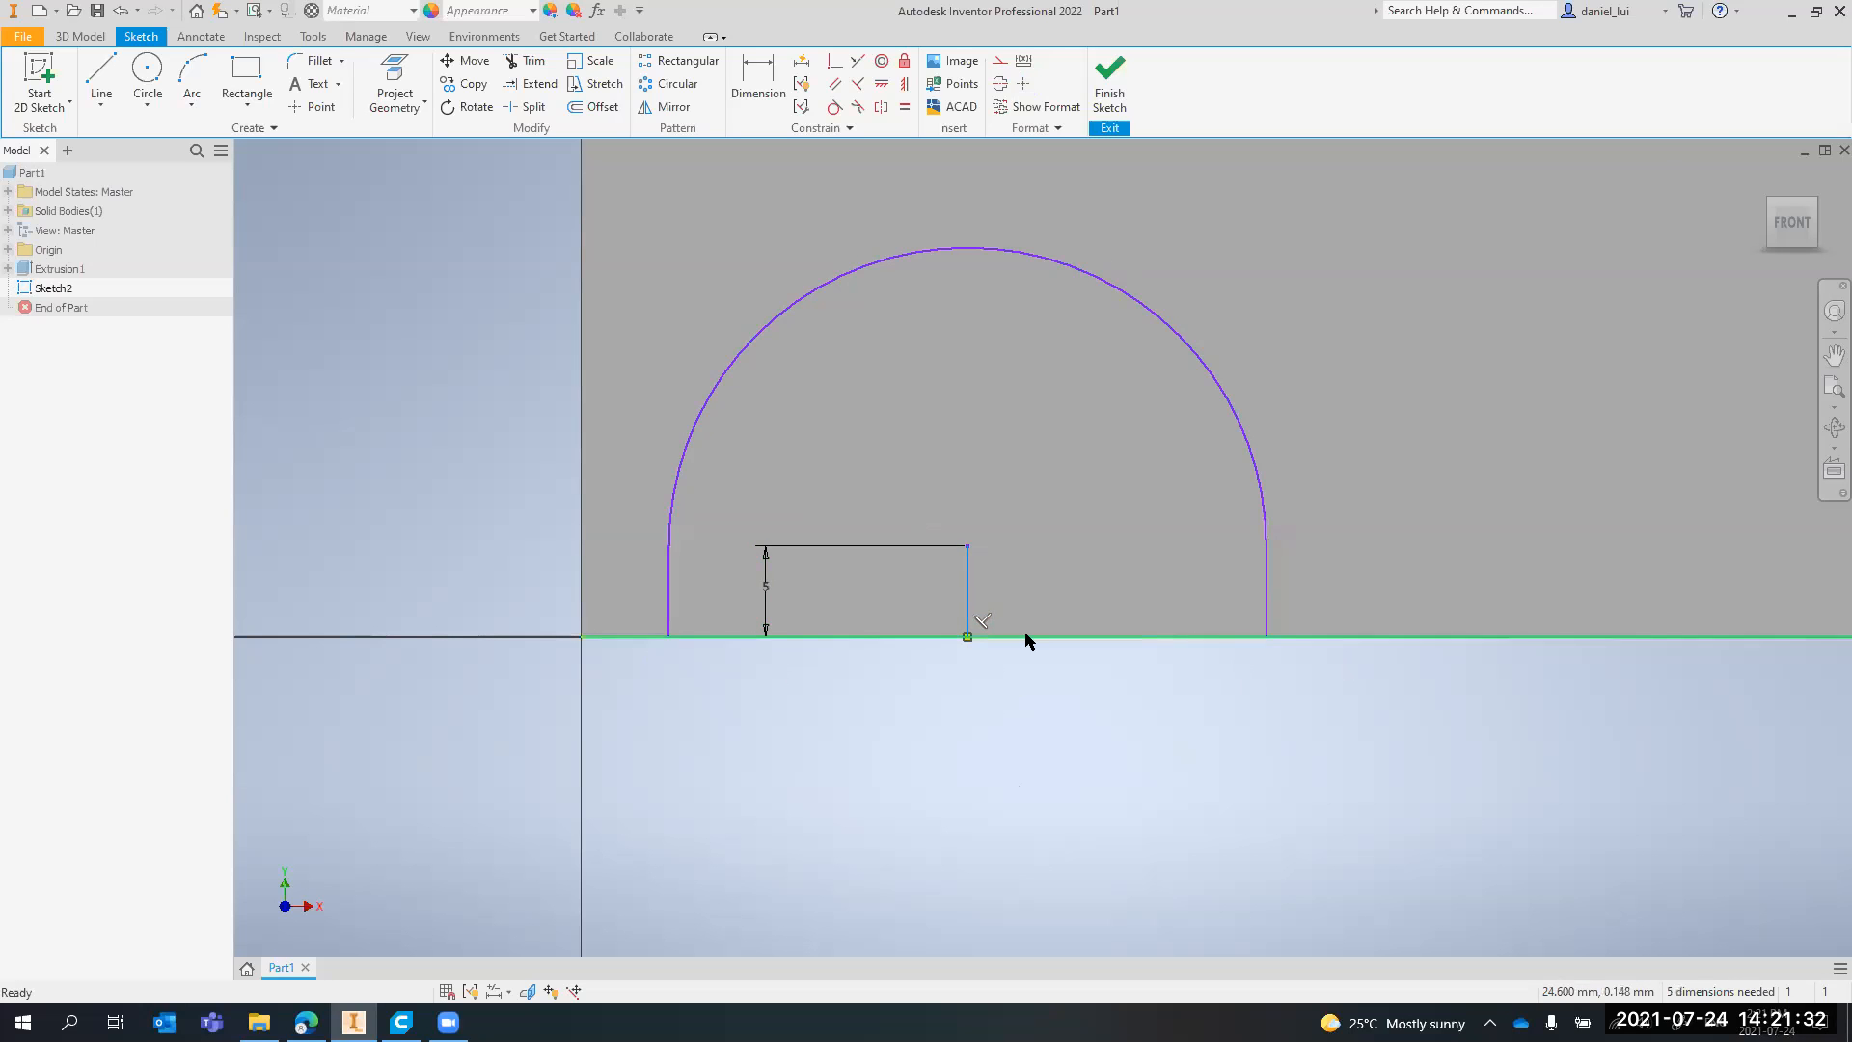
# Draw a second 33 mm diameter circle level with the first arch's centre, about 74 mm from the face's left corner
pyautogui.scroll(-3, 1046, 538)
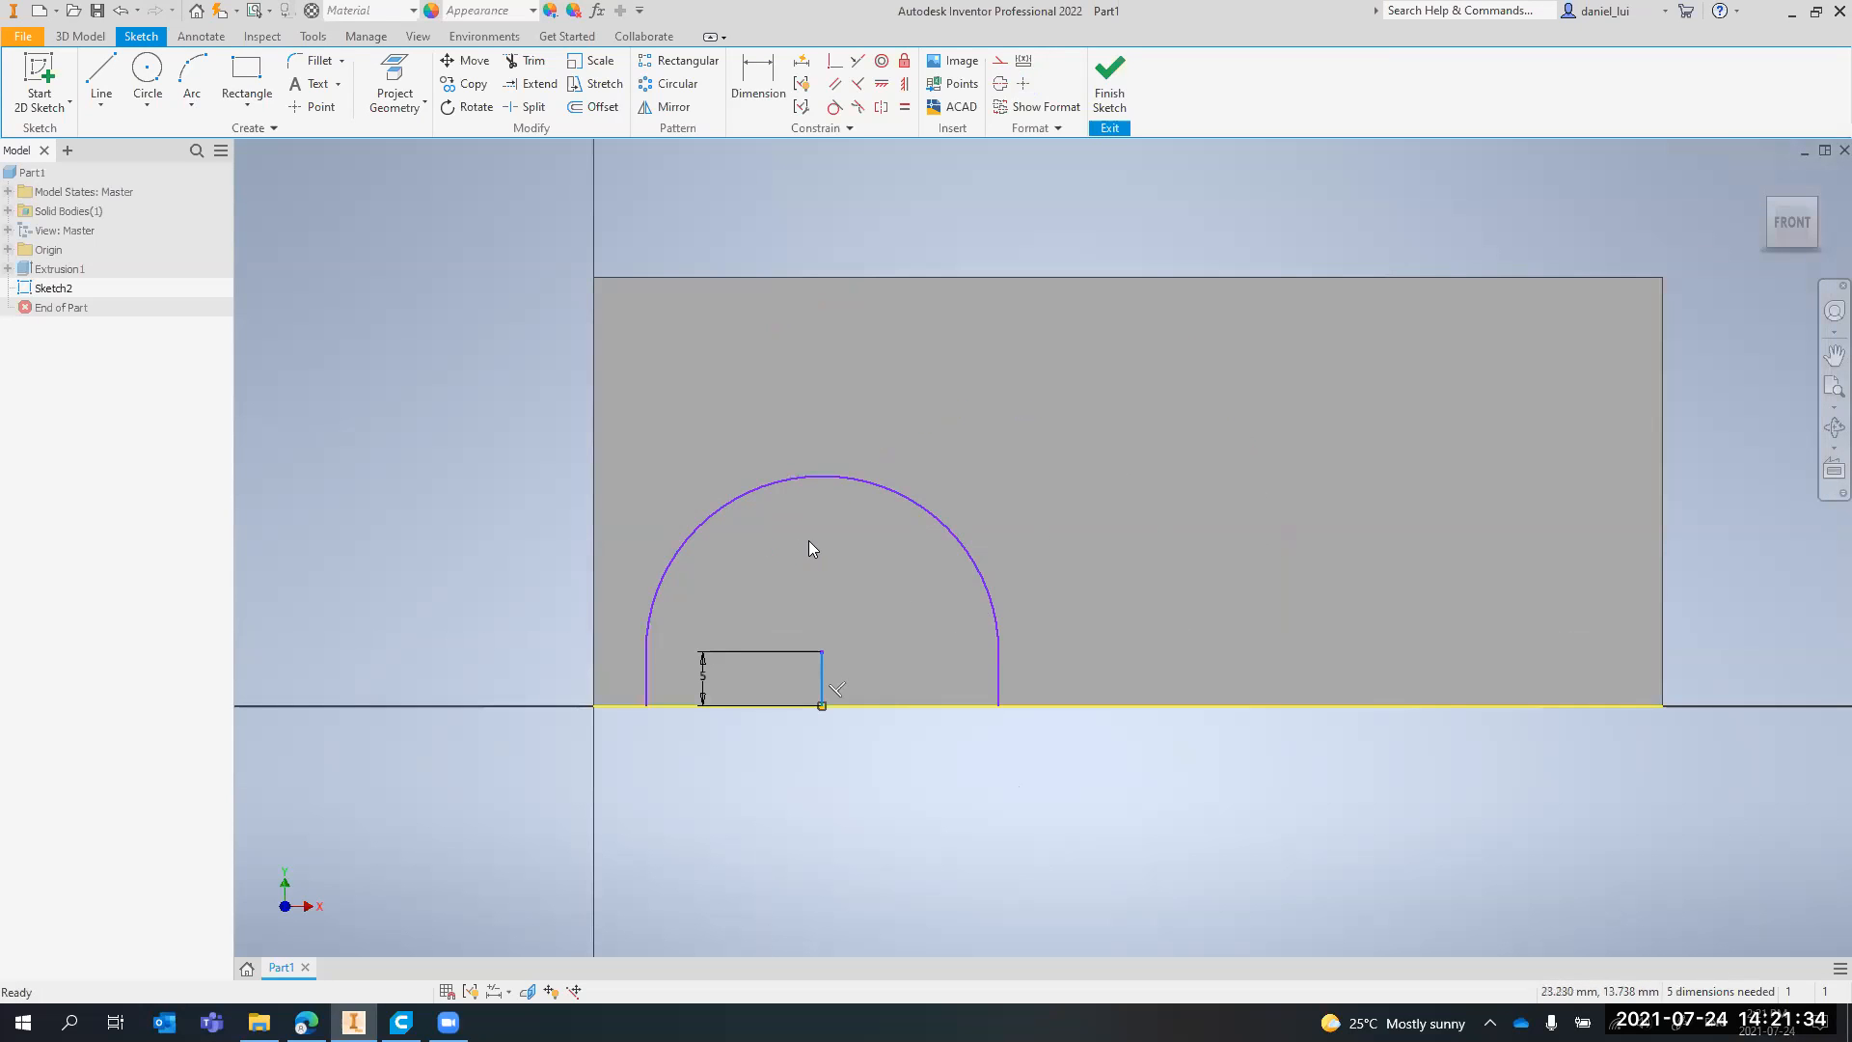
pyautogui.click(146, 77)
pyautogui.moveTo(1462, 705); pyautogui.dragTo(1208, 678, button='middle')
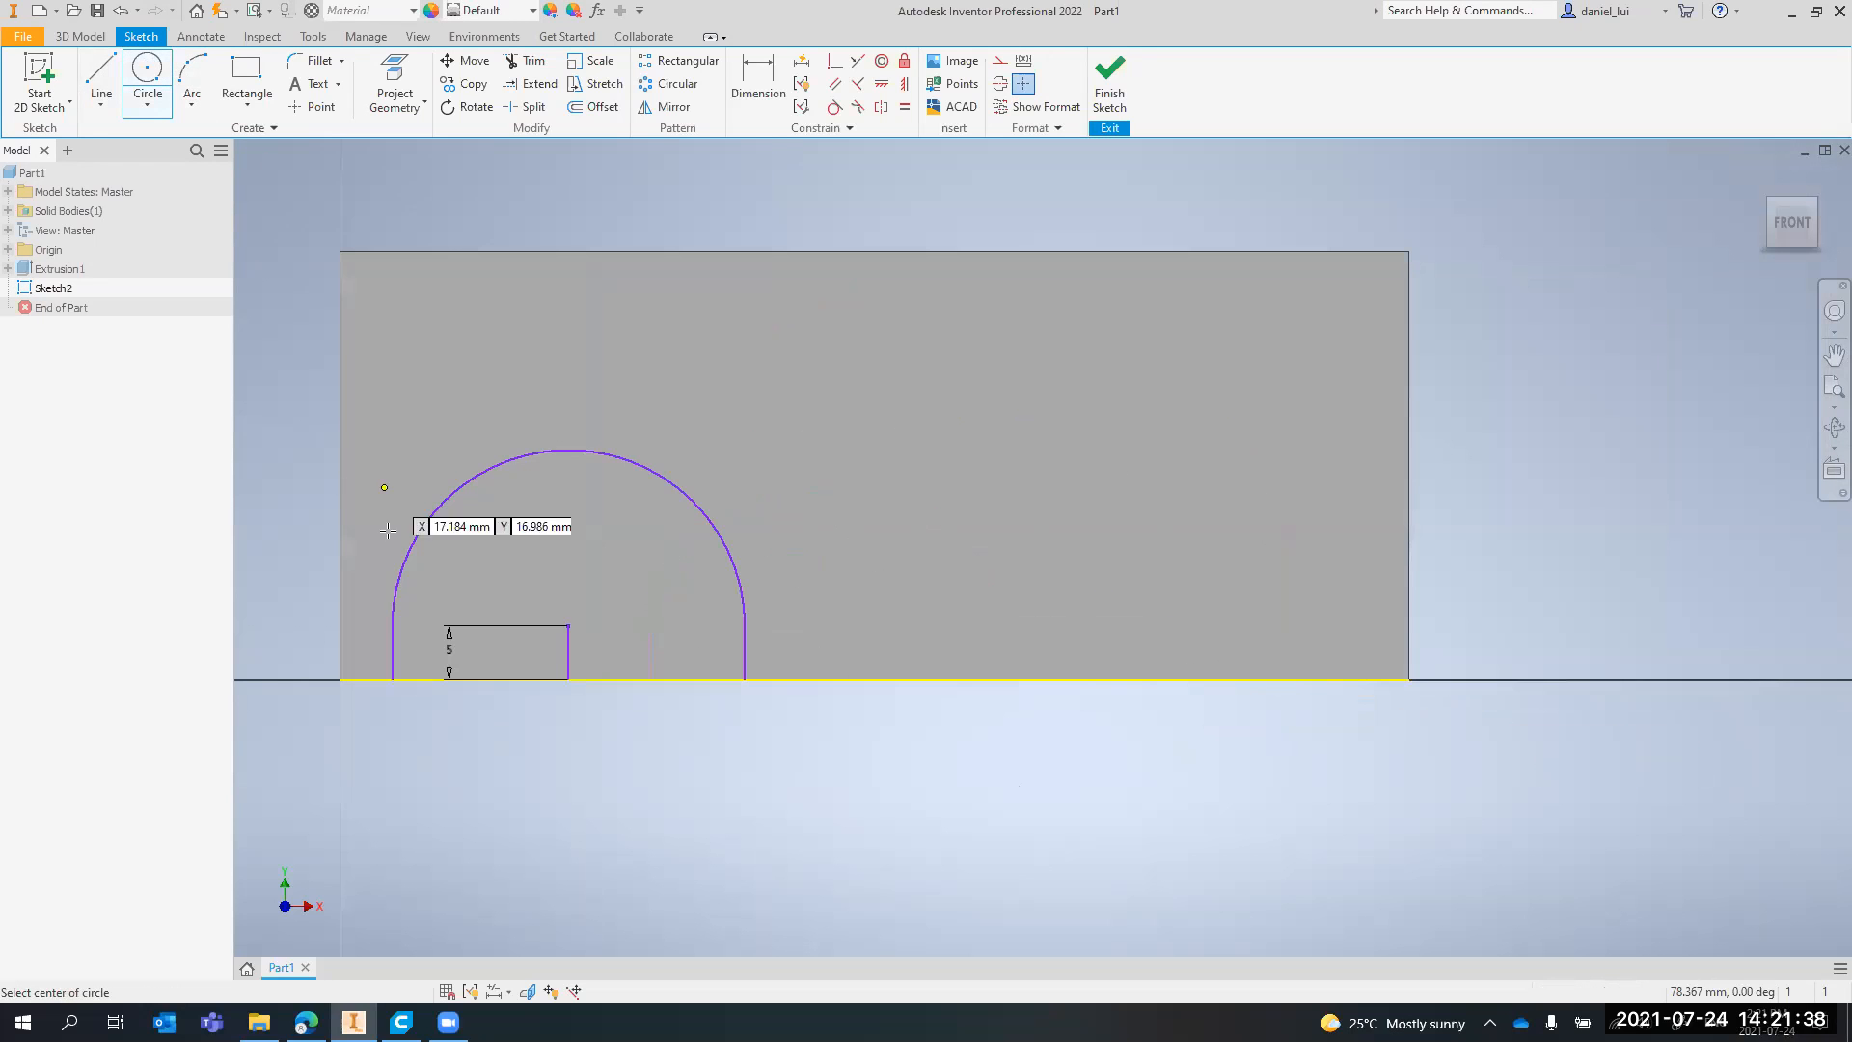
pyautogui.click(1131, 626)
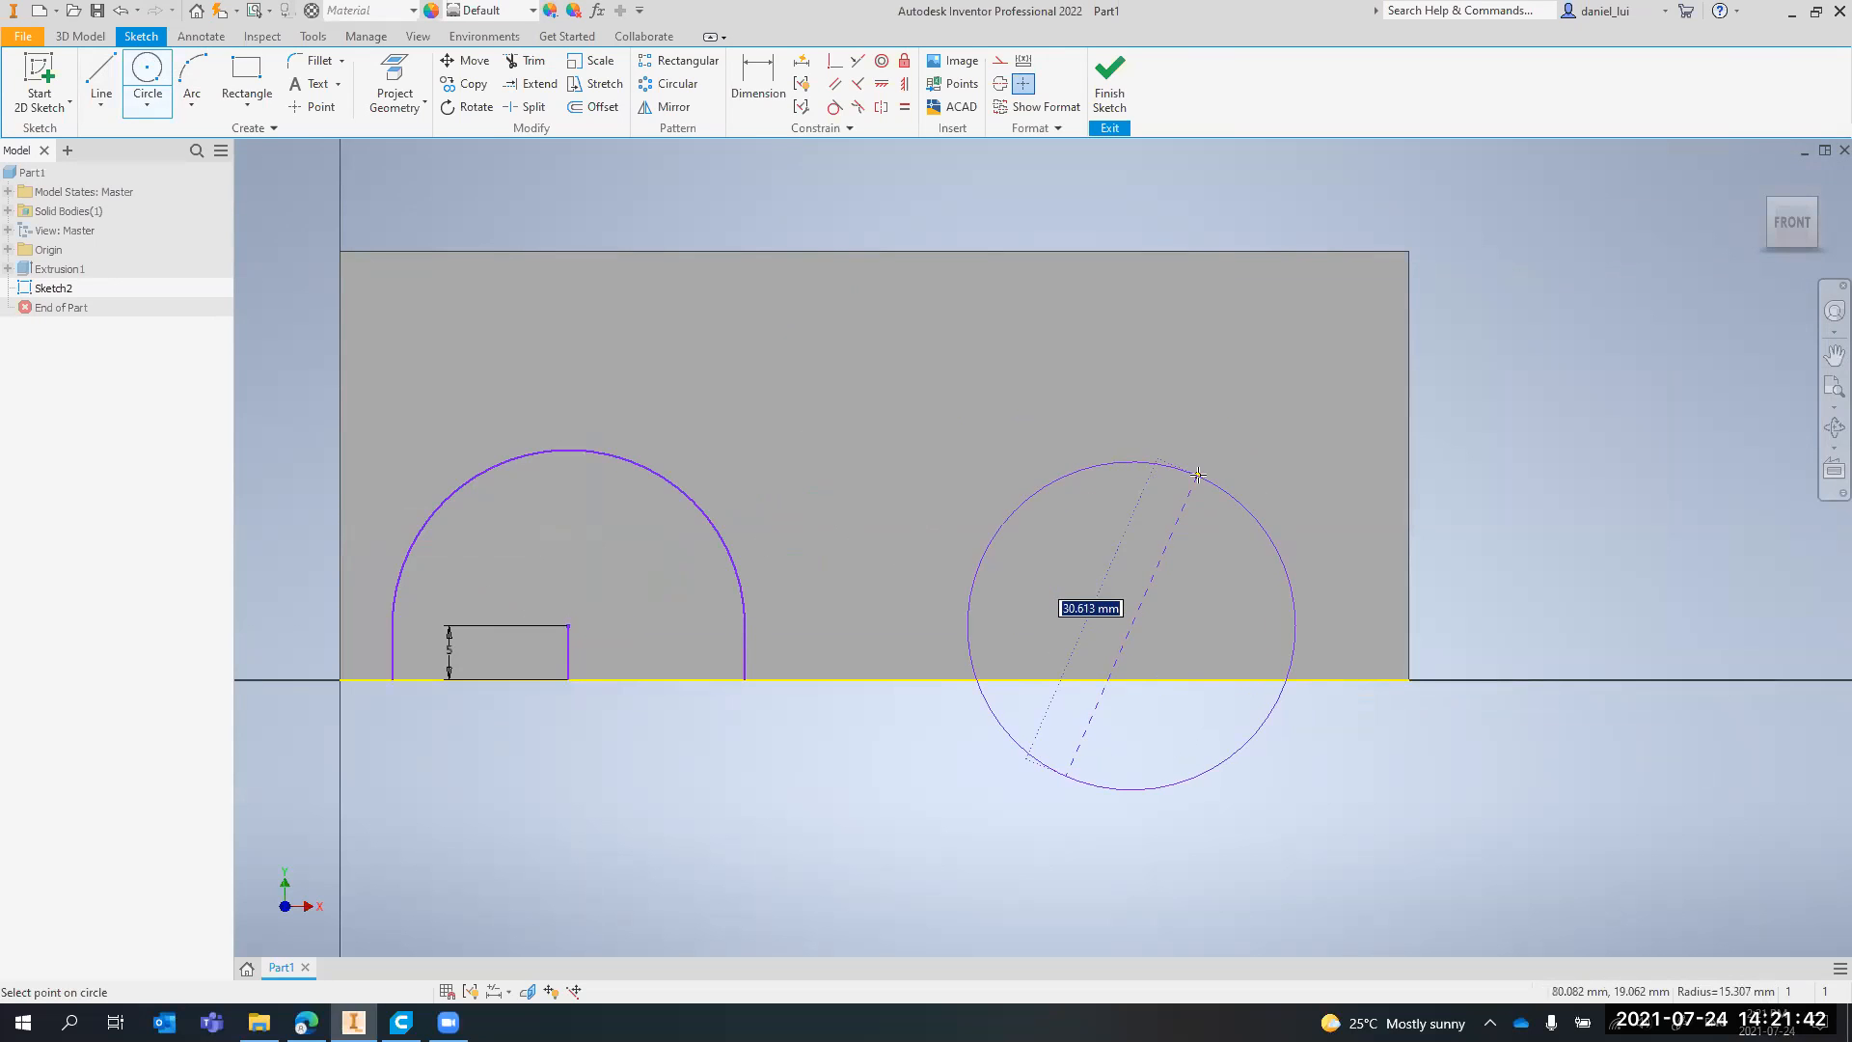
pyautogui.write('33')
pyautogui.press('Return')
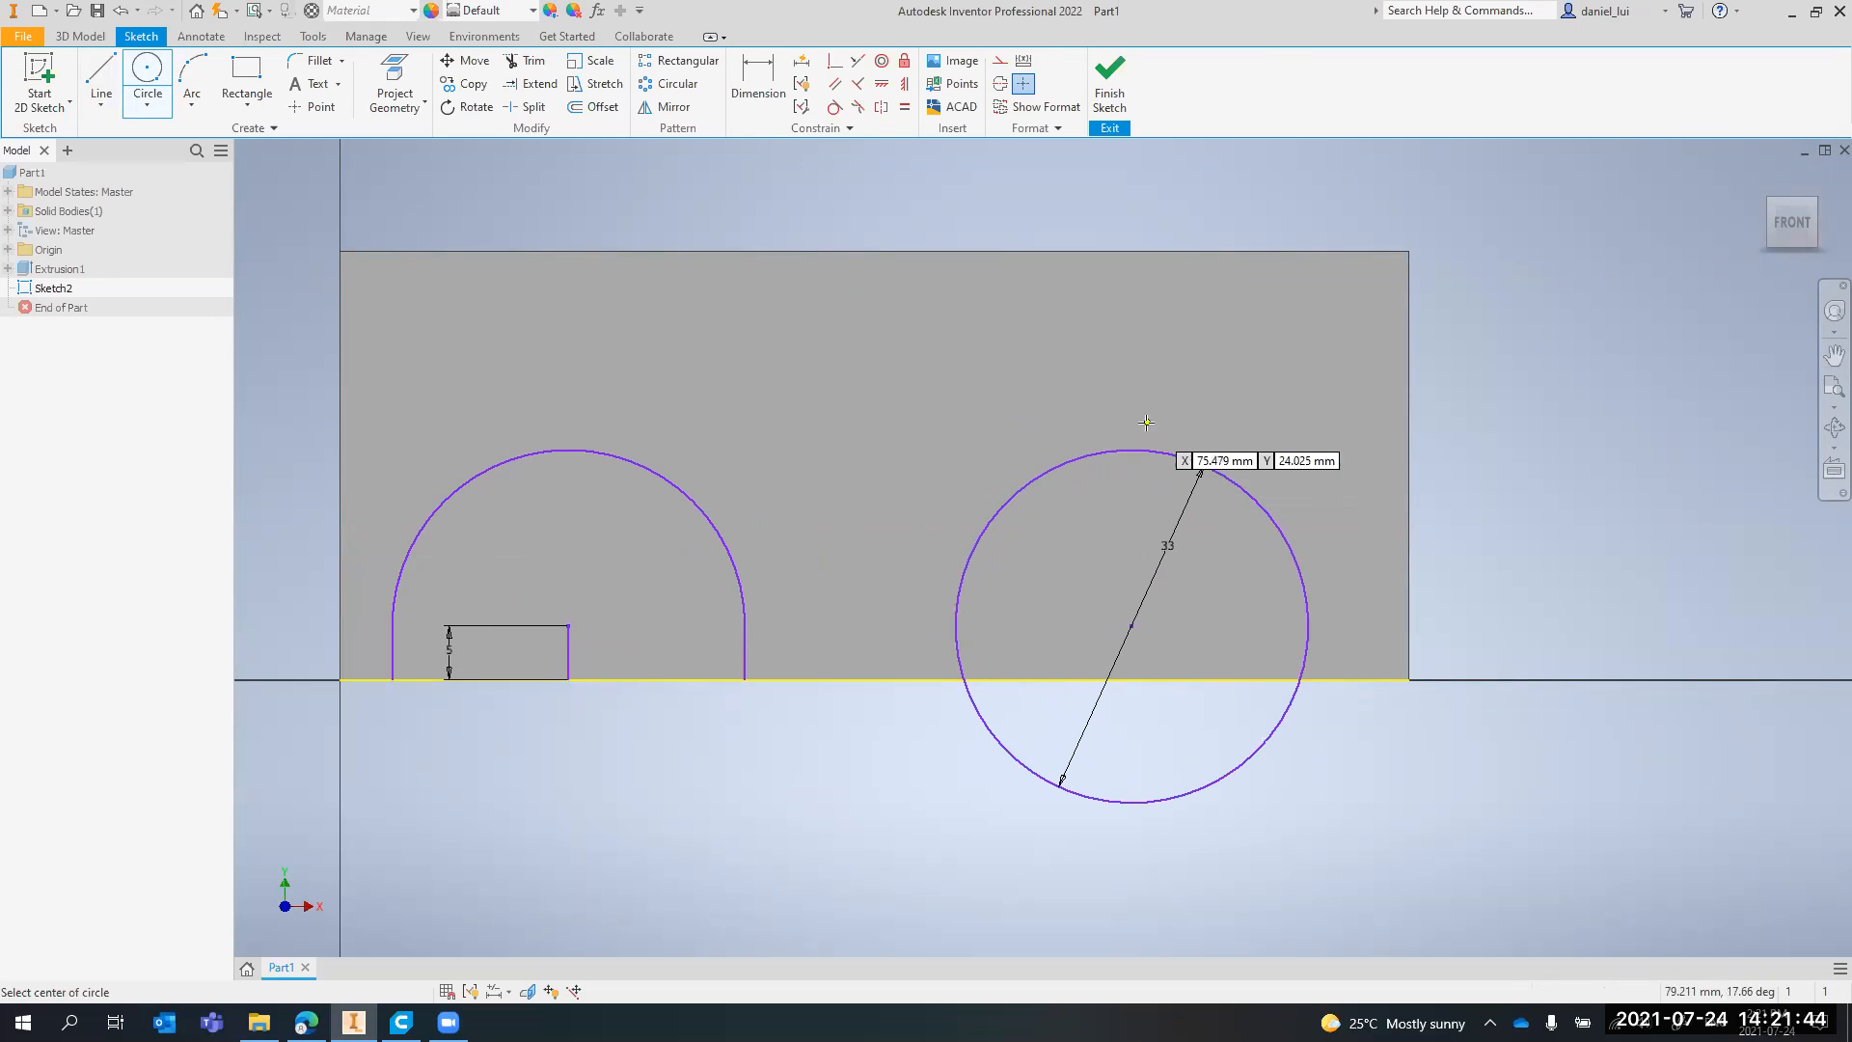
# Draw vertical lines from the second circle's left and right quadrant points down to the face's bottom edge
pyautogui.click(100, 77)
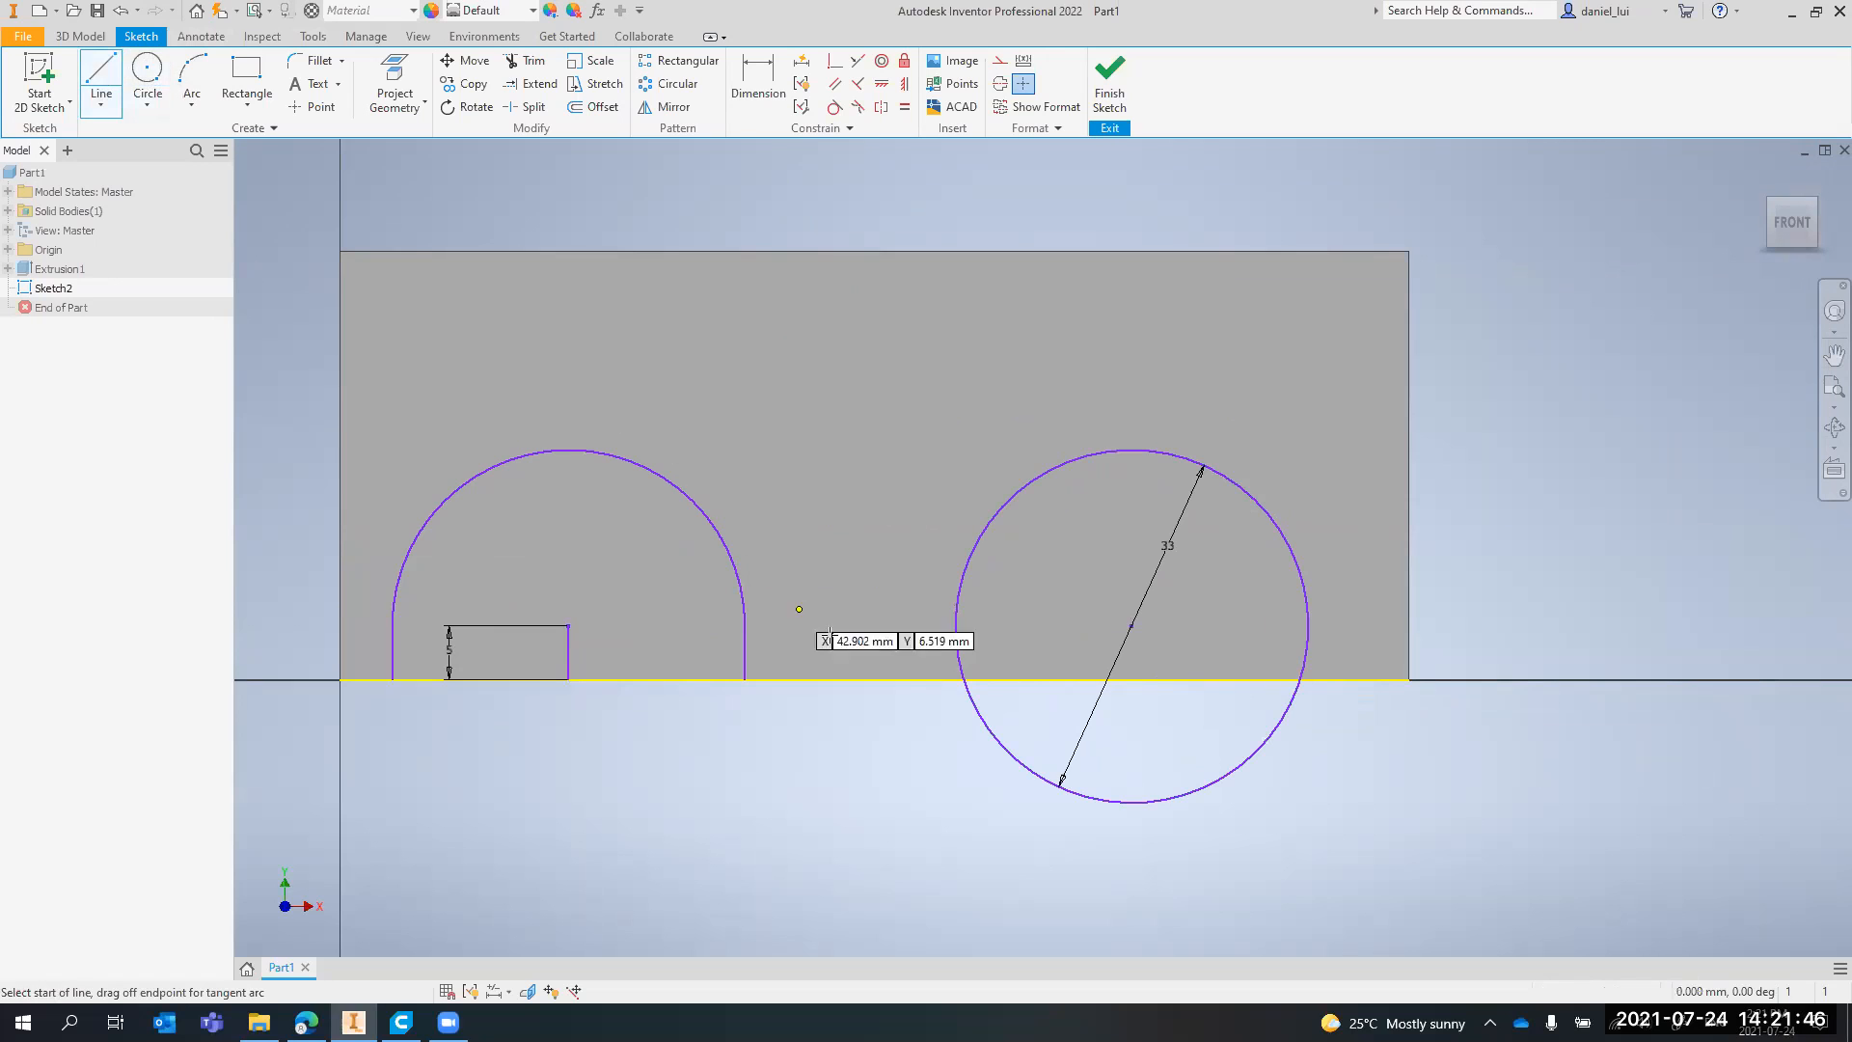
pyautogui.click(954, 680)
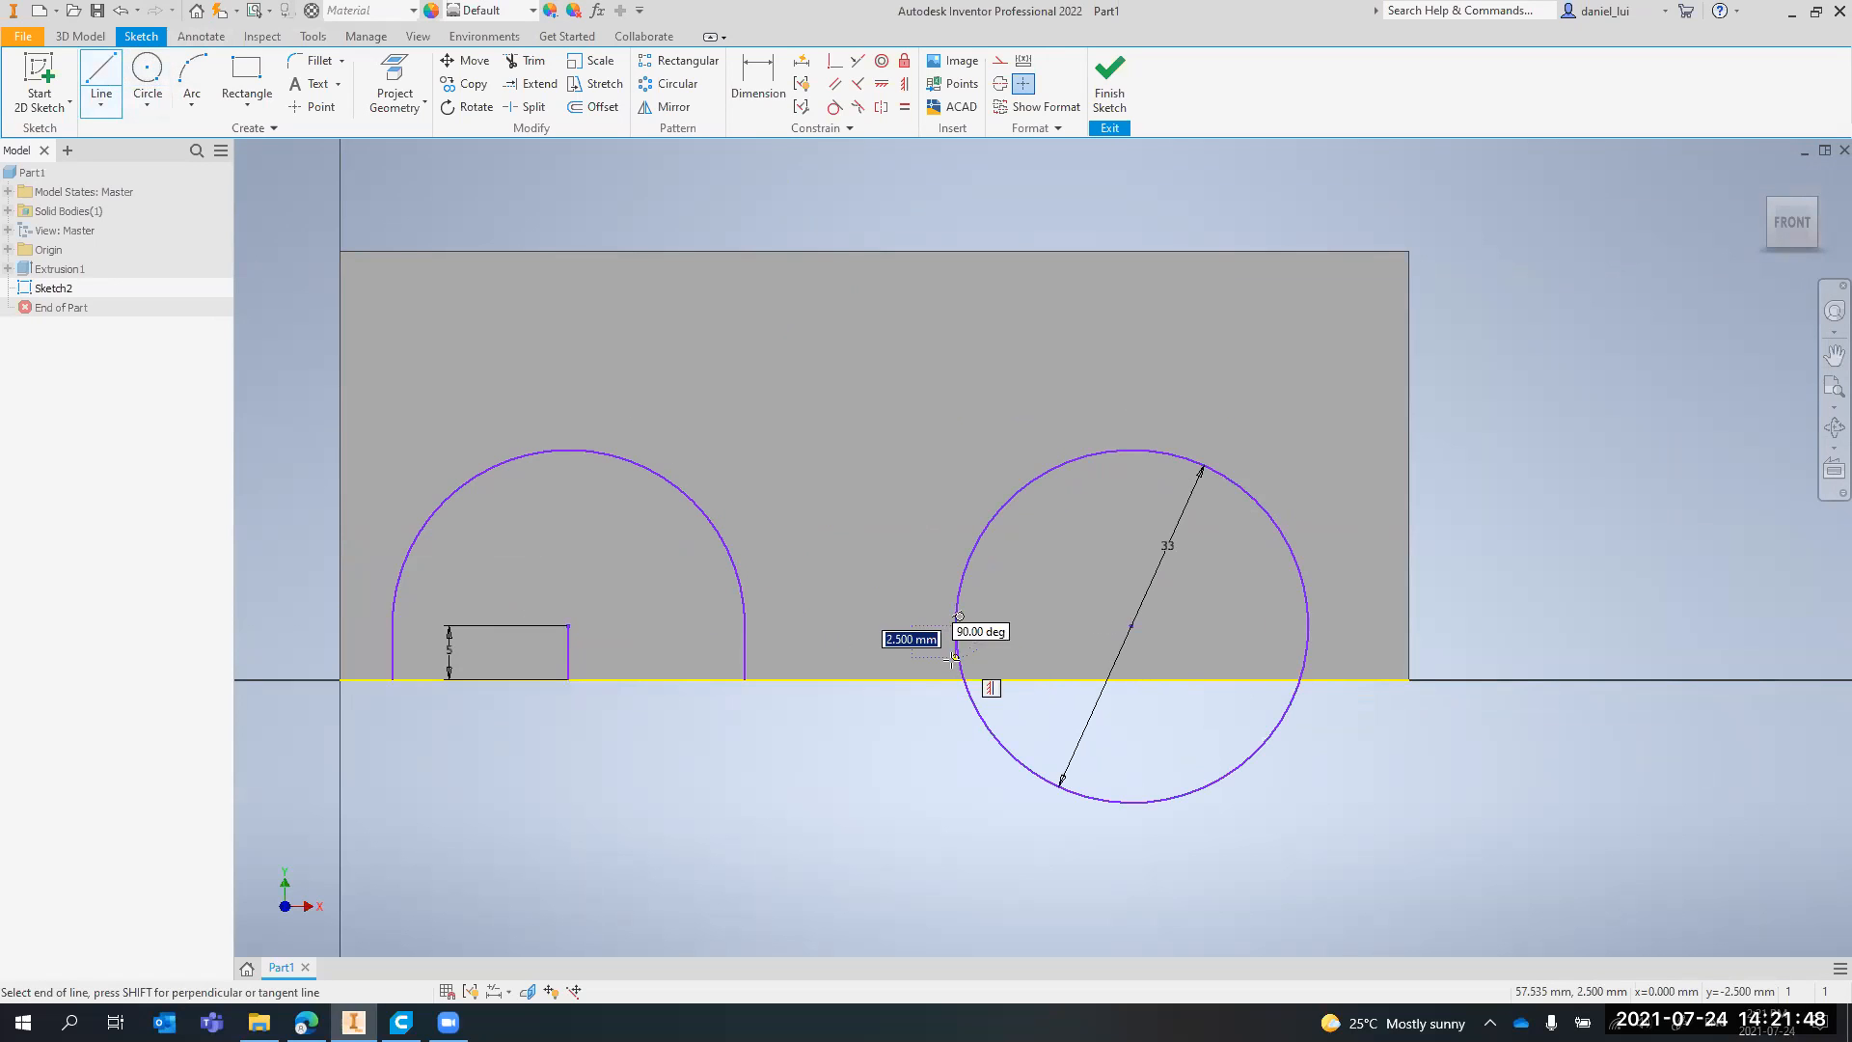
pyautogui.press('Return')
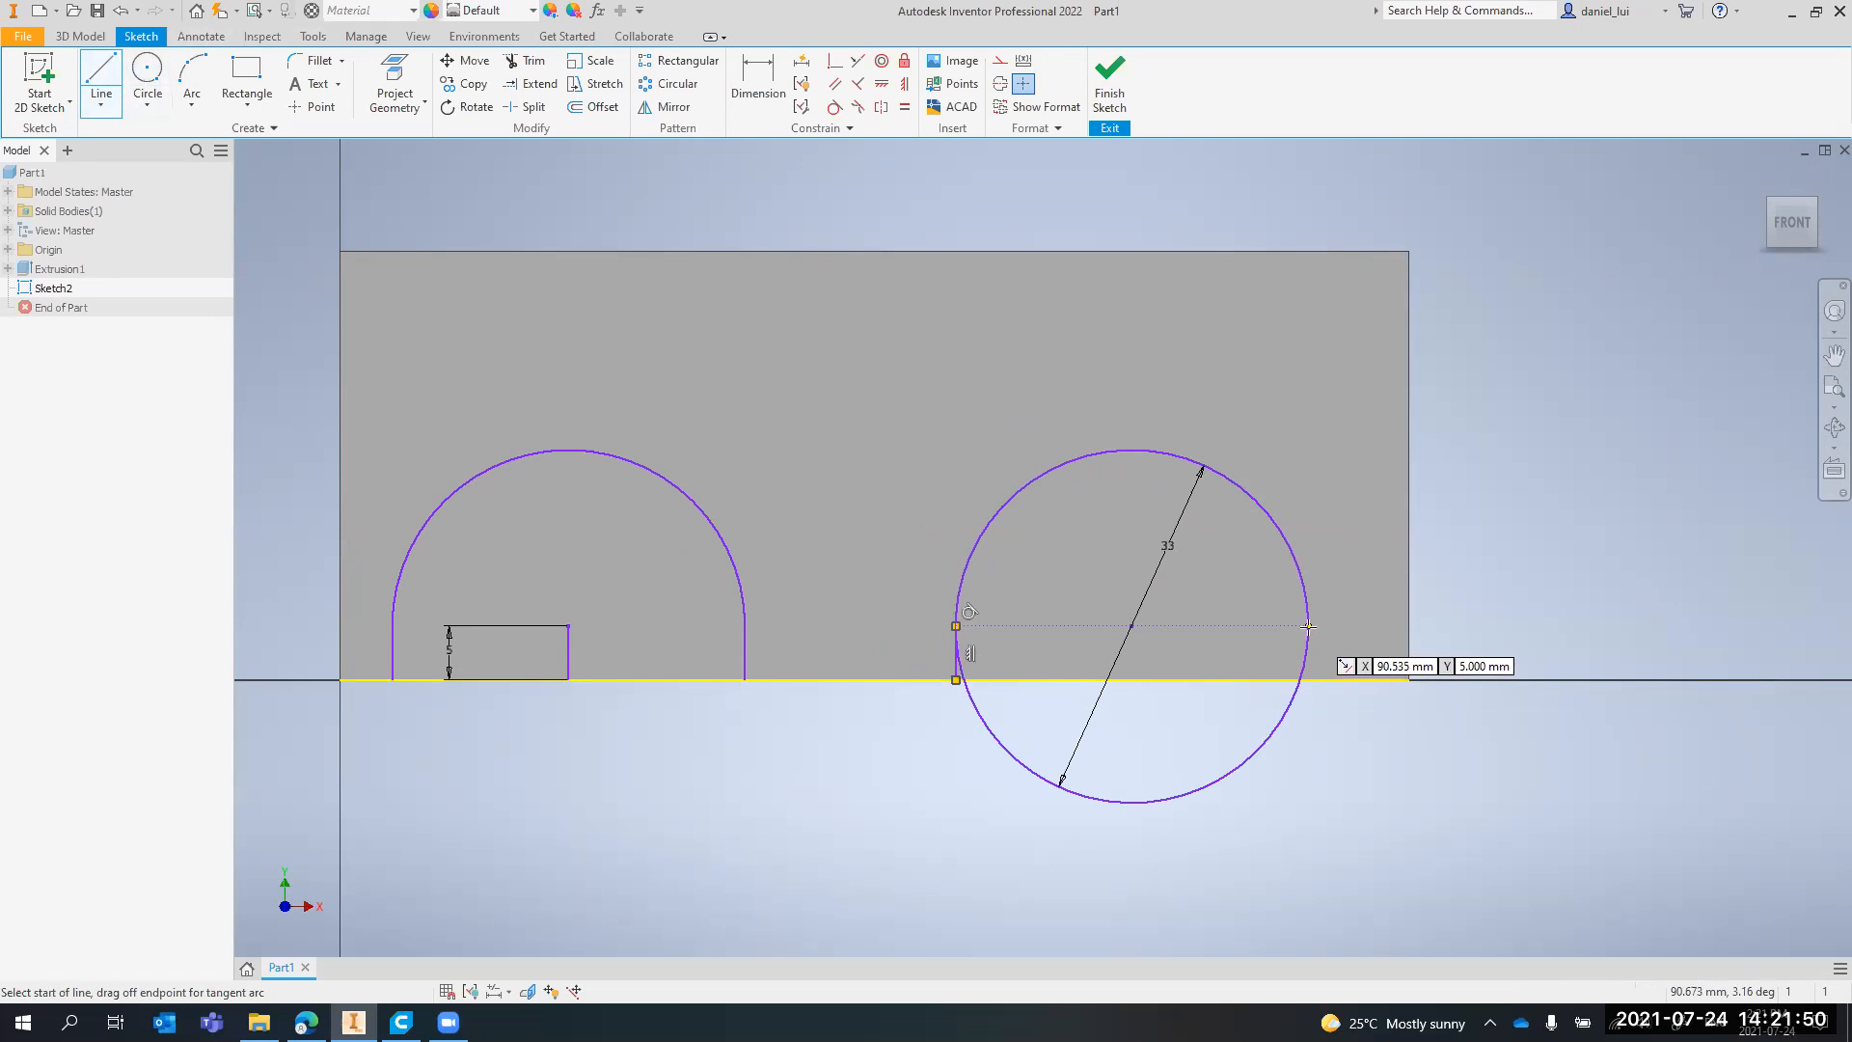
pyautogui.click(1310, 681)
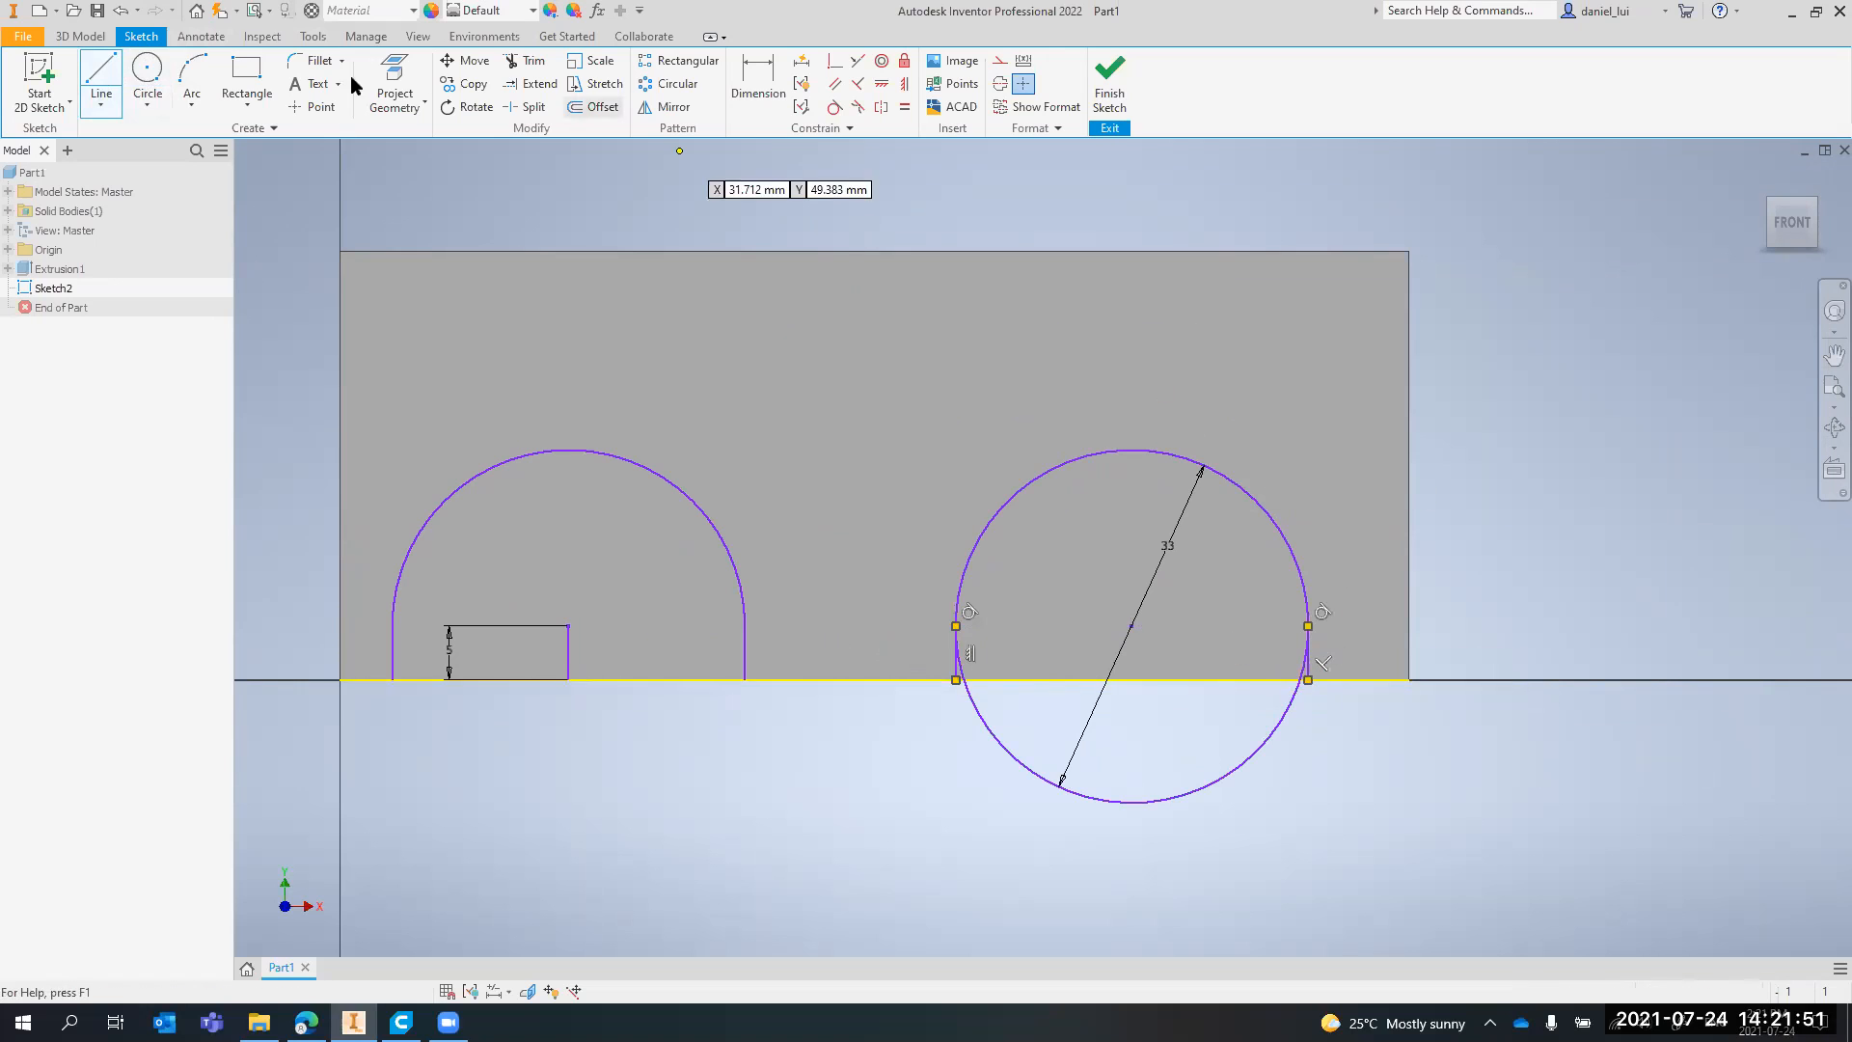
# Draw a three-point arc over the second circle's upper half between its side lines, and delete the full circle
pyautogui.click(192, 77)
pyautogui.click(955, 626)
pyautogui.click(1308, 626)
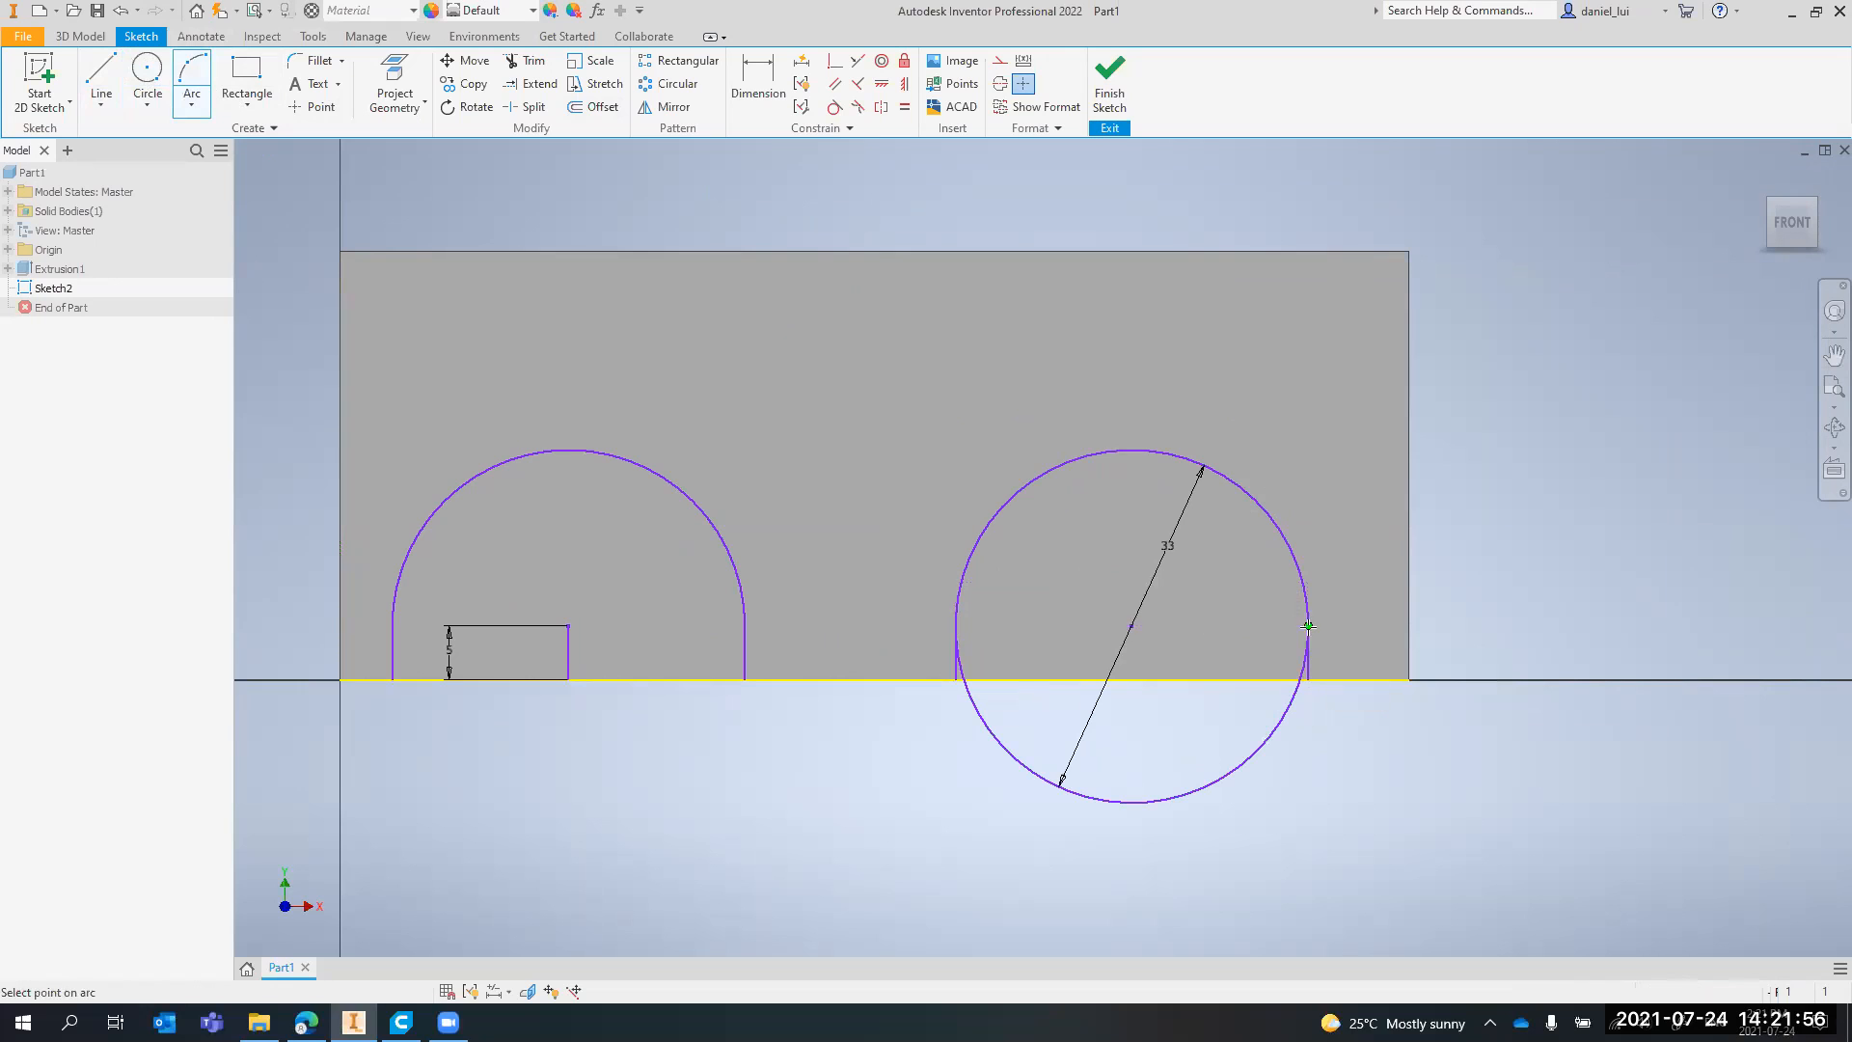
pyautogui.click(1133, 450)
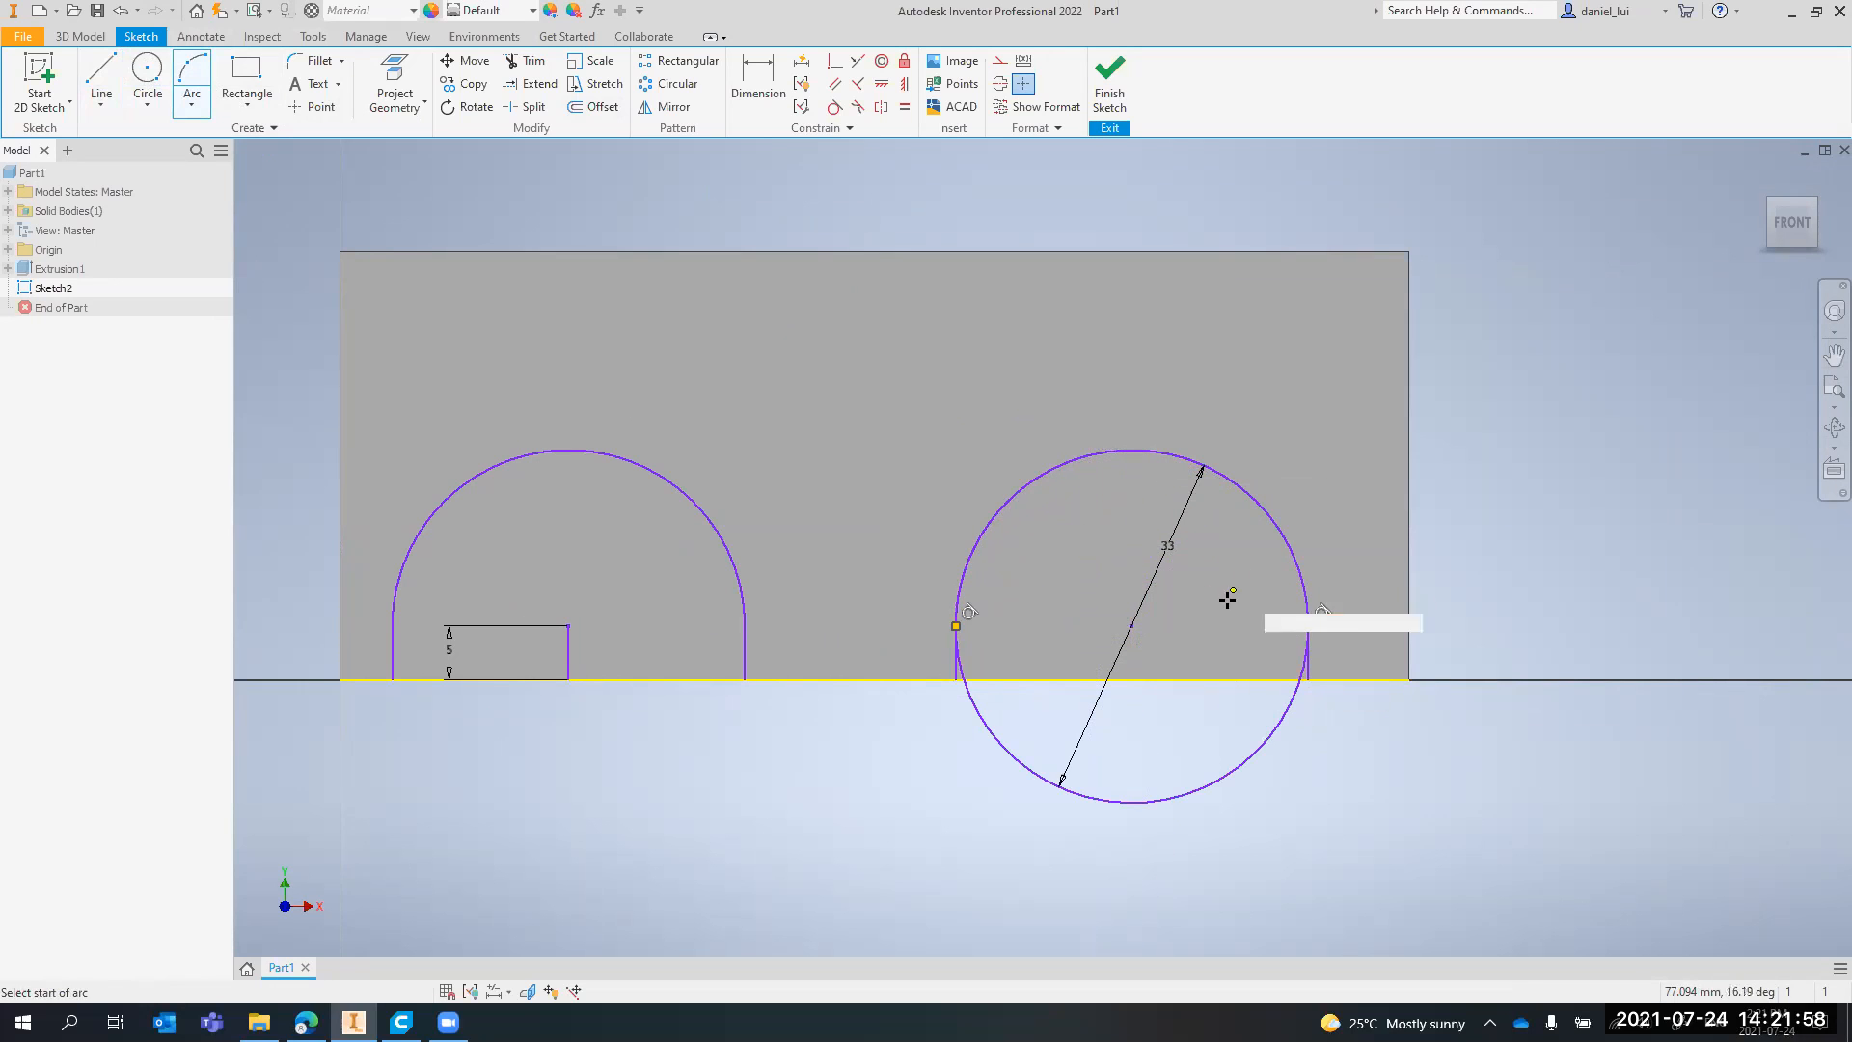
pyautogui.press('Escape')
pyautogui.click(1301, 707)
pyautogui.press('Delete')
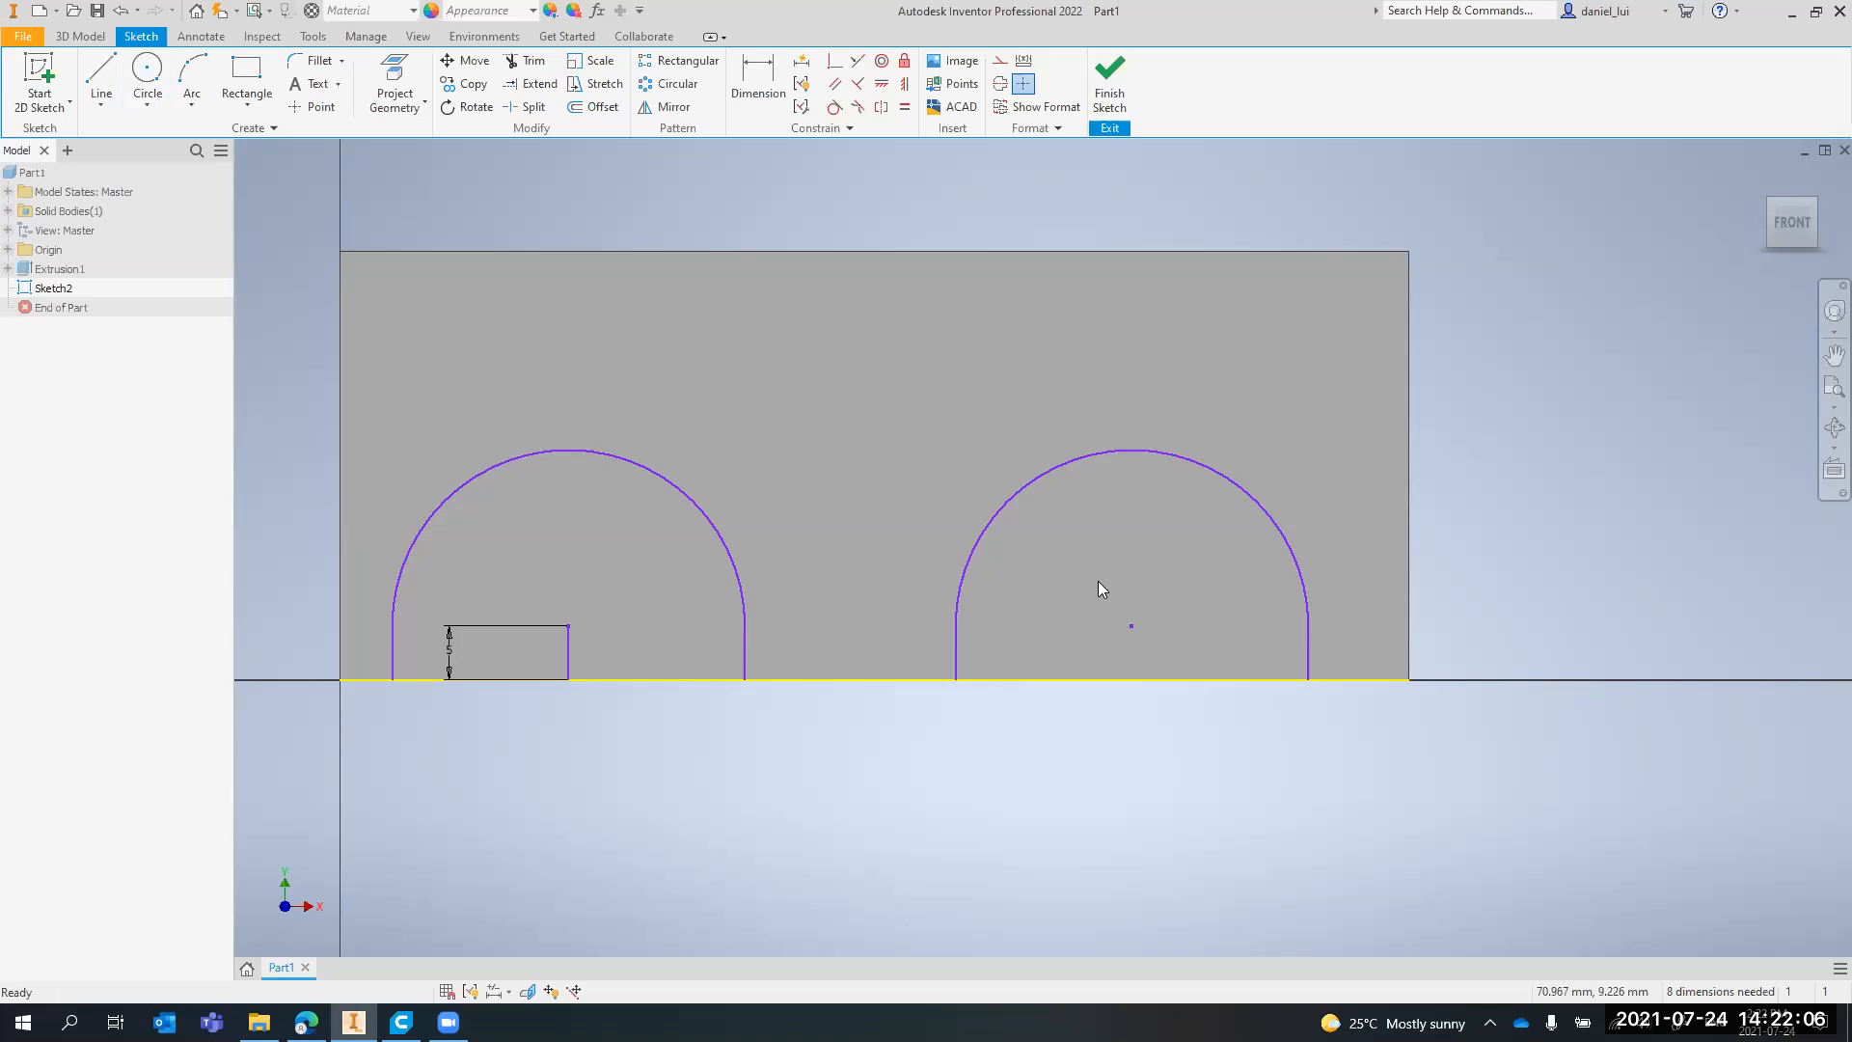
# Close both arch profiles with horizontal lines along the face's bottom edge between the lower ends of their side lines
pyautogui.scroll(-2, 1098, 581)
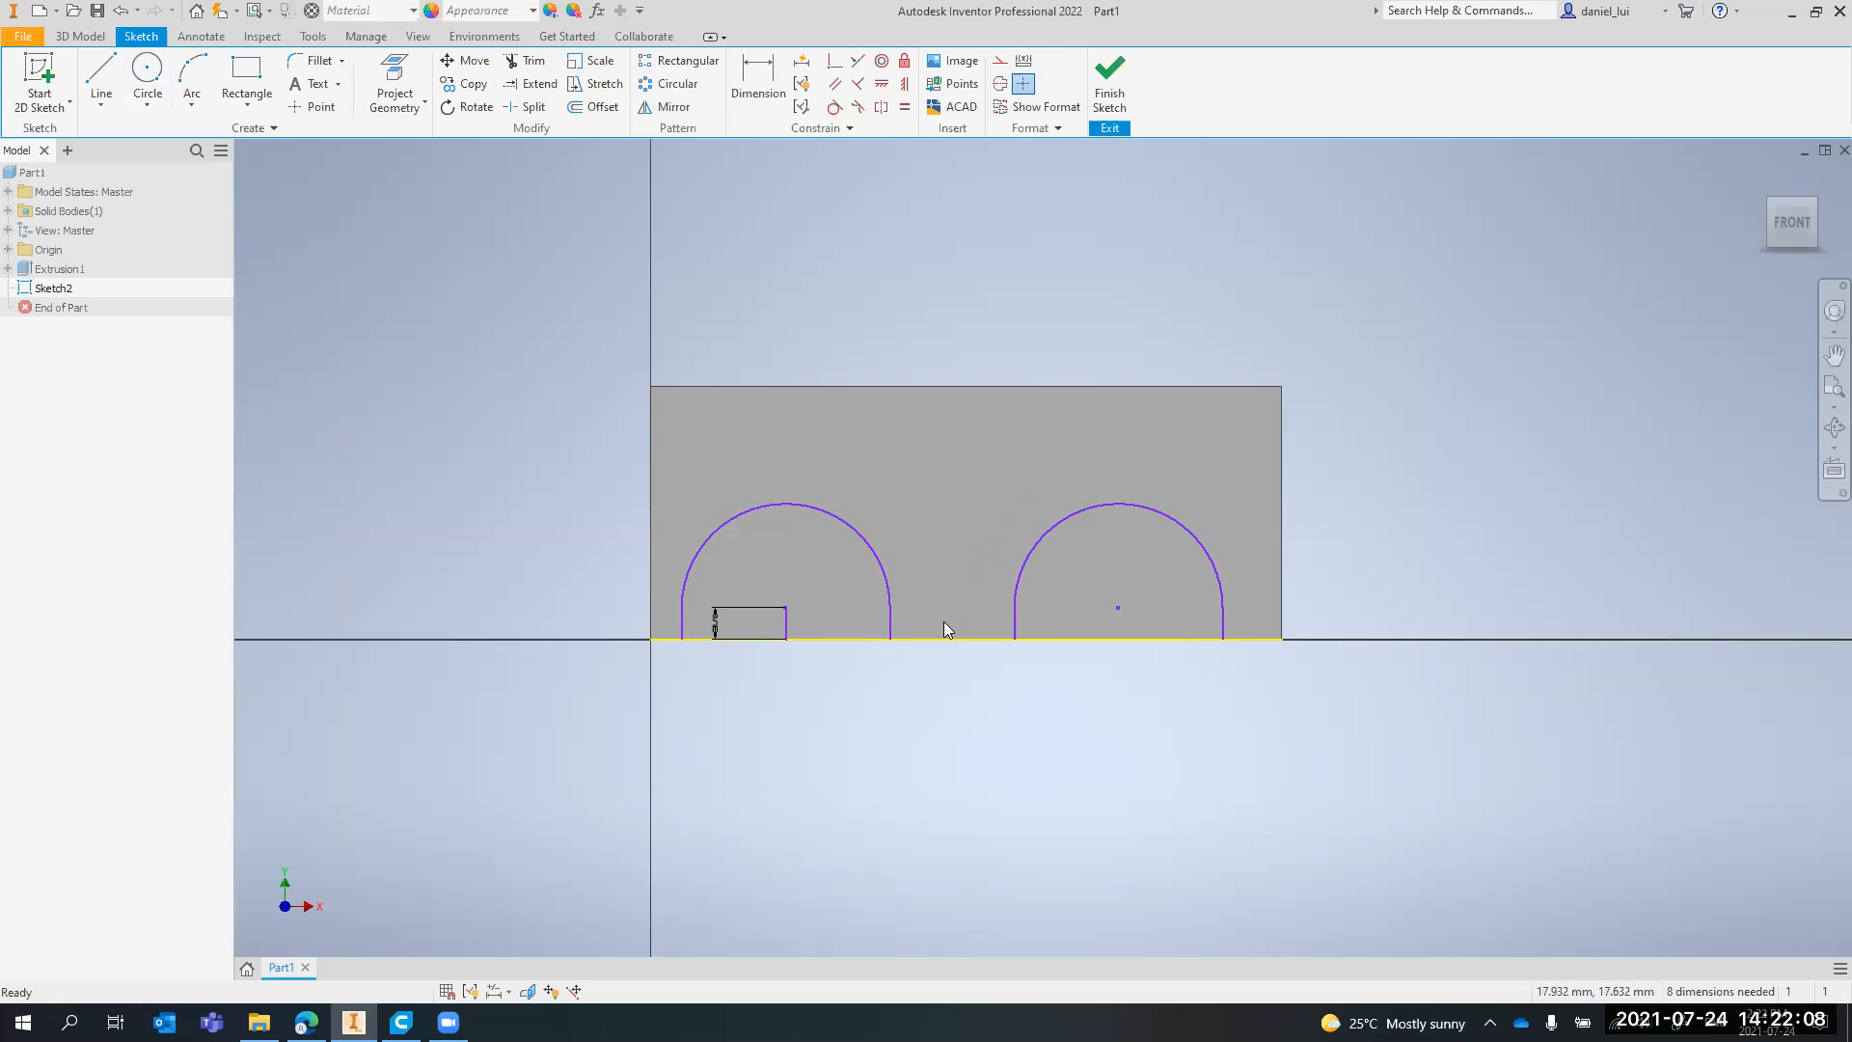
pyautogui.click(100, 82)
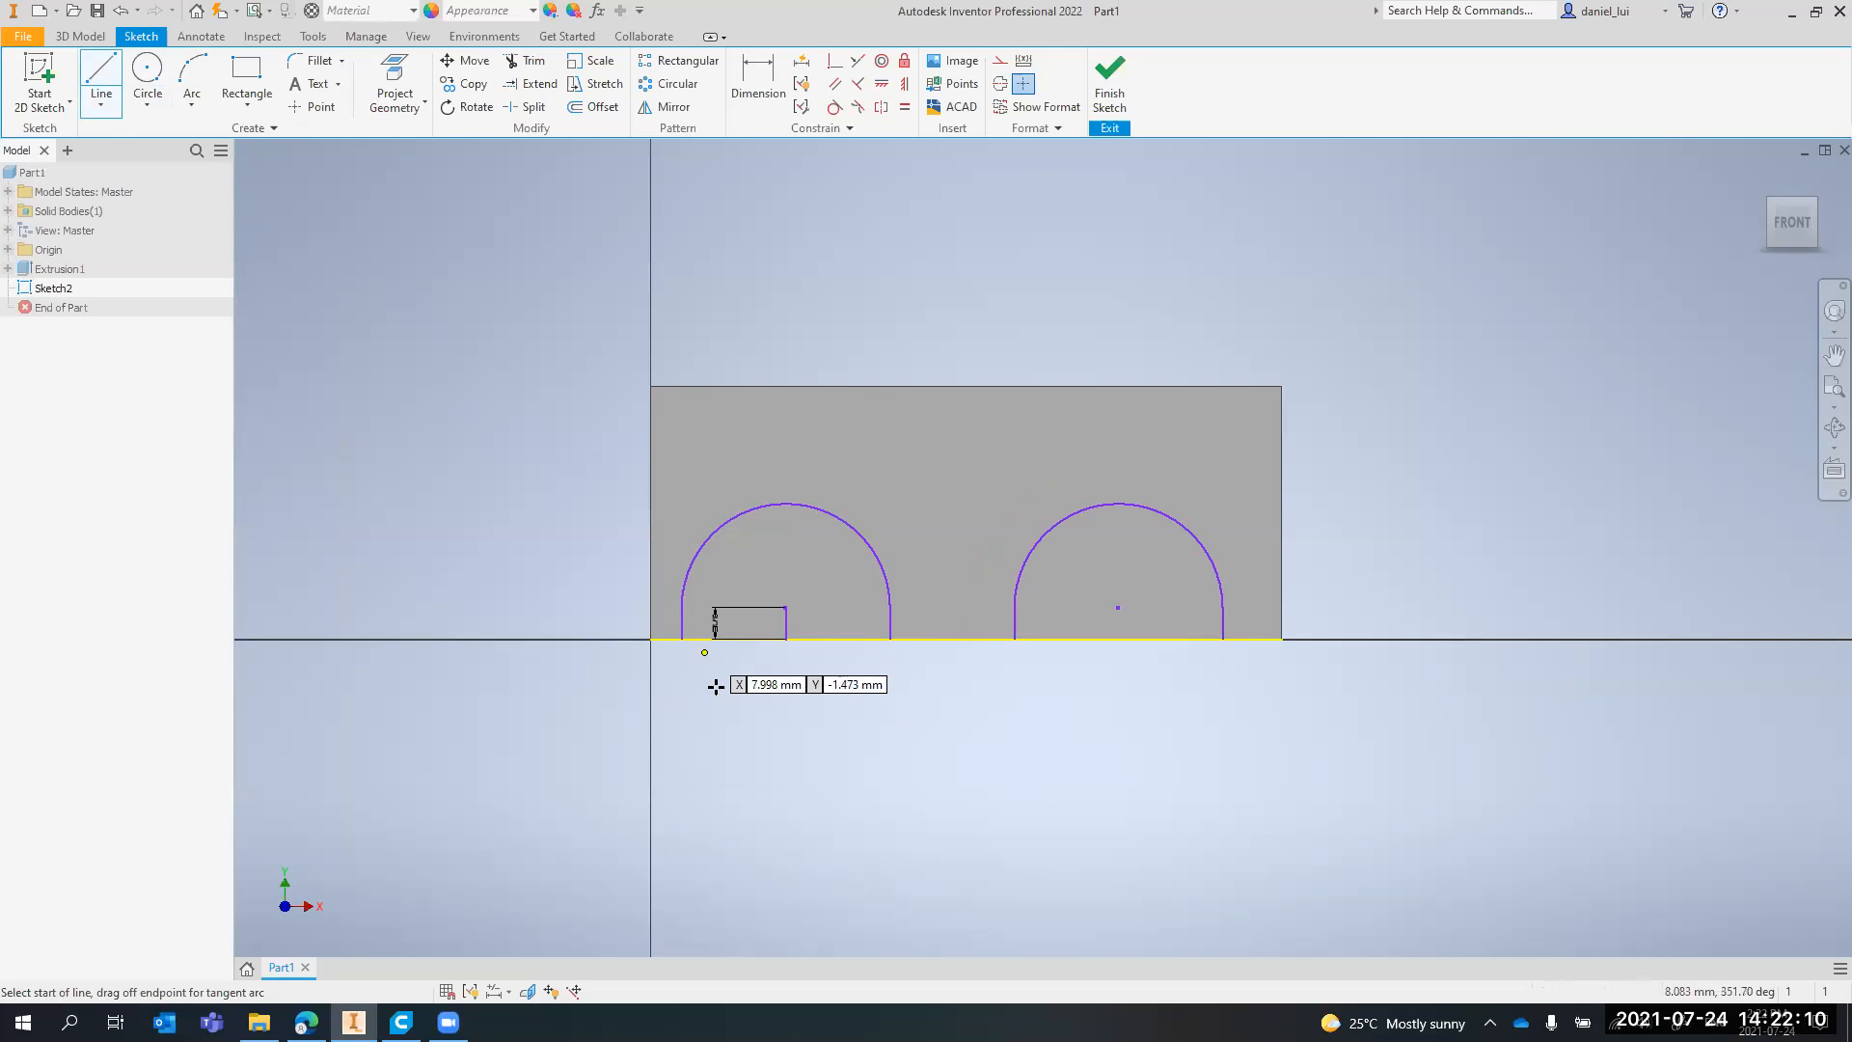
pyautogui.scroll(3, 711, 681)
pyautogui.click(651, 595)
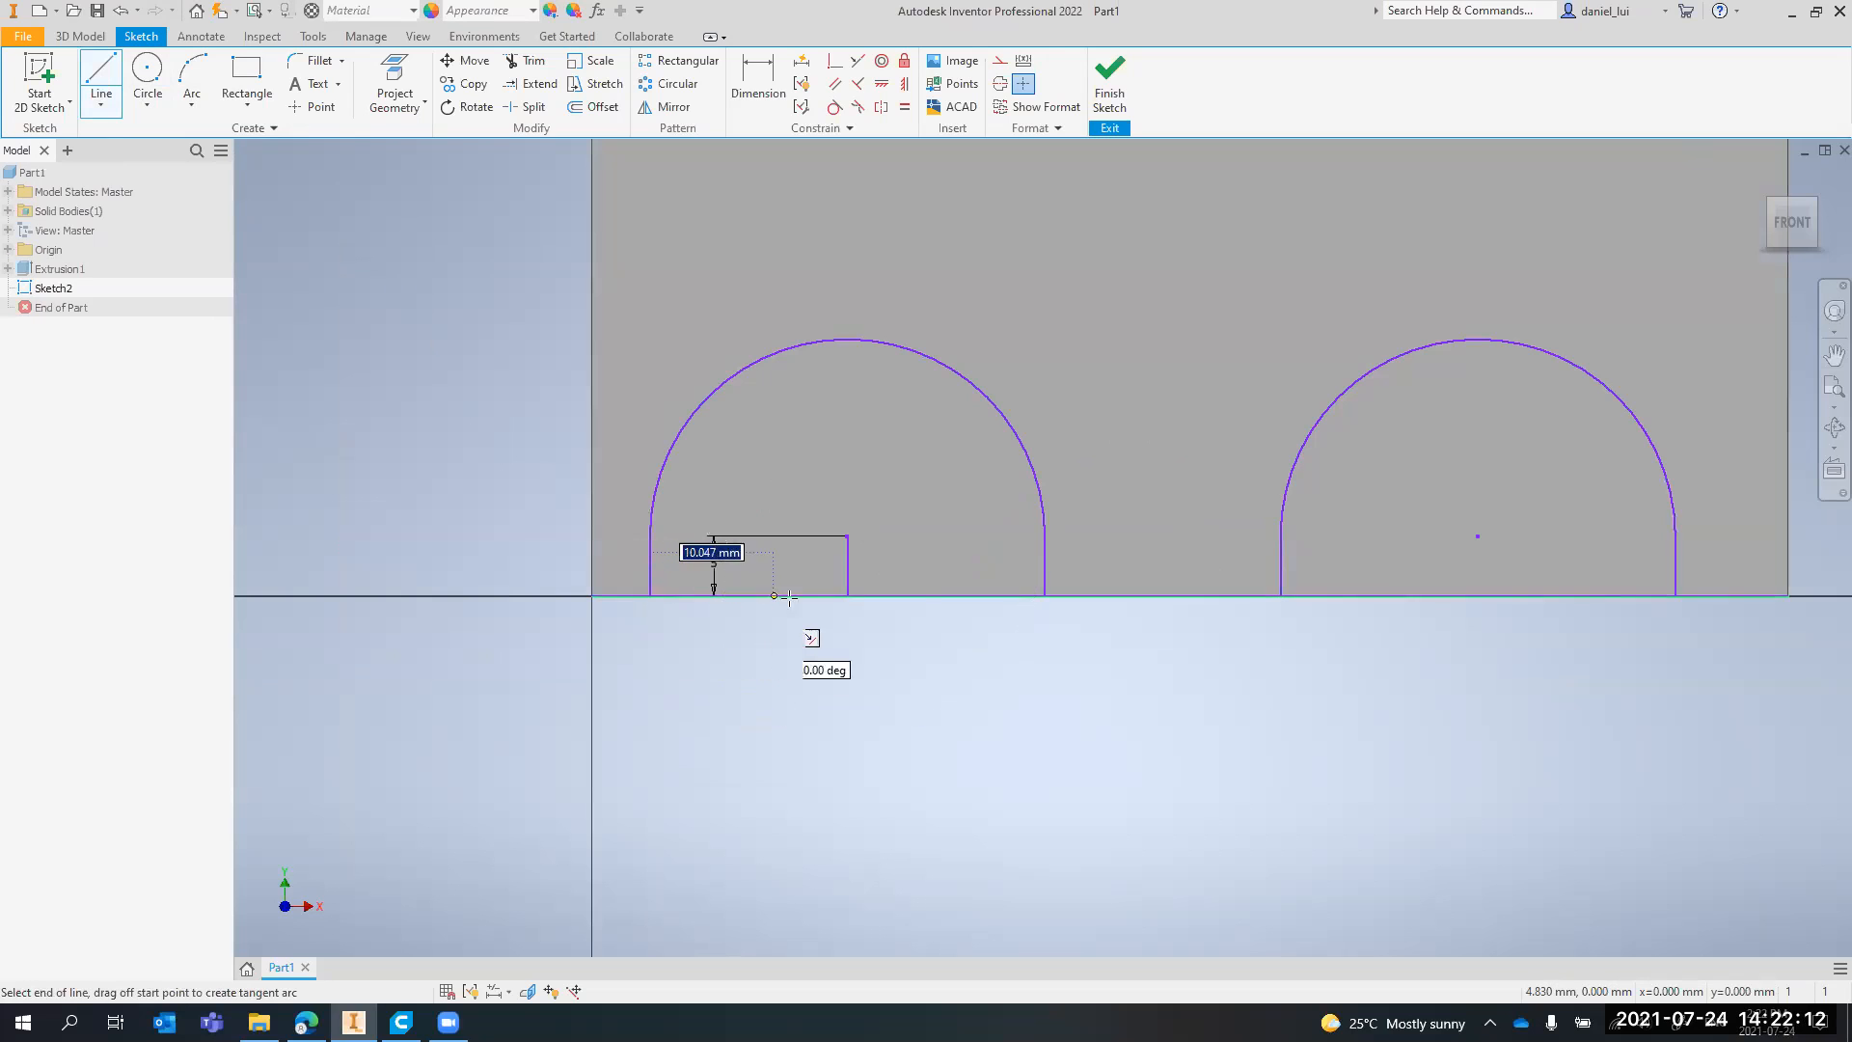
pyautogui.click(1043, 595)
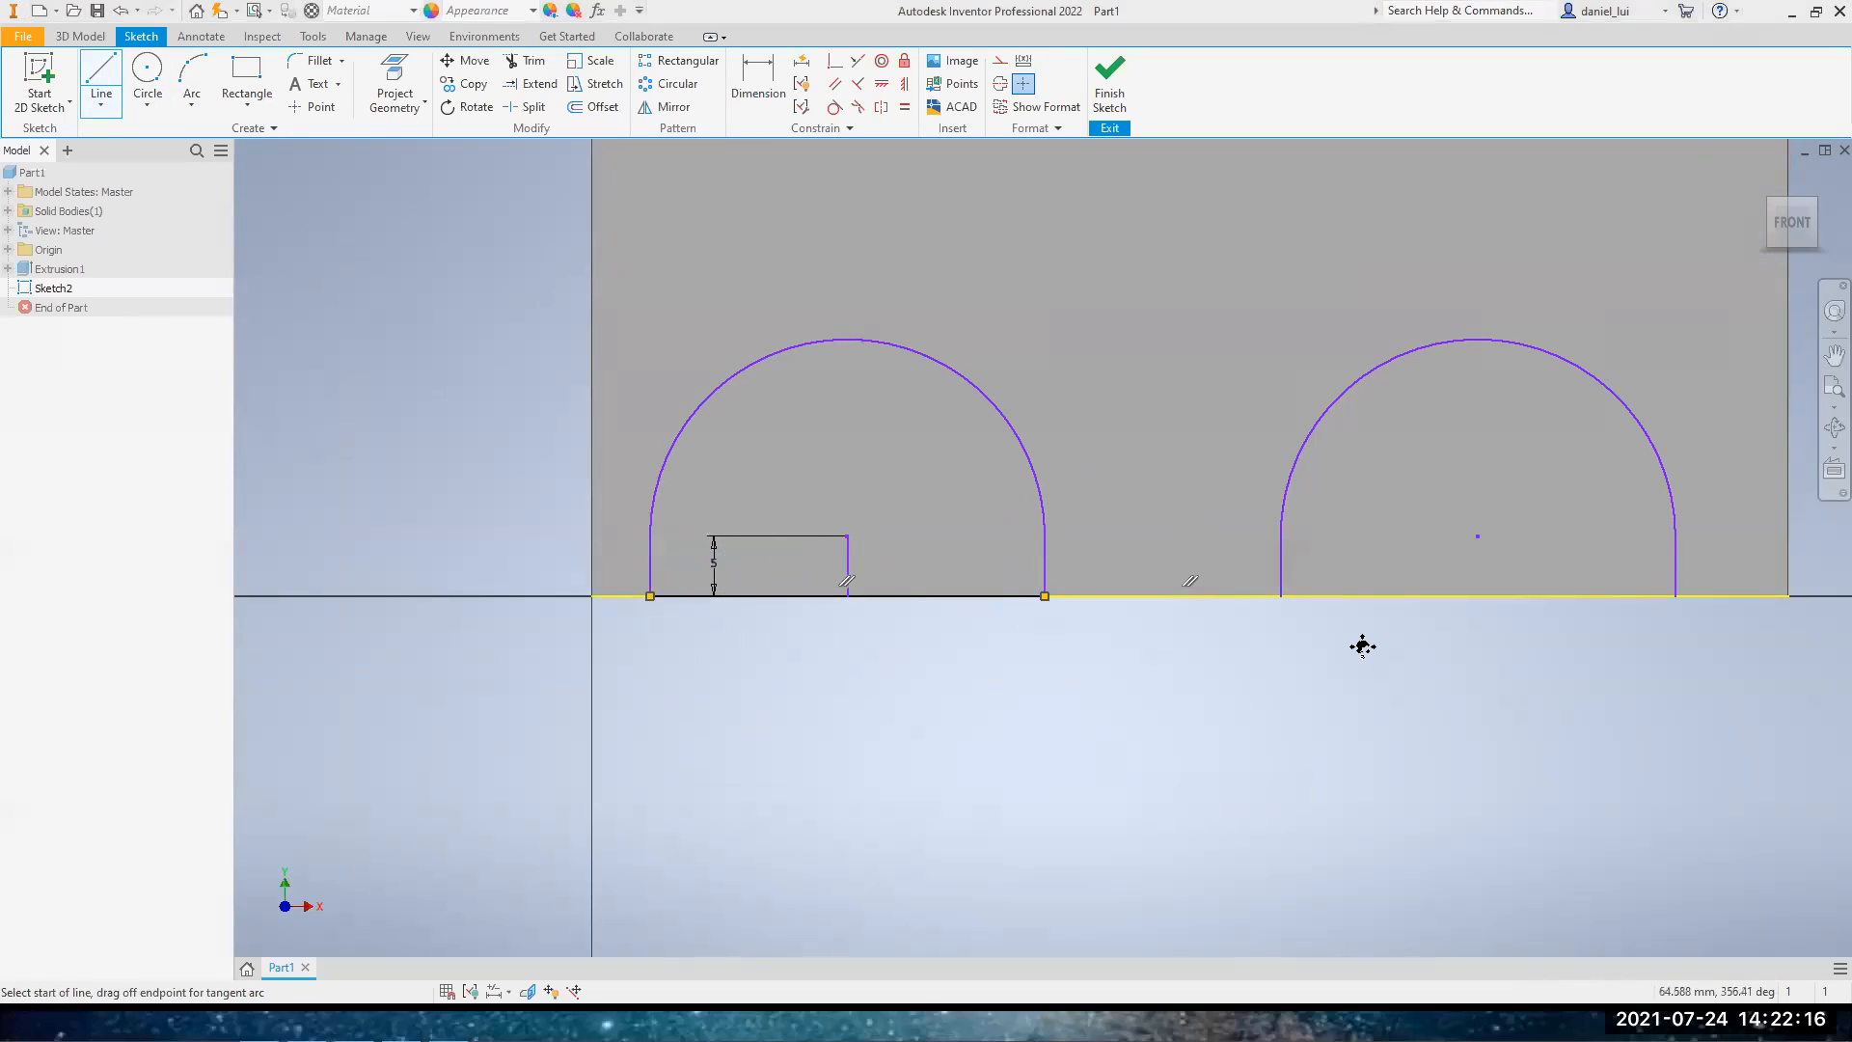
pyautogui.moveTo(1343, 643); pyautogui.dragTo(1275, 660, button='middle')
pyautogui.click(1213, 612)
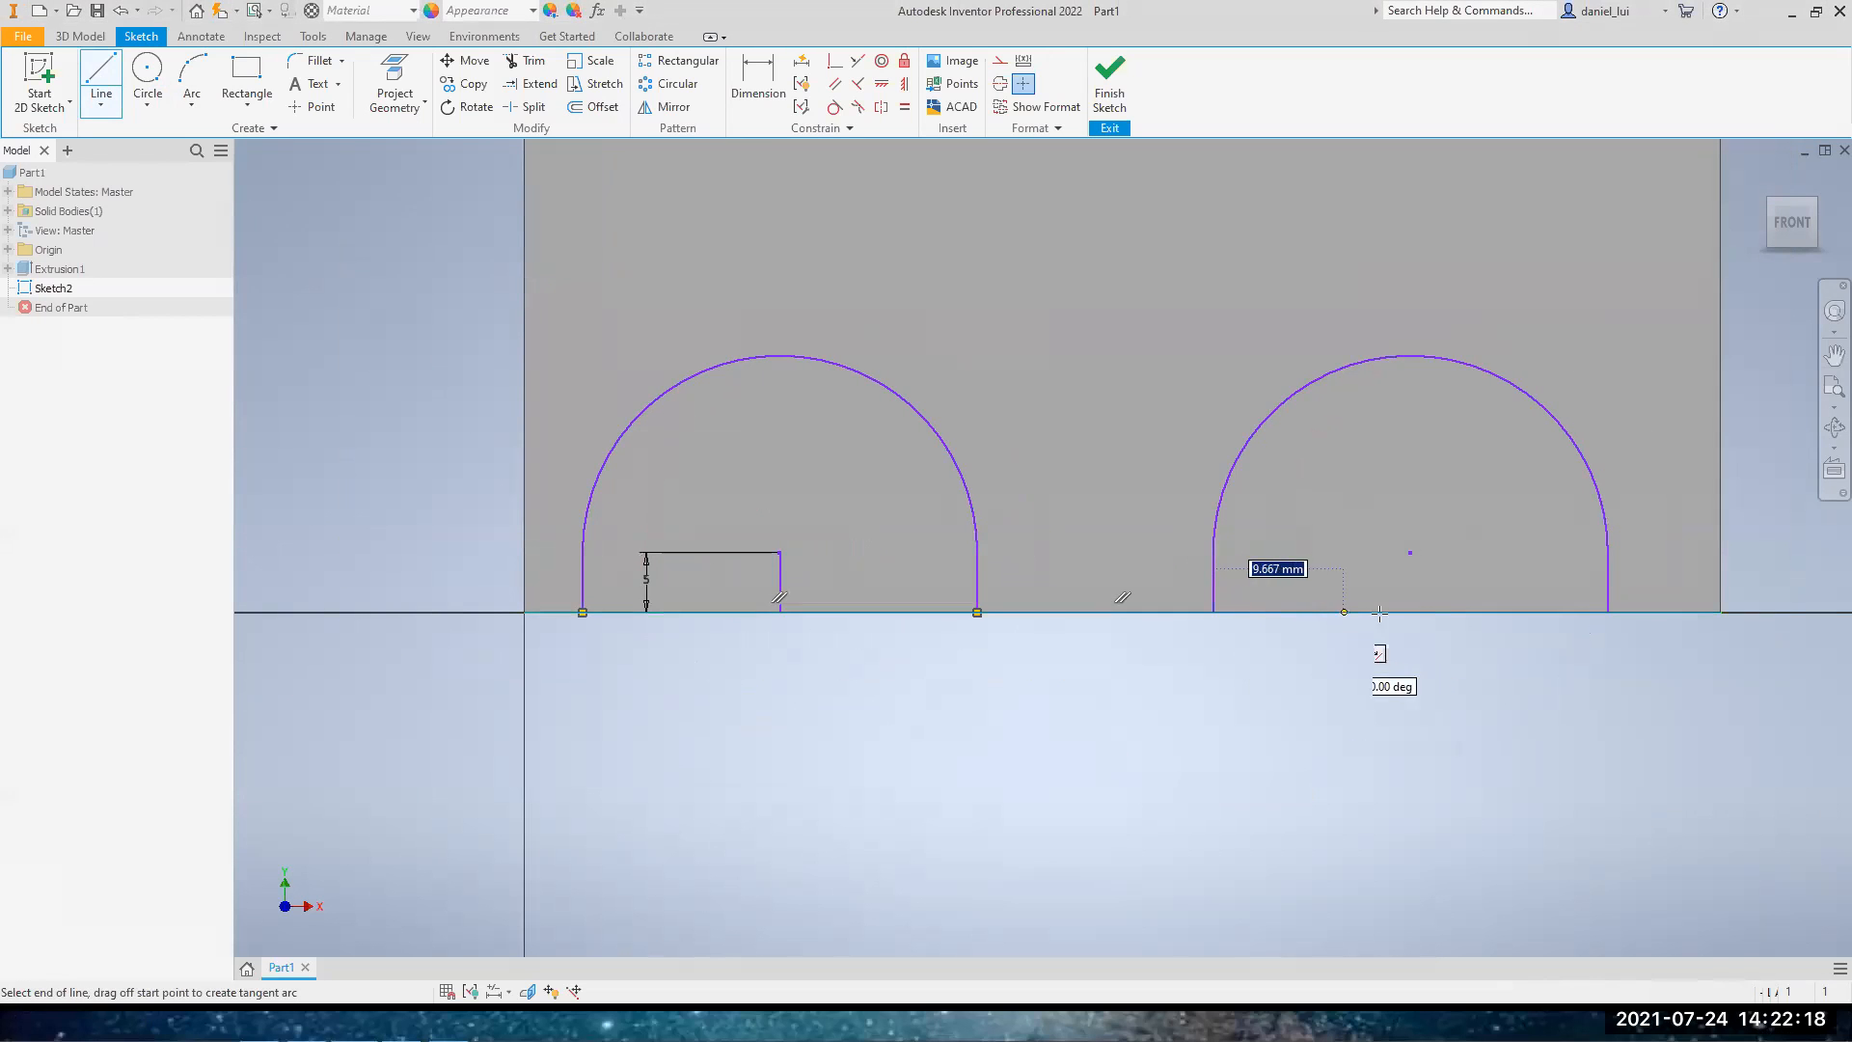
pyautogui.click(1607, 613)
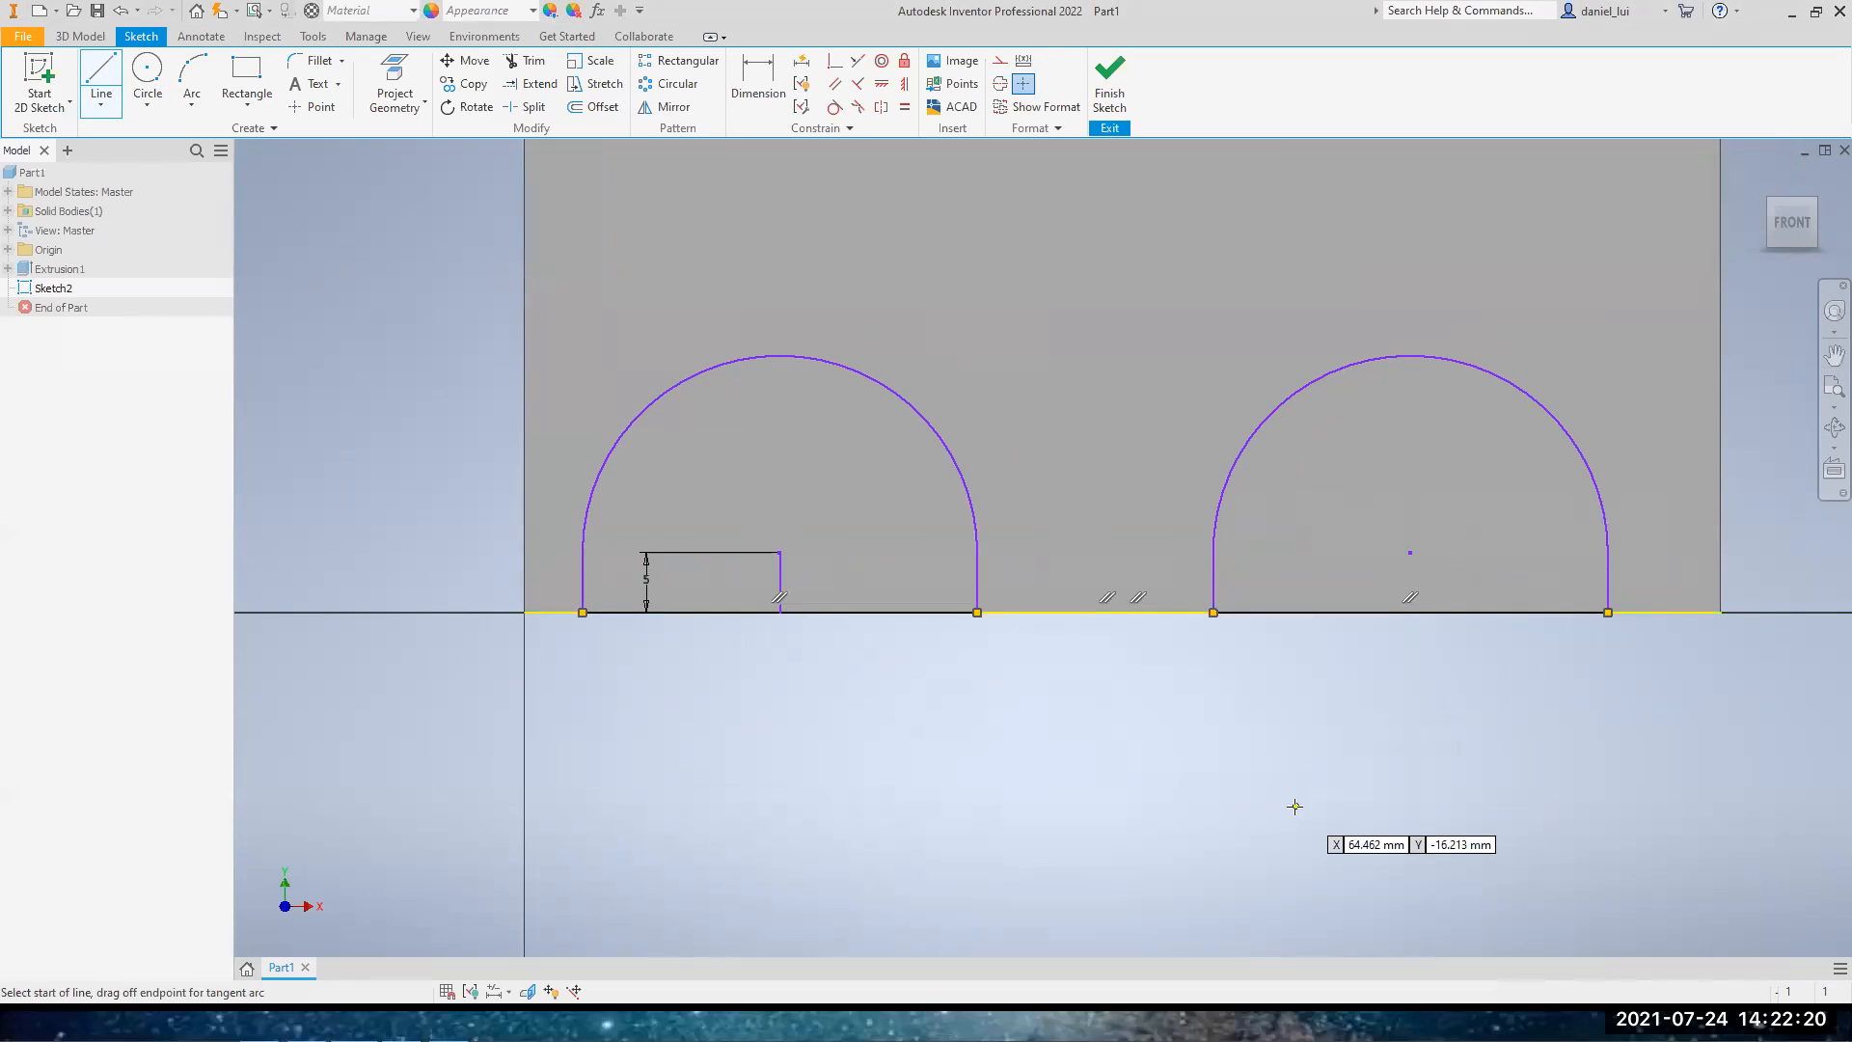
pyautogui.press('Escape')
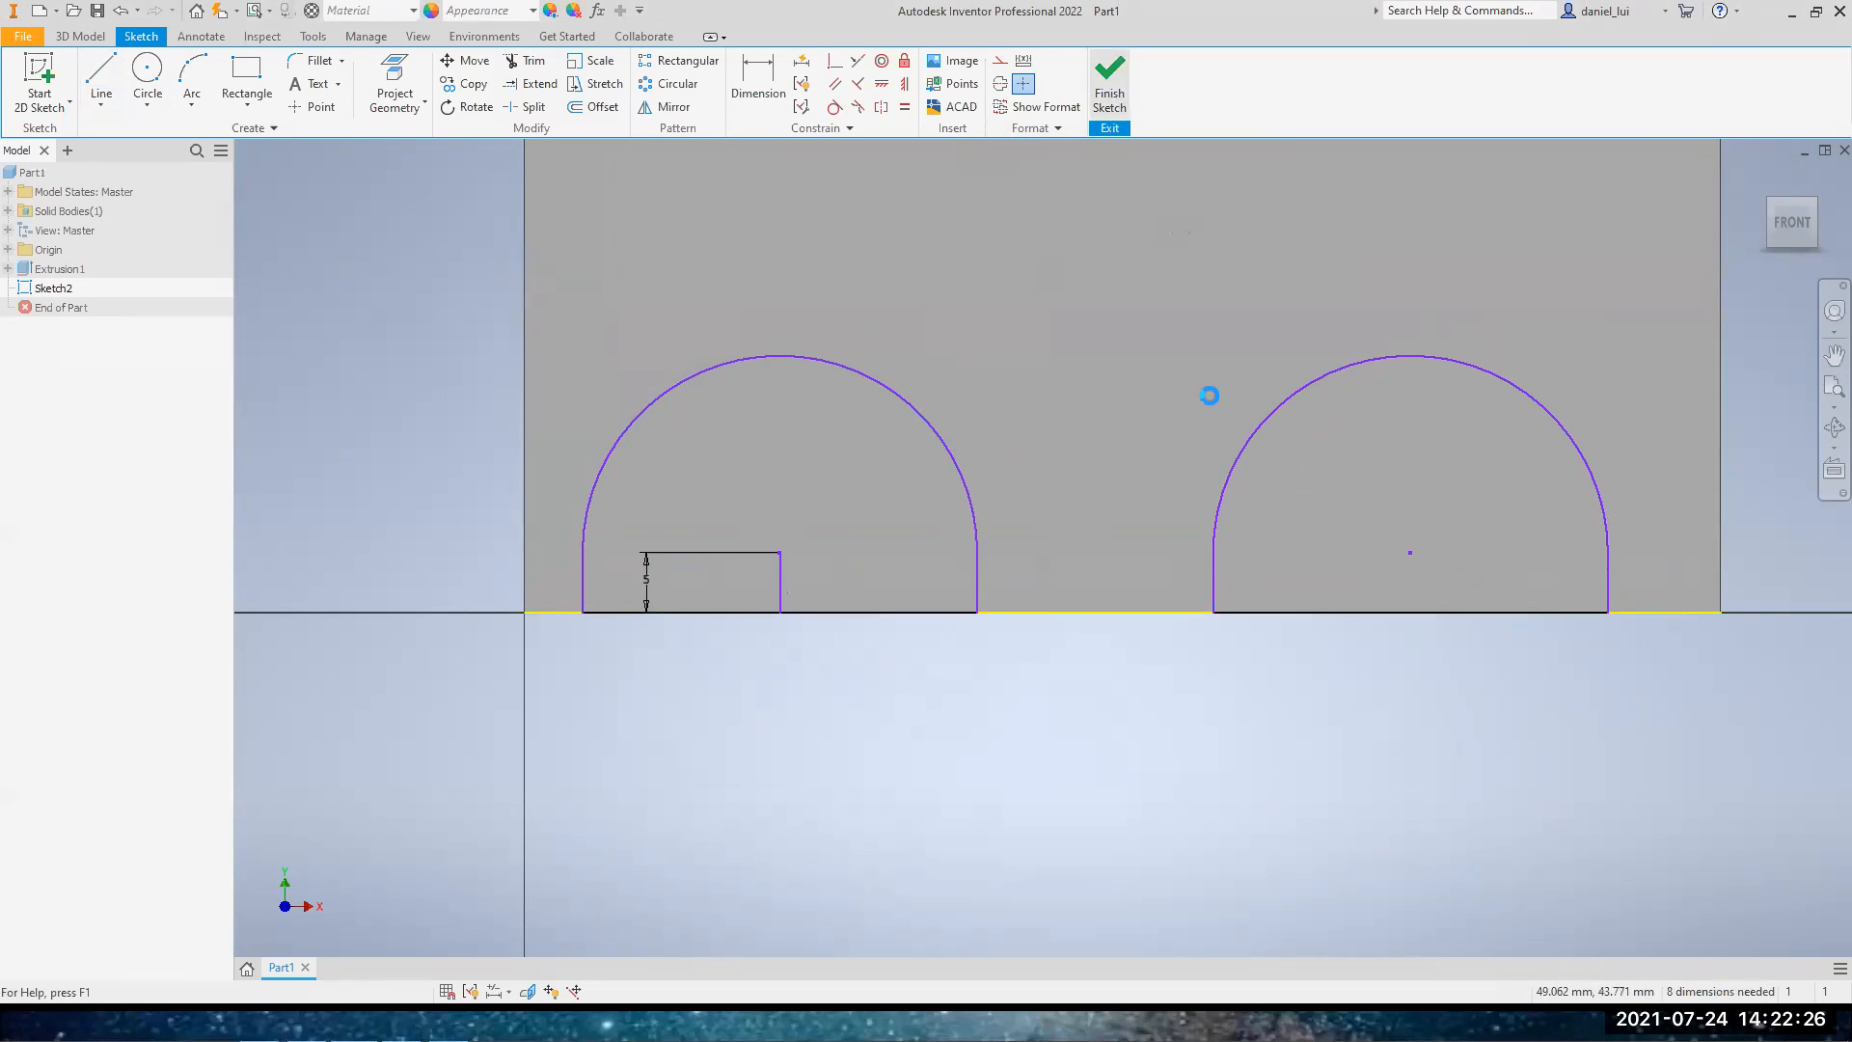
# Finish the sketch and extrude both arch profiles as a cut 11 mm deep into the block
pyautogui.click(99, 81)
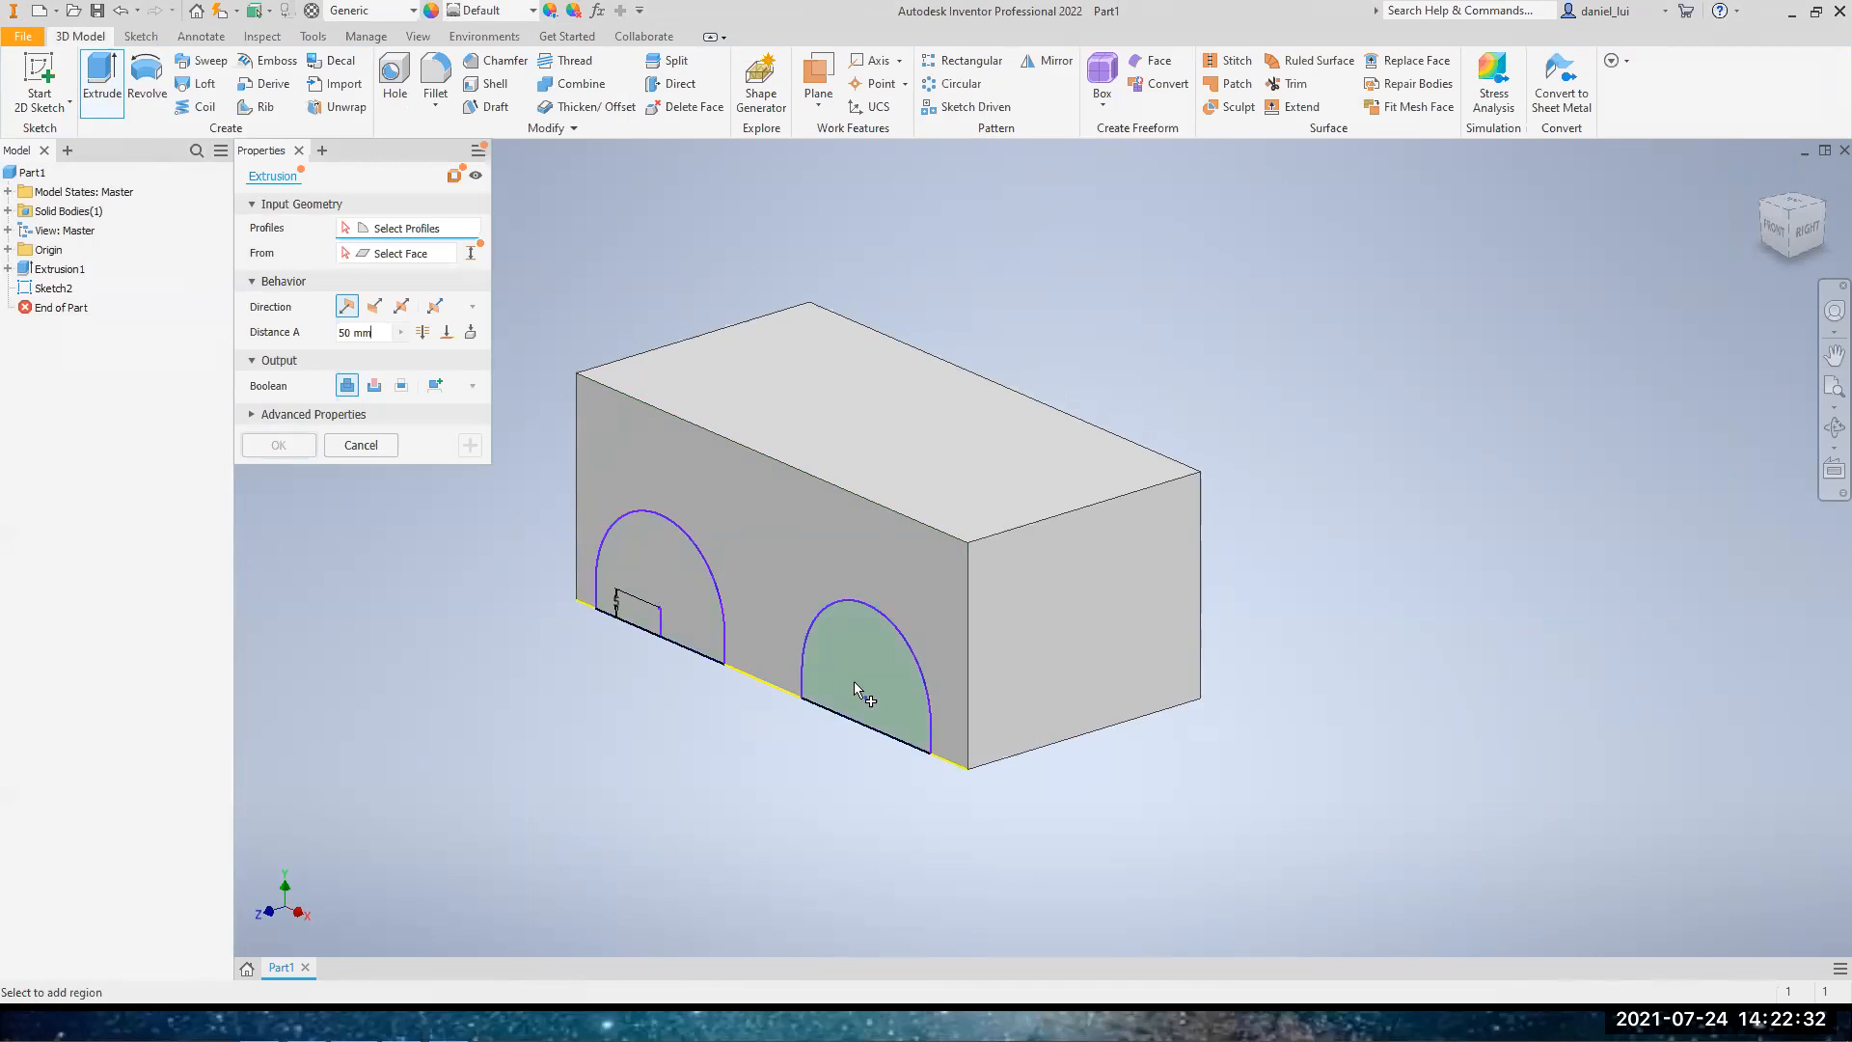
pyautogui.click(672, 590)
pyautogui.click(843, 646)
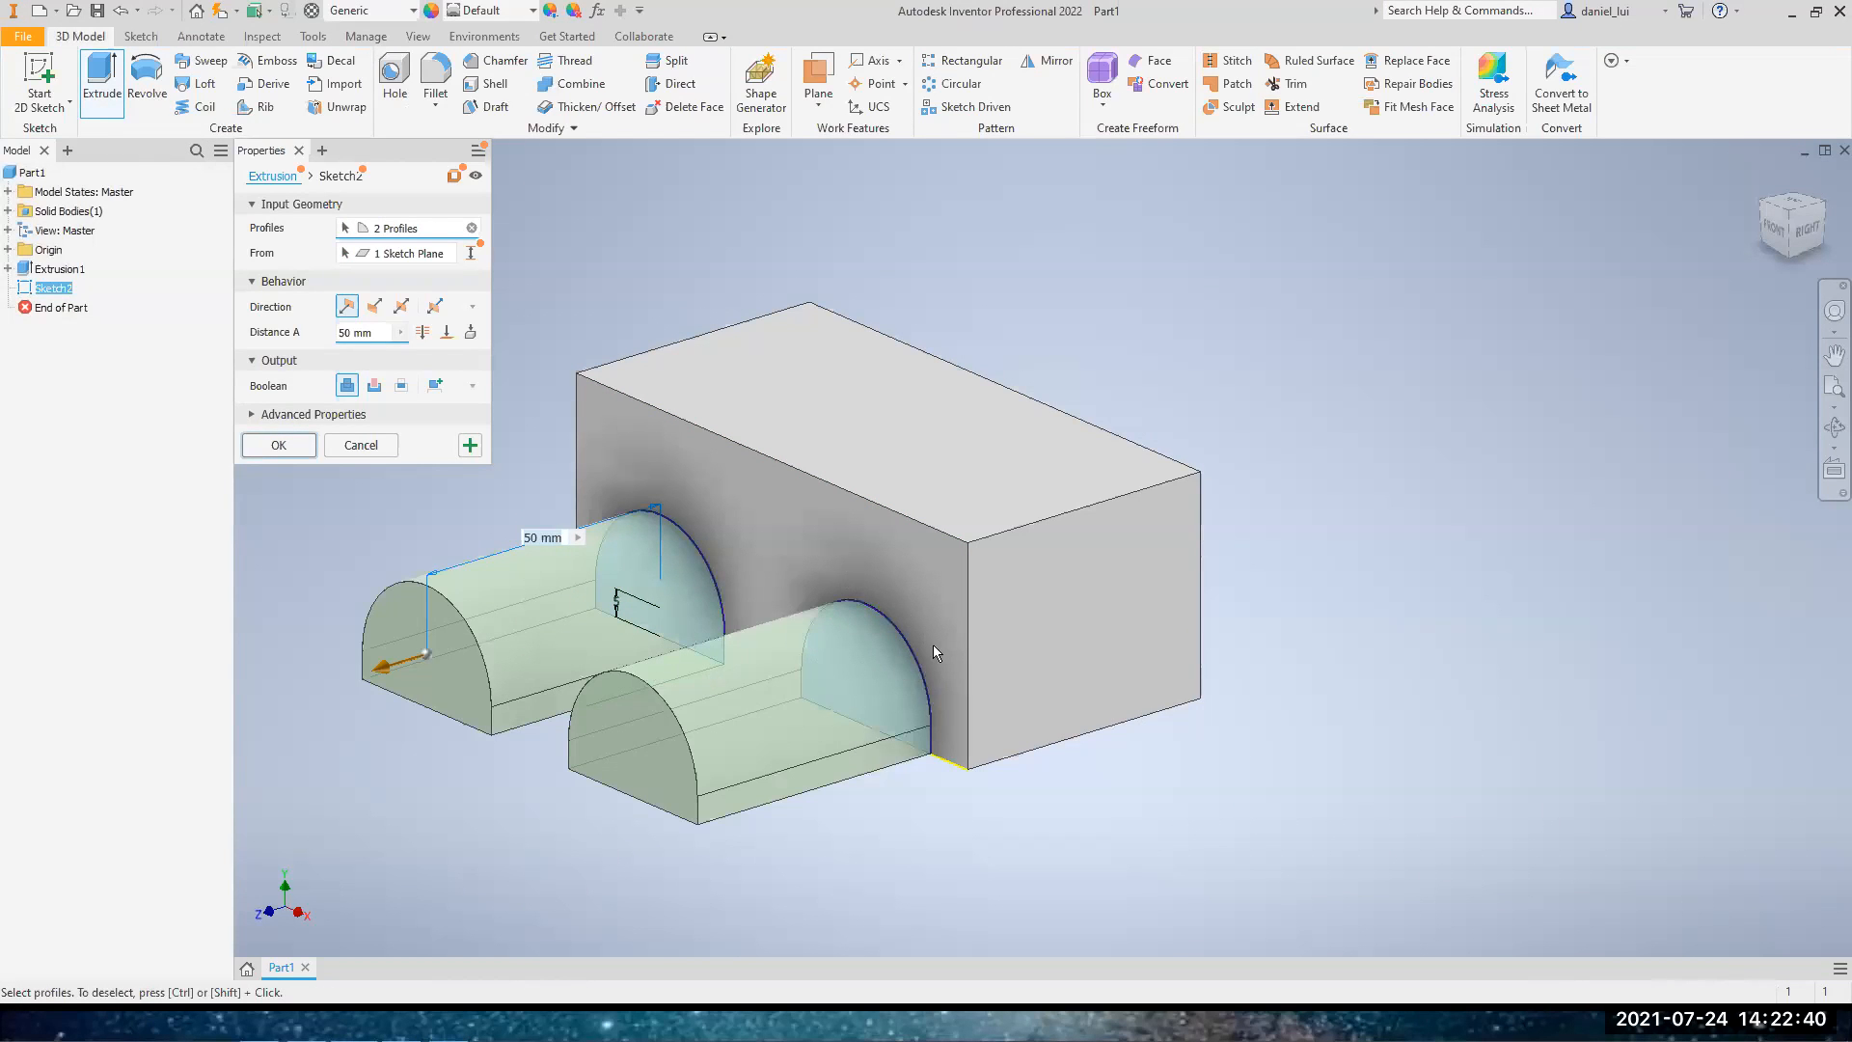
pyautogui.click(372, 309)
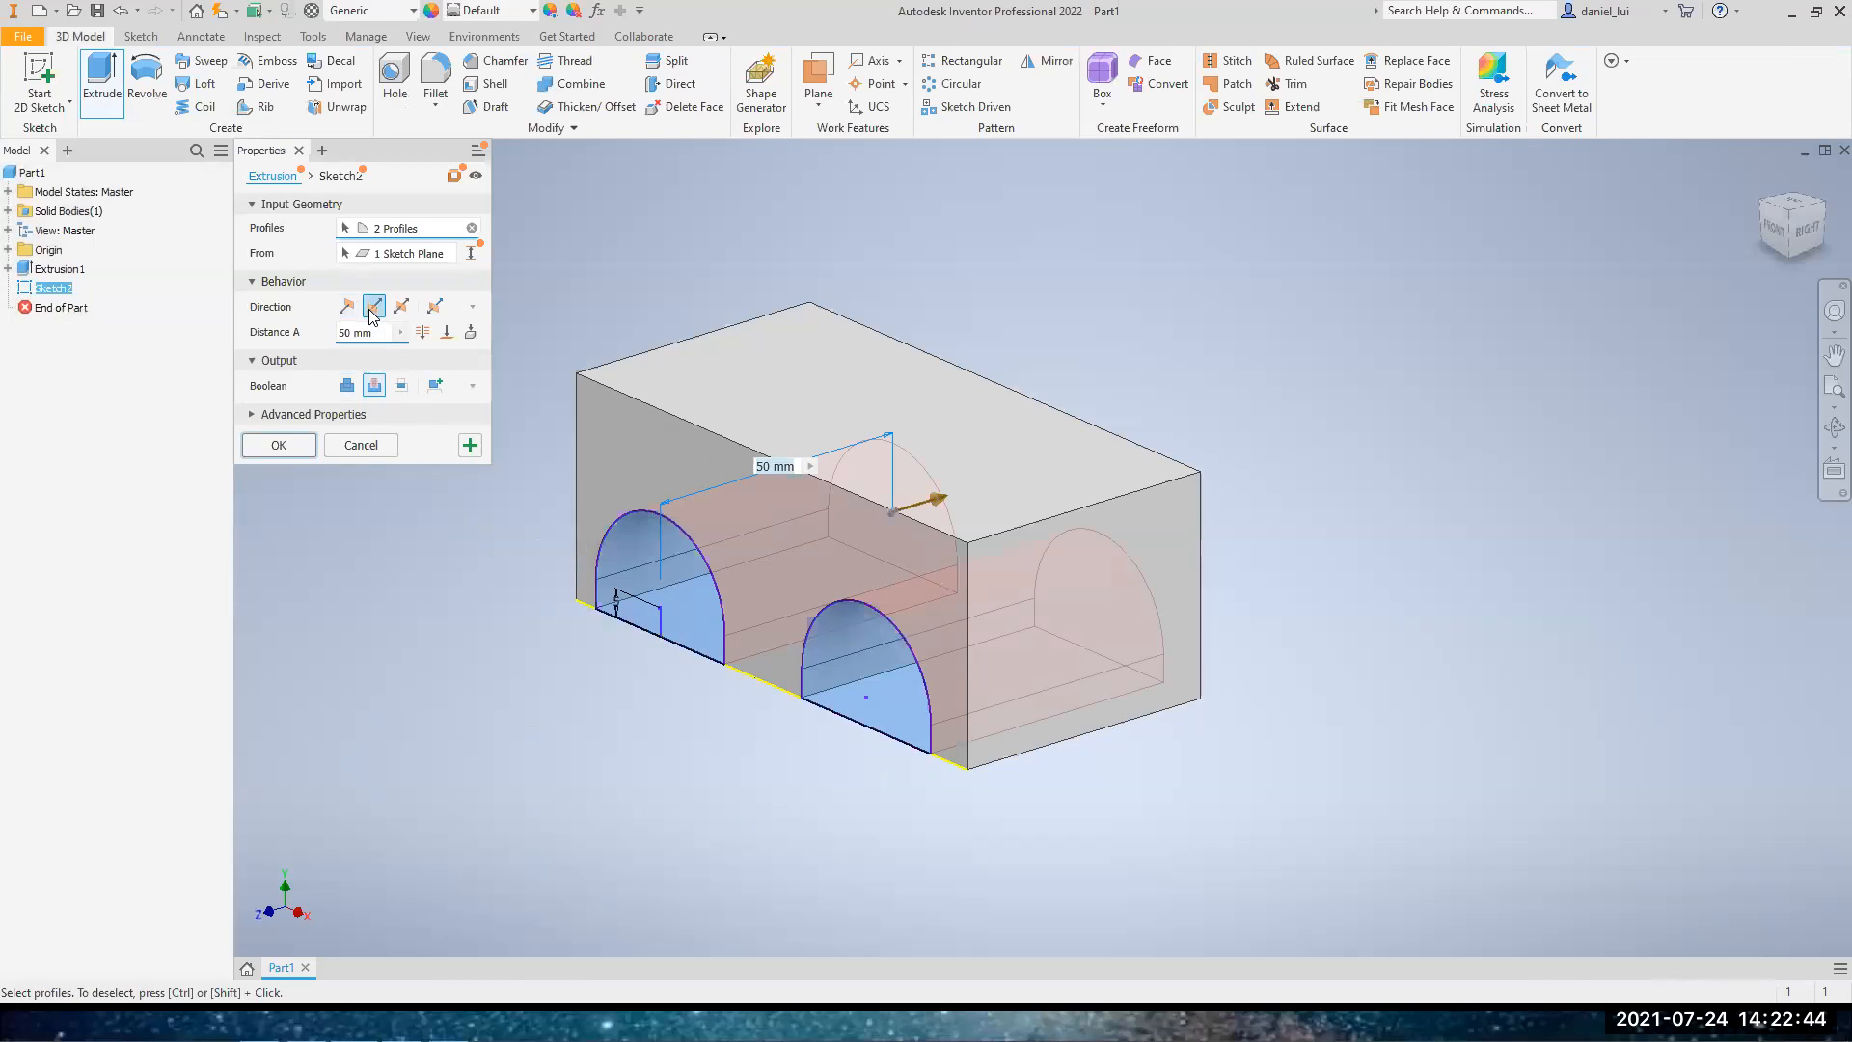
pyautogui.click(374, 333)
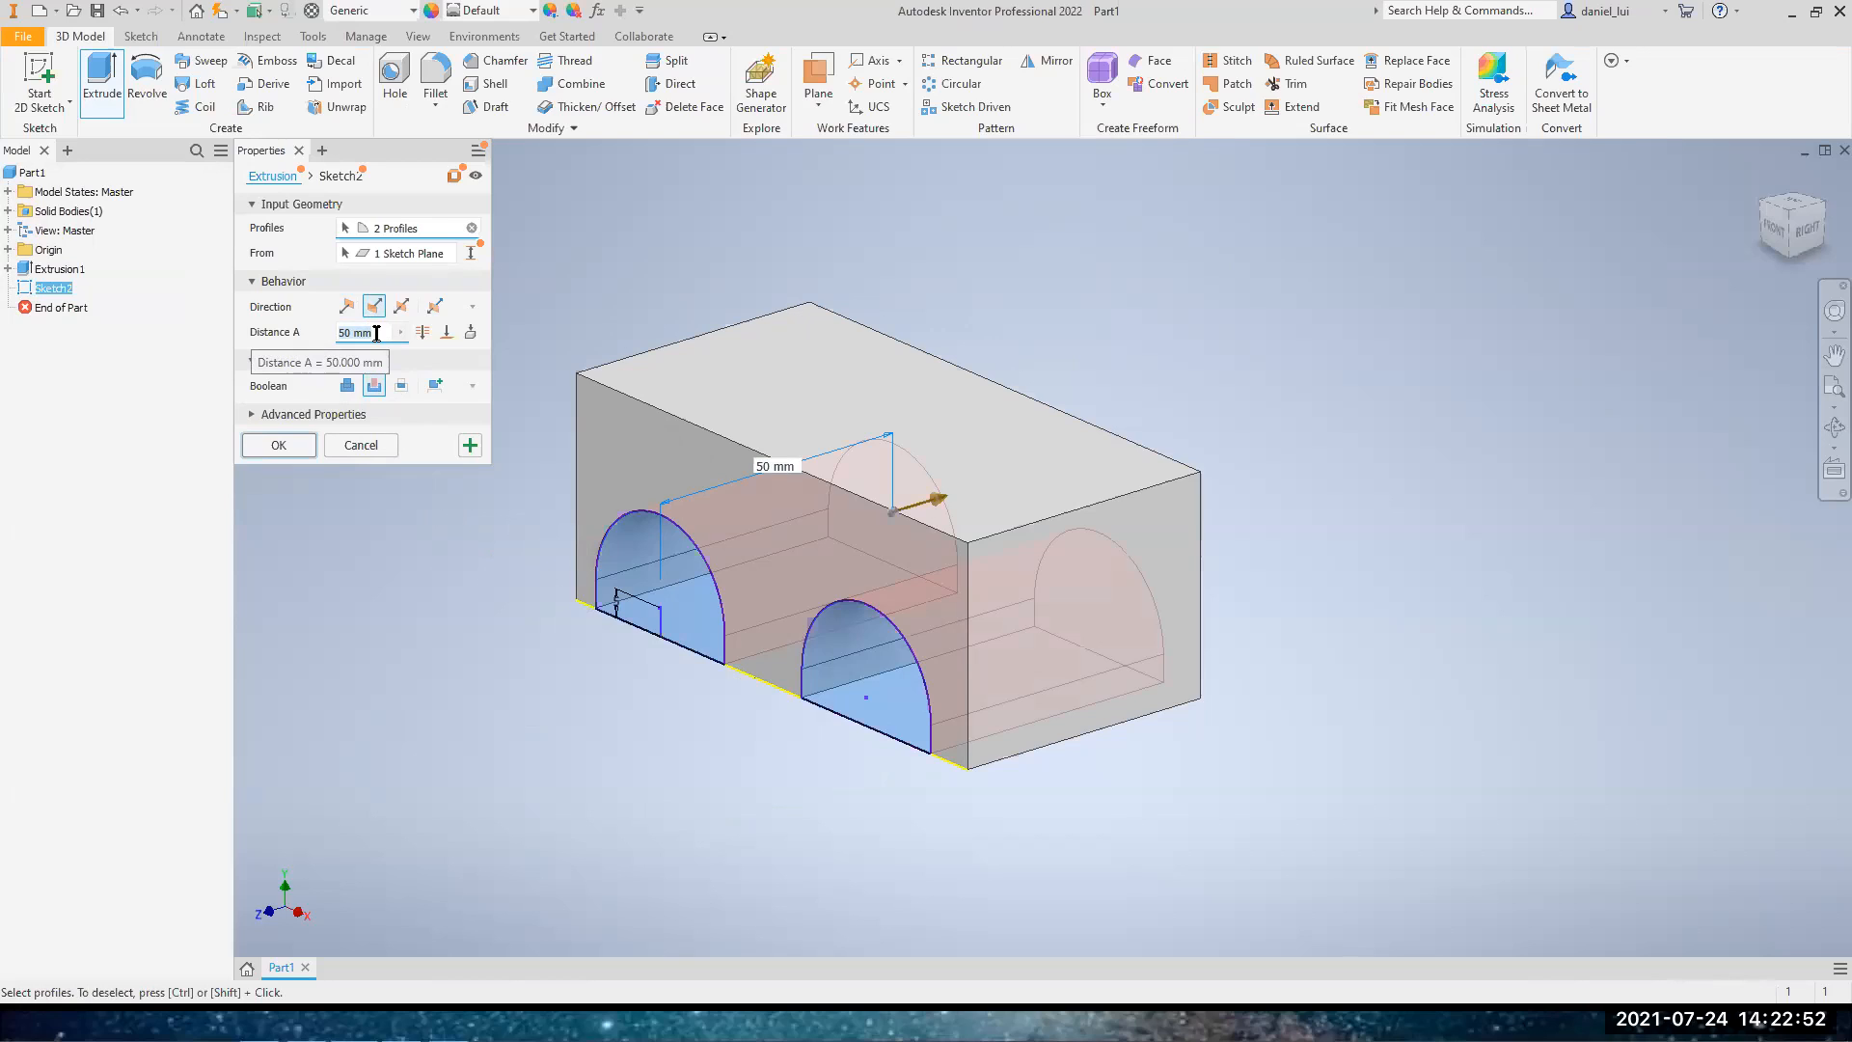
pyautogui.write('11')
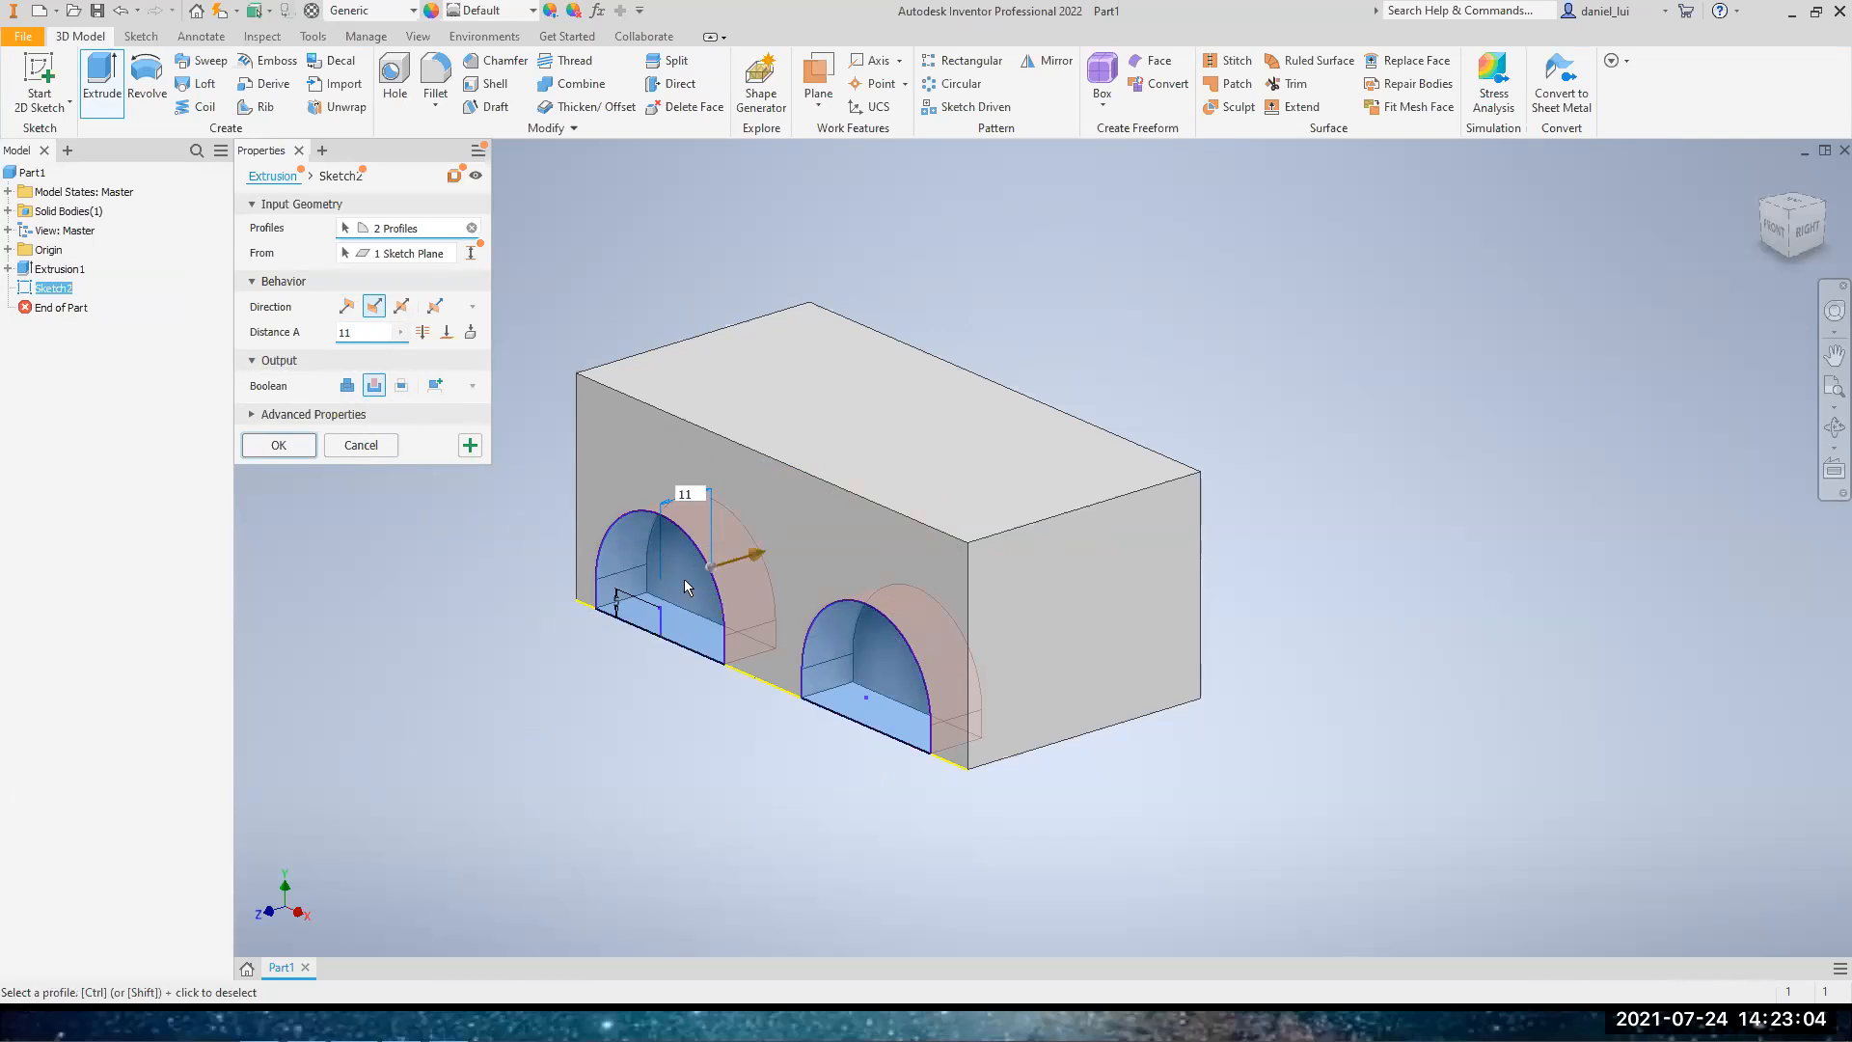
pyautogui.click(278, 445)
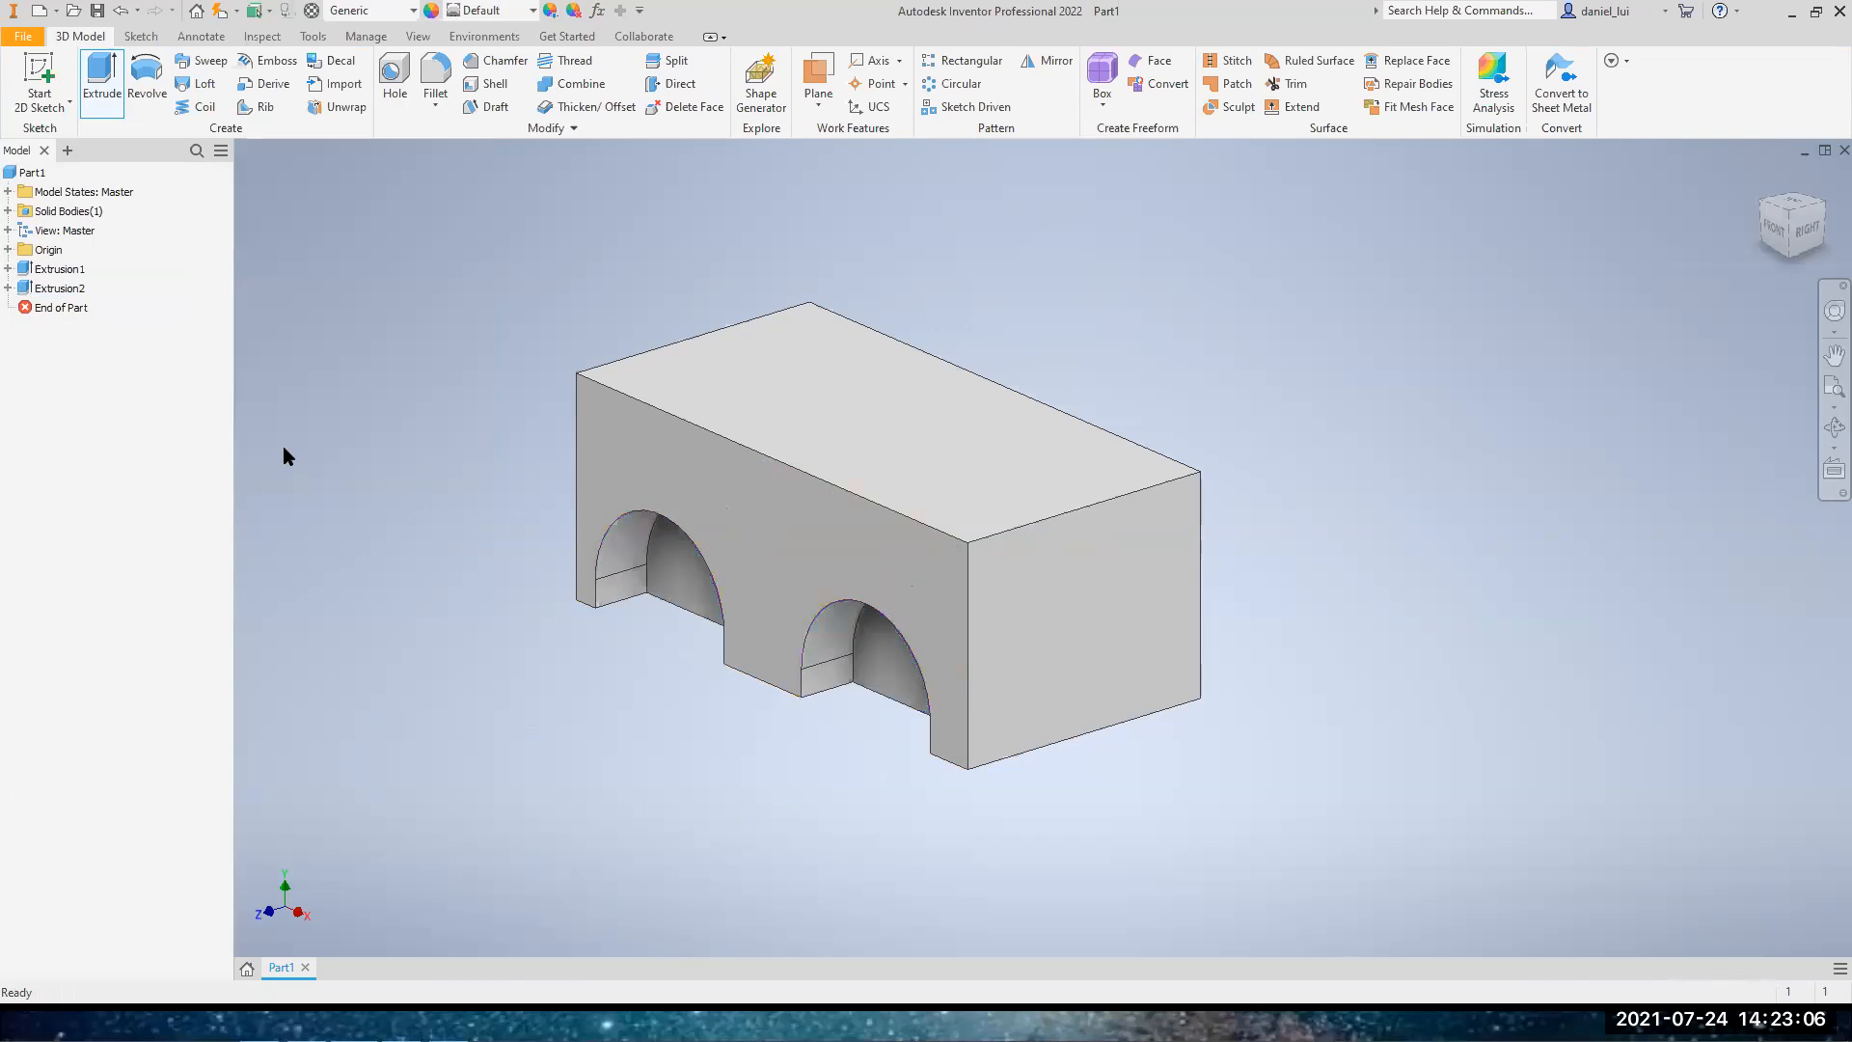
# Start a new sketch on the recessed back face inside the left arch
pyautogui.click(1775, 238)
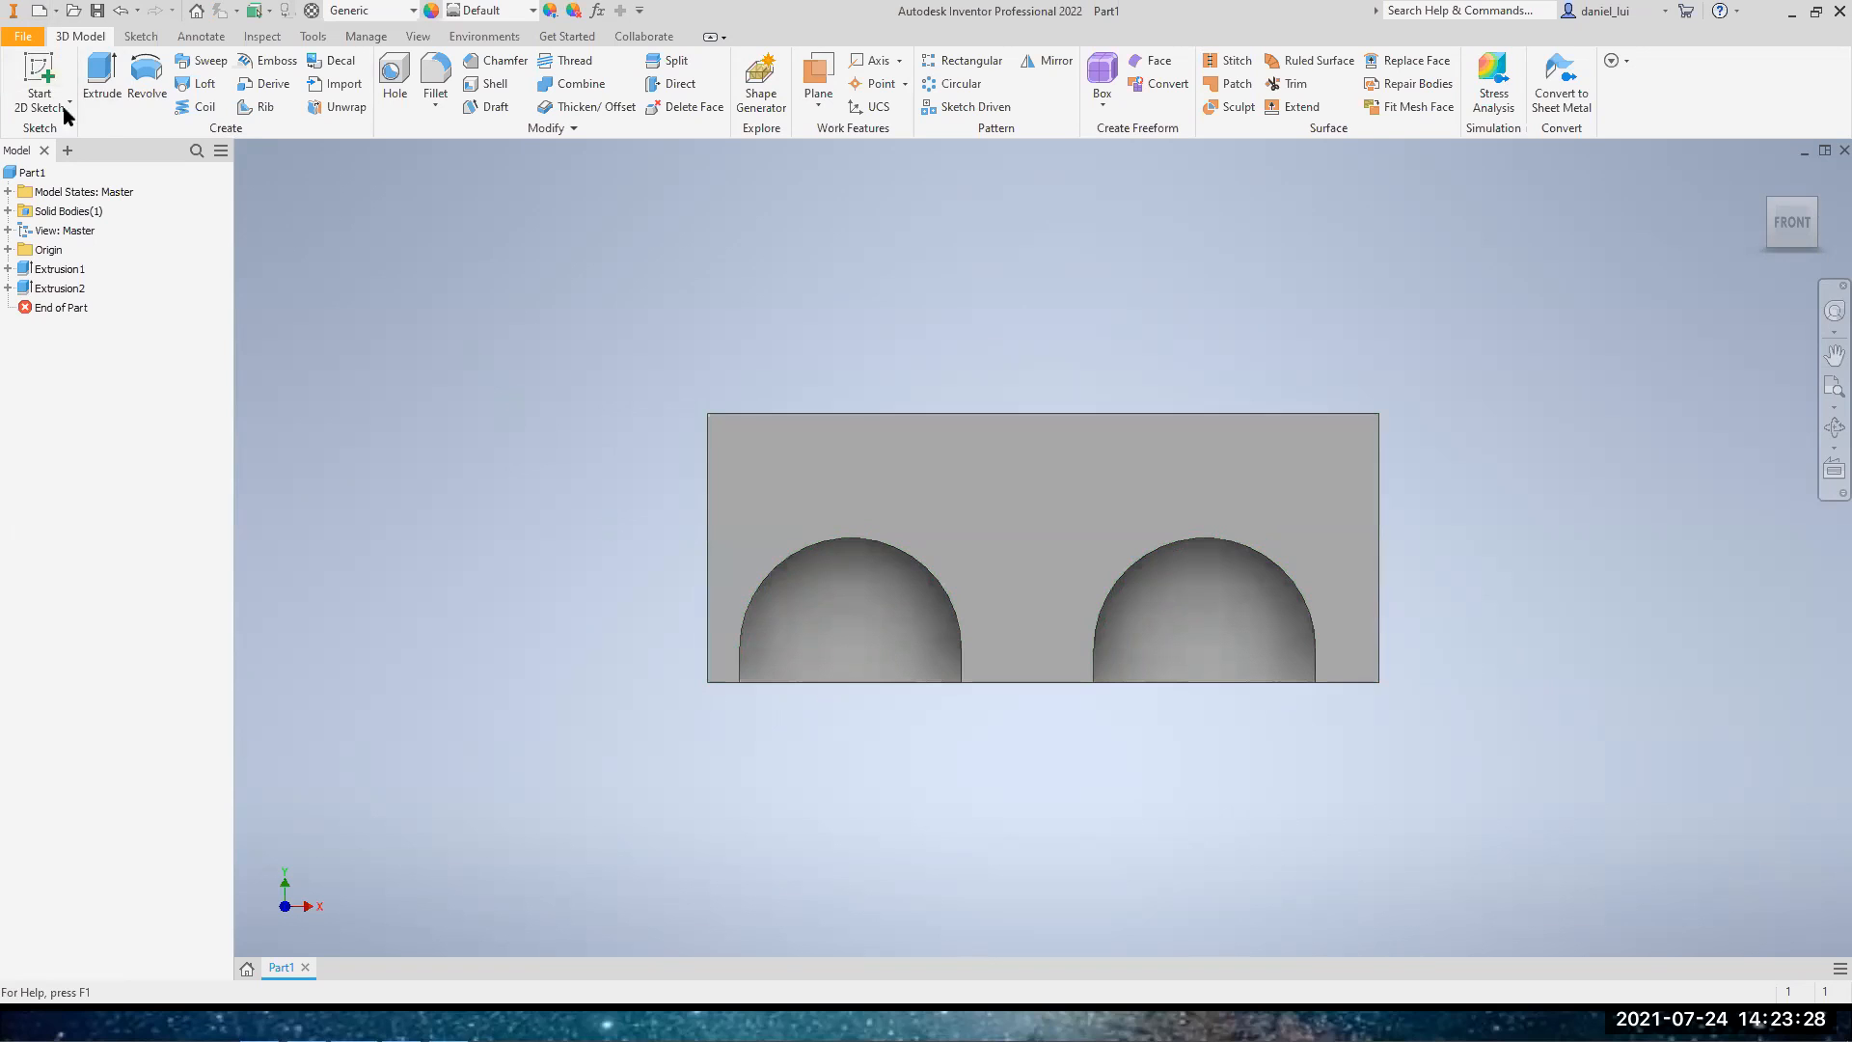
pyautogui.click(49, 72)
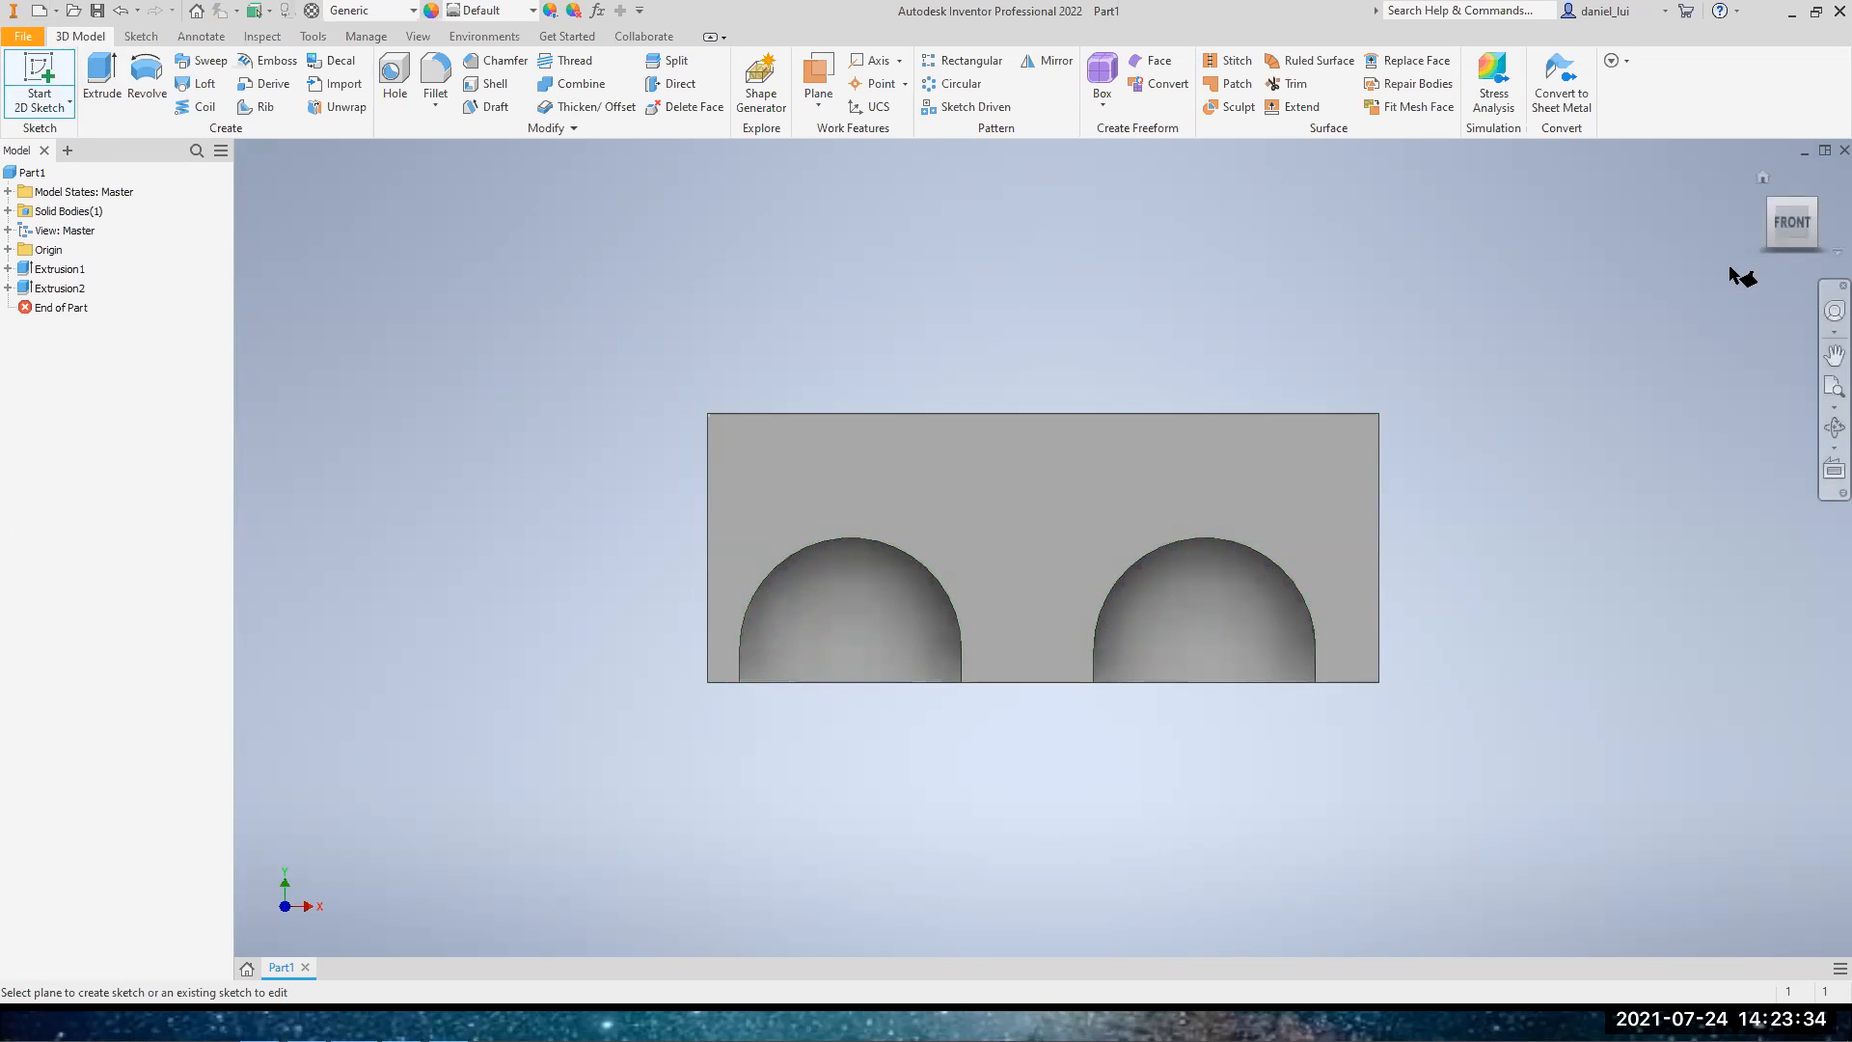
pyautogui.moveTo(1782, 229); pyautogui.dragTo(1770, 232)
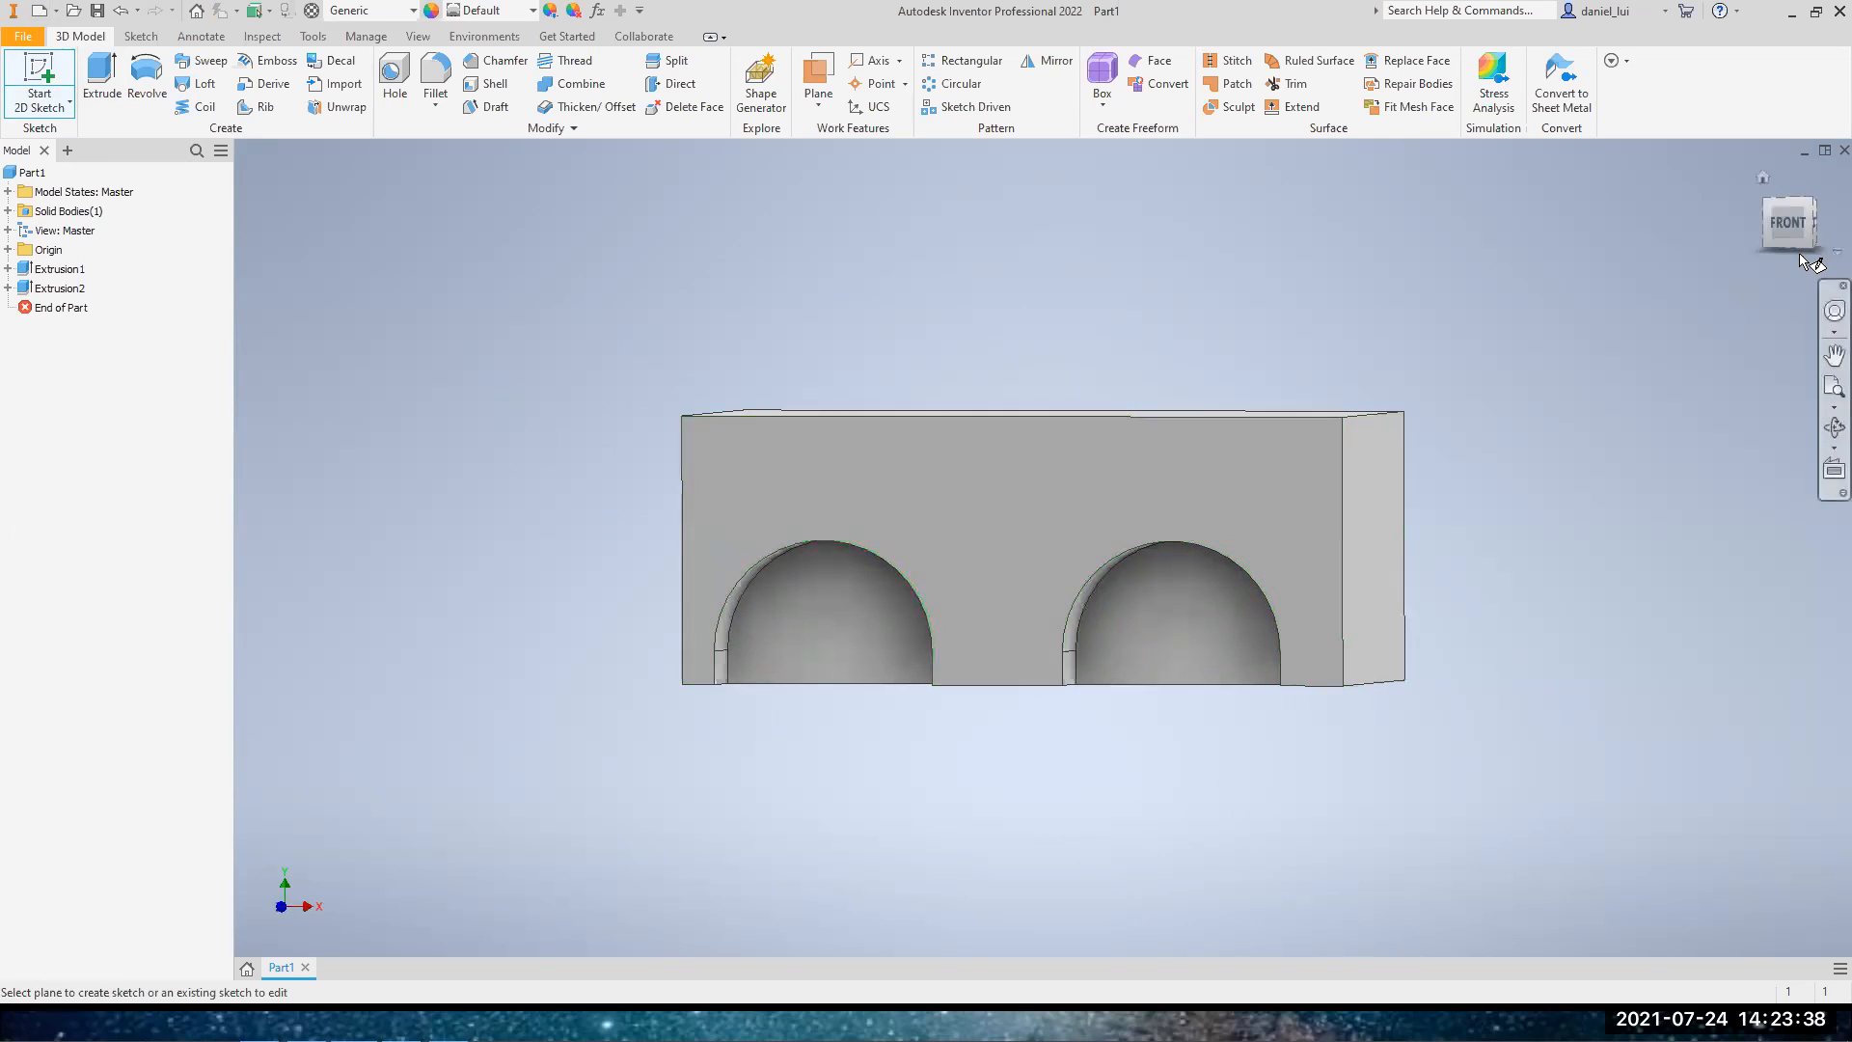
pyautogui.moveTo(1788, 228); pyautogui.dragTo(1777, 225)
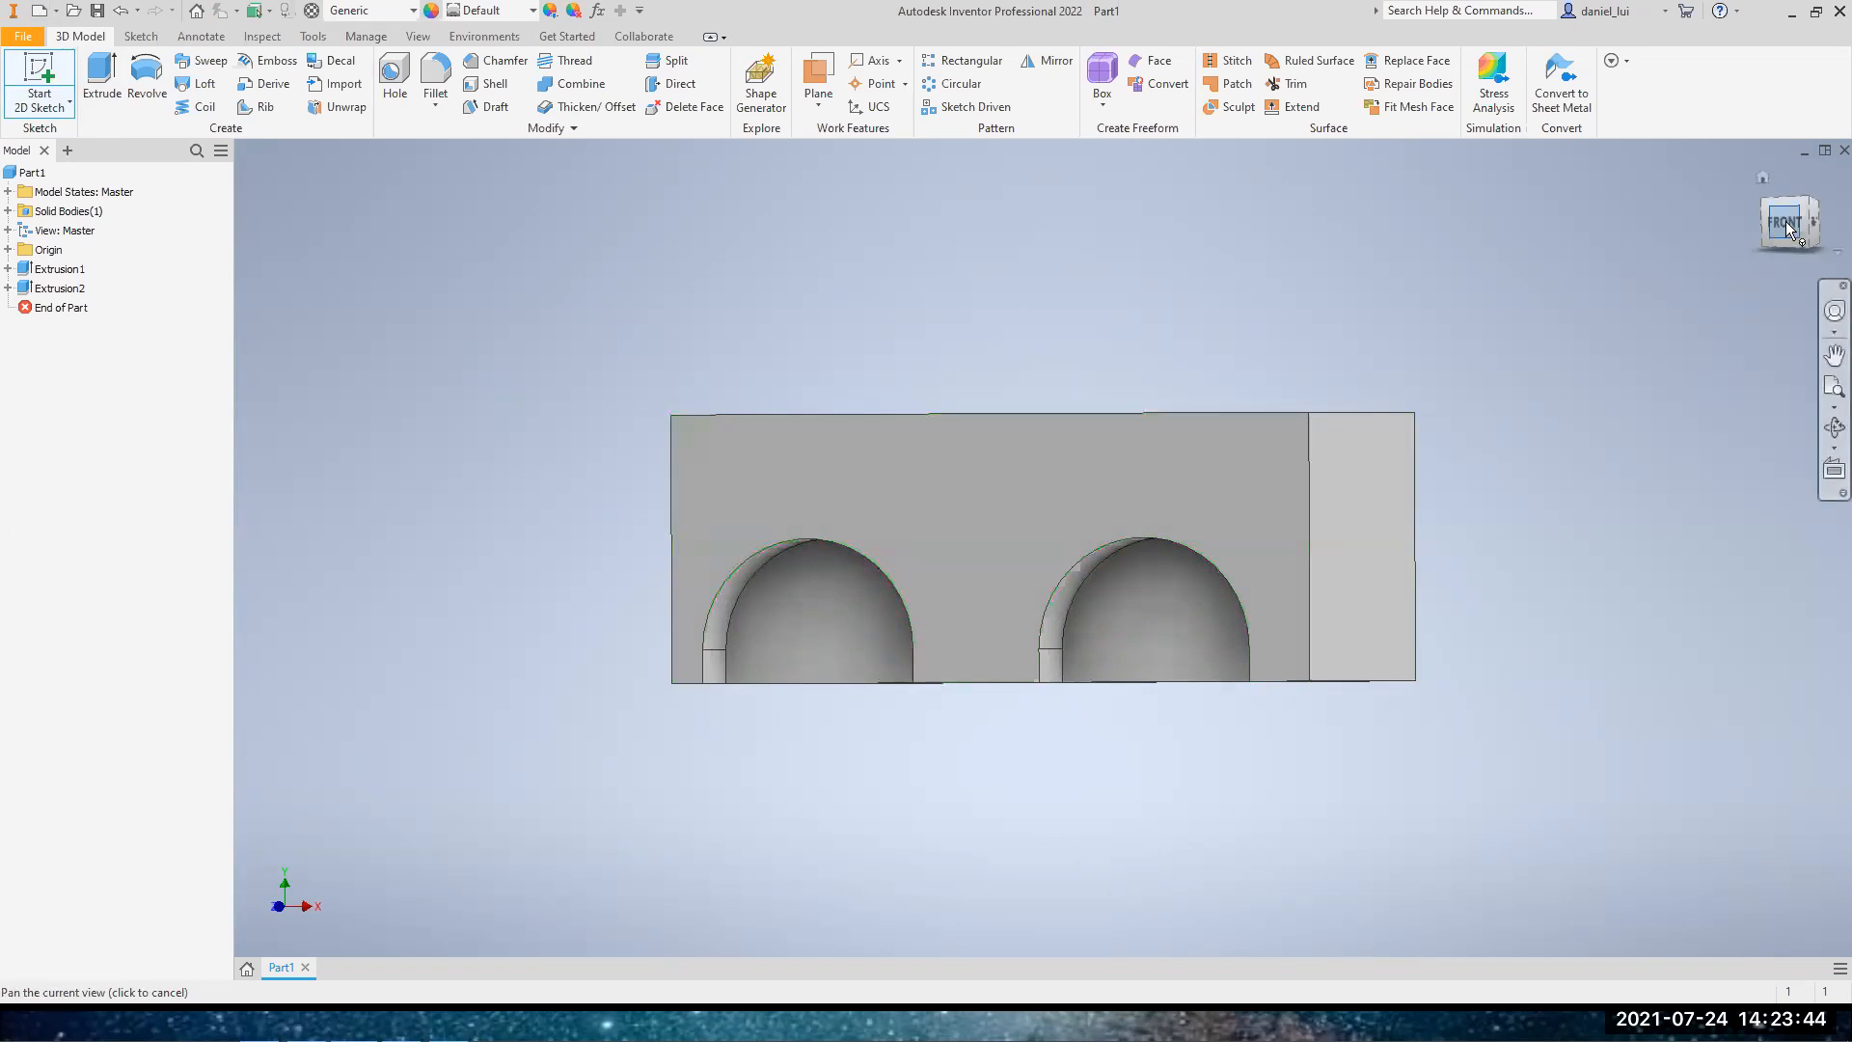
pyautogui.moveTo(1791, 229); pyautogui.dragTo(1763, 220)
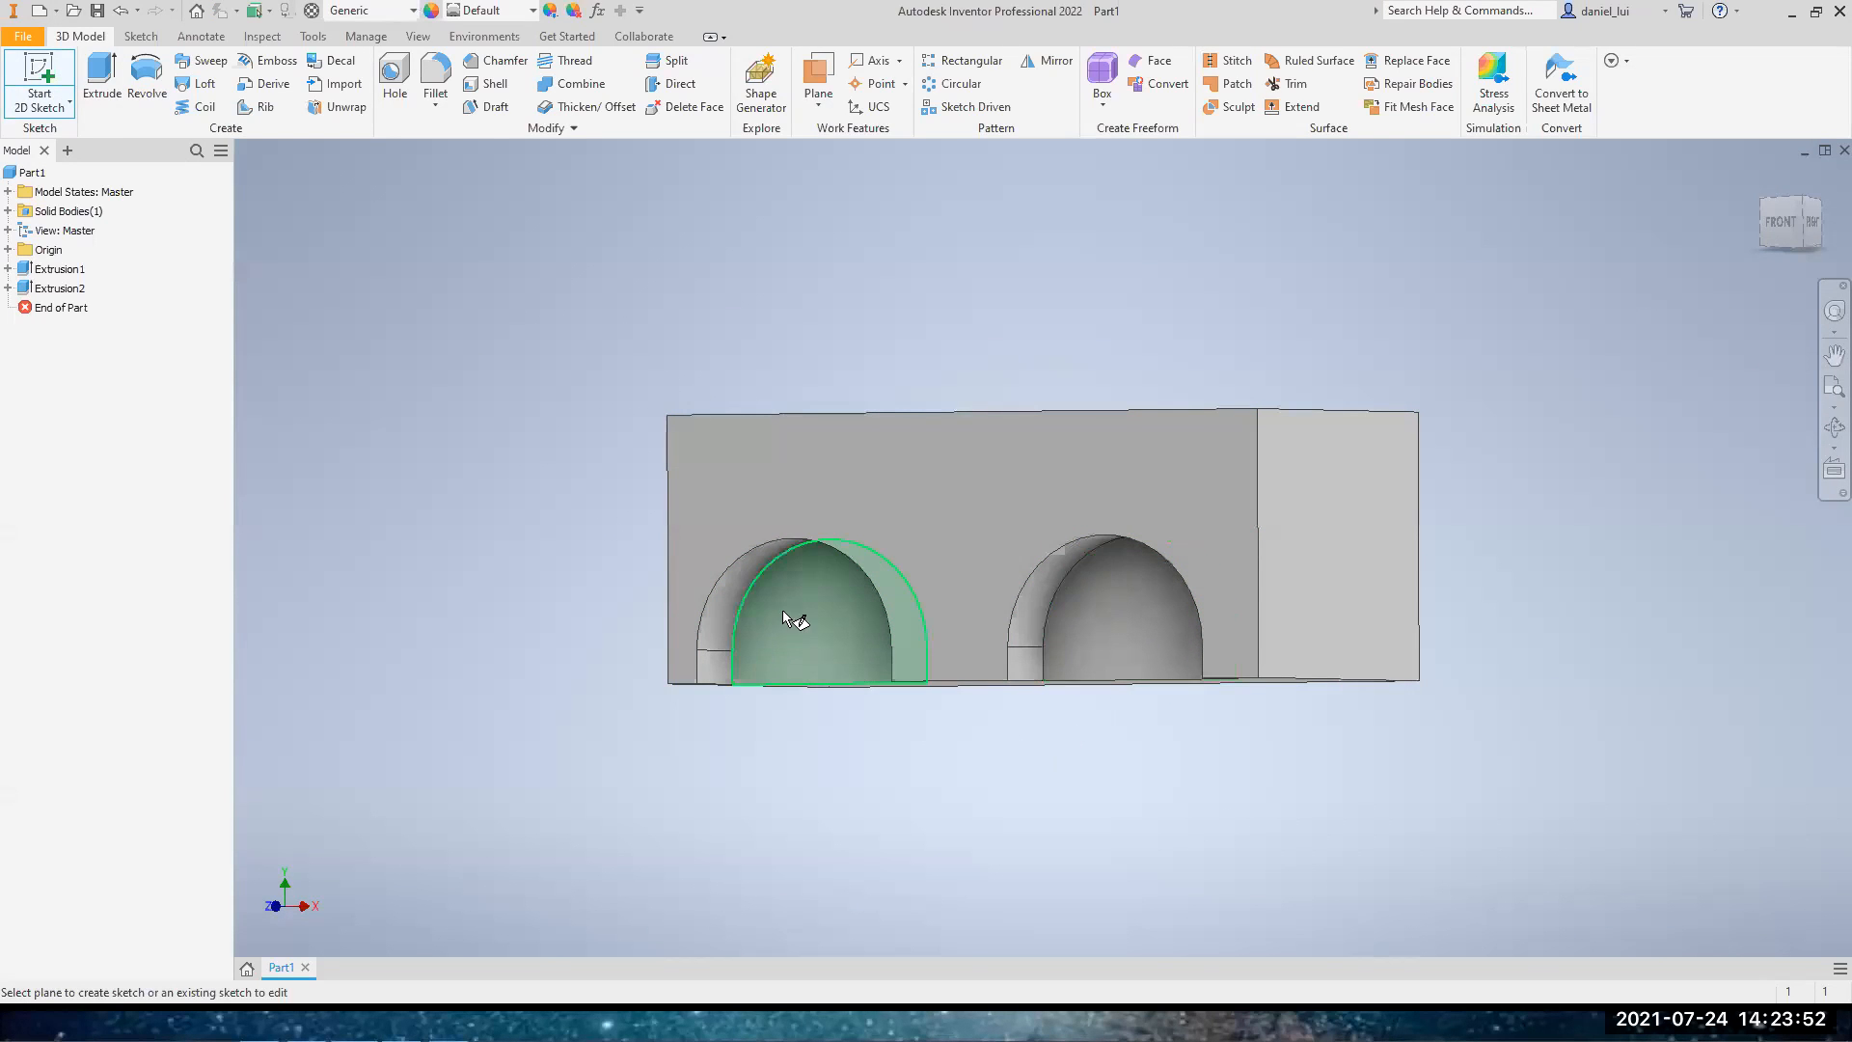
pyautogui.click(797, 639)
pyautogui.moveTo(1277, 504); pyautogui.dragTo(743, 645, button='middle')
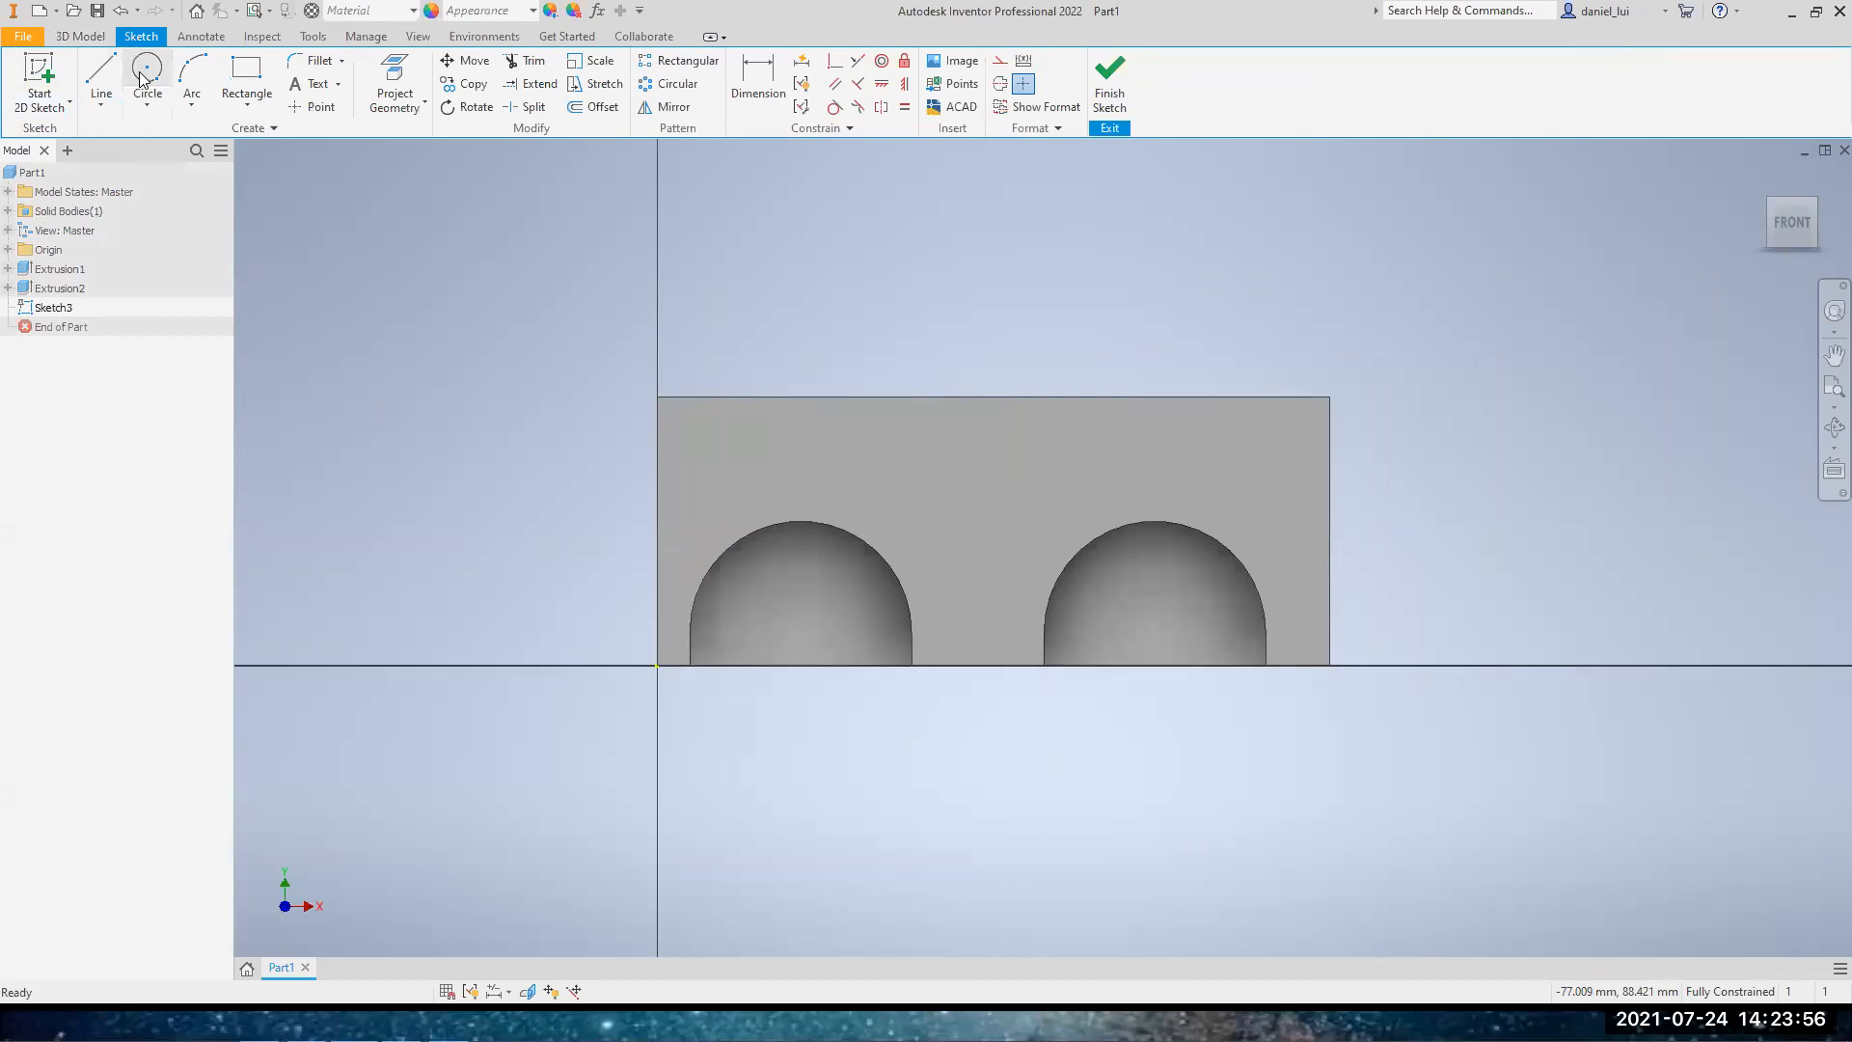
# Draw a vertical helper line from the left arch's centre point down to the block's bottom edge
pyautogui.click(103, 77)
pyautogui.scroll(3, 791, 661)
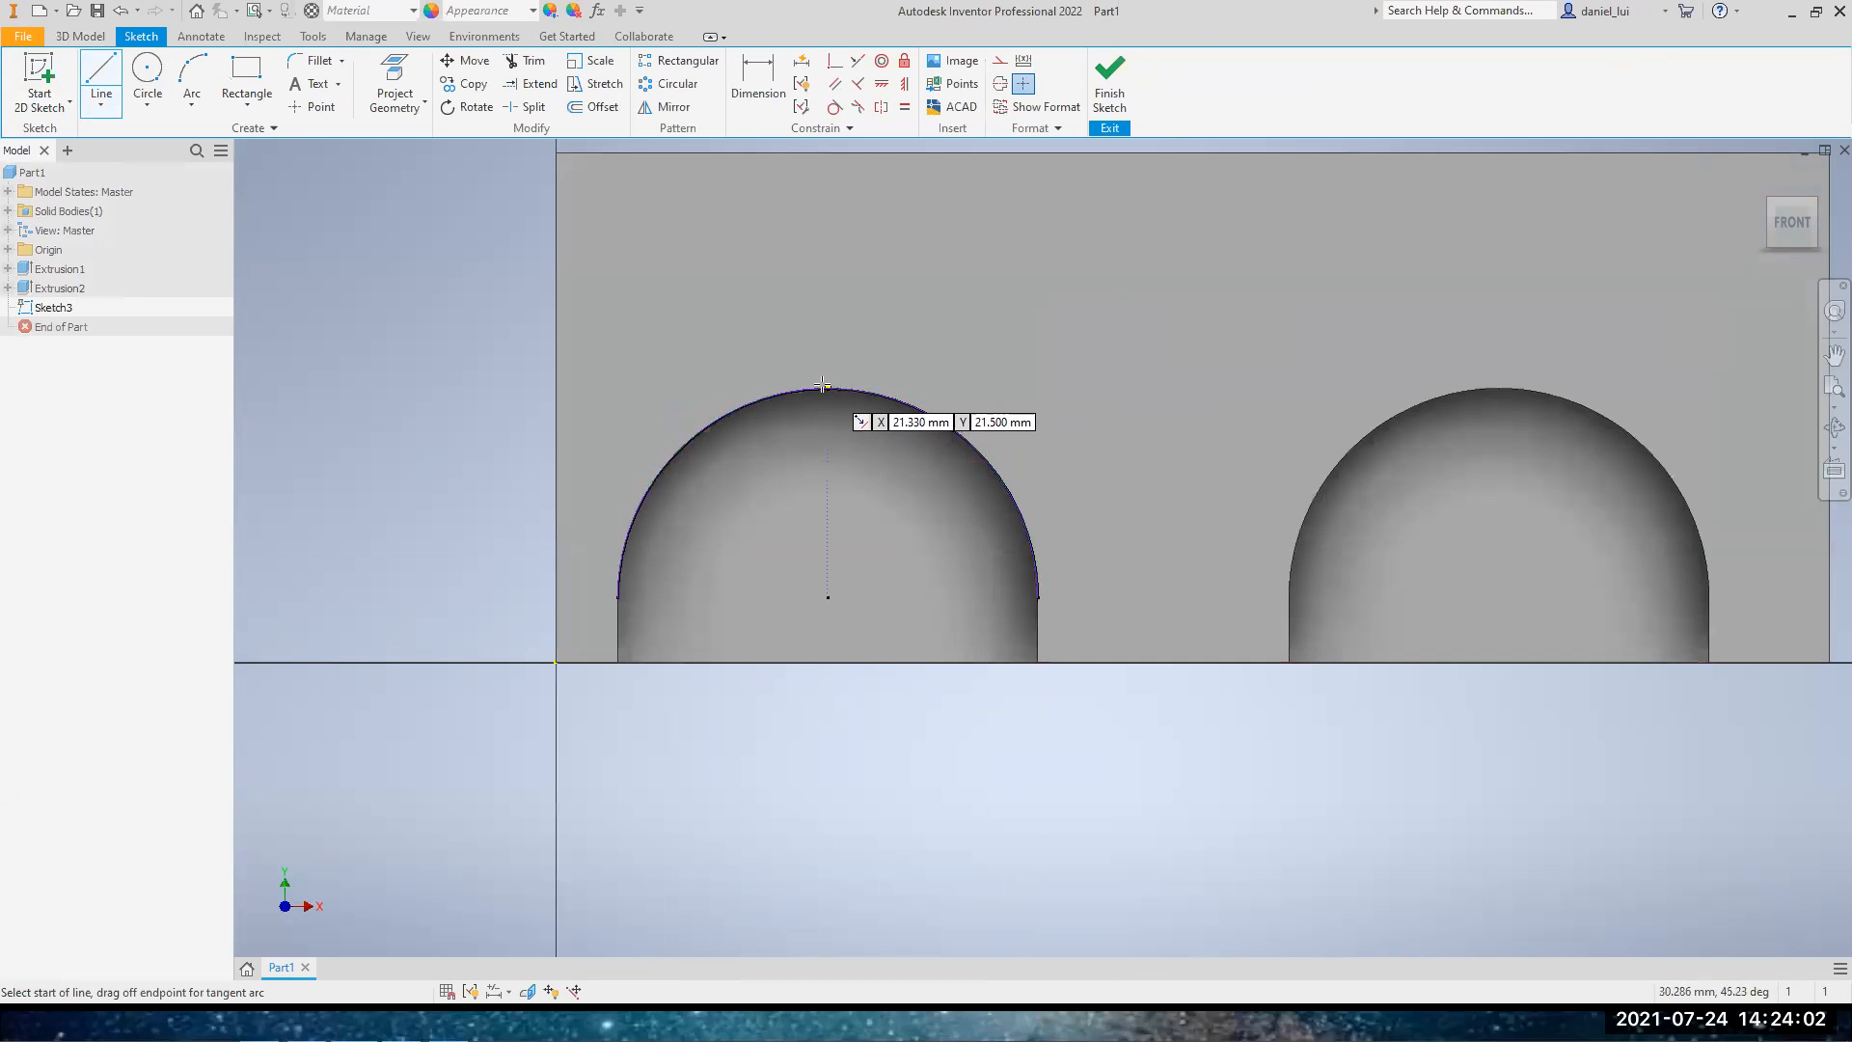
pyautogui.click(828, 598)
pyautogui.click(827, 662)
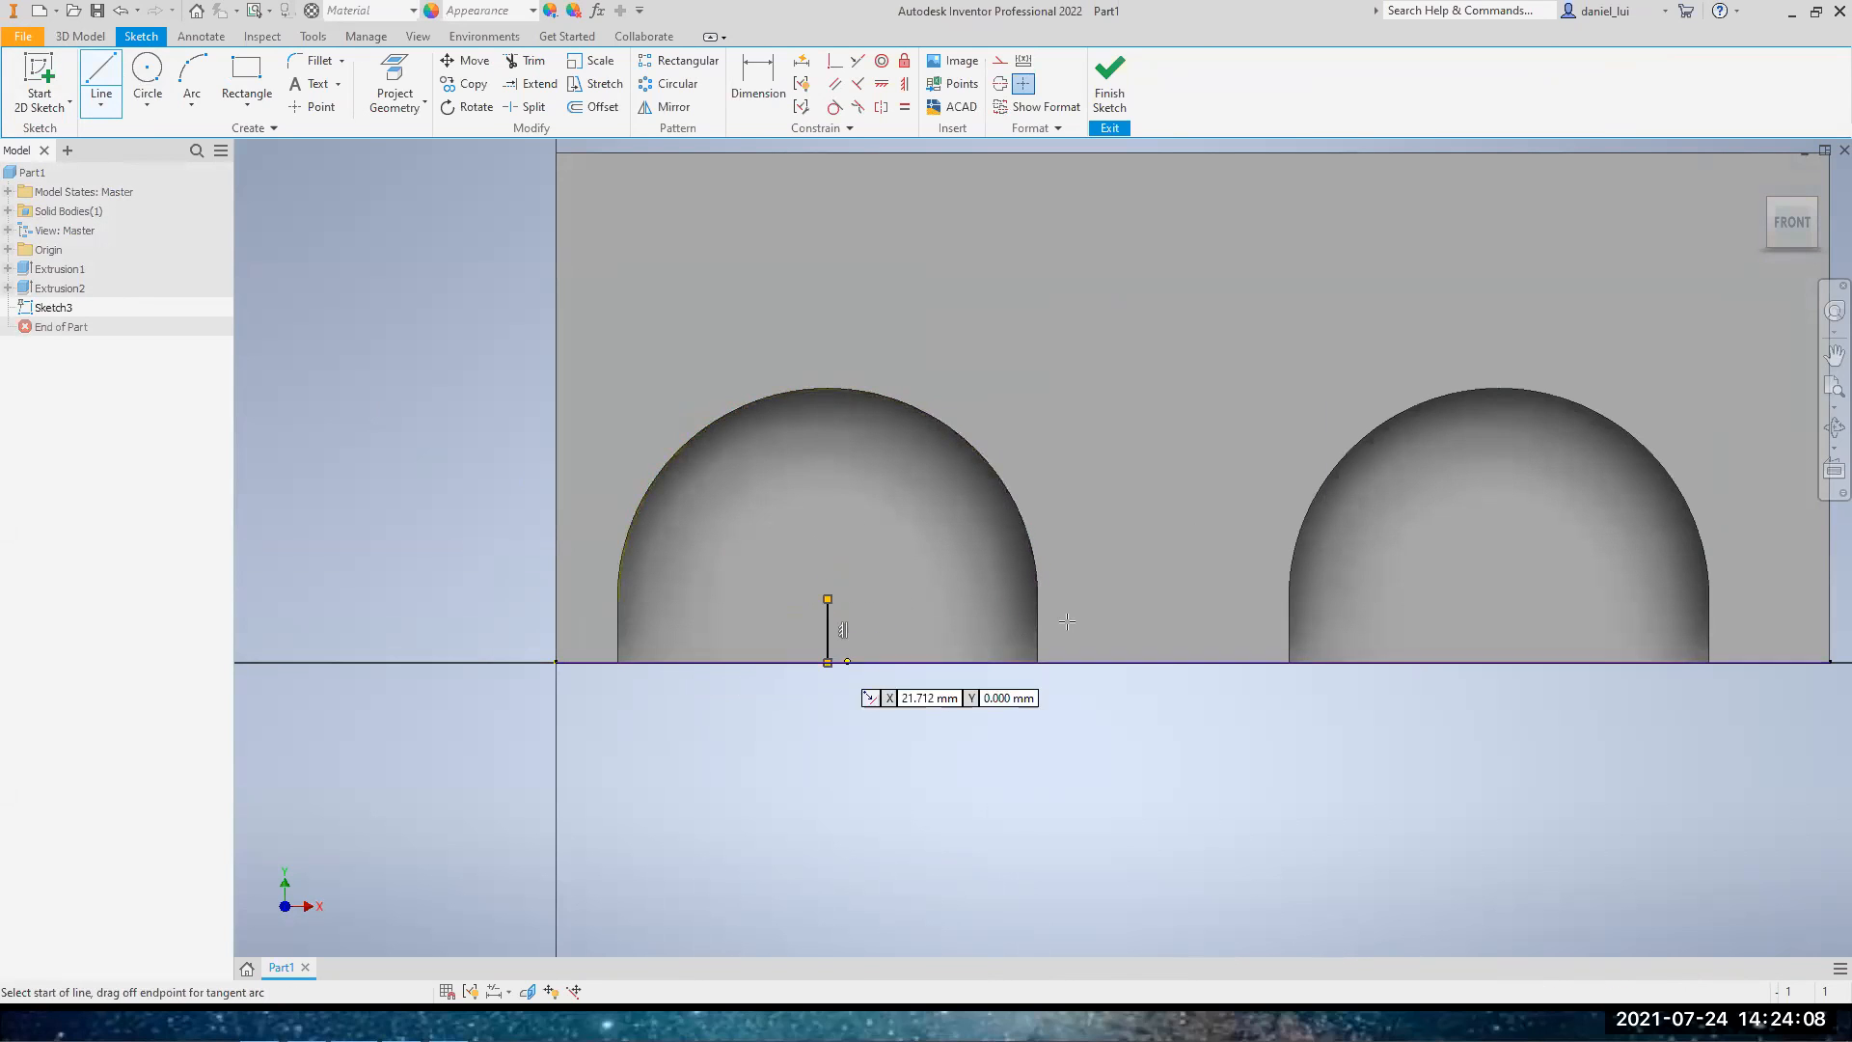
pyautogui.press('Escape')
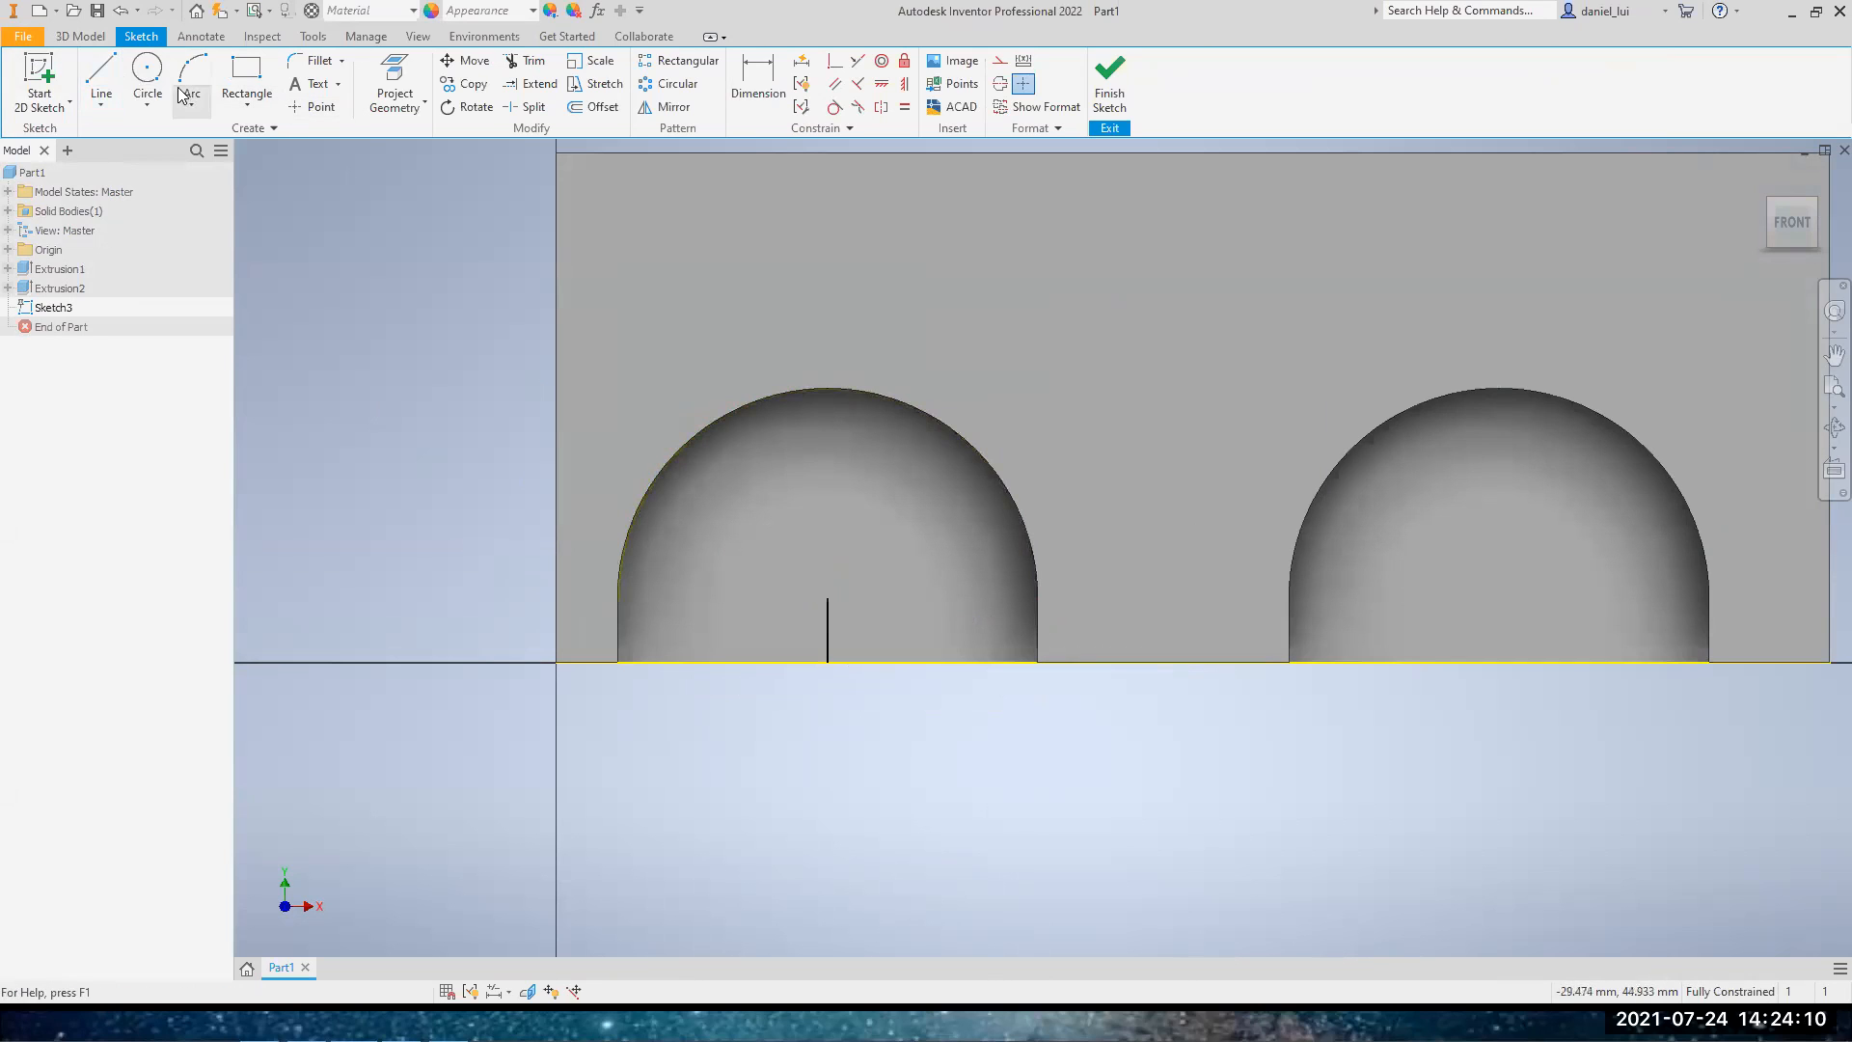
# Draw a 2.2 mm diameter circle centred on the left arch's centre point
pyautogui.click(147, 72)
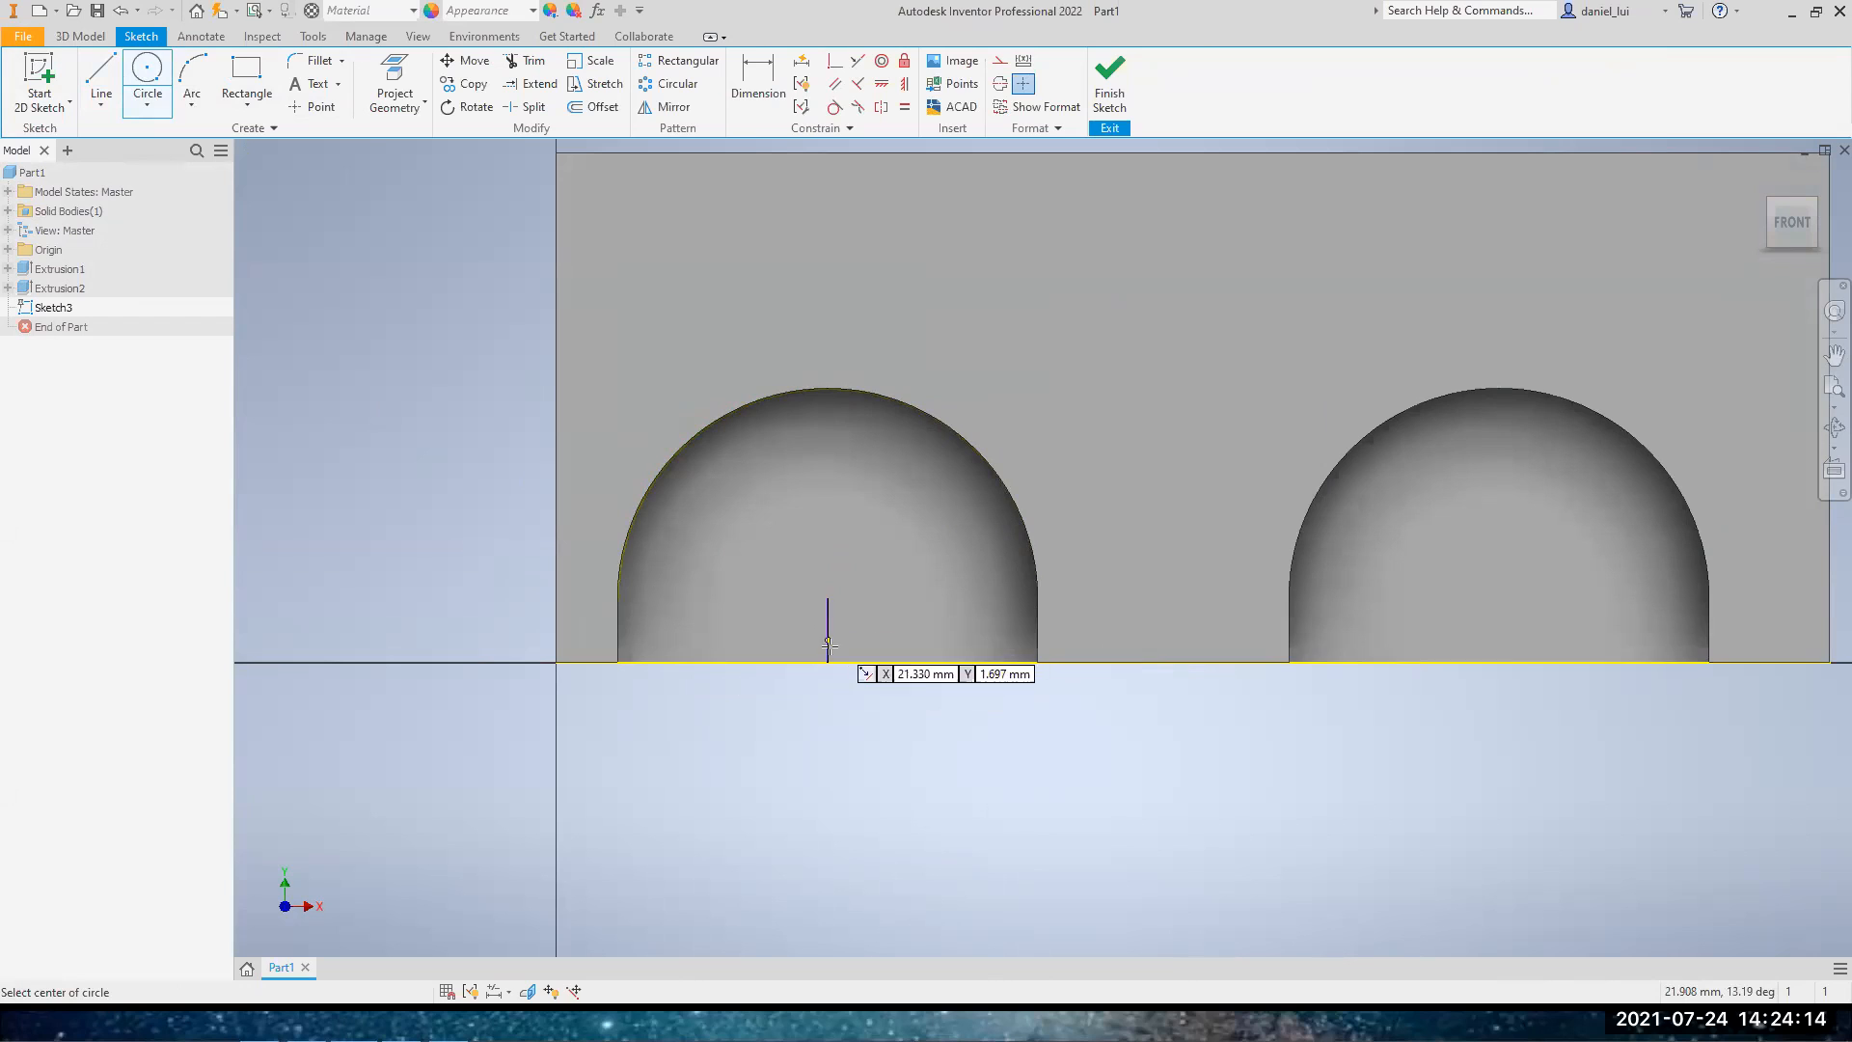
pyautogui.click(828, 599)
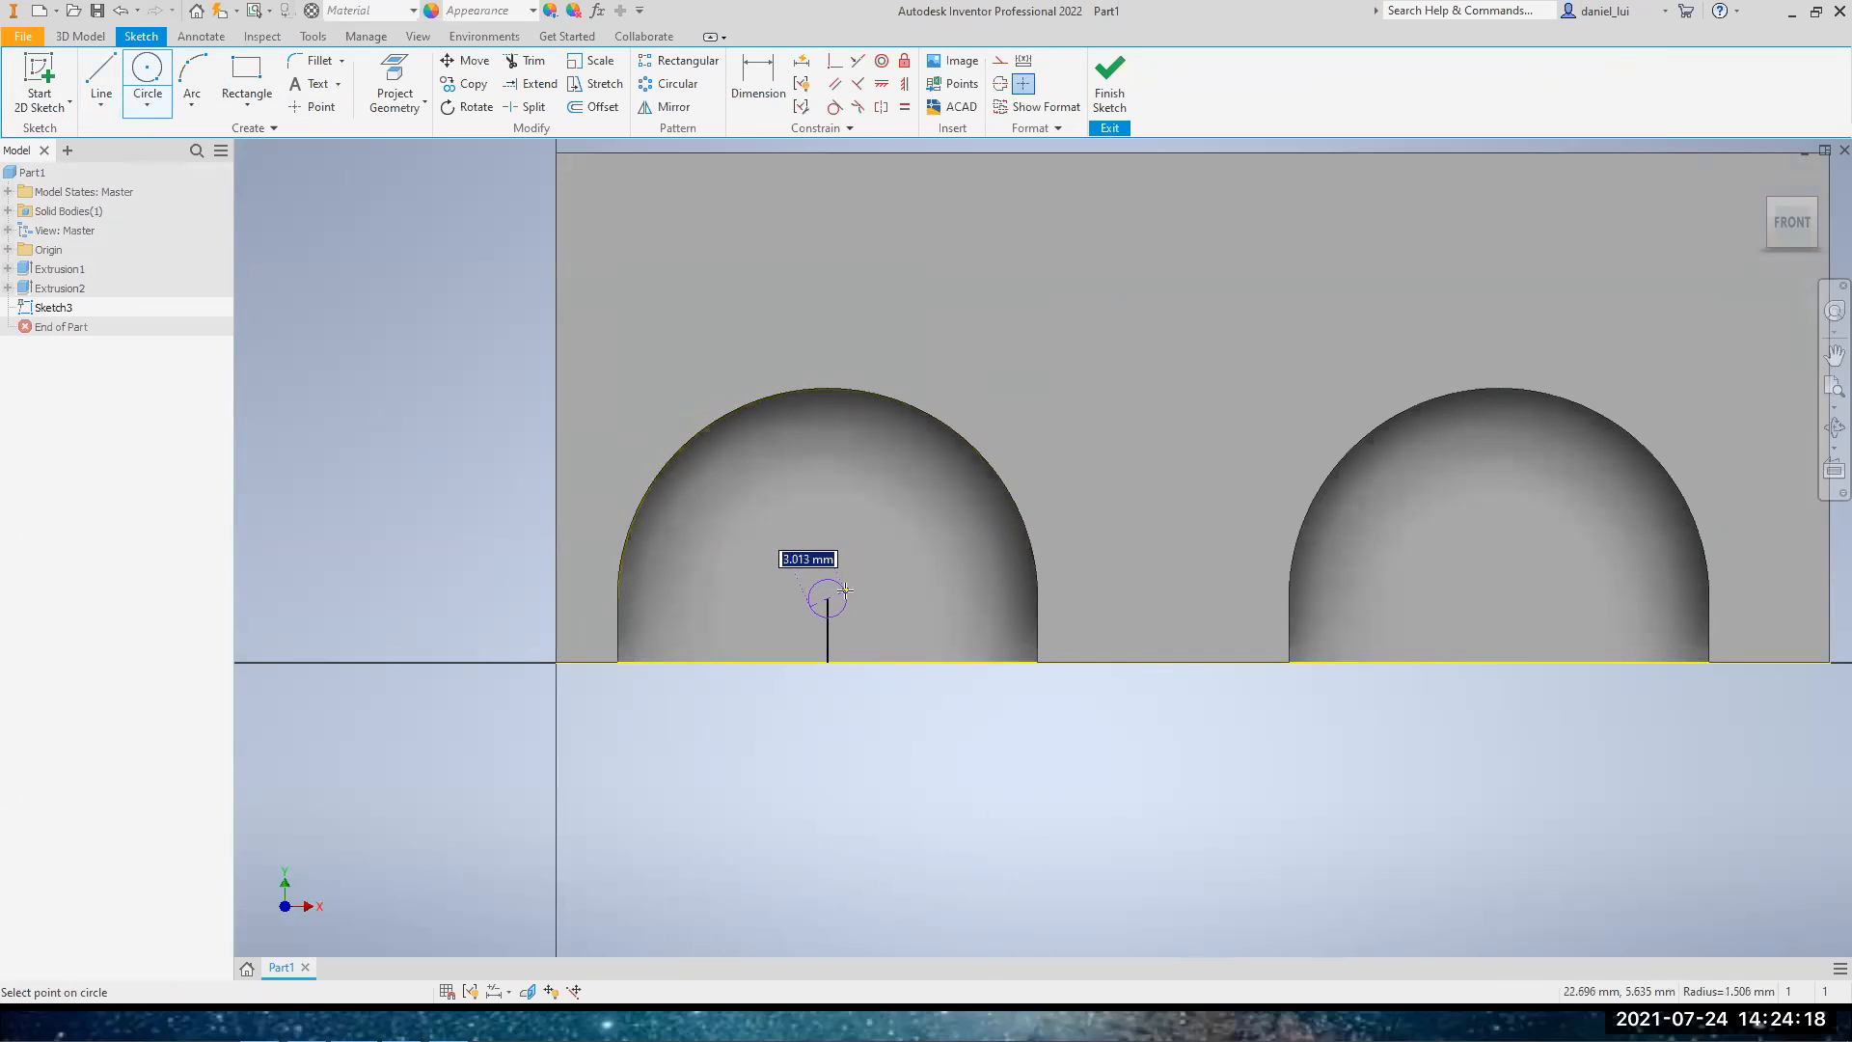
pyautogui.scroll(3, 852, 588)
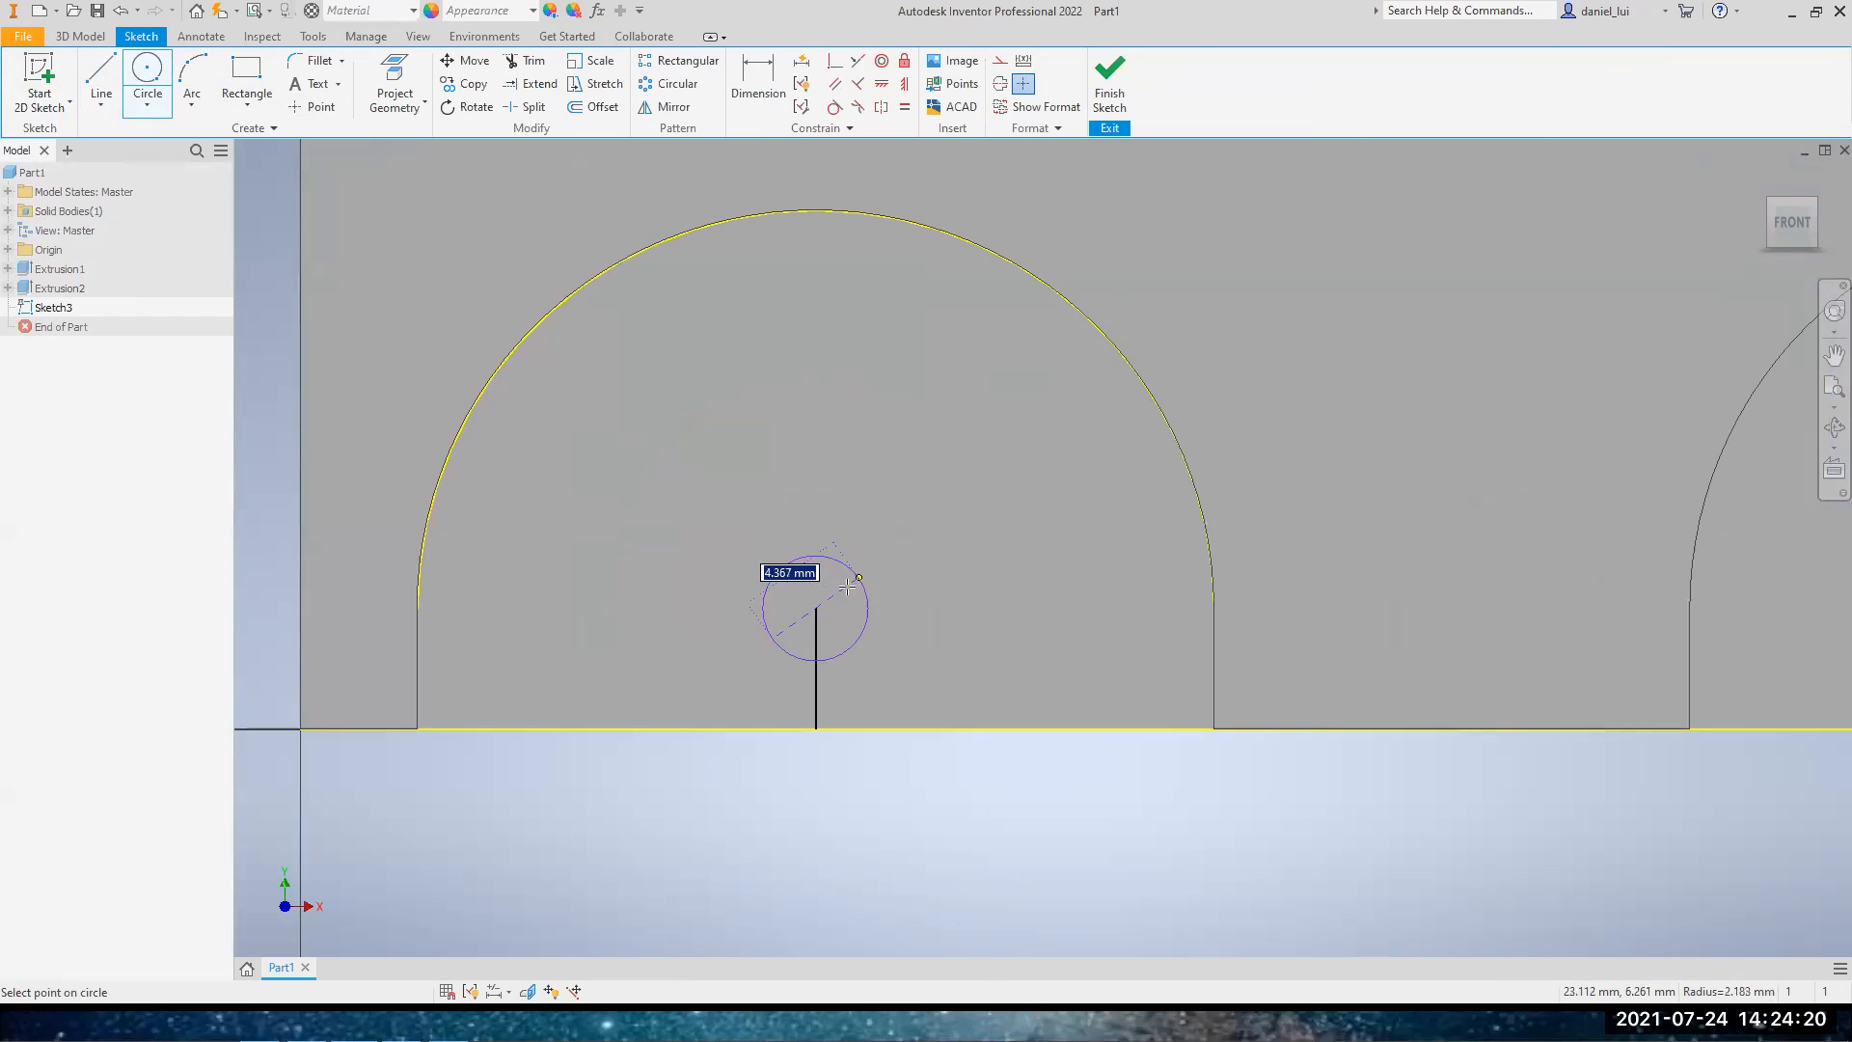
pyautogui.write('2')
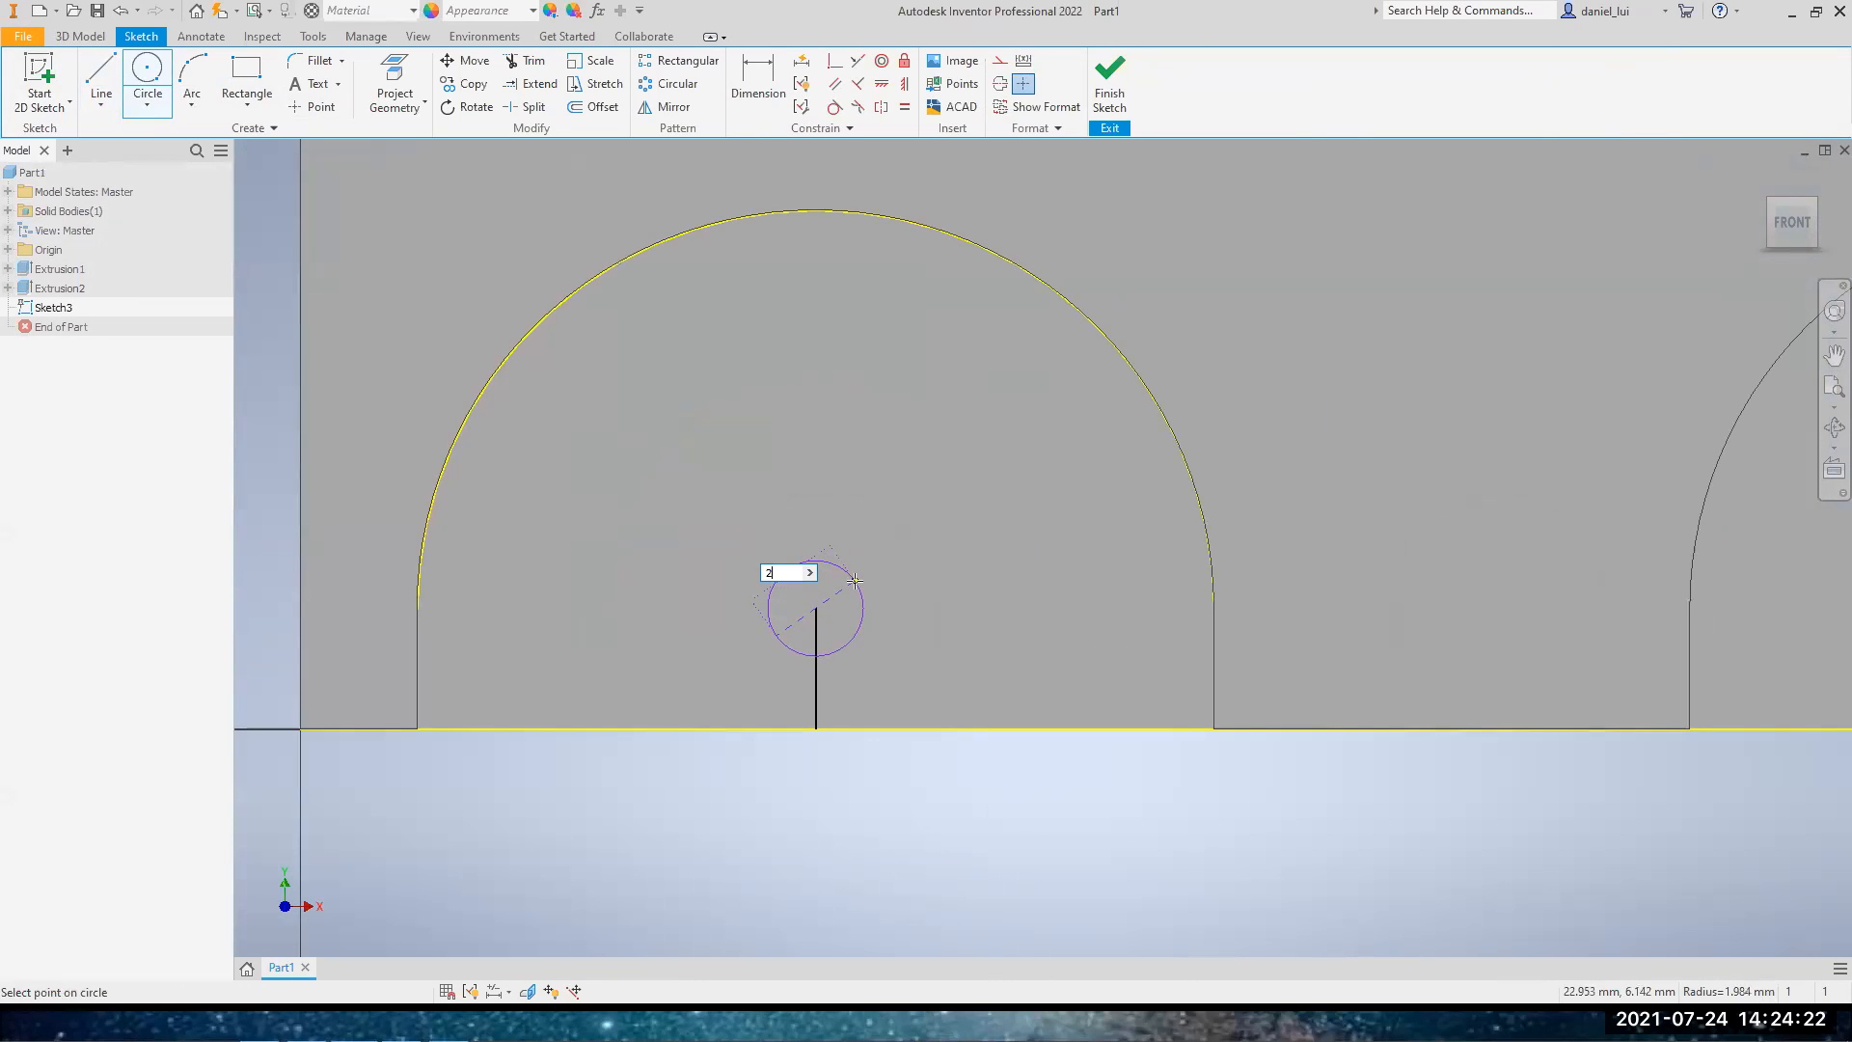
pyautogui.write('.2')
pyautogui.press('Return')
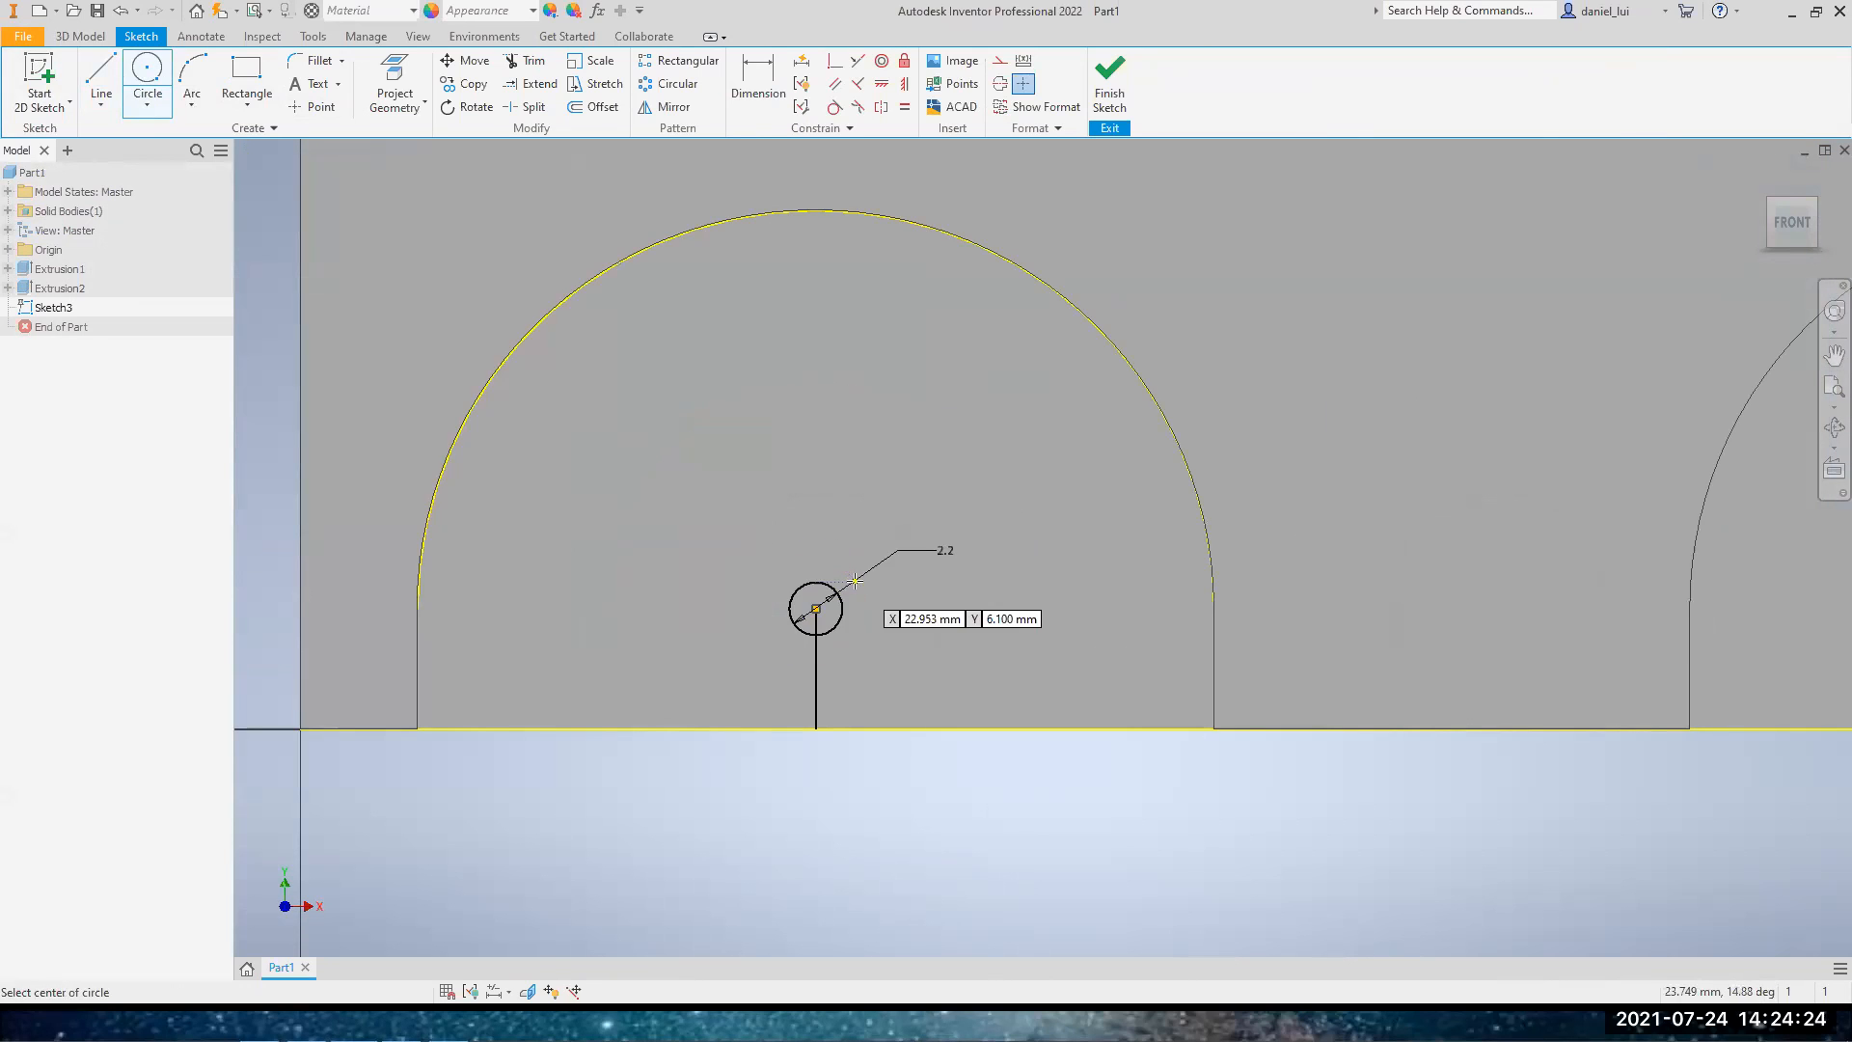
# Draw a second circle 2.2 mm in diameter centred on the right arch's centre point
pyautogui.scroll(-2, 928, 606)
pyautogui.moveTo(1121, 590); pyautogui.dragTo(914, 613, button='middle')
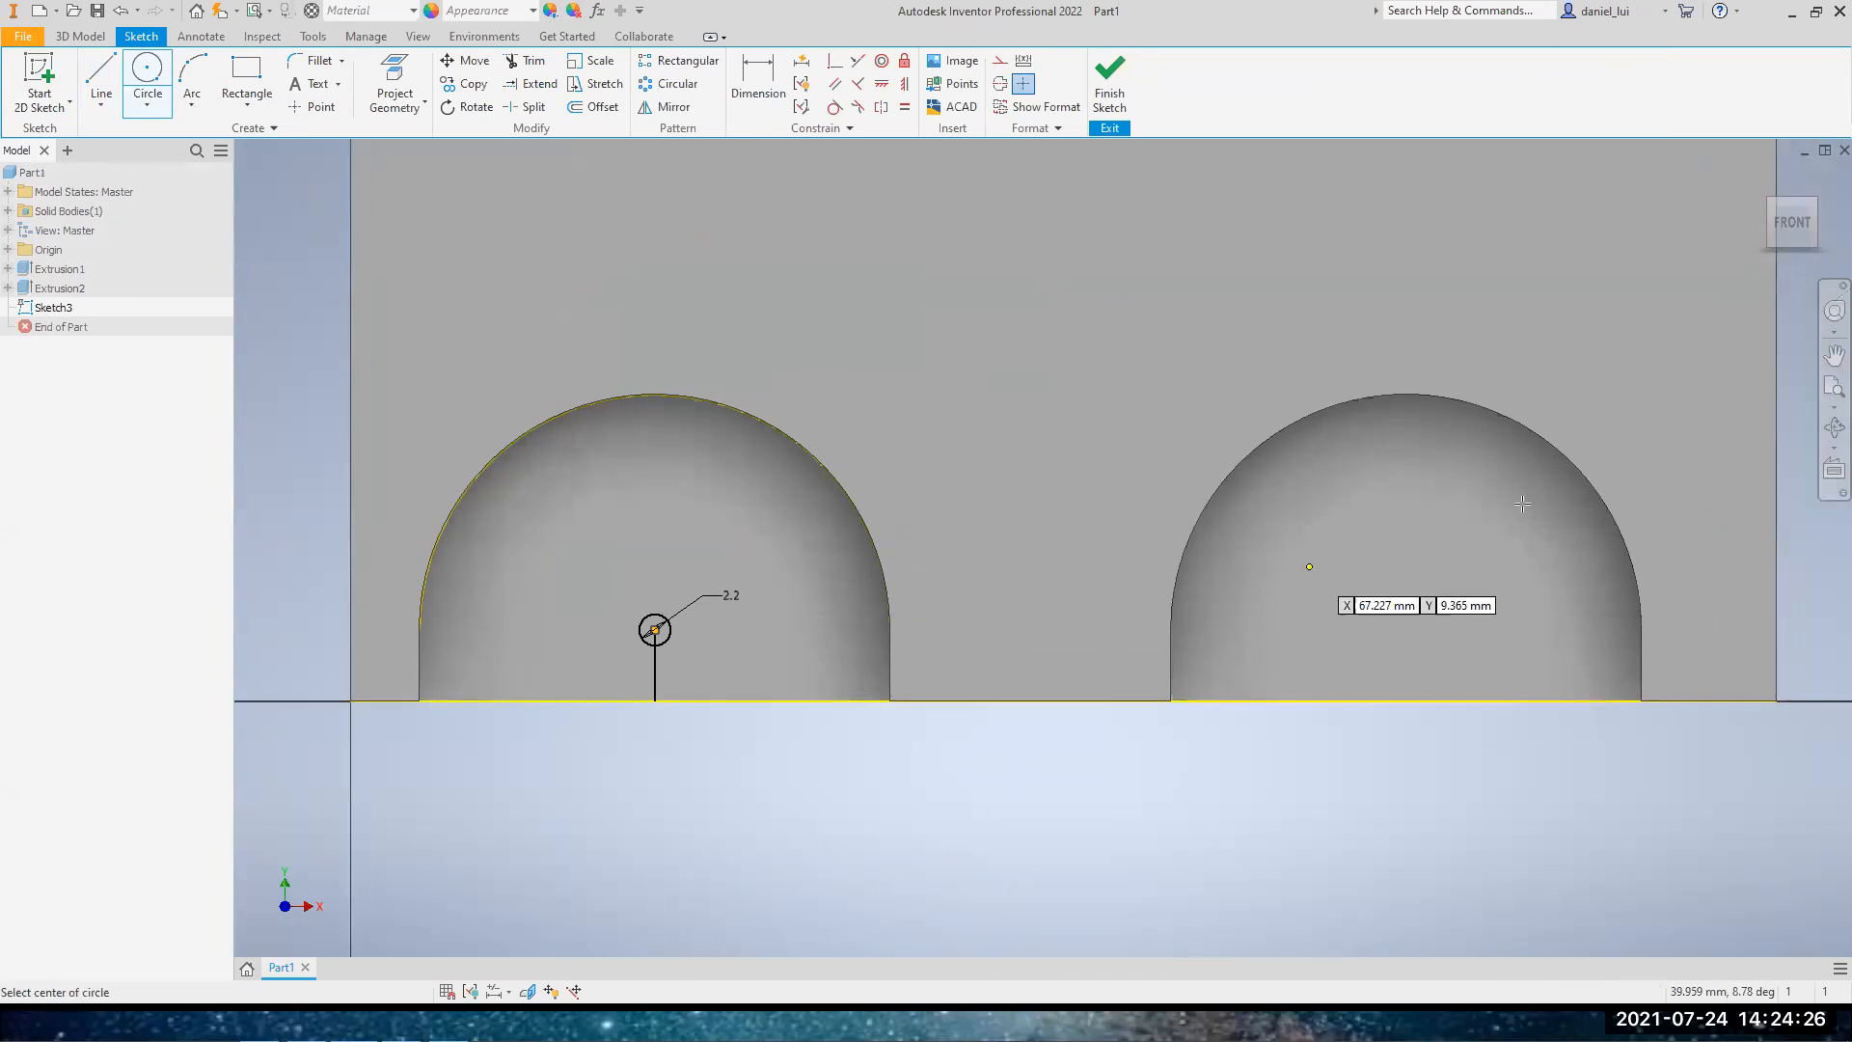
pyautogui.click(1407, 629)
pyautogui.write('2.2')
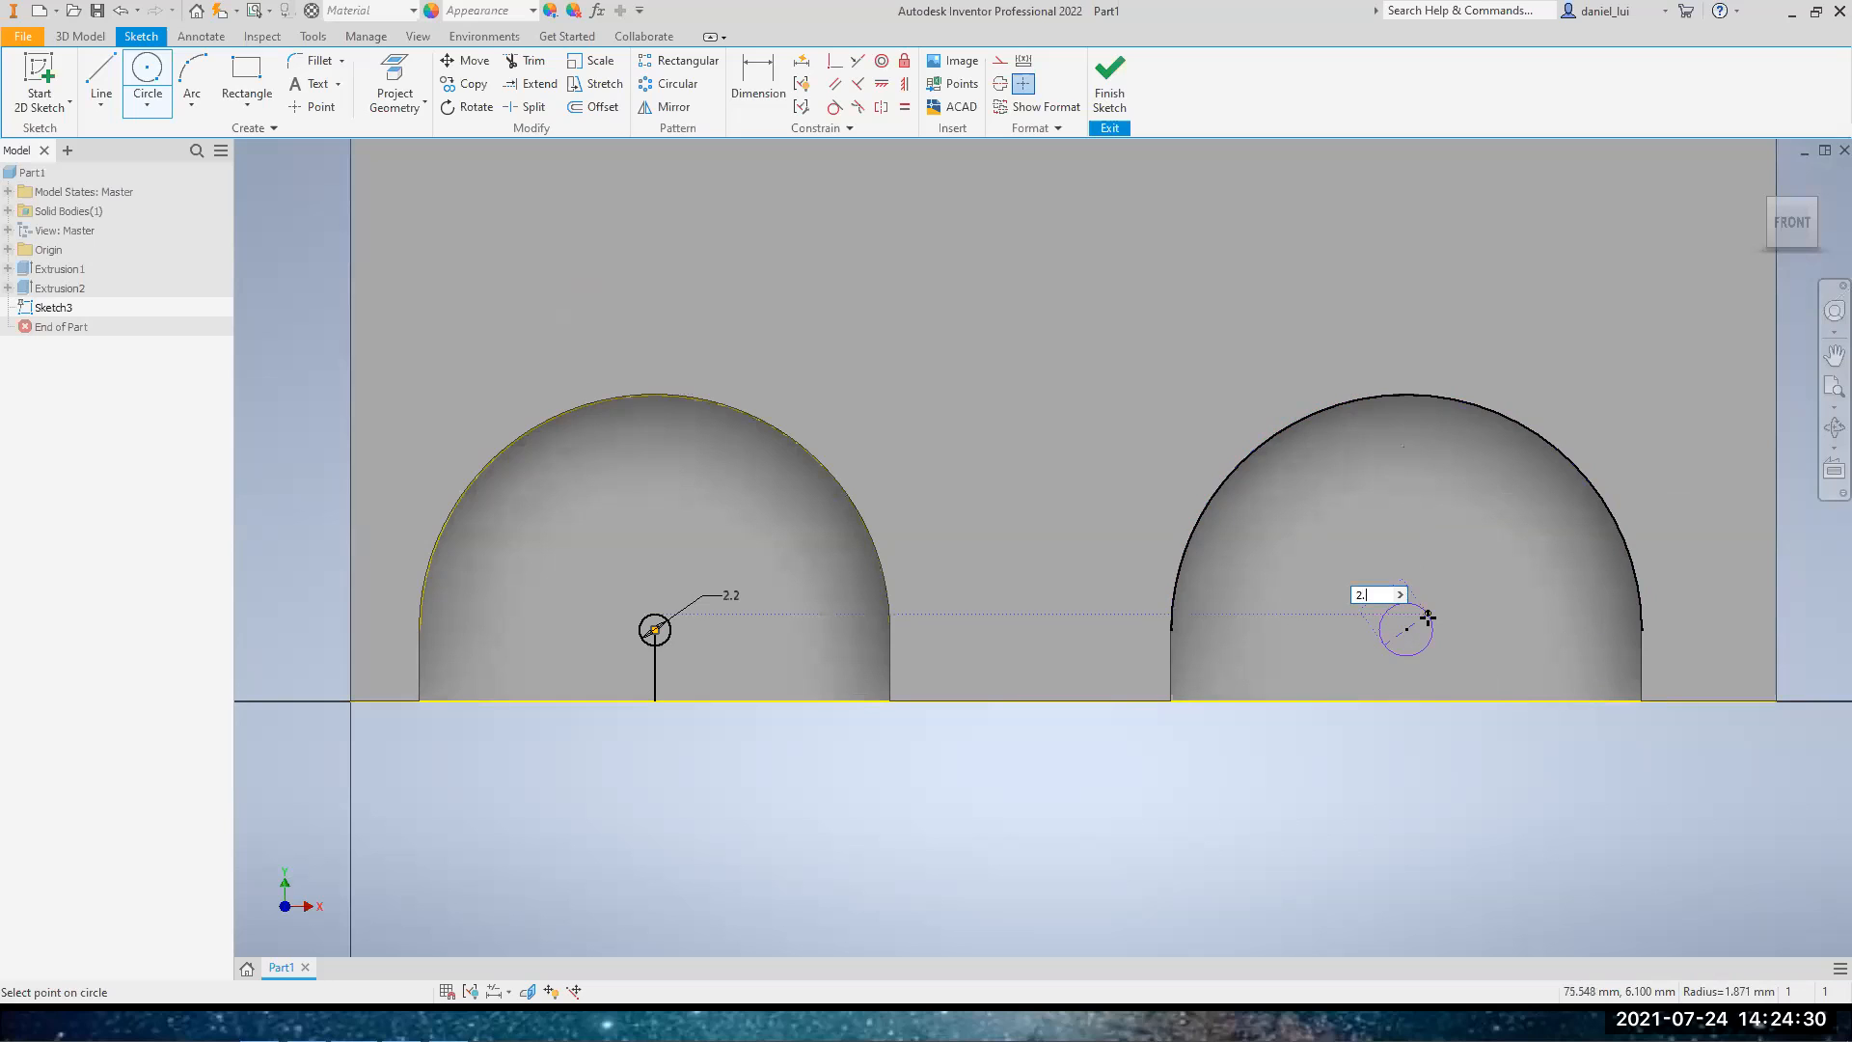
pyautogui.press('Return')
pyautogui.press('Escape')
# Delete the vertical helper line below the left arch's circle
pyautogui.click(657, 669)
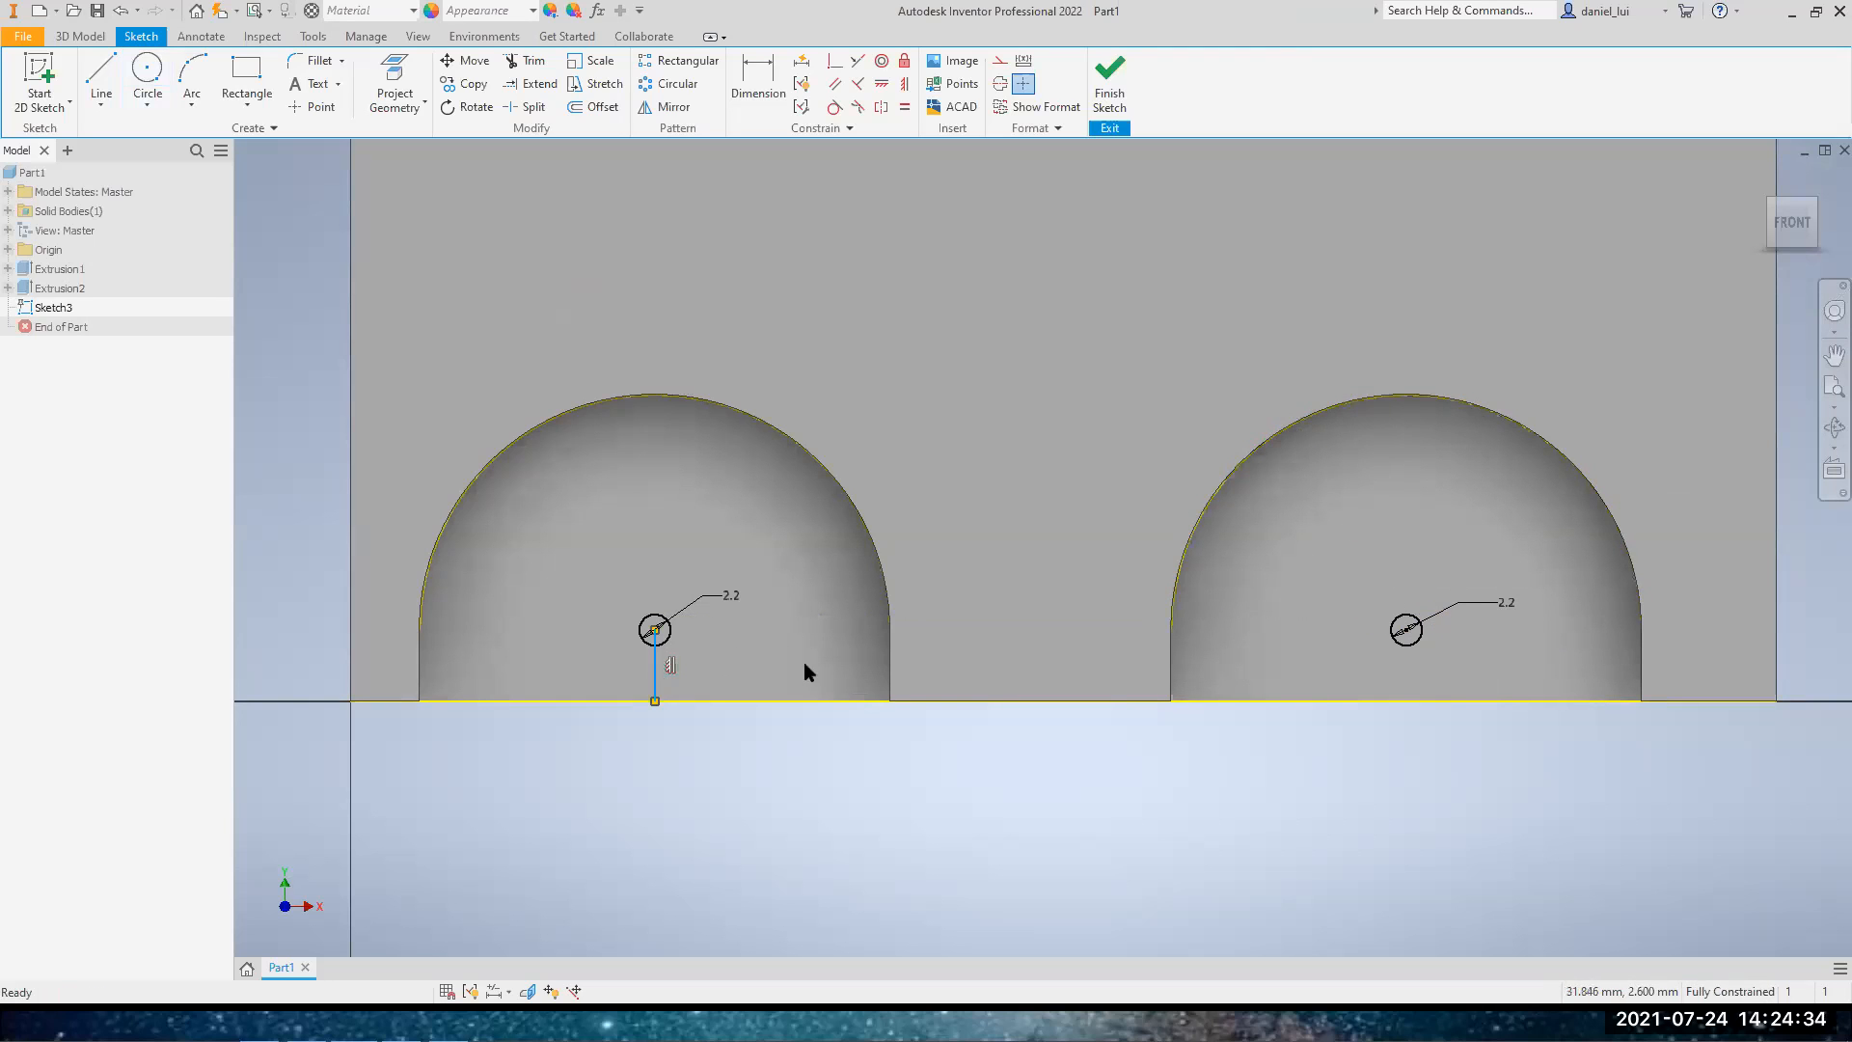
pyautogui.click(768, 651)
pyautogui.press('Delete')
pyautogui.scroll(-2, 778, 625)
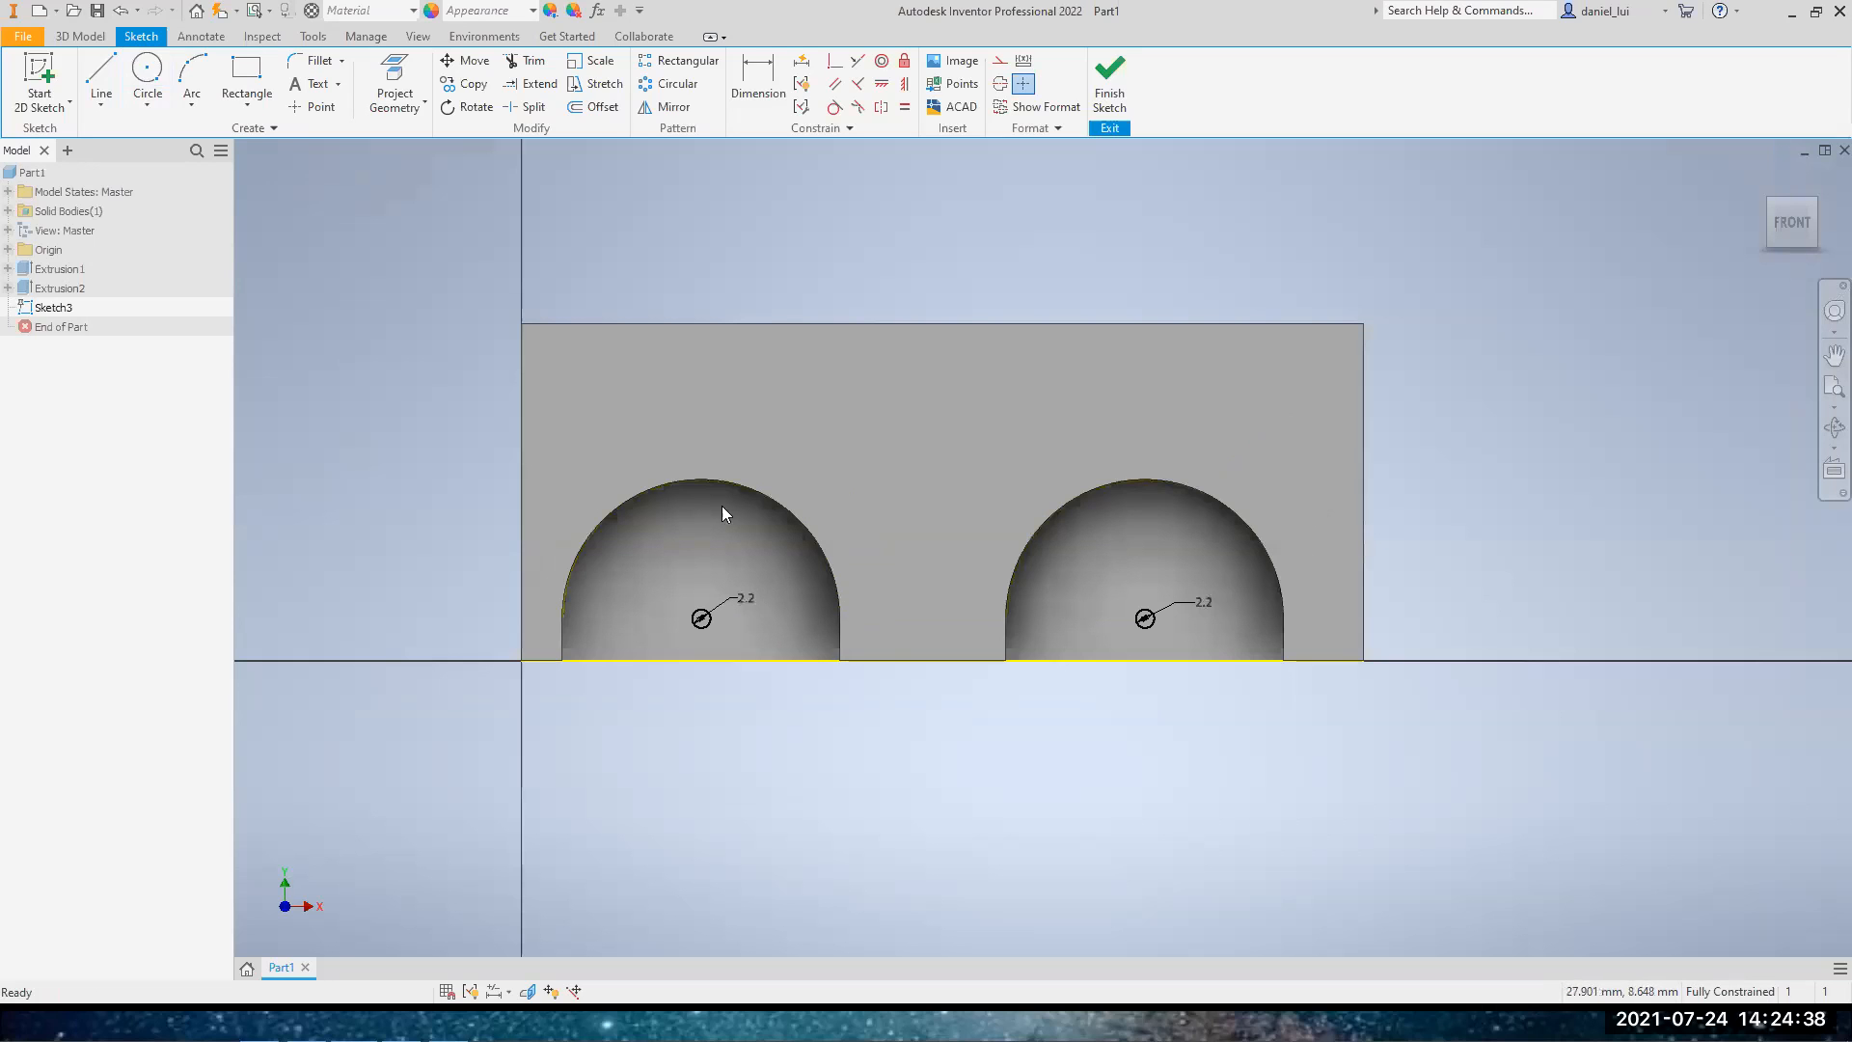
# Finish the sketch and select both small circles as the profiles of a new extrusion
pyautogui.click(1110, 82)
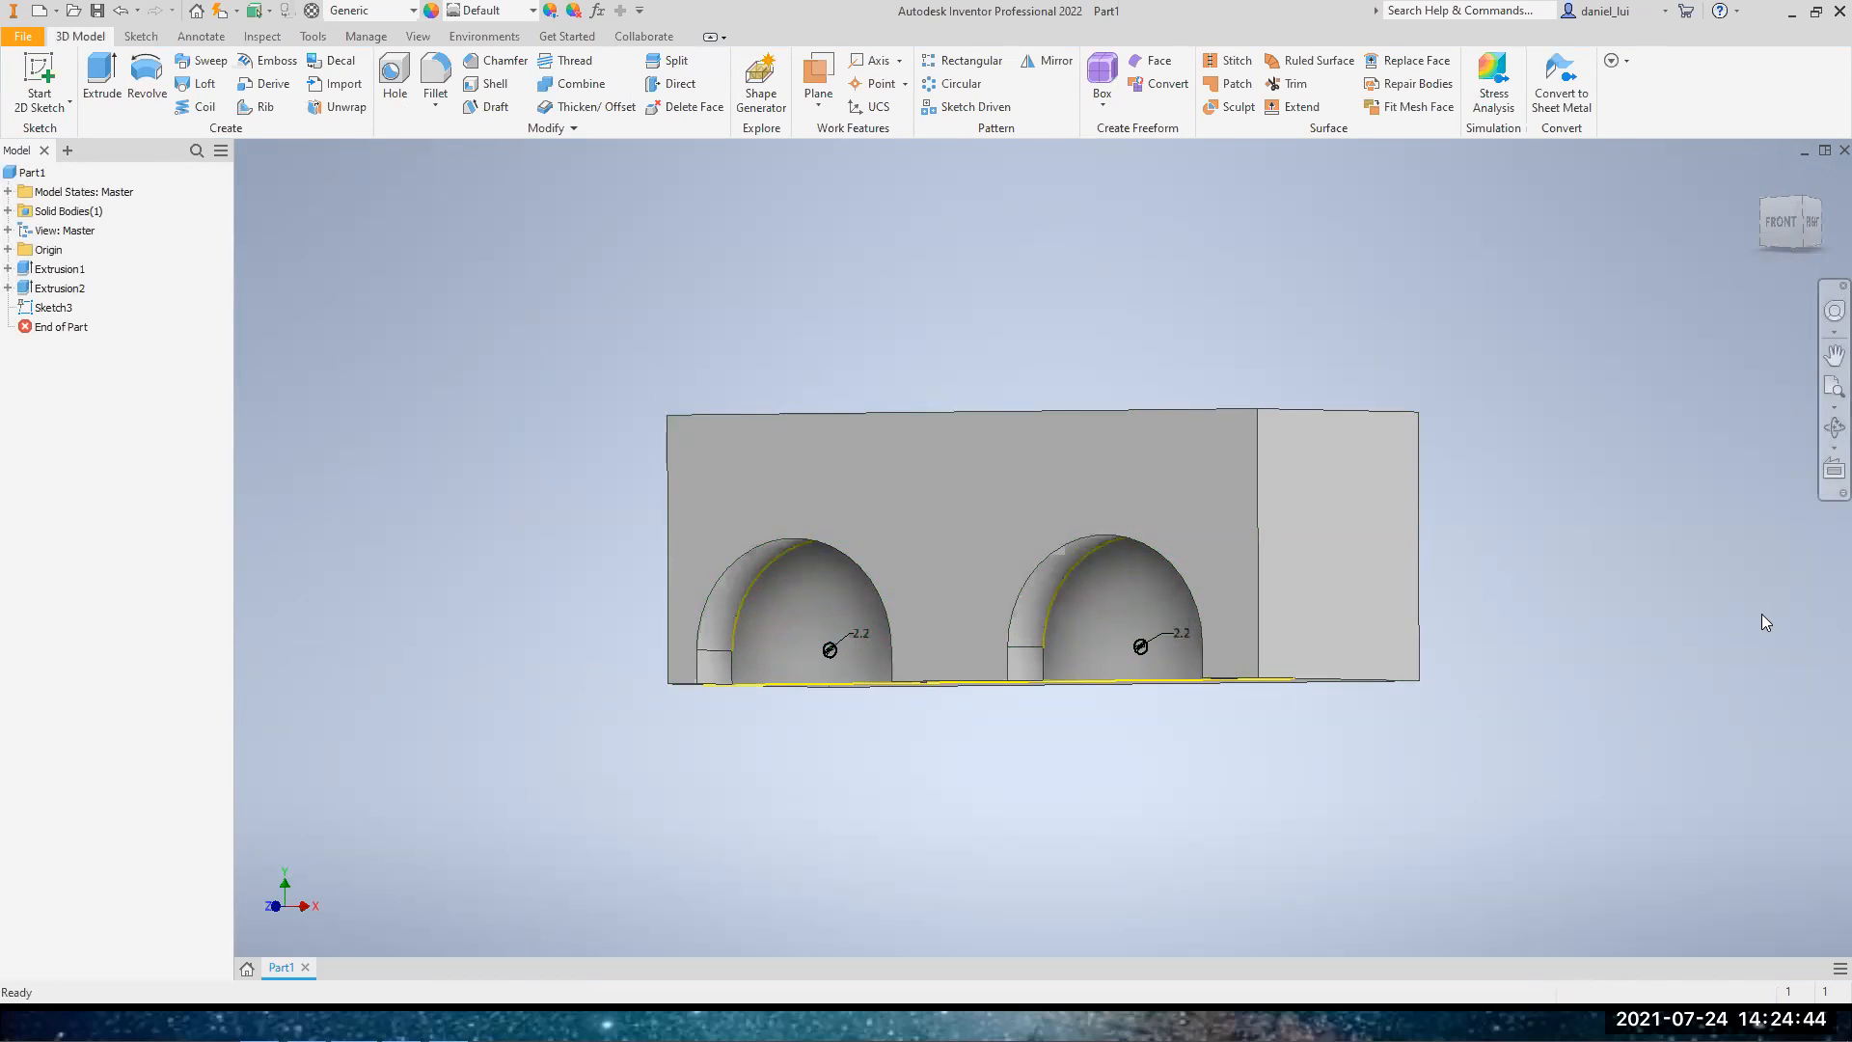
pyautogui.click(102, 79)
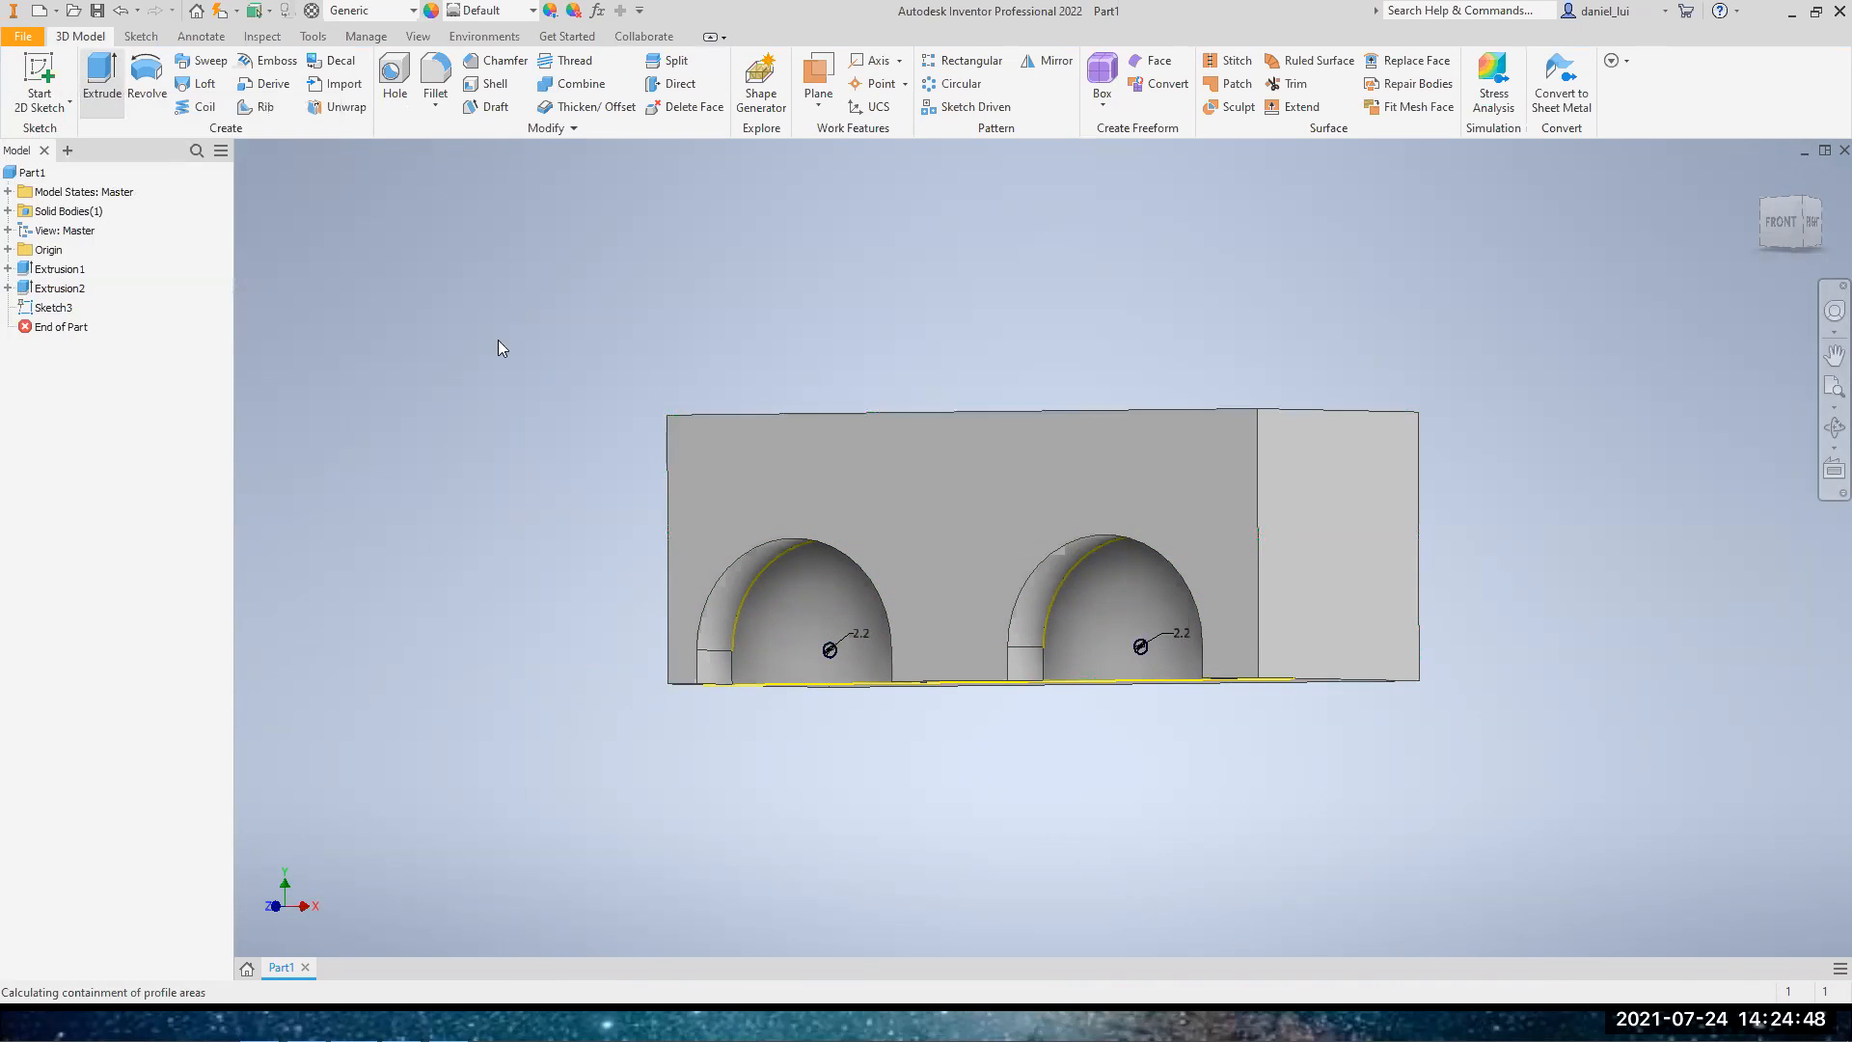
pyautogui.scroll(-3, 861, 670)
pyautogui.scroll(-3, 860, 678)
pyautogui.click(845, 618)
pyautogui.scroll(4, 1347, 681)
pyautogui.scroll(-3, 1431, 683)
pyautogui.click(1428, 673)
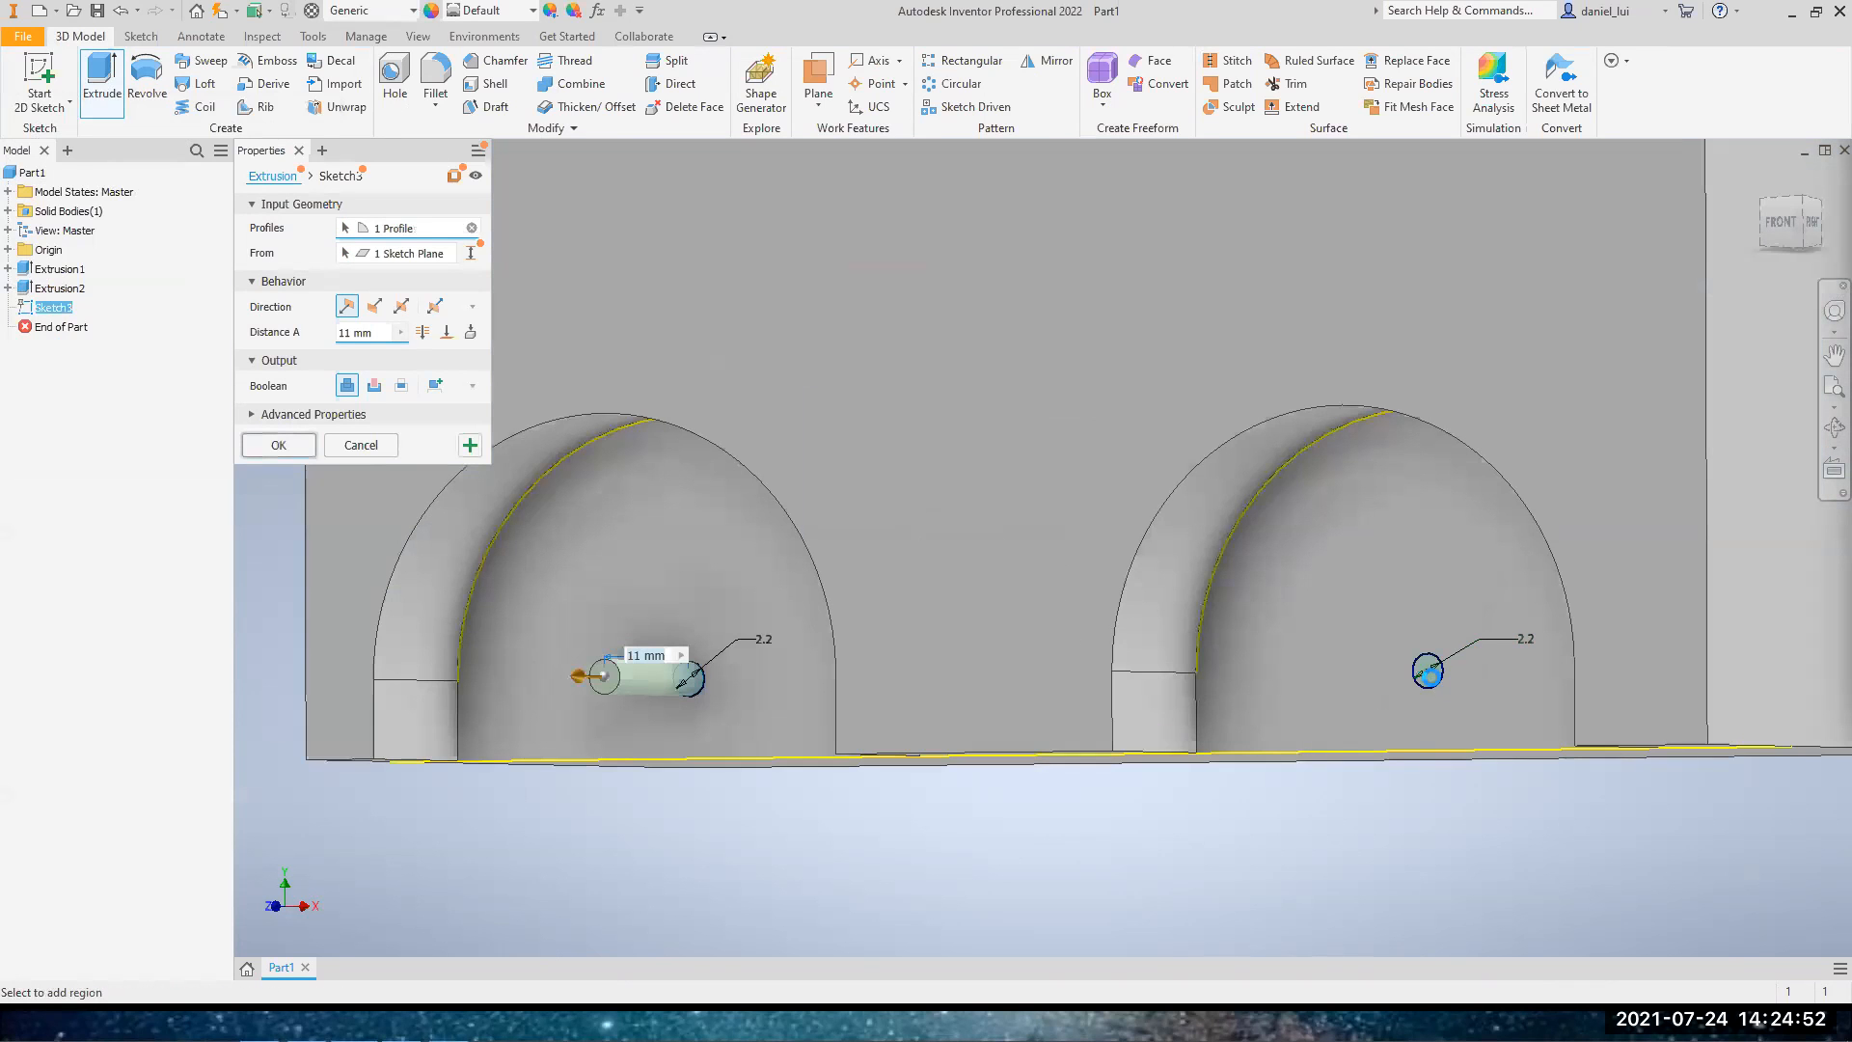
pyautogui.scroll(2, 782, 528)
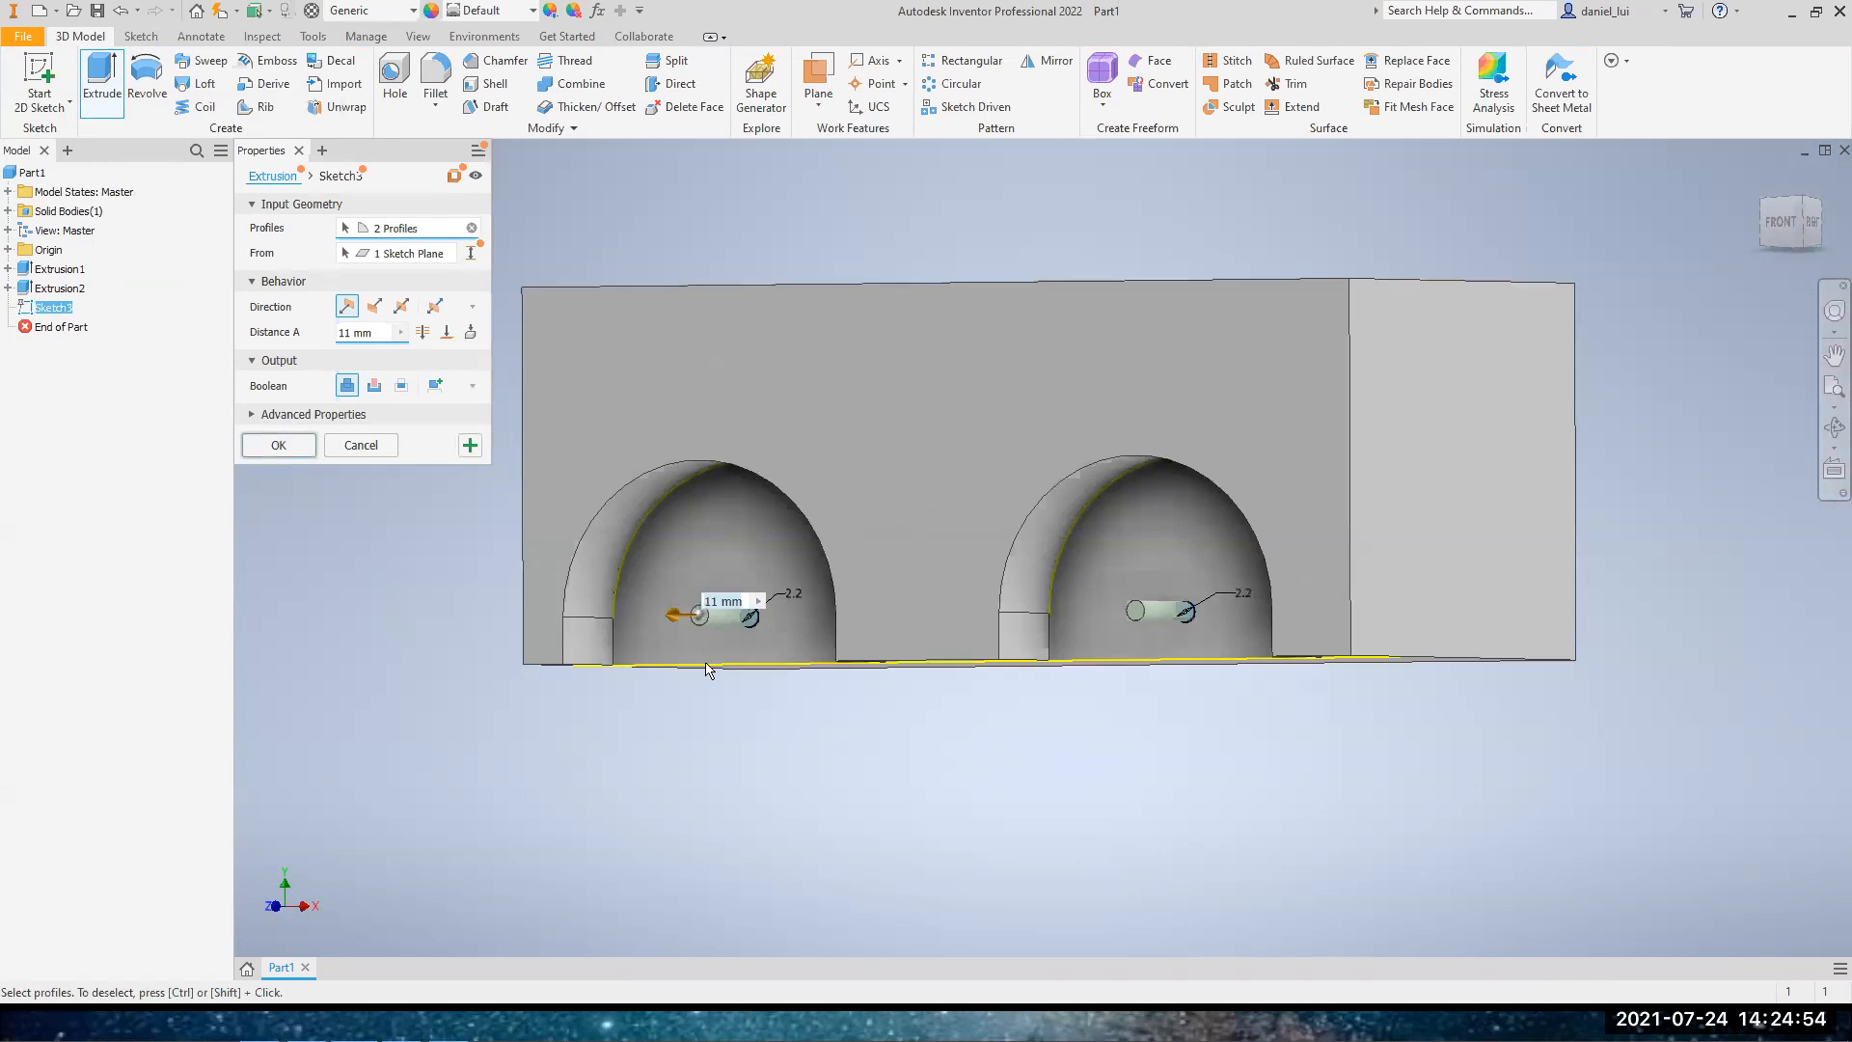
# Extrude both circles as a Through All cut in the flipped direction, into the block
pyautogui.click(374, 306)
pyautogui.click(375, 385)
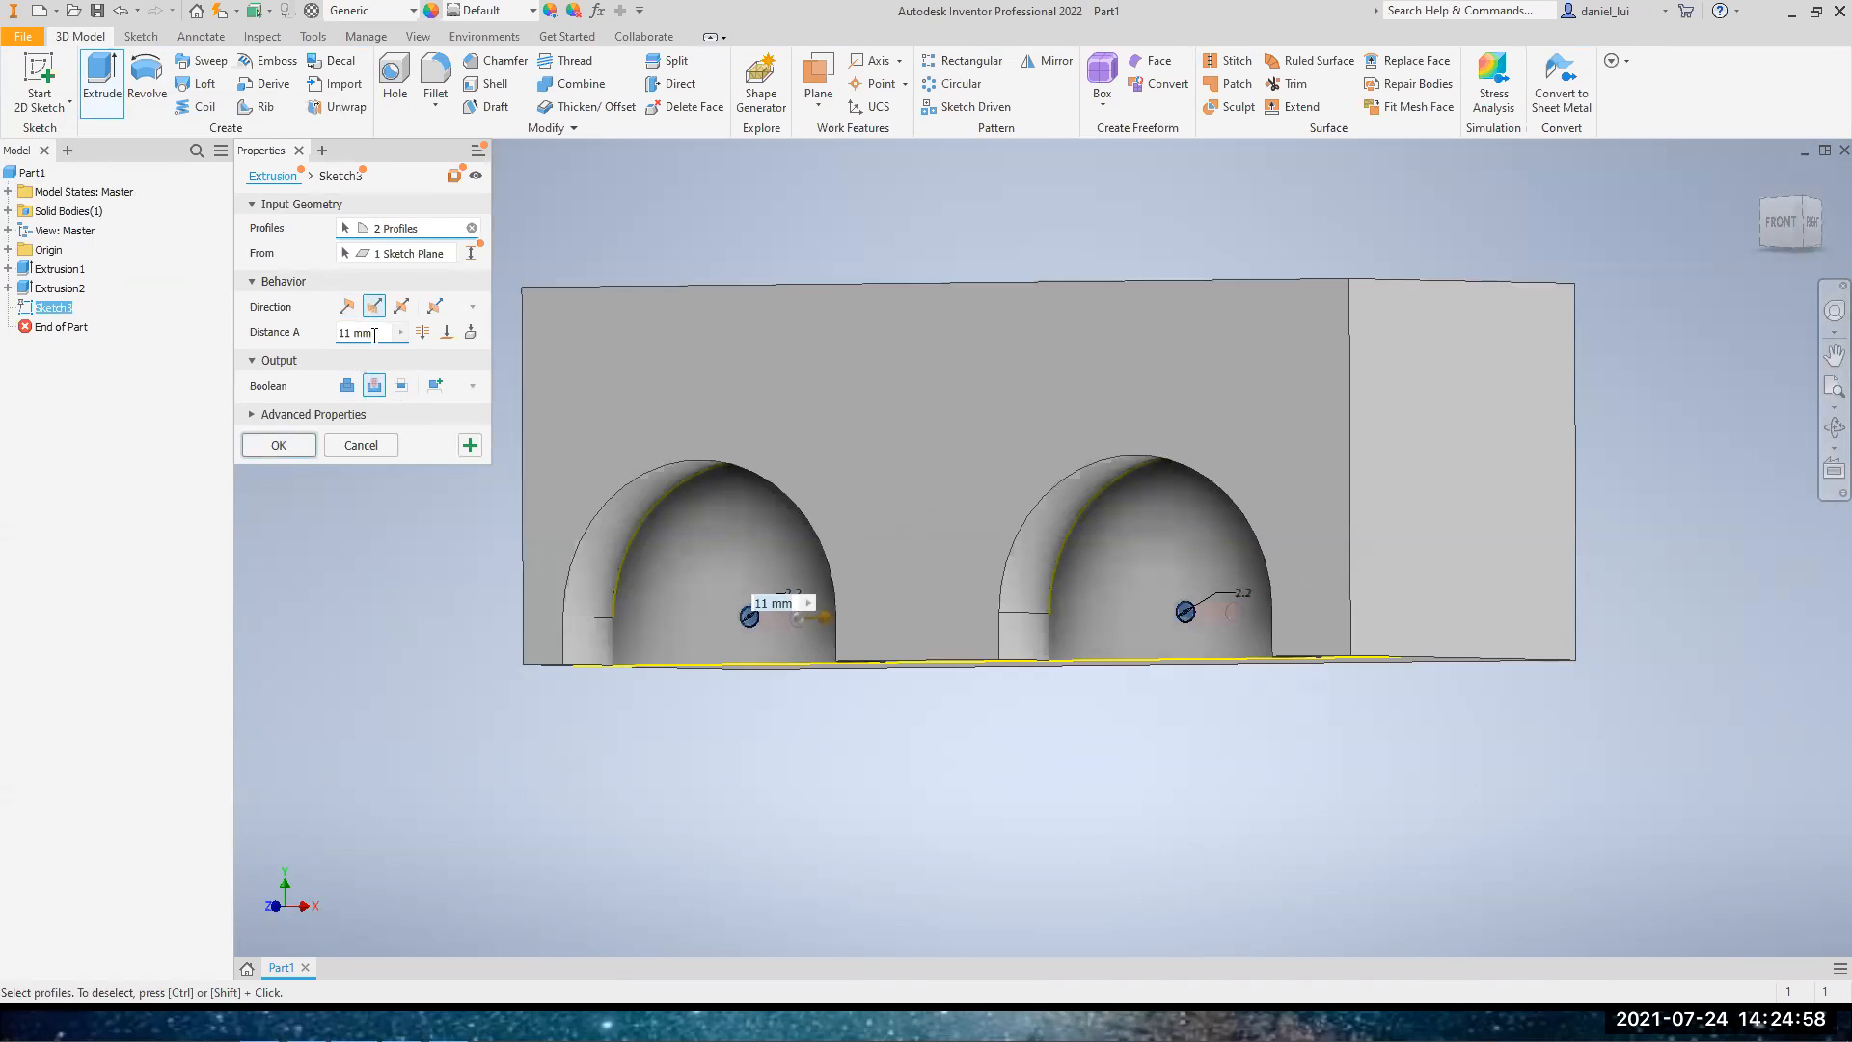
pyautogui.click(422, 333)
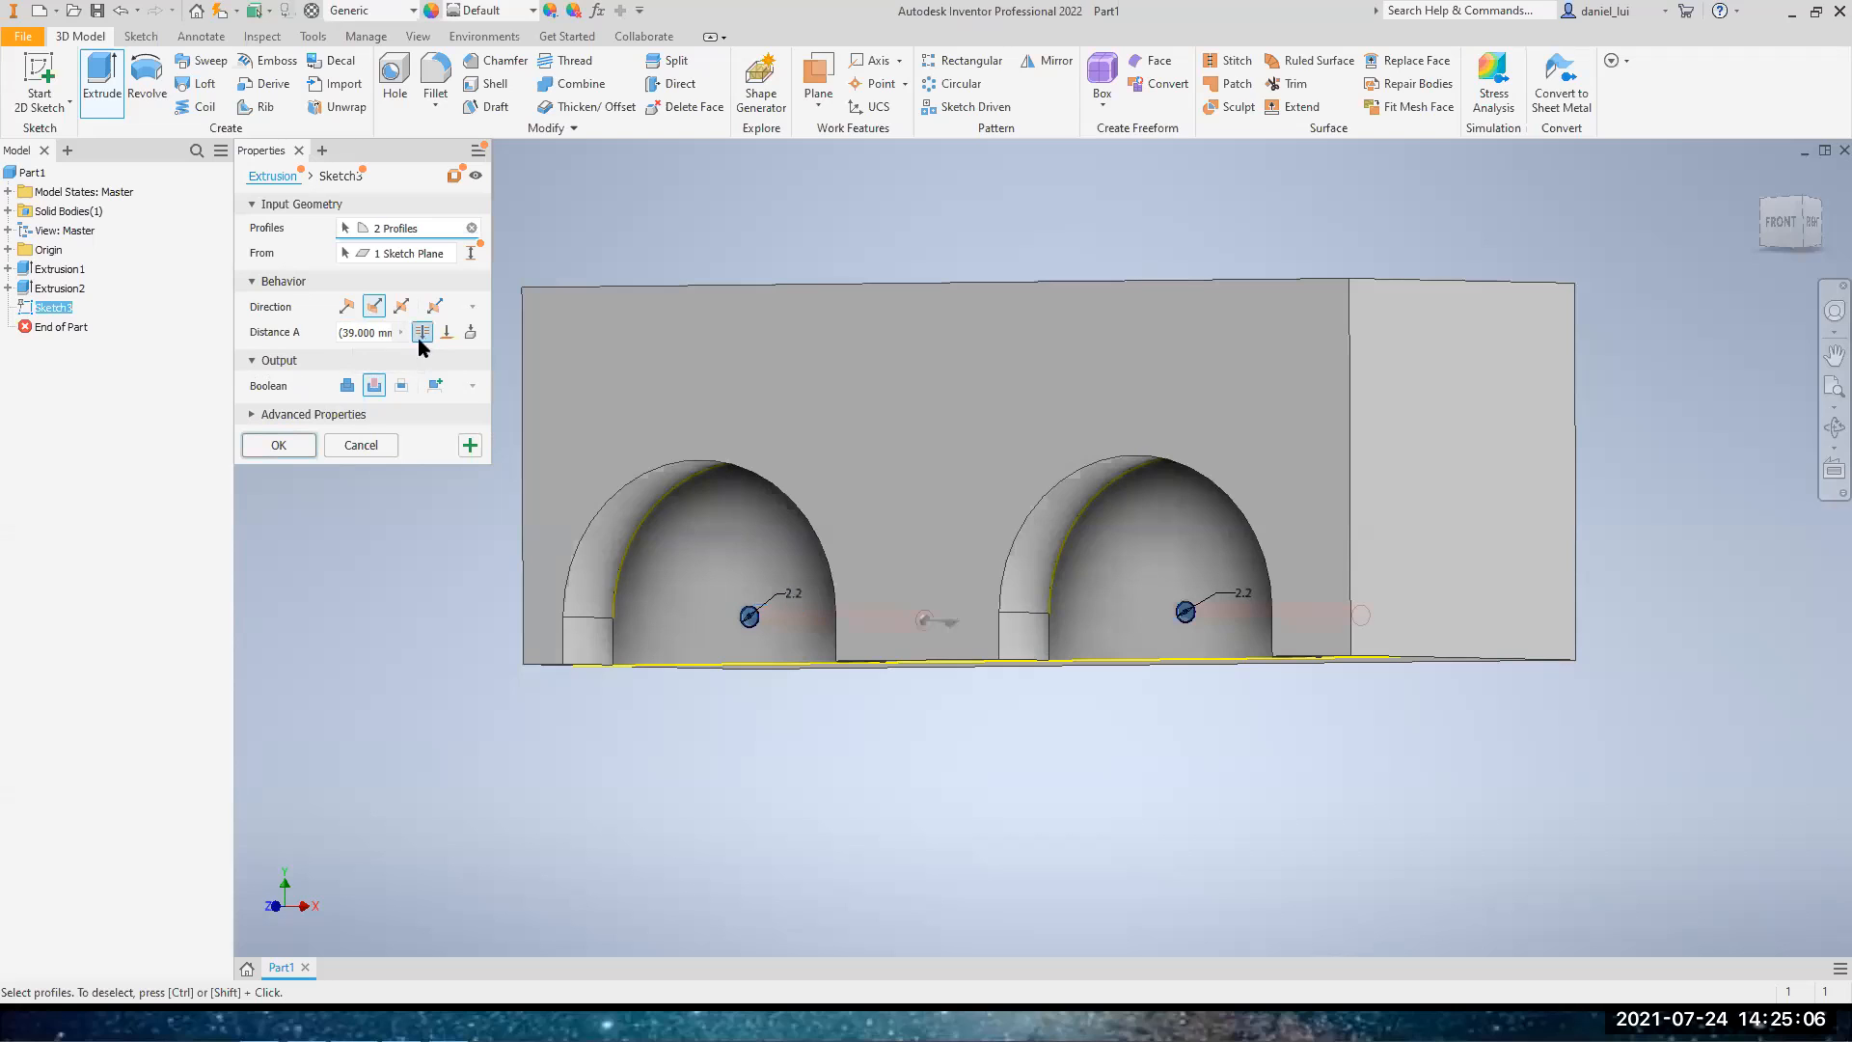
pyautogui.click(1797, 234)
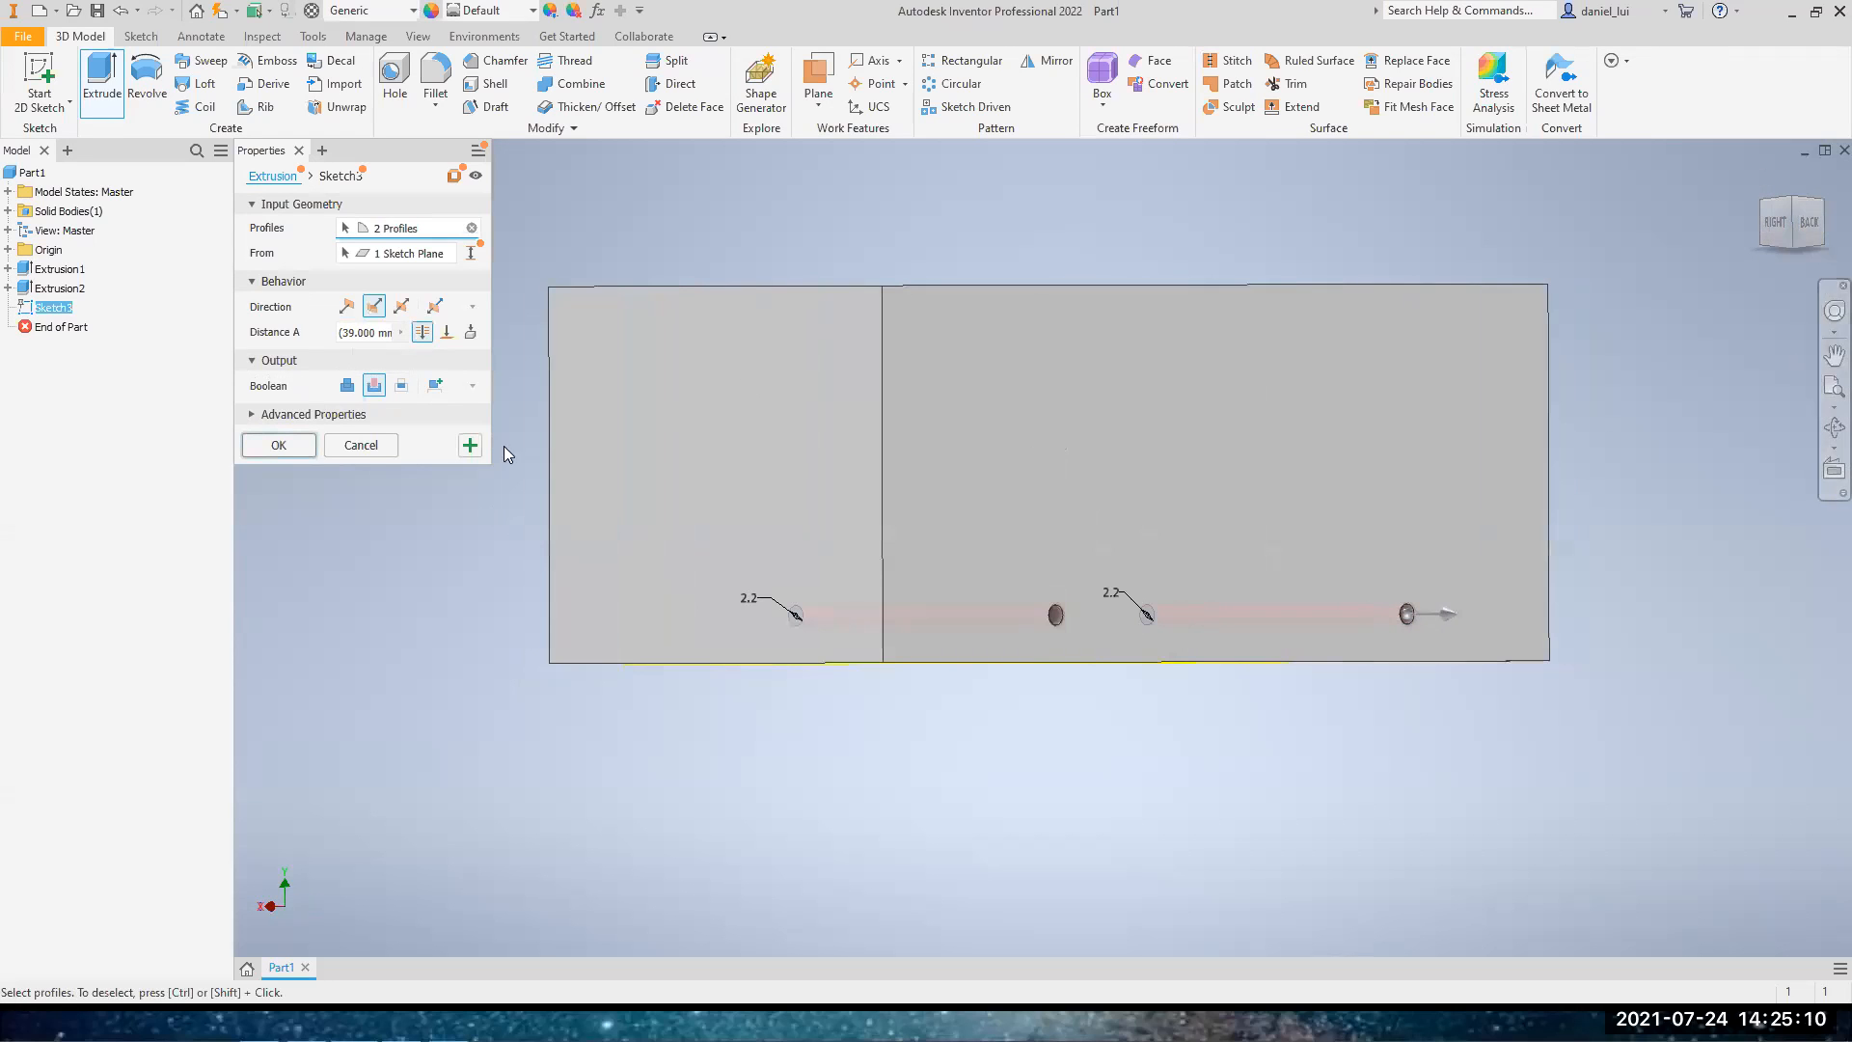
pyautogui.click(293, 444)
# Examine the two small holes in the block from the front, the back and isometric angles
pyautogui.click(1834, 355)
pyautogui.moveTo(1049, 474)
pyautogui.keyDown('shift'); pyautogui.mouseDown(button='middle')
pyautogui.moveTo(1341, 478)
pyautogui.moveTo(1187, 484)
pyautogui.moveTo(1066, 579)
pyautogui.moveTo(1351, 550)
pyautogui.moveTo(1350, 463)
pyautogui.mouseUp(button='middle'); pyautogui.keyUp('shift')
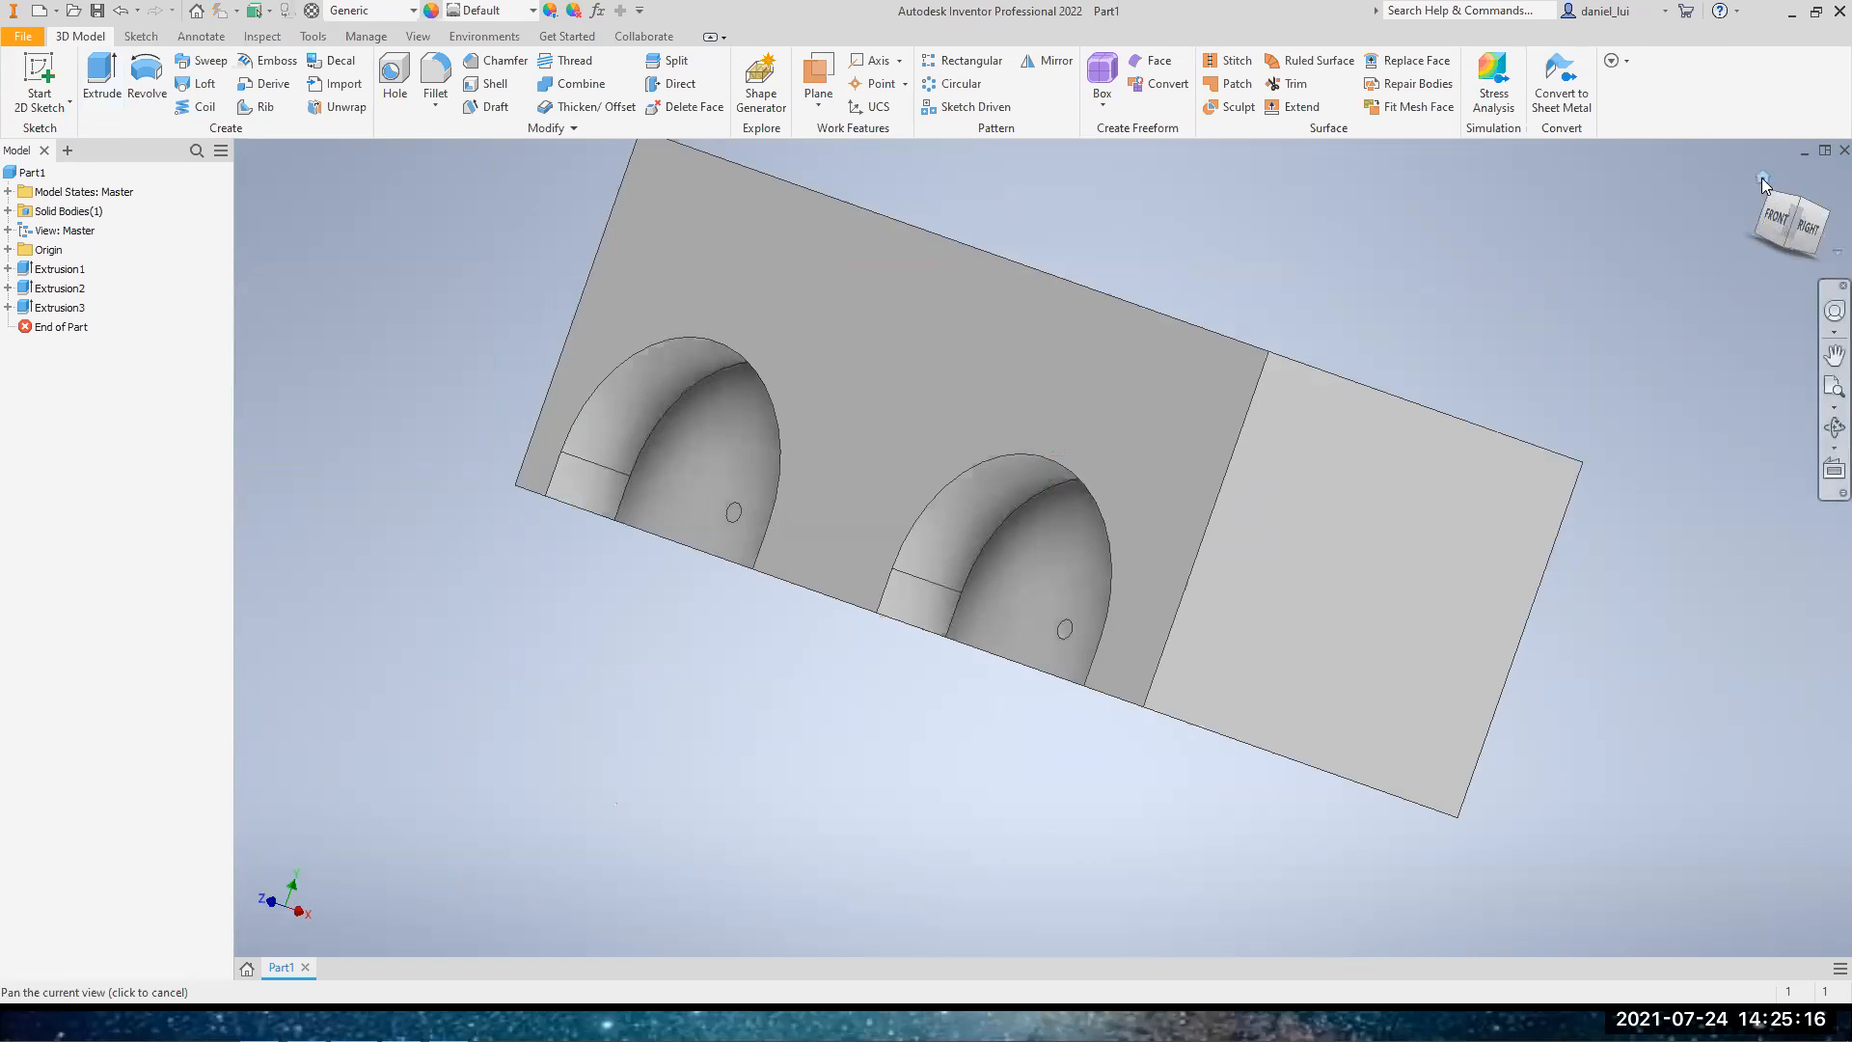
pyautogui.click(1764, 179)
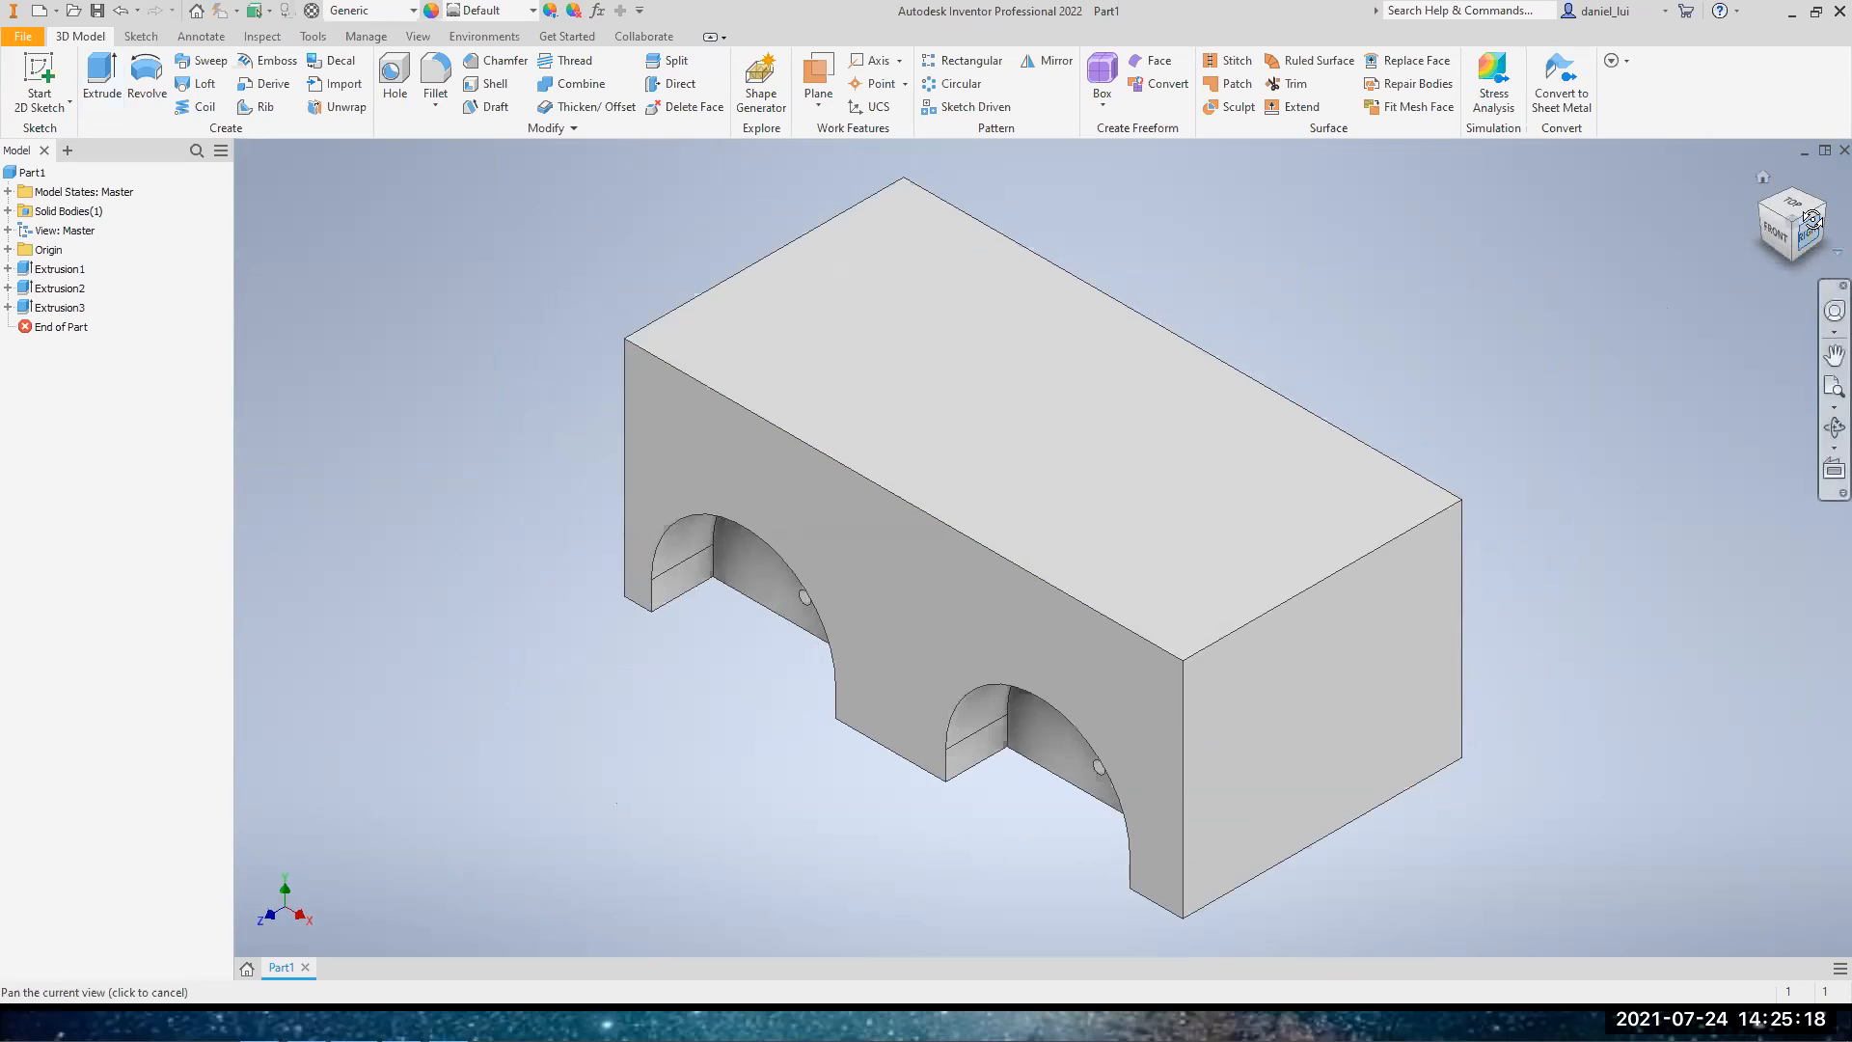
pyautogui.click(1795, 230)
pyautogui.keyDown('shift'); pyautogui.moveTo(1114, 577); pyautogui.dragTo(1119, 578, button='middle'); pyautogui.keyUp('shift')
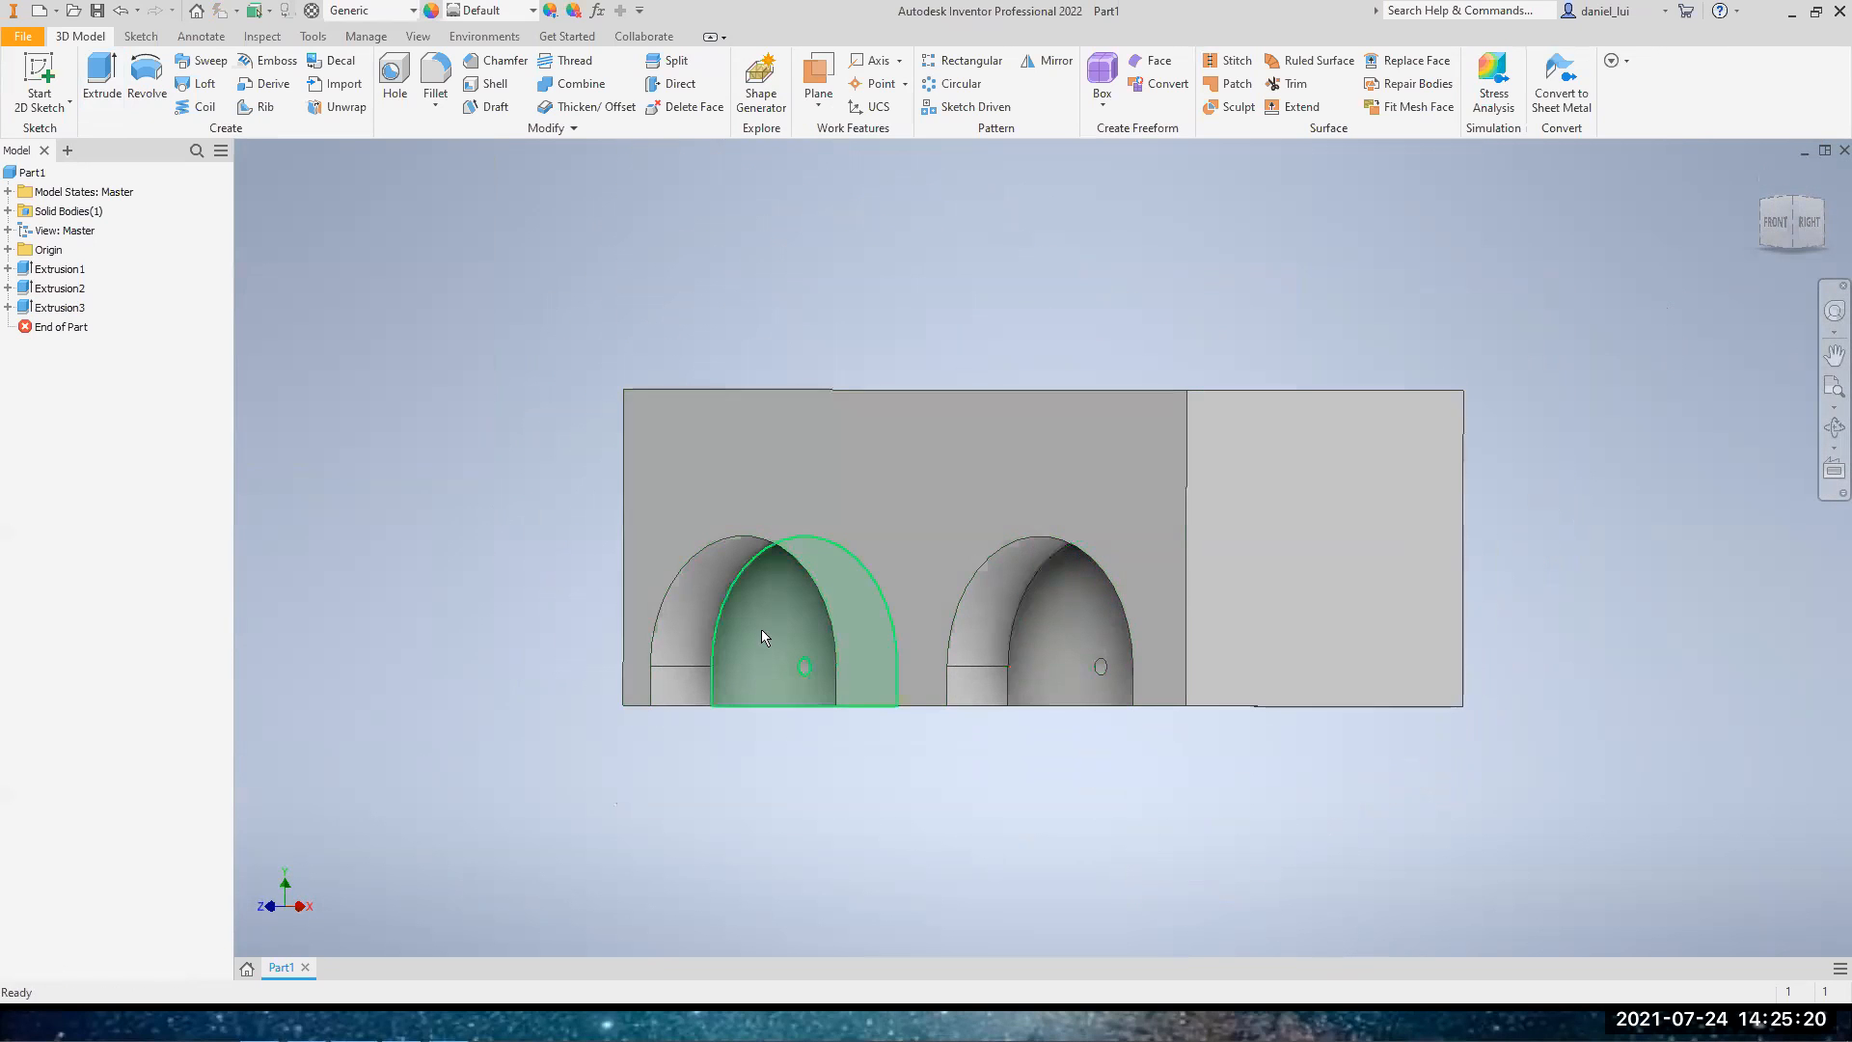
pyautogui.moveTo(1804, 244); pyautogui.dragTo(1530, 461)
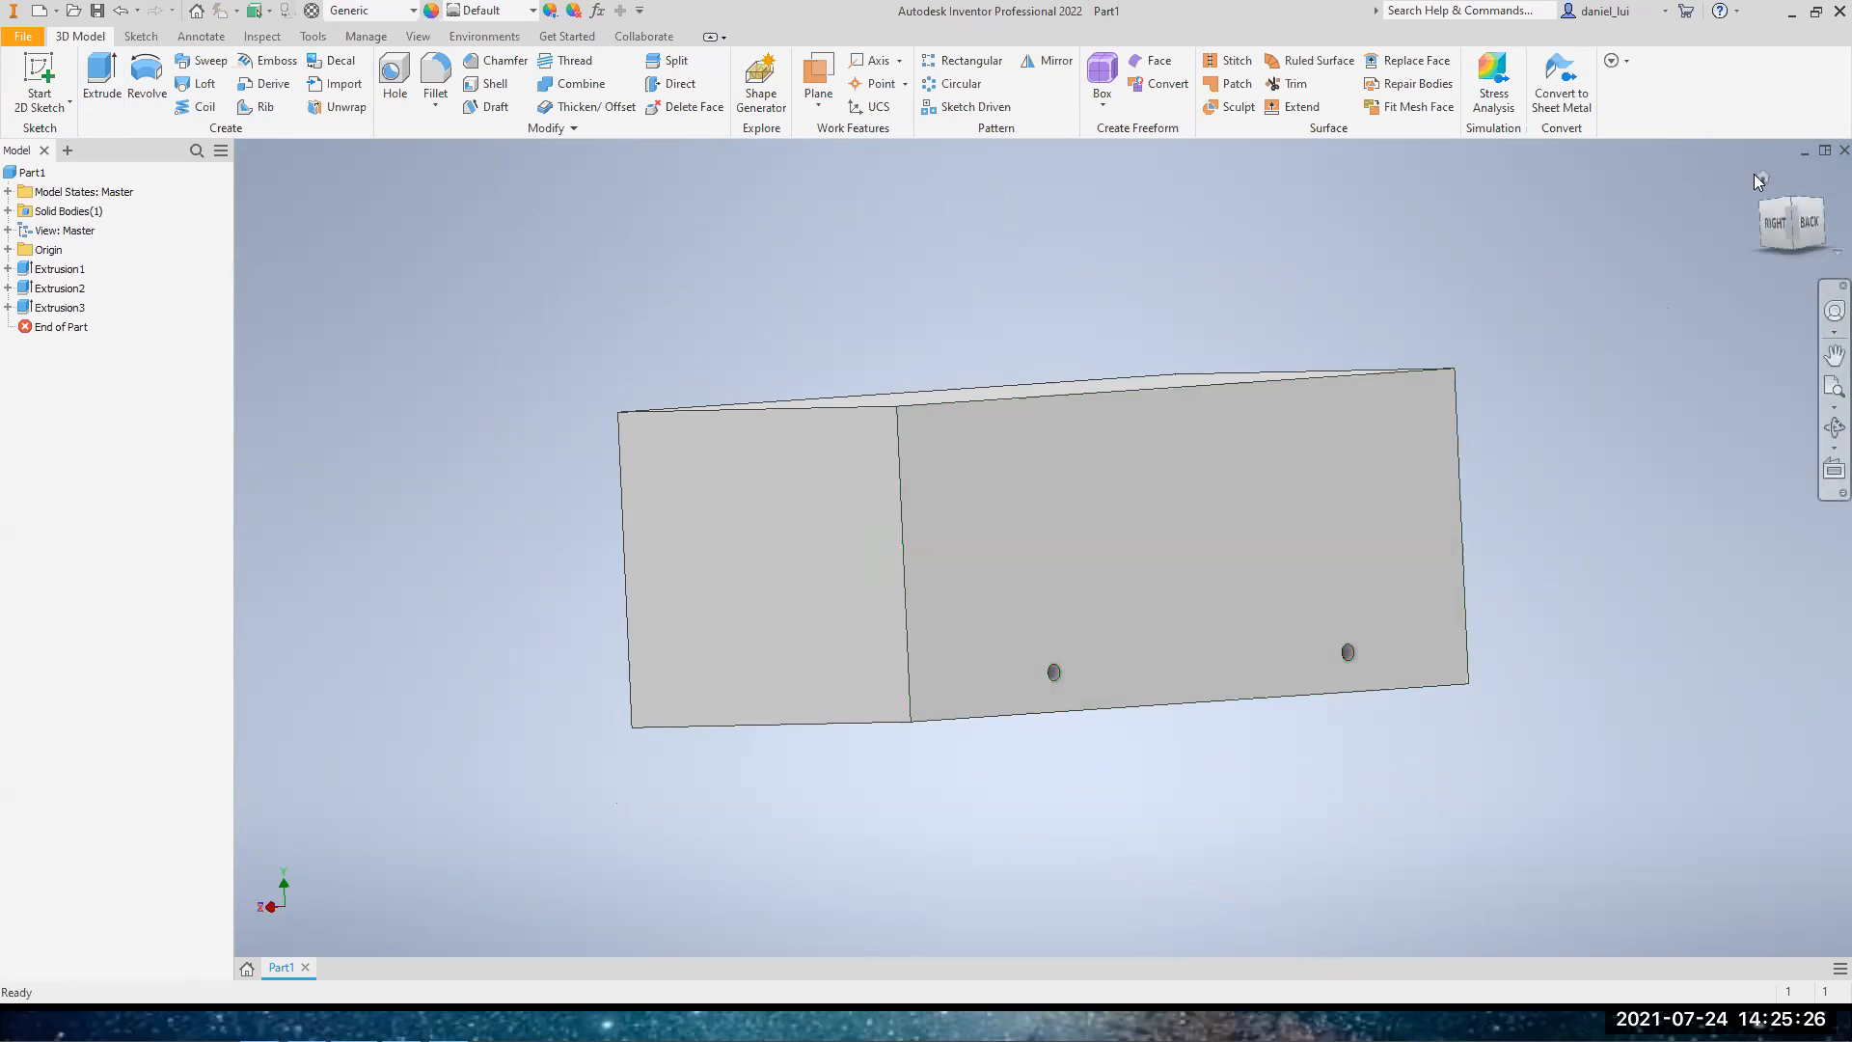
pyautogui.click(1764, 178)
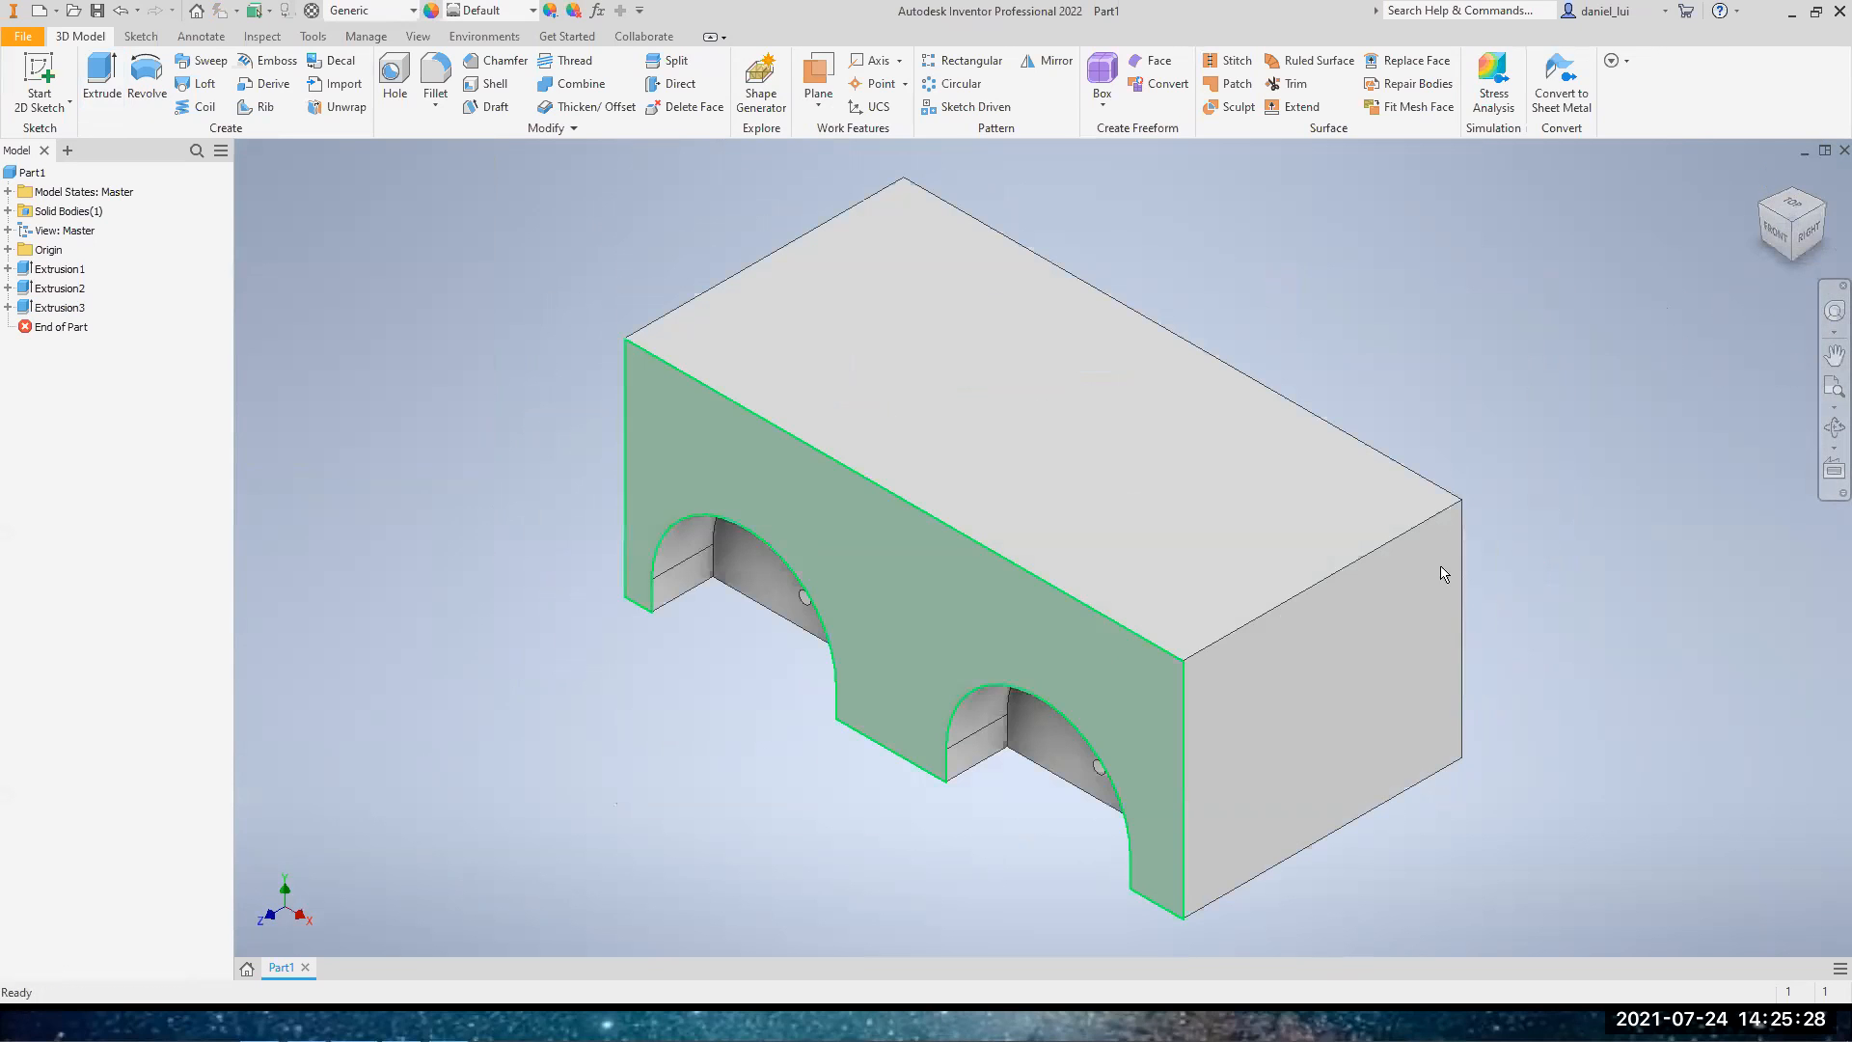
pyautogui.click(1779, 239)
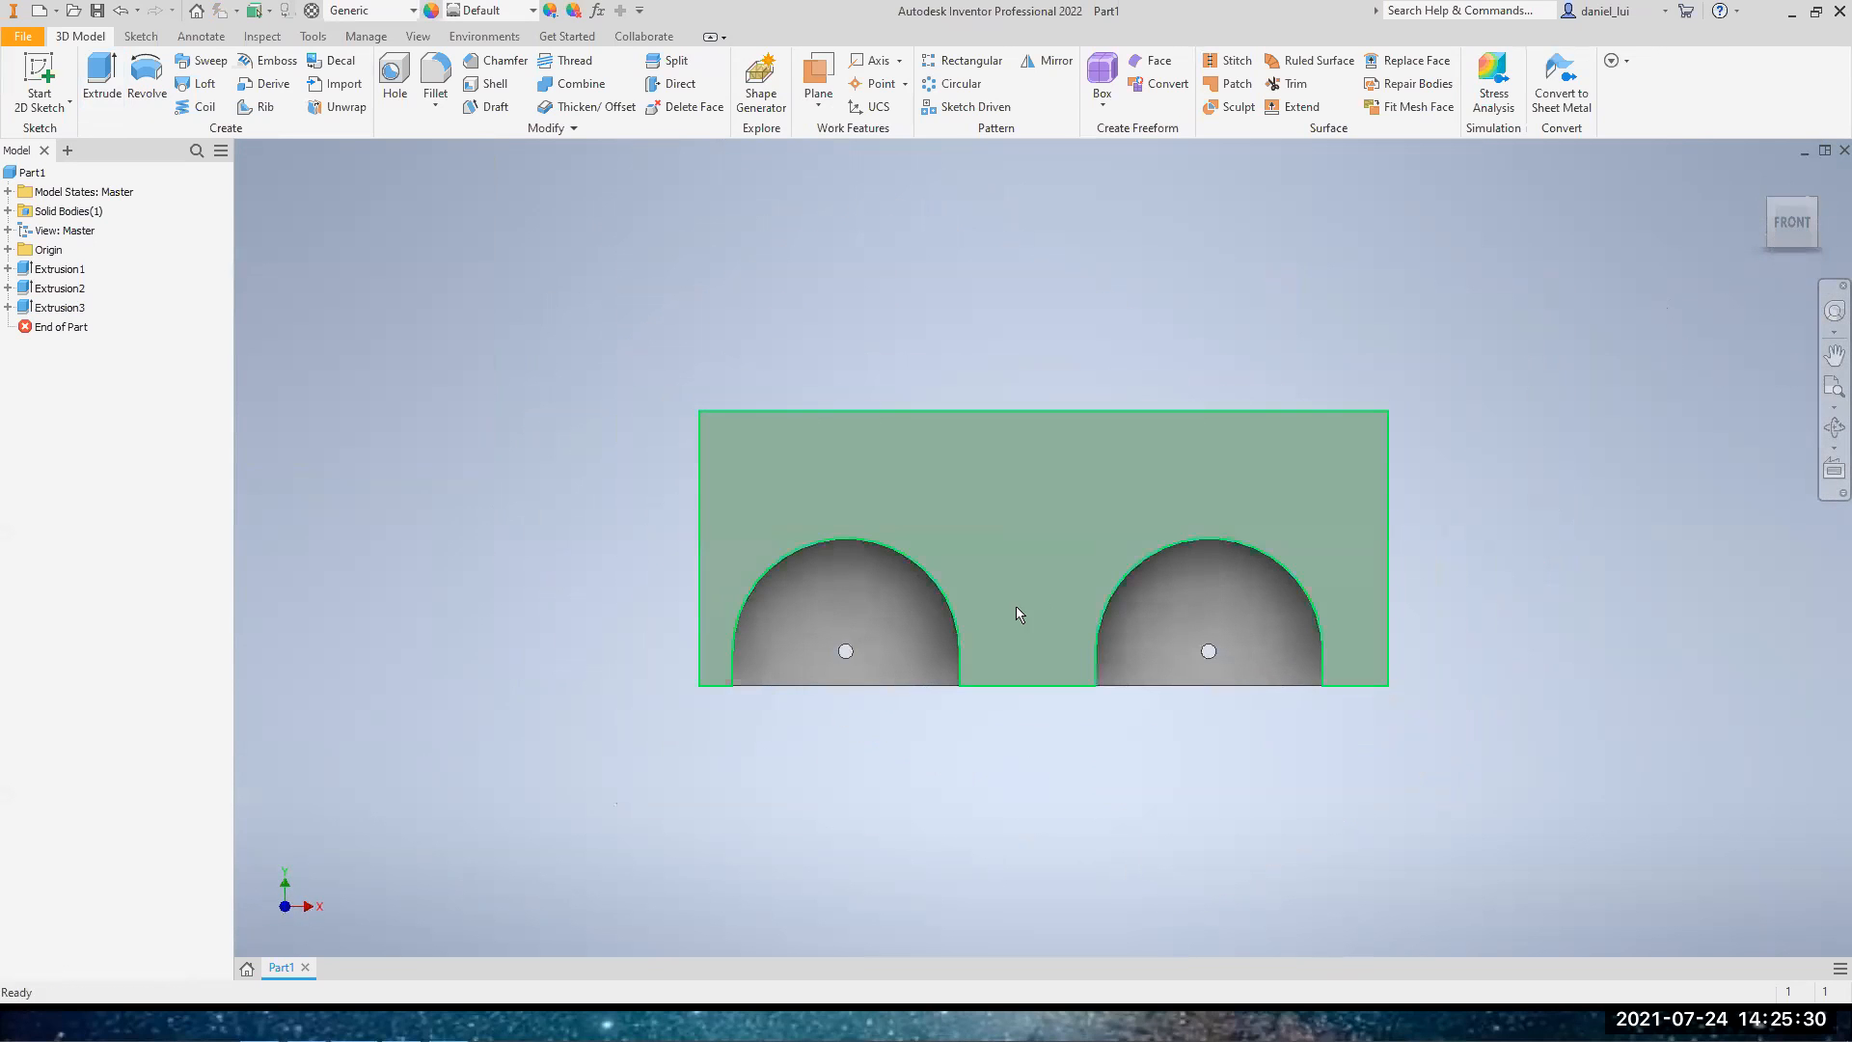
pyautogui.moveTo(1796, 222); pyautogui.dragTo(1780, 226)
pyautogui.keyDown('shift'); pyautogui.moveTo(1630, 574); pyautogui.dragTo(1284, 563, button='middle'); pyautogui.keyUp('shift')
pyautogui.moveTo(1767, 236); pyautogui.dragTo(1838, 237)
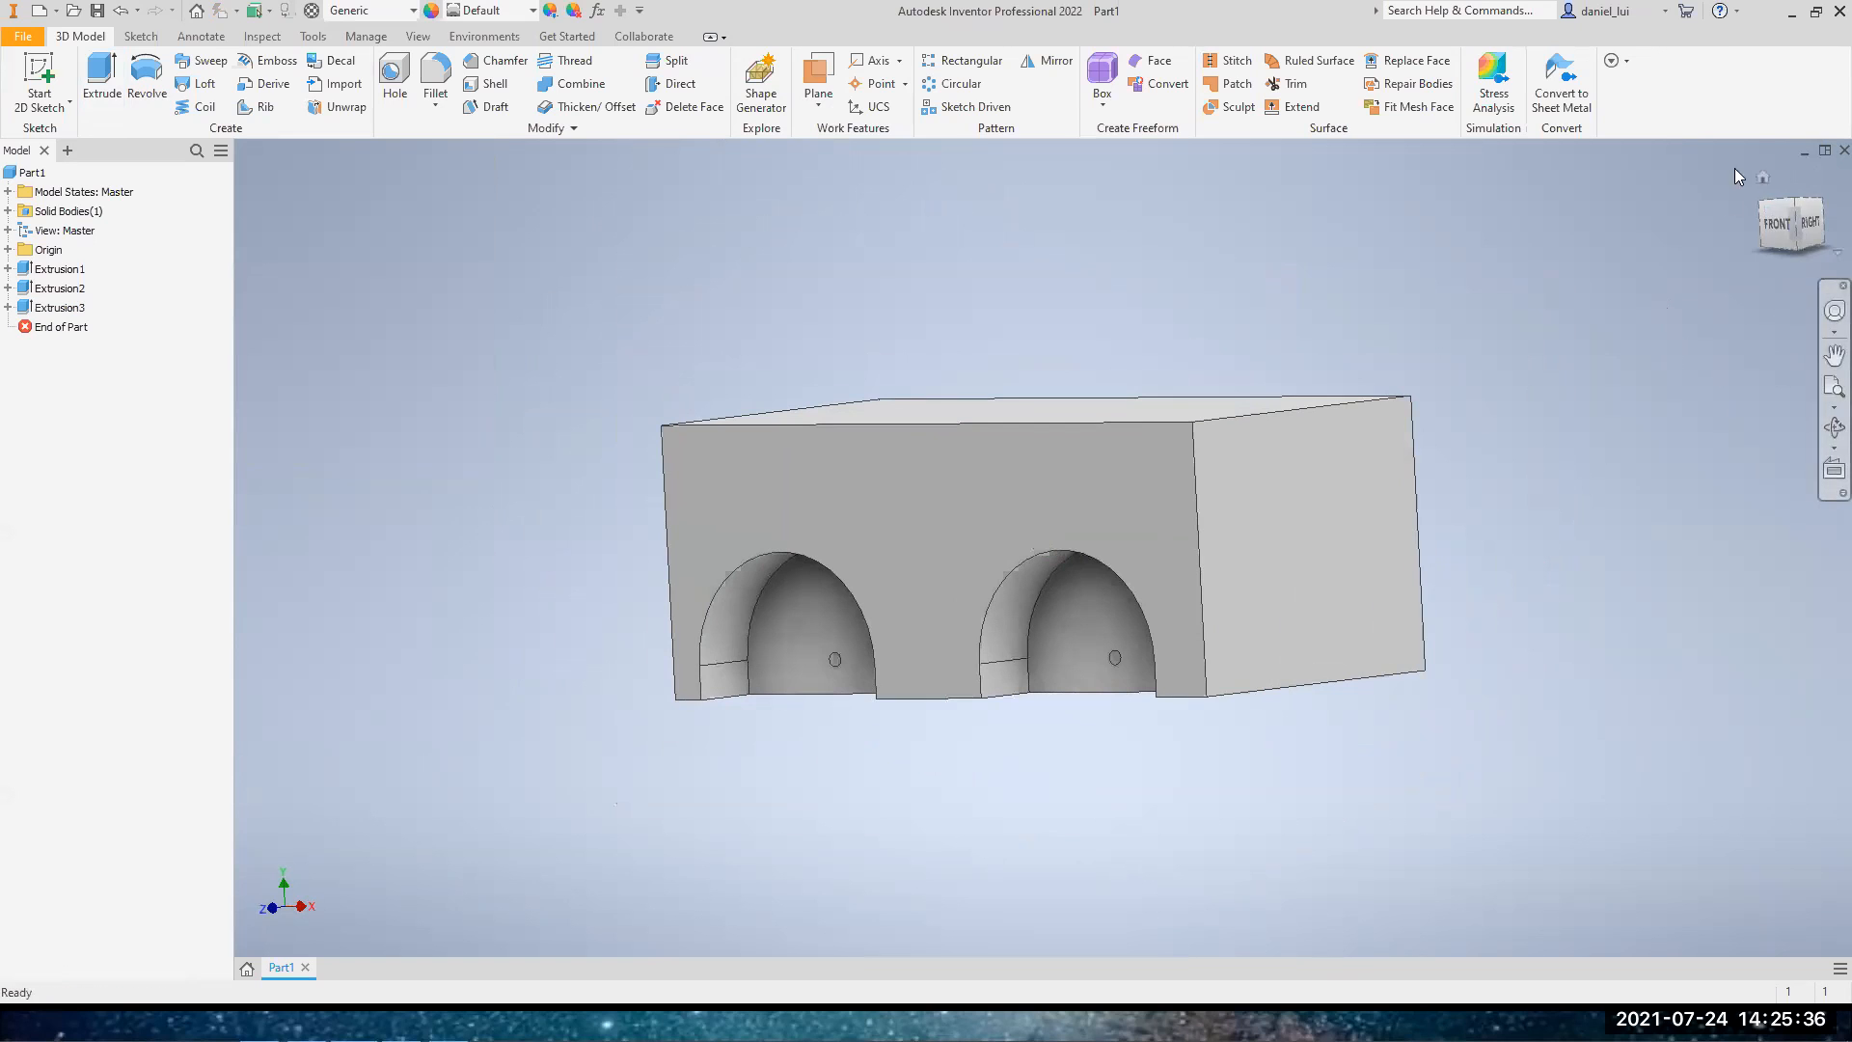
pyautogui.click(1794, 206)
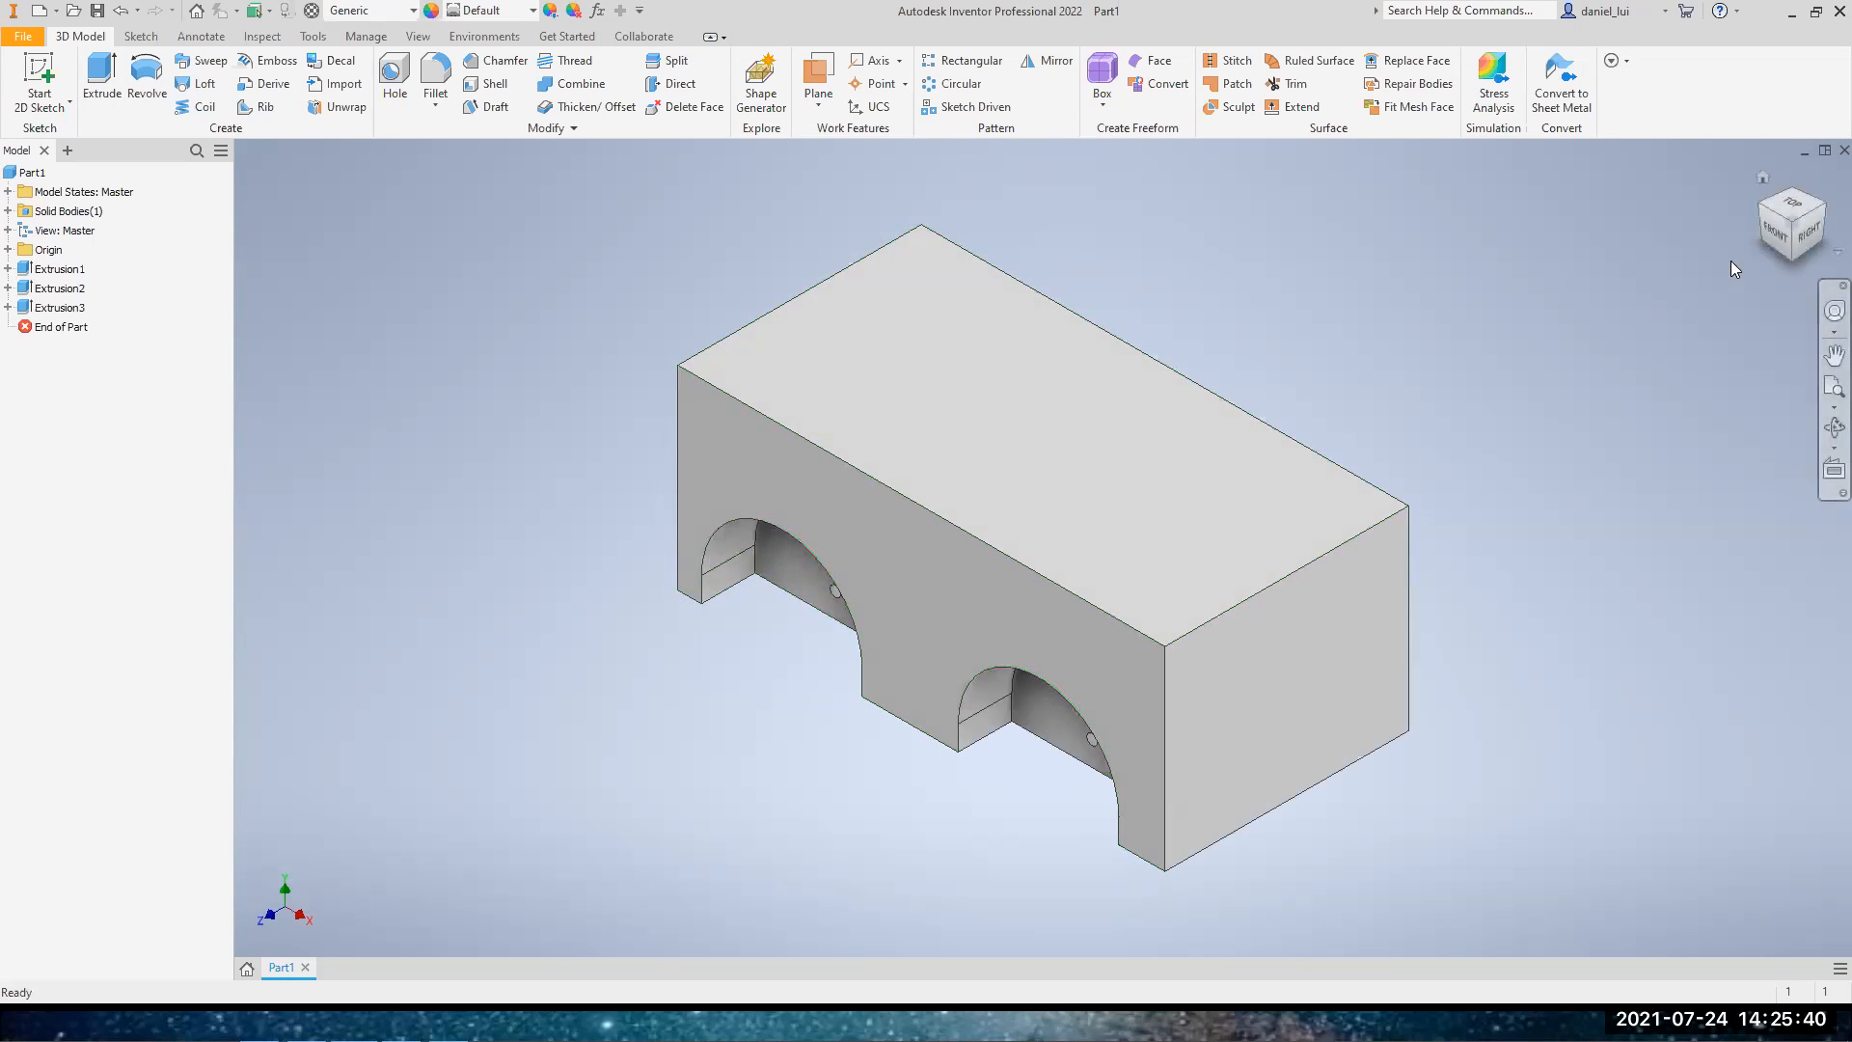
pyautogui.click(1784, 240)
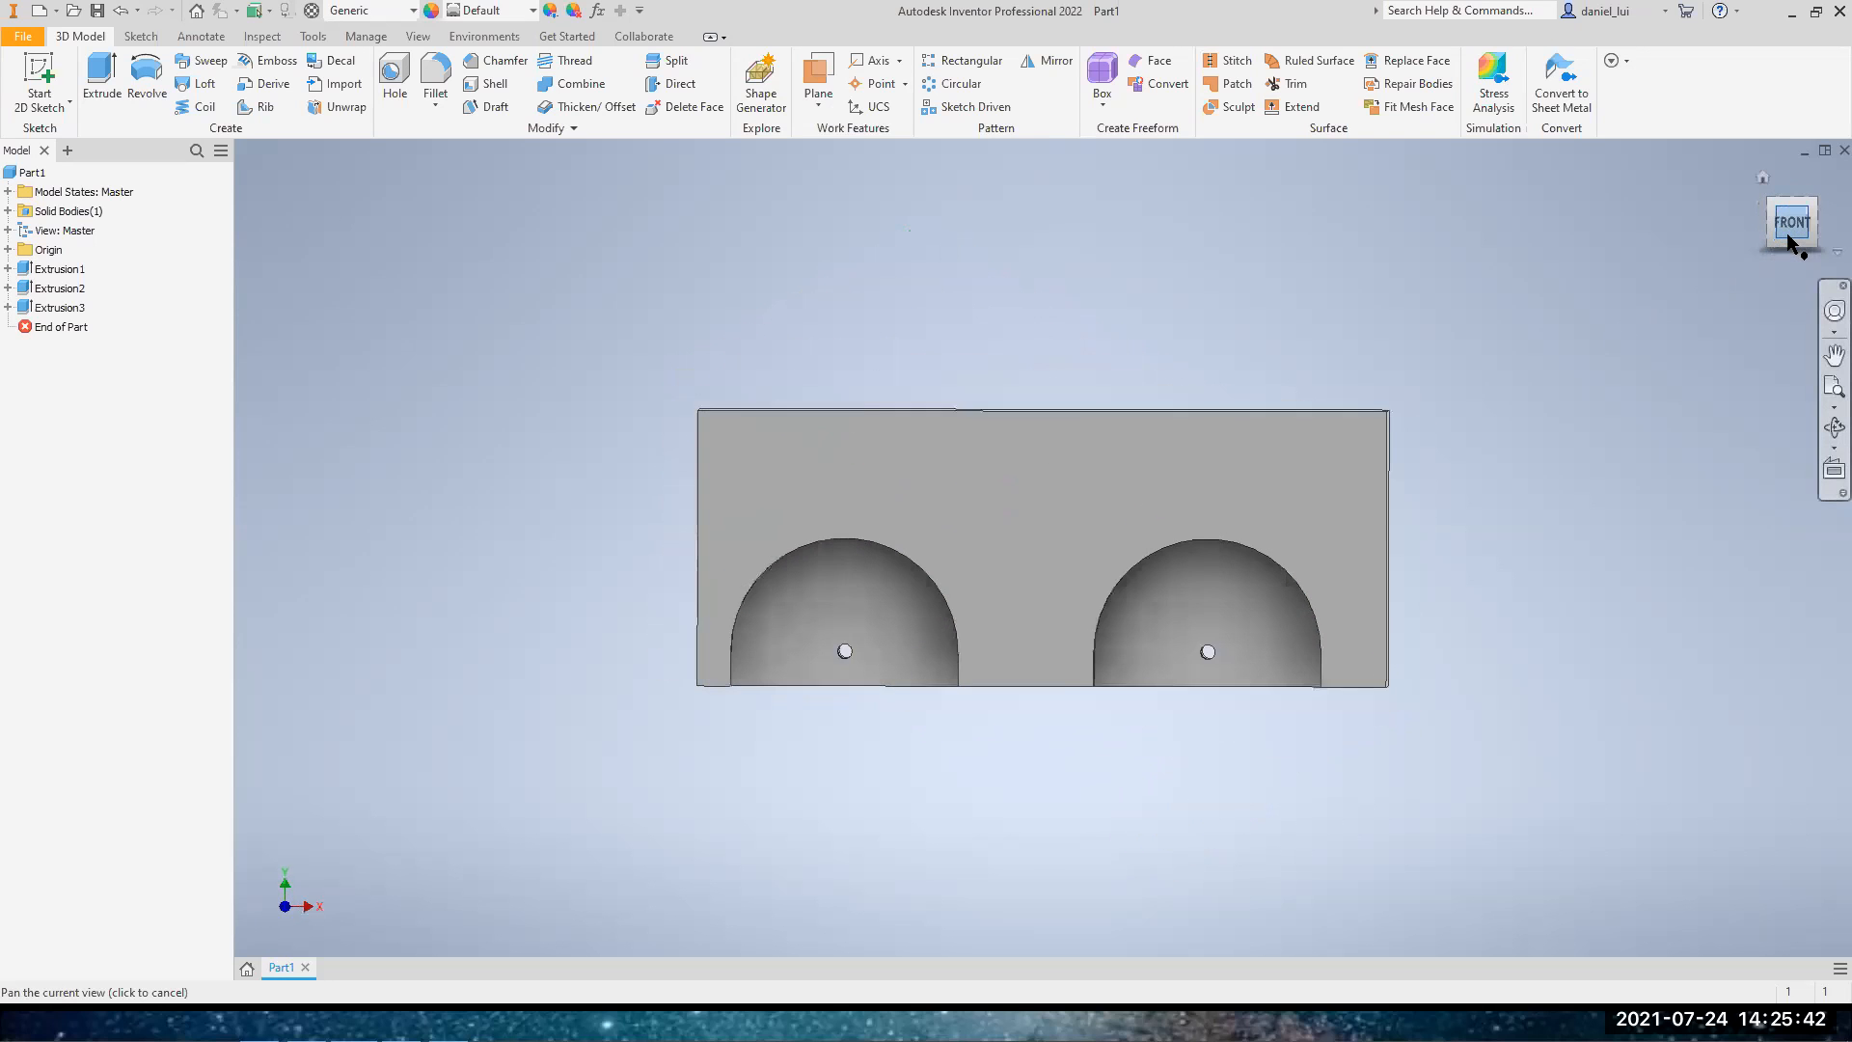
pyautogui.moveTo(1791, 242)
pyautogui.mouseDown()
pyautogui.moveTo(1727, 242)
pyautogui.moveTo(1681, 288)
pyautogui.mouseUp()
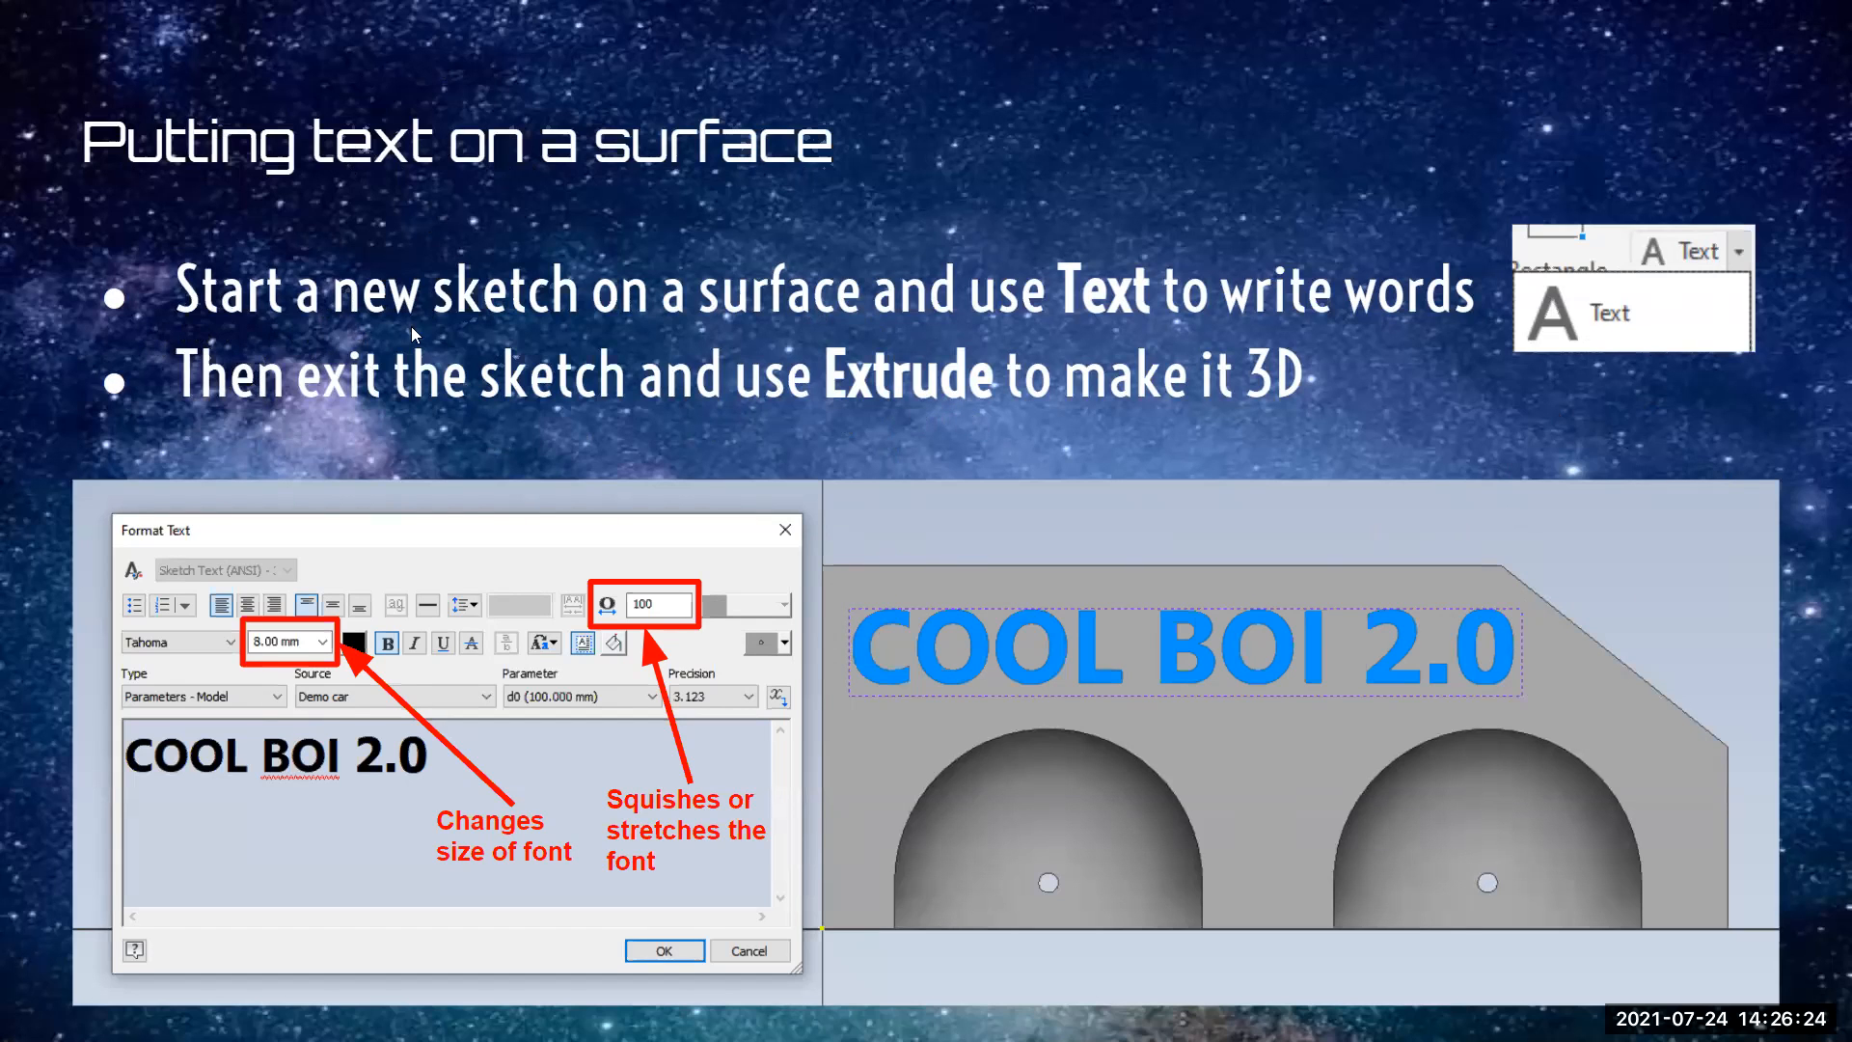
pyautogui.press('Escape')
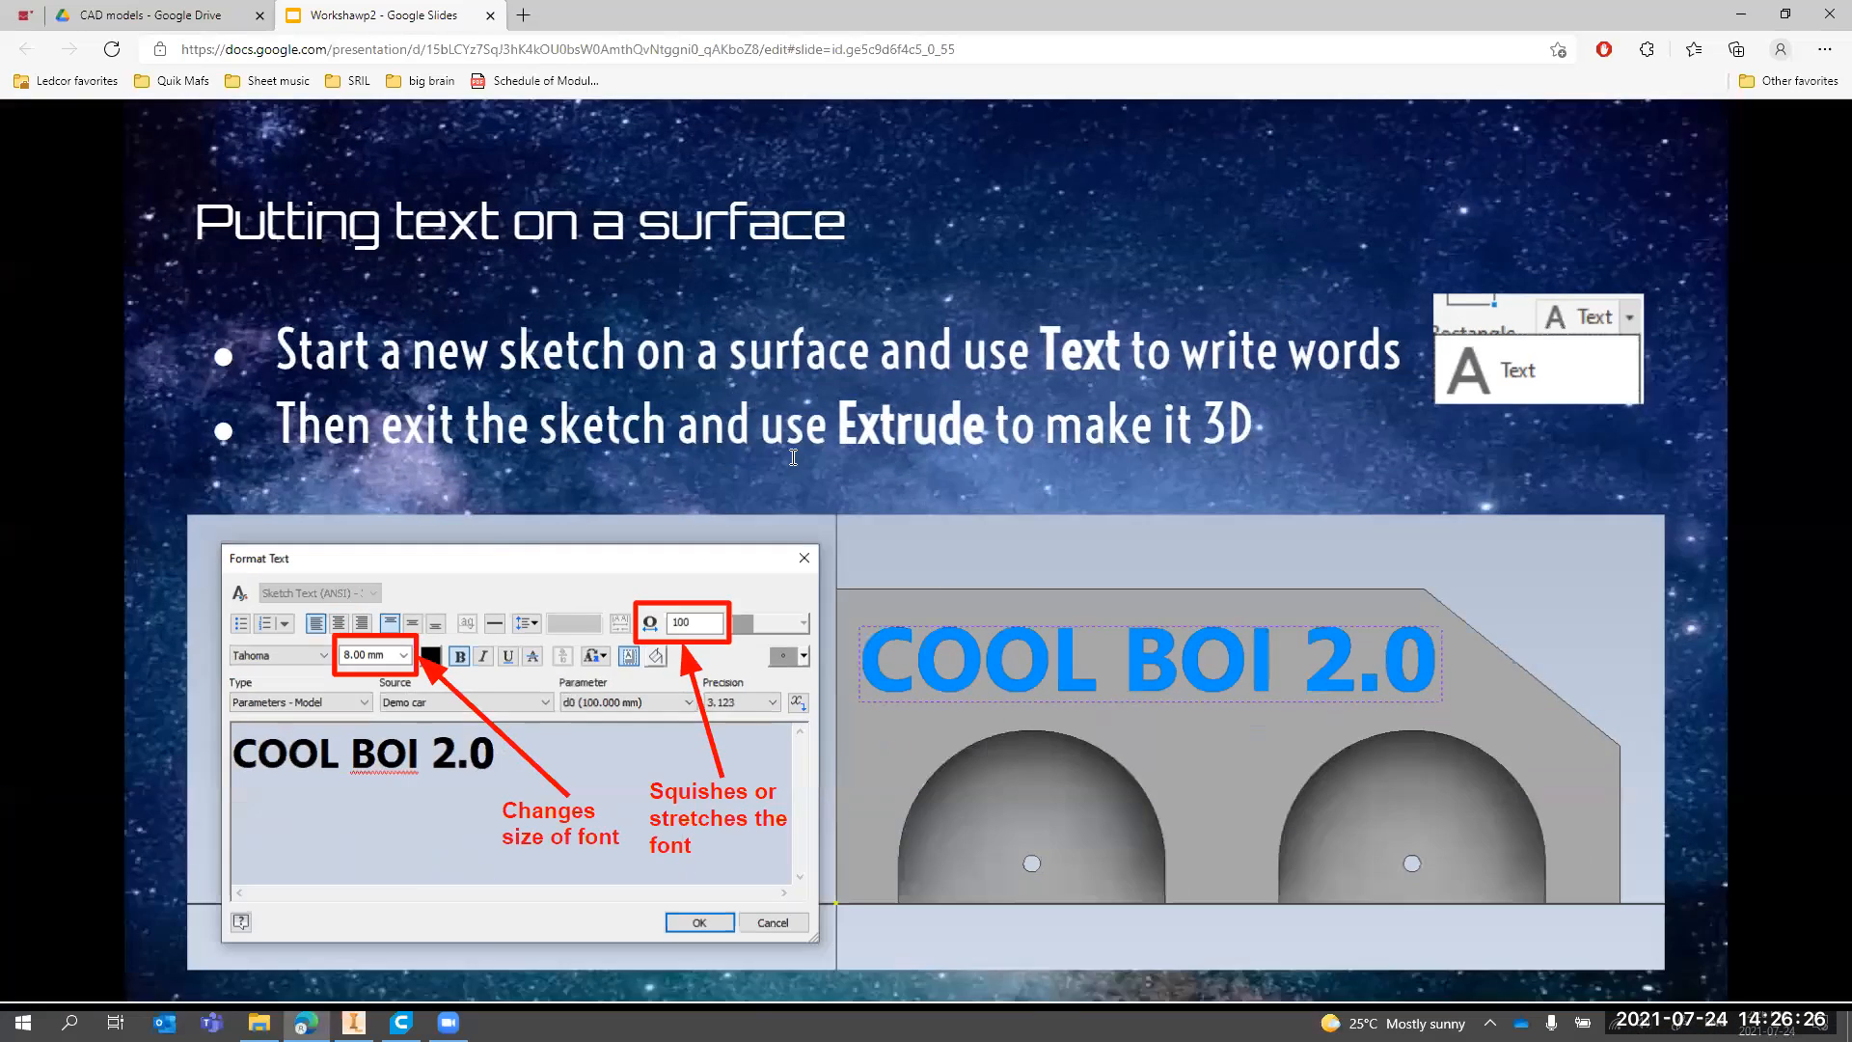
pyautogui.click(1596, 138)
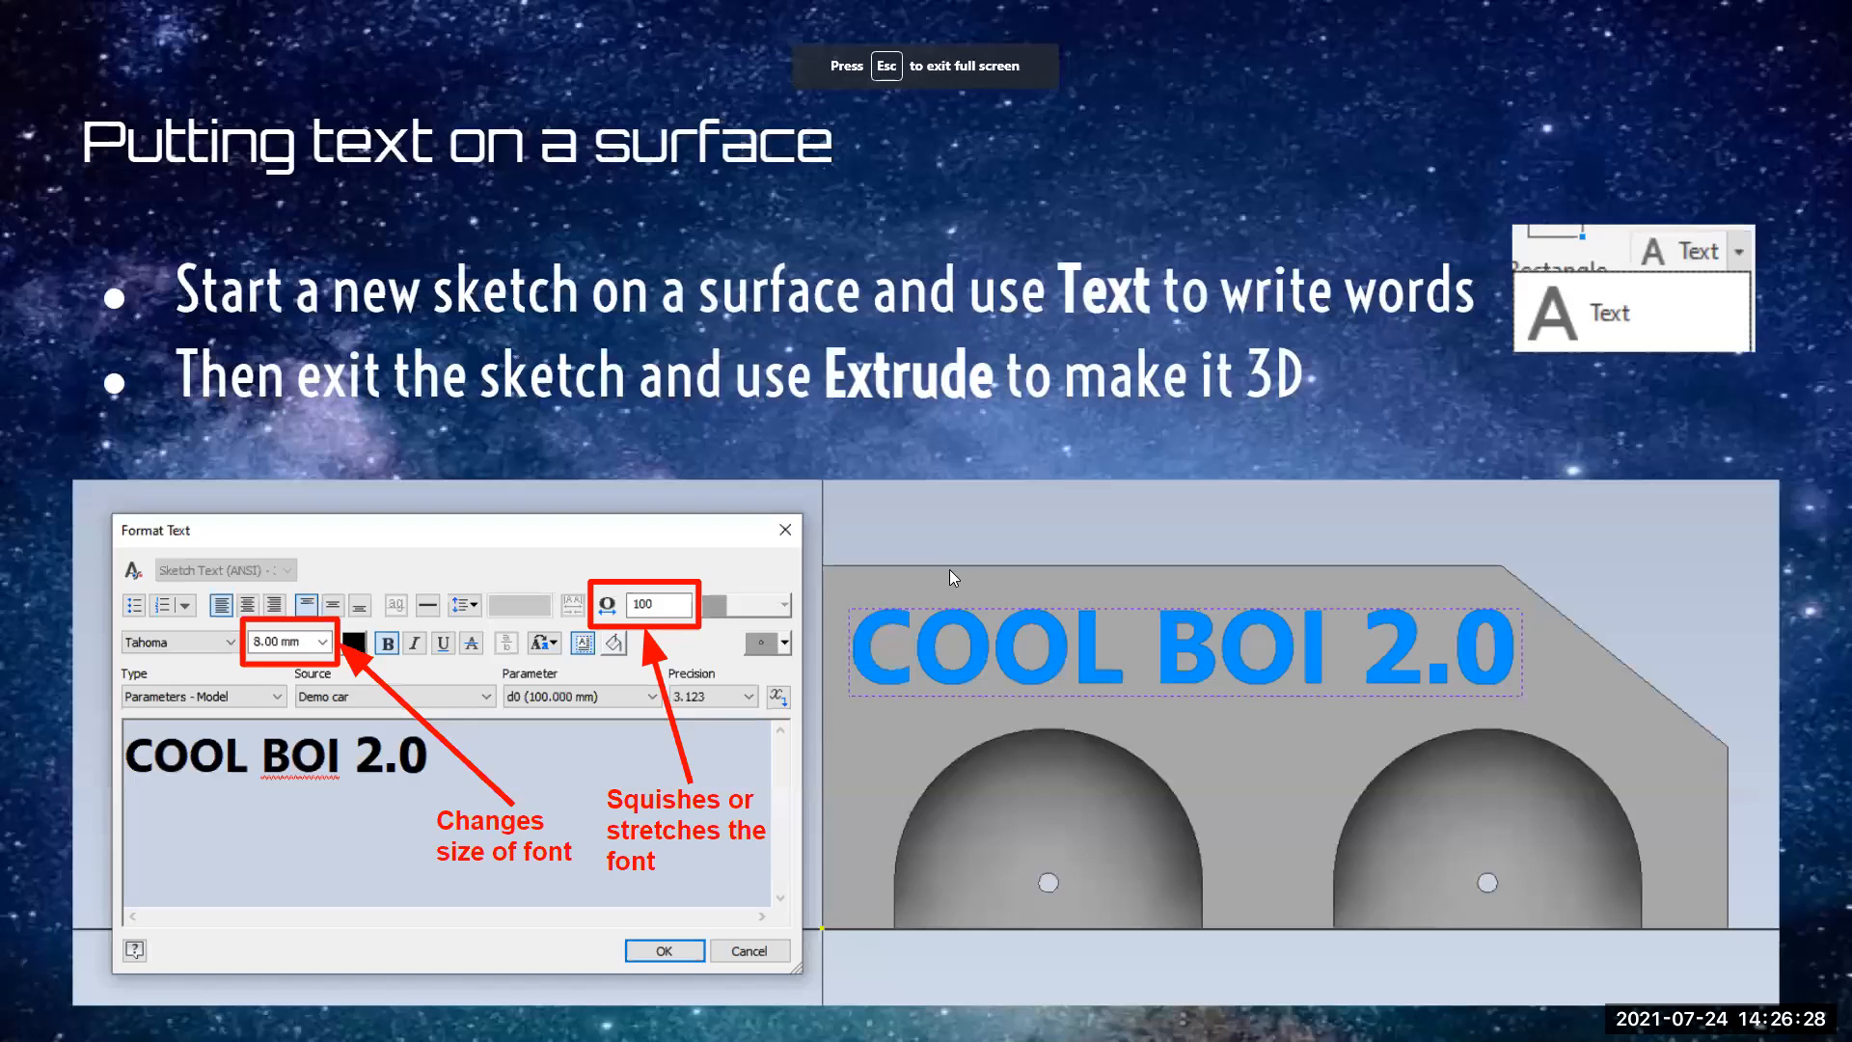
# Switch to Inventor and start a new 2D sketch on the block's front face with the arches
pyautogui.hotkey('alt', 'Tab')
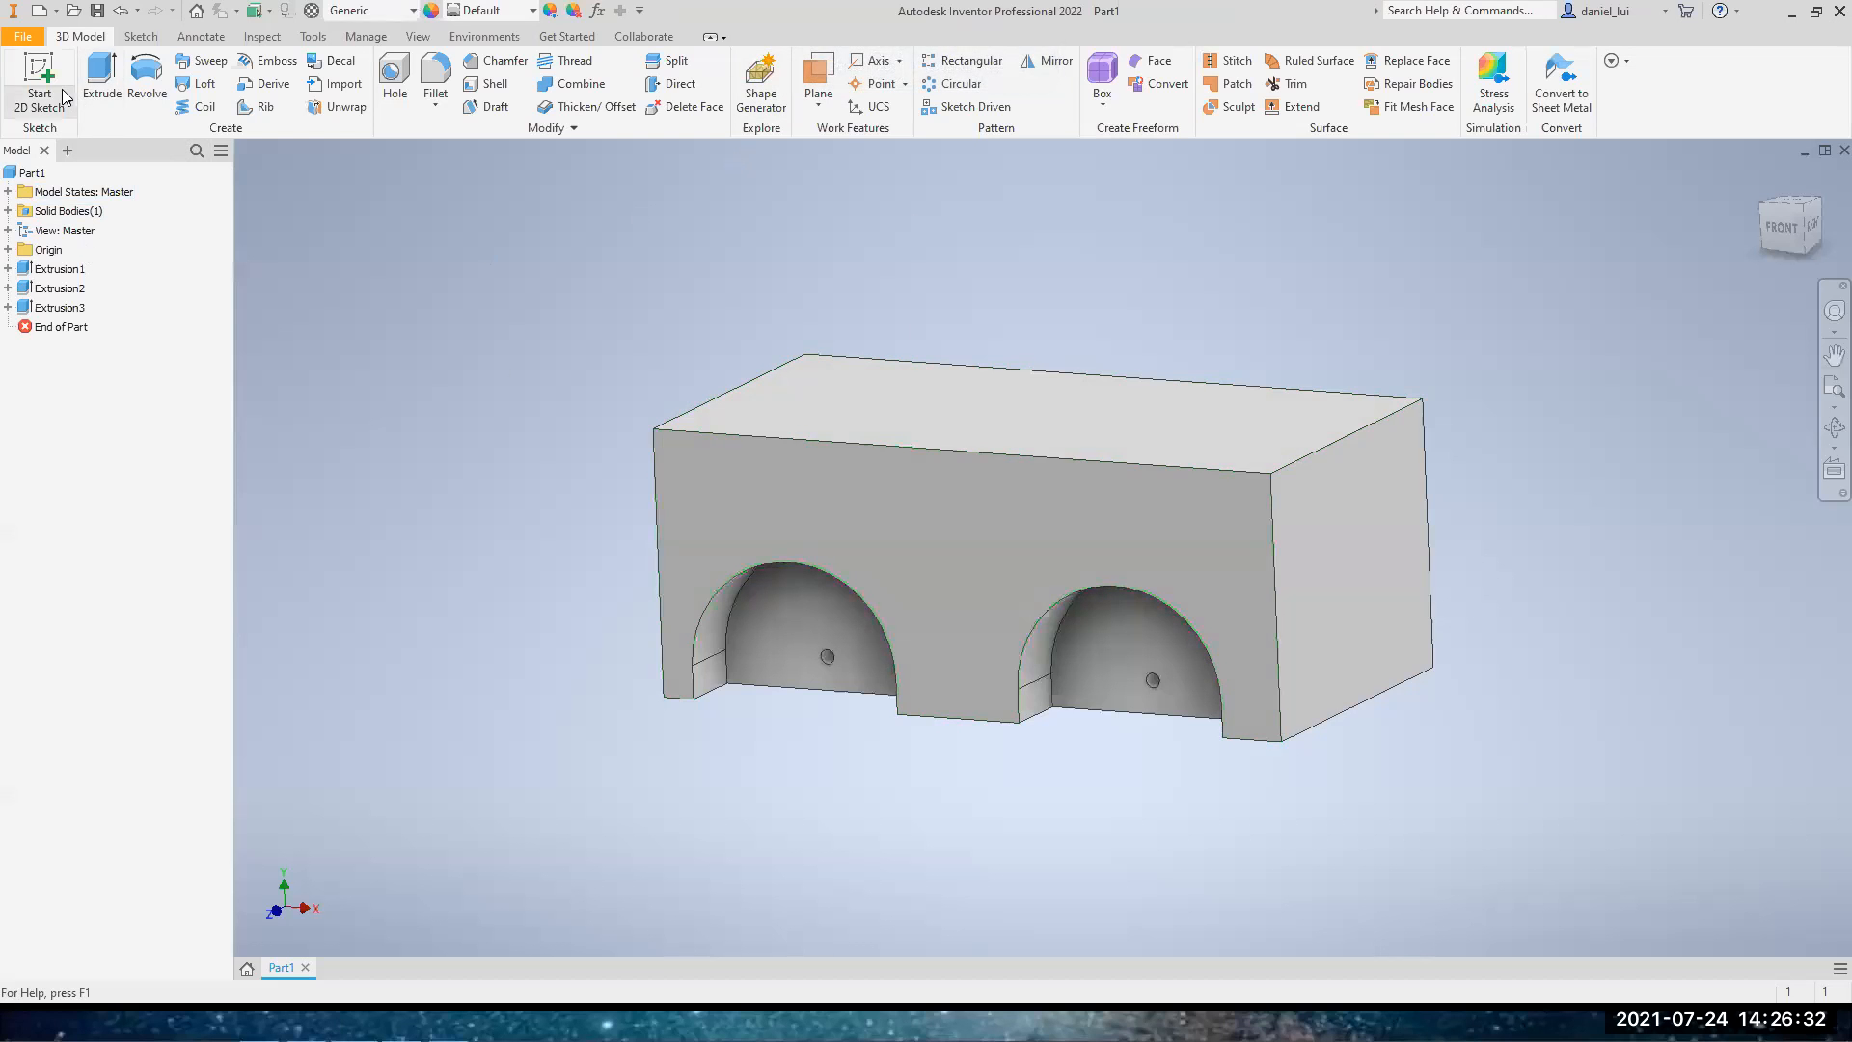
pyautogui.click(48, 66)
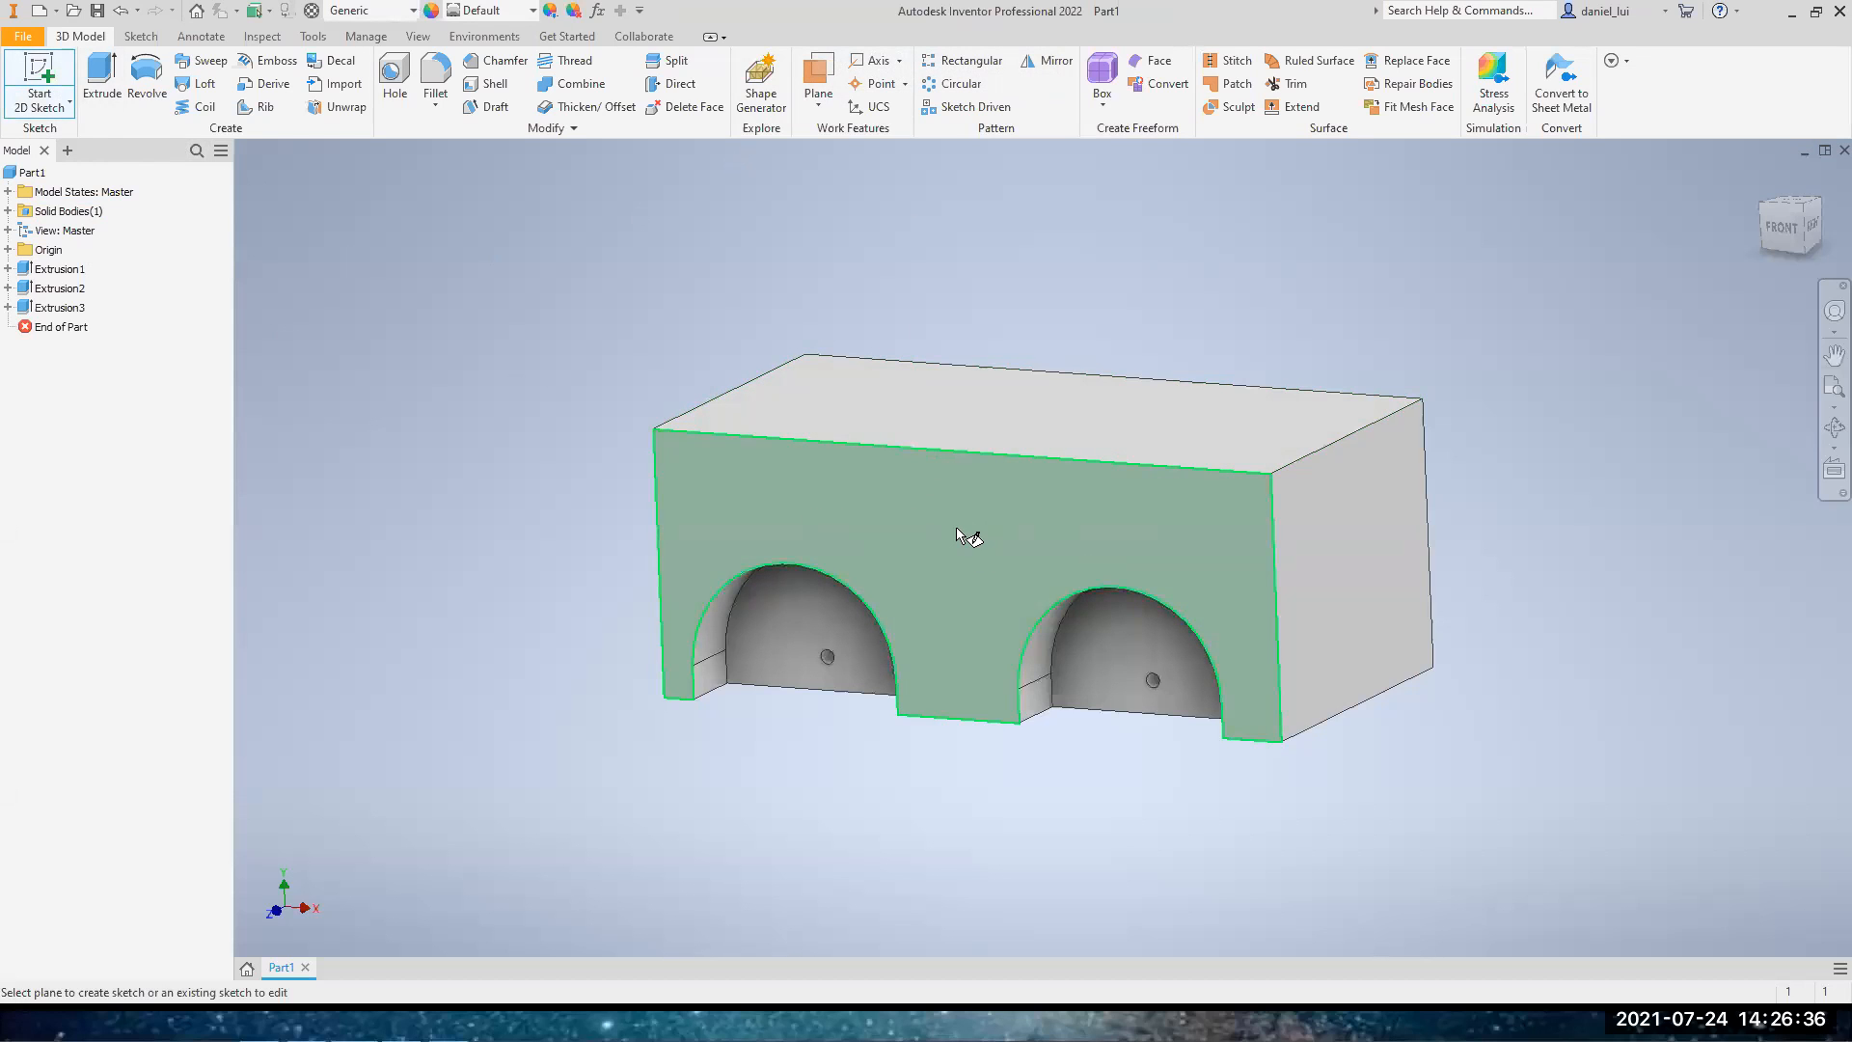
pyautogui.click(1835, 354)
pyautogui.moveTo(1808, 228); pyautogui.dragTo(1818, 172)
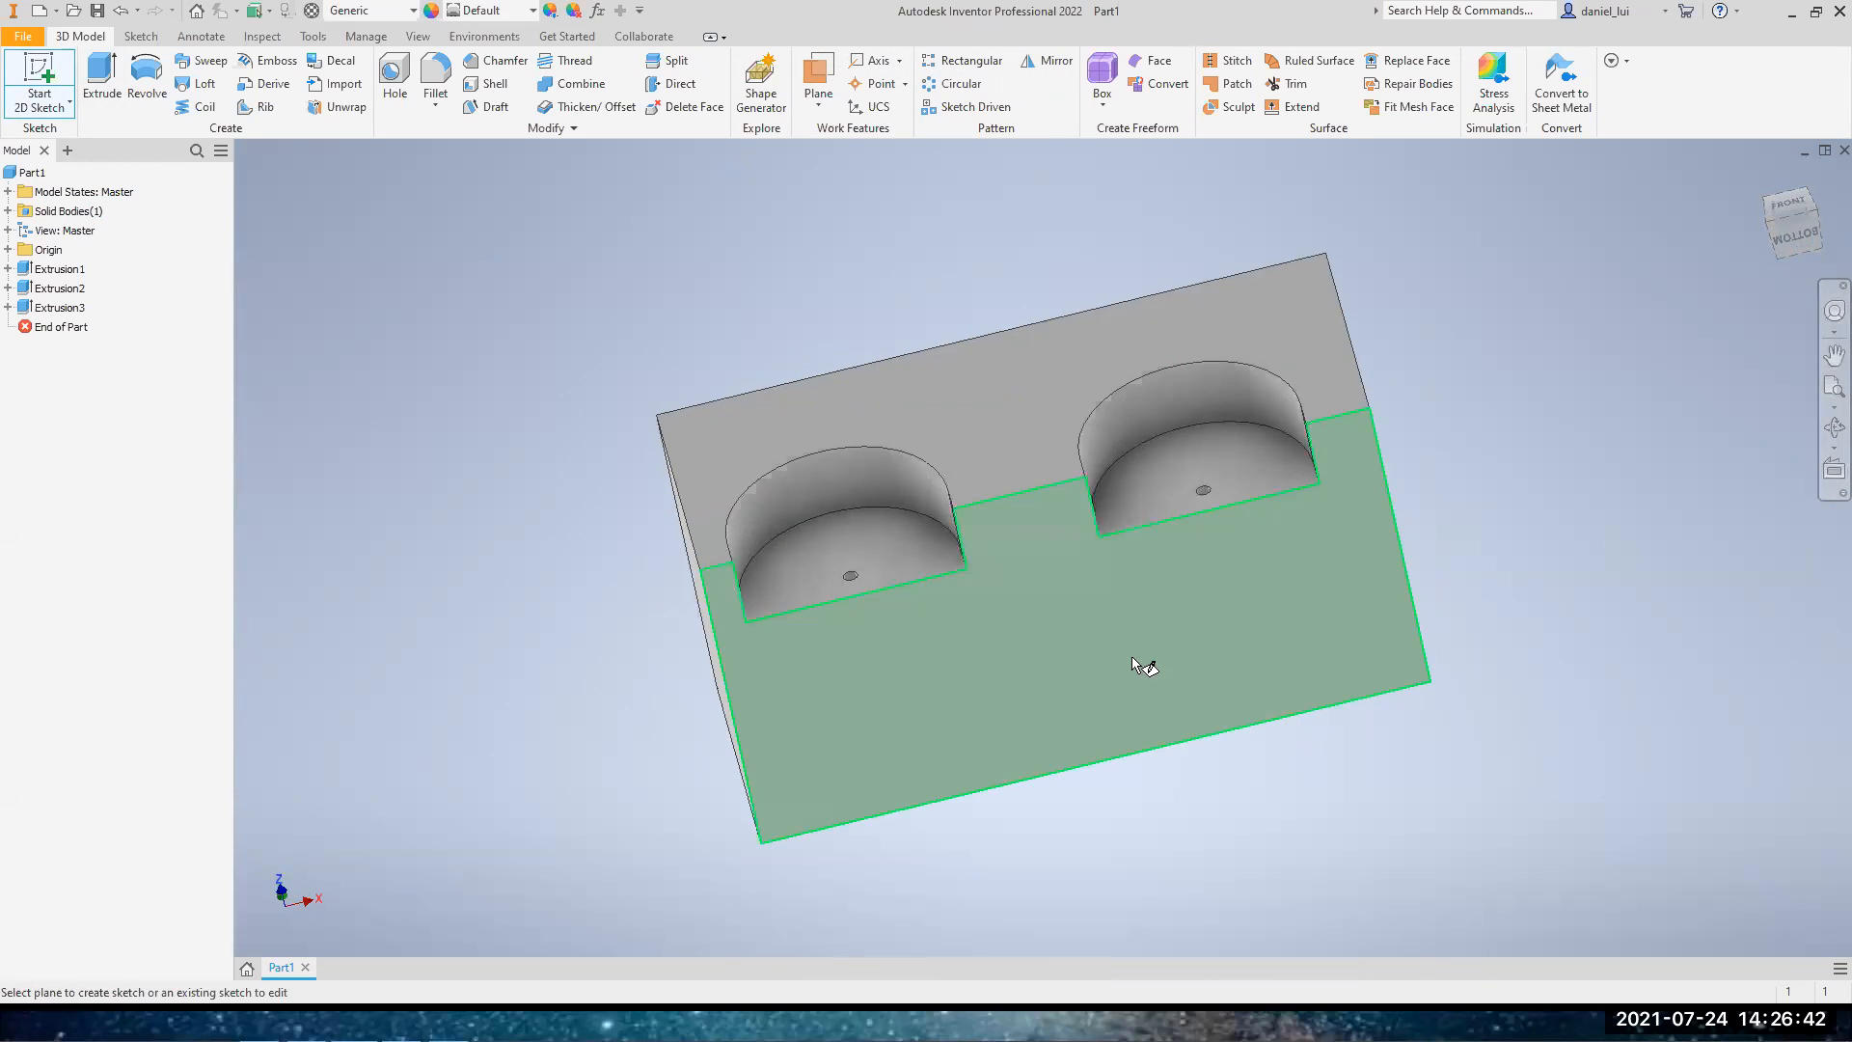
pyautogui.moveTo(1819, 236); pyautogui.dragTo(1793, 291)
pyautogui.click(1000, 521)
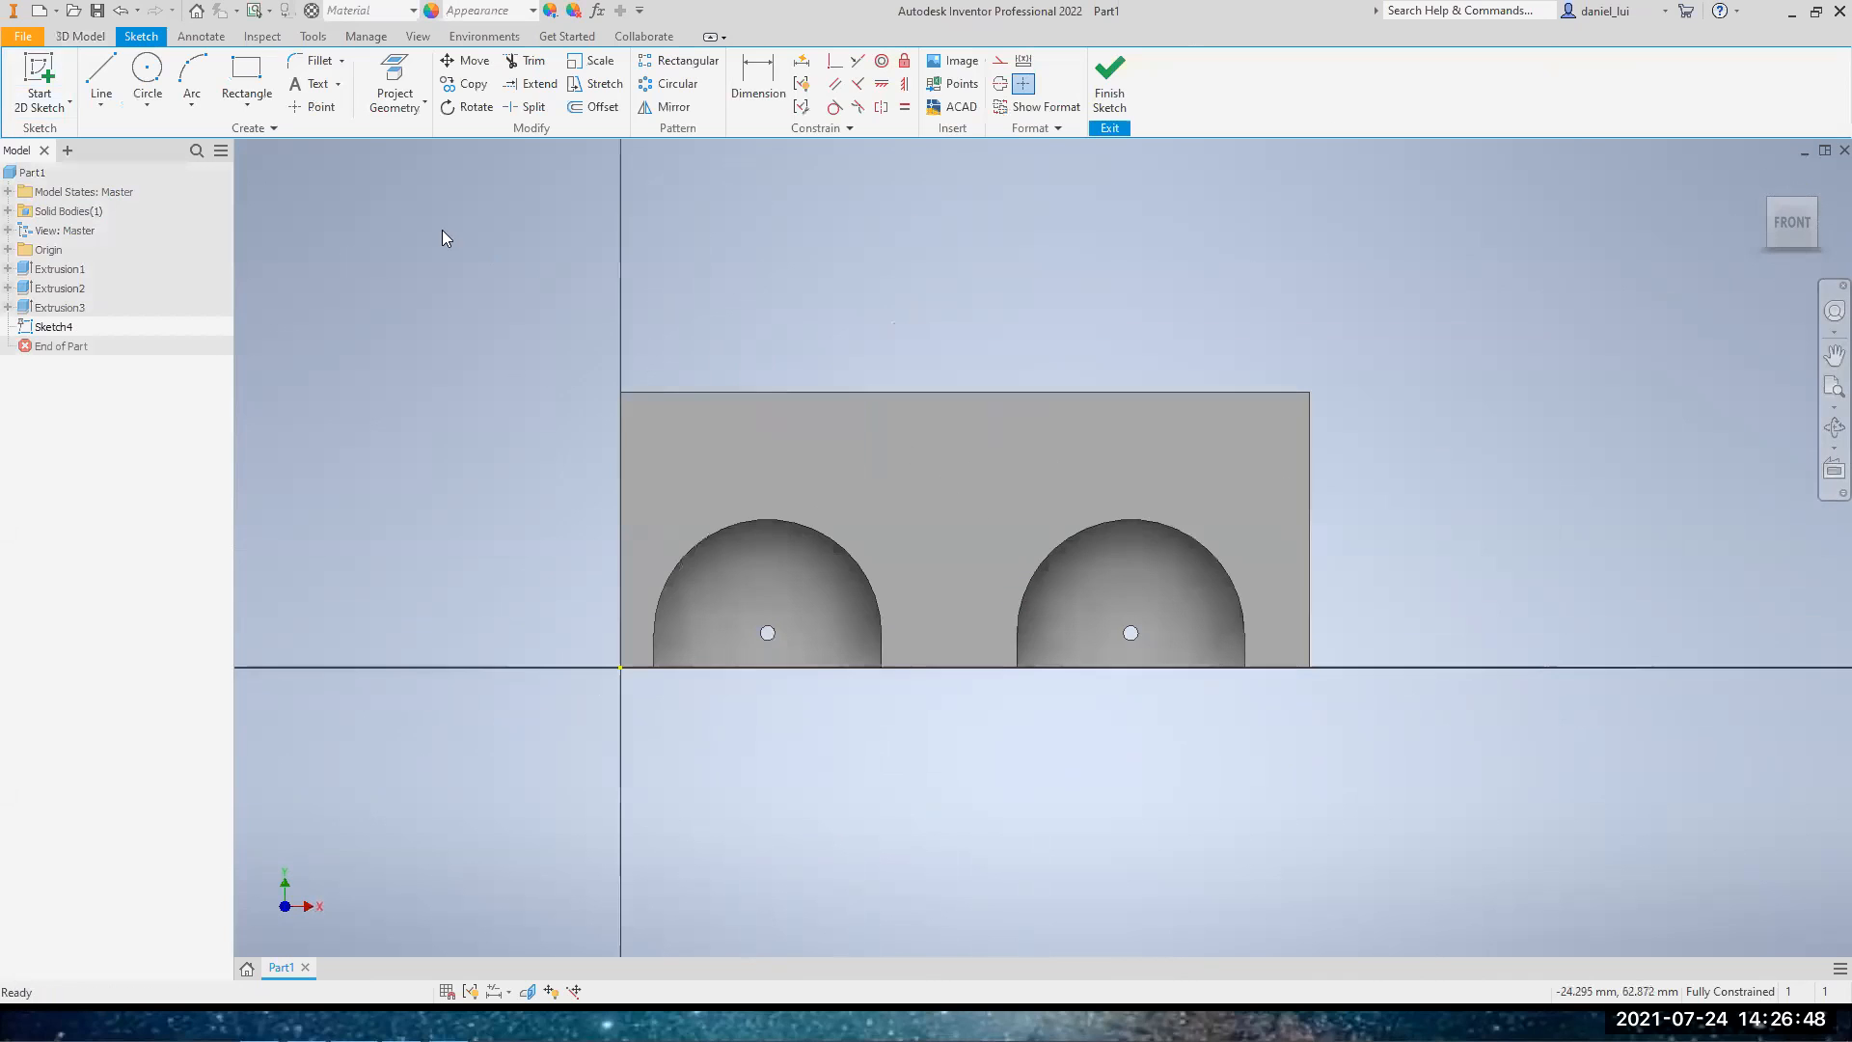
# Place the text COOL BOI 2.0 in a wide text box on the front face above the two arches
pyautogui.click(296, 89)
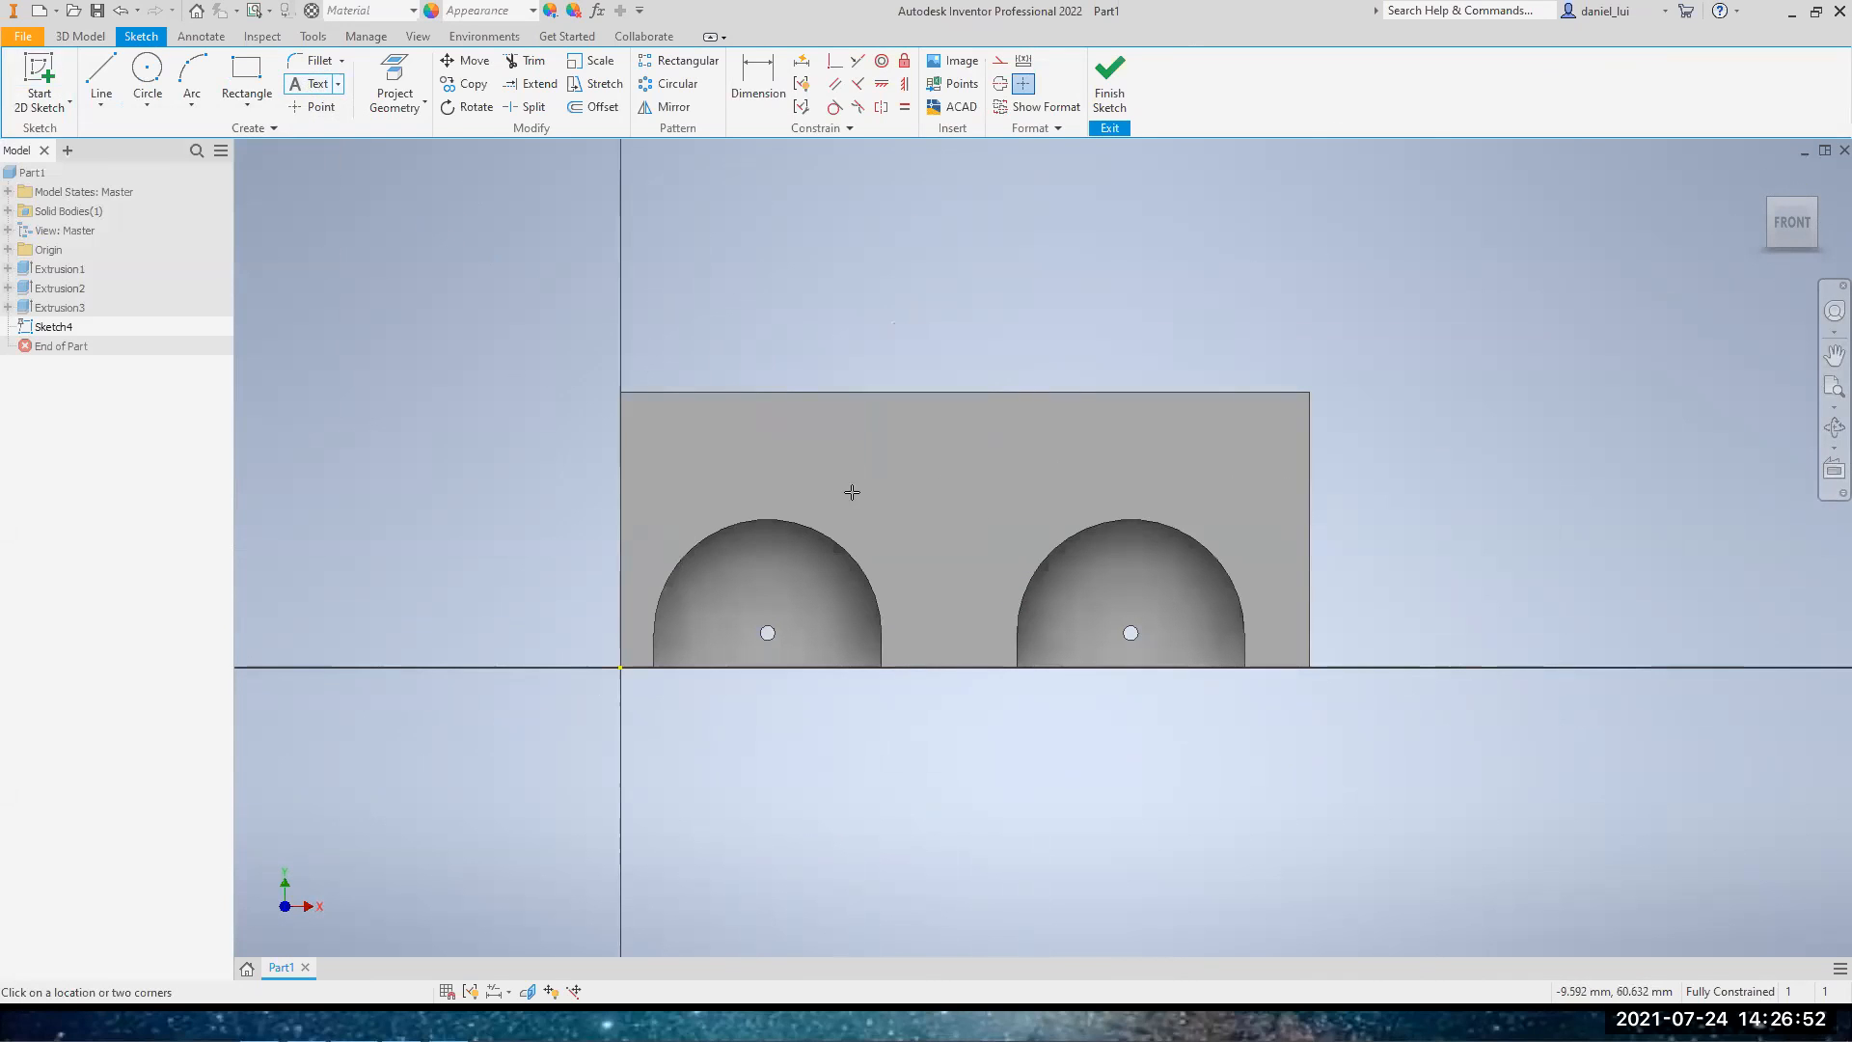
pyautogui.moveTo(1096, 494); pyautogui.dragTo(1198, 486)
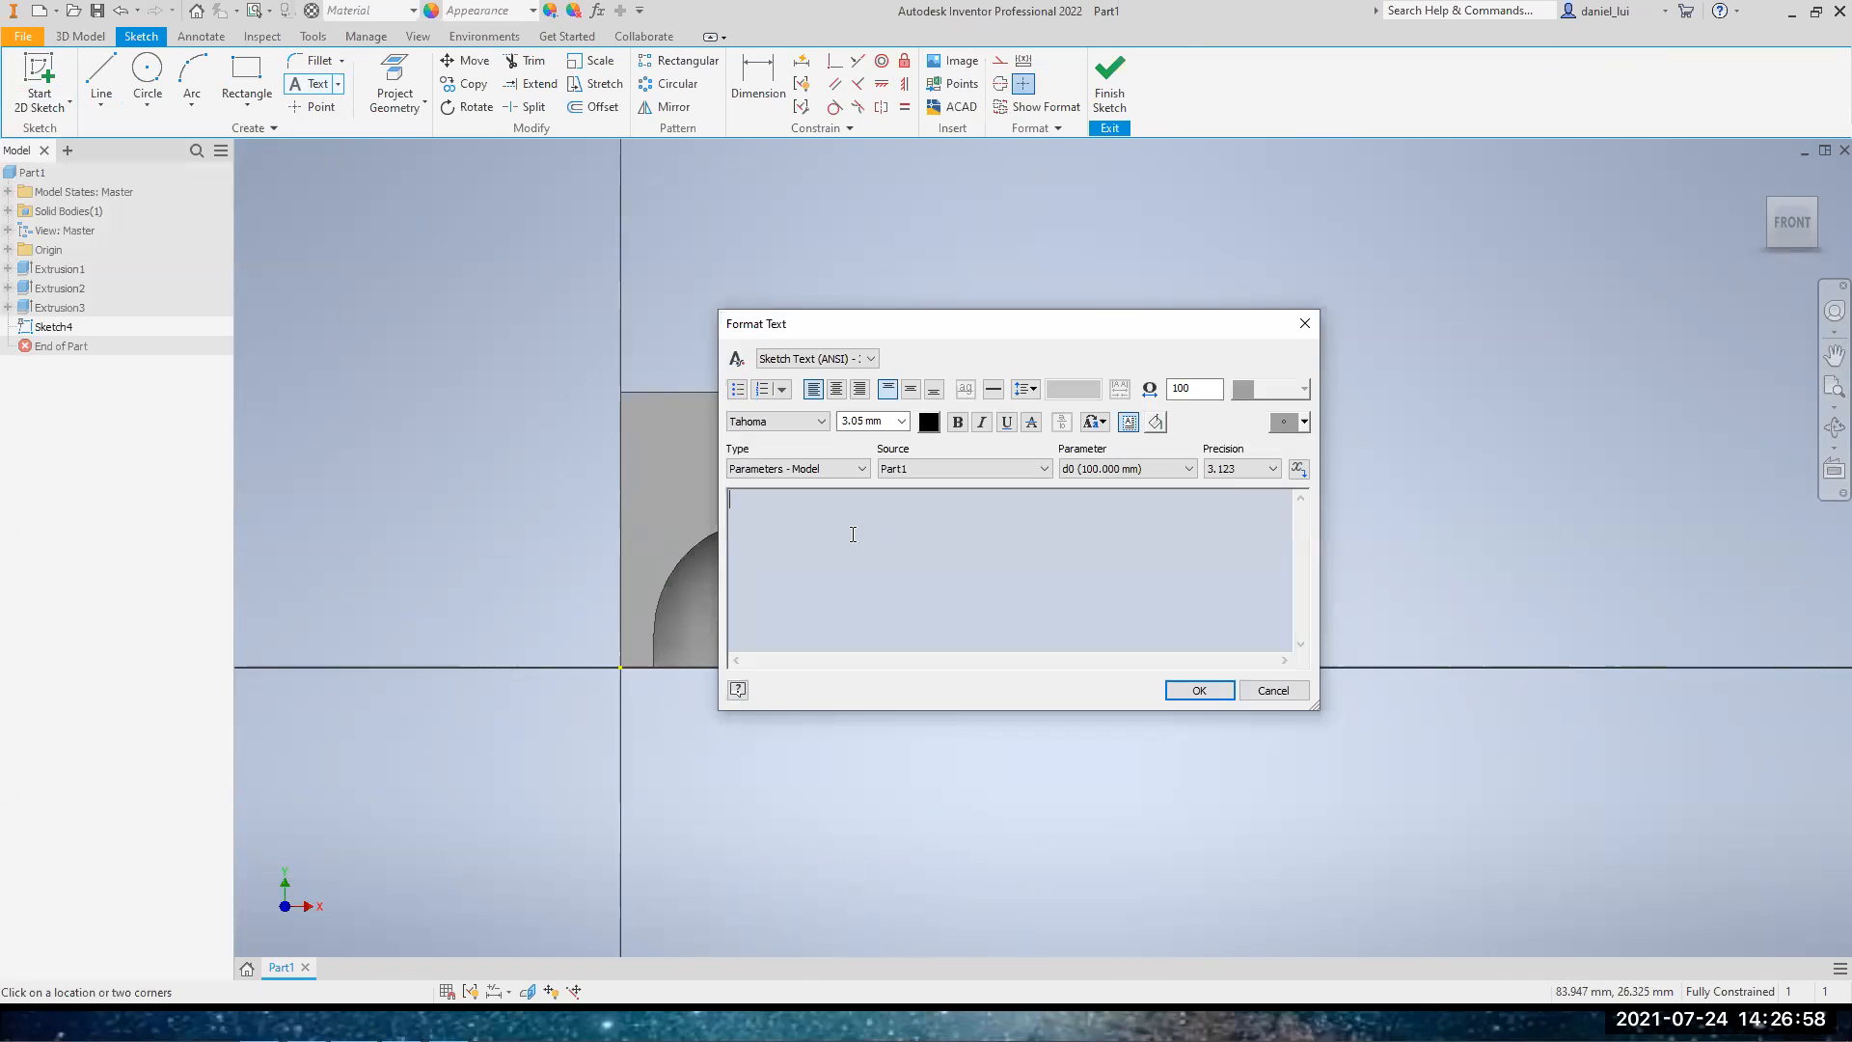
pyautogui.write('COOL BOI 2.0')
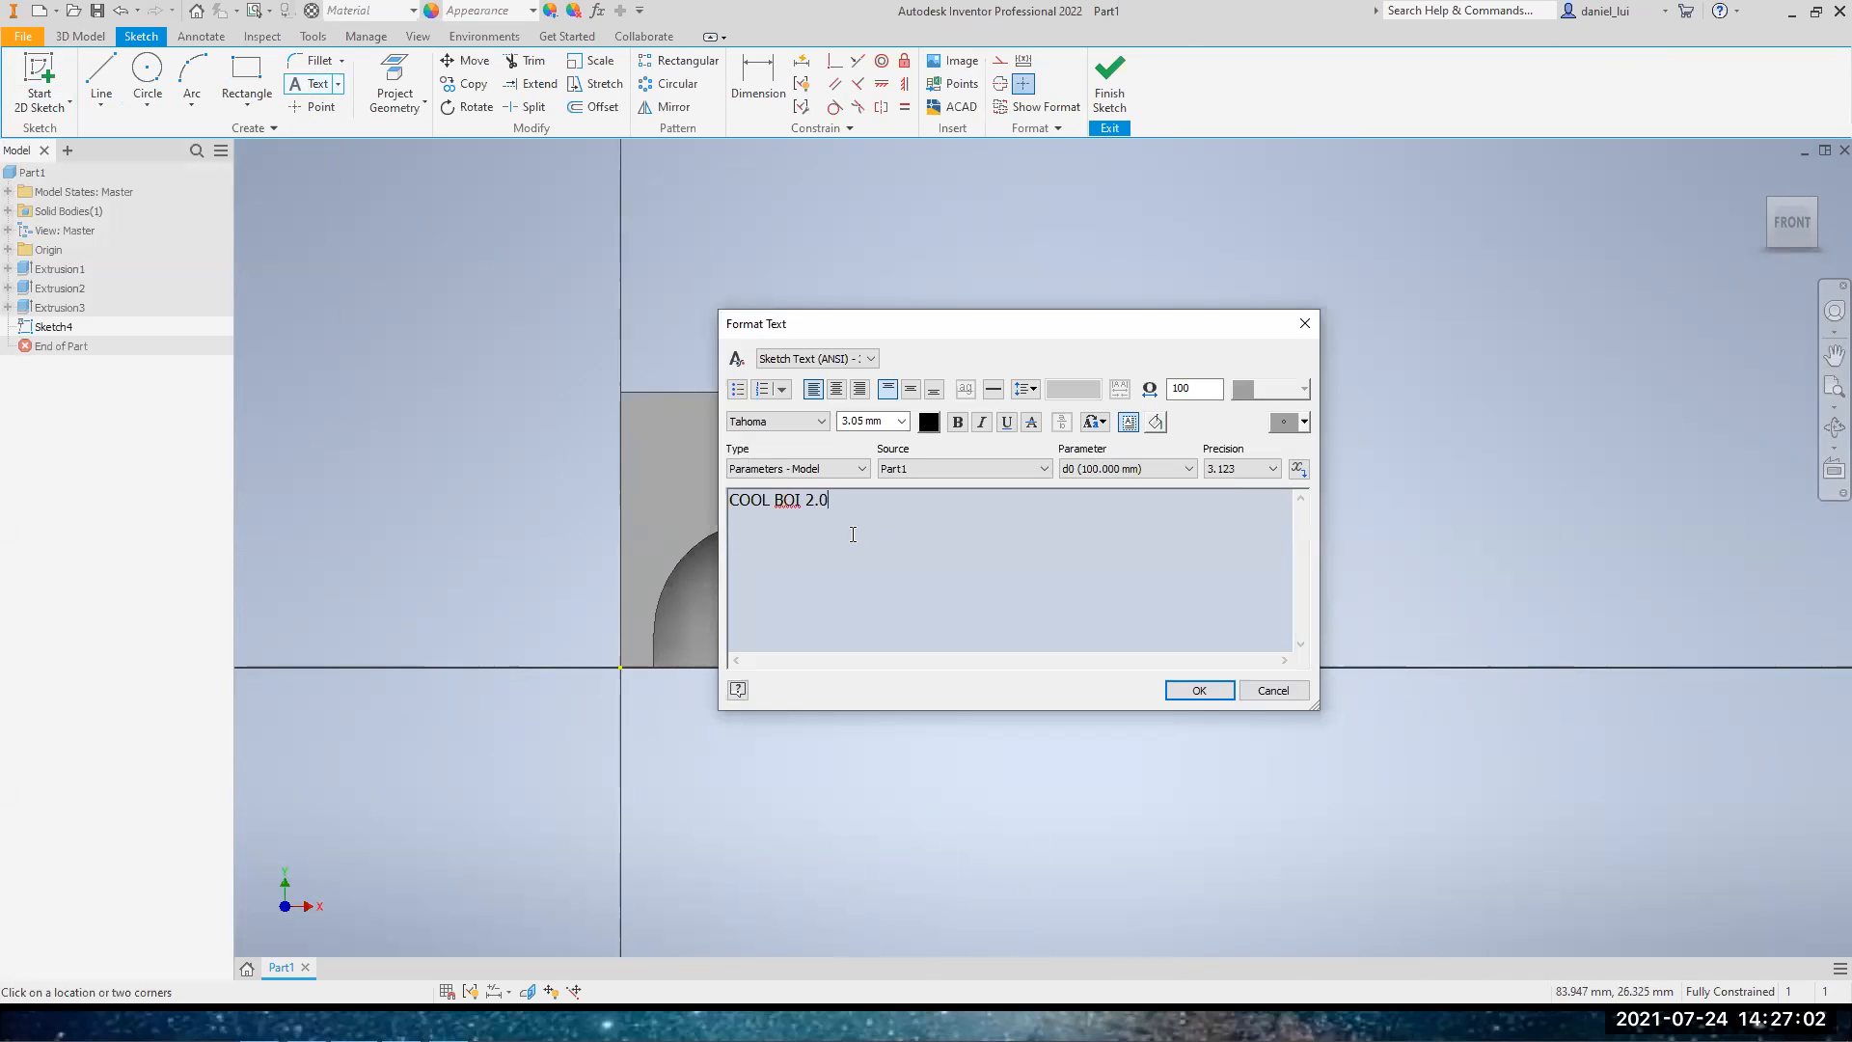
pyautogui.hotkey('ctrl', 'a')
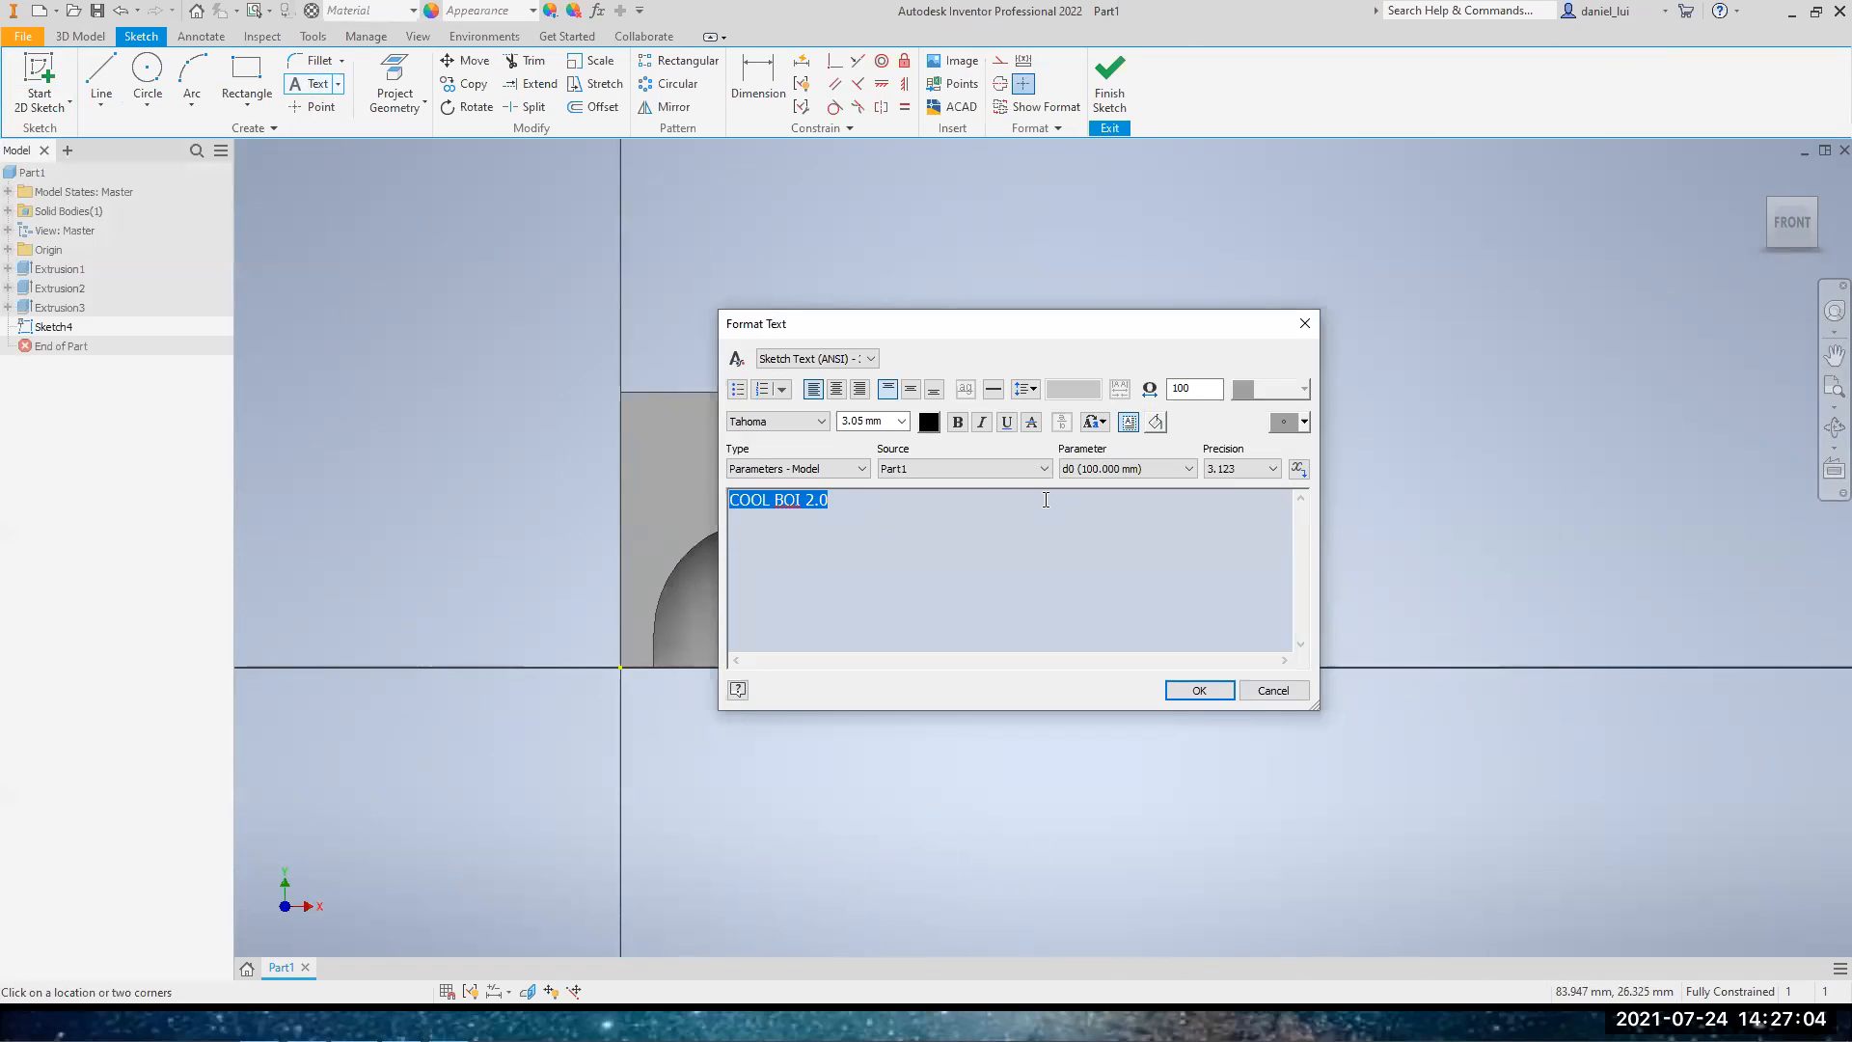
pyautogui.click(866, 500)
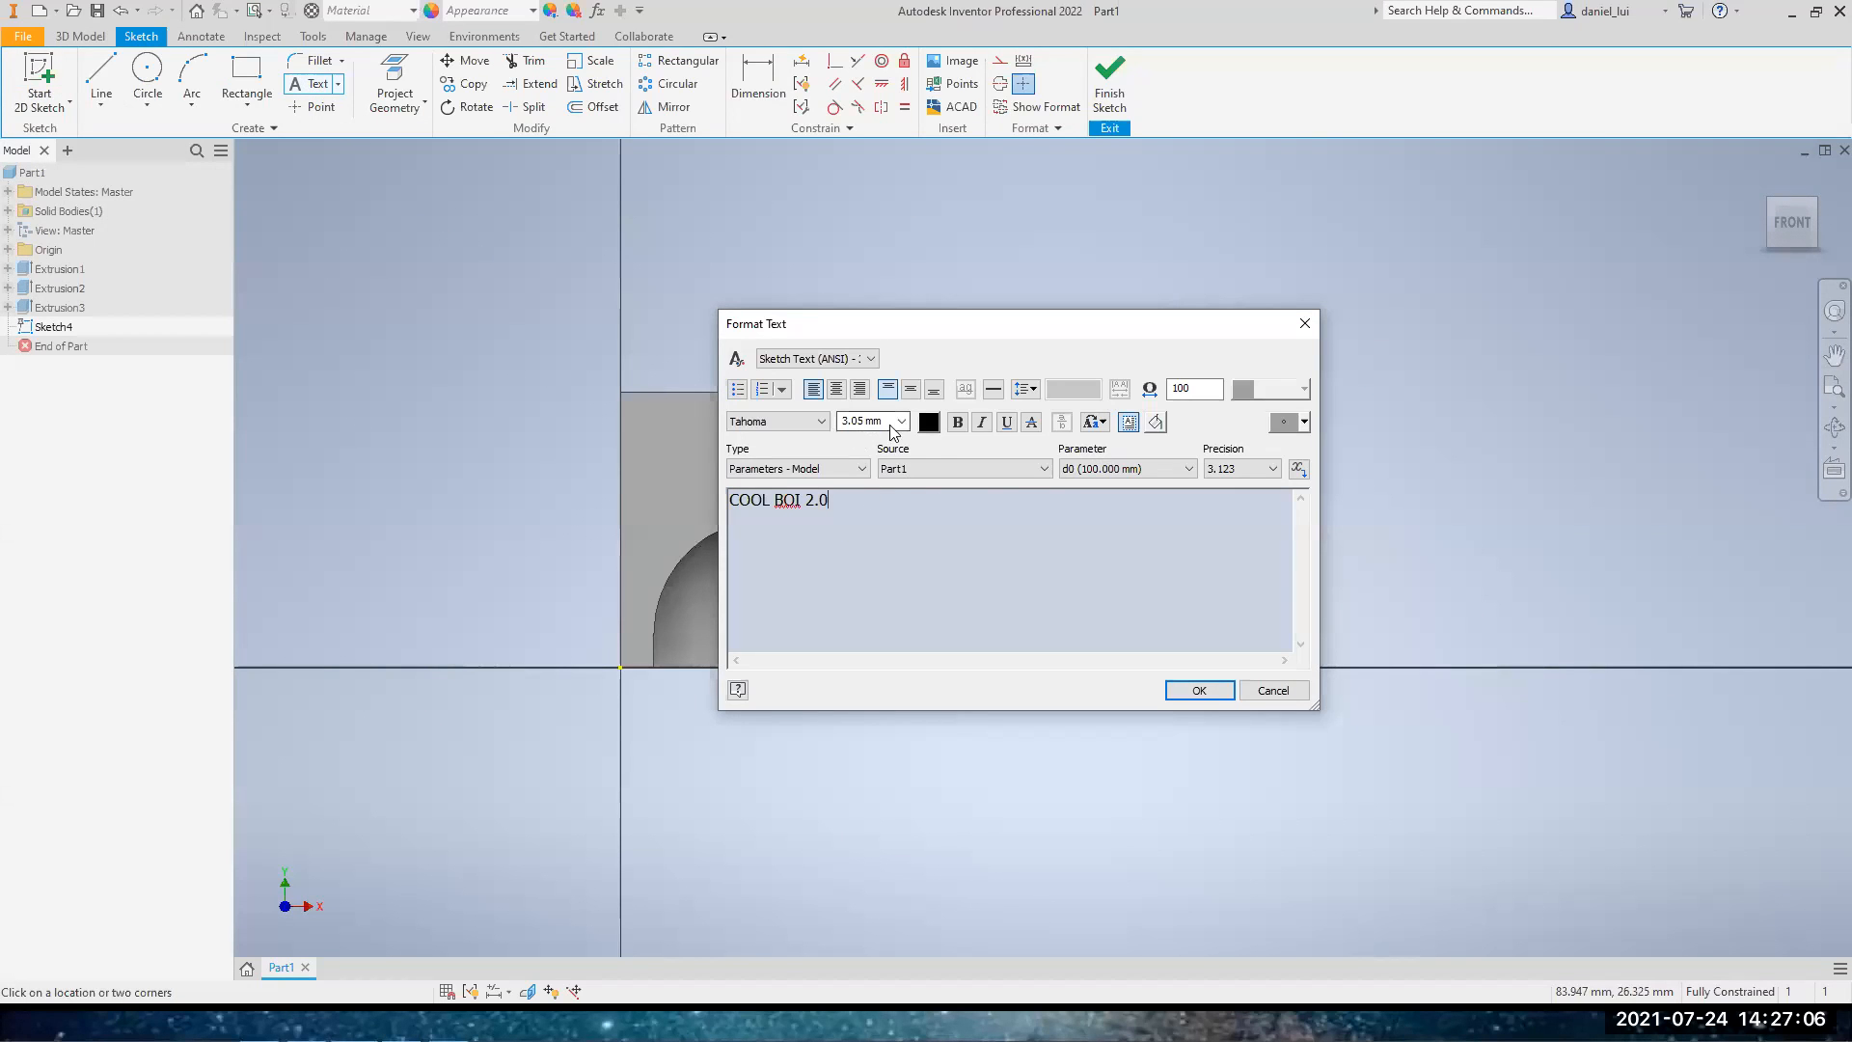
pyautogui.moveTo(957, 326); pyautogui.dragTo(1261, 250)
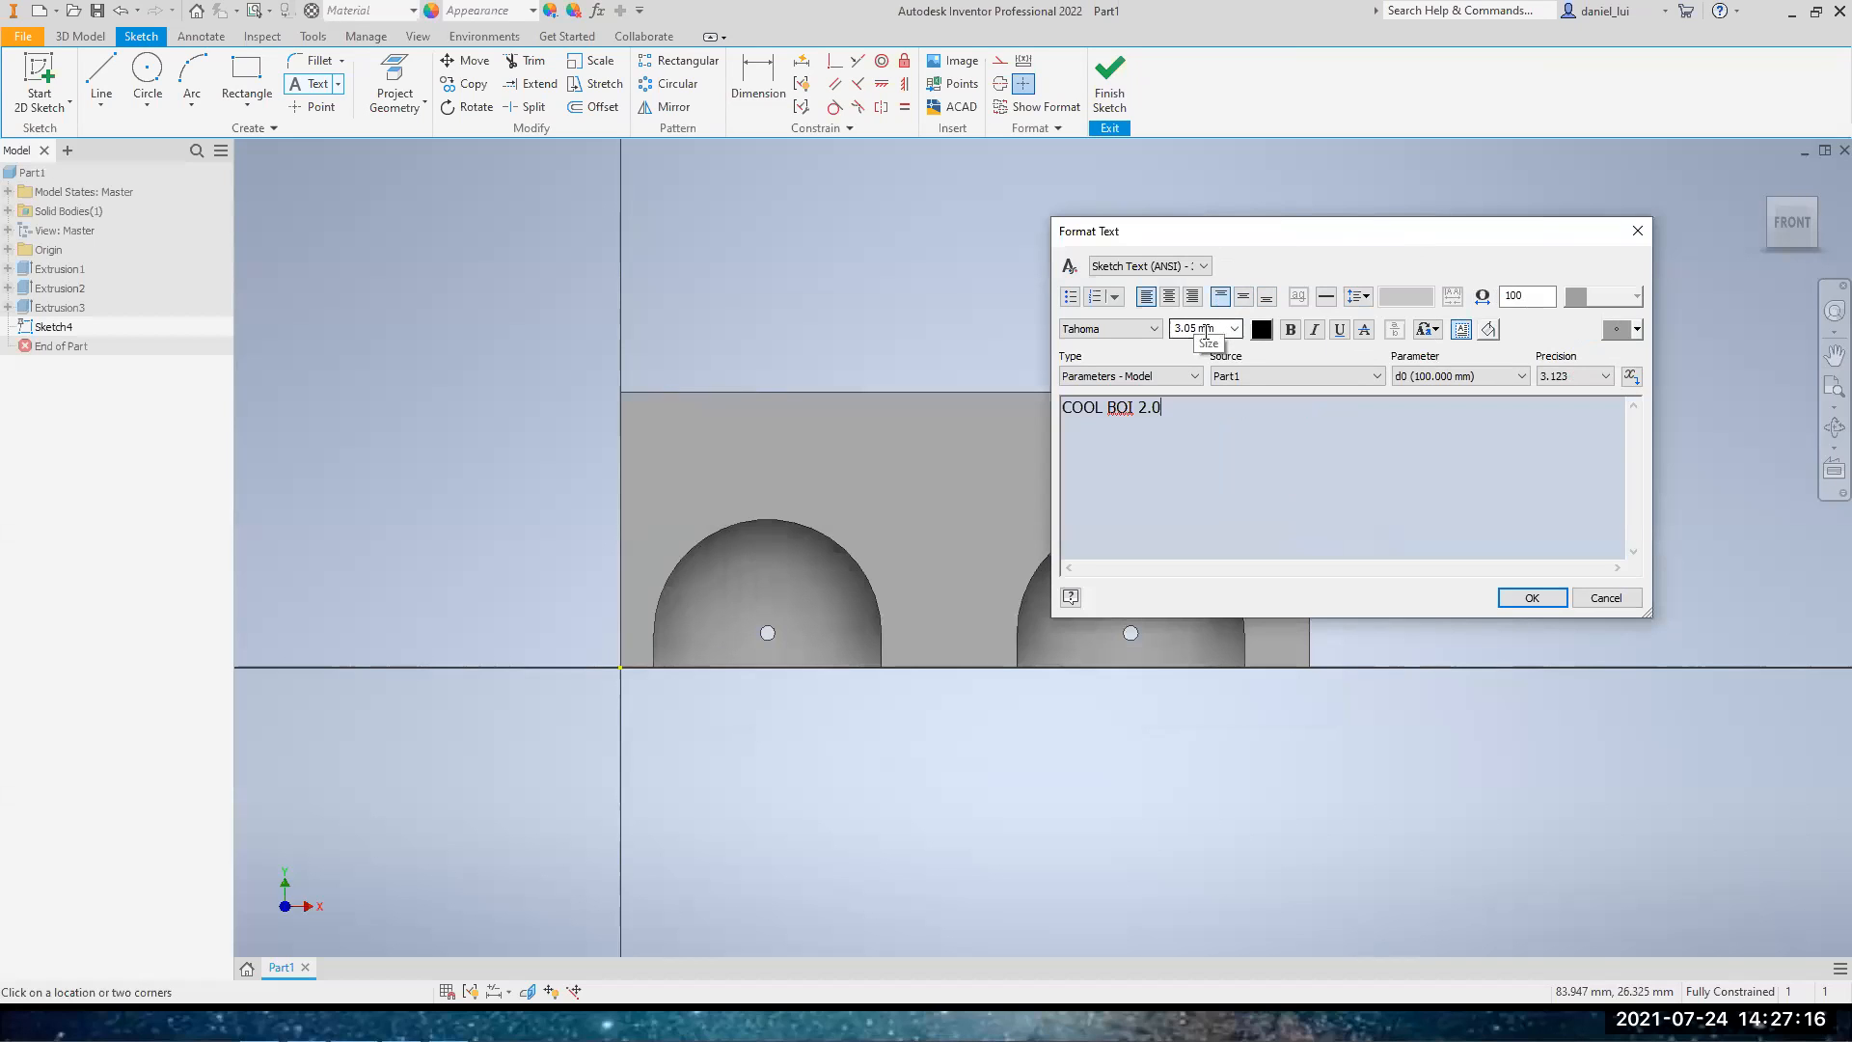
pyautogui.tripleClick(1165, 410)
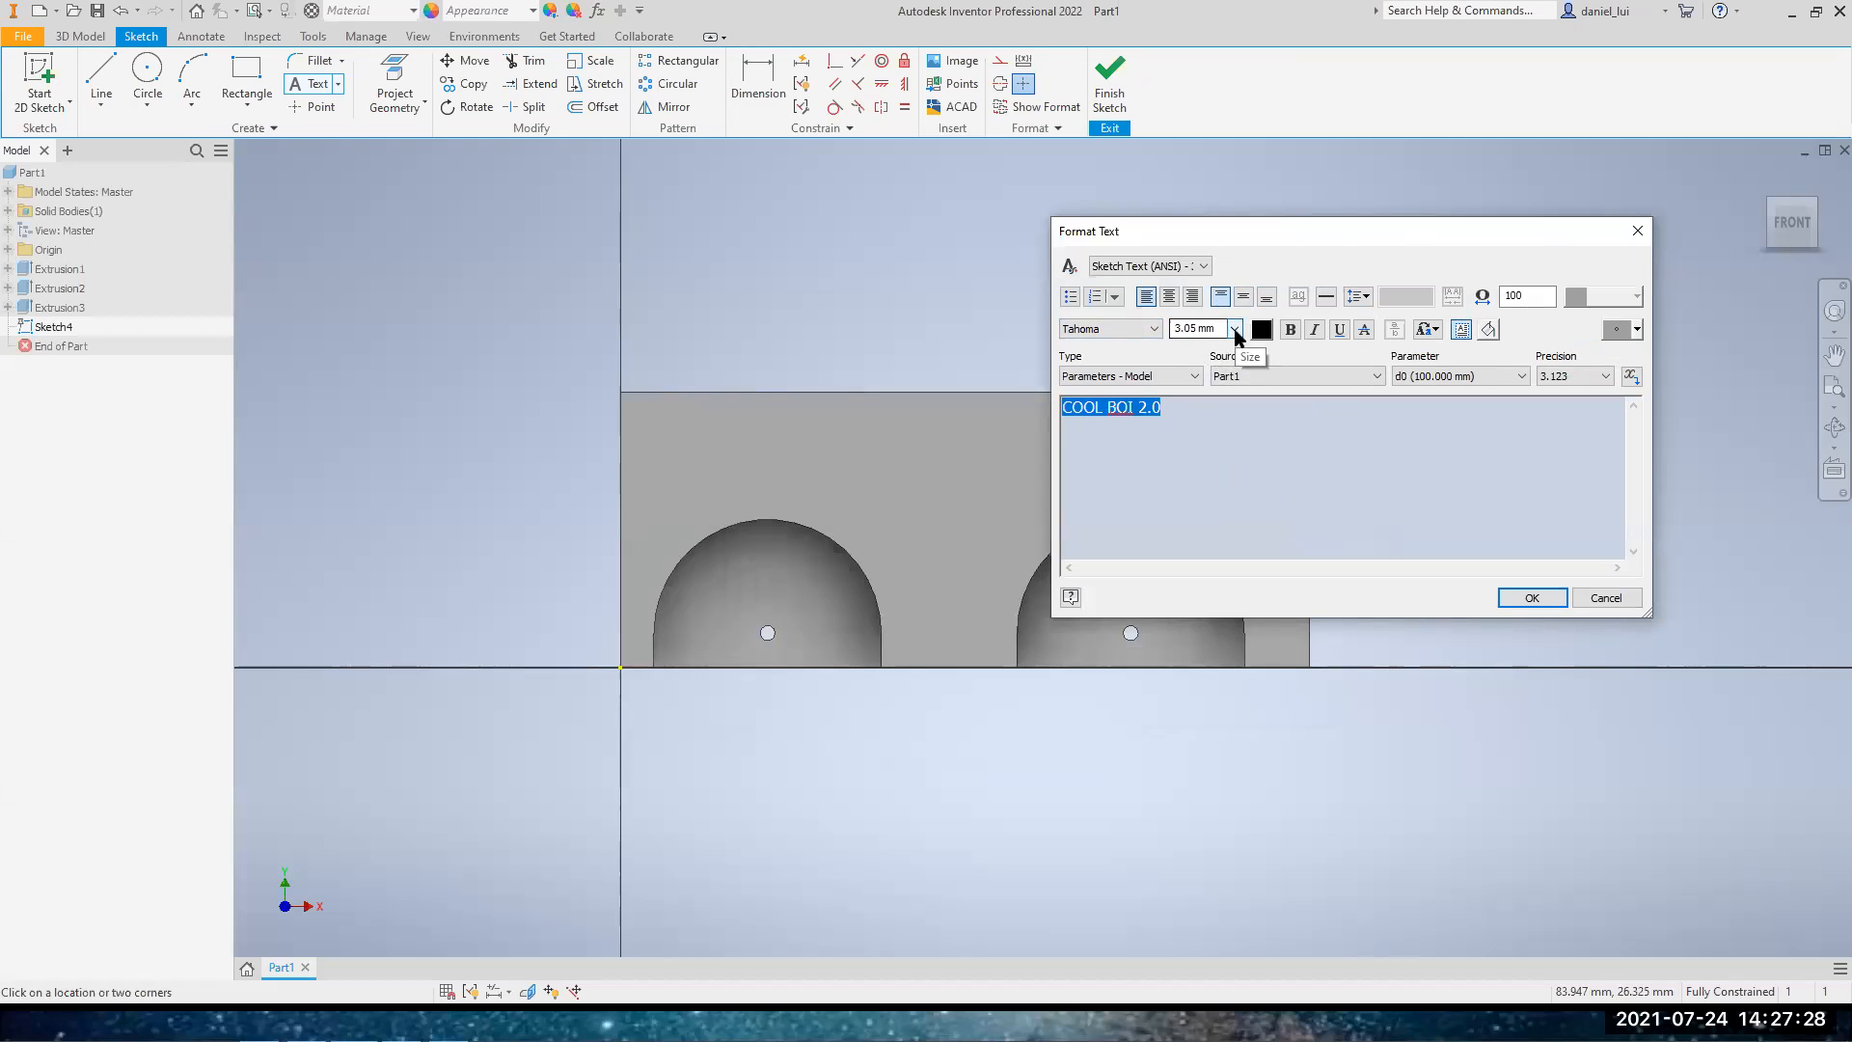
pyautogui.moveTo(1185, 235); pyautogui.dragTo(1204, 222)
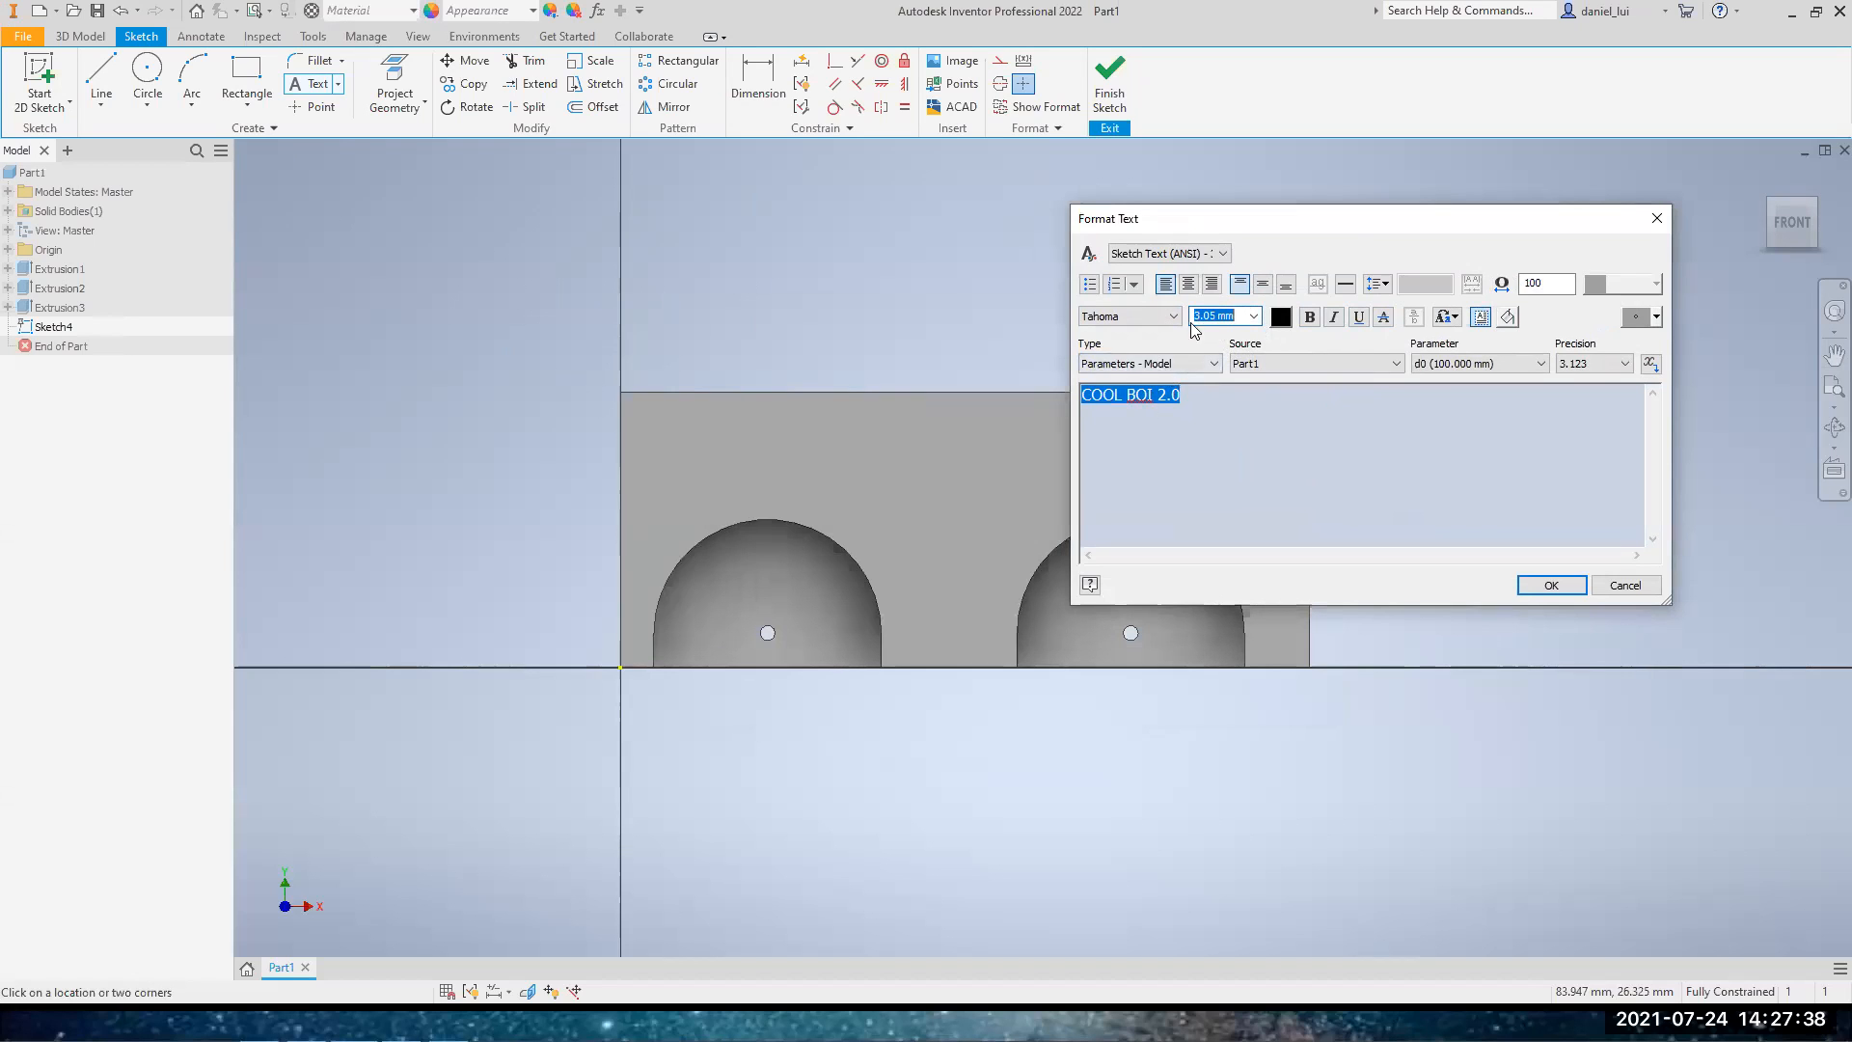
pyautogui.click(1200, 317)
pyautogui.click(1551, 586)
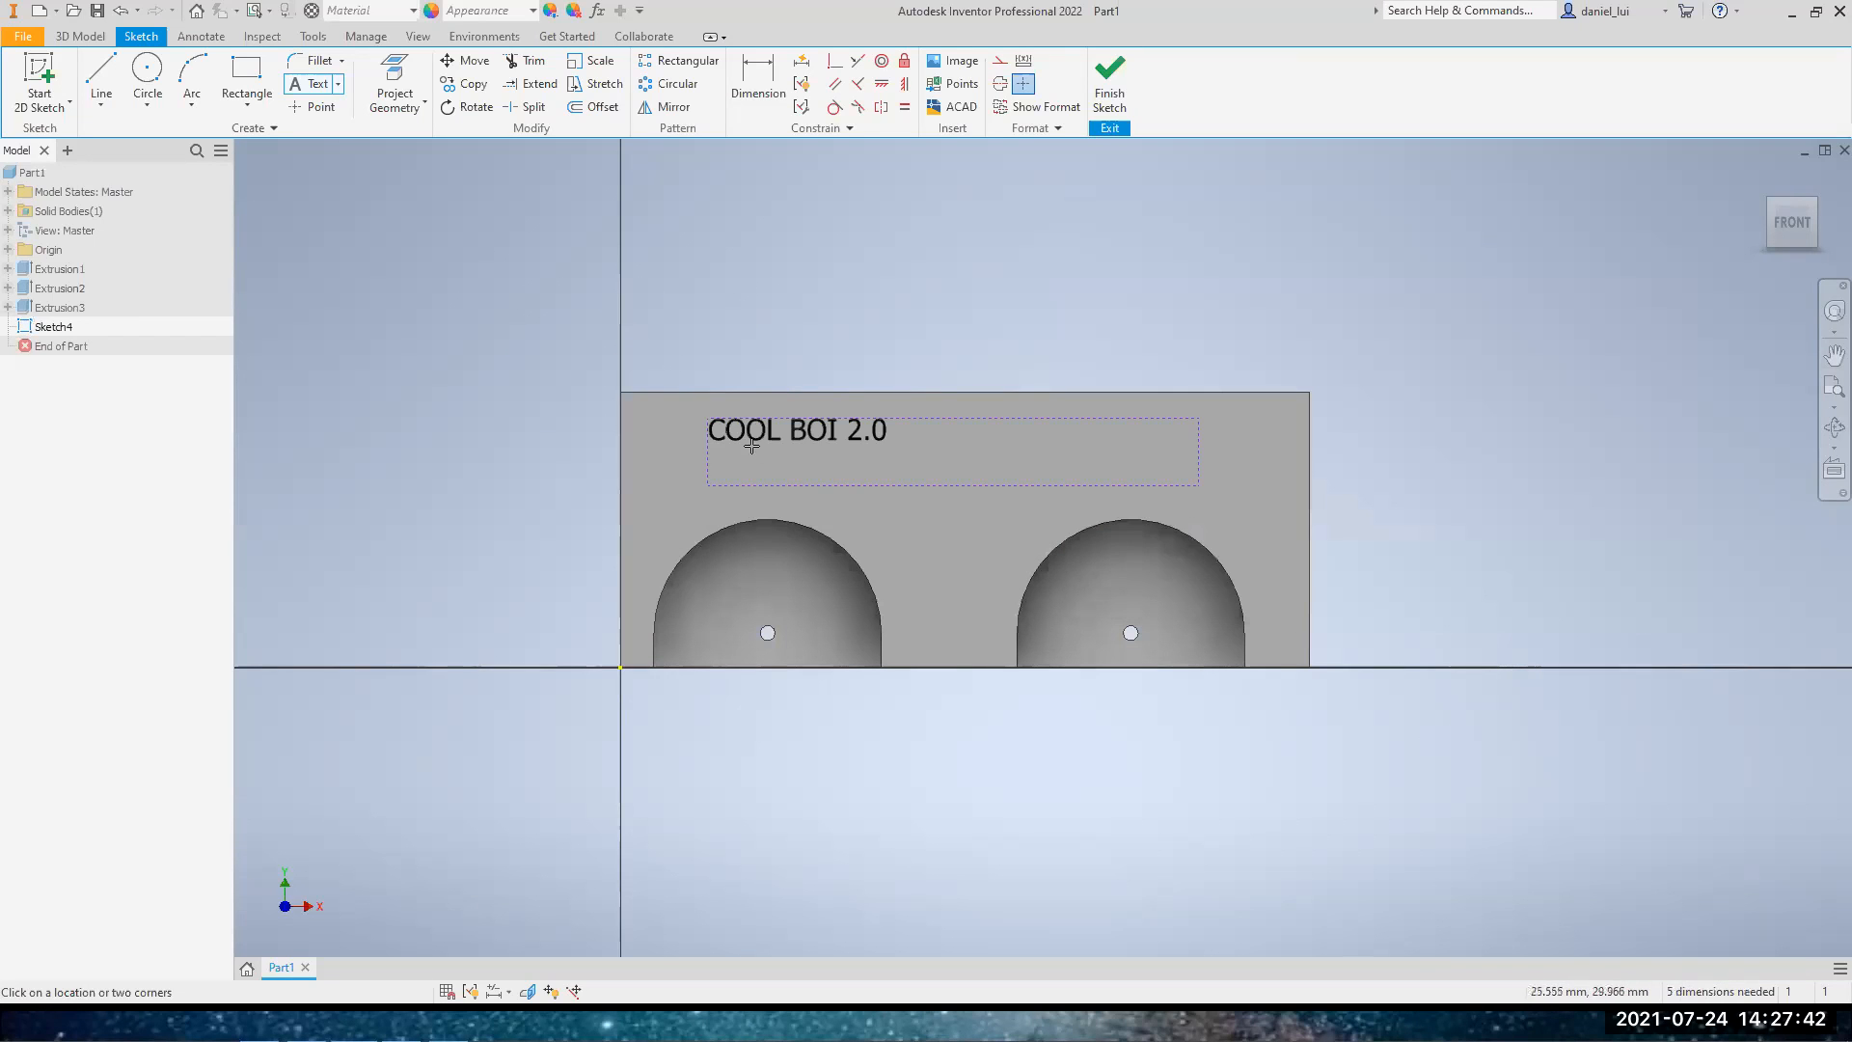
pyautogui.scroll(5, 733, 439)
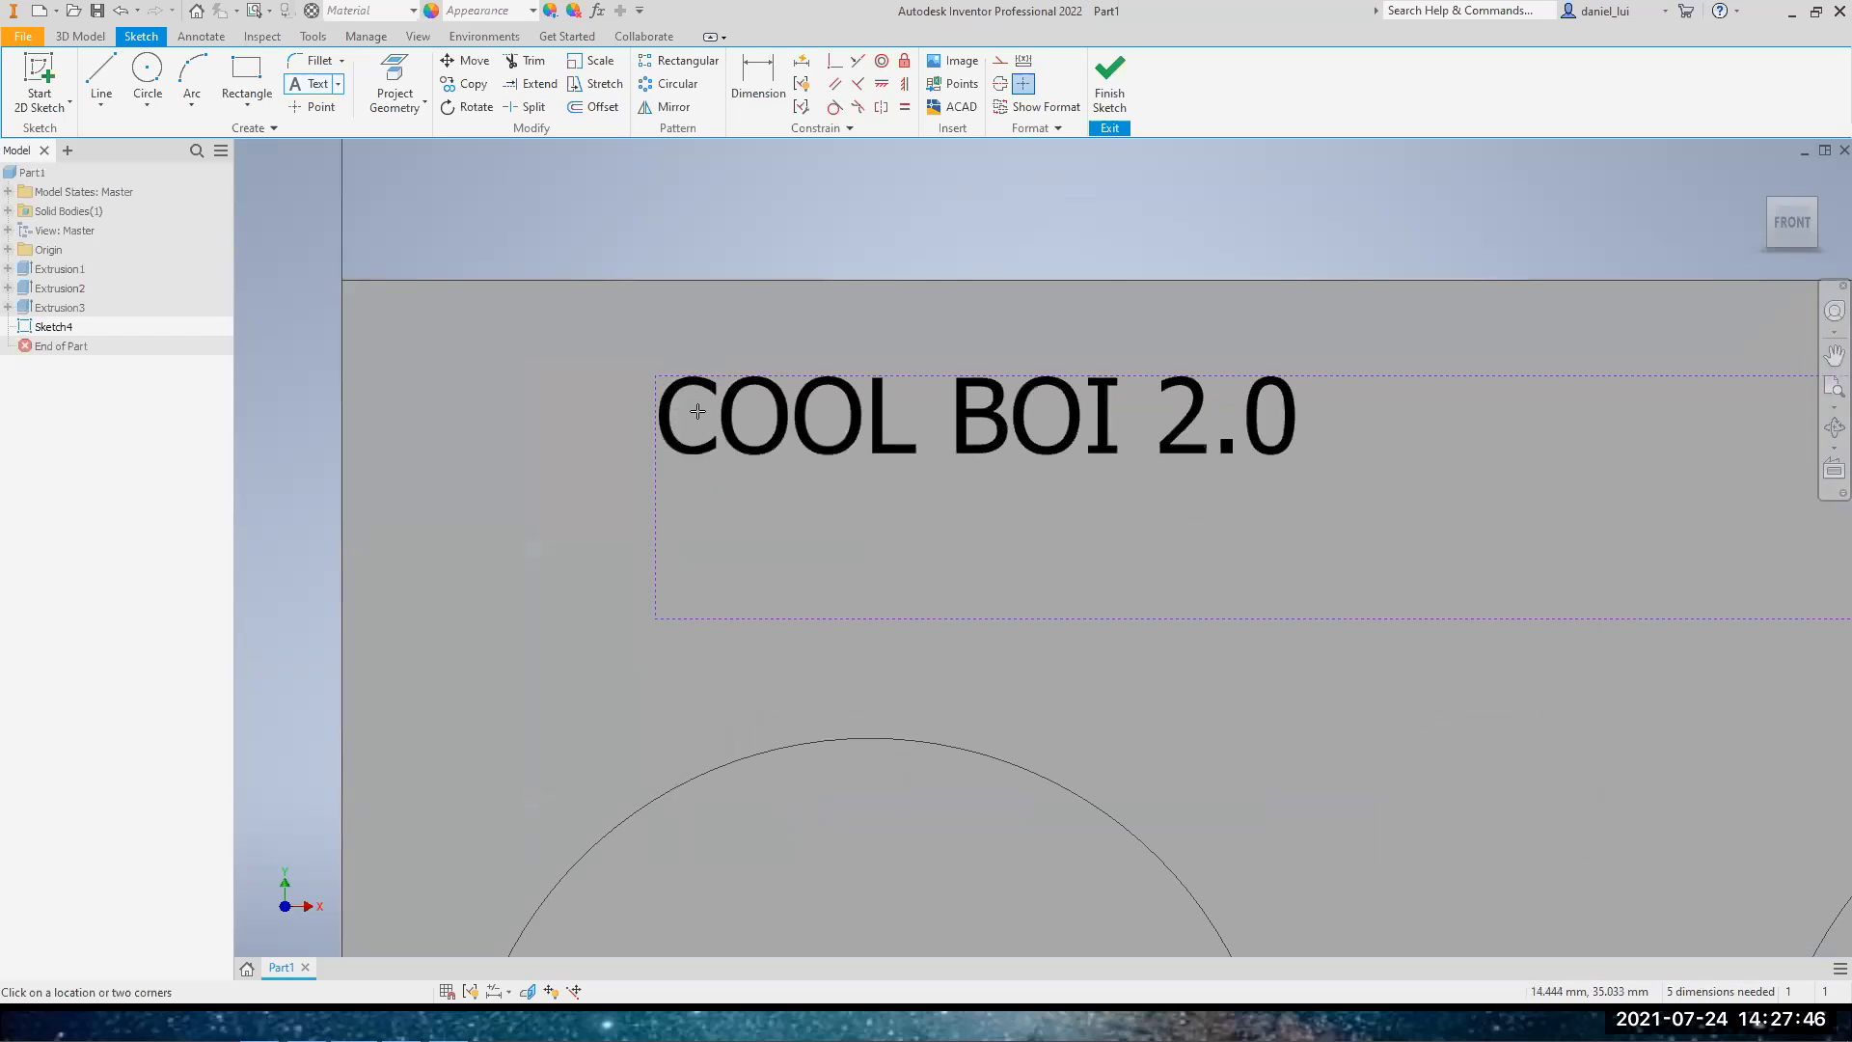
pyautogui.scroll(-3, 696, 405)
pyautogui.press('Escape')
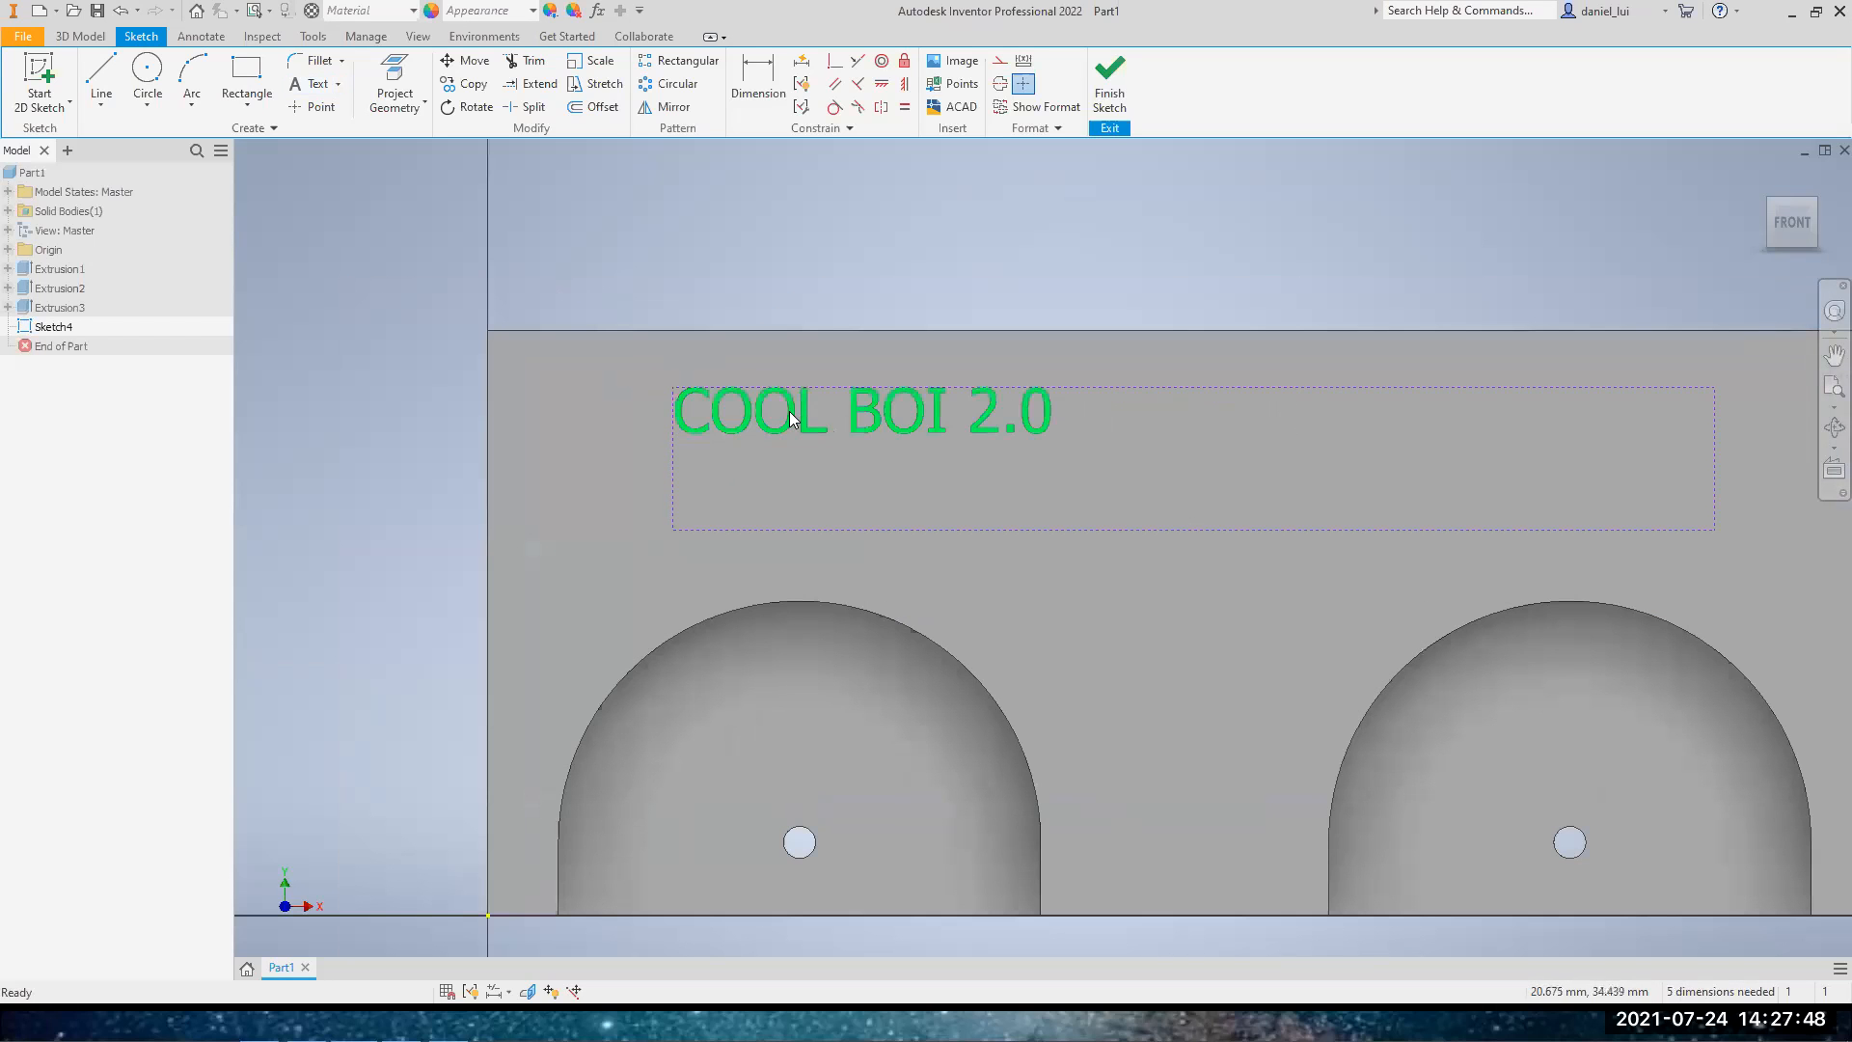
# Set the size of the whole COOL BOI 2.0 text to 8 mm
pyautogui.doubleClick(792, 411)
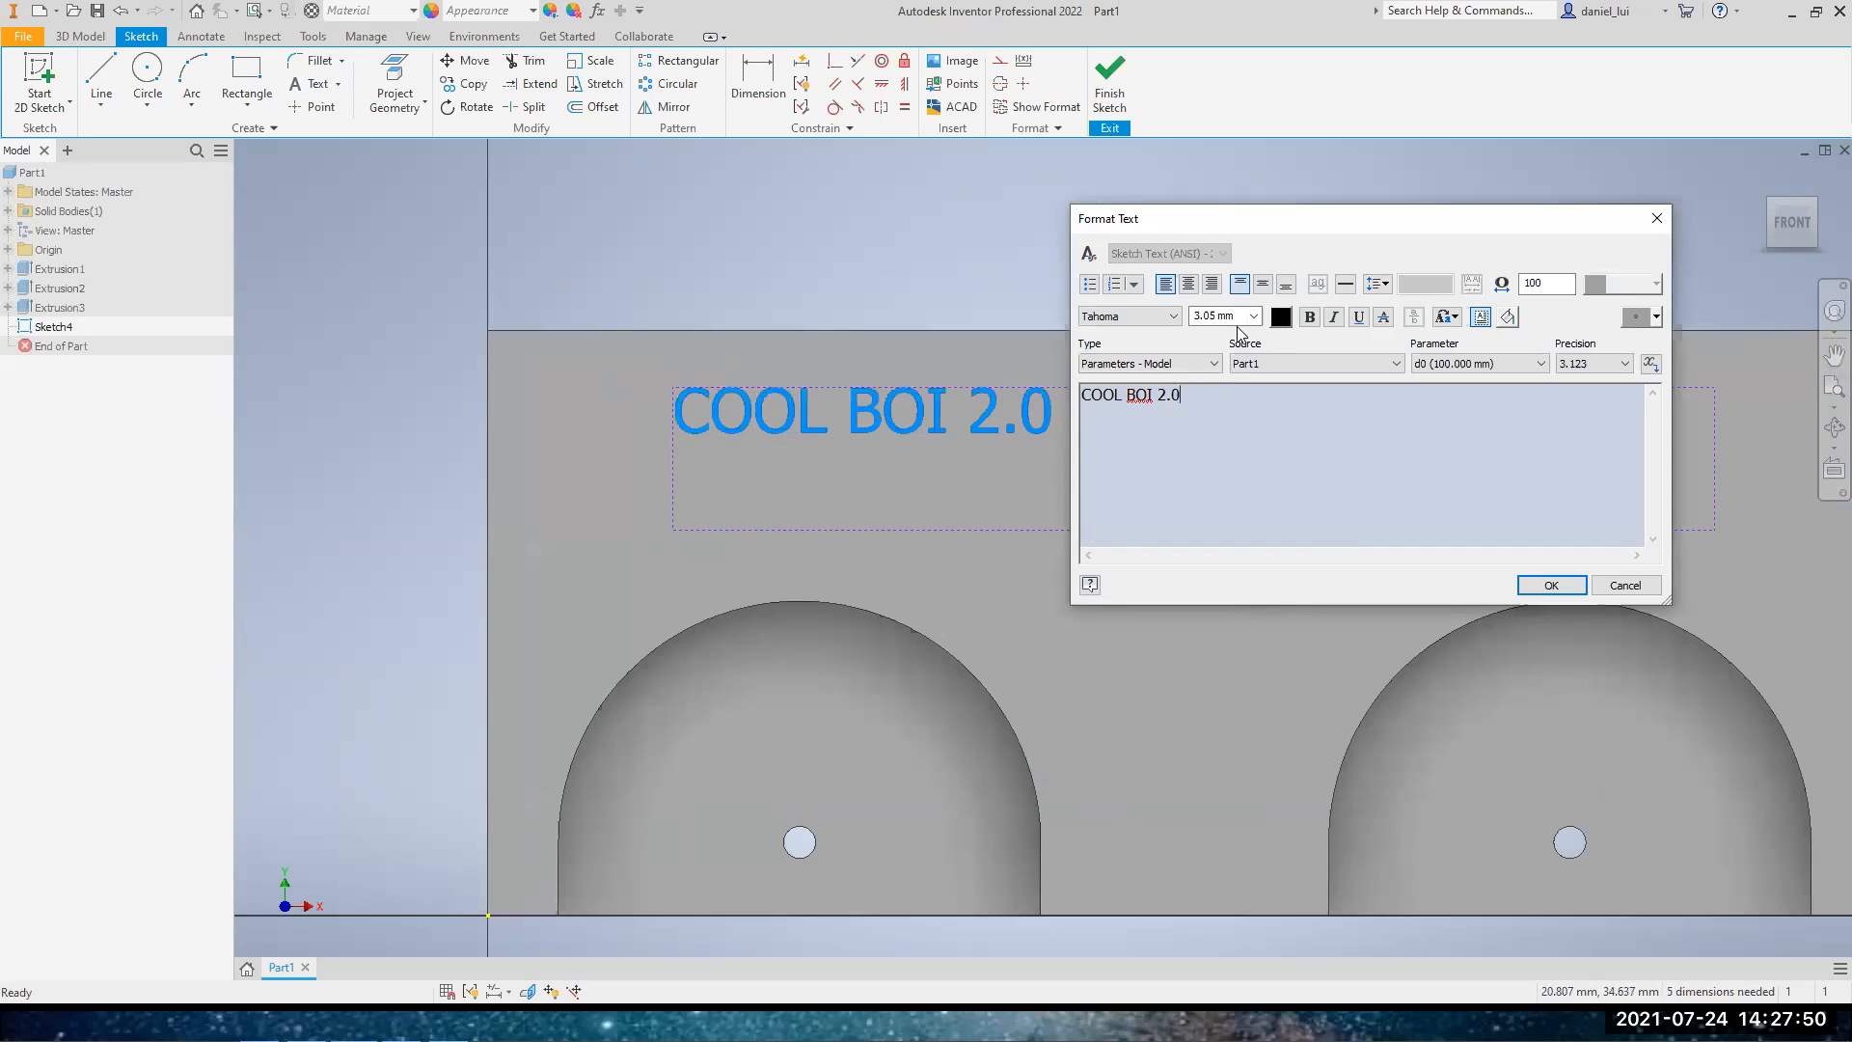
pyautogui.hotkey('ctrl', 'a')
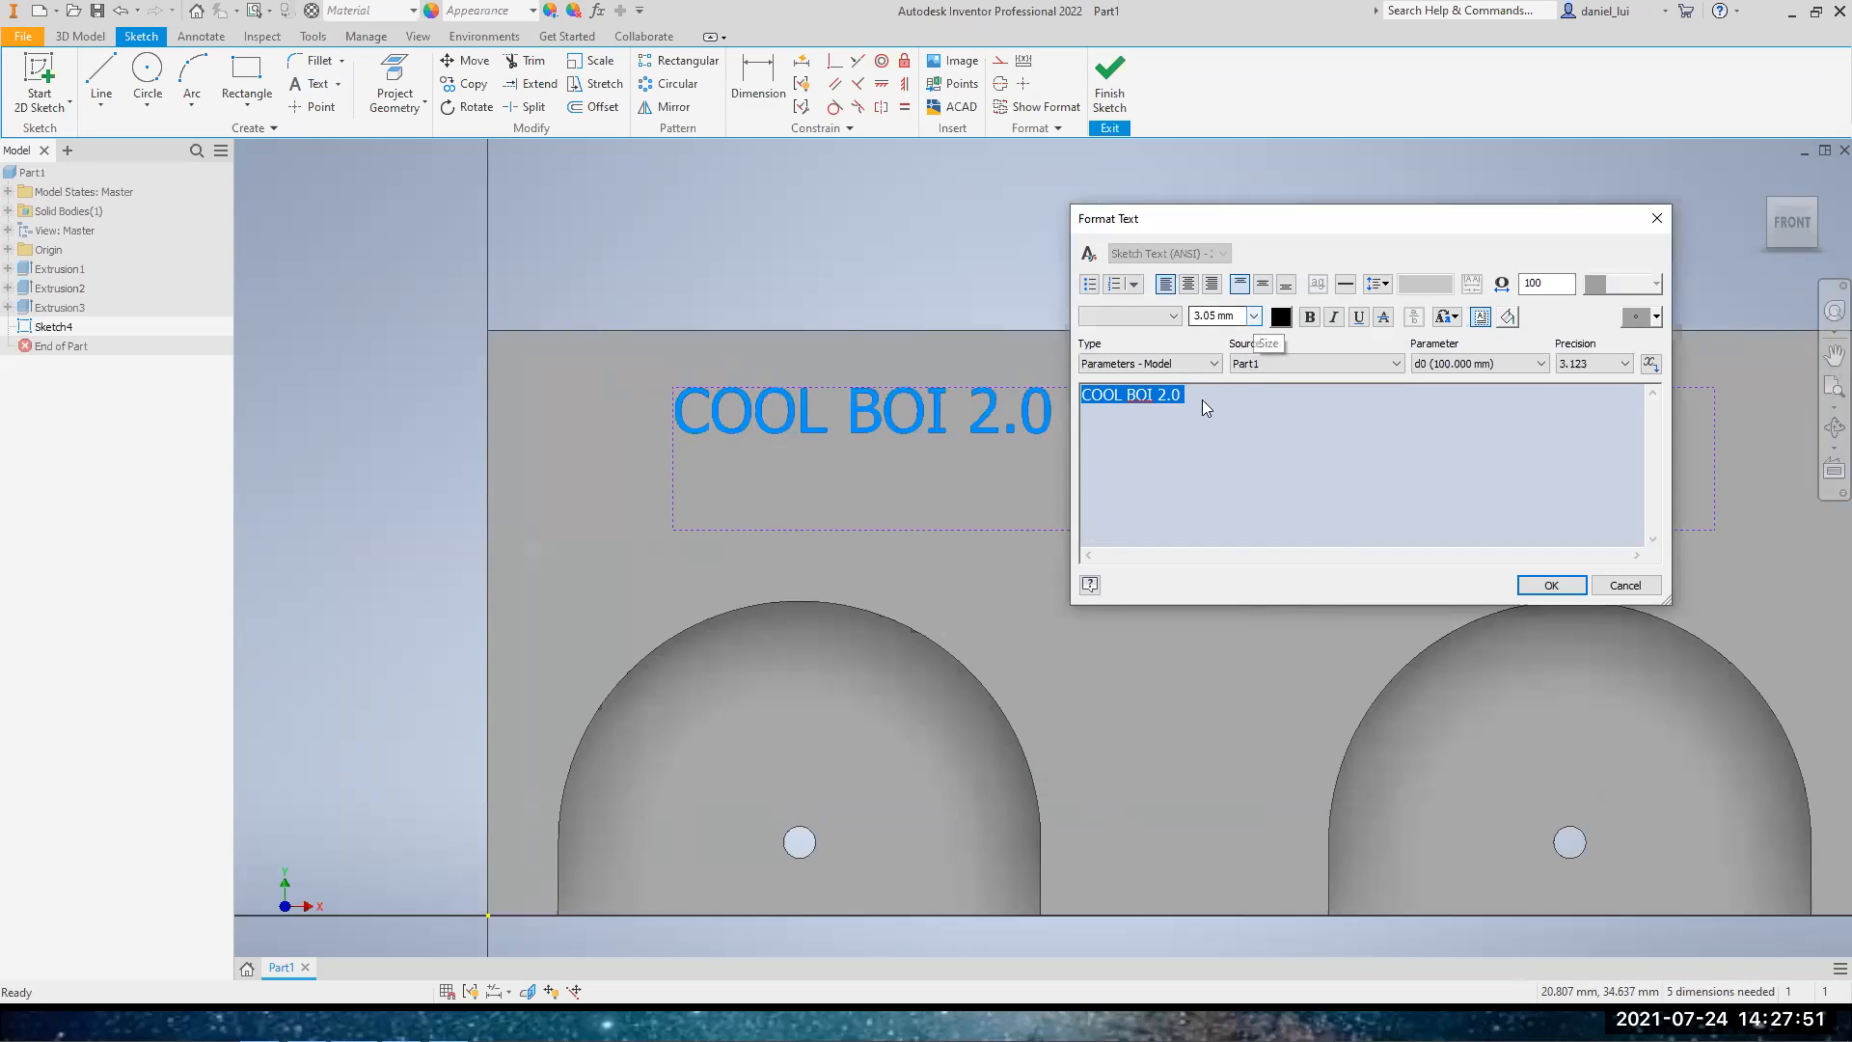
pyautogui.click(1254, 317)
pyautogui.click(1237, 316)
pyautogui.write('8')
pyautogui.click(1548, 585)
pyautogui.scroll(-3, 1373, 537)
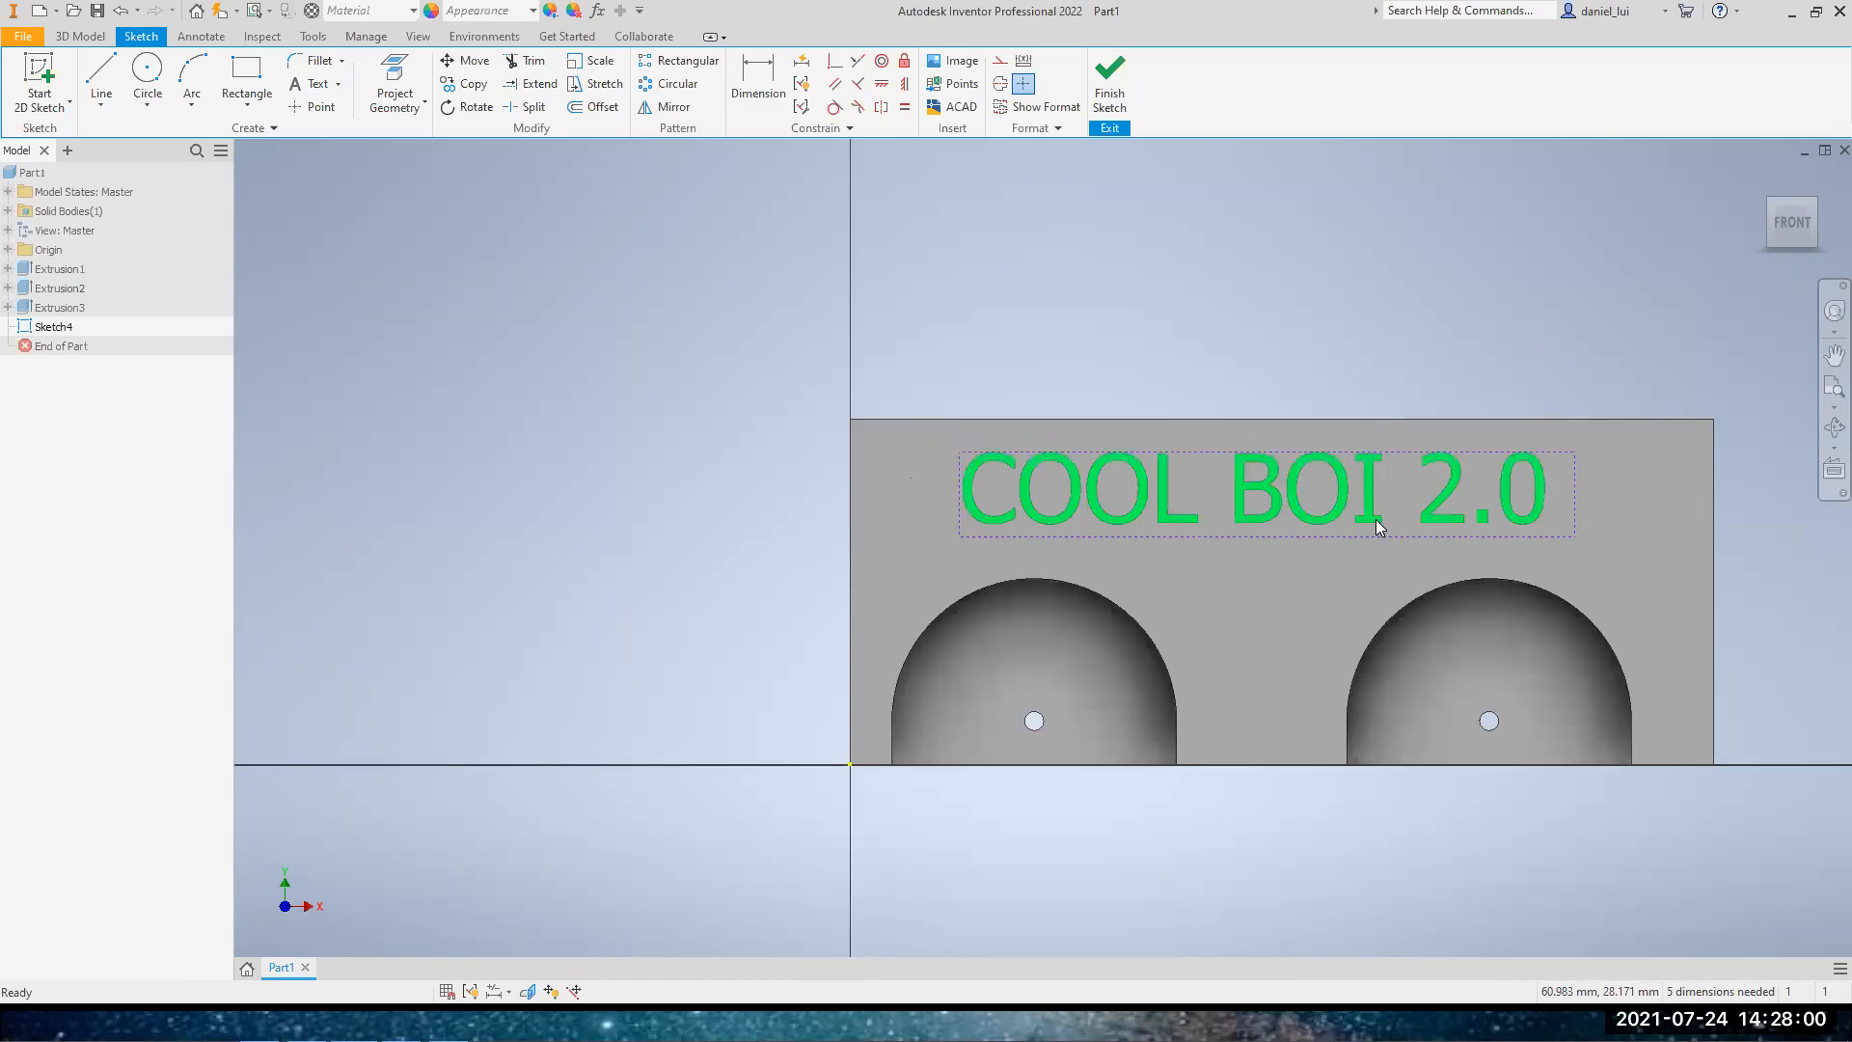
# Set the stretch of the COOL BOI 2.0 text to 80 to squeeze the letters
pyautogui.moveTo(1376, 525); pyautogui.dragTo(1109, 544, button='middle')
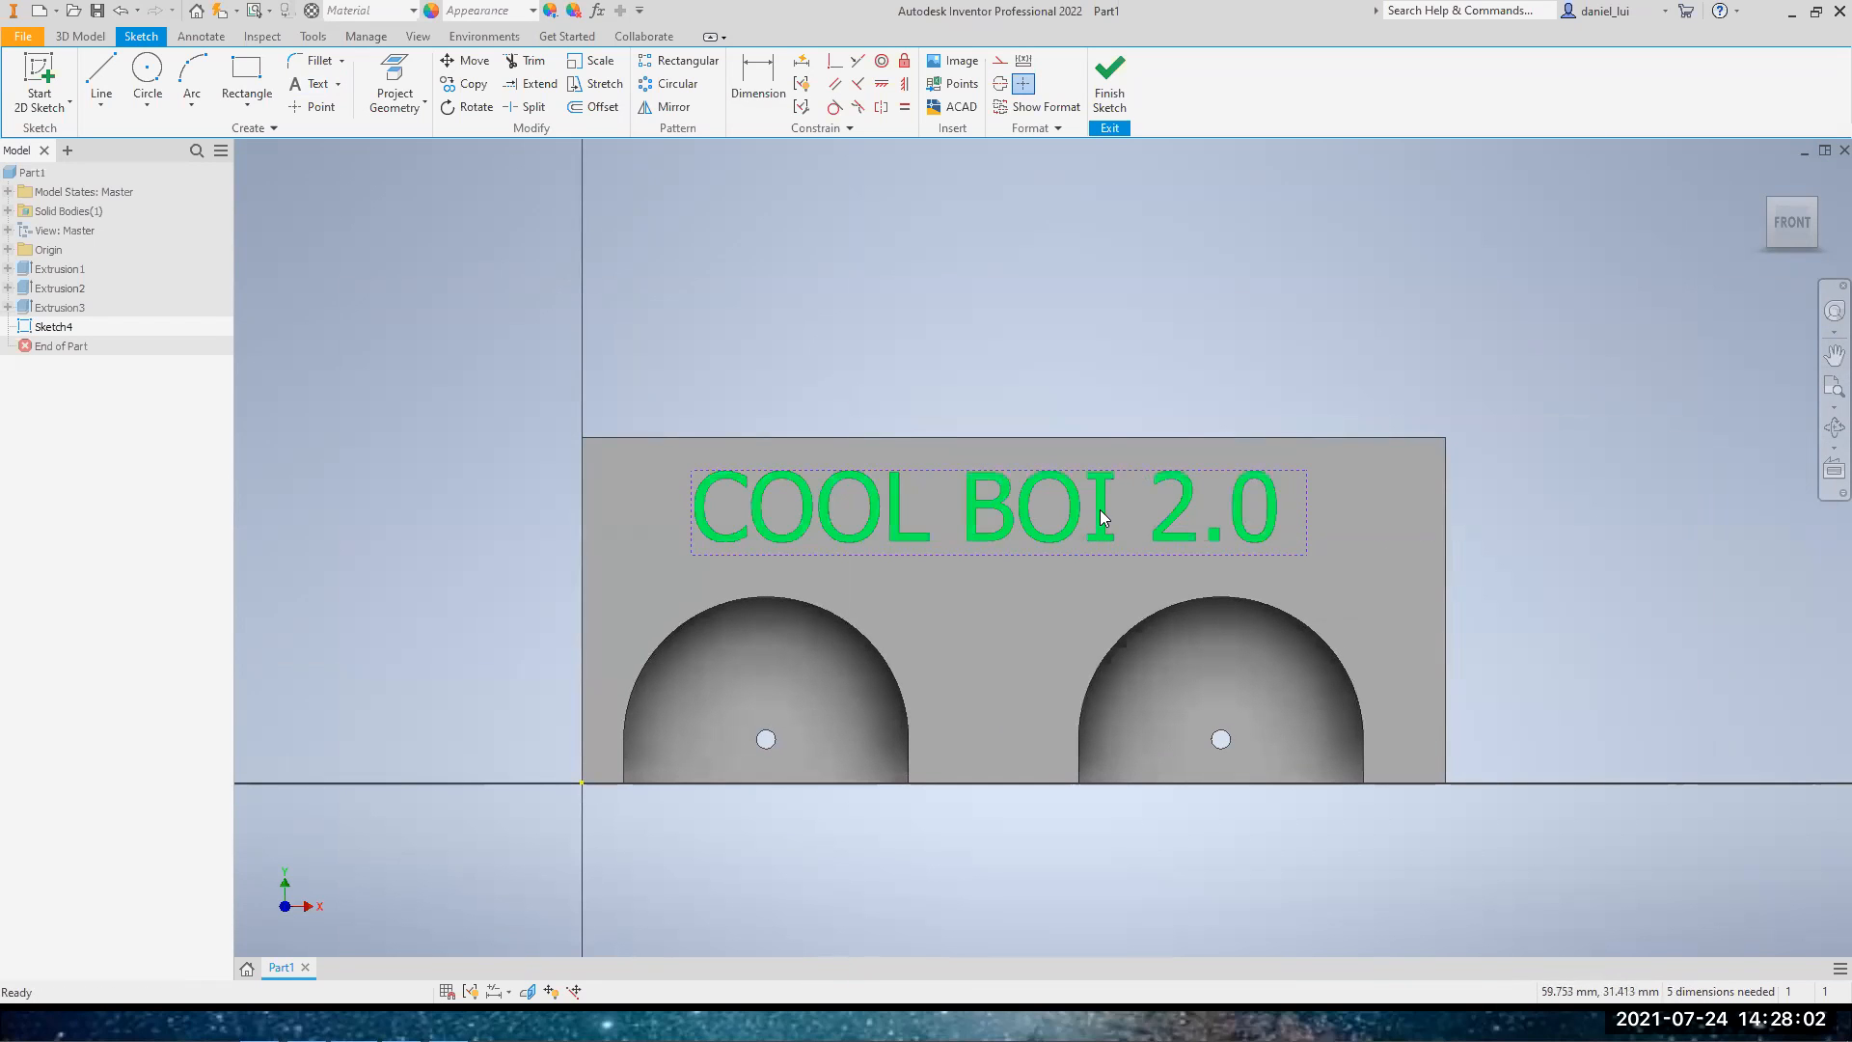
pyautogui.moveTo(1102, 508); pyautogui.dragTo(880, 517, button='middle')
pyautogui.doubleClick(882, 515)
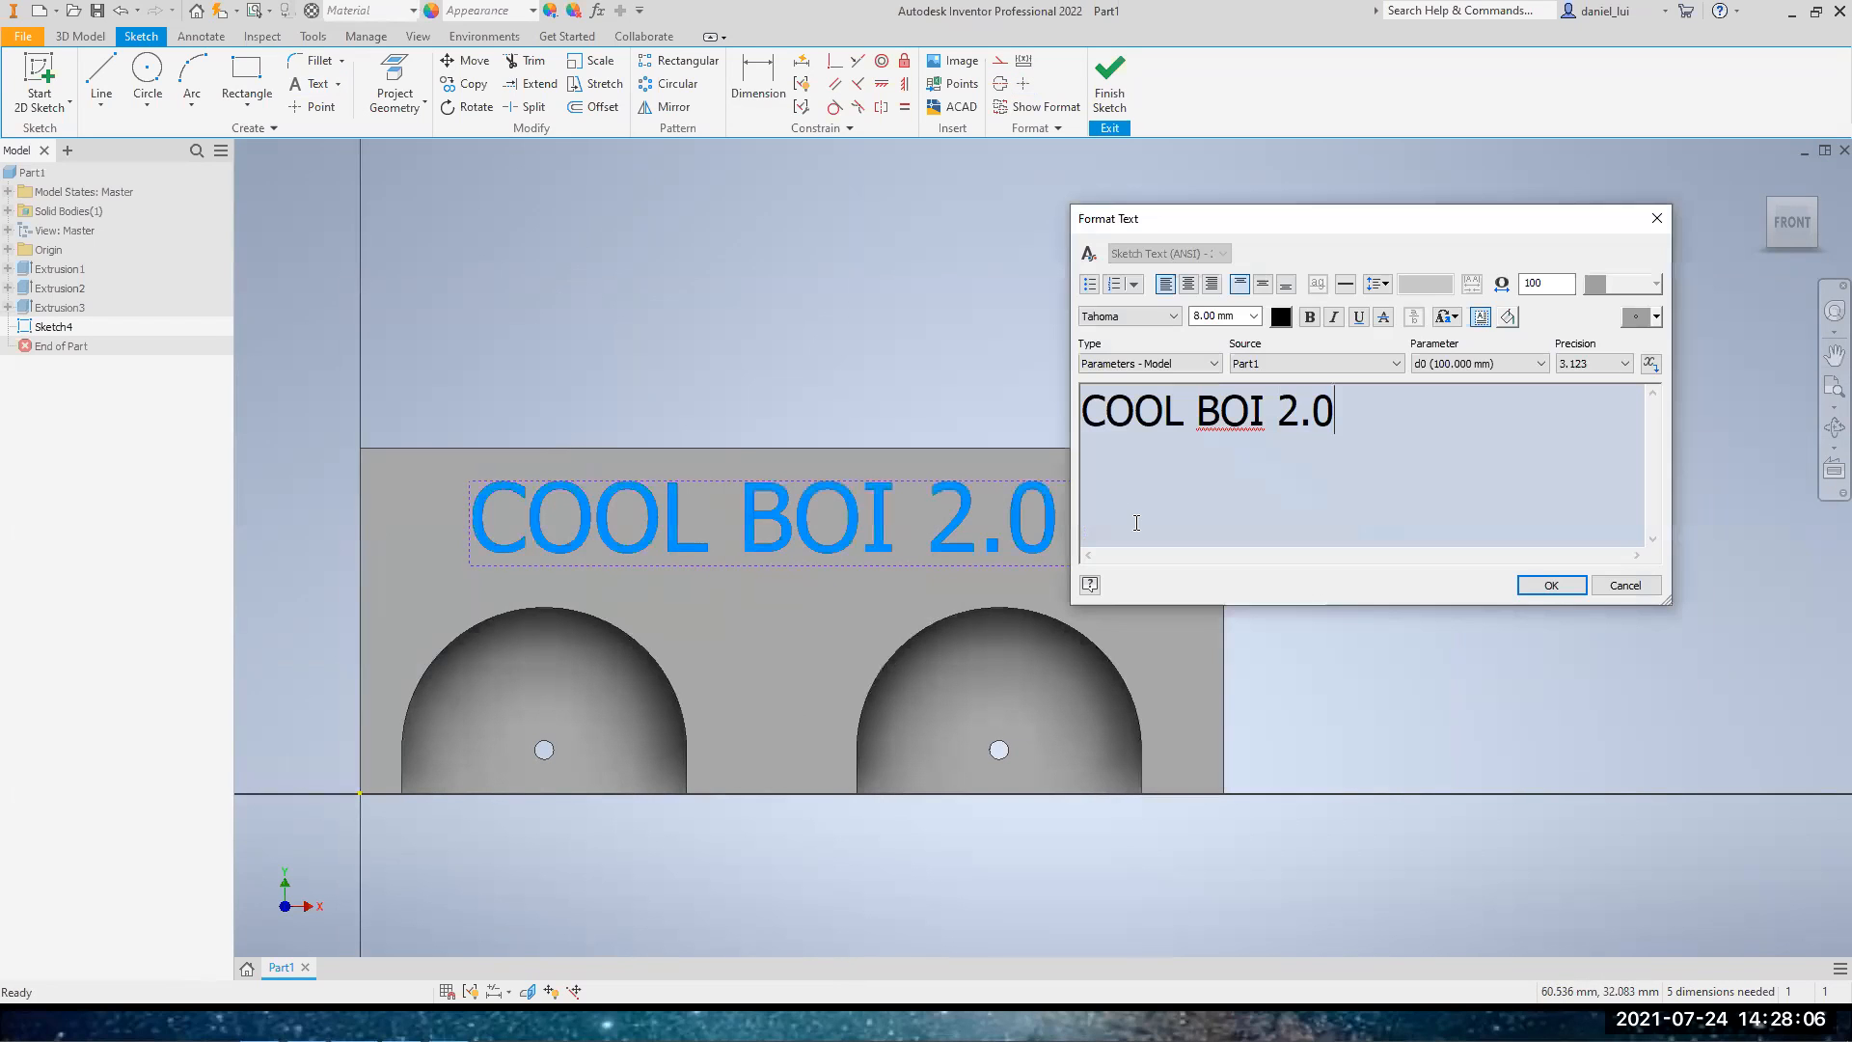
pyautogui.doubleClick(1549, 283)
pyautogui.write('80')
pyautogui.click(1553, 584)
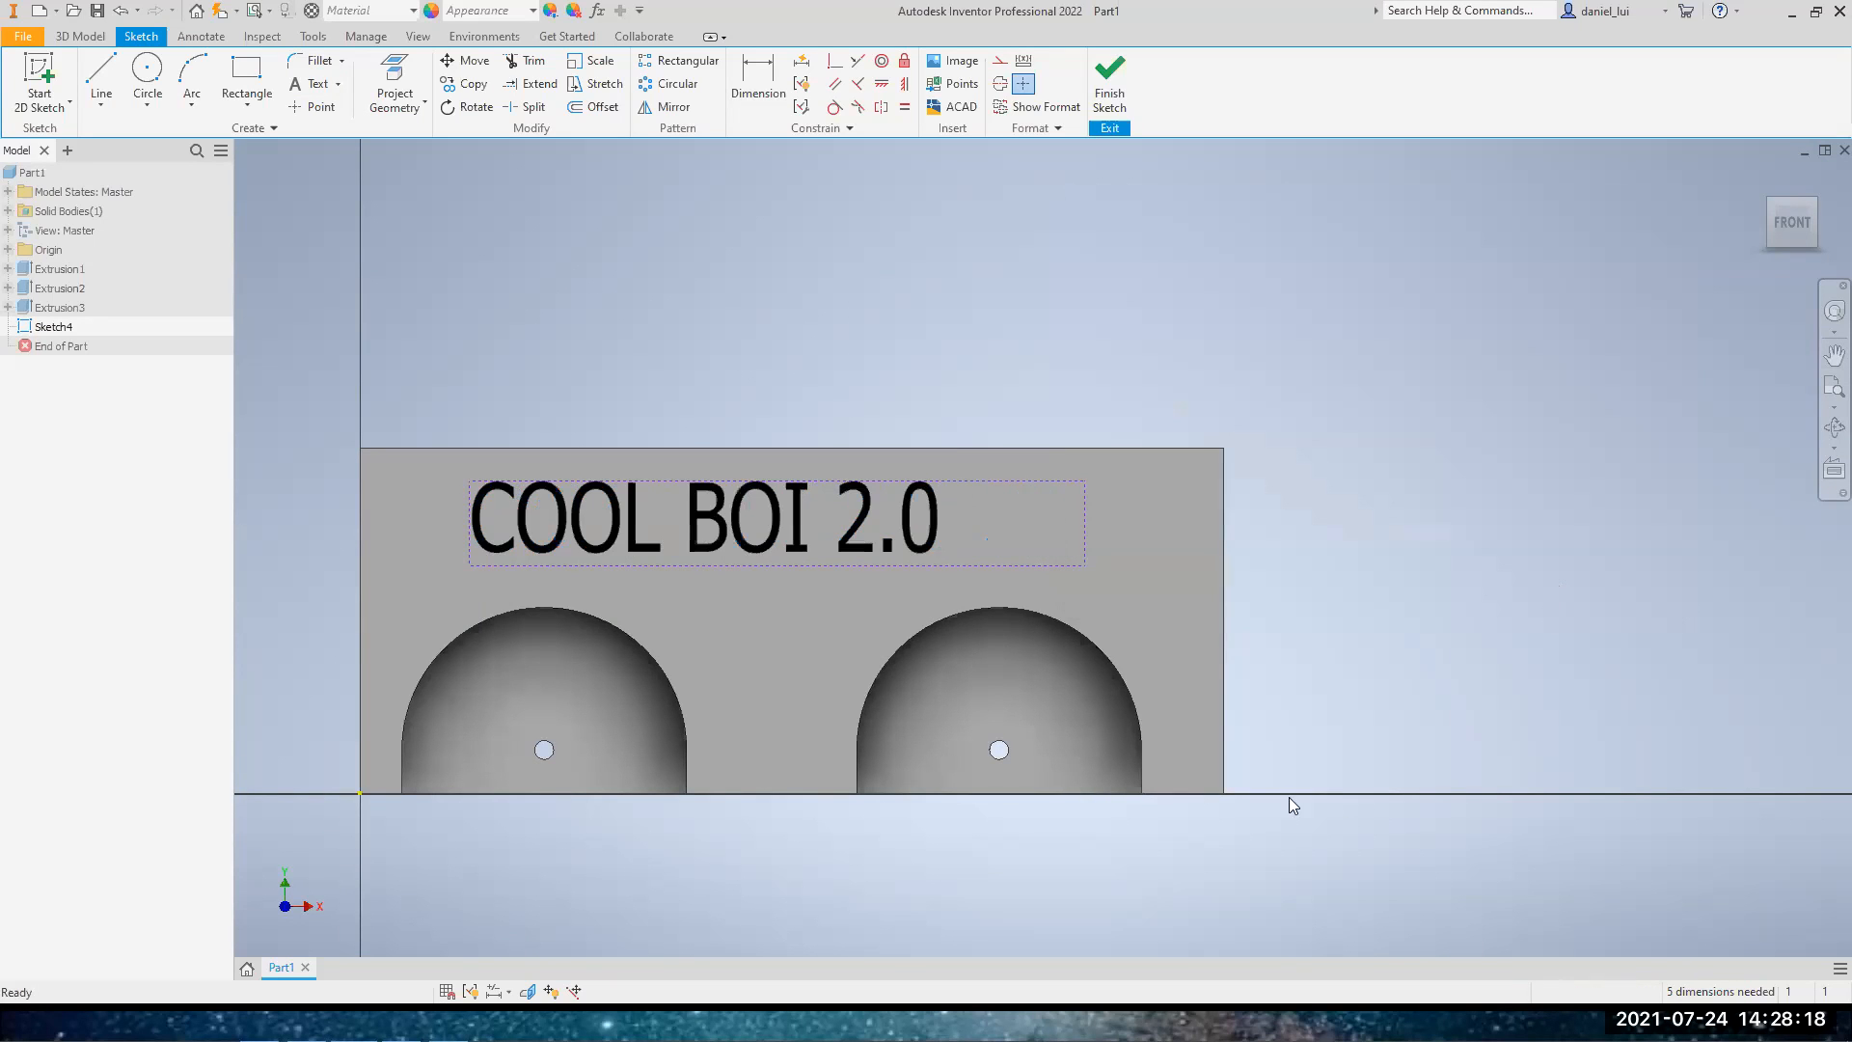
# Set the text's stretch to 120 and widen its text box so the words fit on one line
pyautogui.doubleClick(932, 526)
pyautogui.doubleClick(1539, 283)
pyautogui.write('120')
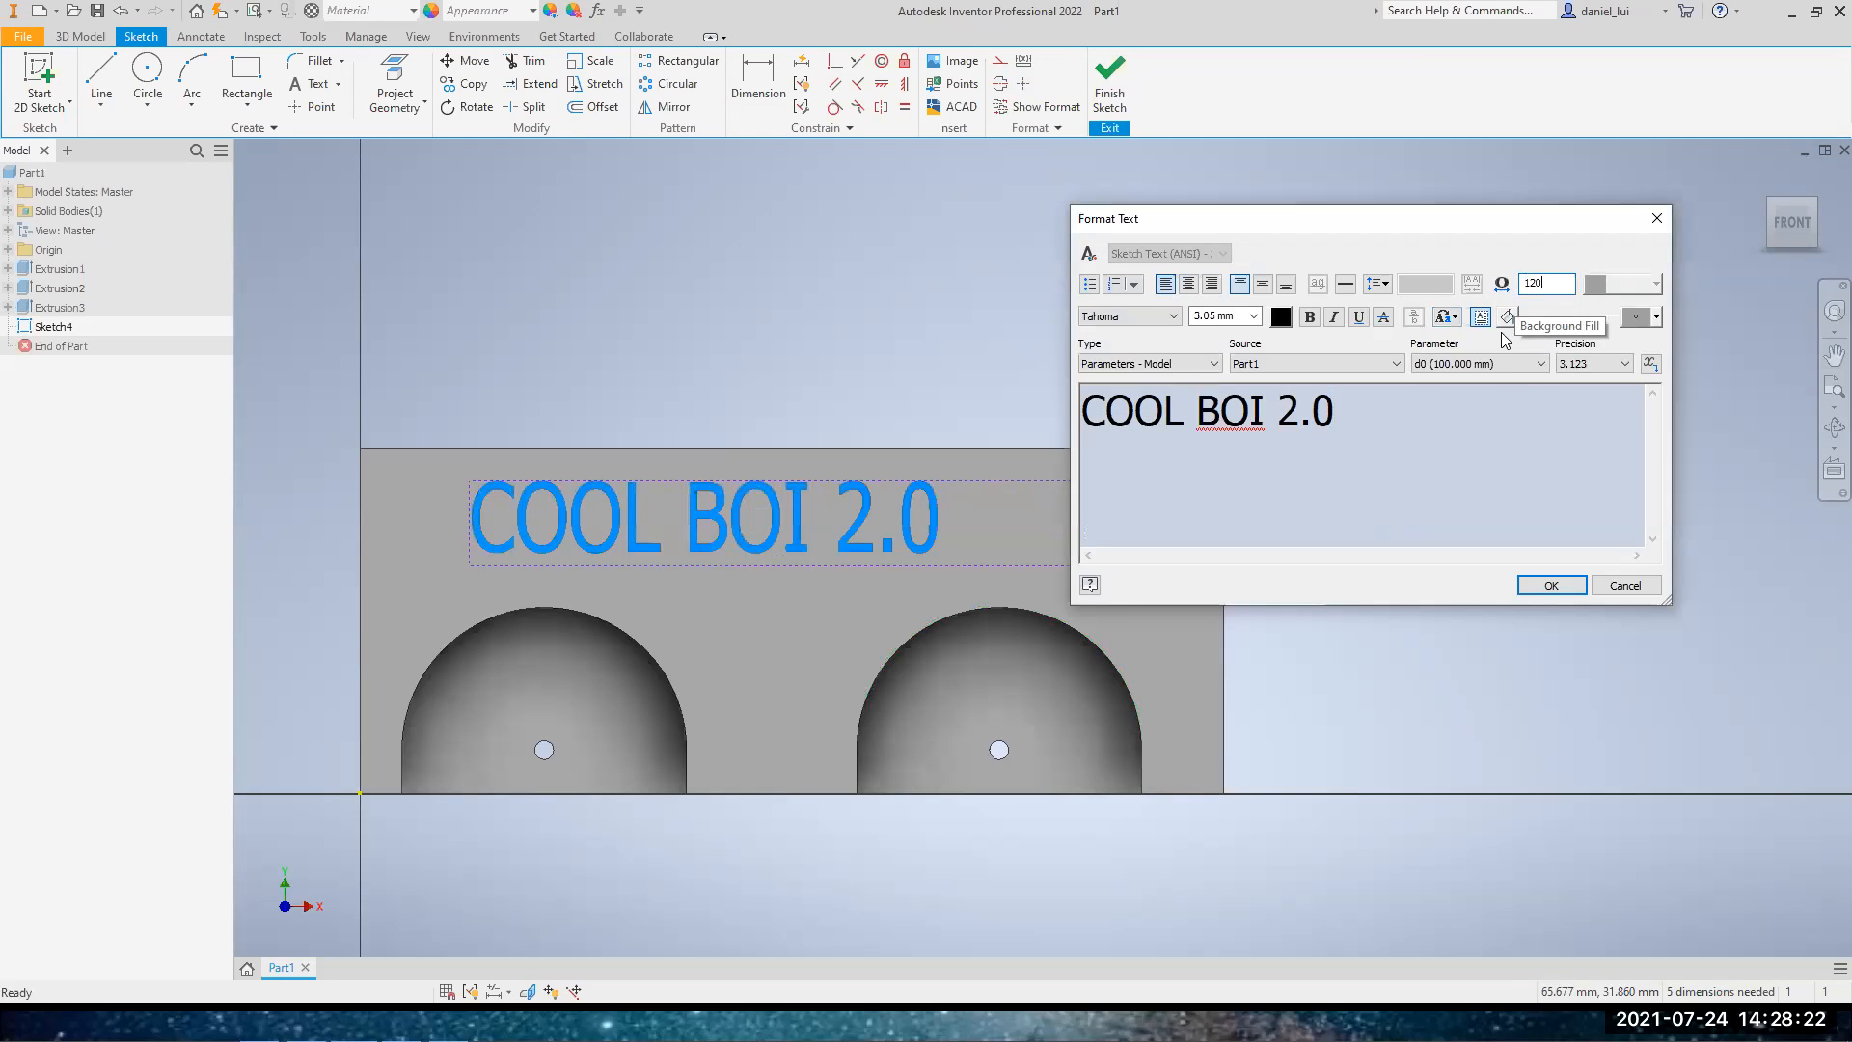
pyautogui.click(1555, 584)
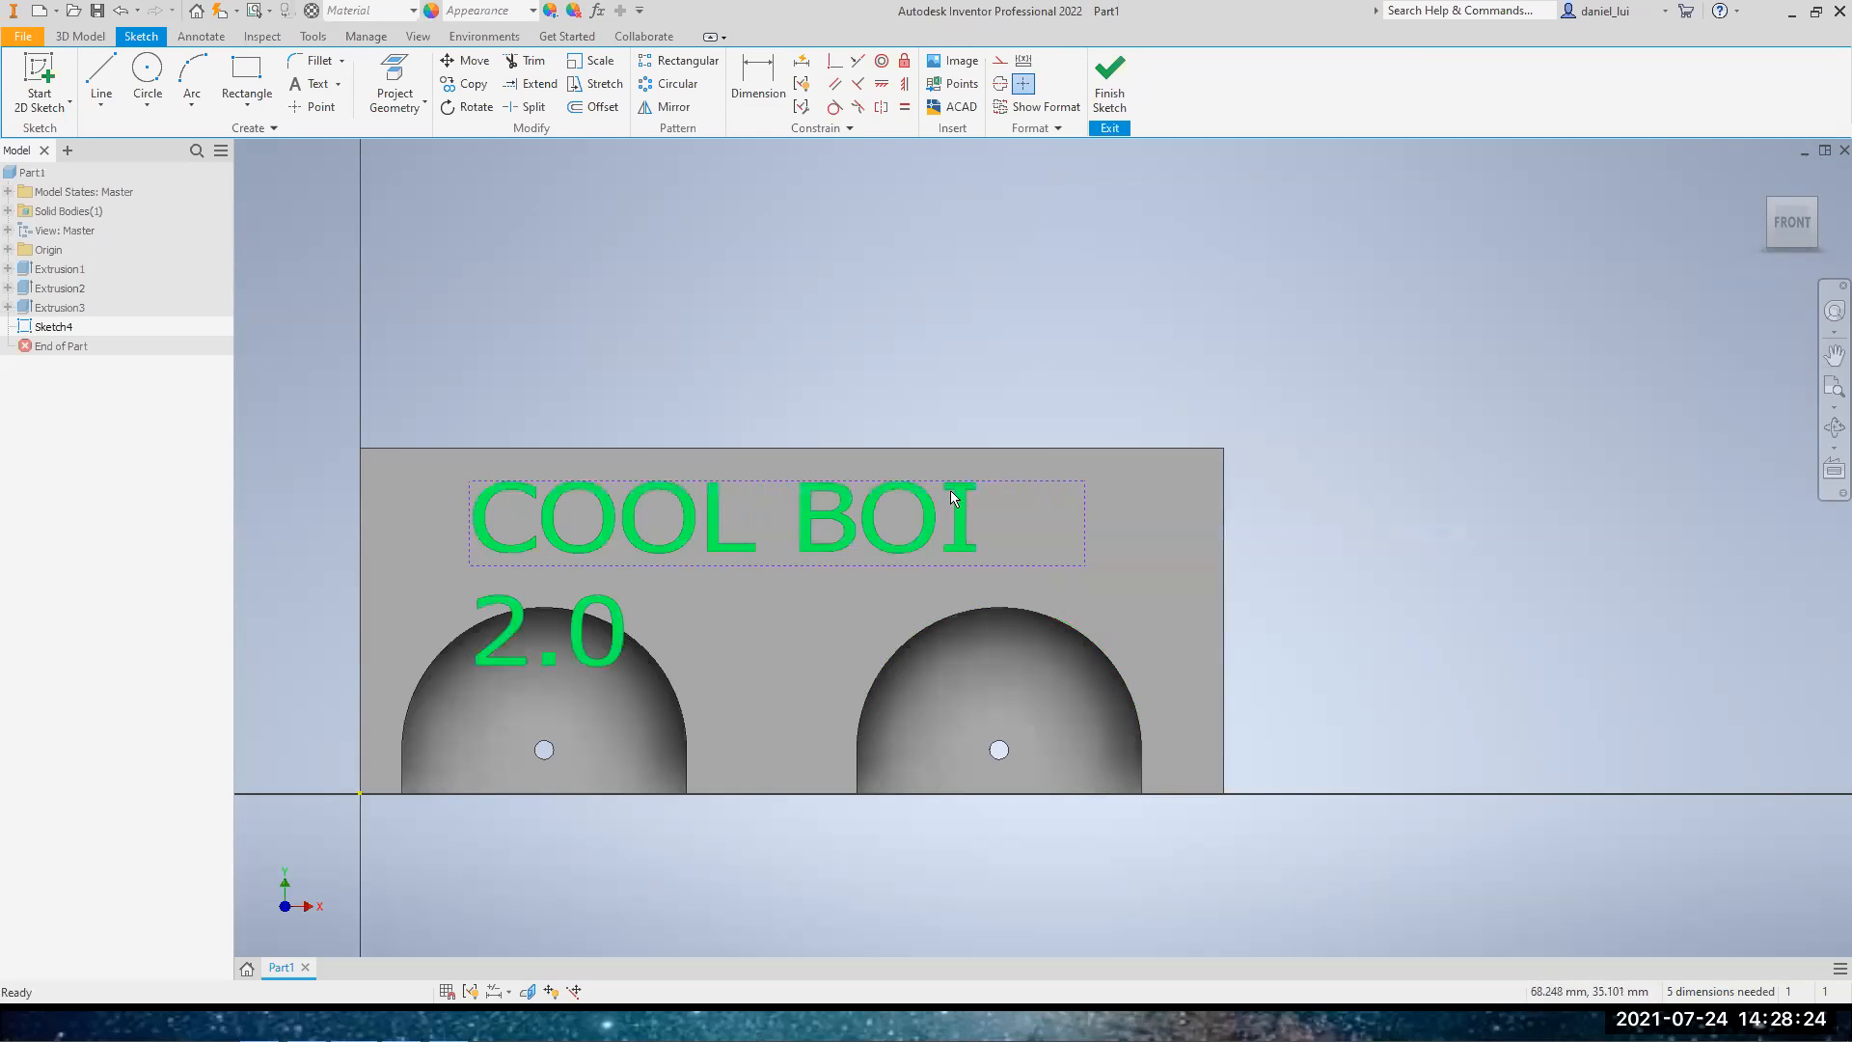
pyautogui.moveTo(1091, 511); pyautogui.dragTo(1195, 506)
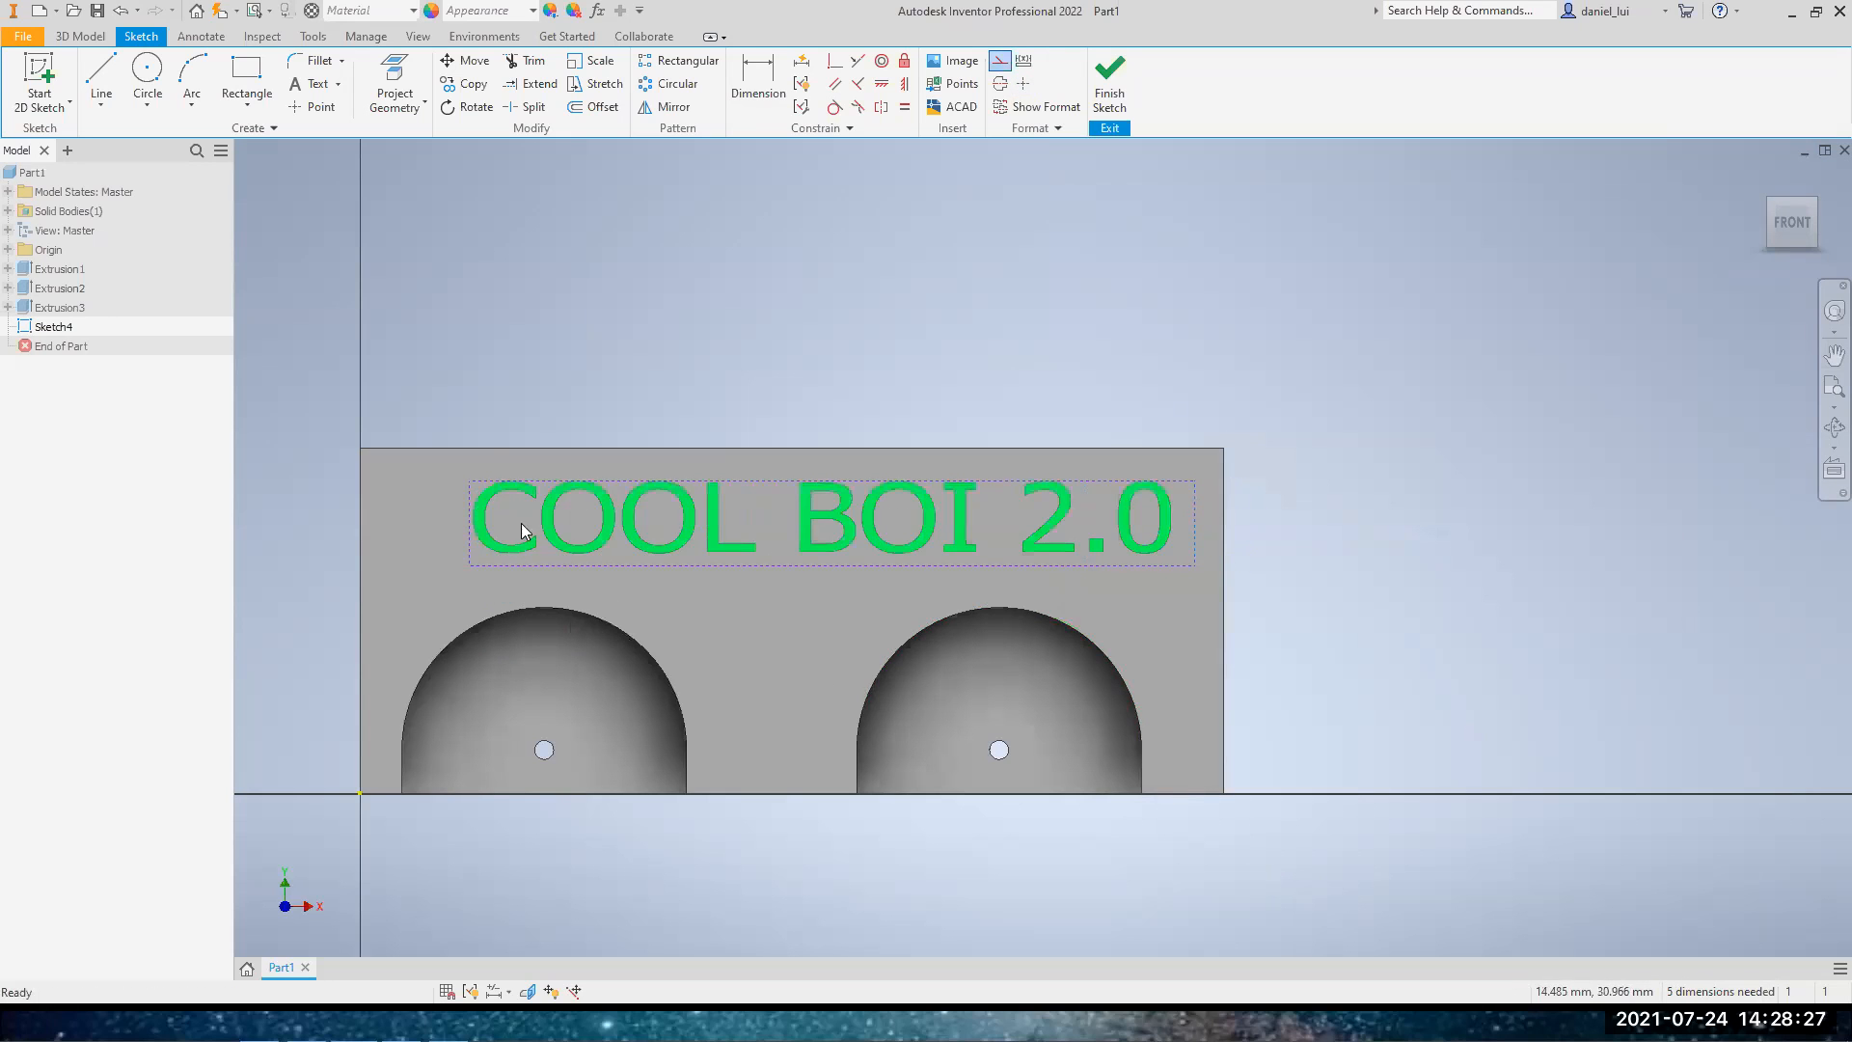
# Set the text's stretch to 100 and finish the sketch
pyautogui.doubleClick(975, 526)
pyautogui.doubleClick(1572, 285)
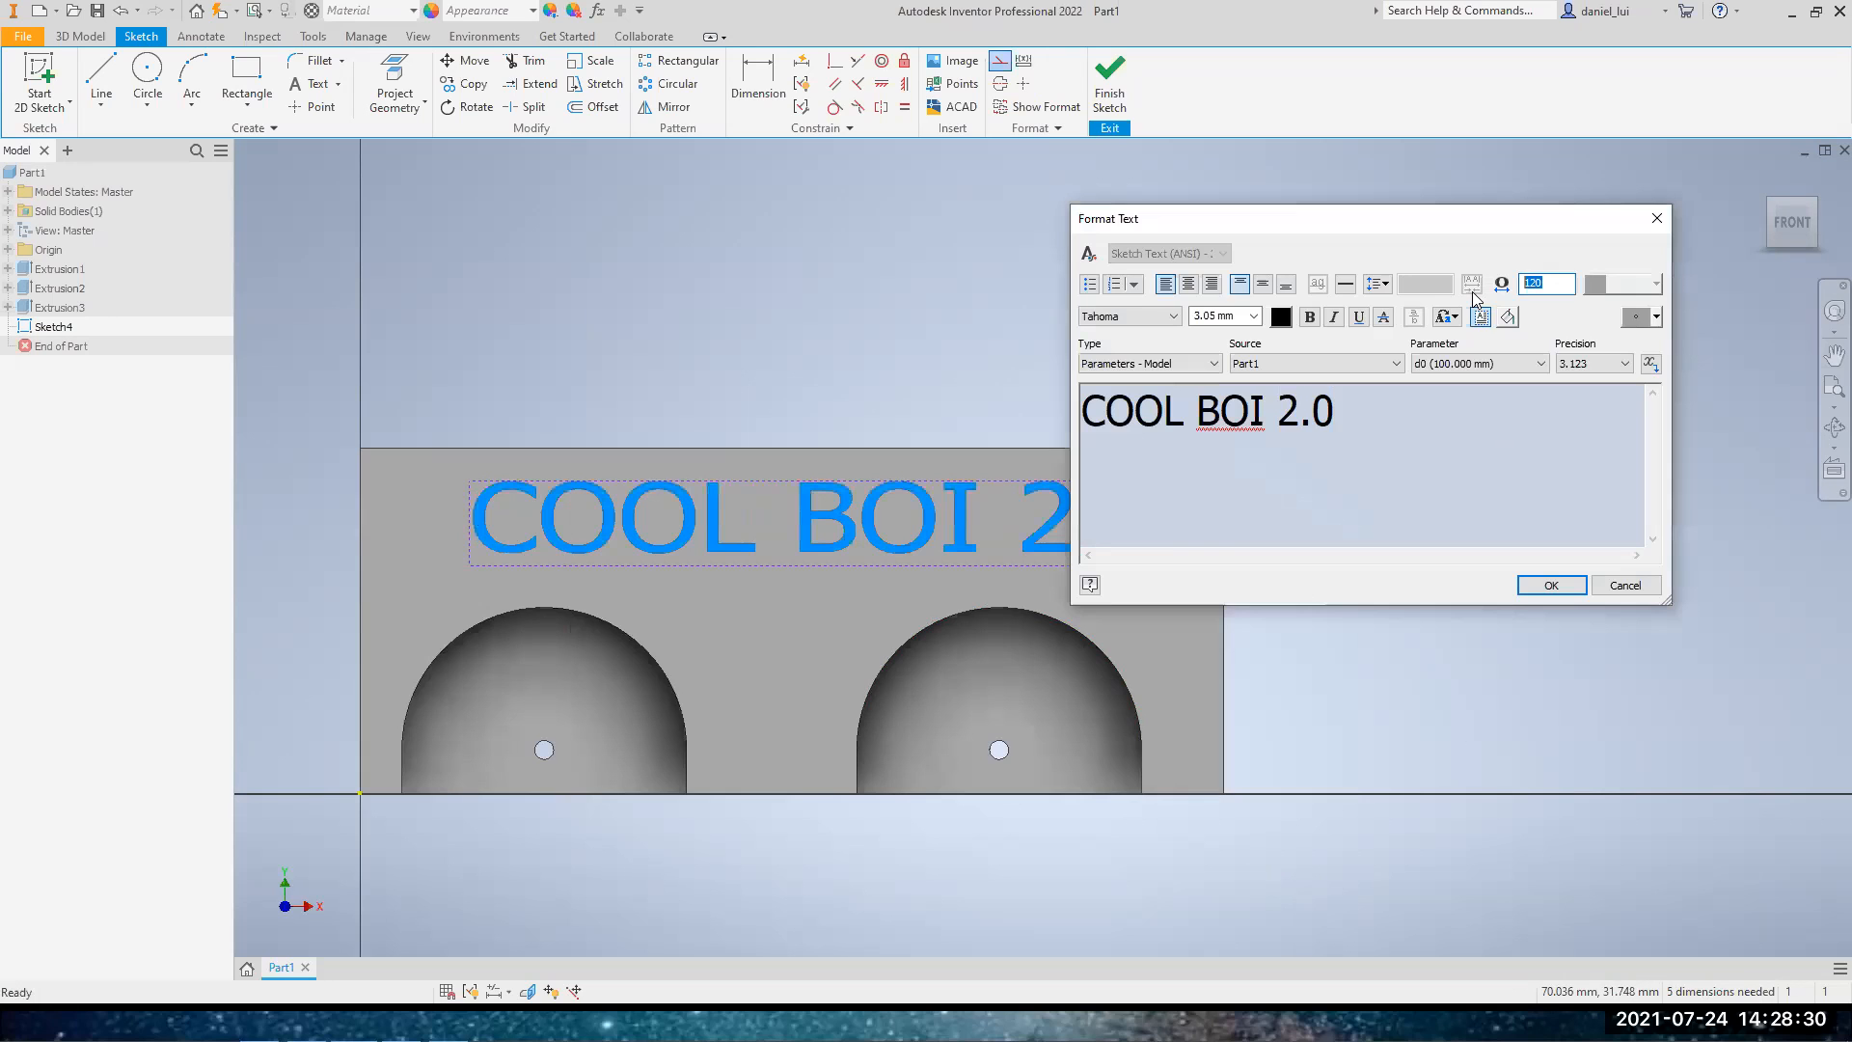
pyautogui.write('100')
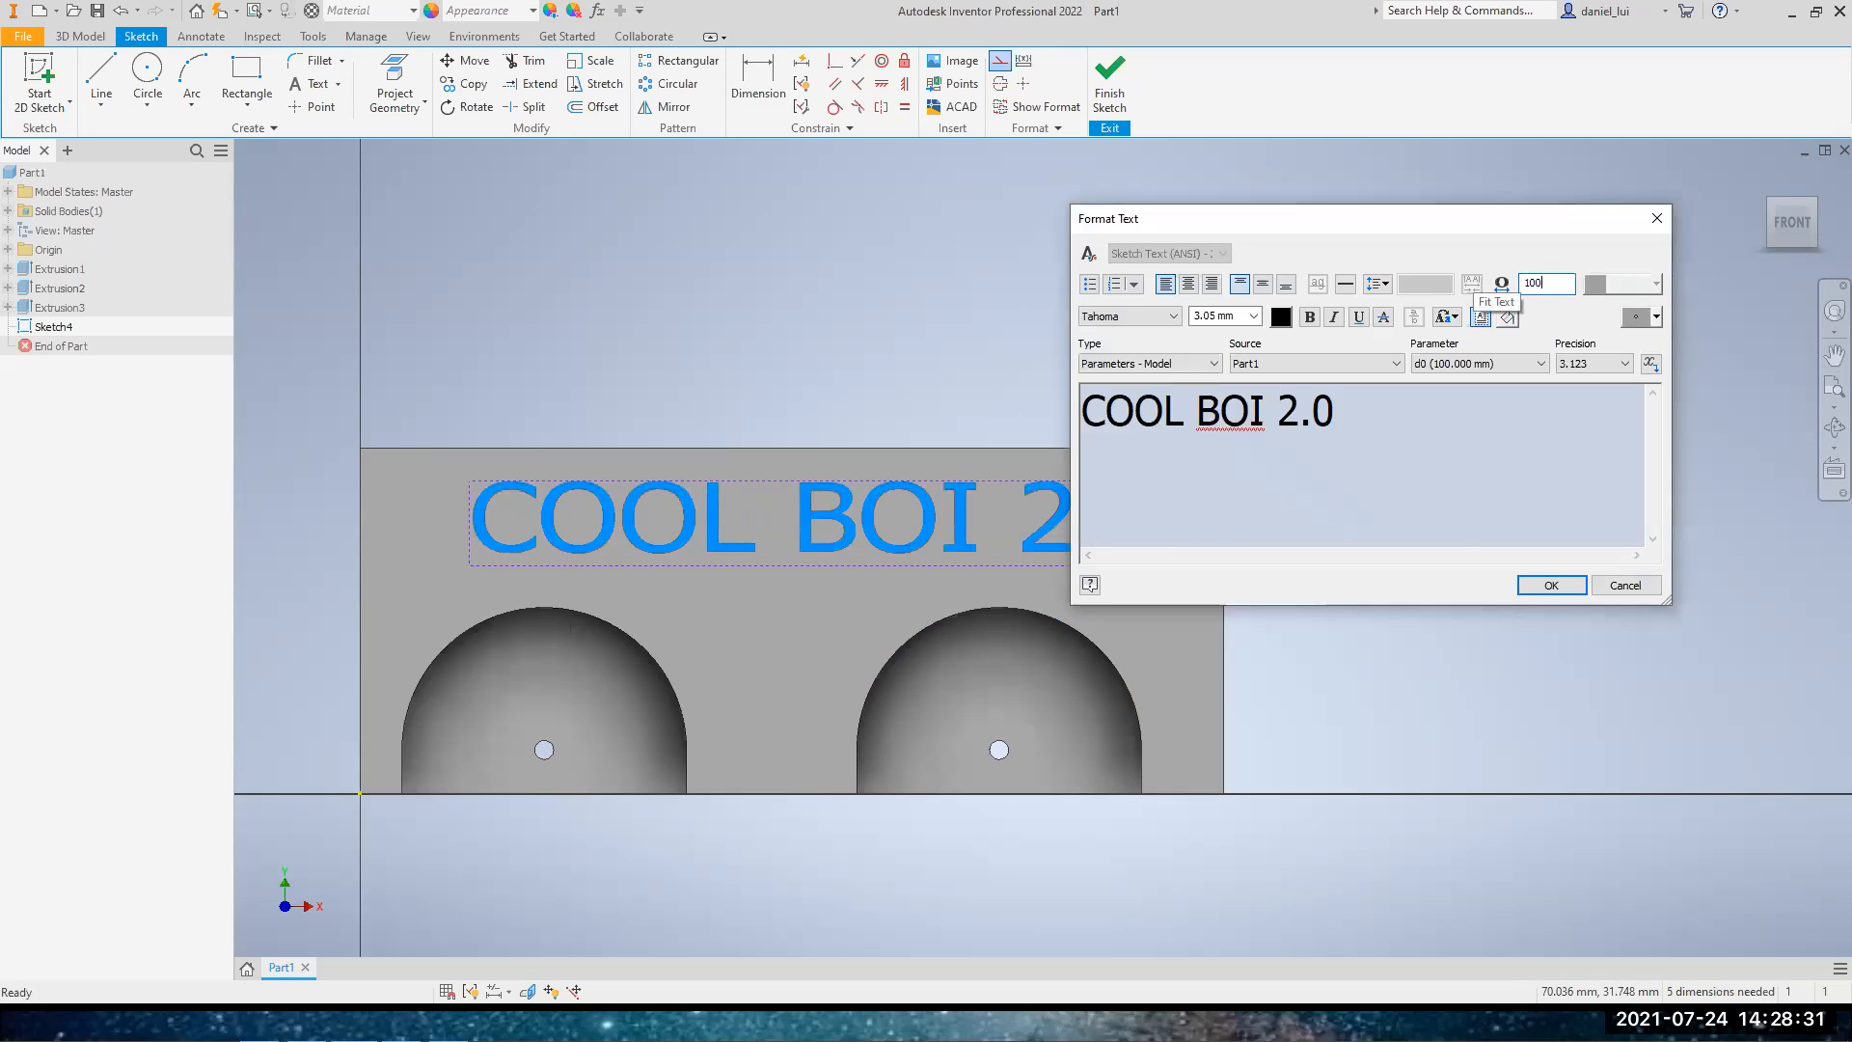
pyautogui.click(1546, 586)
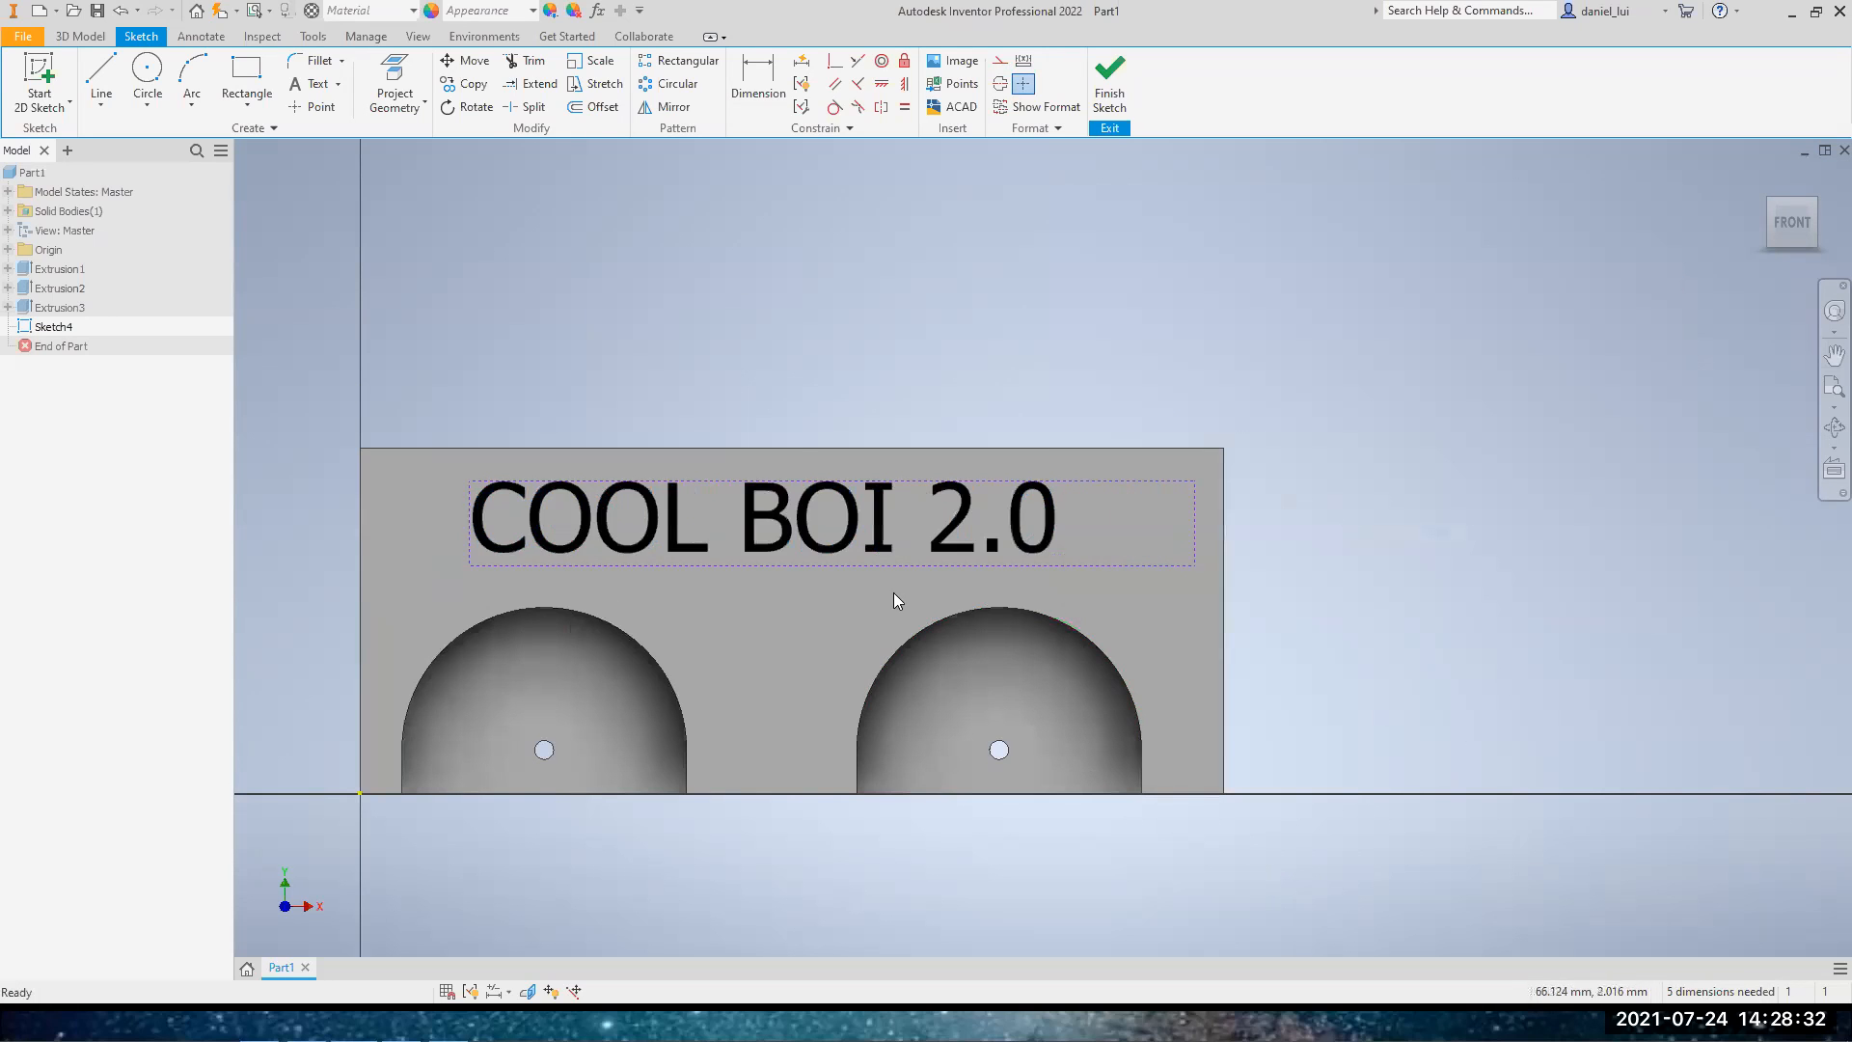
pyautogui.click(1109, 79)
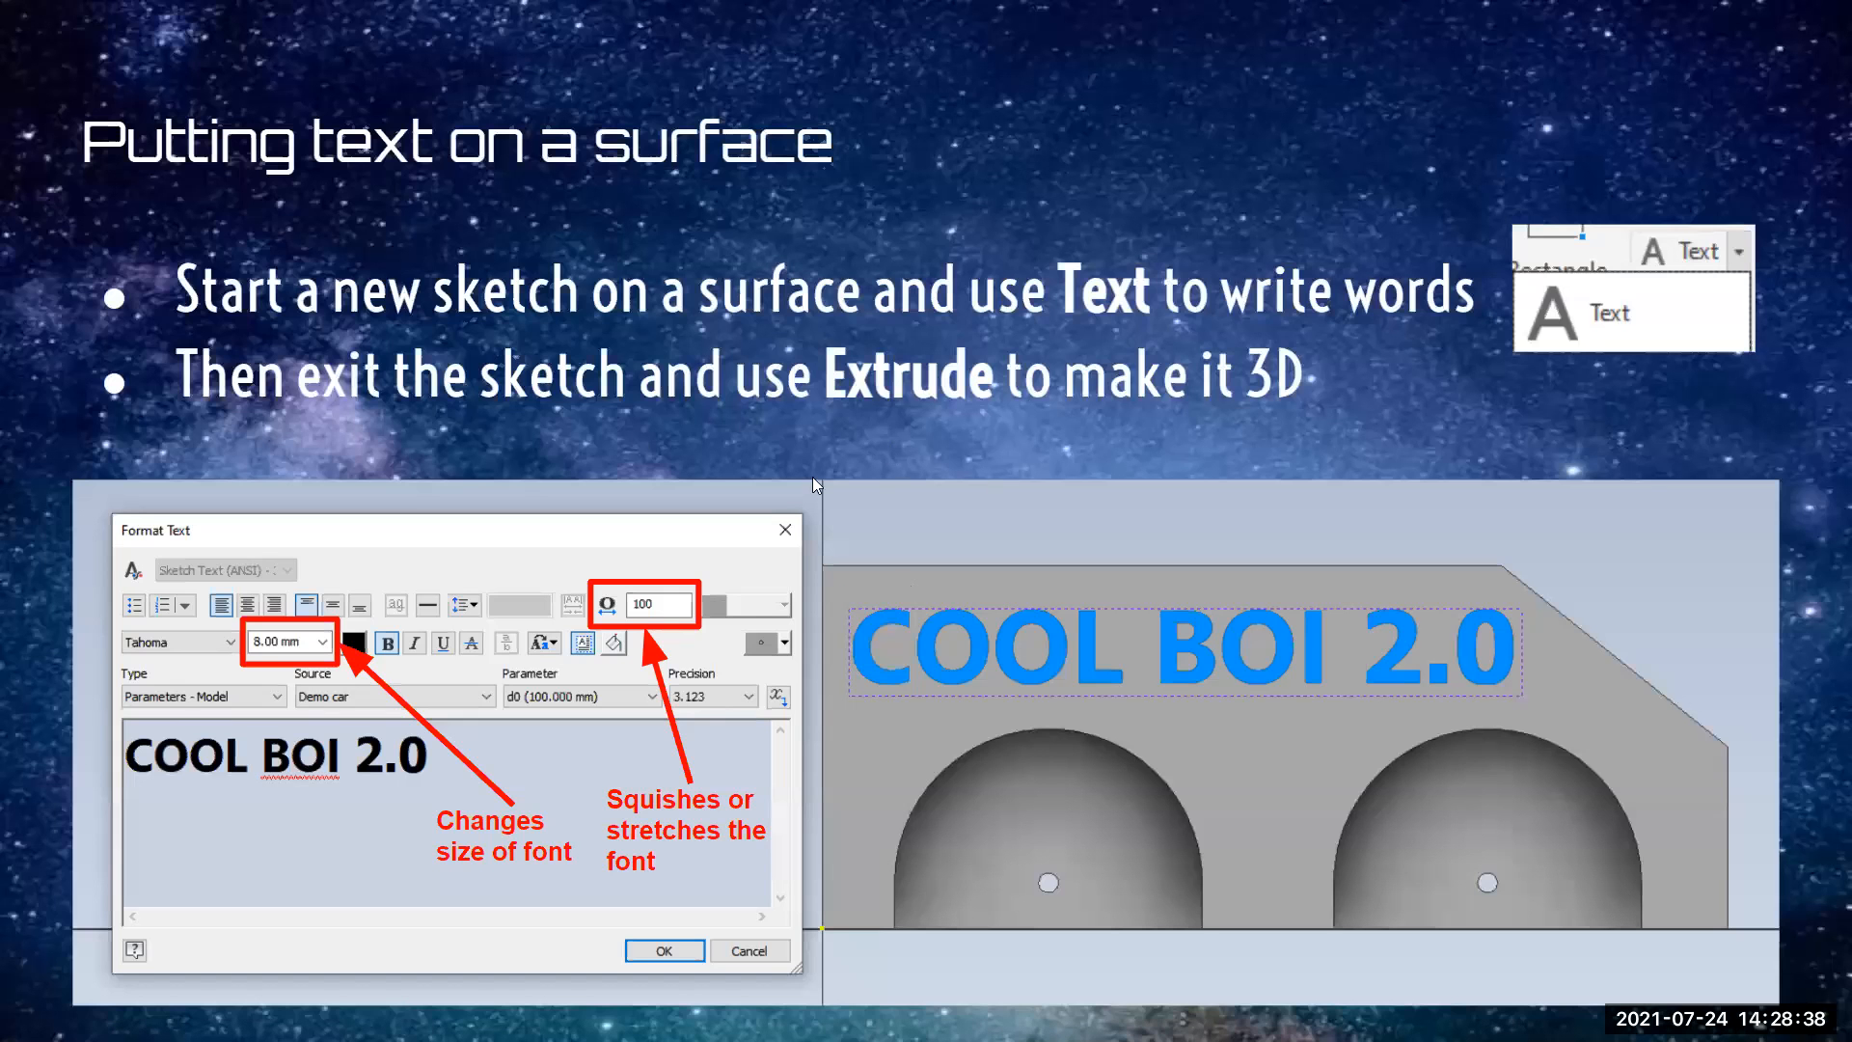
# Switch to Inventor and start an offset work plane about 17 mm above the block's top face
pyautogui.click(1148, 527)
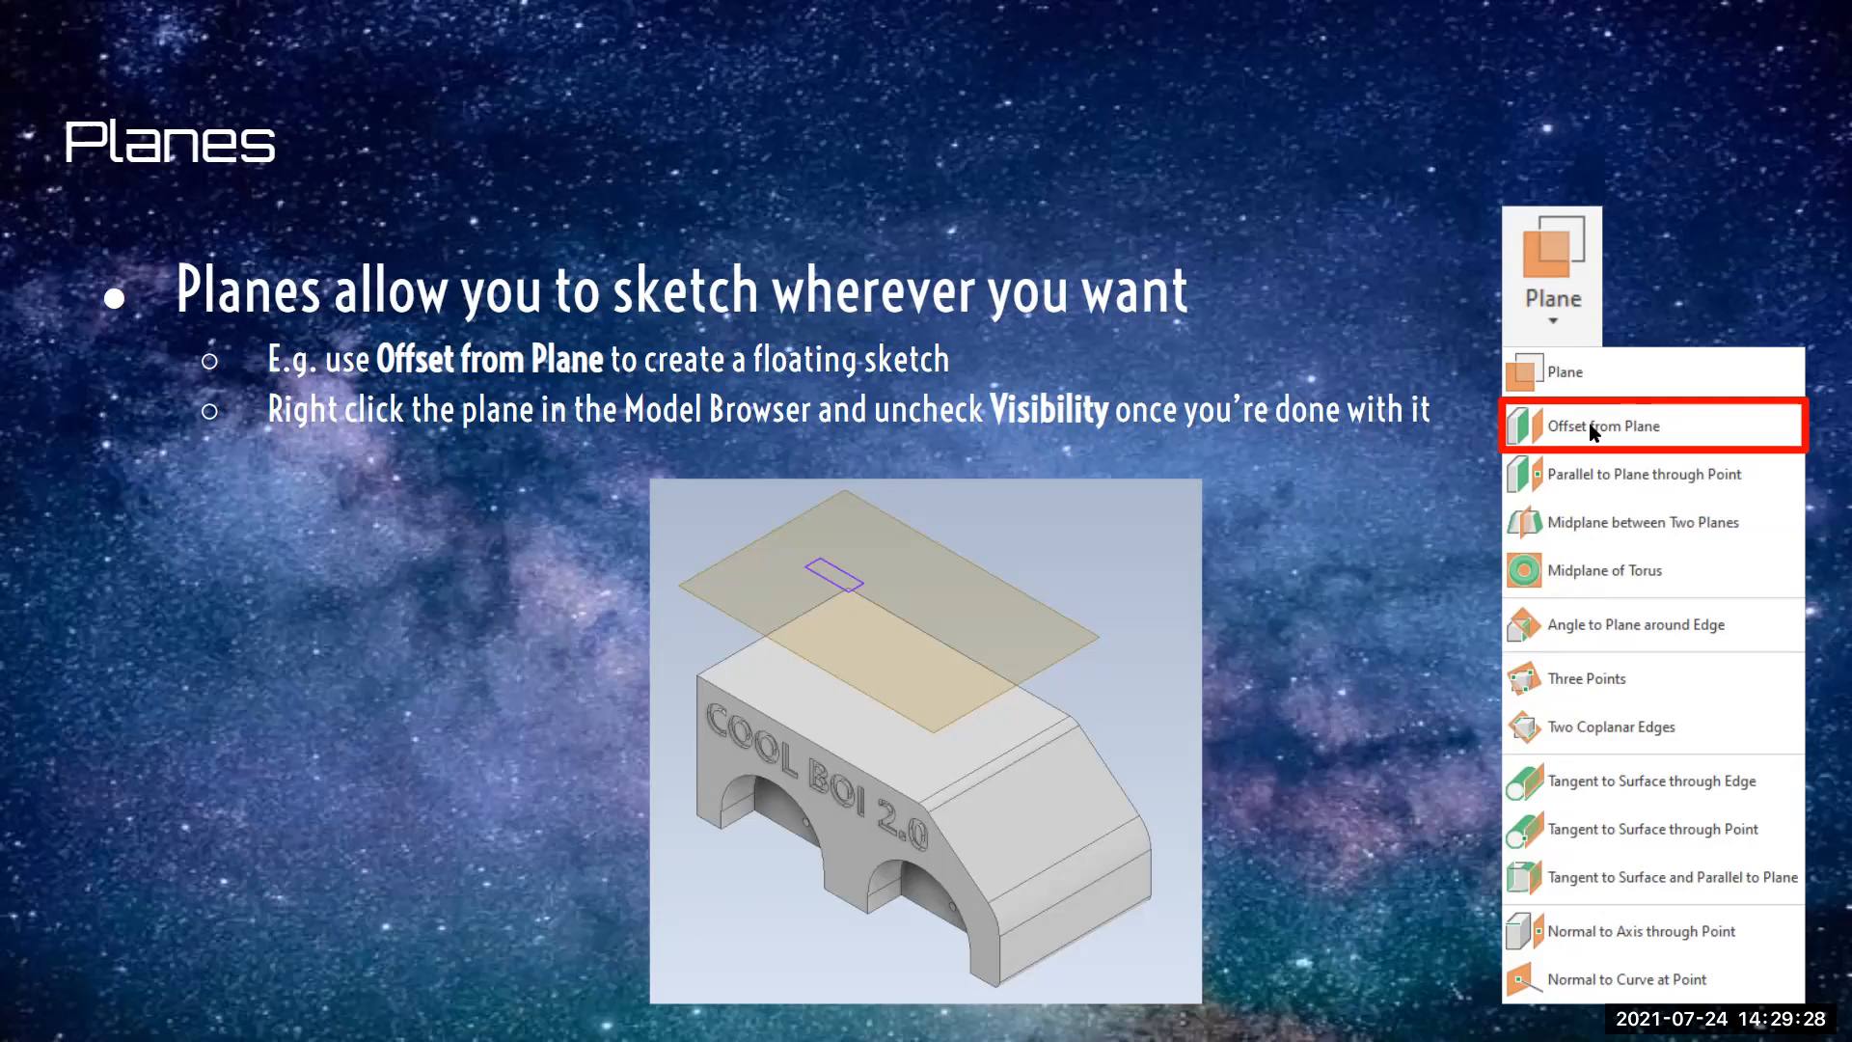
pyautogui.hotkey('alt', 'Tab')
pyautogui.moveTo(726, 285); pyautogui.dragTo(650, 346, button='middle')
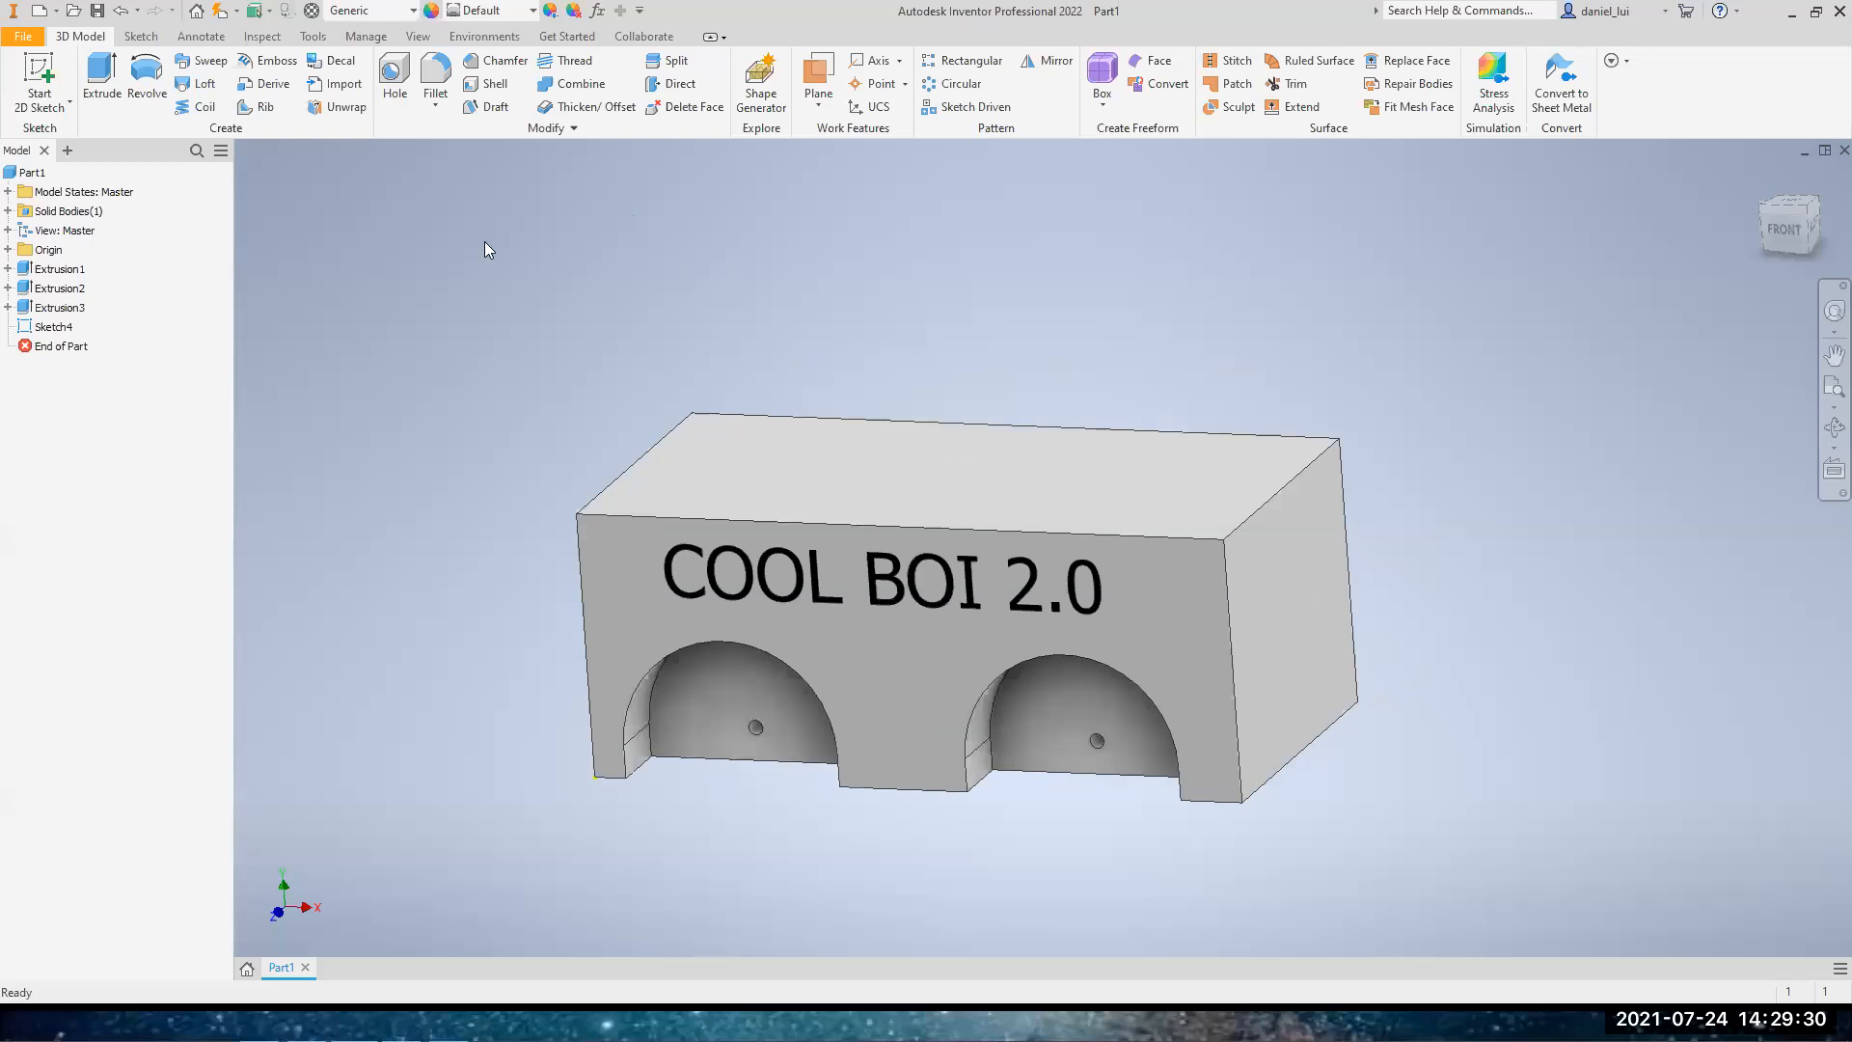
pyautogui.click(822, 108)
pyautogui.click(672, 183)
pyautogui.click(802, 465)
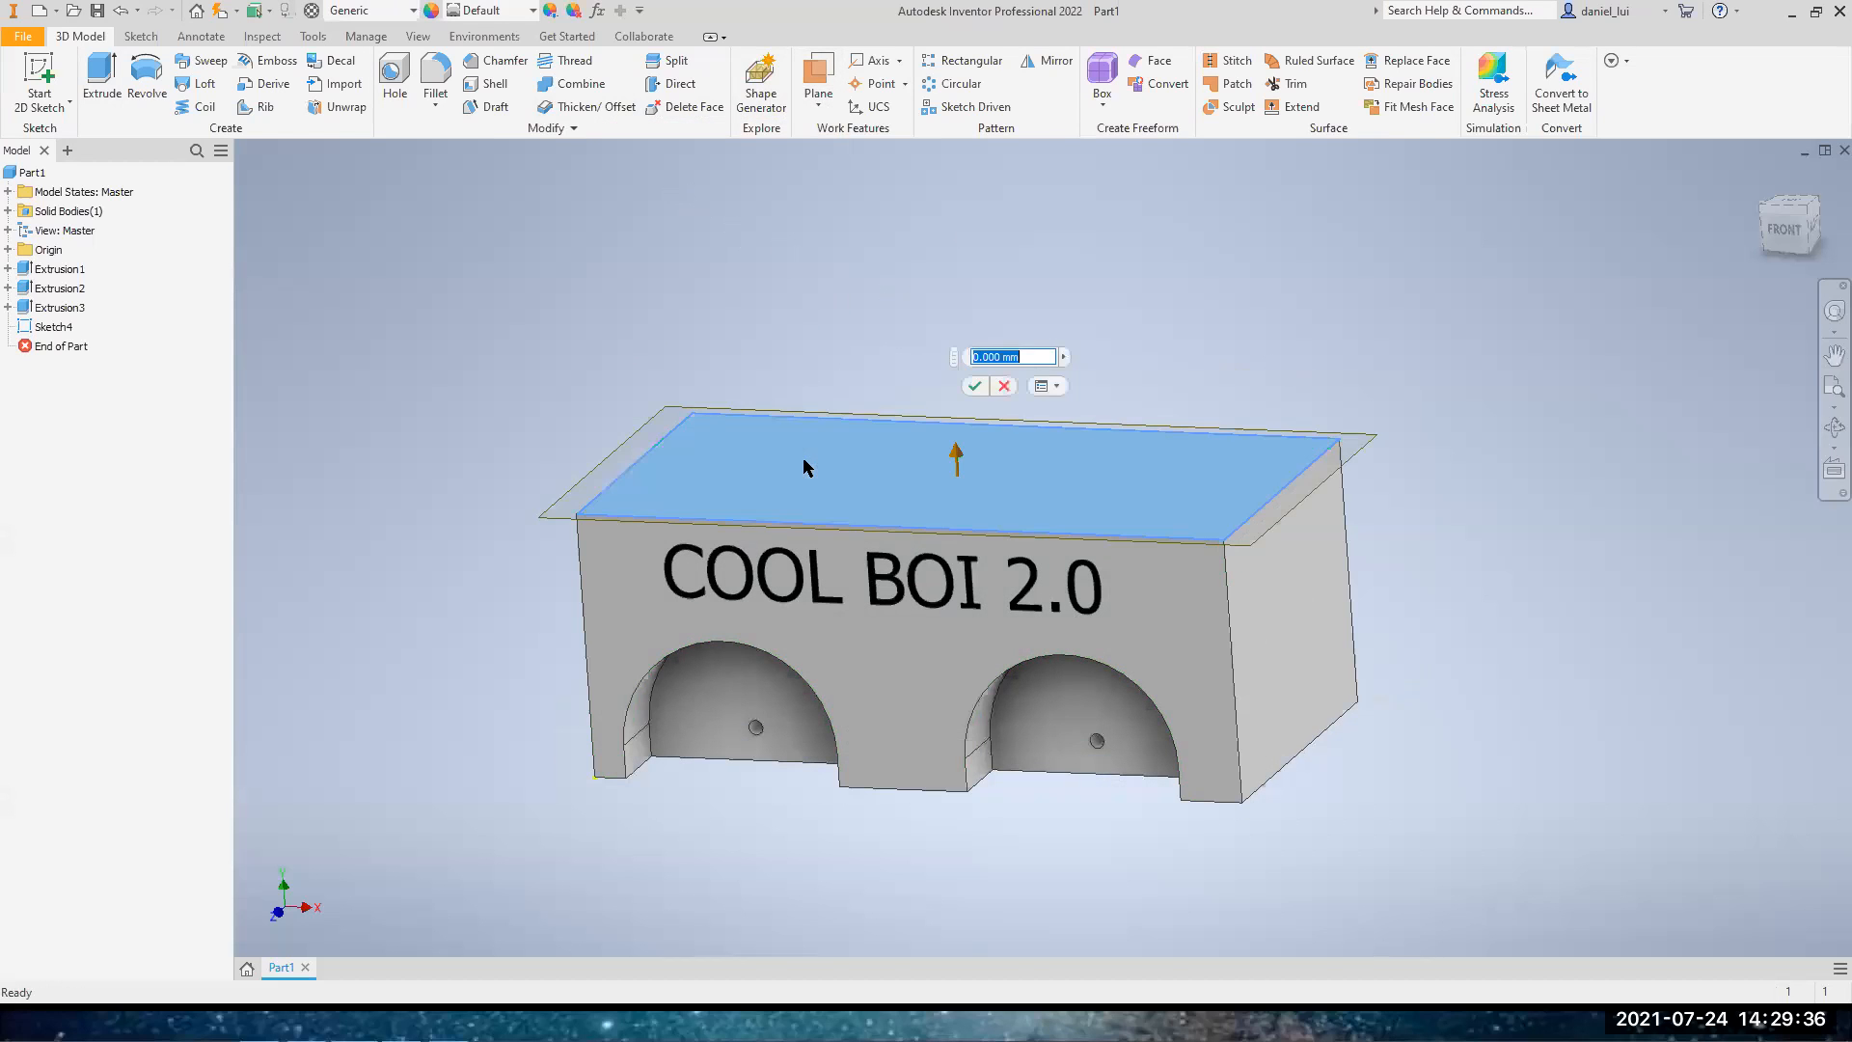
pyautogui.moveTo(958, 442); pyautogui.dragTo(951, 339)
pyautogui.click(1030, 269)
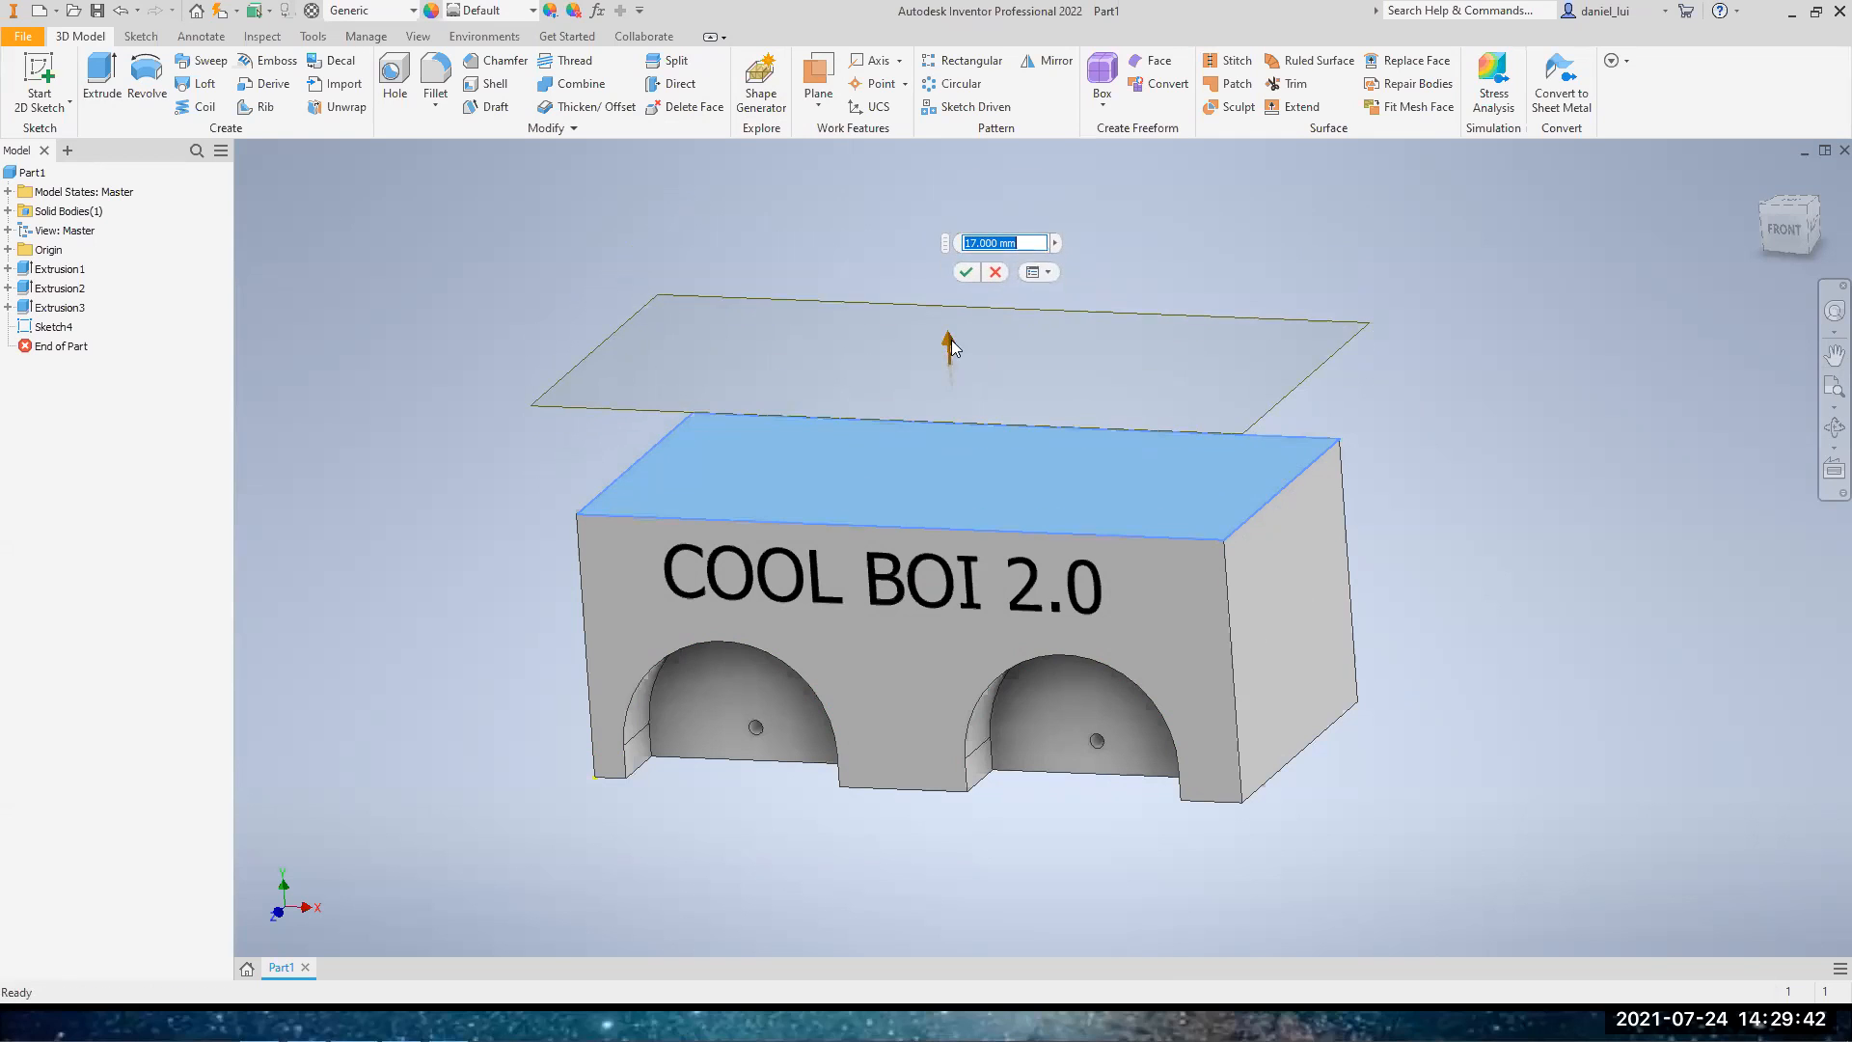
# Set the new work plane's offset from the top face to 25 mm and create it
pyautogui.moveTo(1779, 227); pyautogui.dragTo(1815, 195)
pyautogui.click(1003, 243)
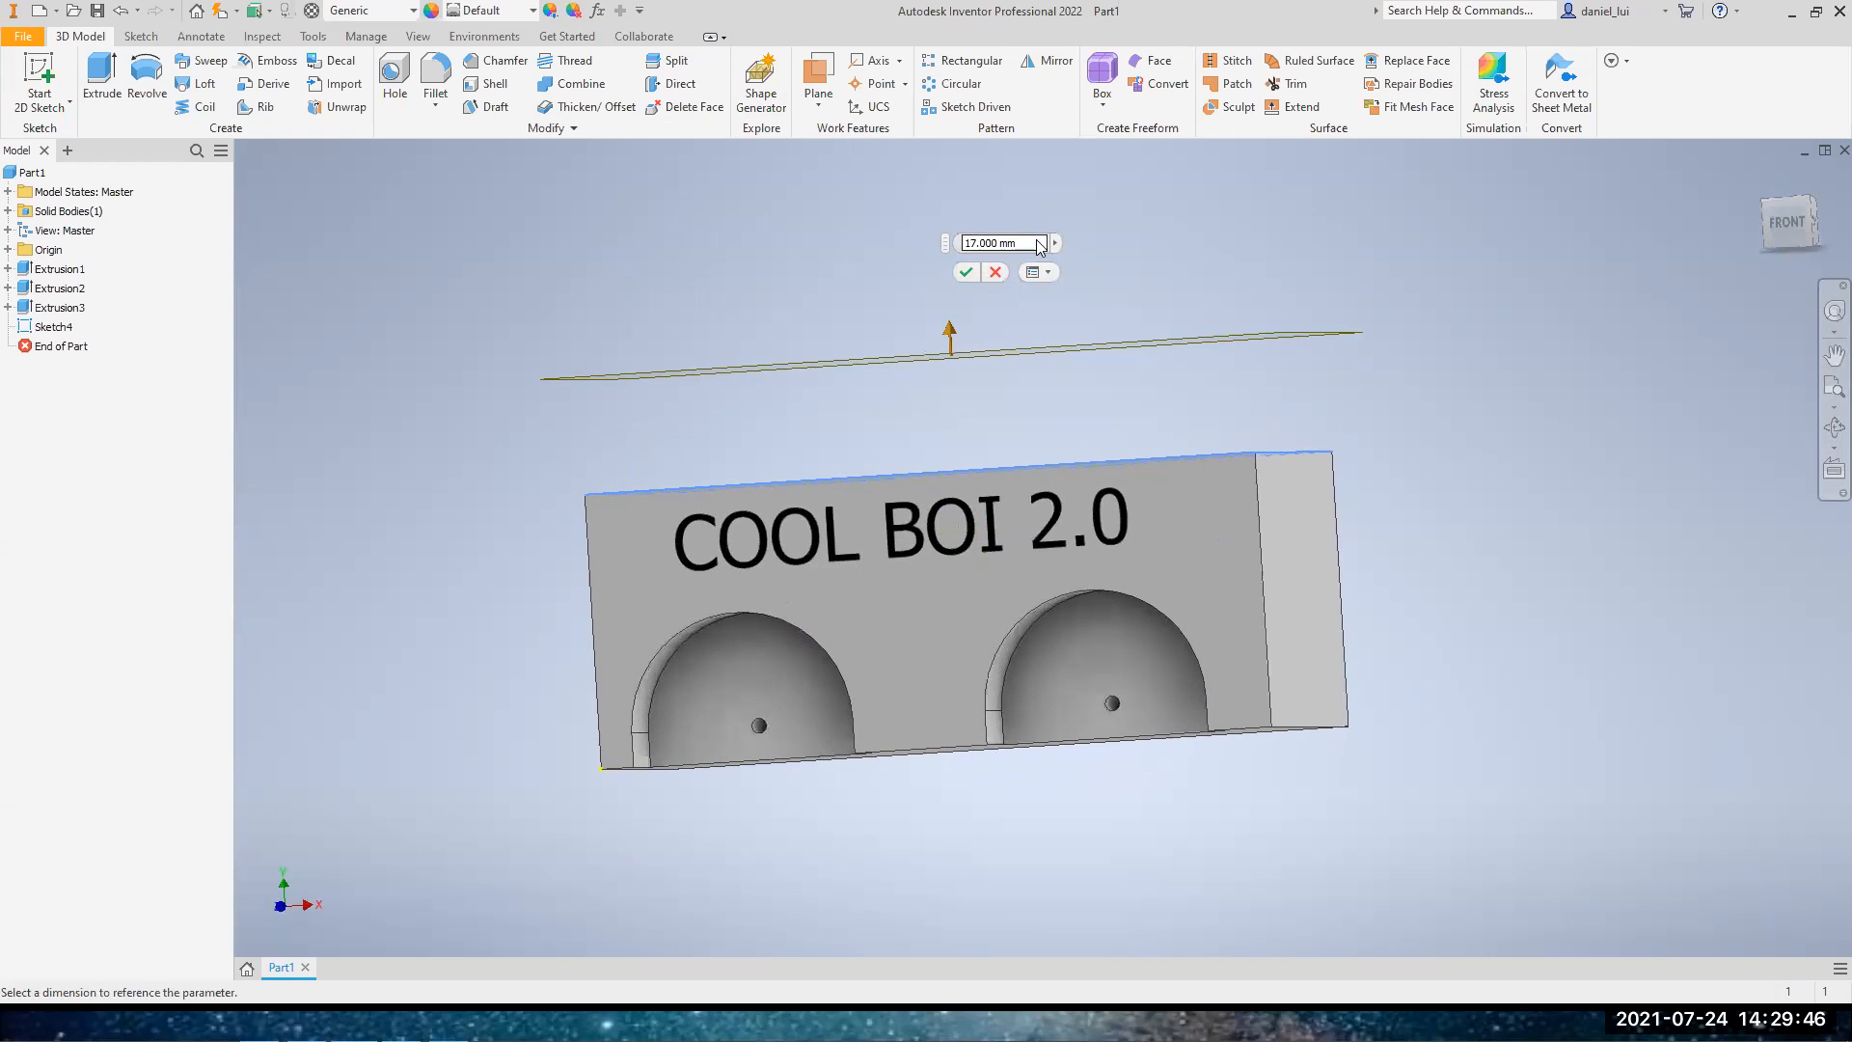
pyautogui.write('25')
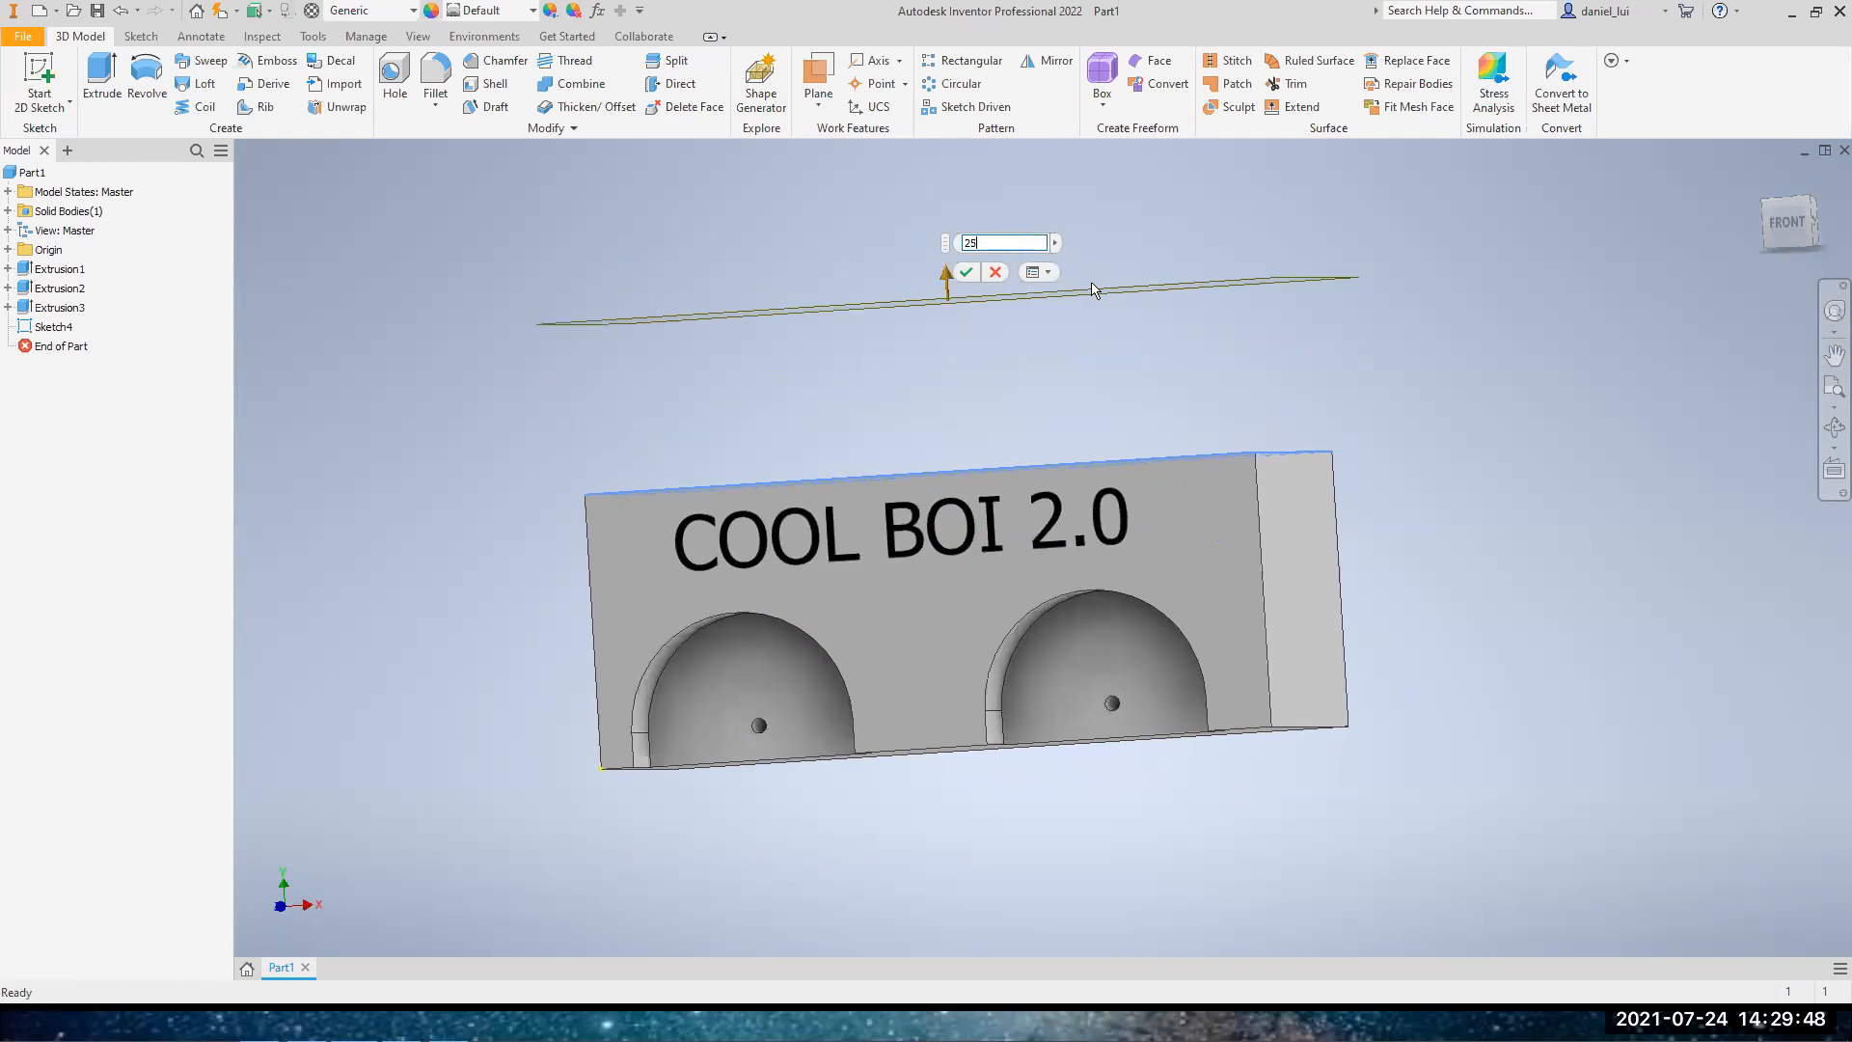
pyautogui.click(967, 273)
pyautogui.moveTo(1795, 222)
pyautogui.mouseDown()
pyautogui.moveTo(1783, 355)
pyautogui.moveTo(1792, 237)
pyautogui.moveTo(1777, 227)
pyautogui.moveTo(1746, 363)
pyautogui.moveTo(1762, 278)
pyautogui.moveTo(1764, 299)
pyautogui.mouseUp()
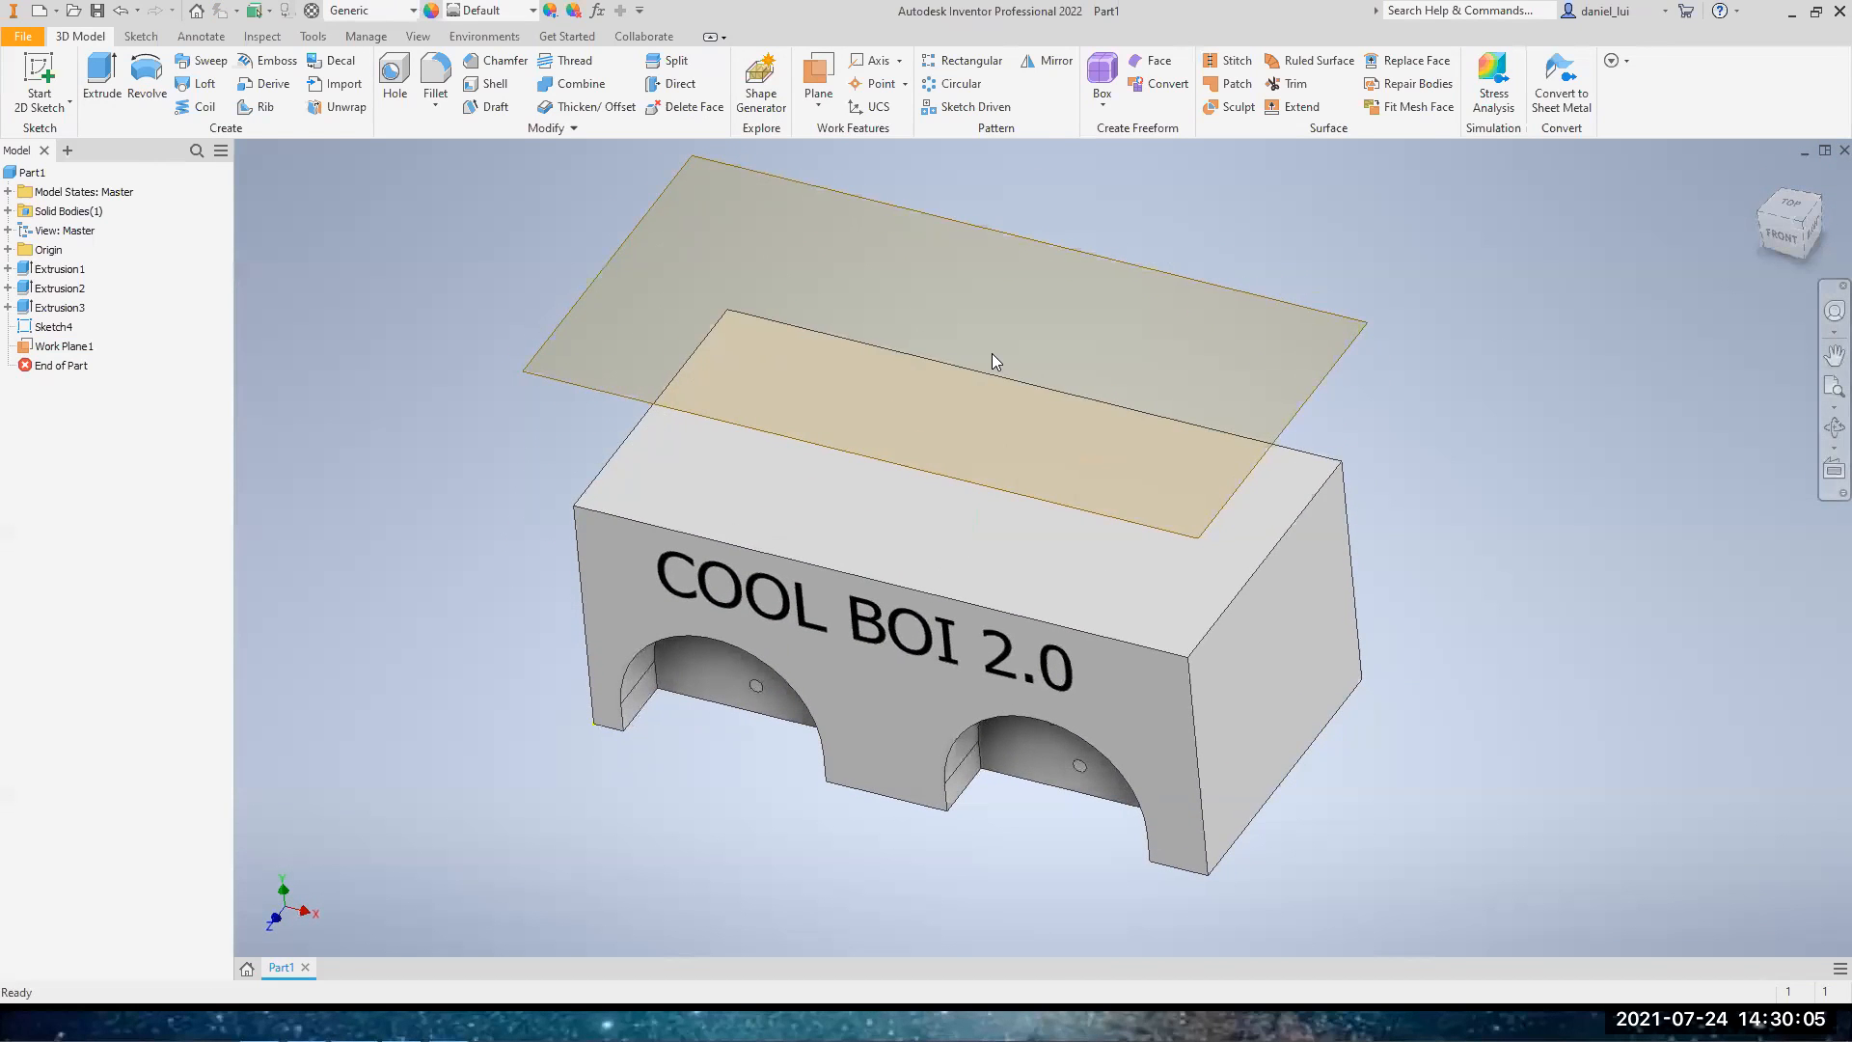
# Start a sketch on the offset work plane, draw a small two-point rectangle there, and finish the sketch
pyautogui.click(53, 351)
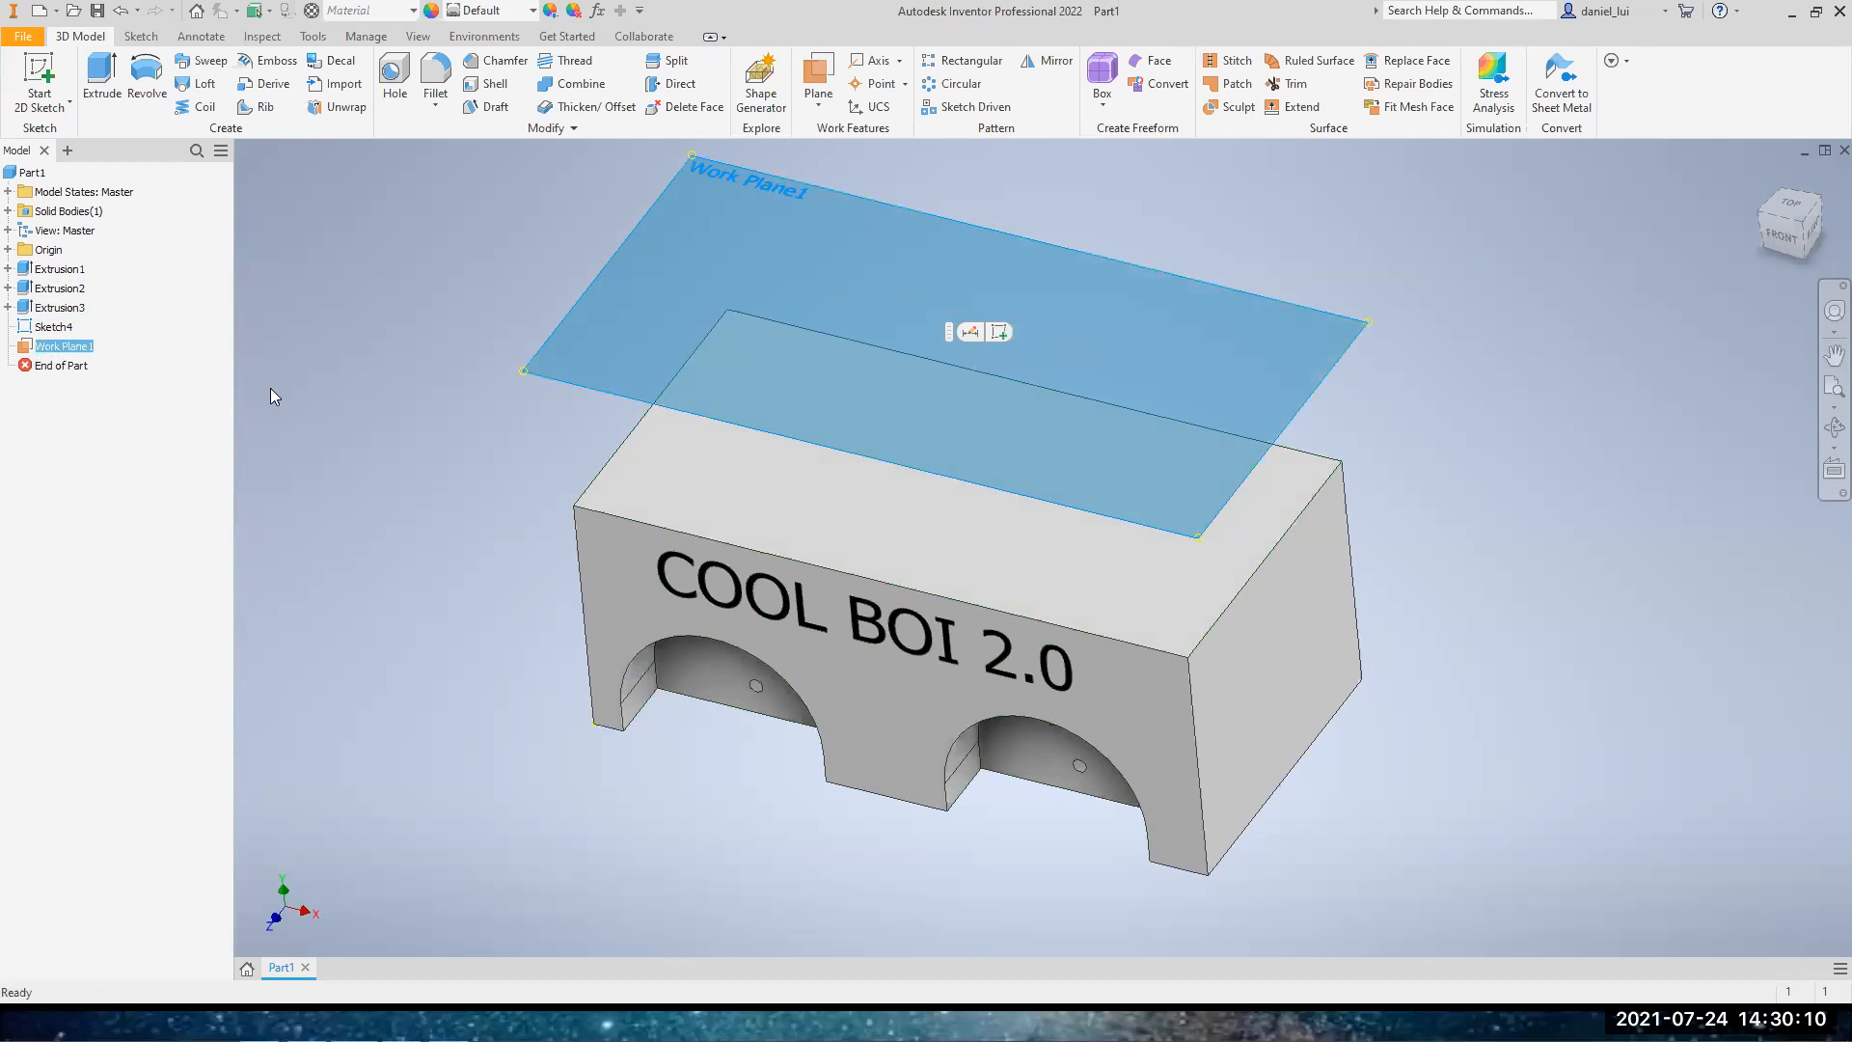
pyautogui.click(238, 240)
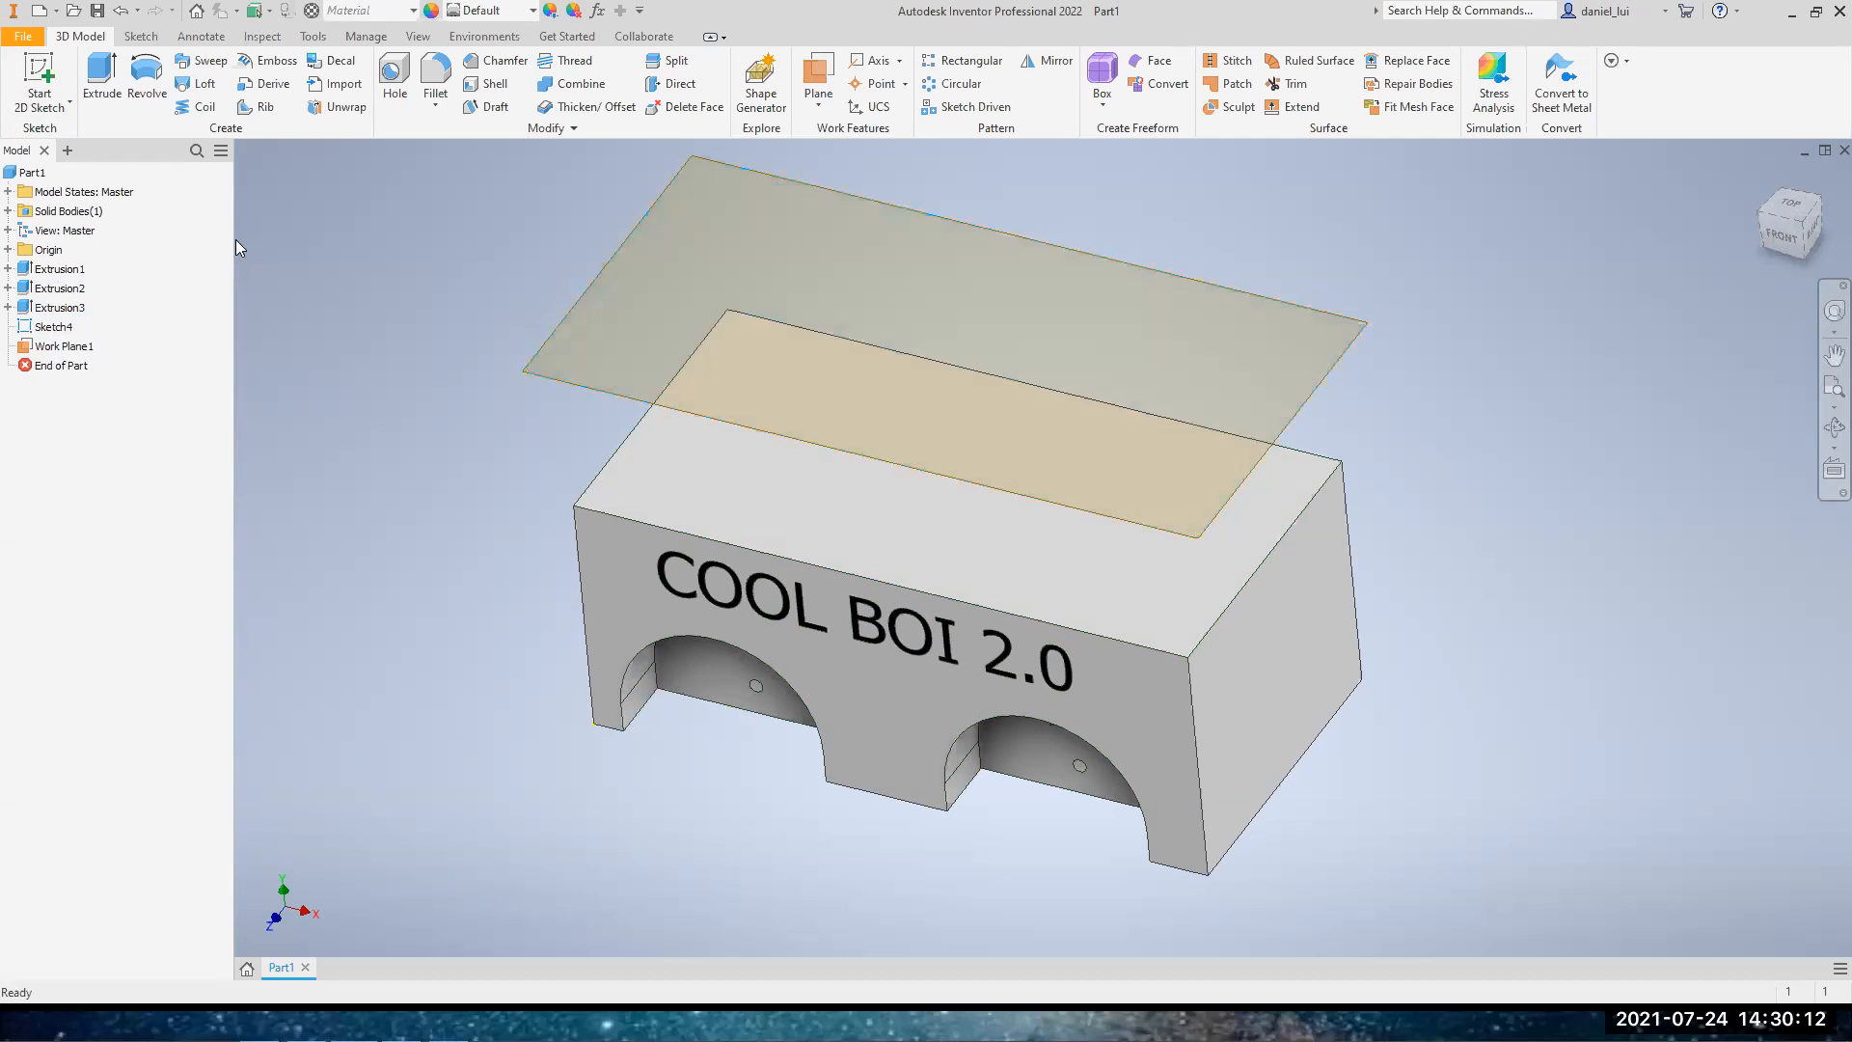
pyautogui.click(42, 74)
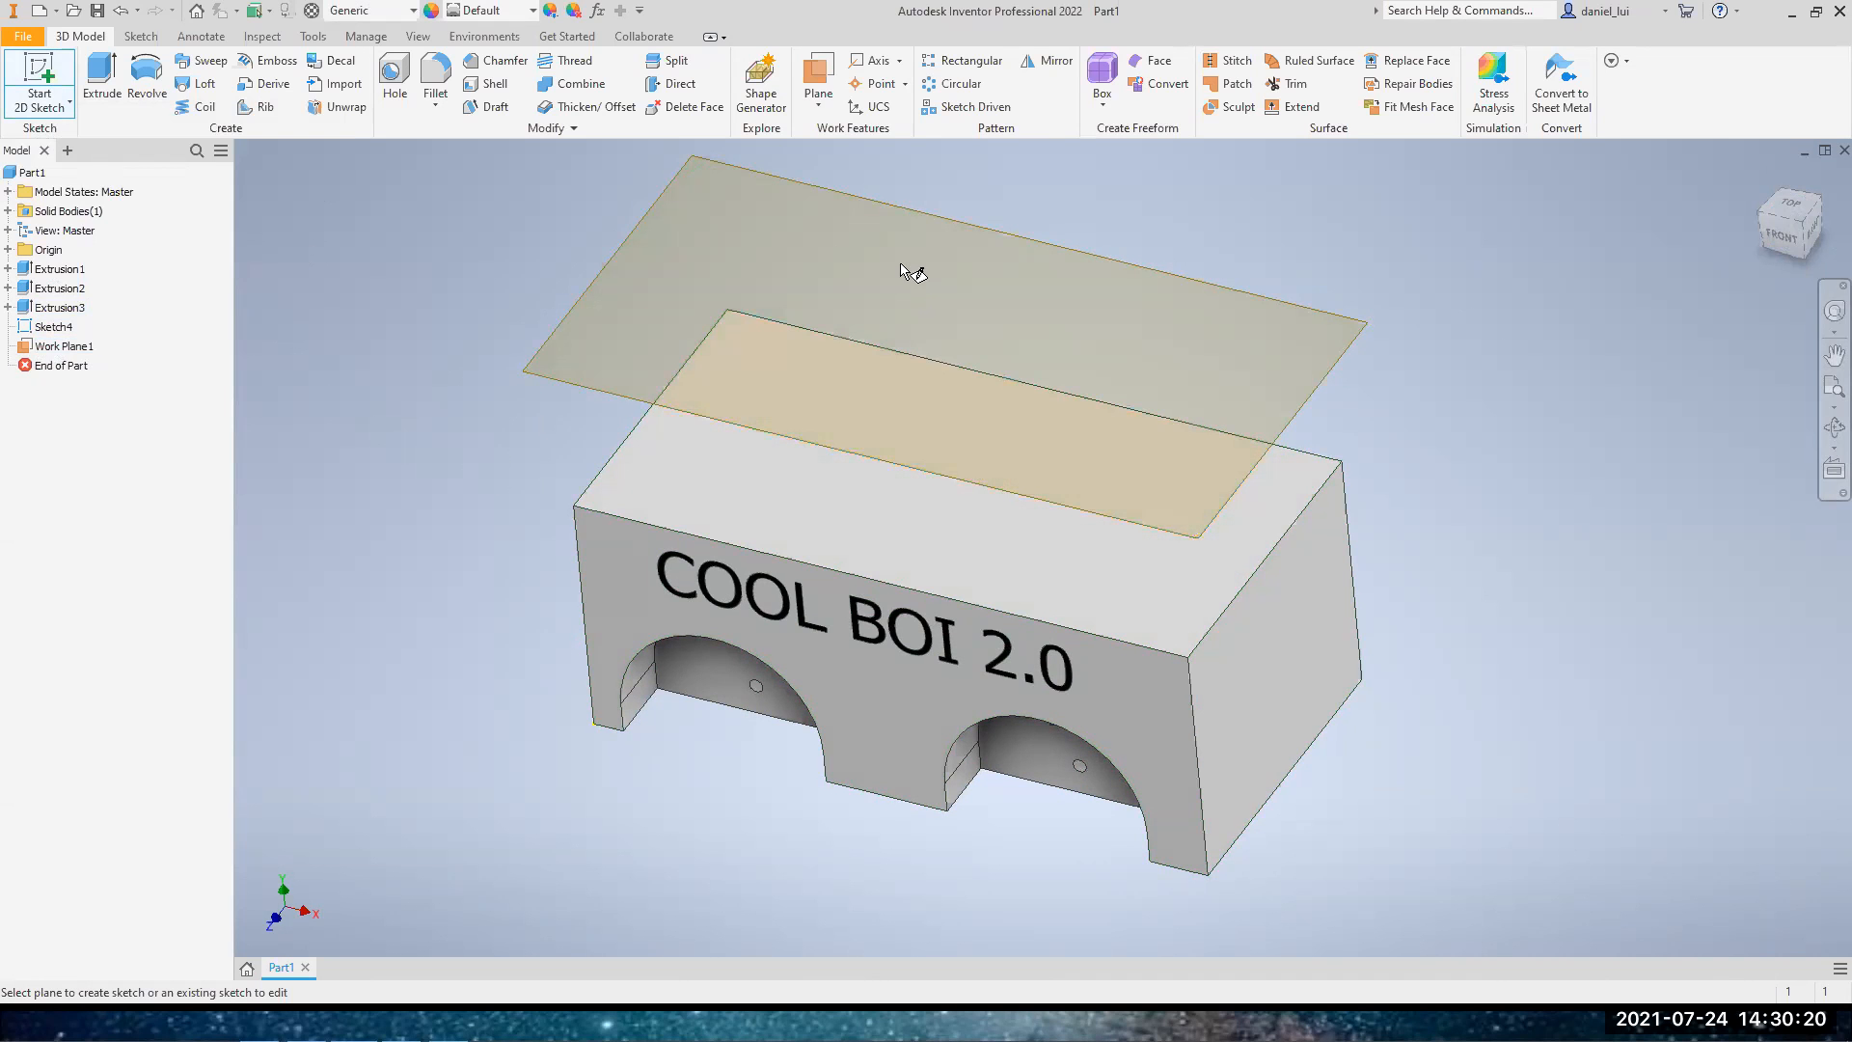
pyautogui.click(924, 221)
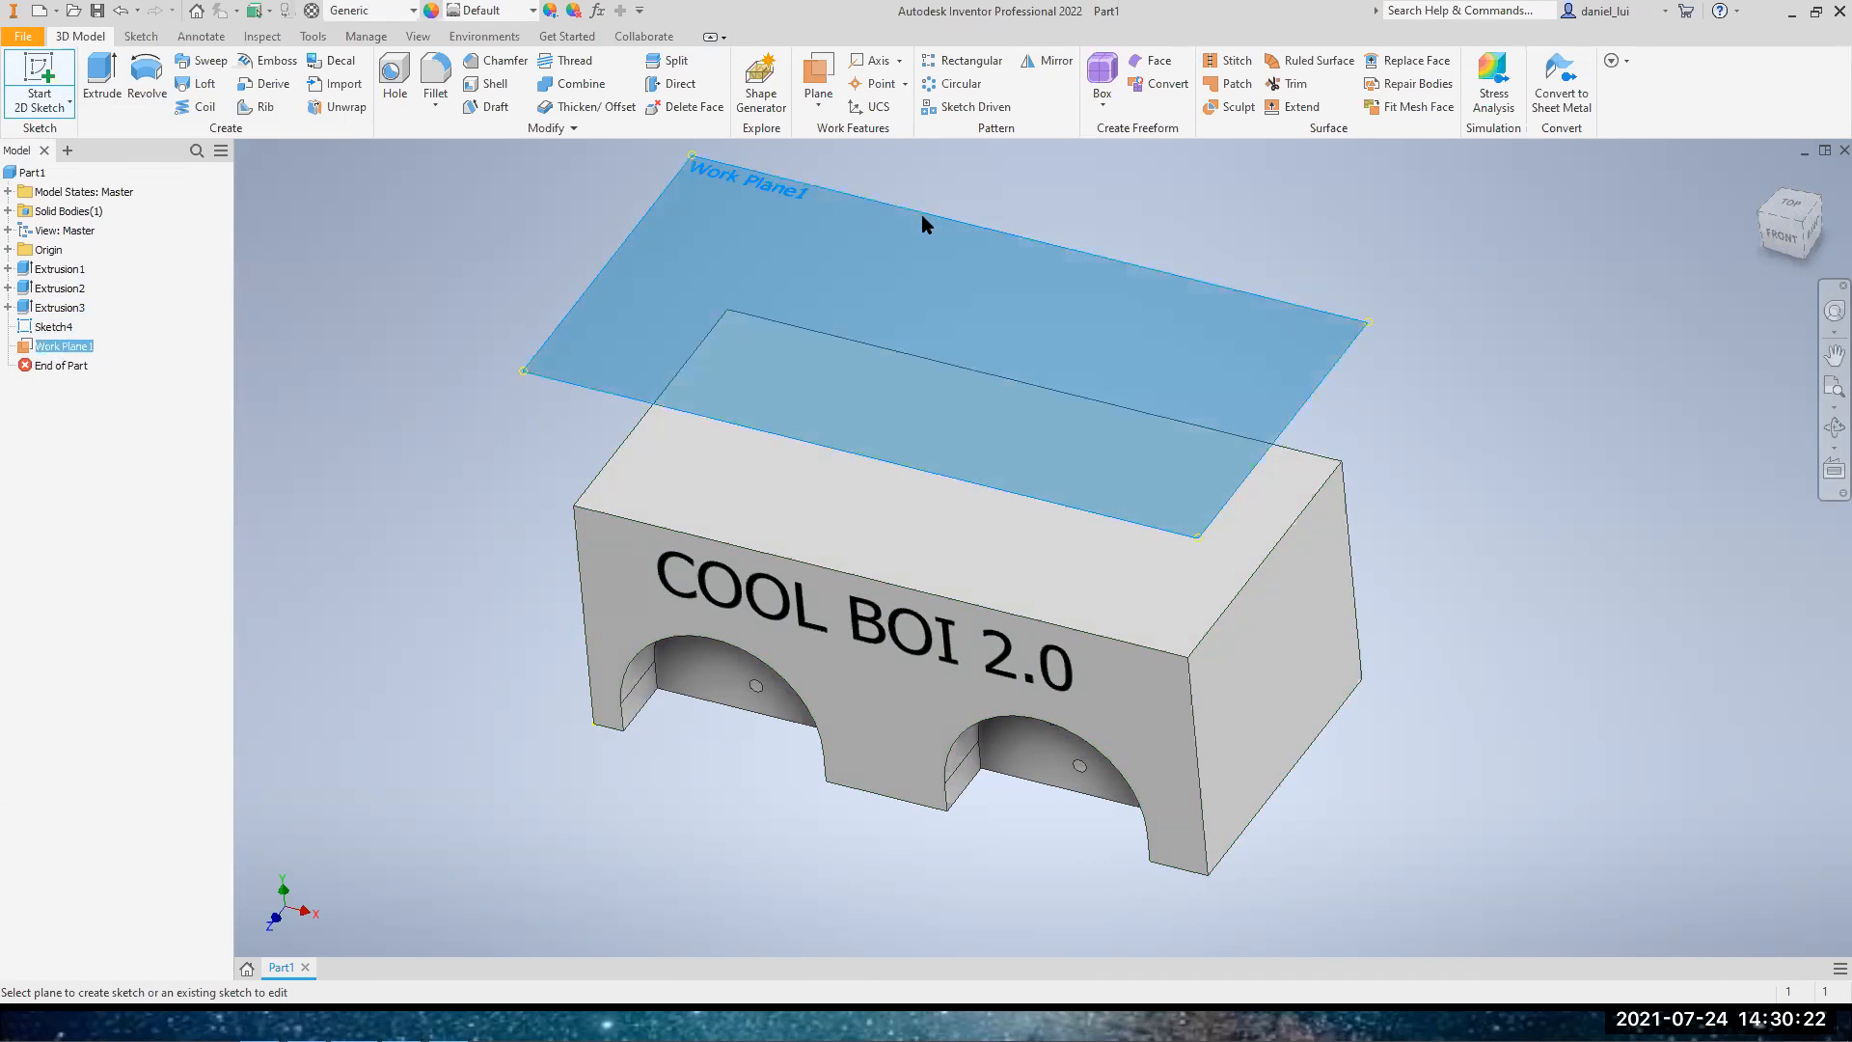
pyautogui.moveTo(1418, 577); pyautogui.dragTo(1106, 457, button='middle')
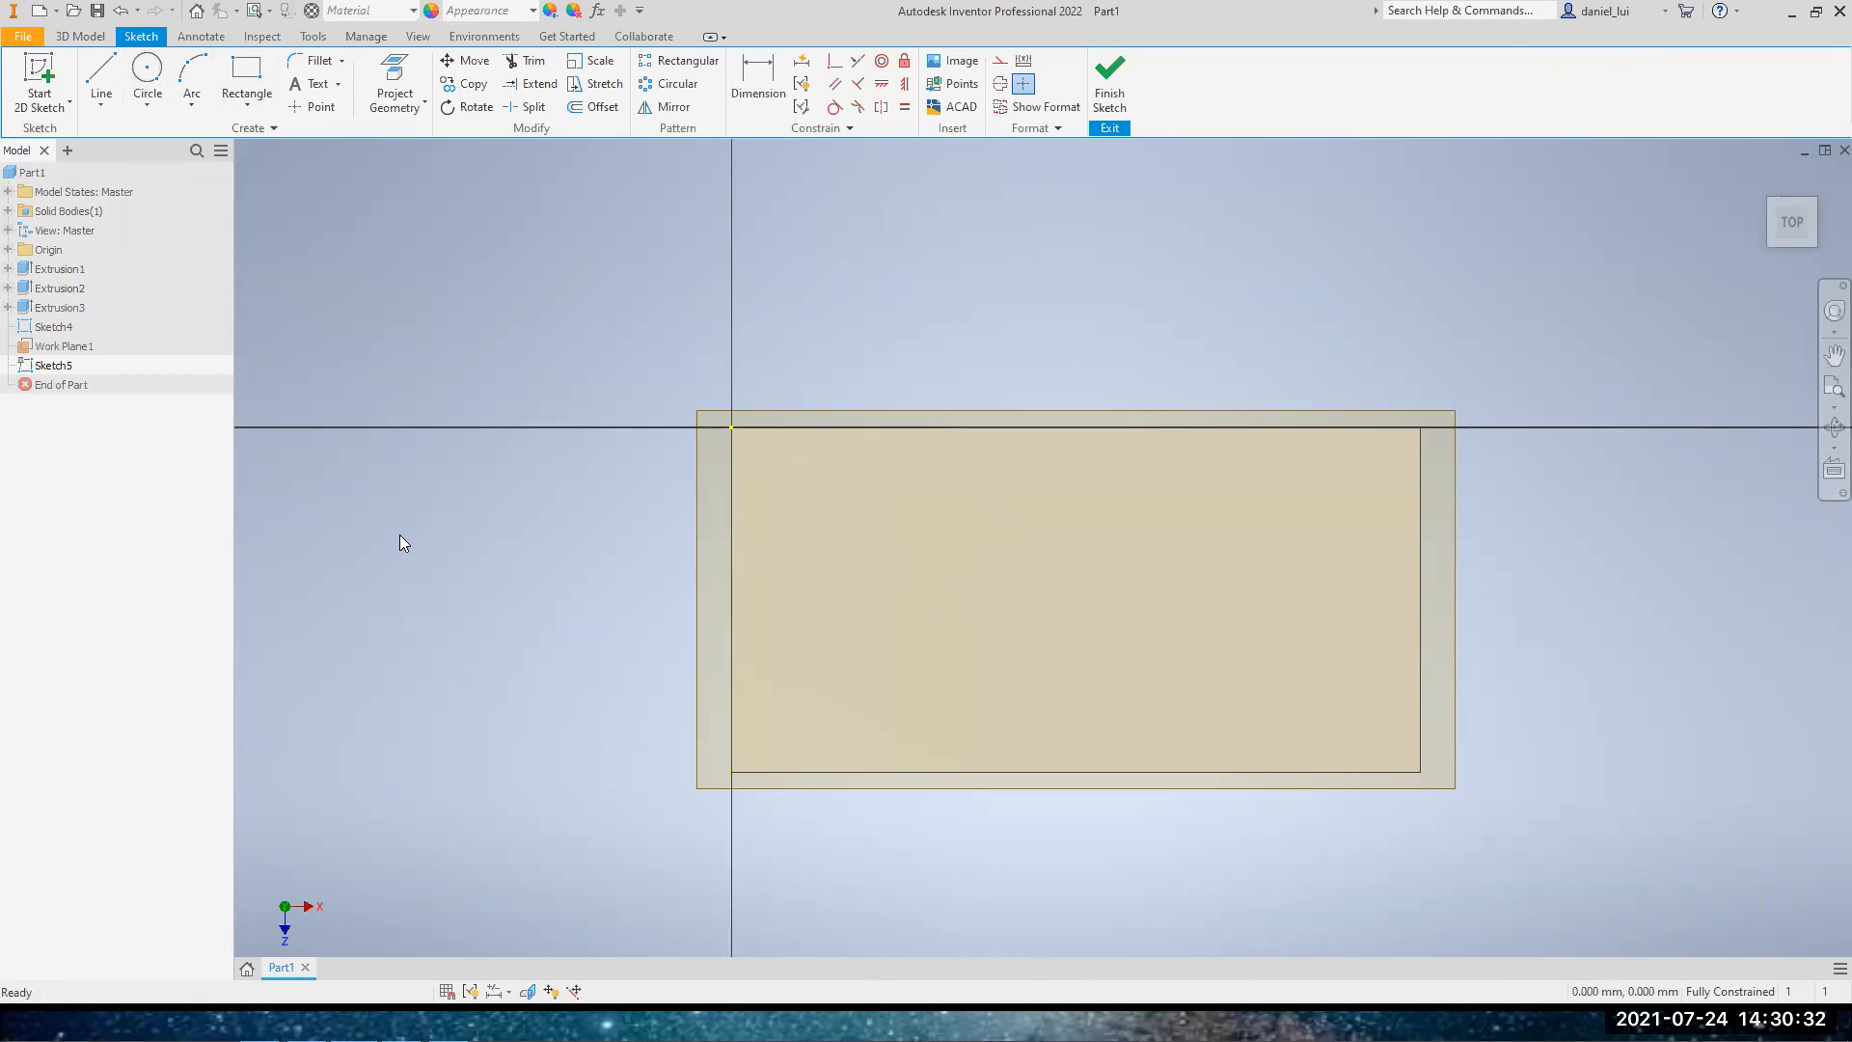
pyautogui.press('r')
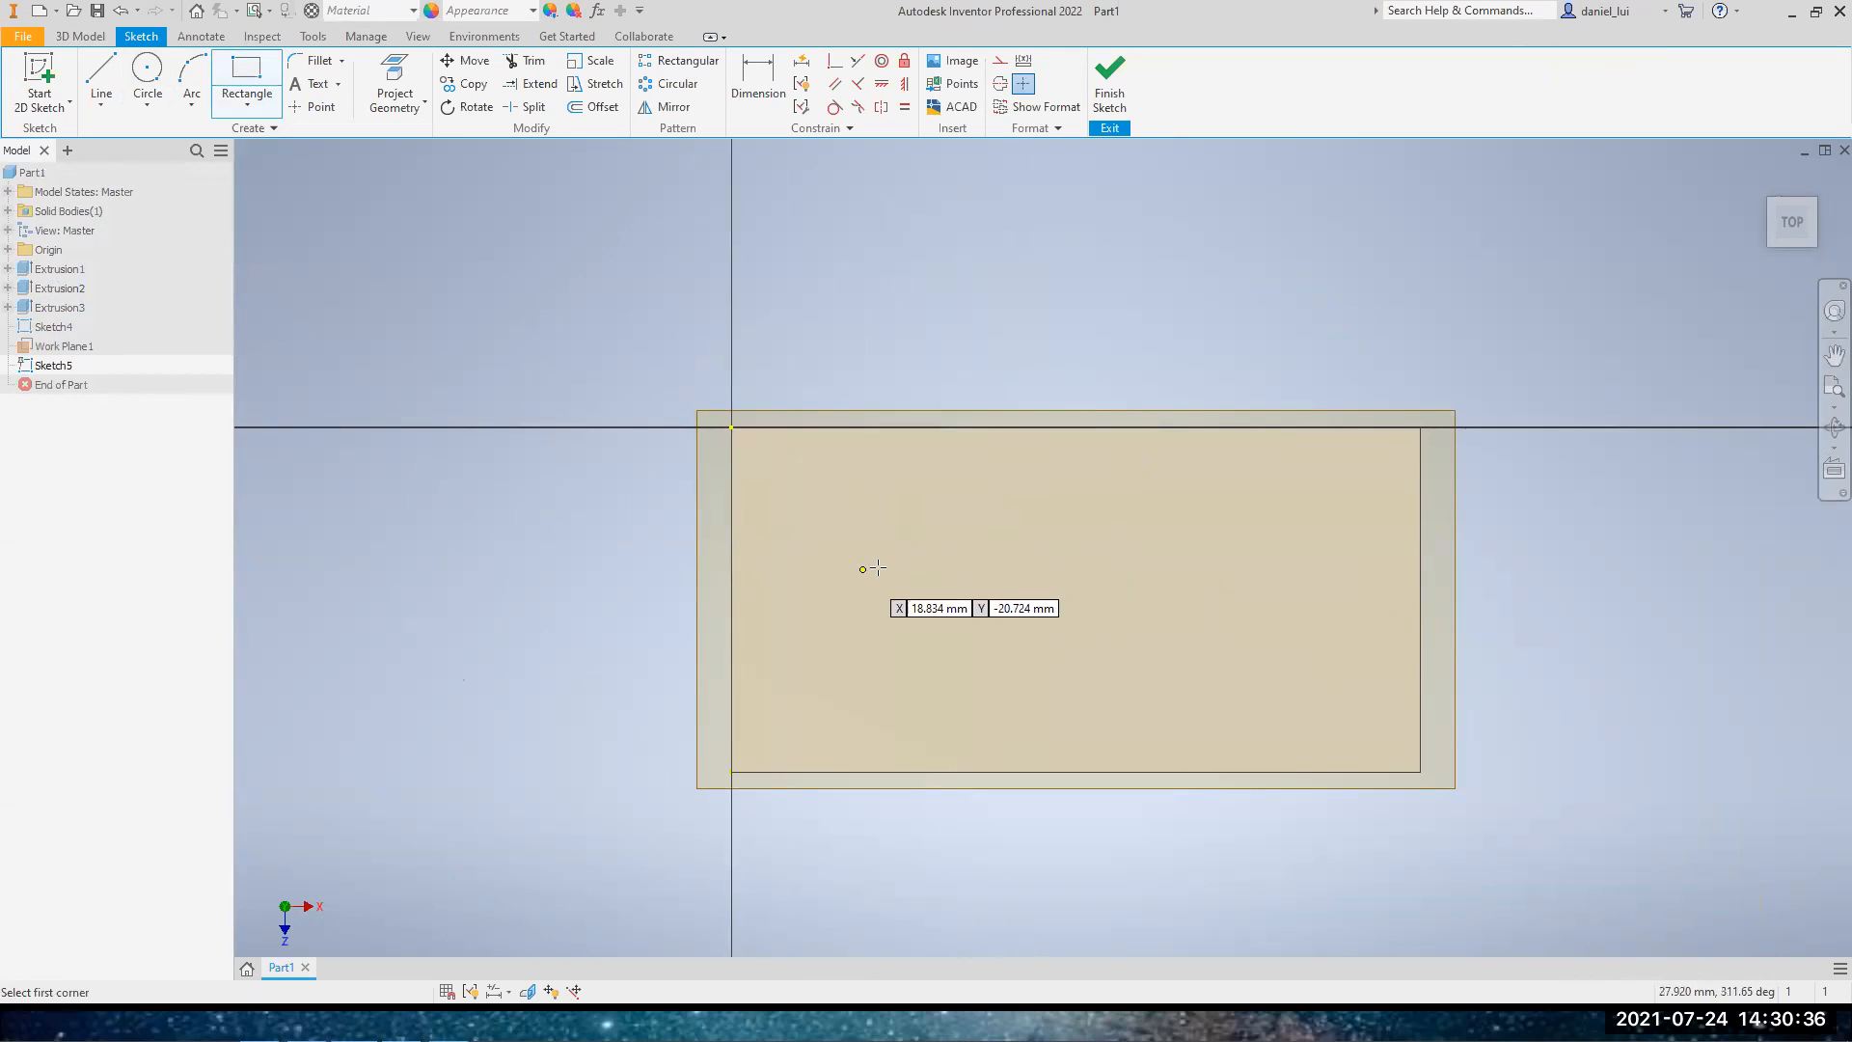
pyautogui.click(871, 555)
pyautogui.click(993, 603)
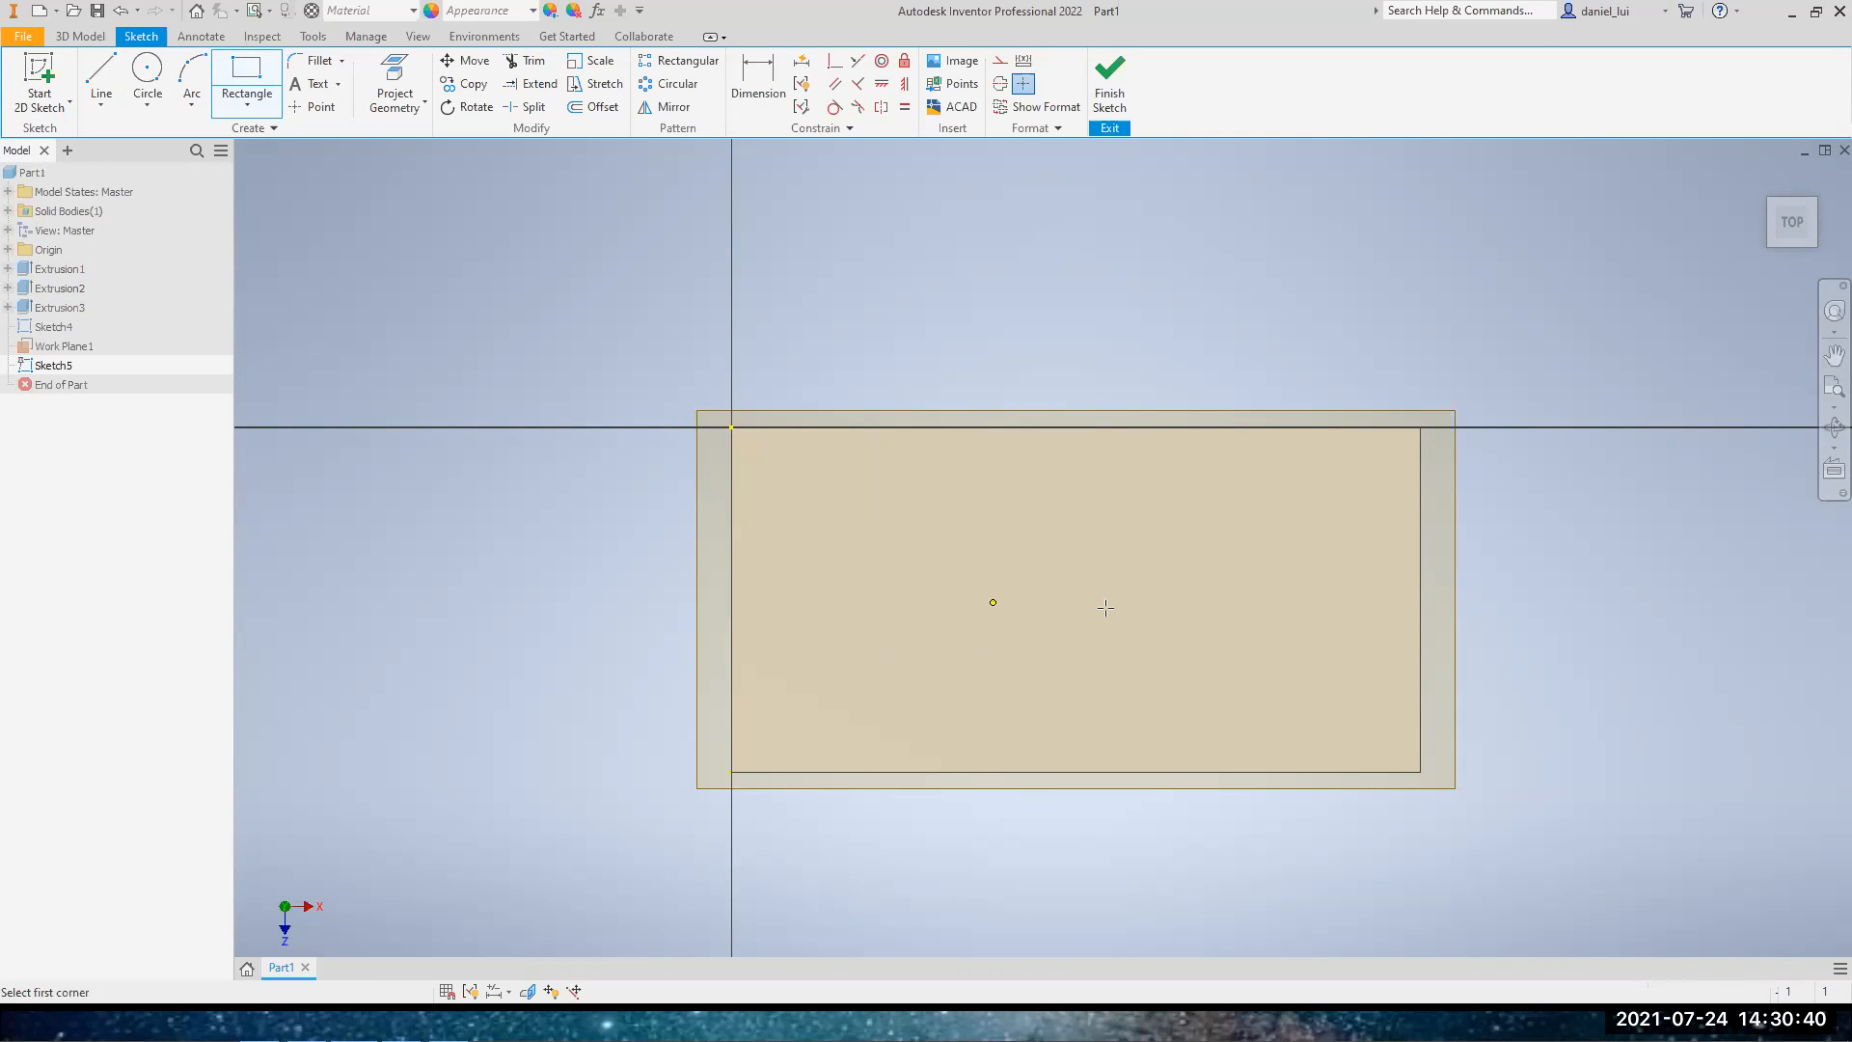
pyautogui.click(1107, 100)
# Hide the offset work plane and turn its visibility back on
pyautogui.moveTo(1822, 252)
pyautogui.keyDown('shift'); pyautogui.mouseDown(button='middle')
pyautogui.moveTo(1820, 58)
pyautogui.moveTo(1811, 246)
pyautogui.mouseUp(button='middle'); pyautogui.keyUp('shift')
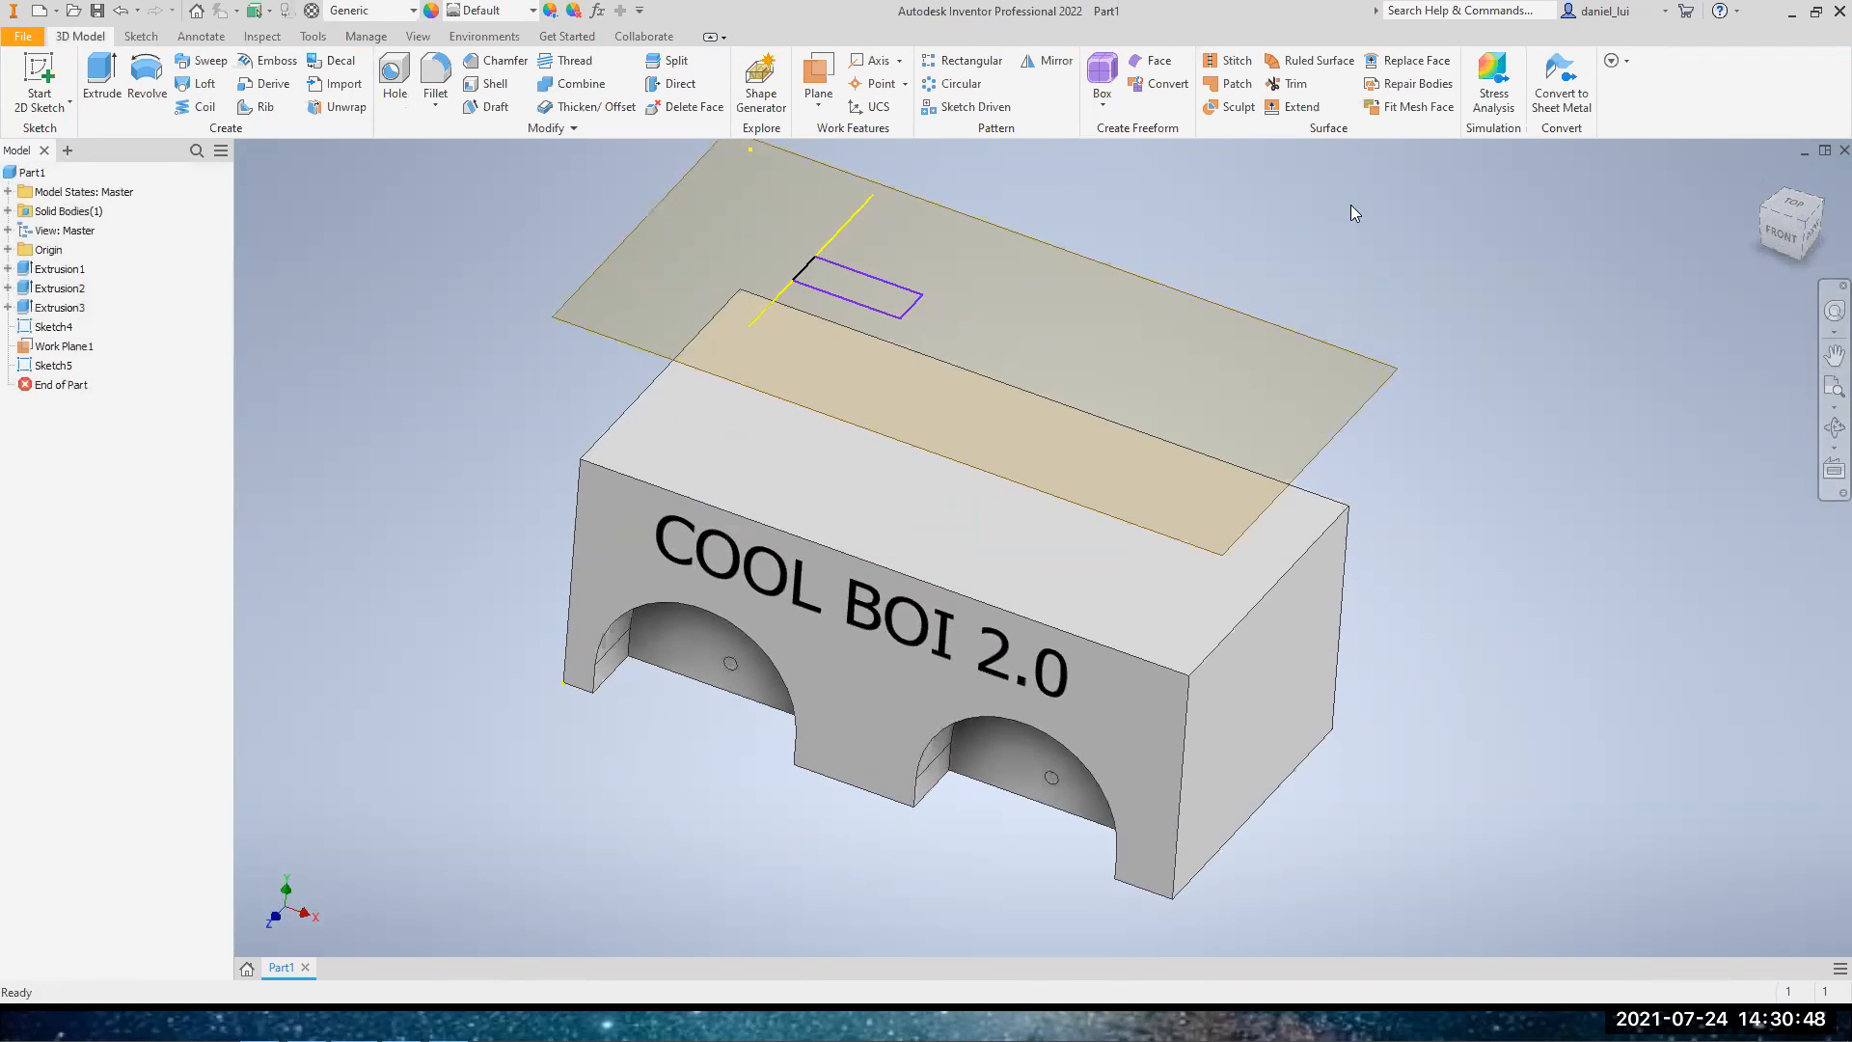
pyautogui.moveTo(1064, 216); pyautogui.dragTo(1082, 297, button='middle')
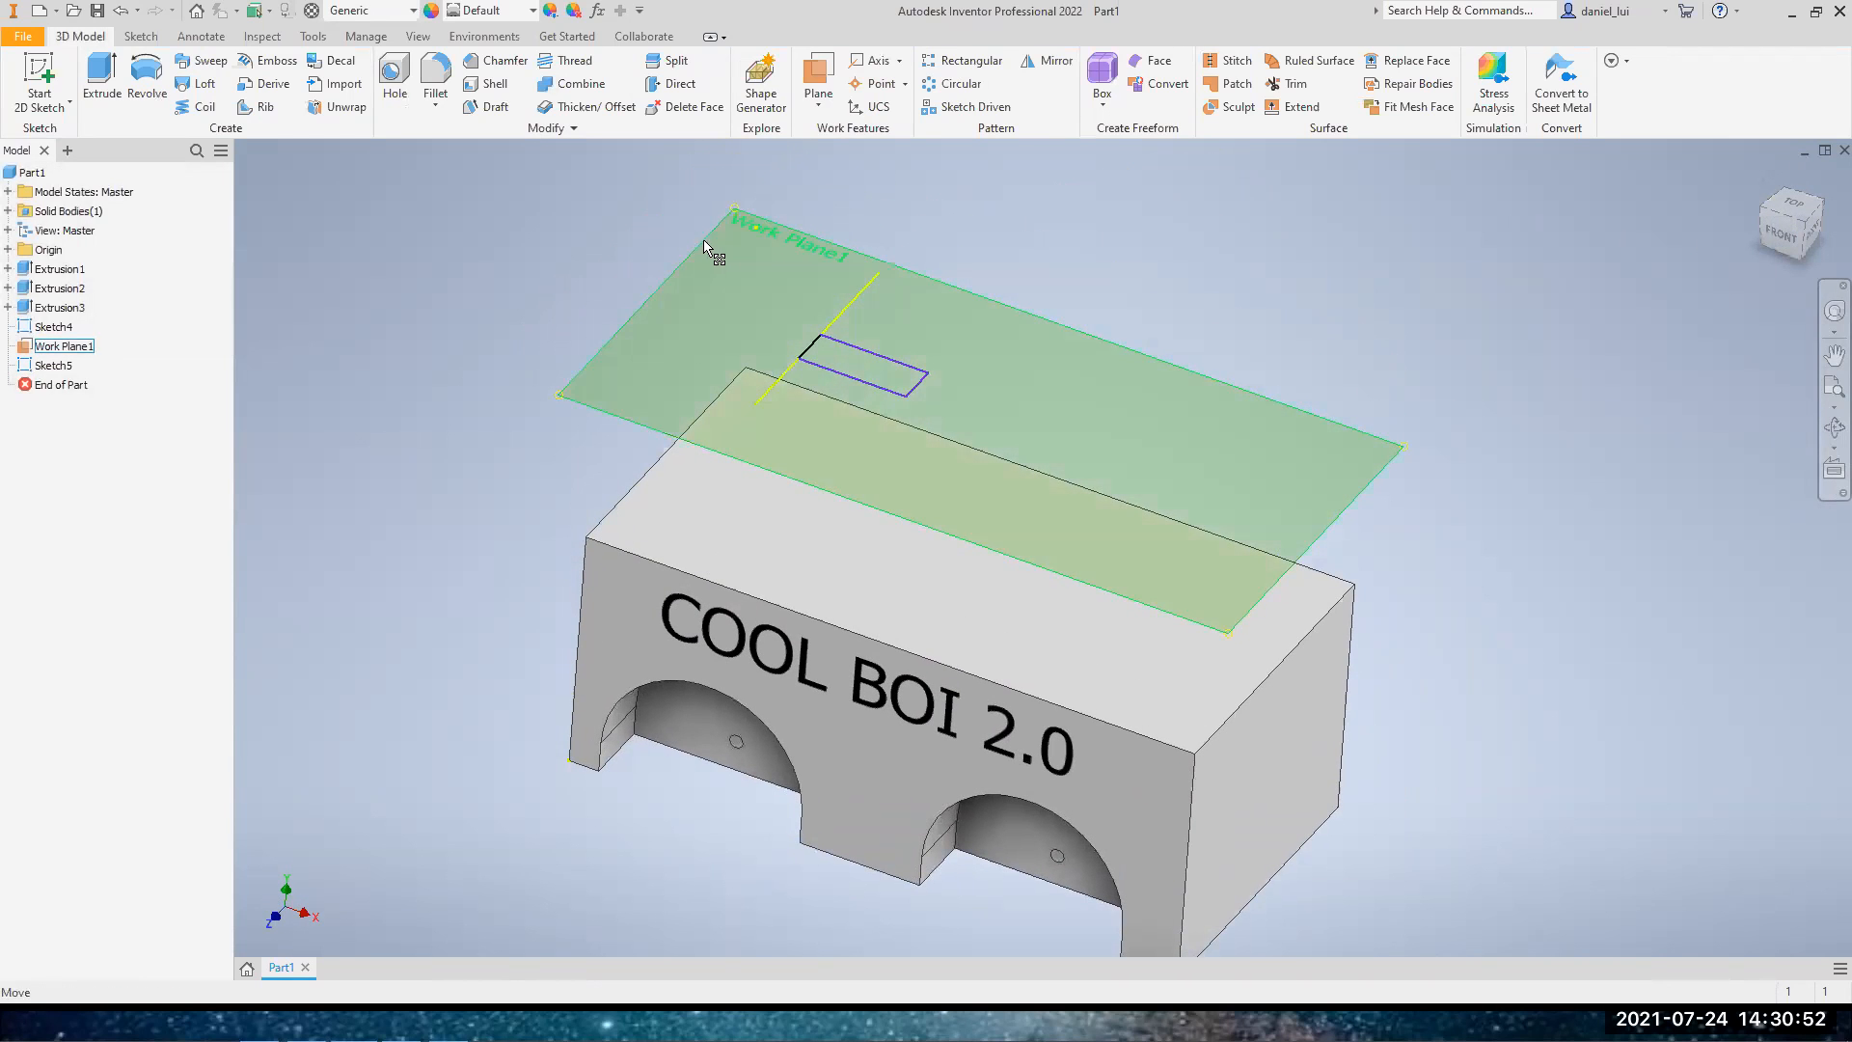
pyautogui.rightClick(67, 351)
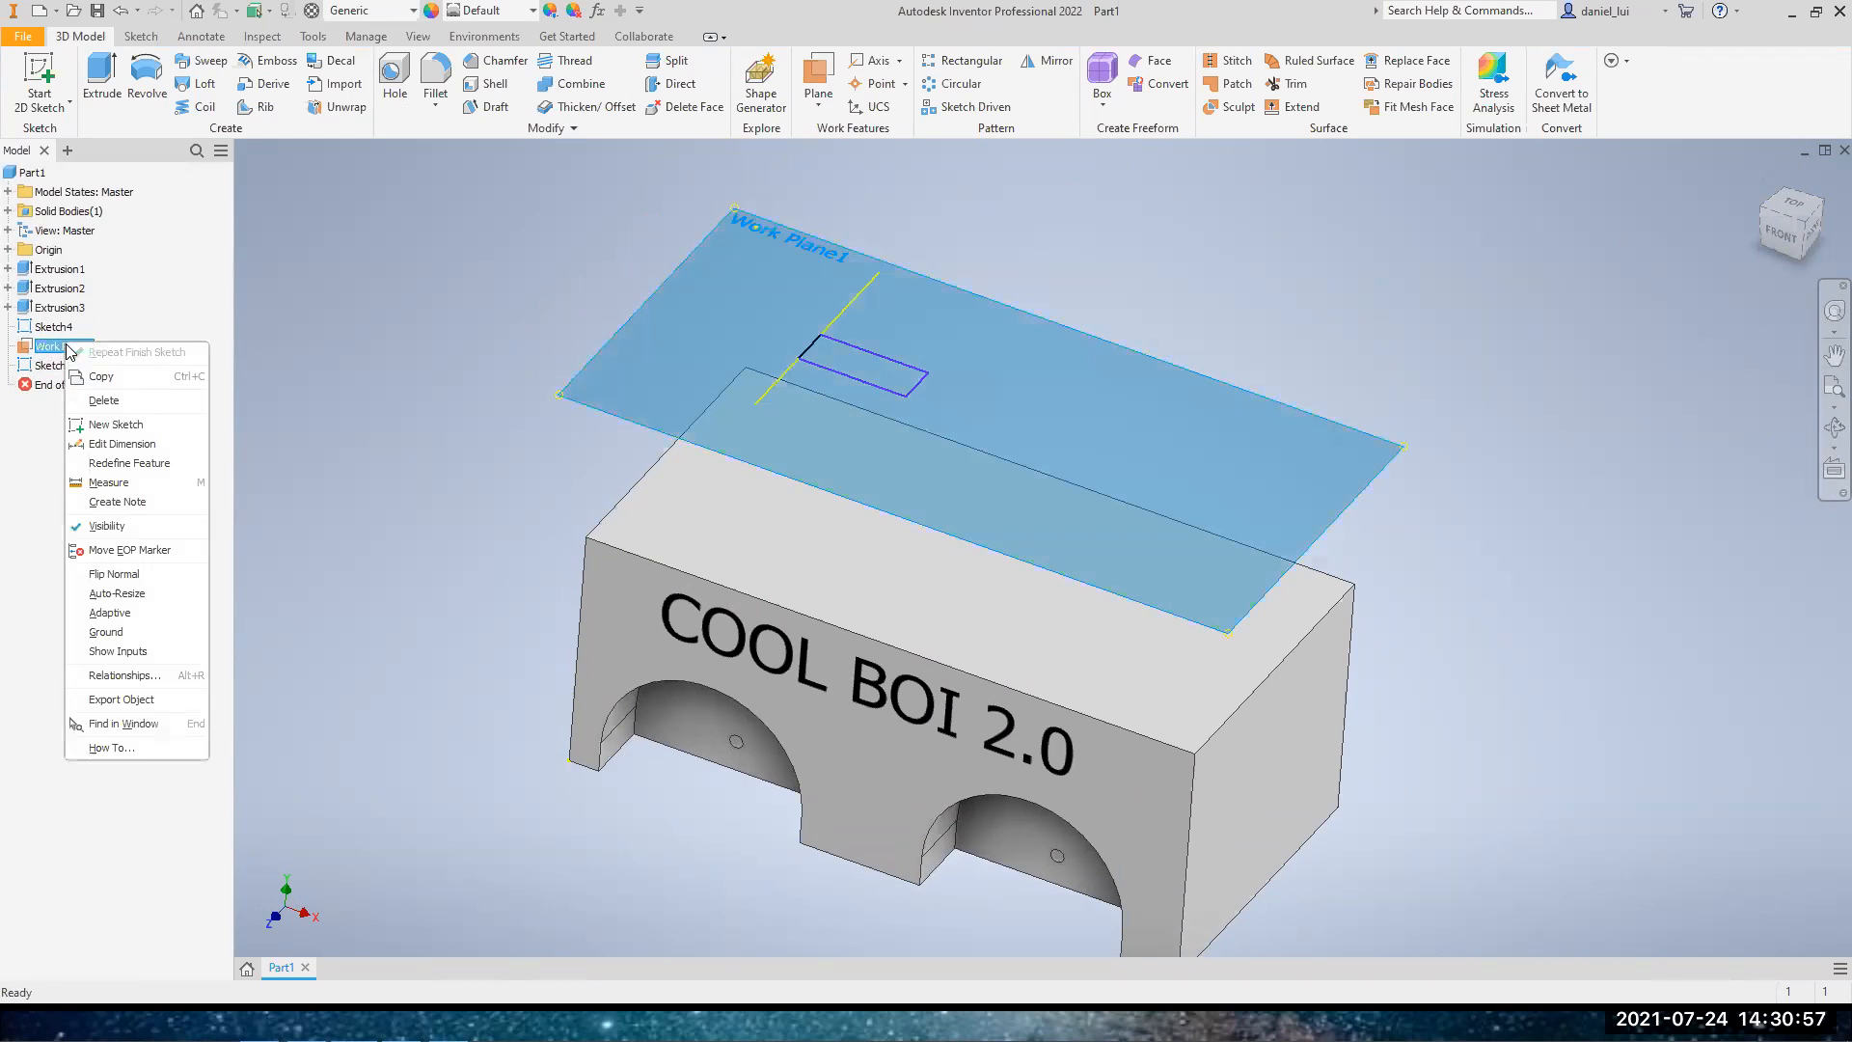
pyautogui.click(115, 529)
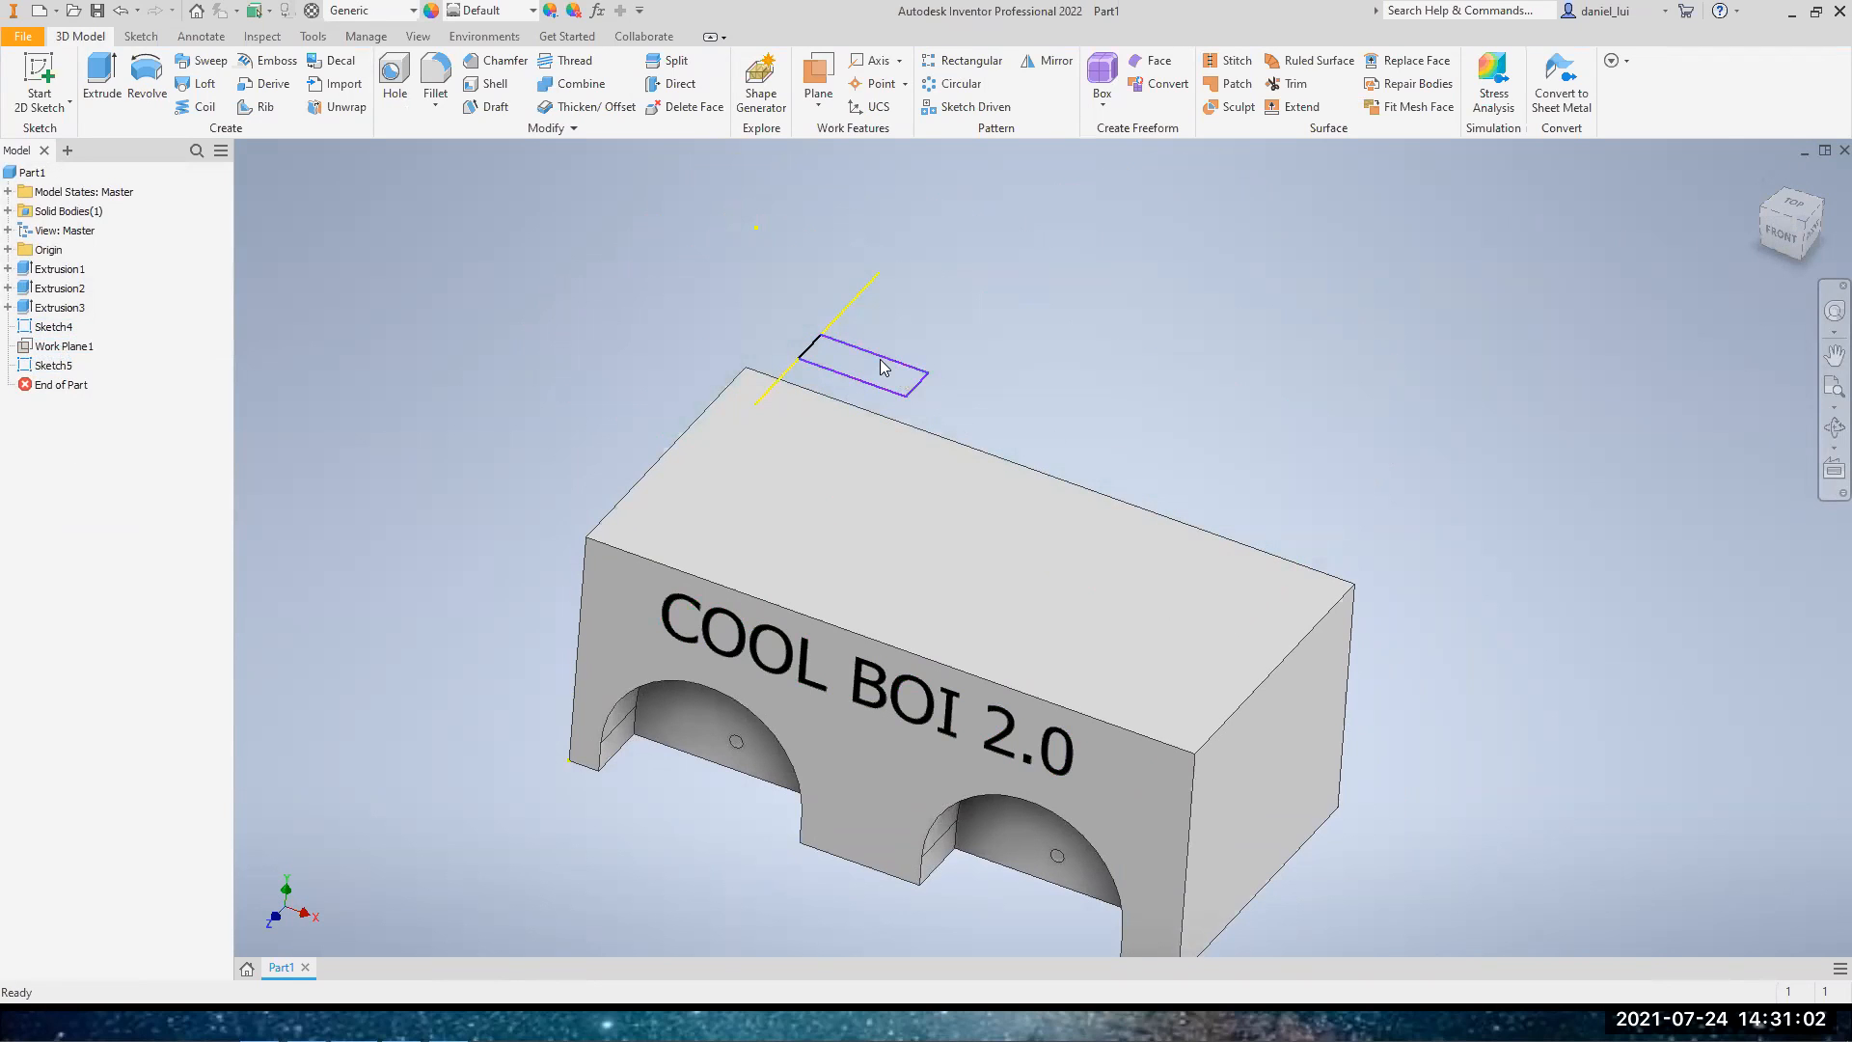
pyautogui.rightClick(55, 355)
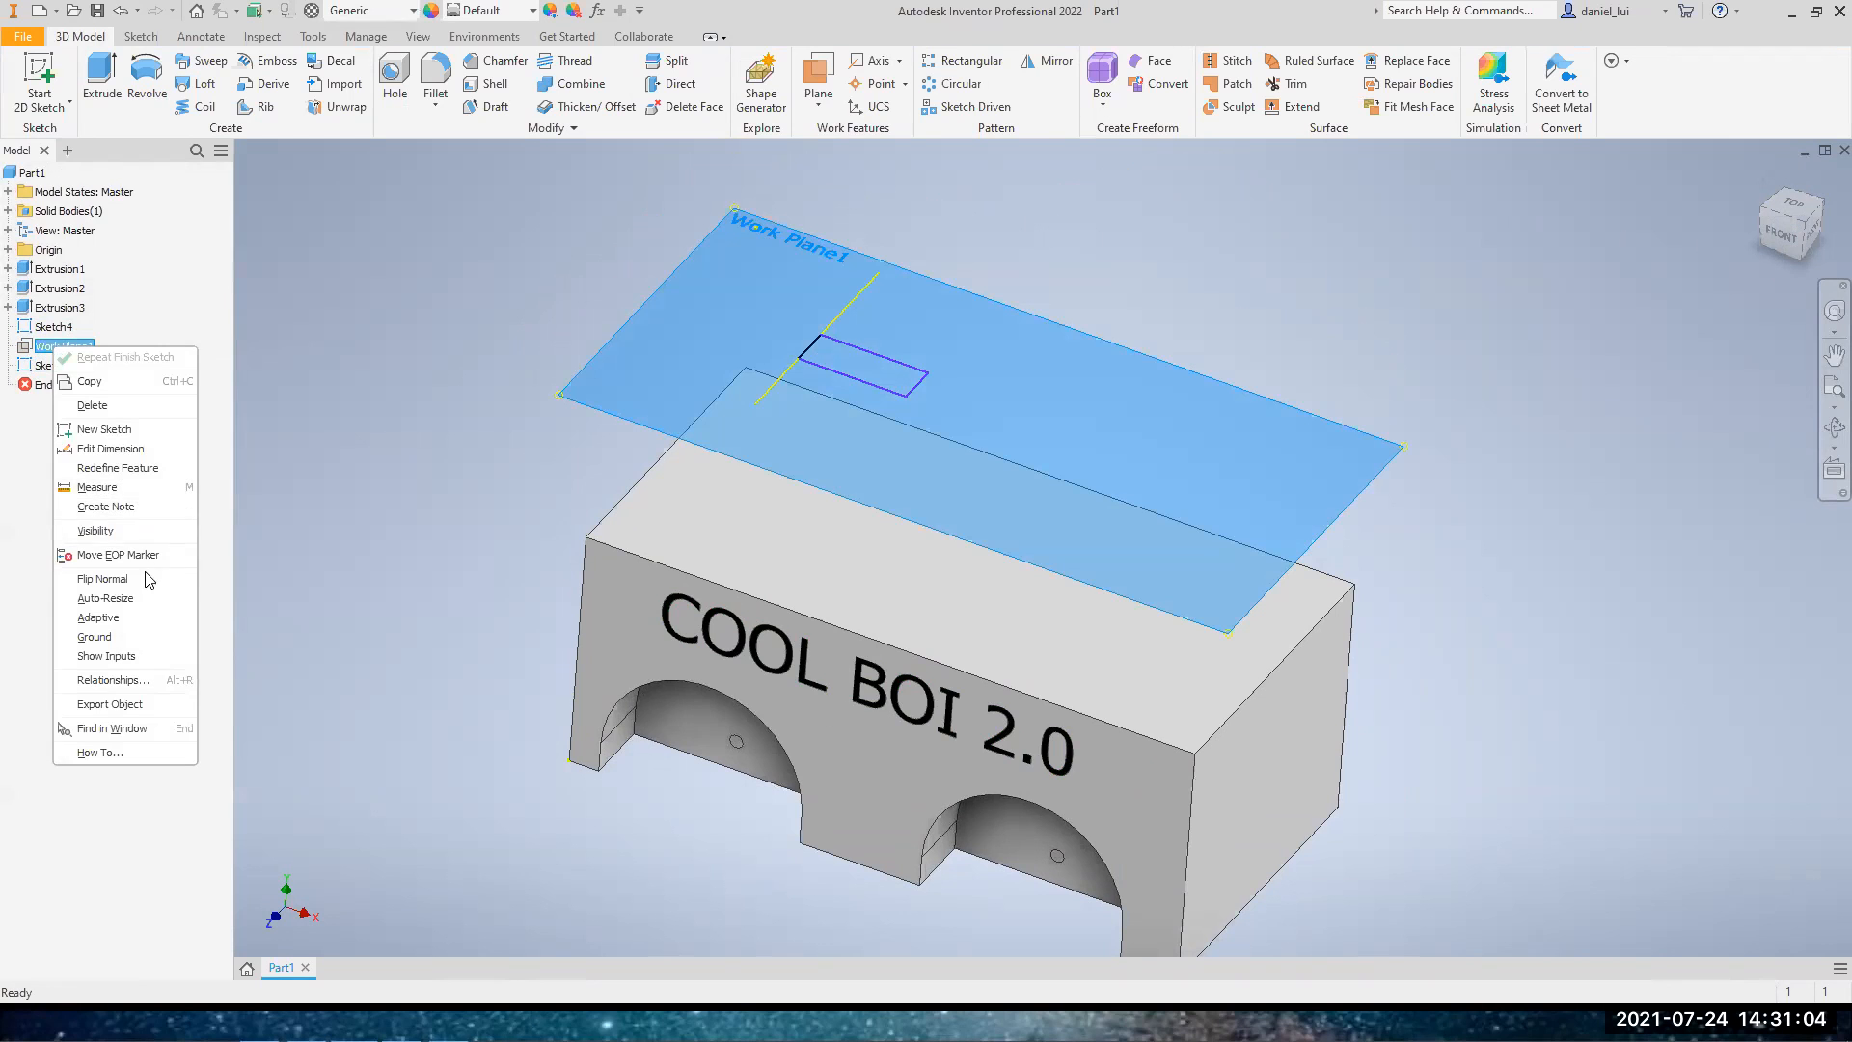
pyautogui.click(141, 529)
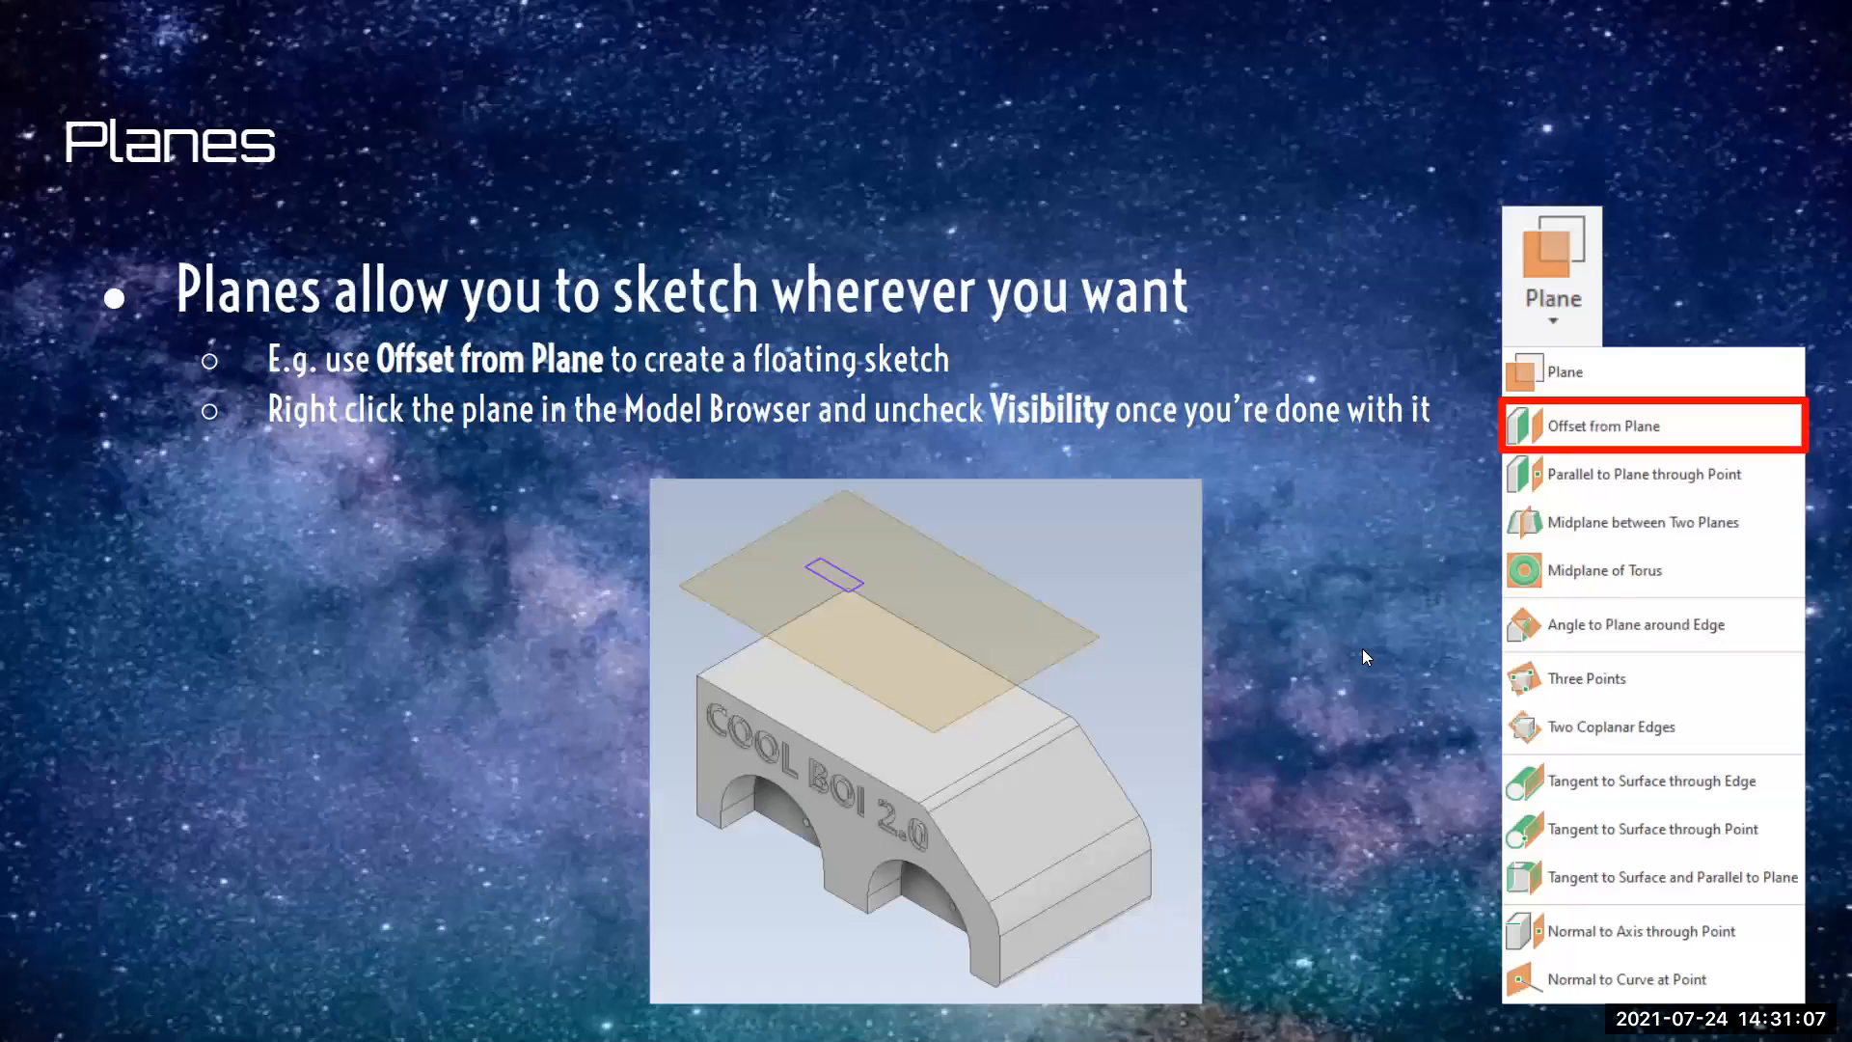
# Return to Inventor and sketch a rectangle about 25 by 13 mm on the block's top face, finishing the sketch
pyautogui.click(1308, 563)
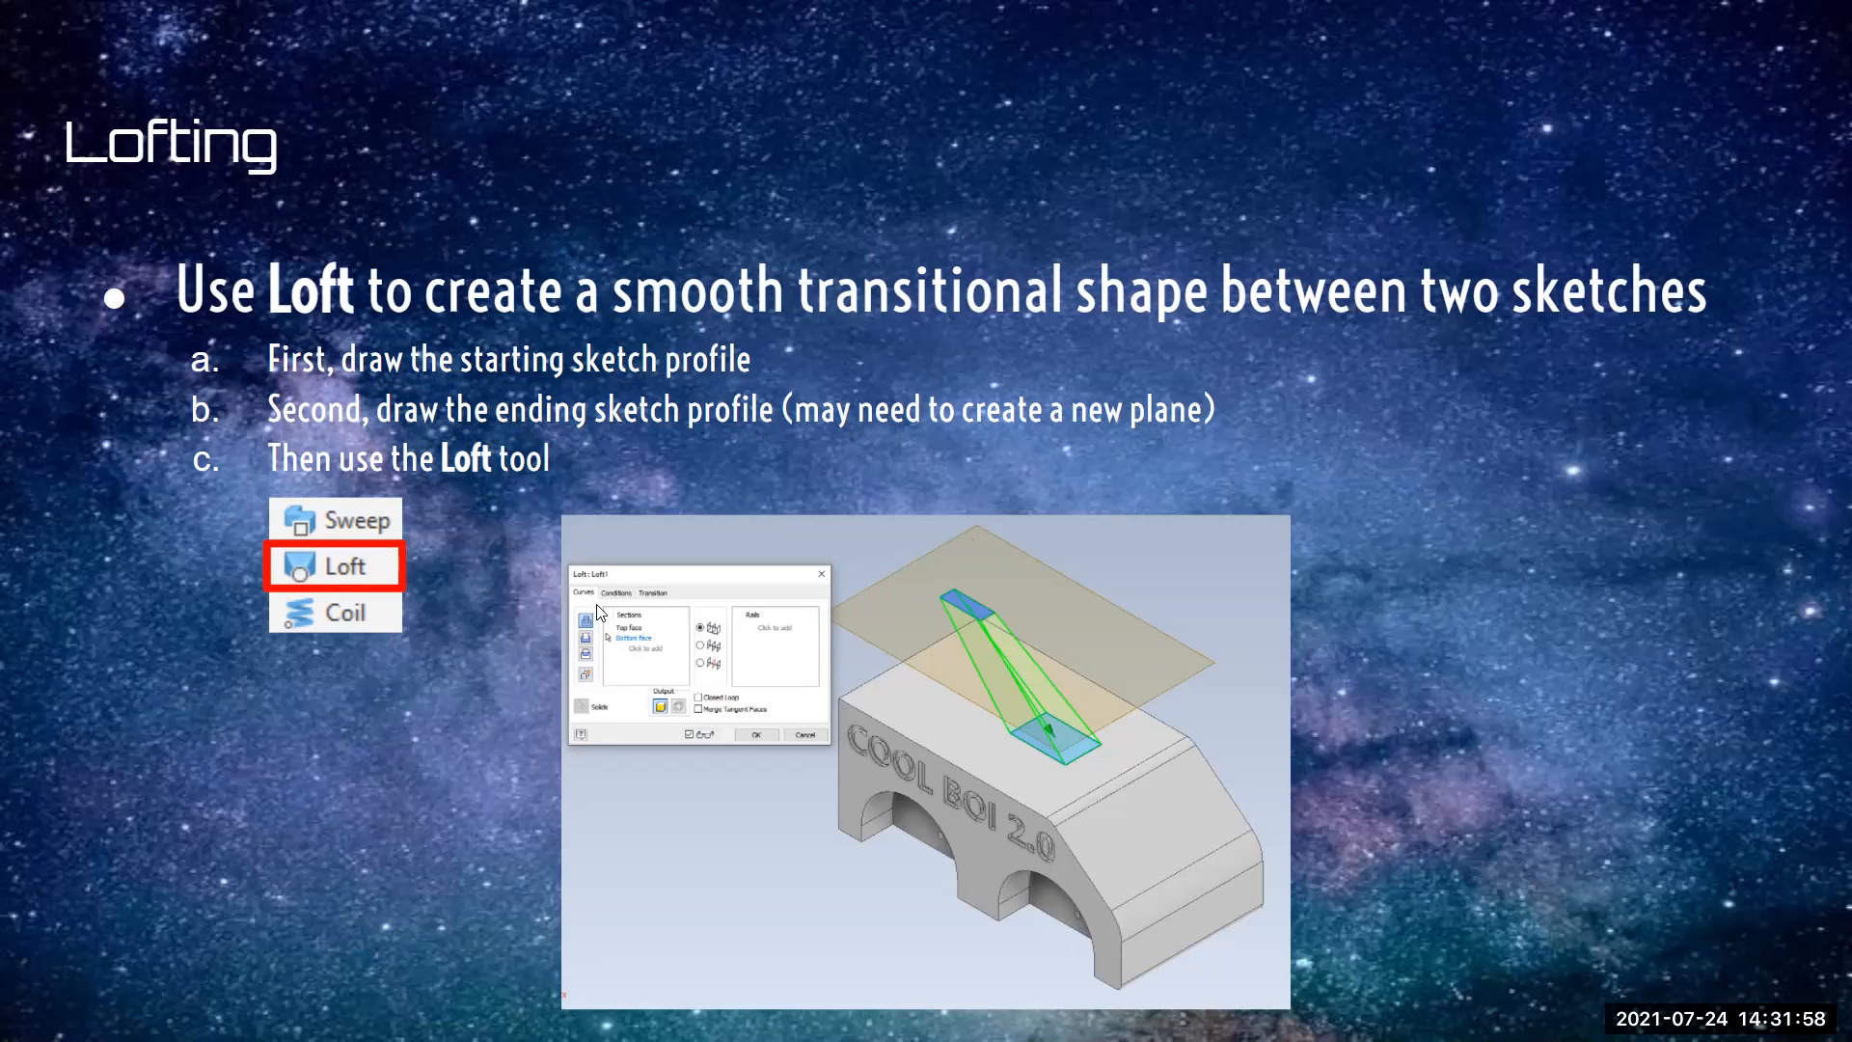
pyautogui.hotkey('alt', 'Tab')
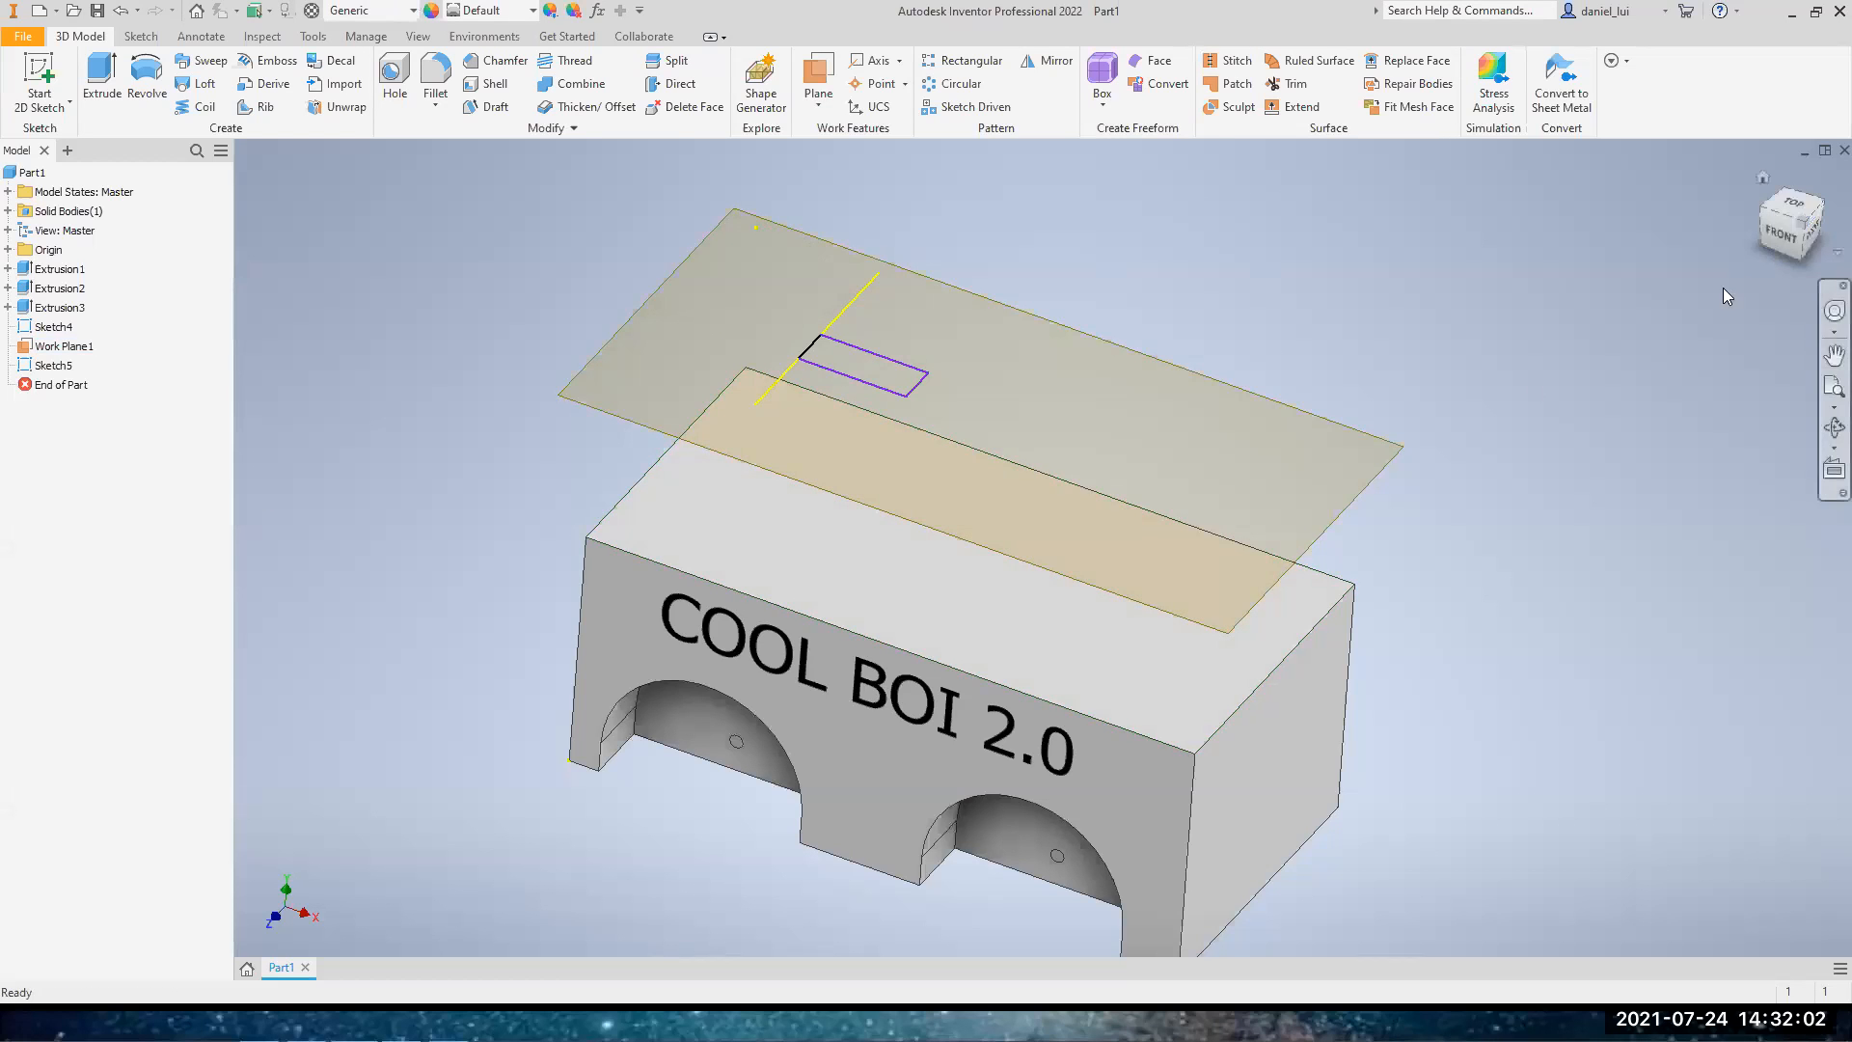
pyautogui.click(40, 79)
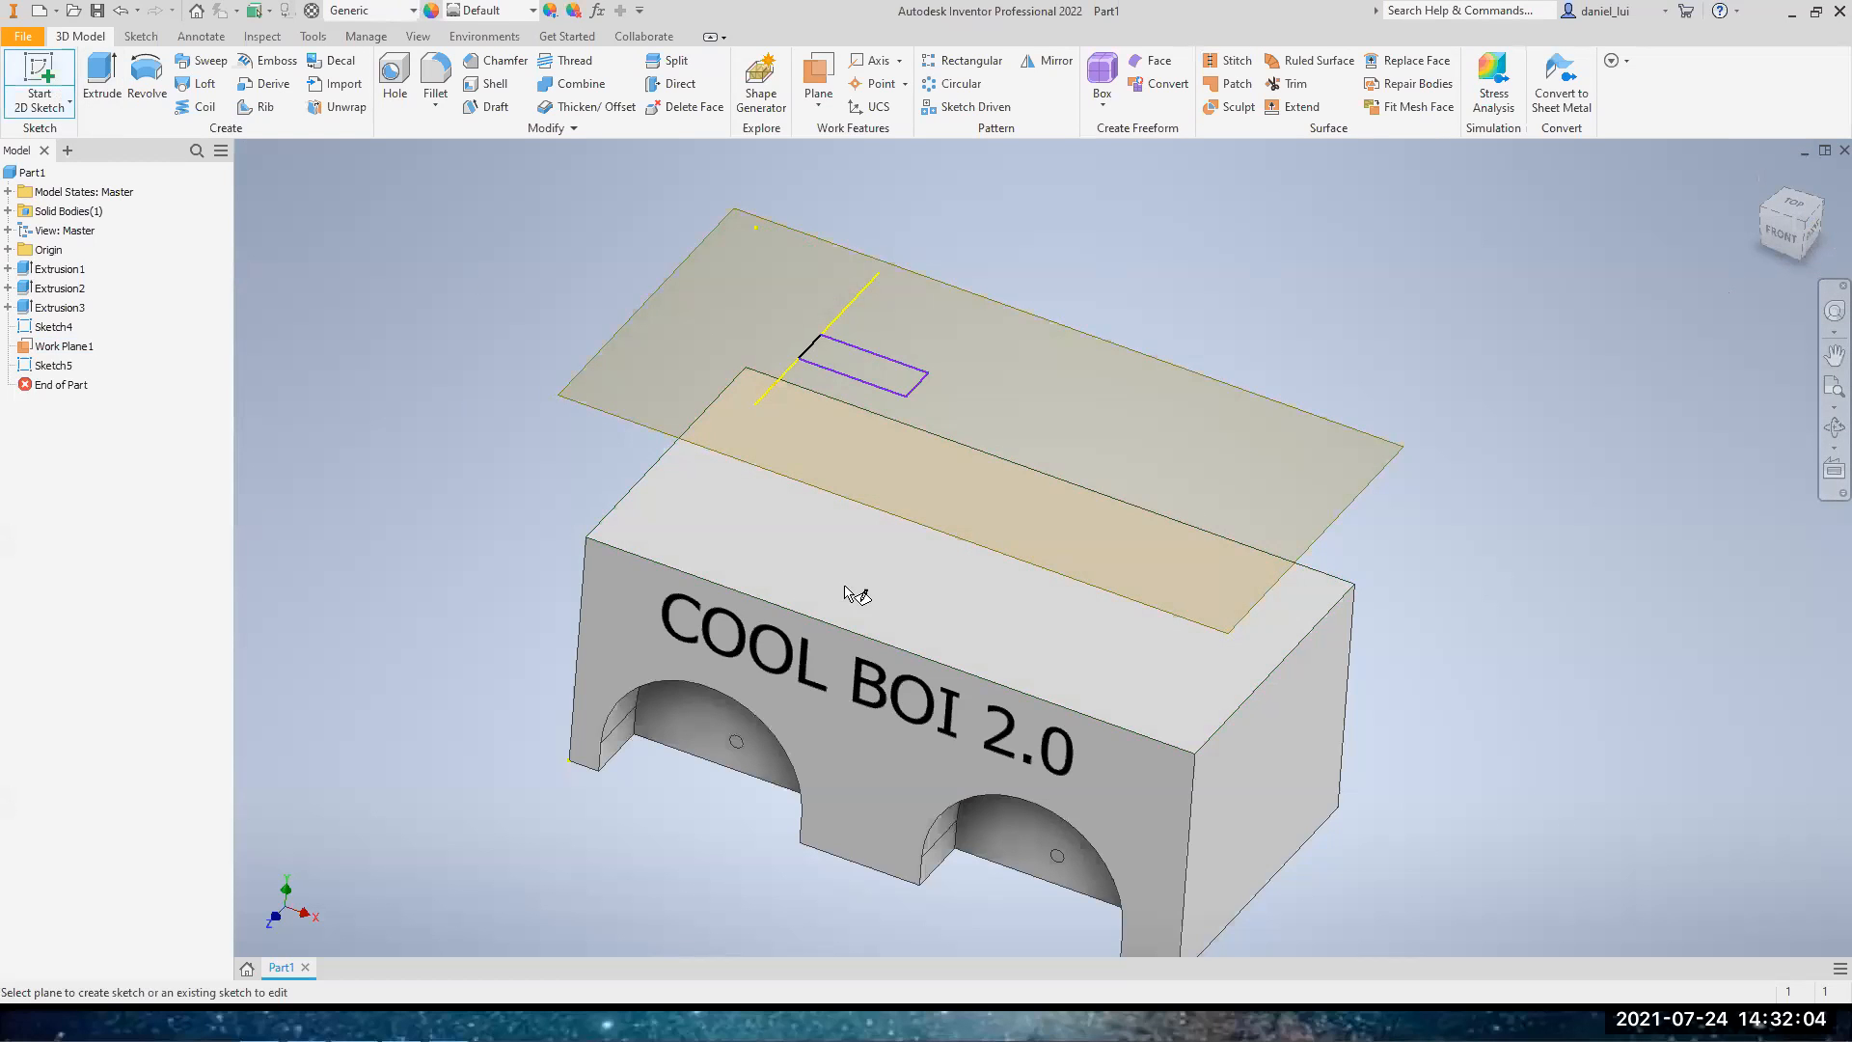
pyautogui.click(872, 588)
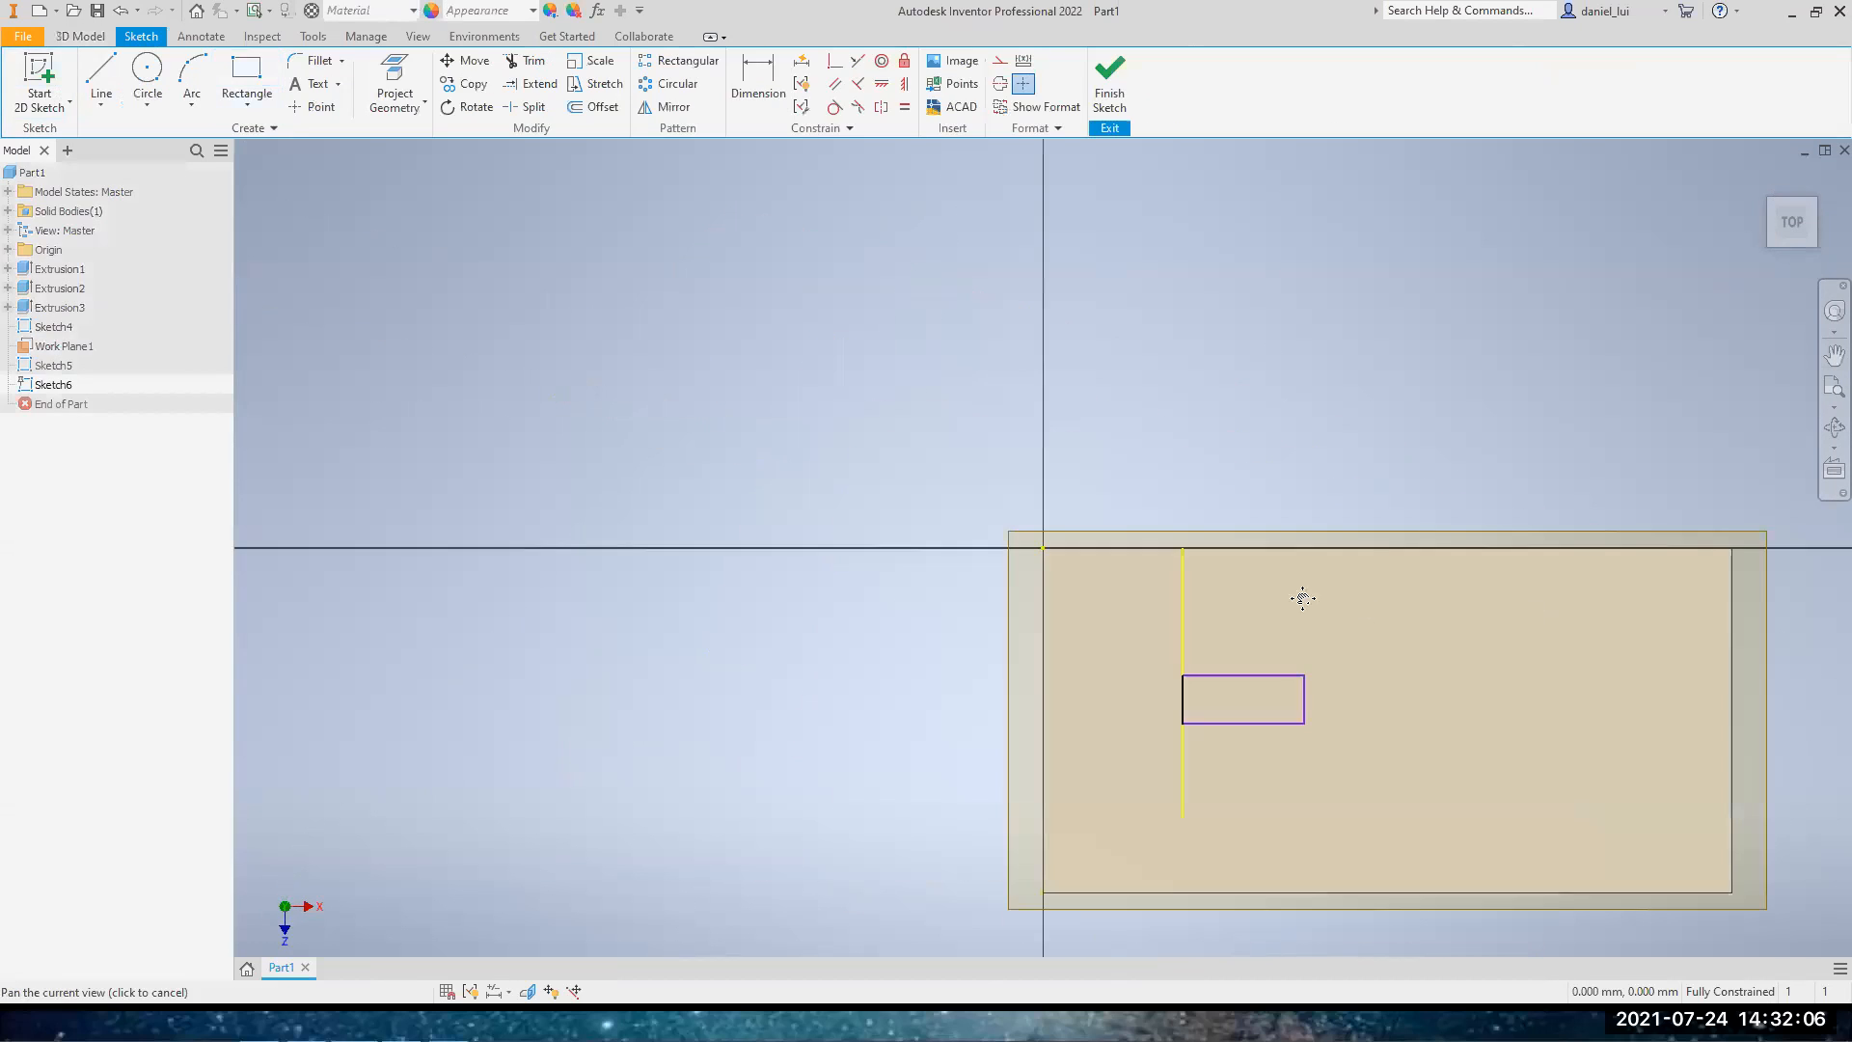
pyautogui.click(246, 77)
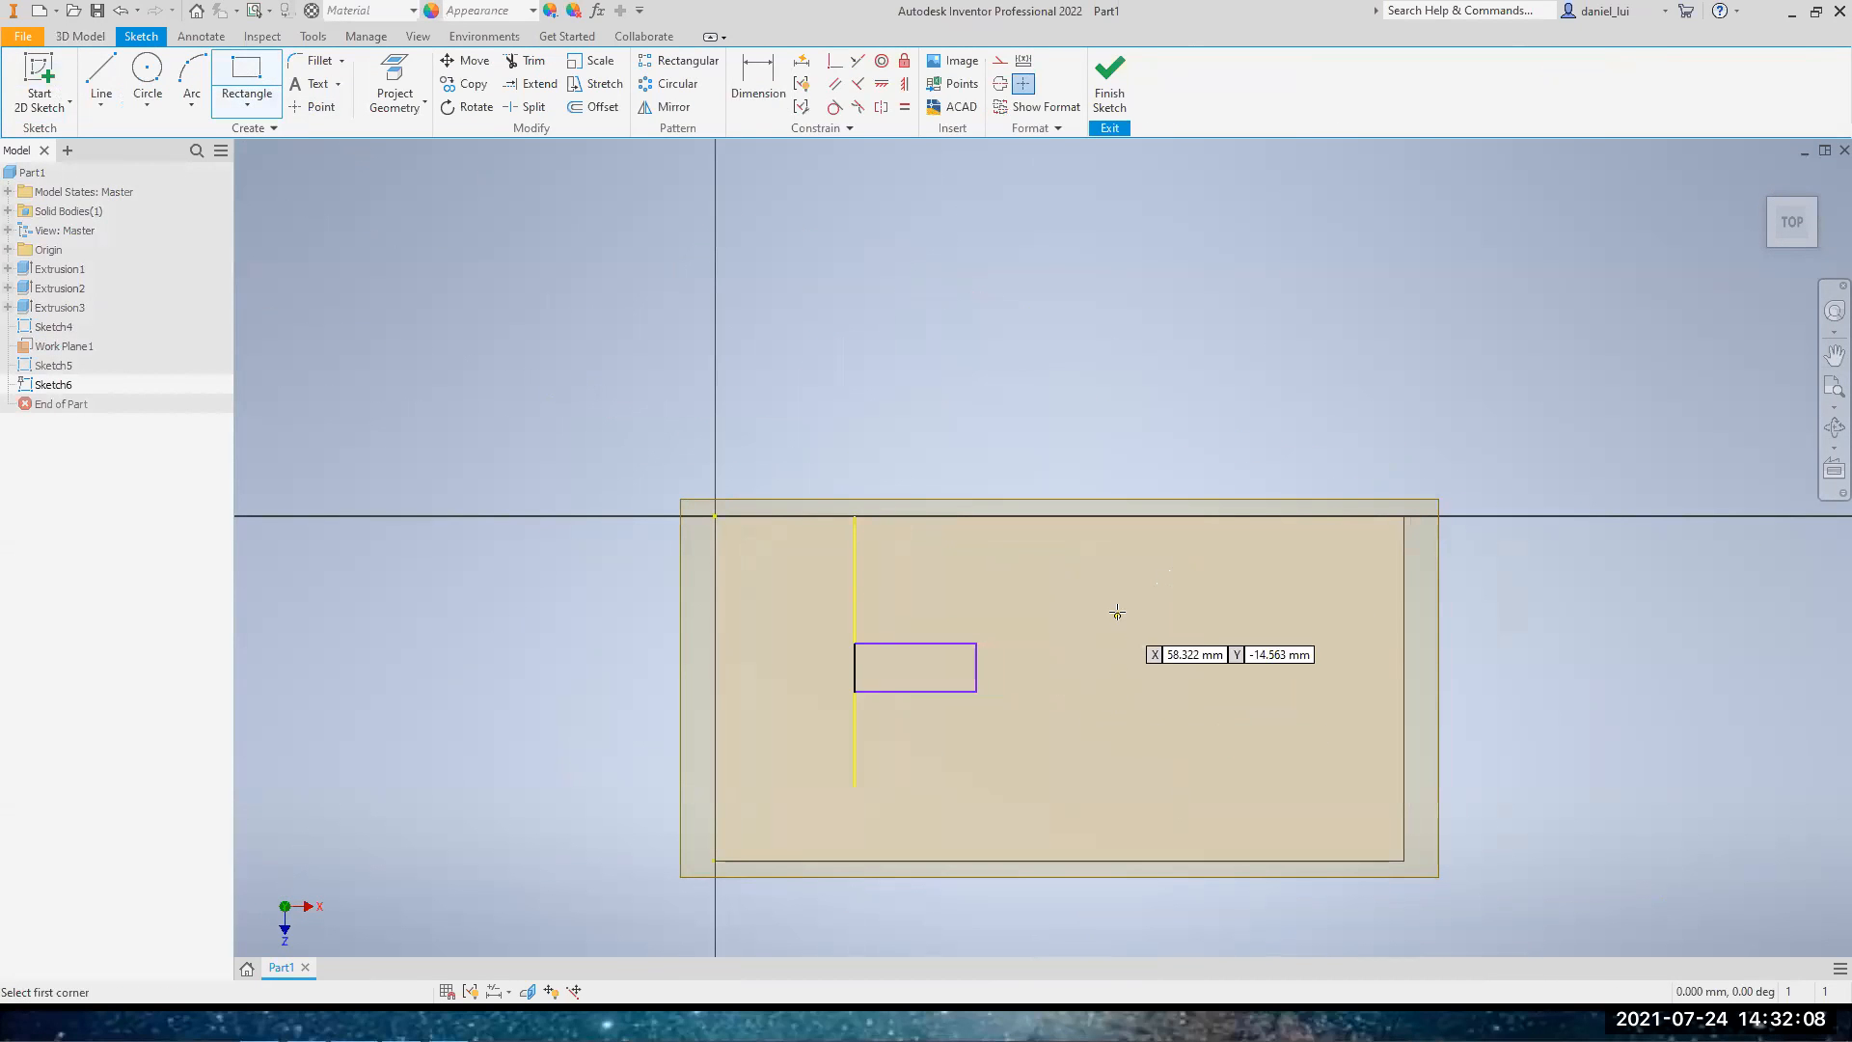
pyautogui.click(1135, 625)
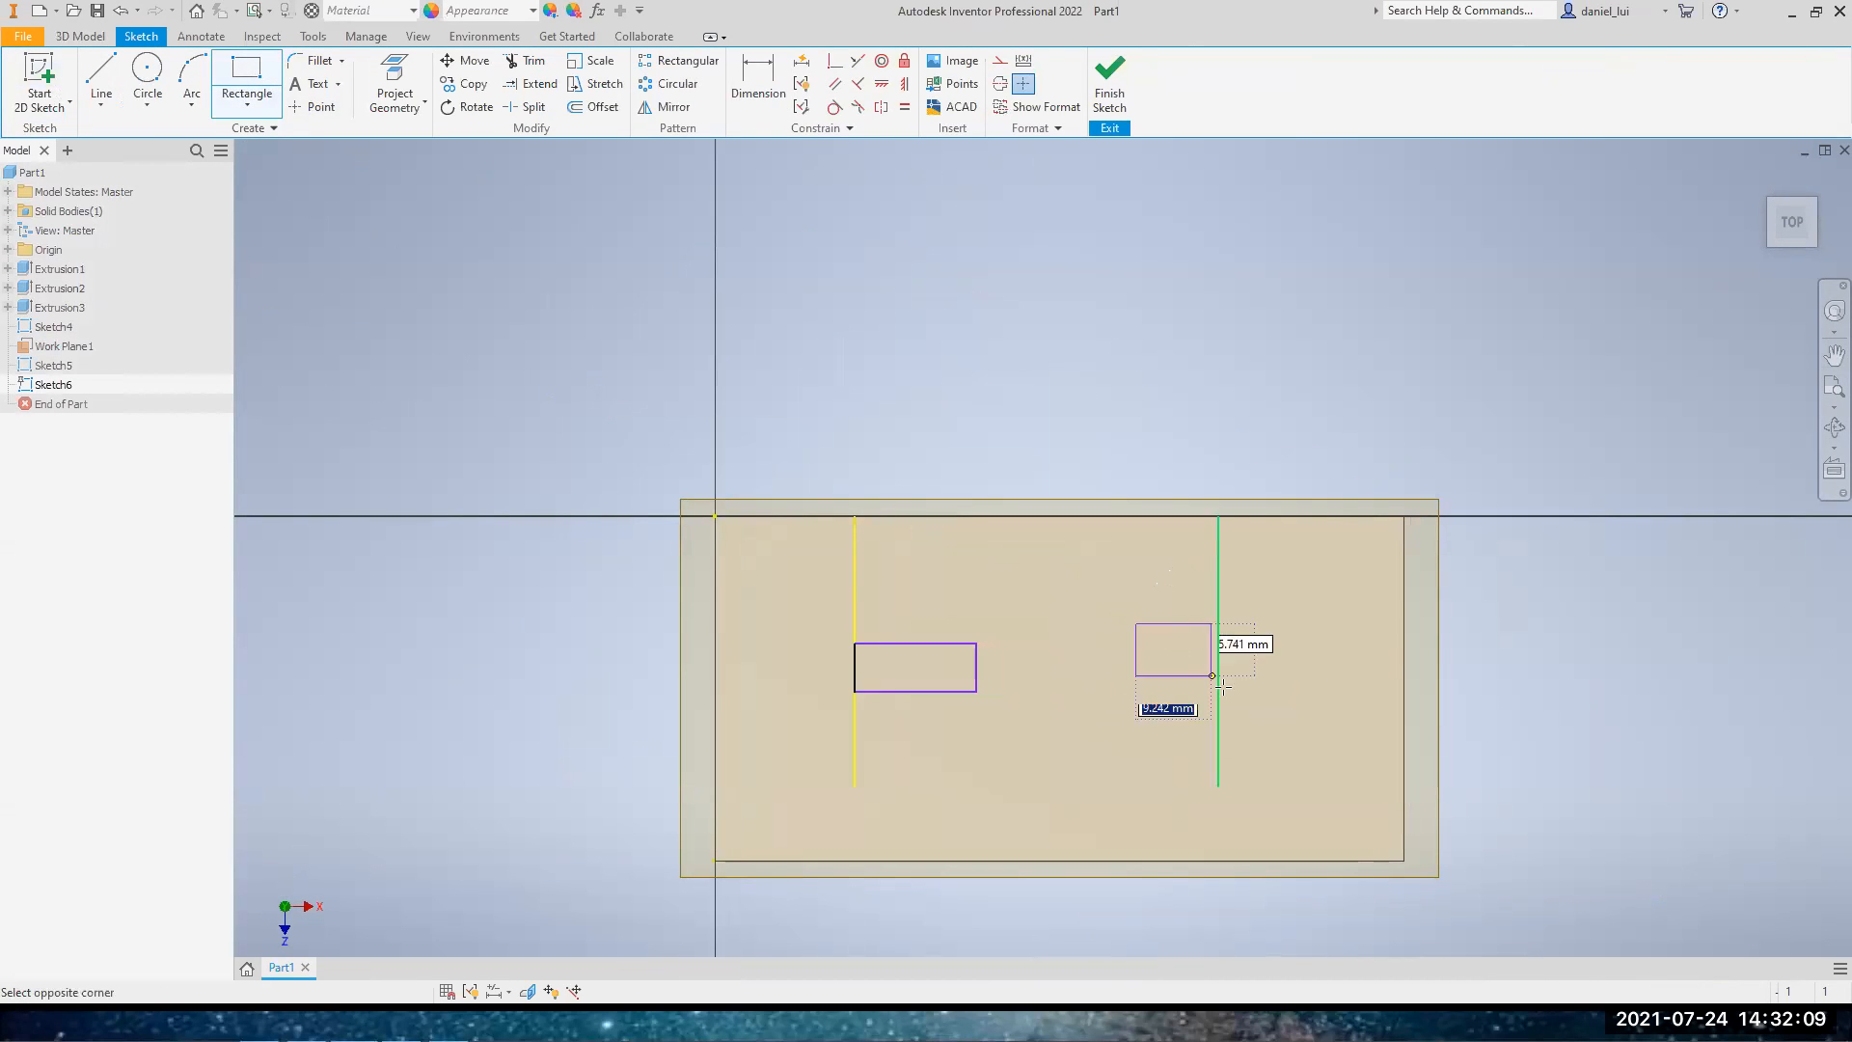
pyautogui.click(1310, 718)
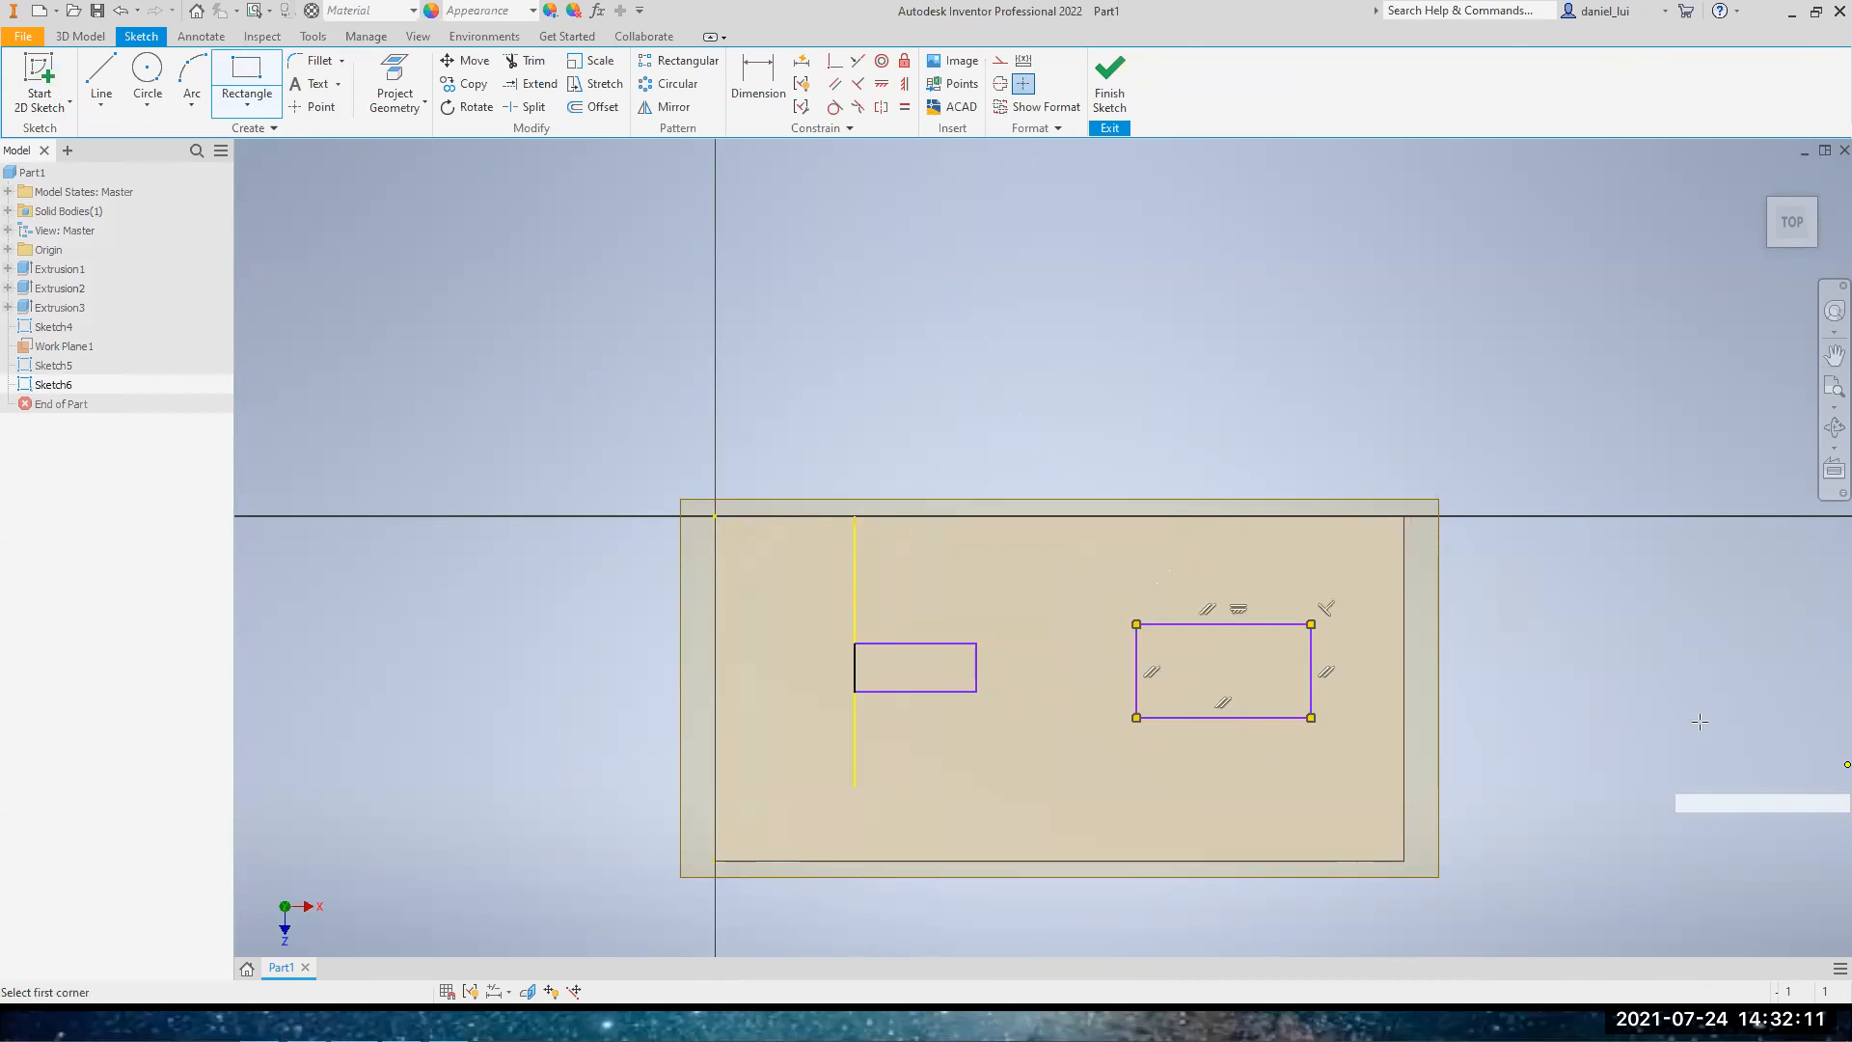
pyautogui.click(1110, 85)
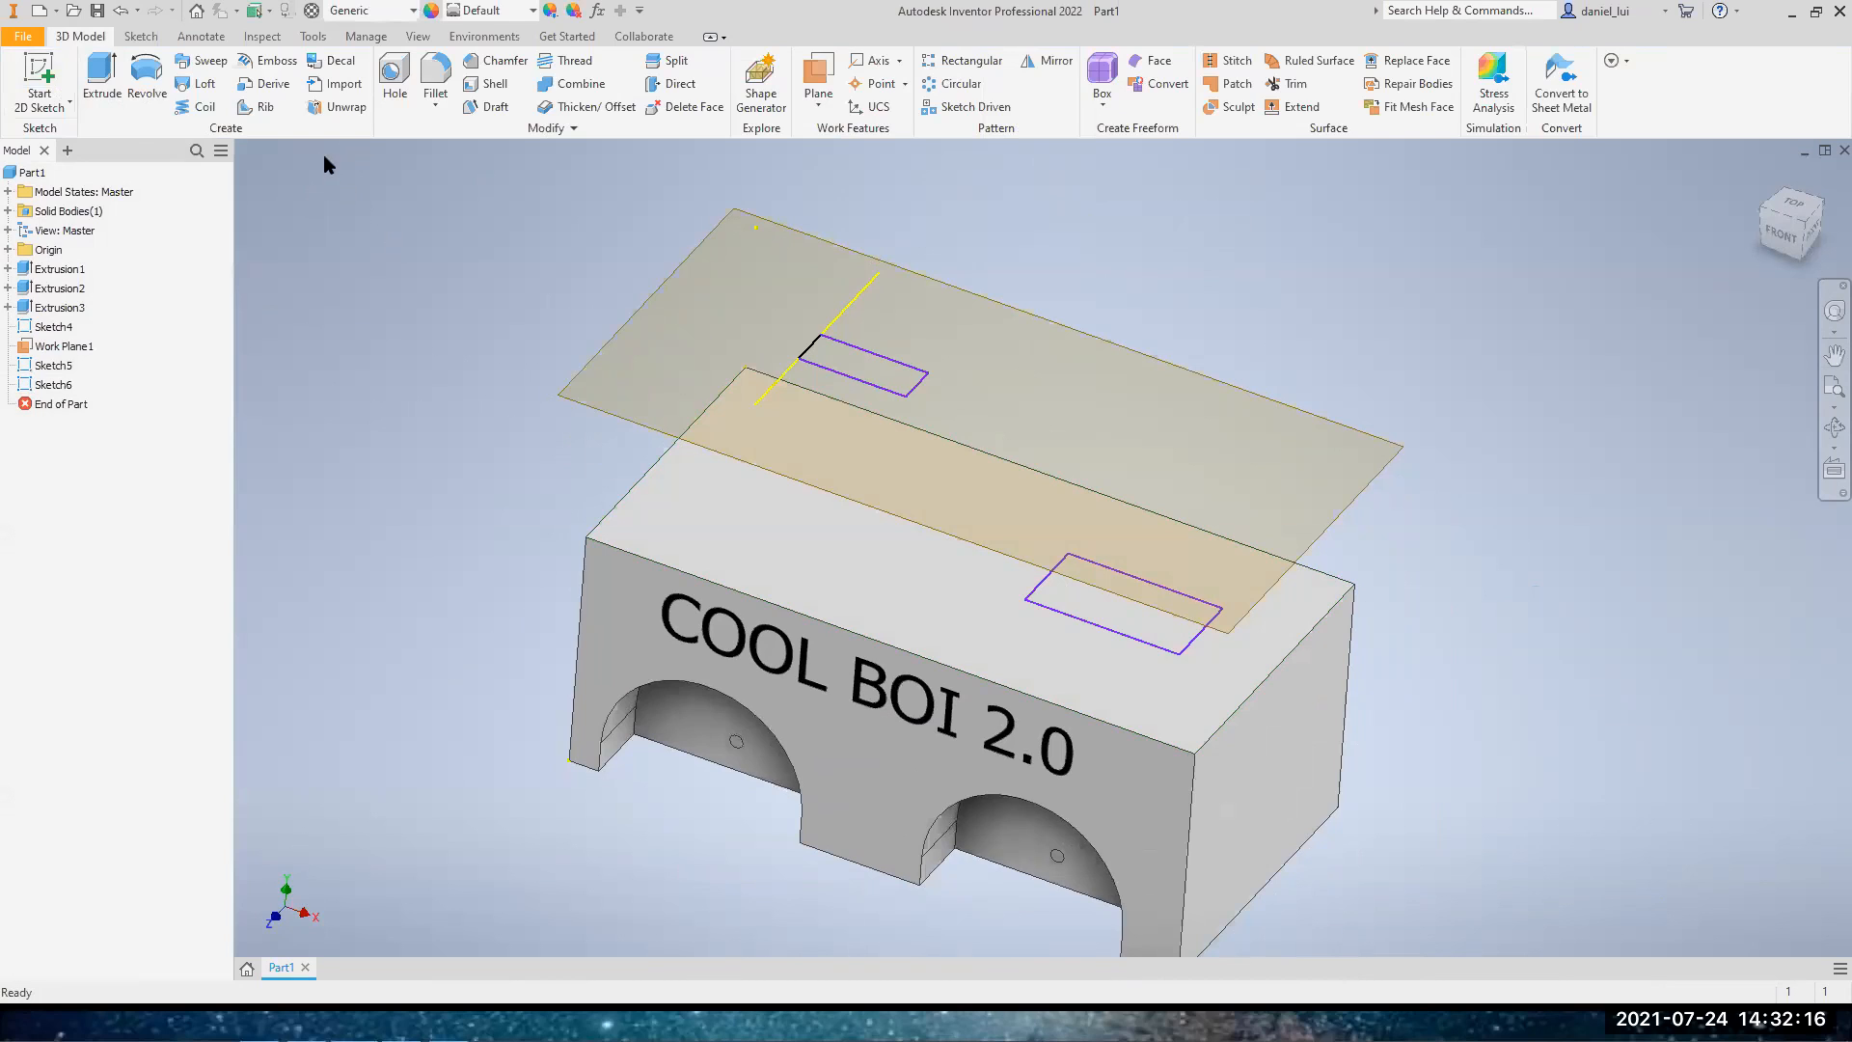
# Loft a solid from the top-face rectangle to the rectangle on the offset work plane
pyautogui.click(191, 88)
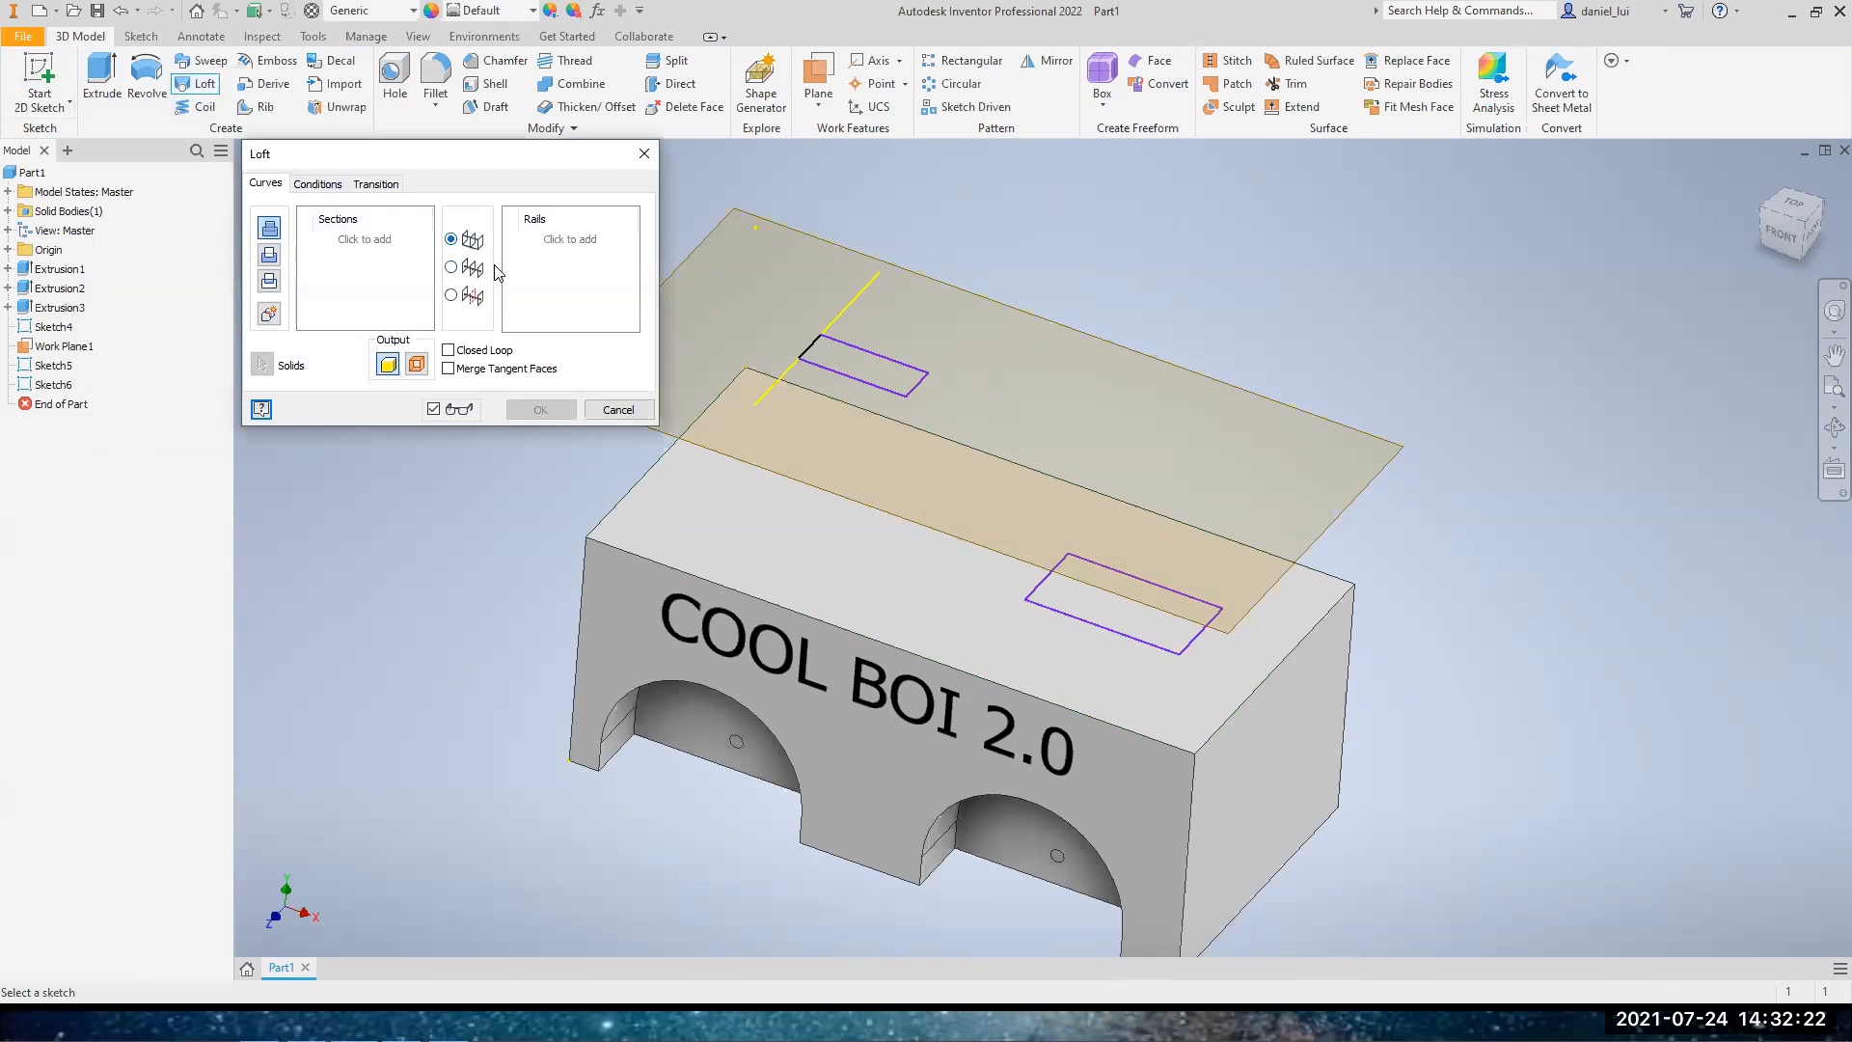
pyautogui.click(1084, 620)
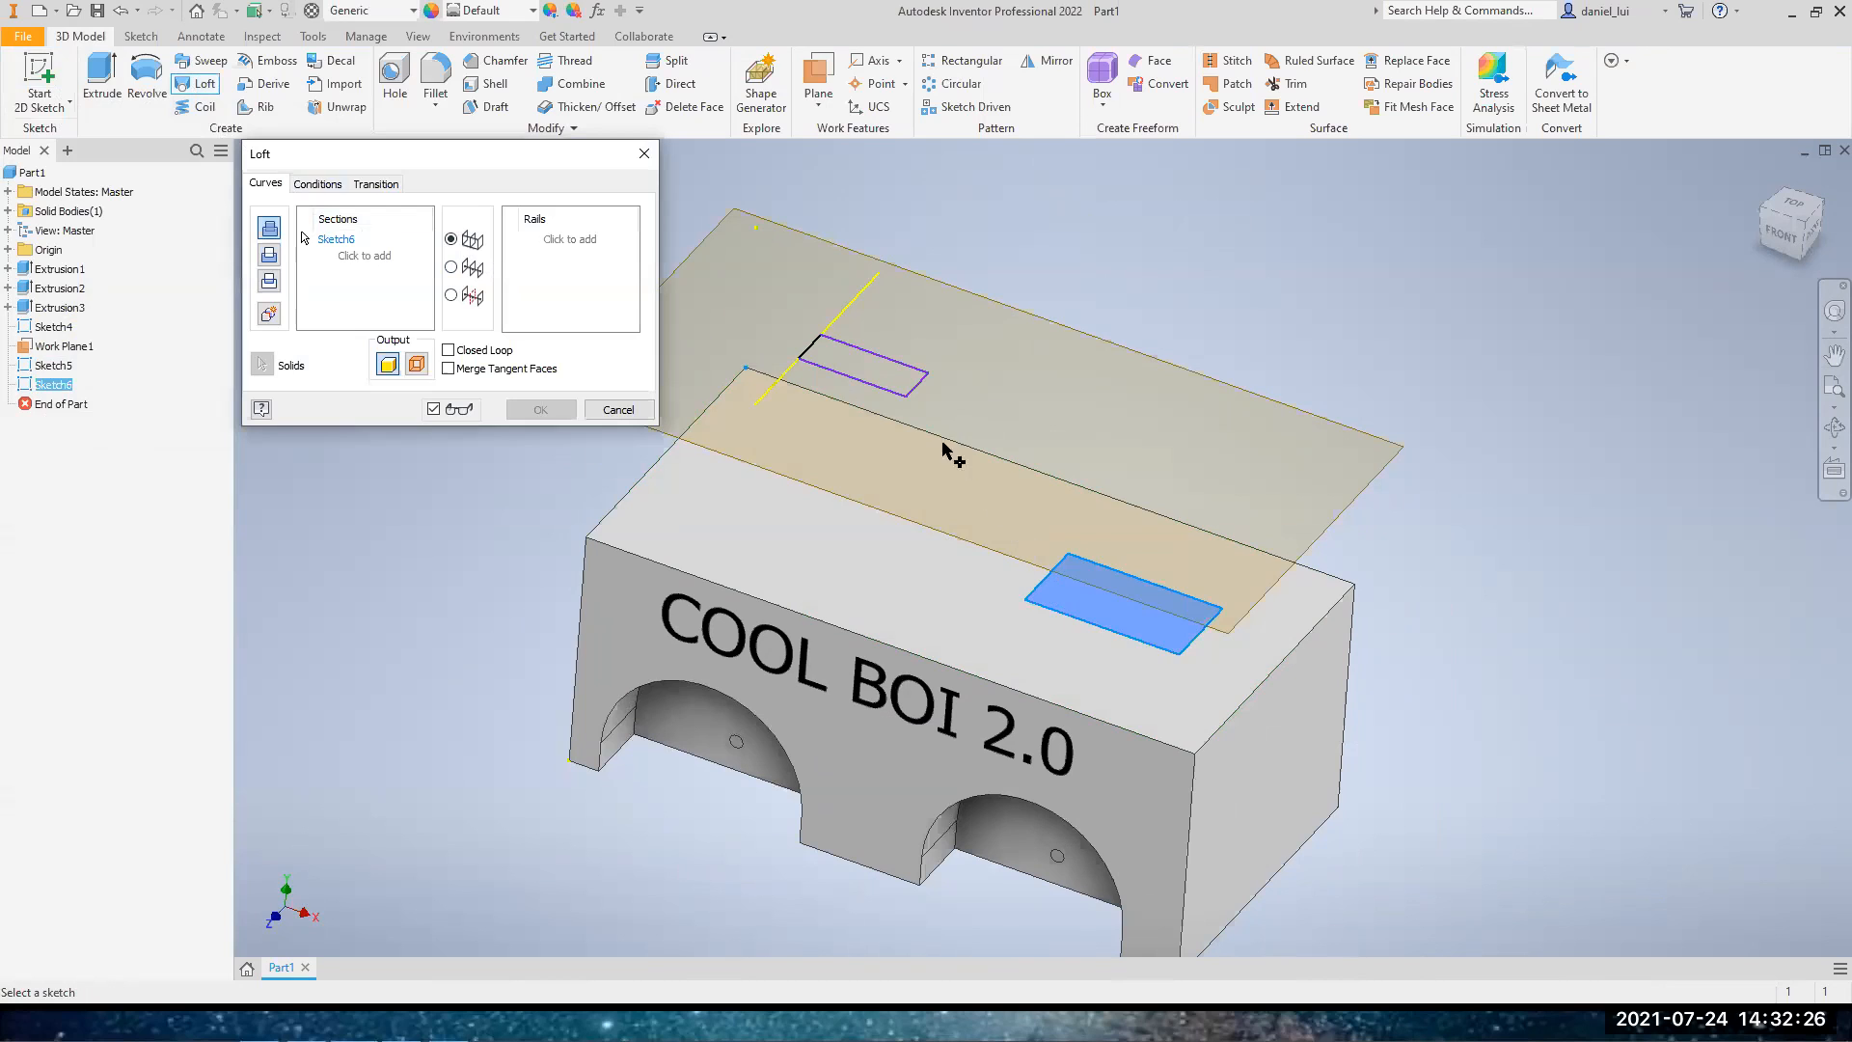
pyautogui.click(886, 398)
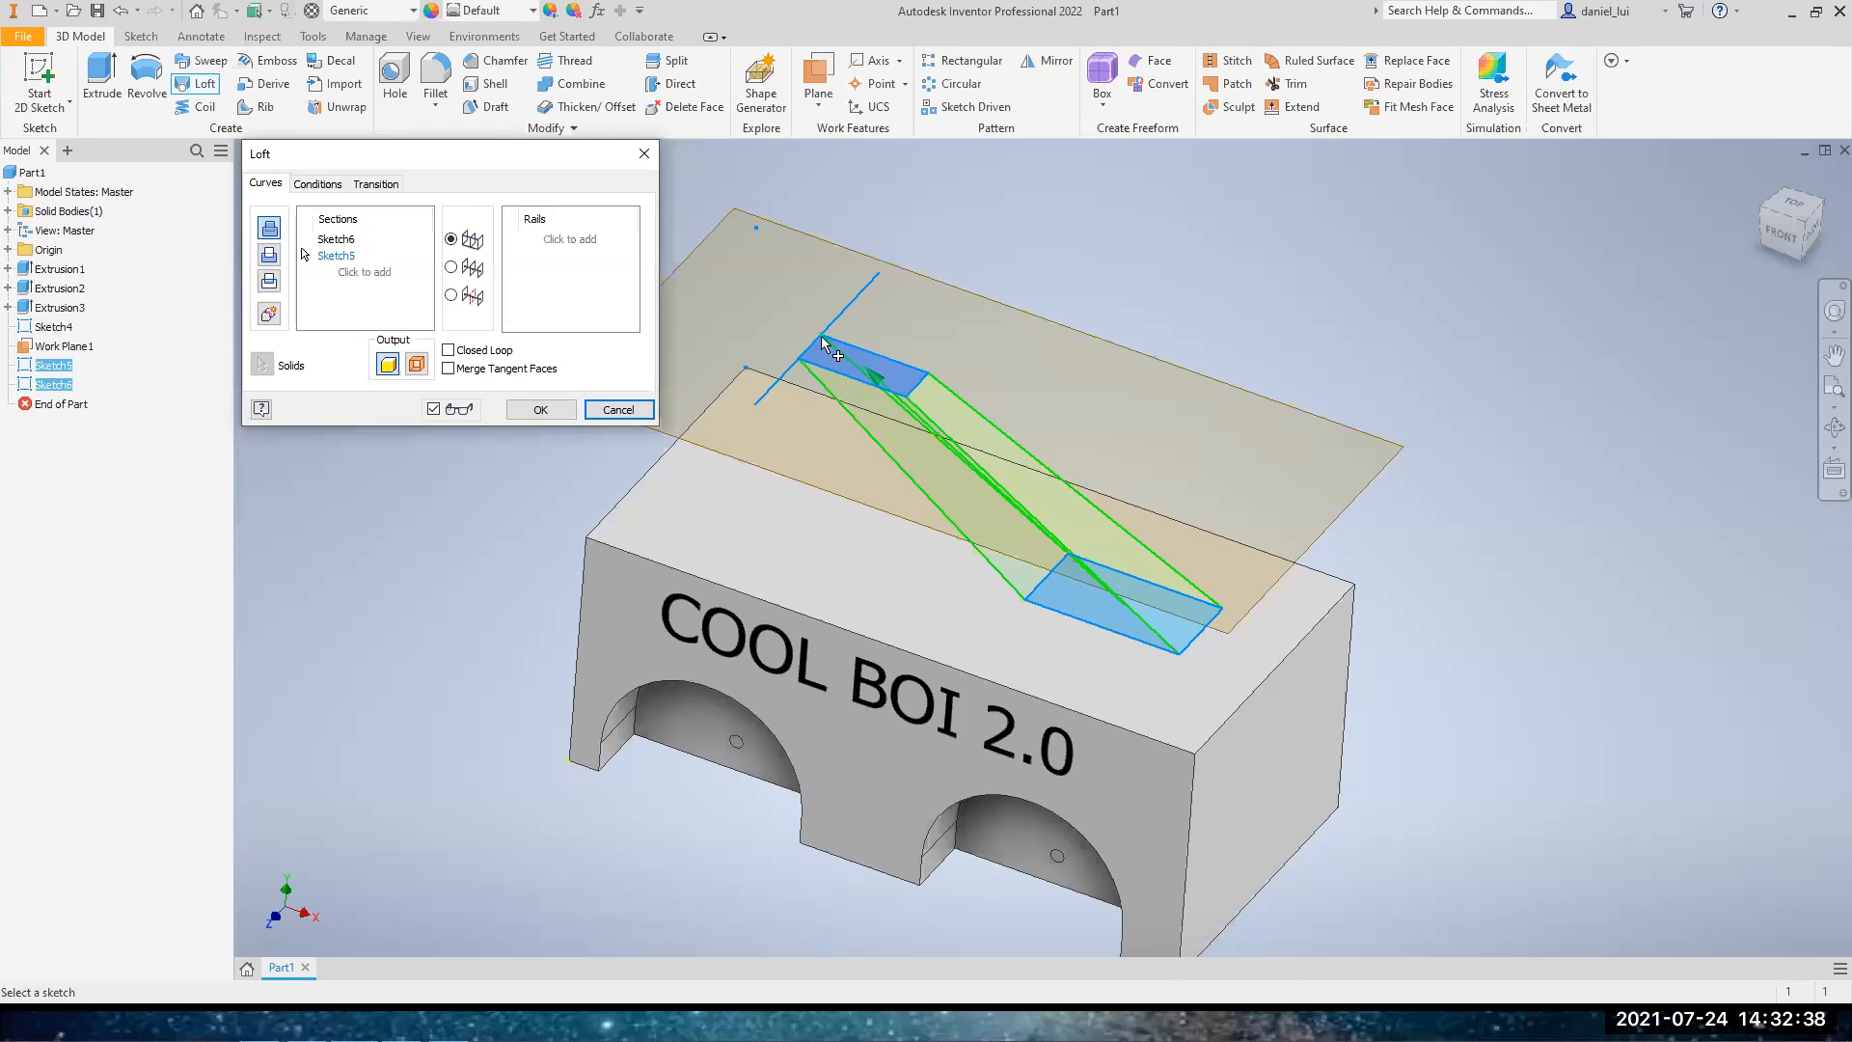
pyautogui.click(546, 413)
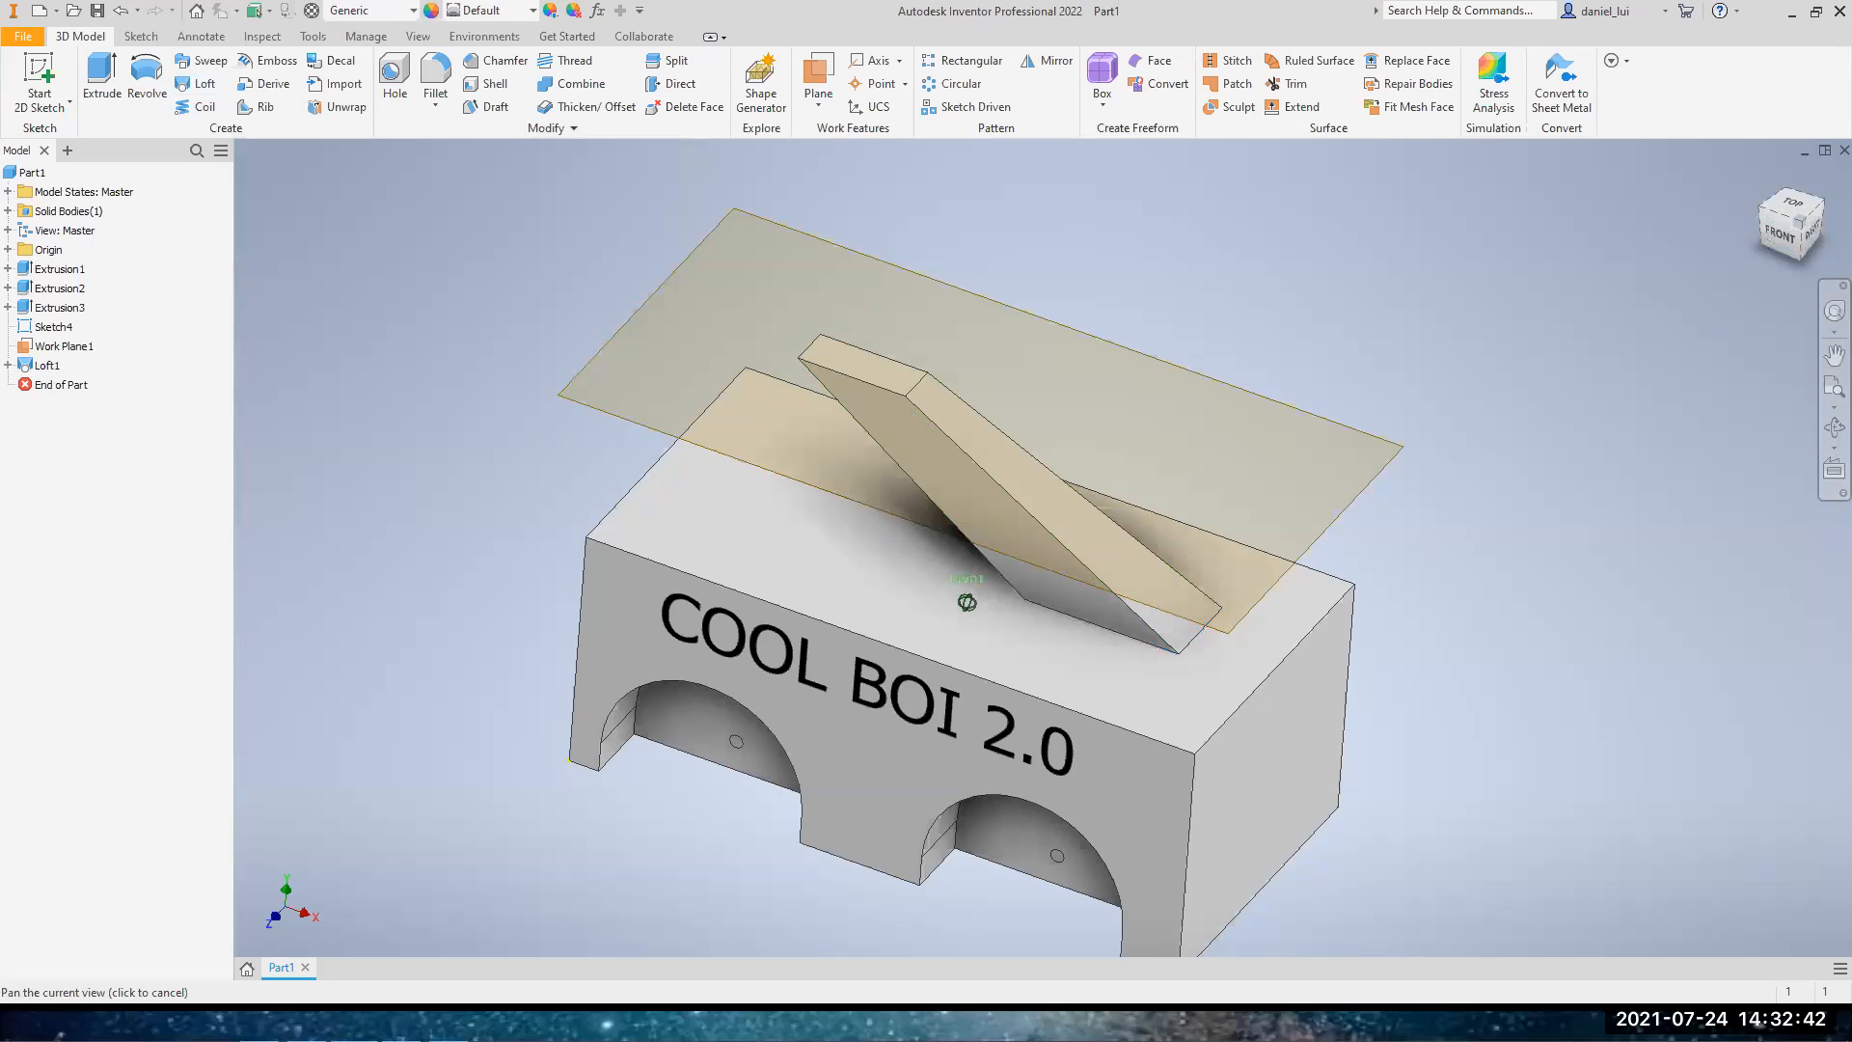
# Turn off the visibility of the offset work plane
pyautogui.click(1812, 230)
pyautogui.keyDown('shift'); pyautogui.moveTo(966, 602); pyautogui.dragTo(1187, 694, button='middle'); pyautogui.keyUp('shift')
pyautogui.rightClick(77, 346)
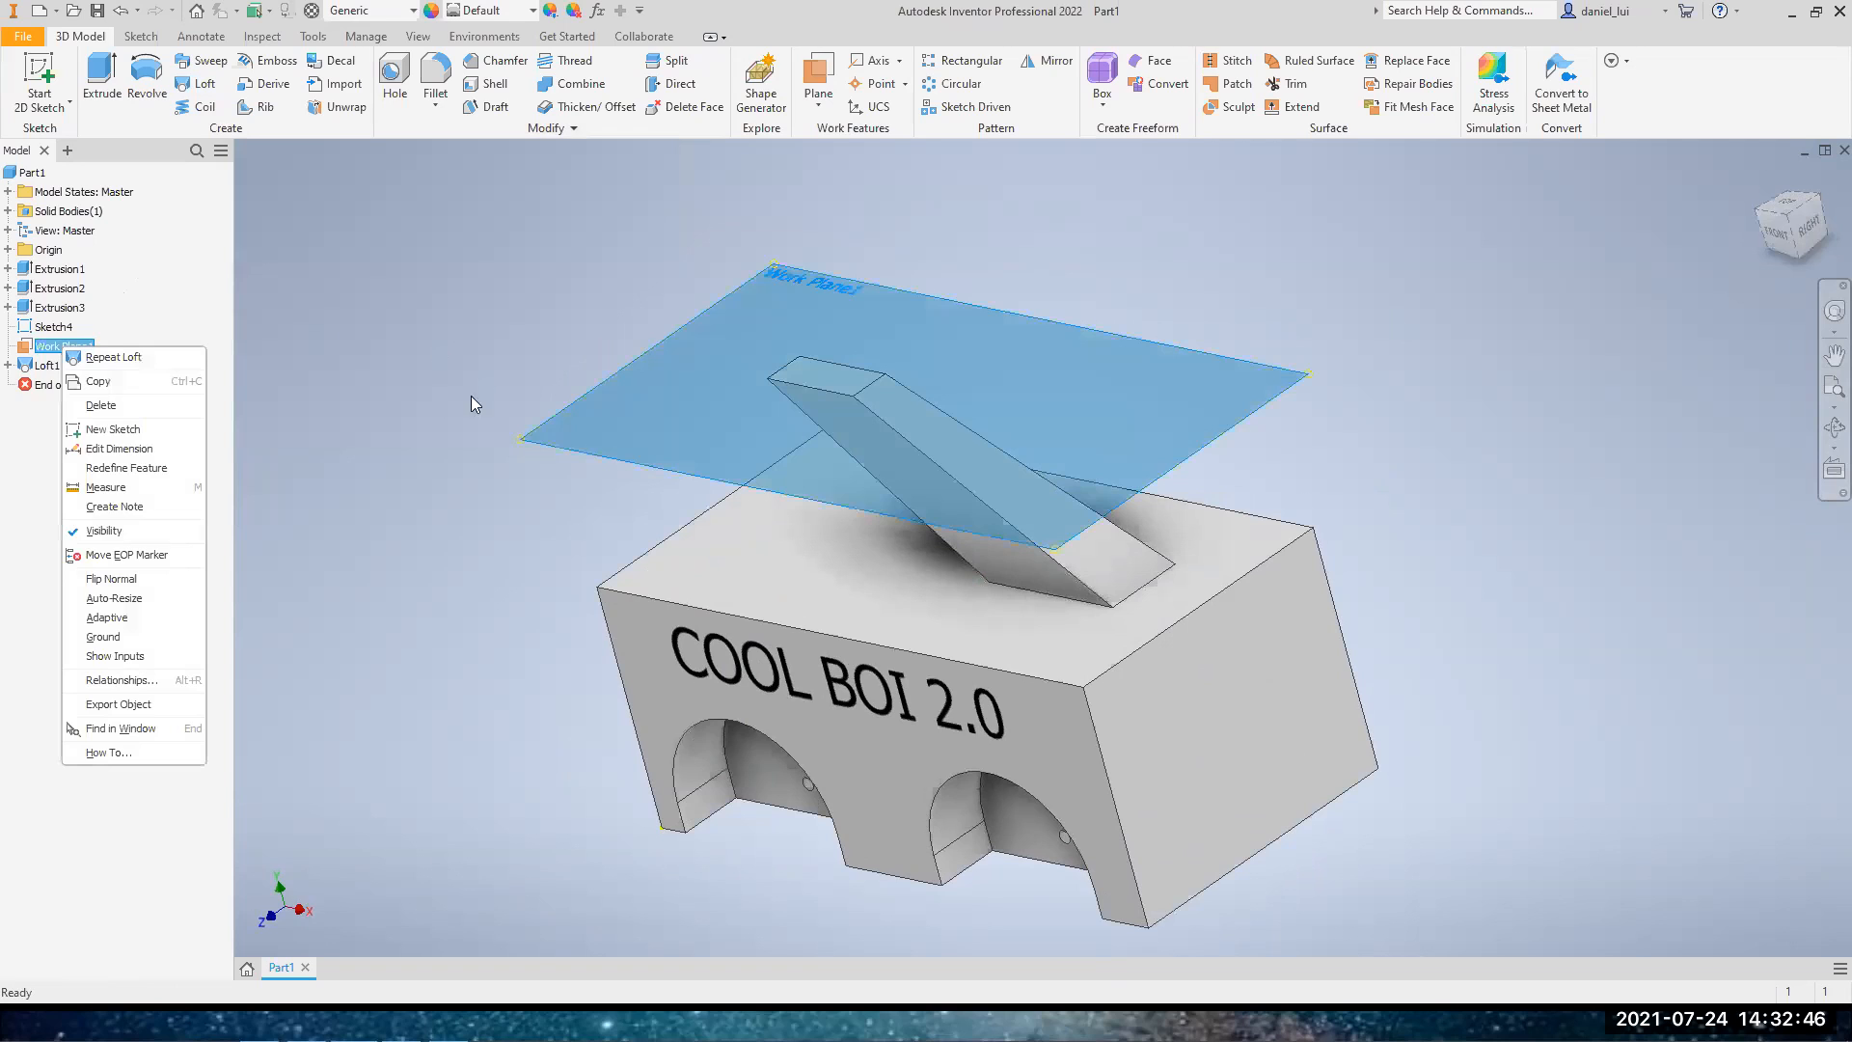
pyautogui.click(104, 532)
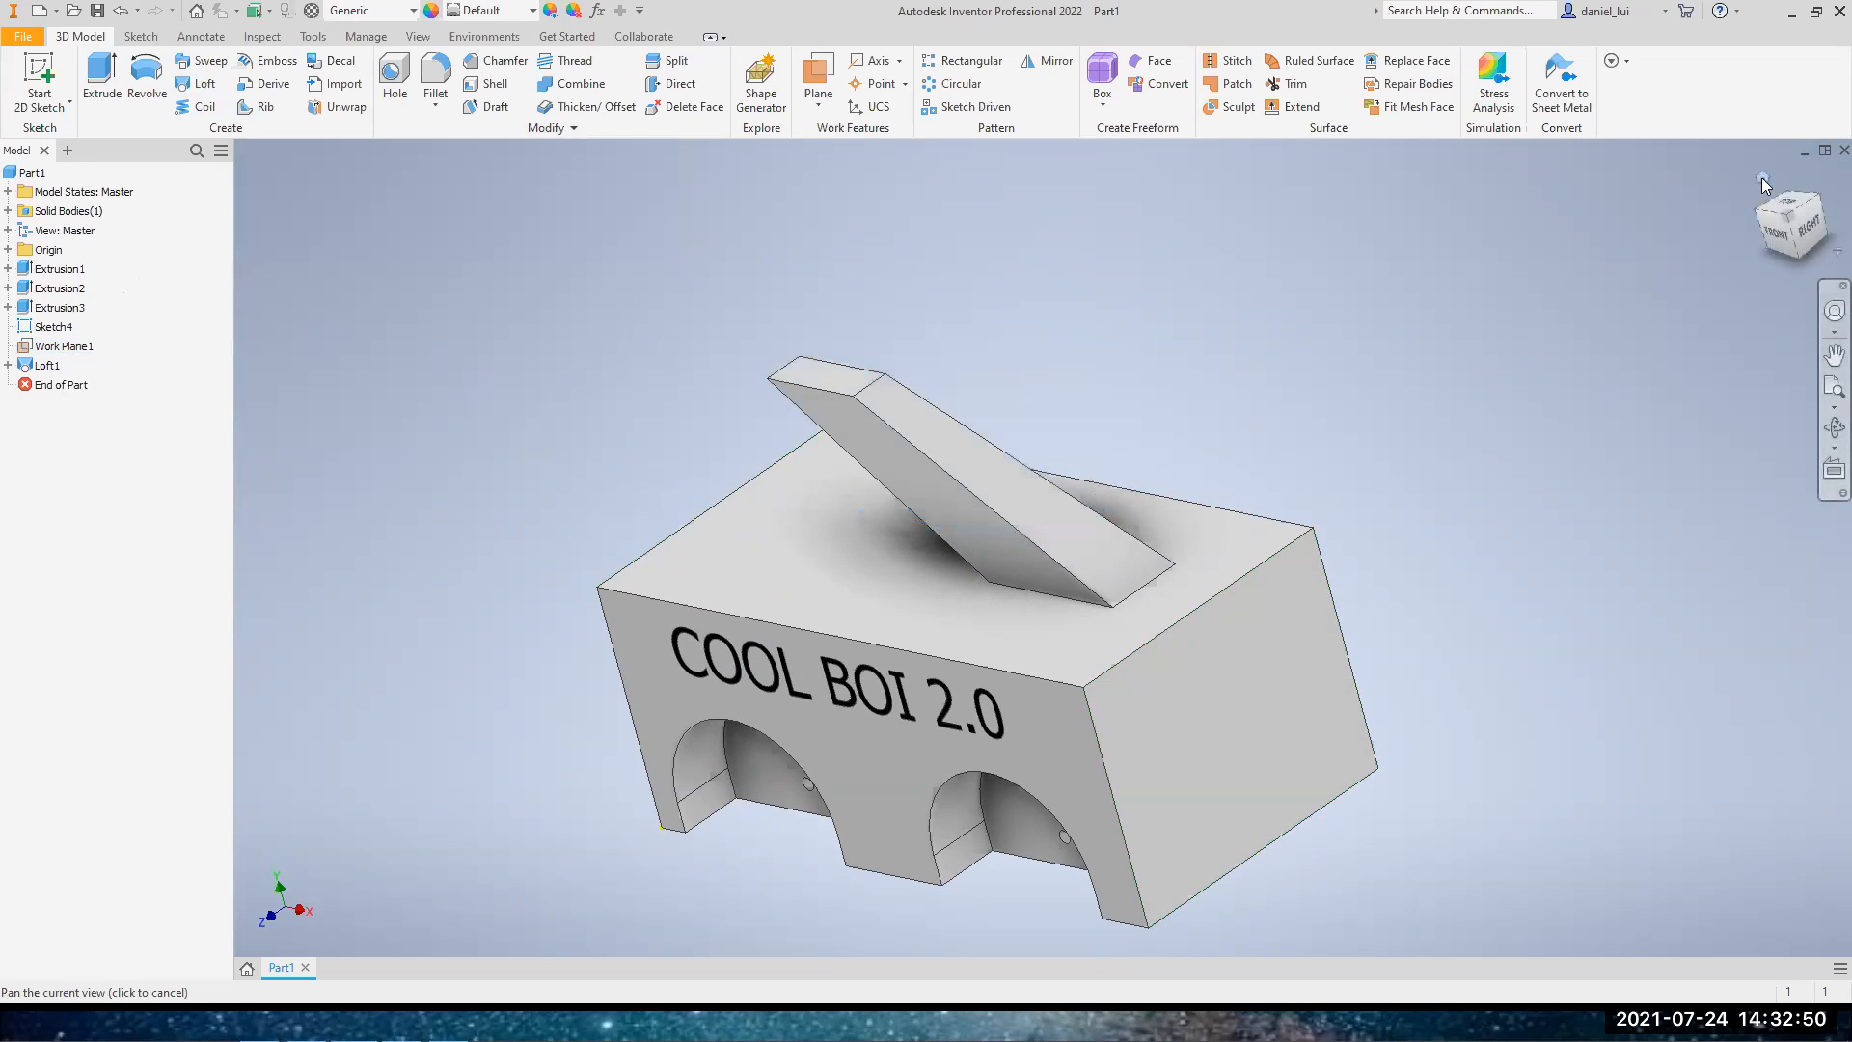
# Inspect the lofted part from several sides and restore the home view
pyautogui.click(1763, 183)
pyautogui.moveTo(1796, 227); pyautogui.dragTo(1631, 184)
pyautogui.moveTo(1042, 541)
pyautogui.keyDown('shift'); pyautogui.mouseDown(button='middle')
pyautogui.moveTo(897, 540)
pyautogui.moveTo(1254, 512)
pyautogui.moveTo(1177, 589)
pyautogui.mouseUp(button='middle'); pyautogui.keyUp('shift')
pyautogui.moveTo(1788, 221); pyautogui.dragTo(1771, 214)
pyautogui.click(1762, 185)
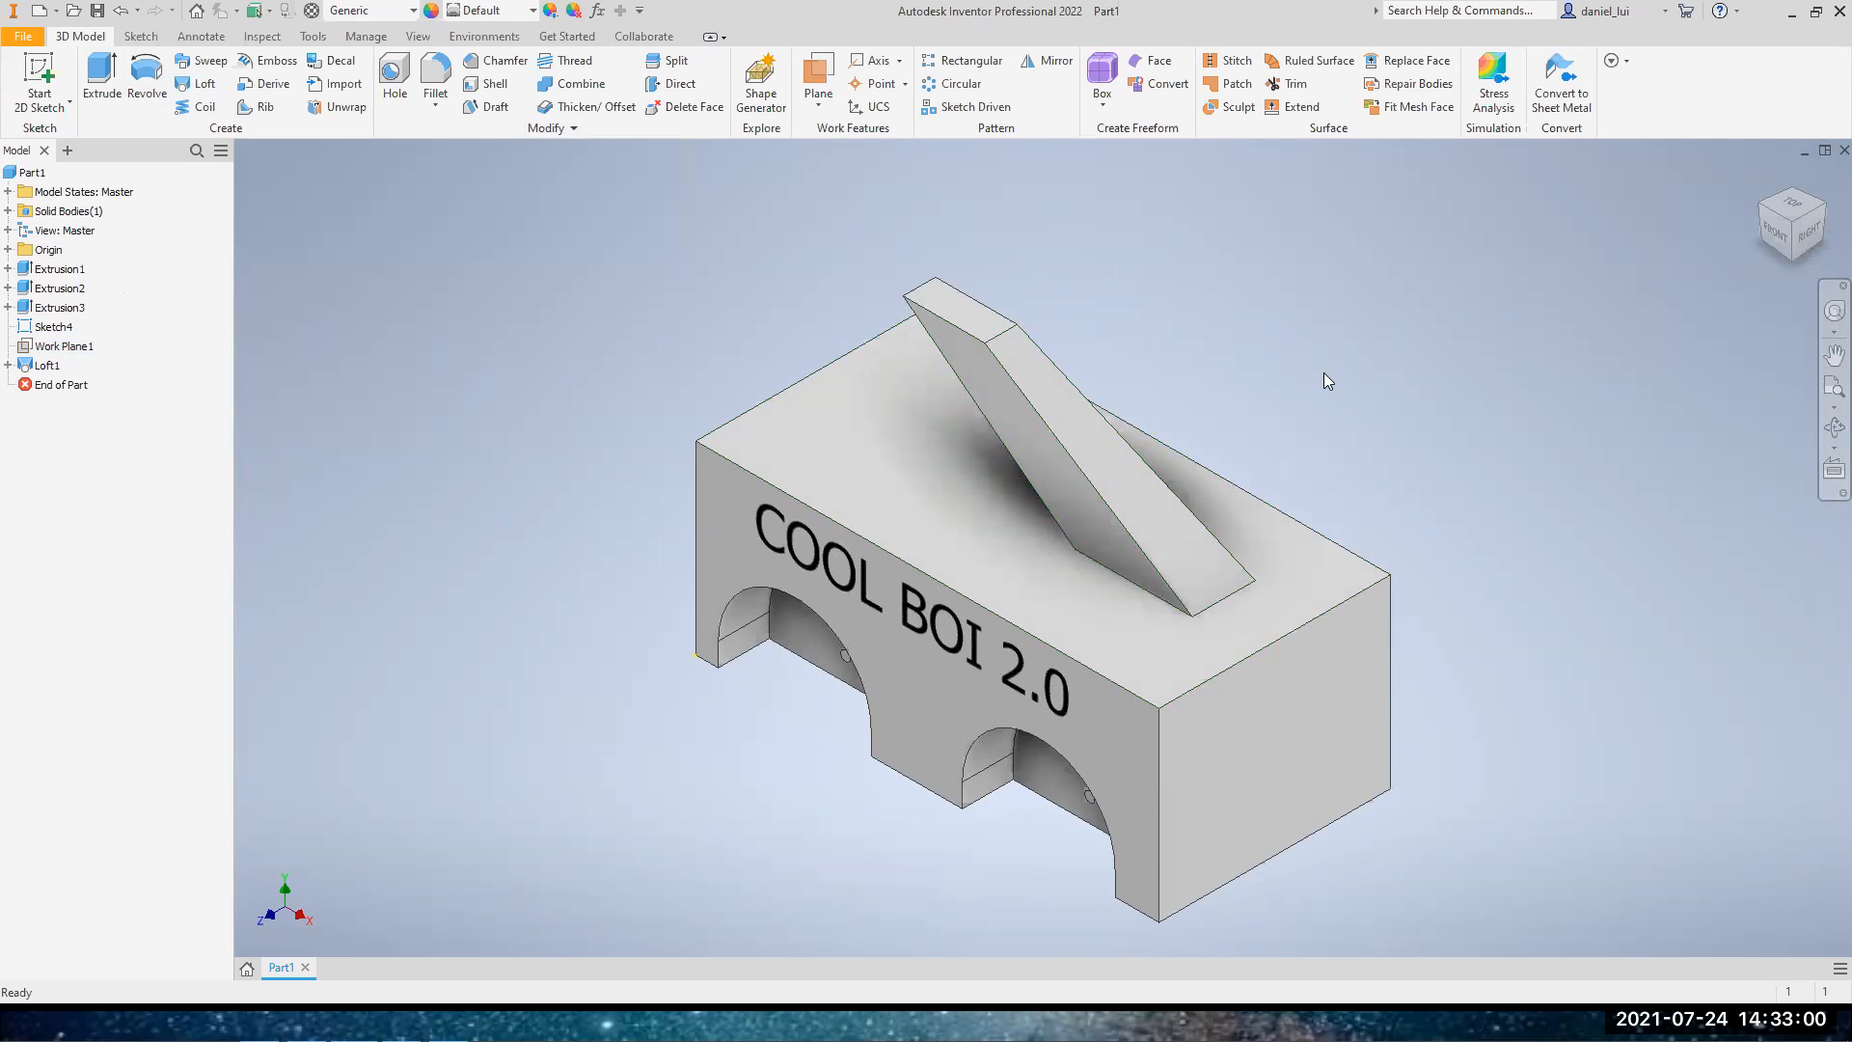
# Switch to the presentation and advance to the Sweeping slide
pyautogui.hotkey('alt', 'Tab')
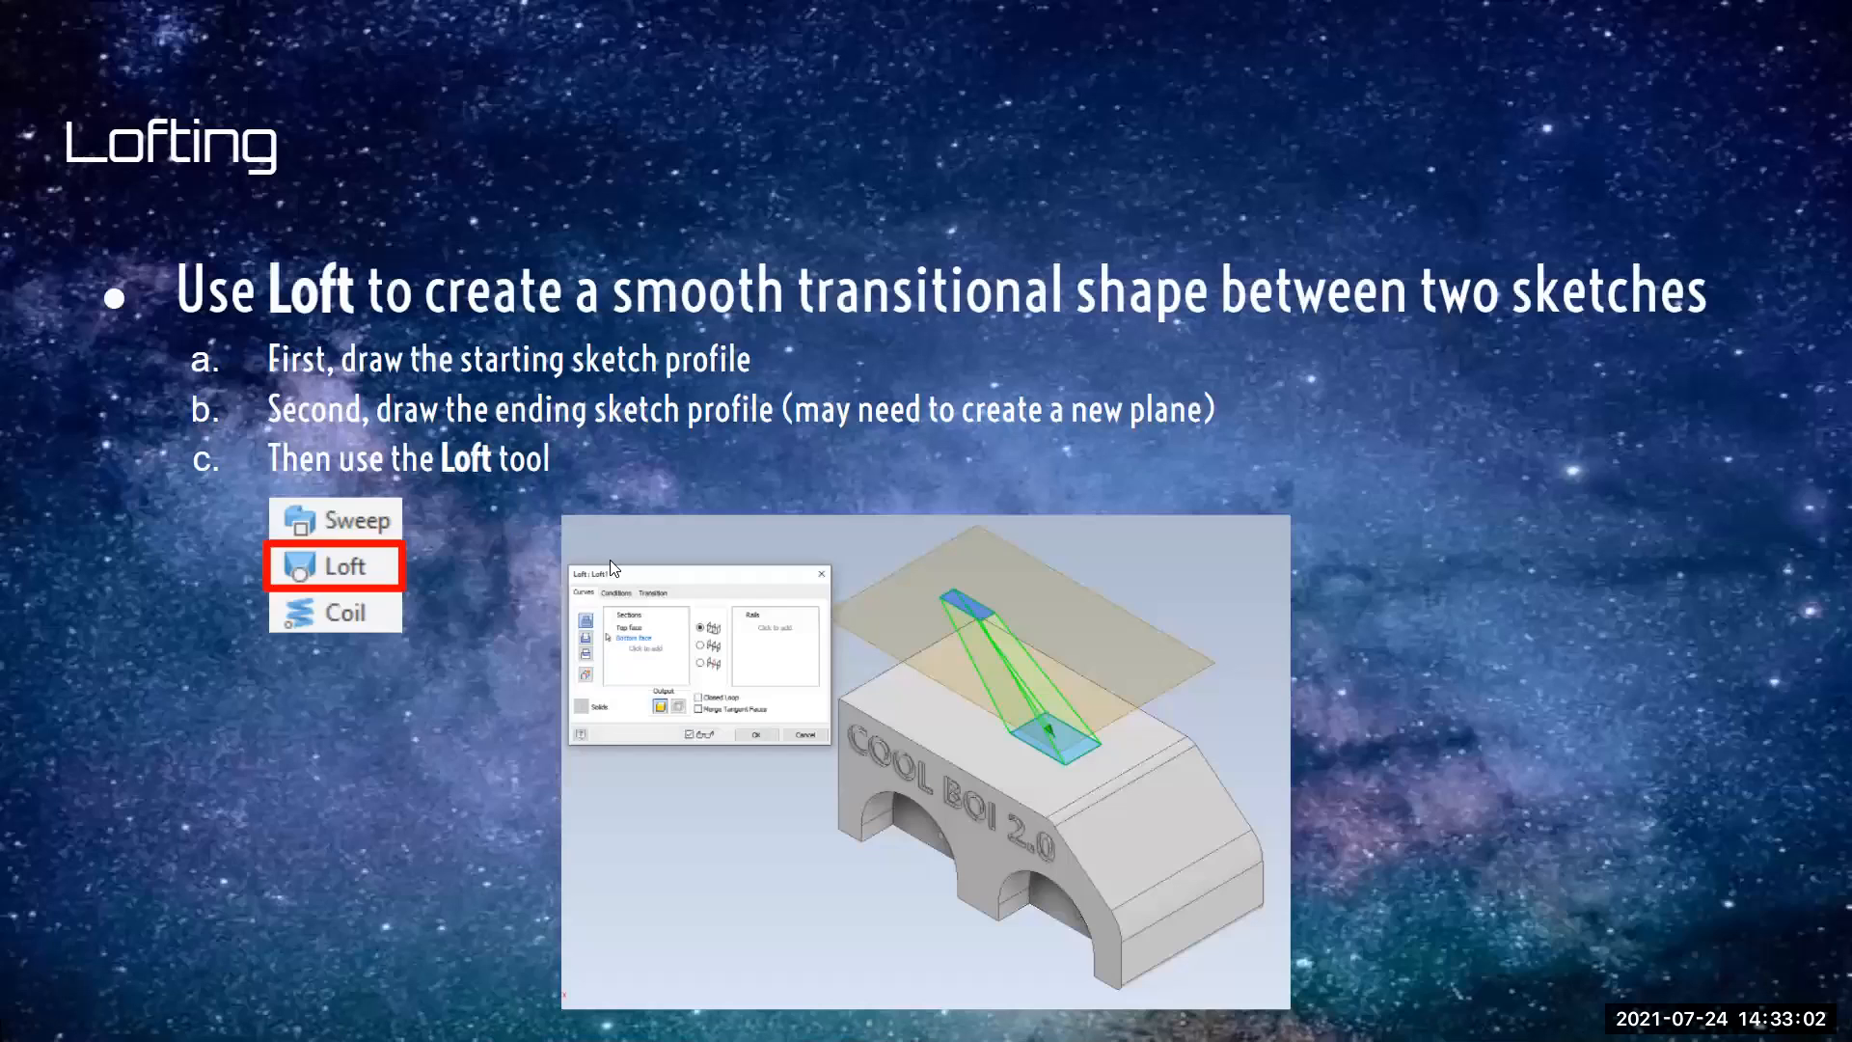
pyautogui.press('Right')
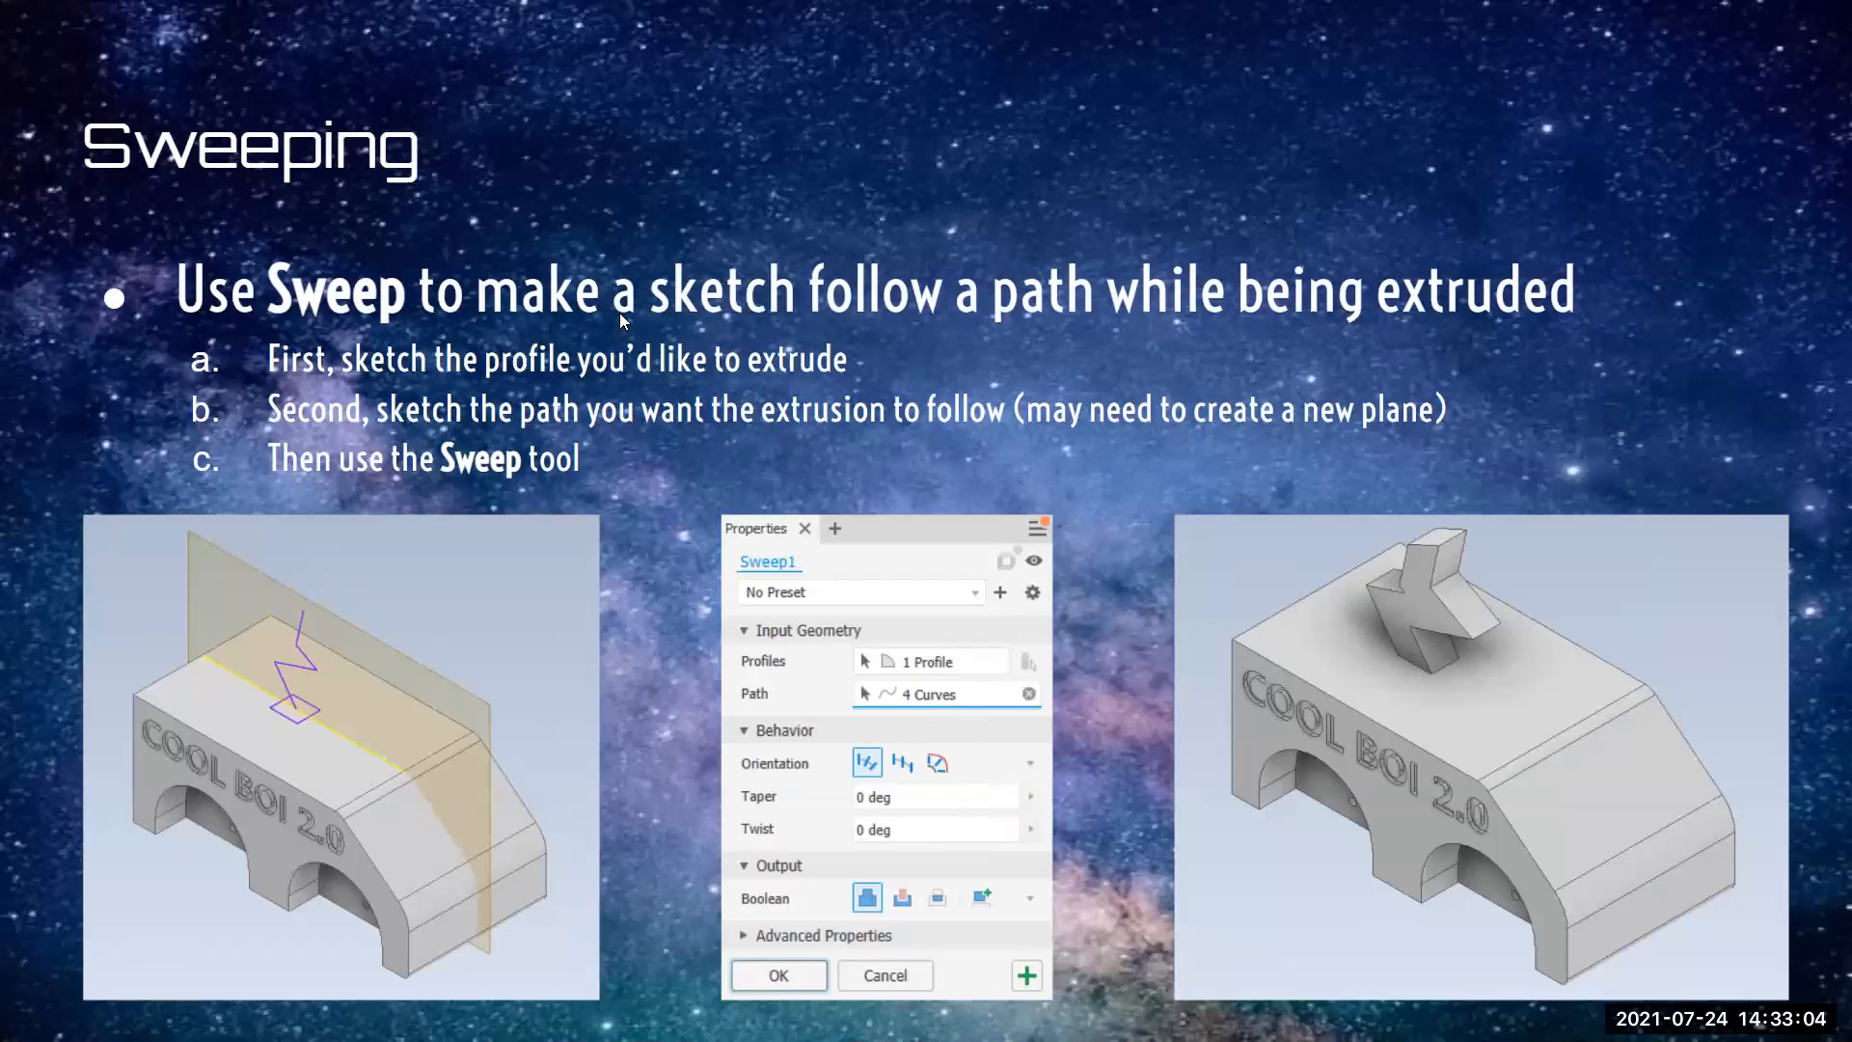
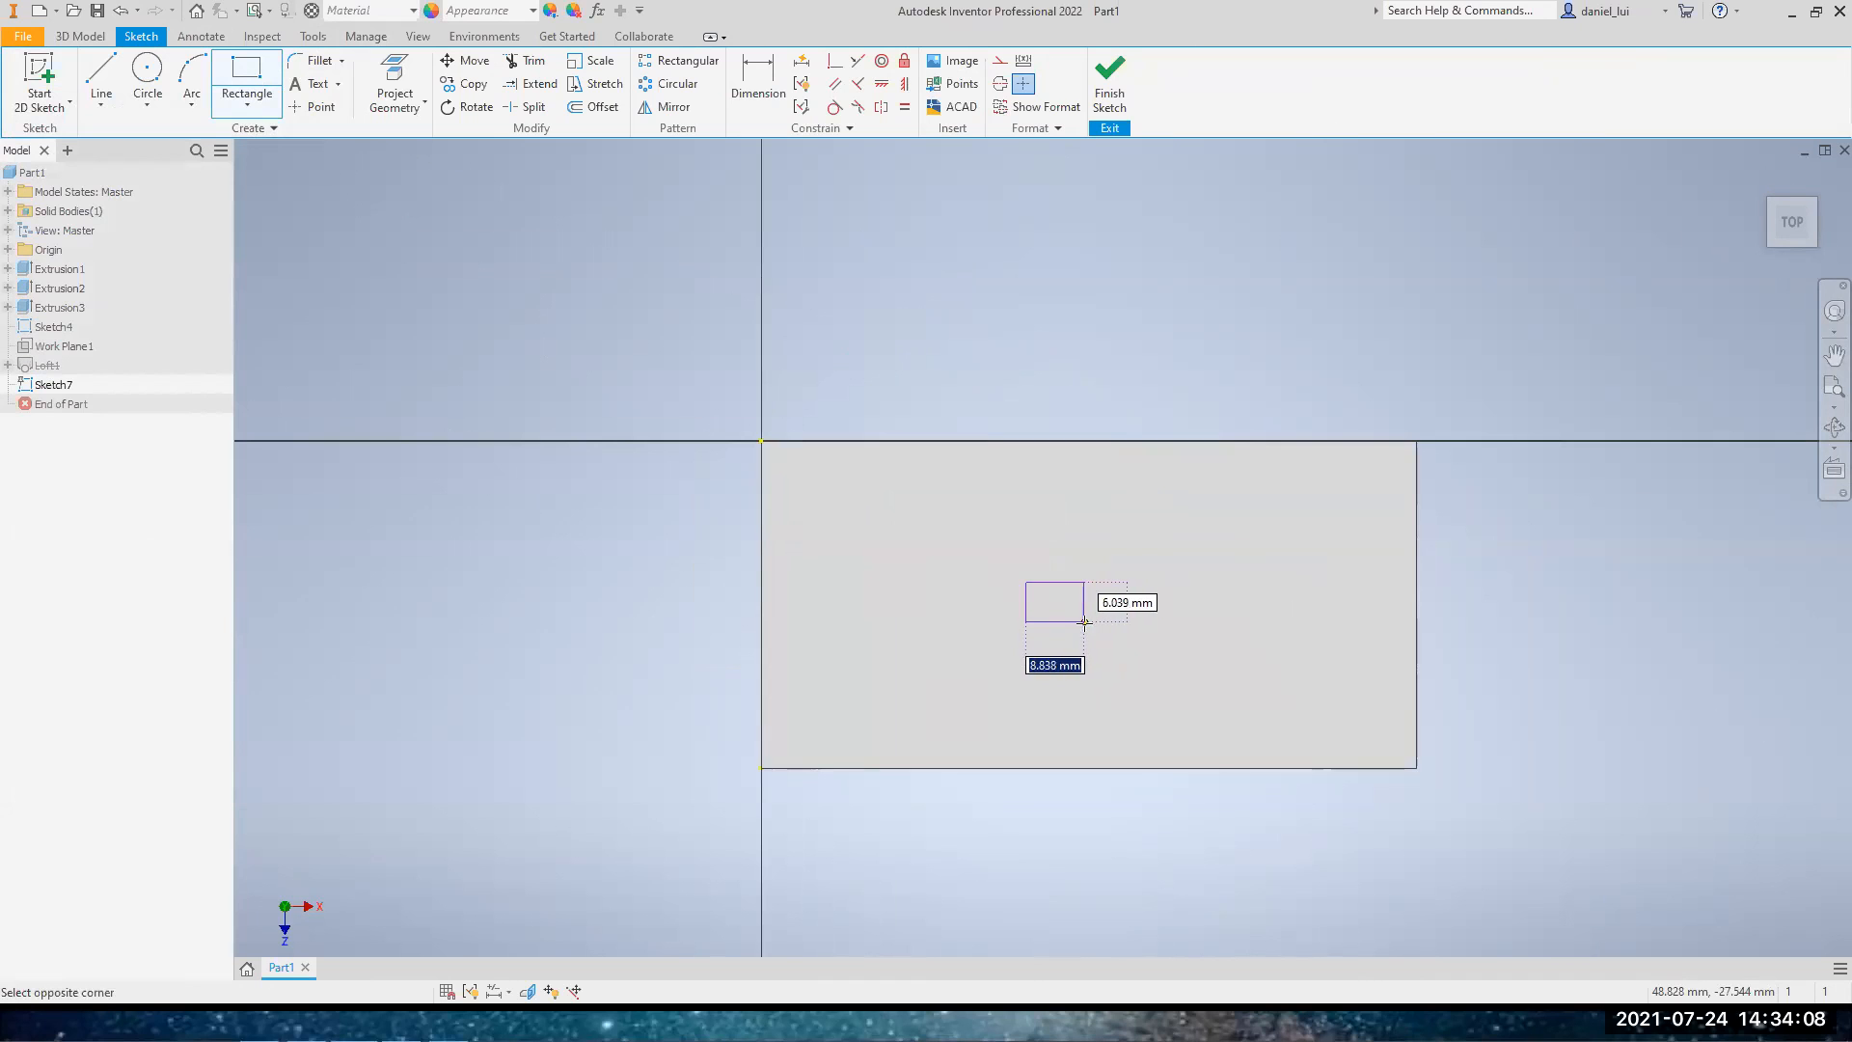
# Finish the small rectangle sketch on the top face and create a work plane offset -25 mm from the front face
pyautogui.click(1111, 96)
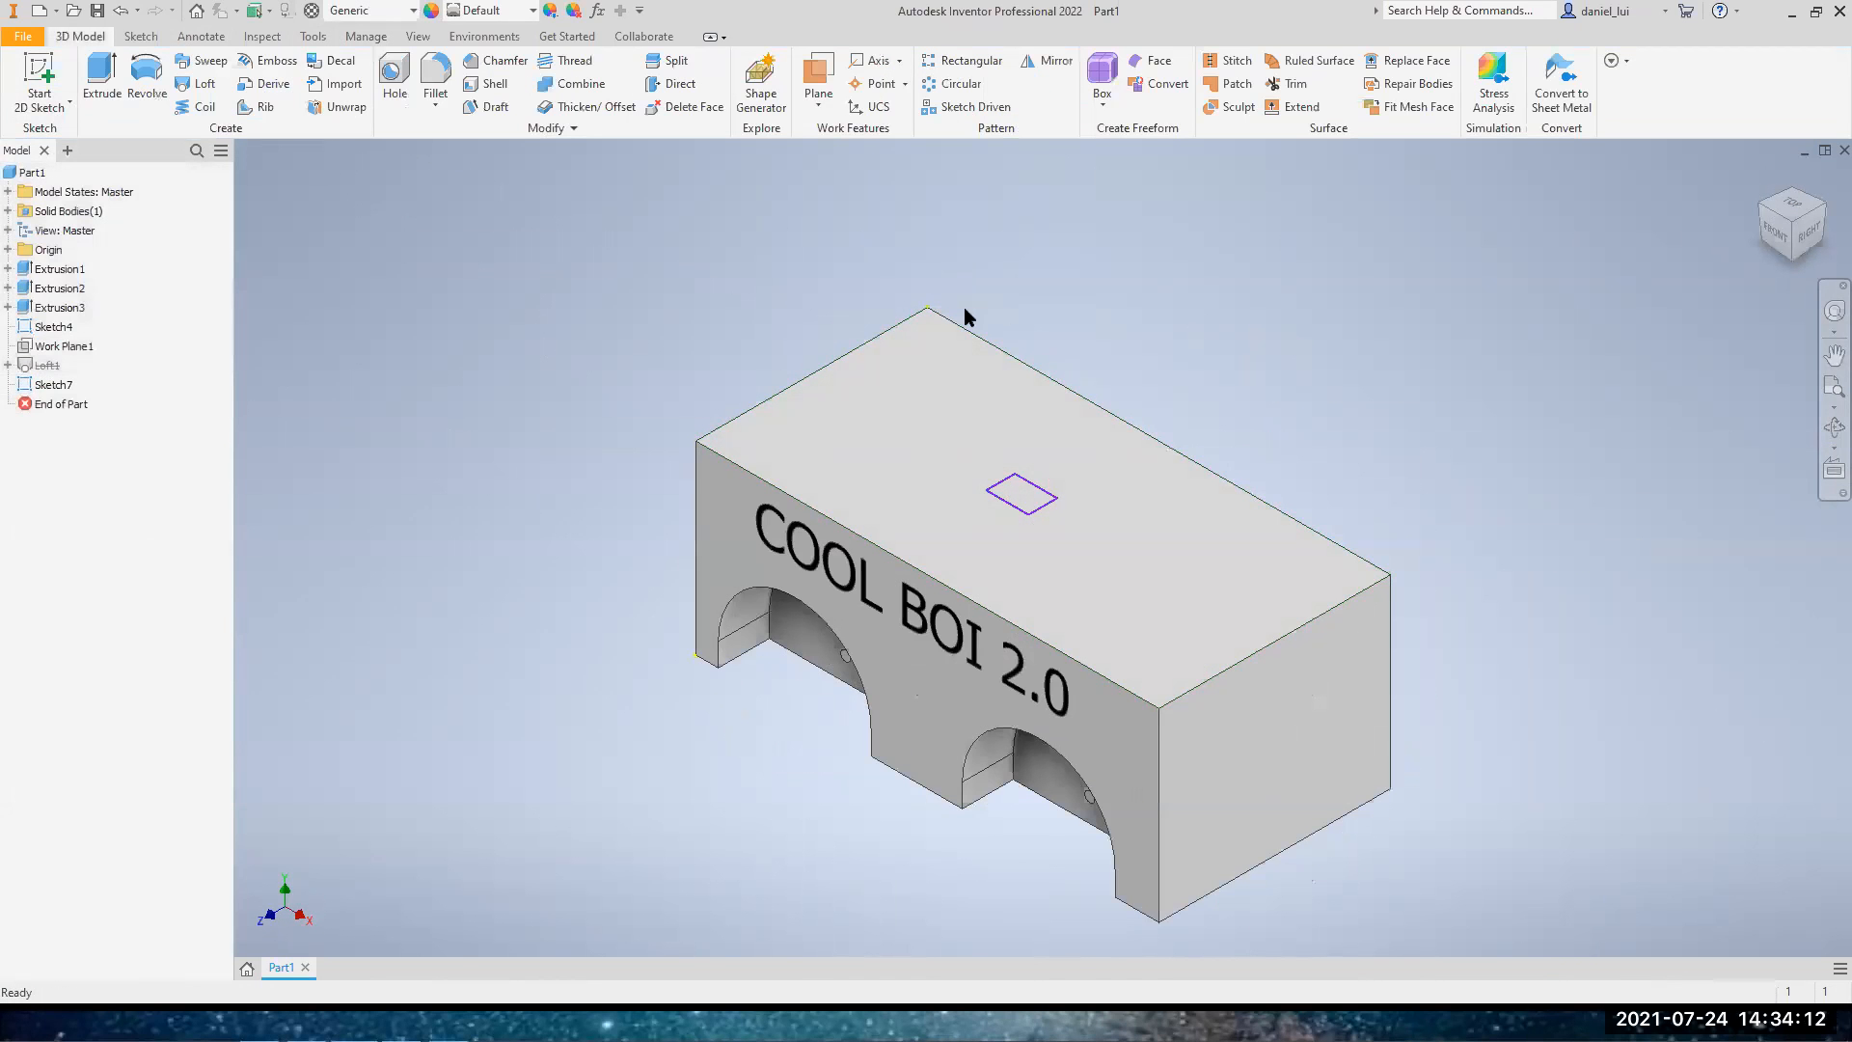
pyautogui.click(818, 110)
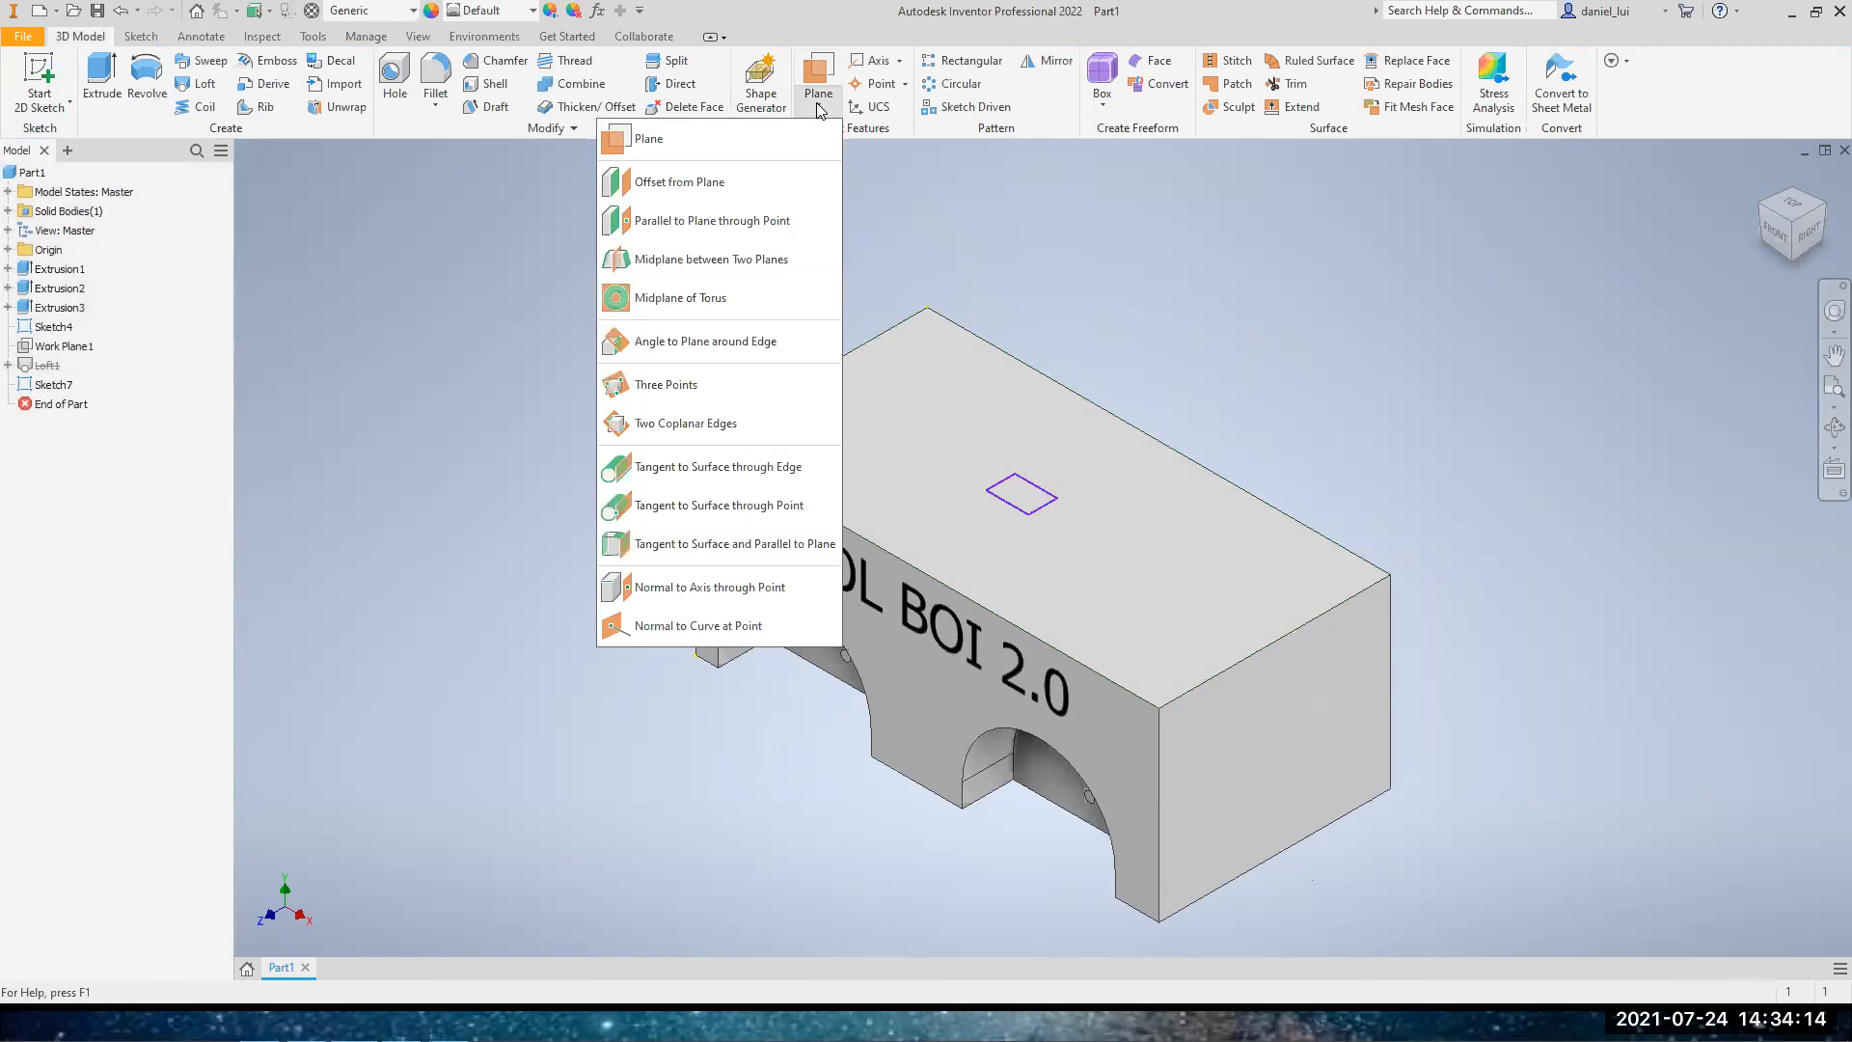
pyautogui.click(712, 182)
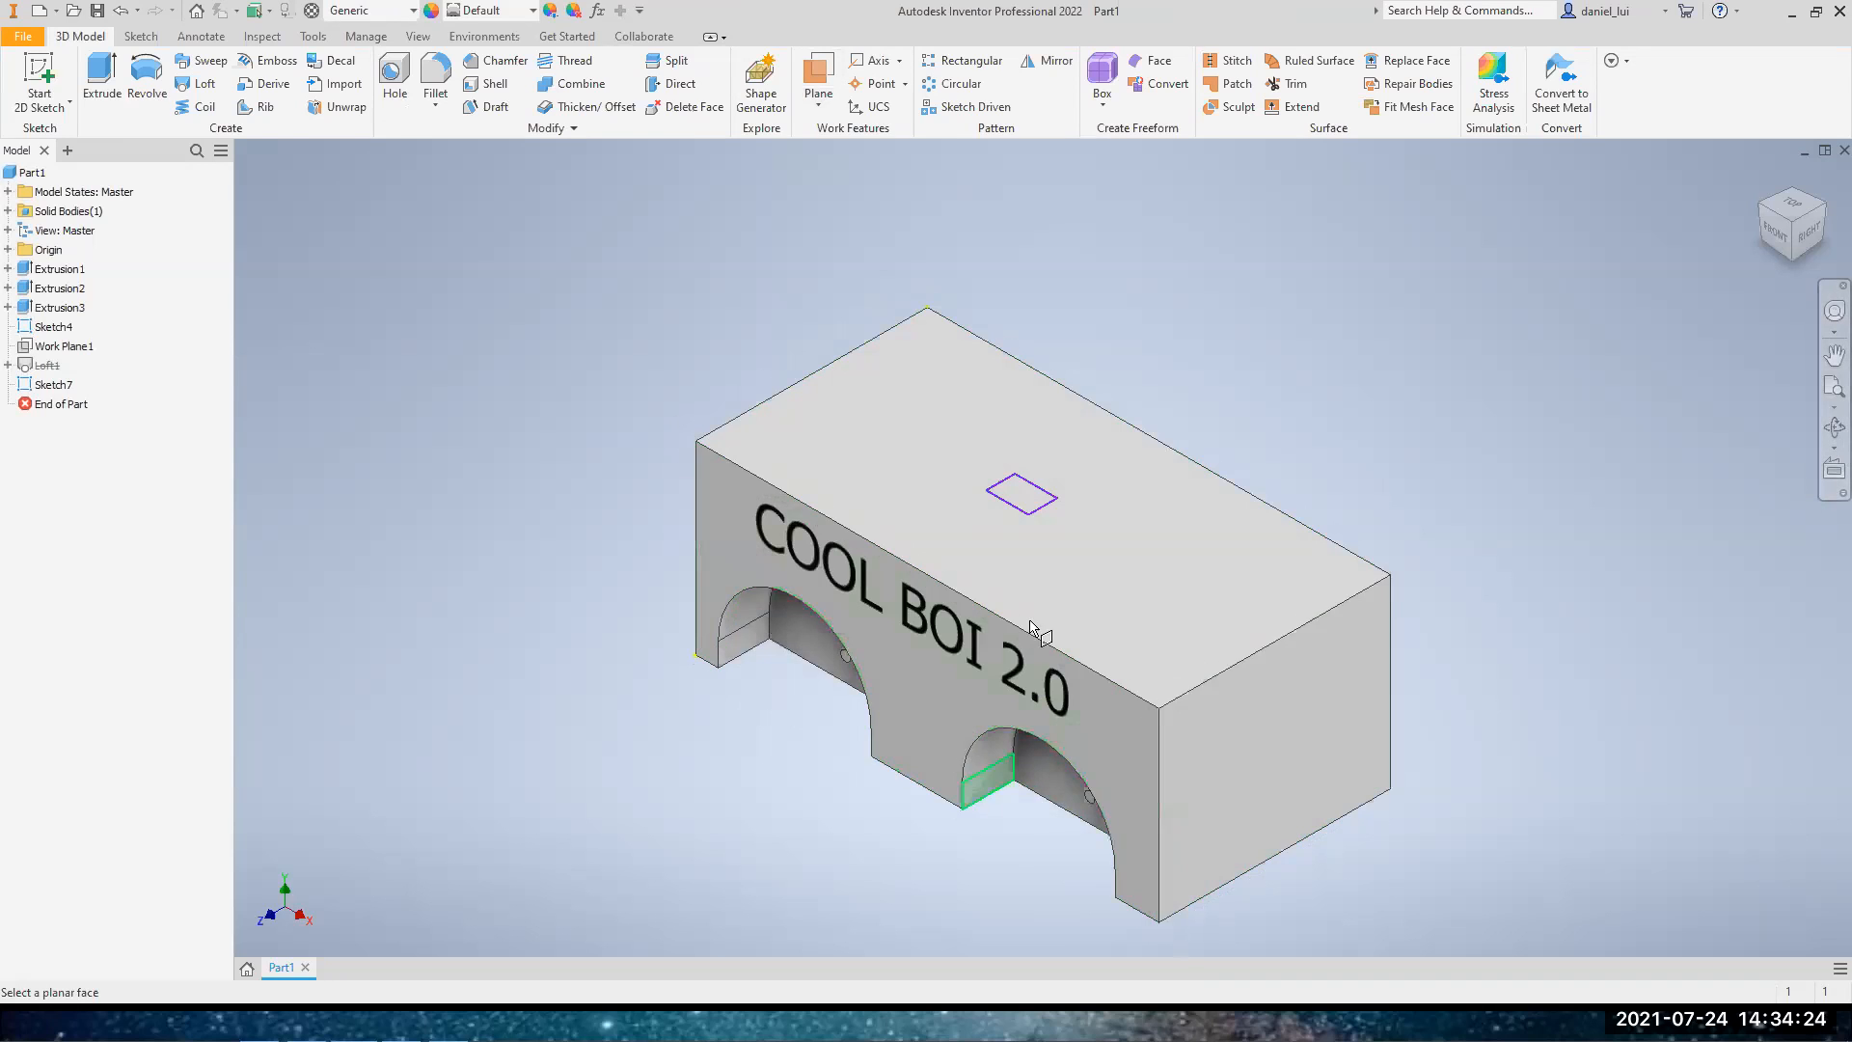
pyautogui.click(929, 722)
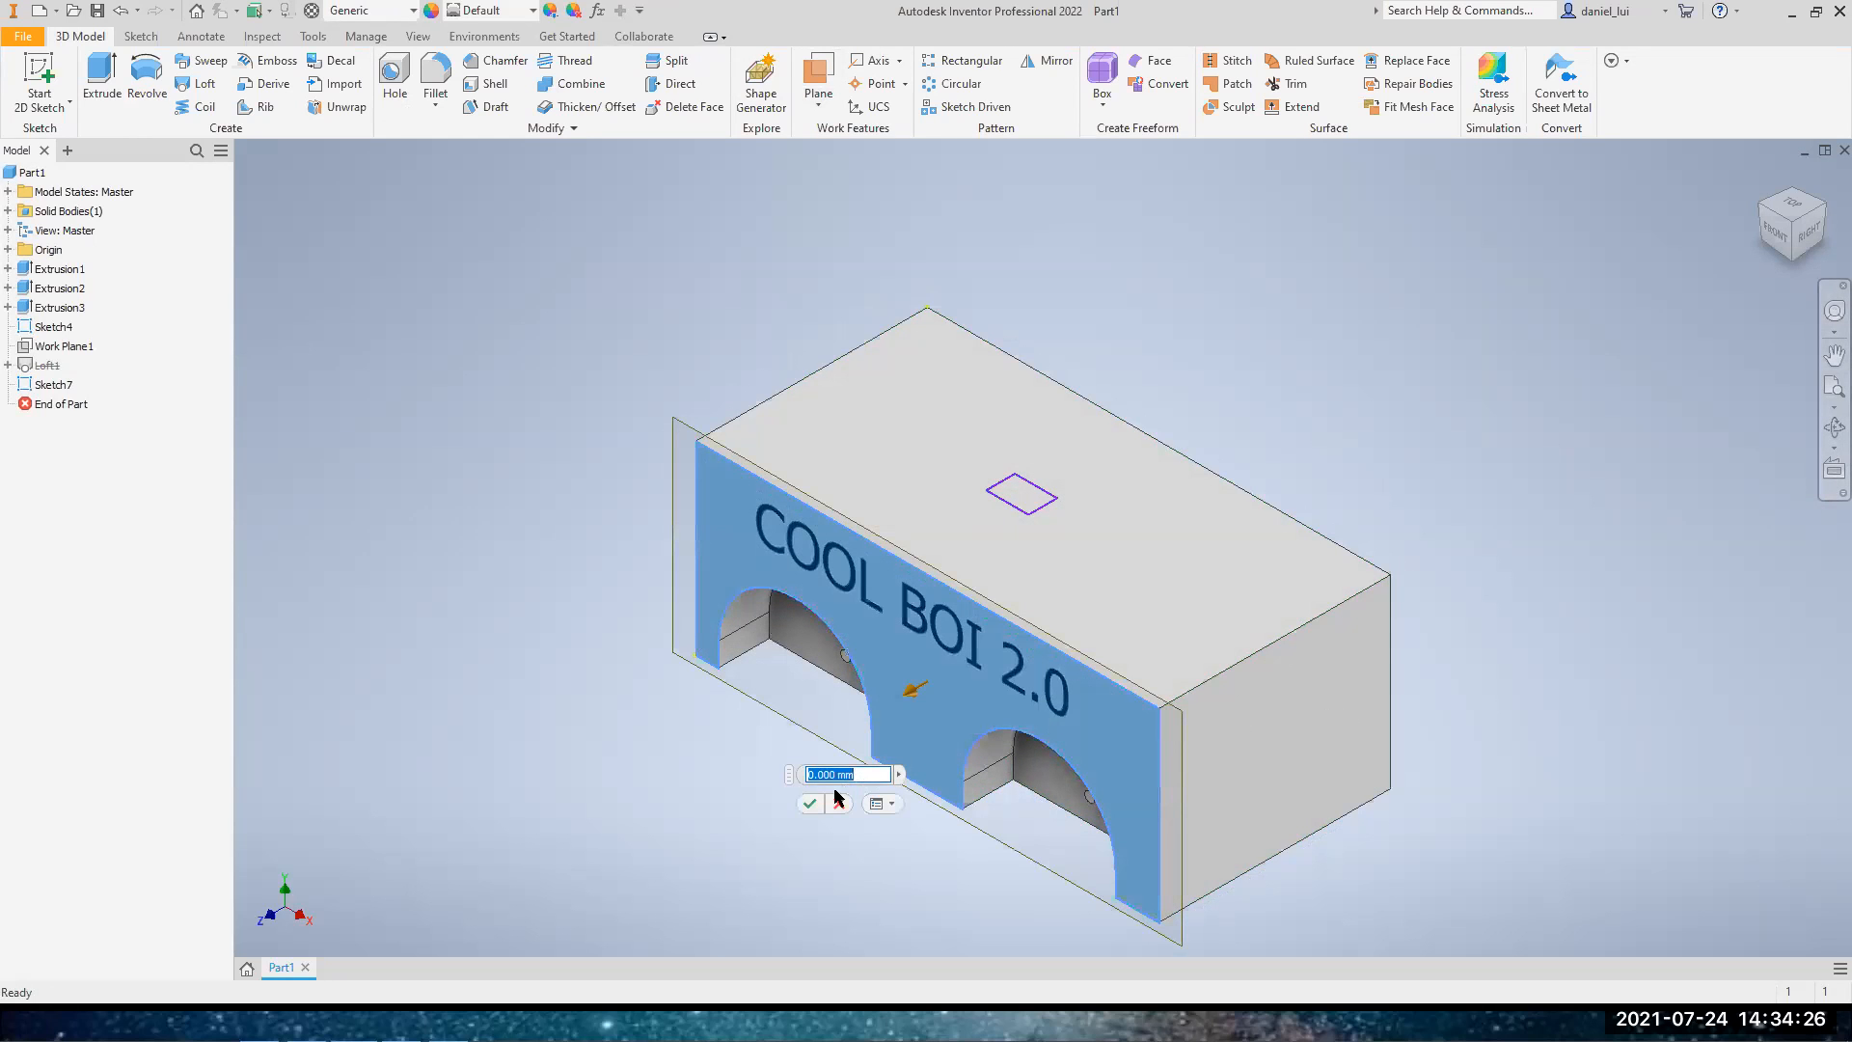
pyautogui.moveTo(913, 701); pyautogui.dragTo(1040, 610)
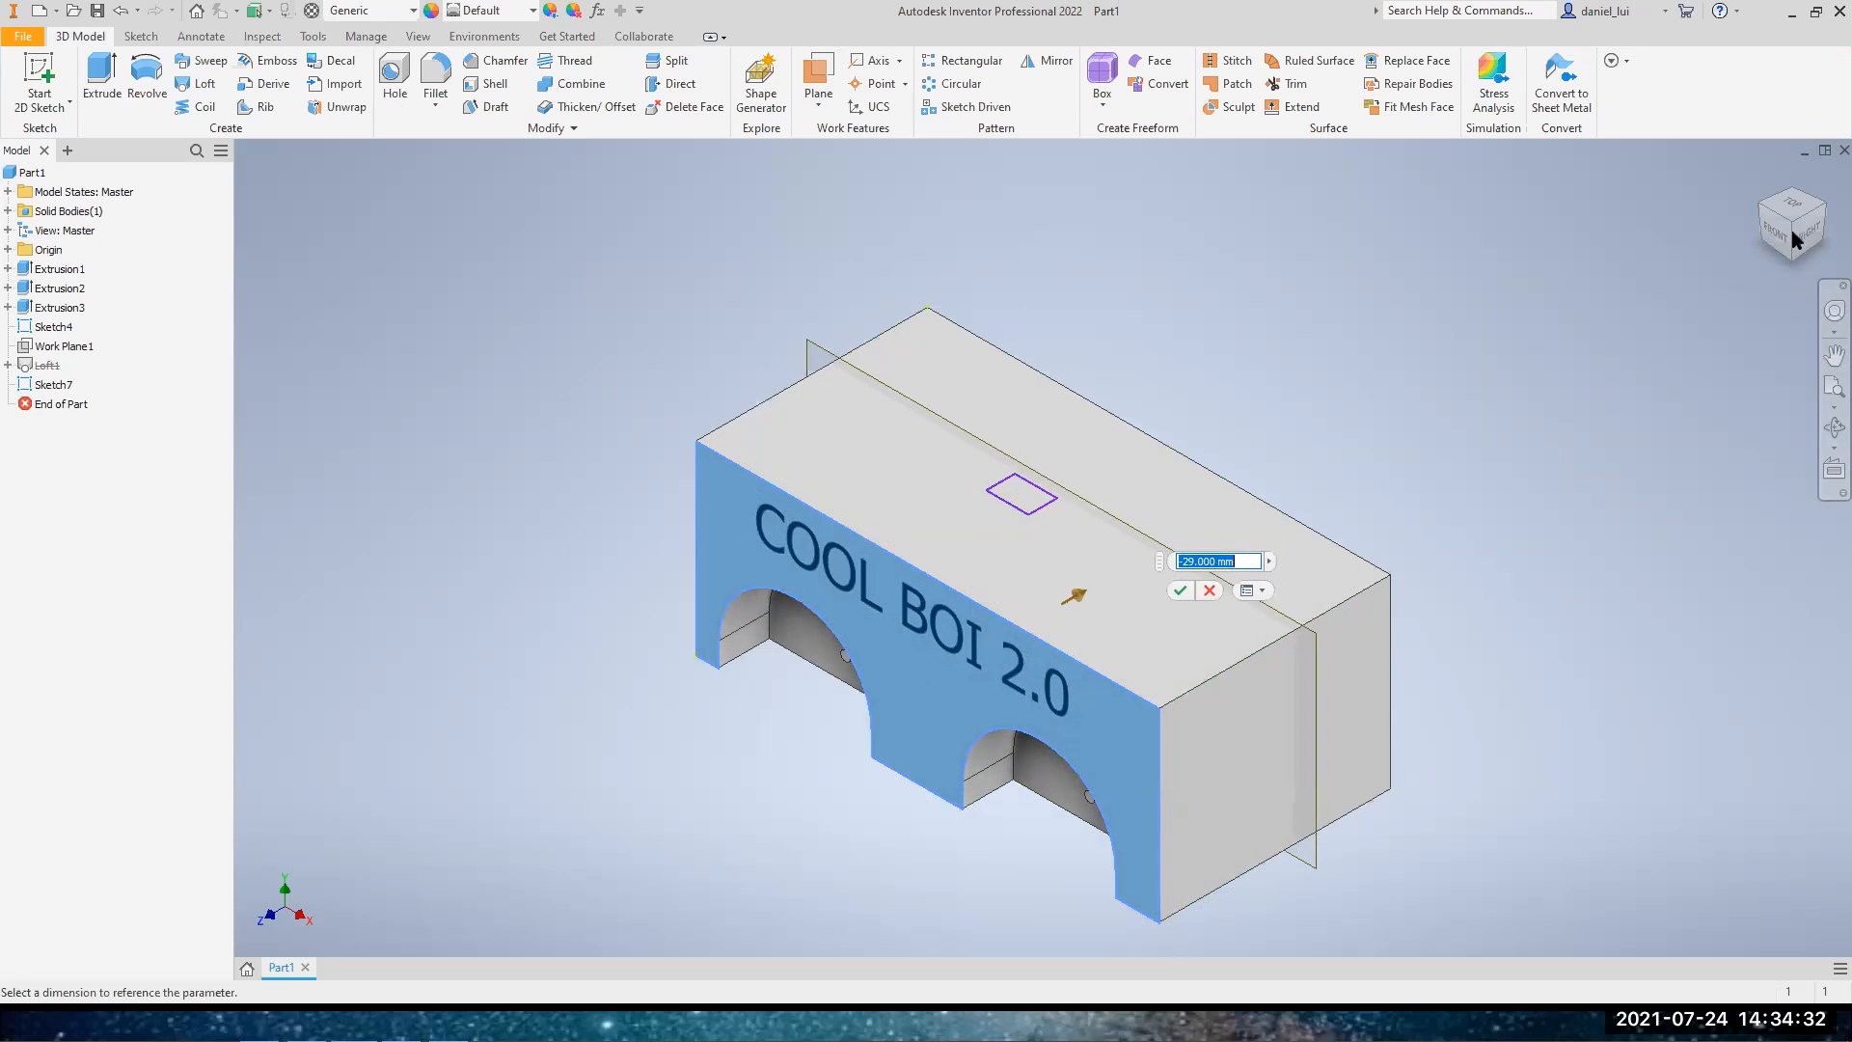
pyautogui.write('-25')
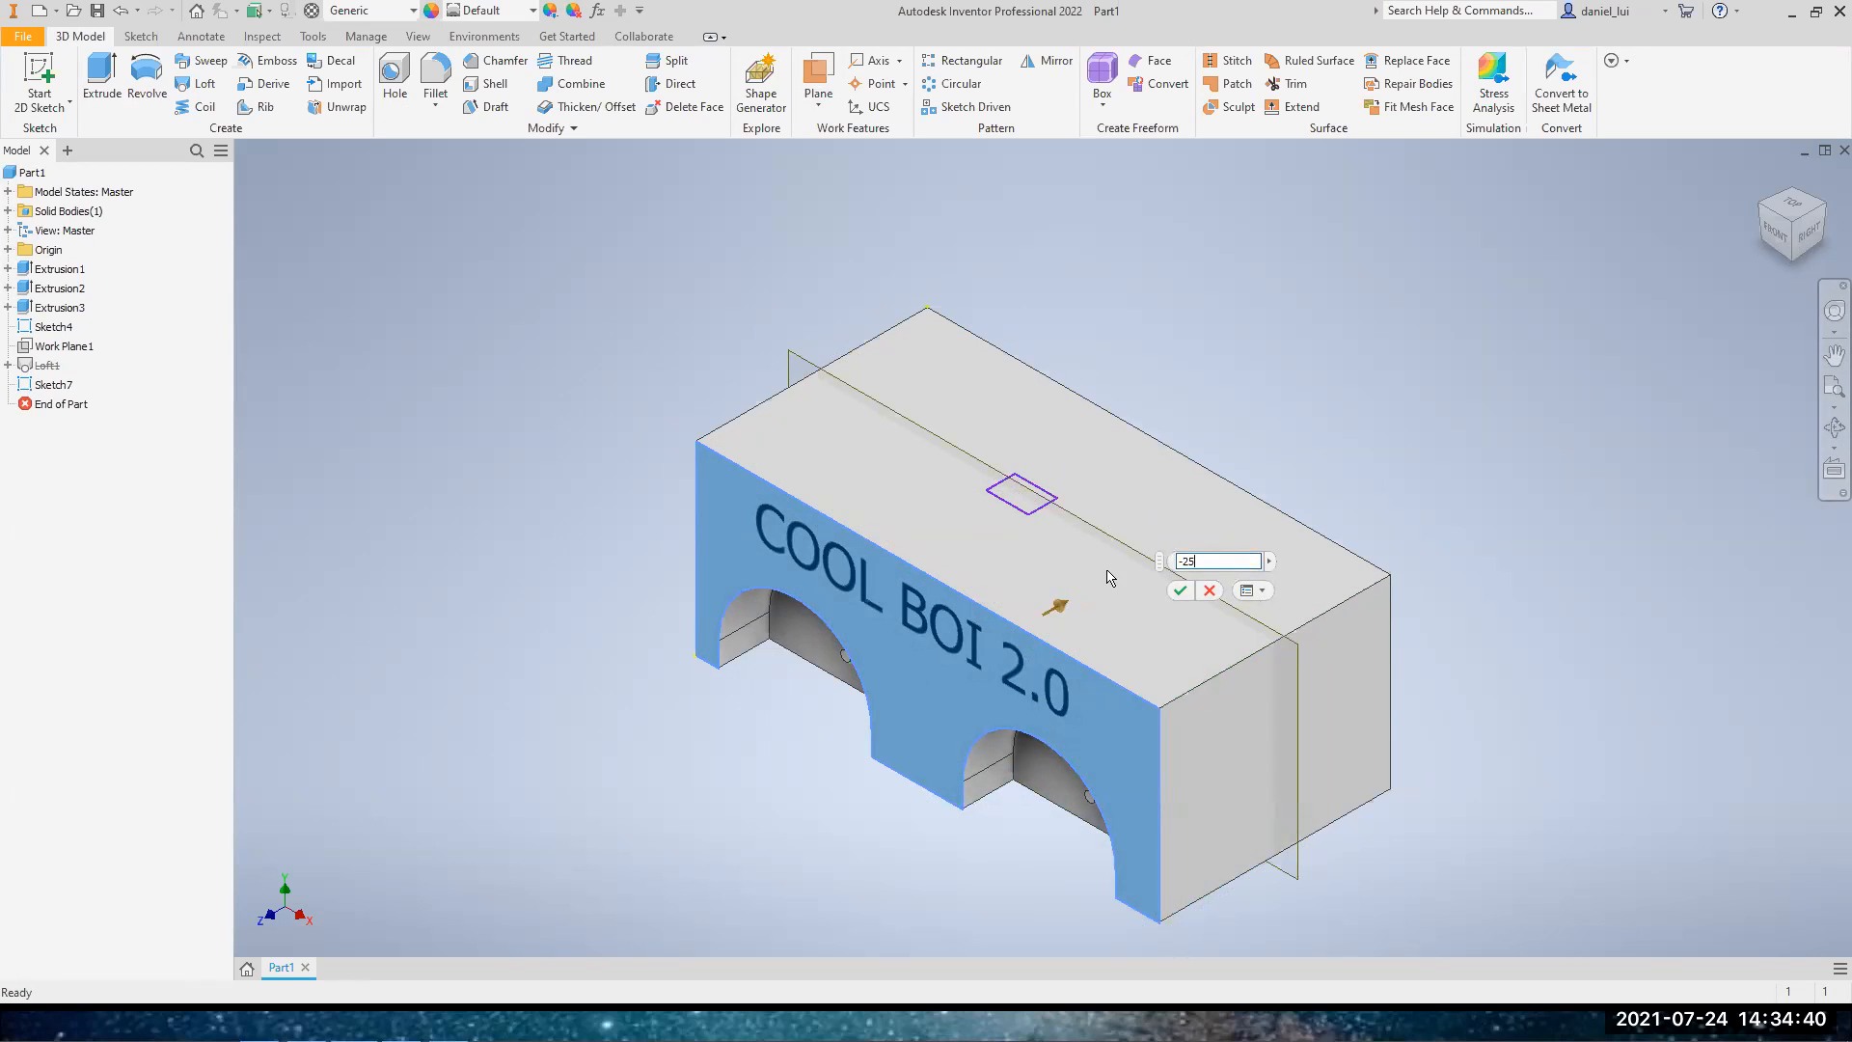
pyautogui.click(1179, 593)
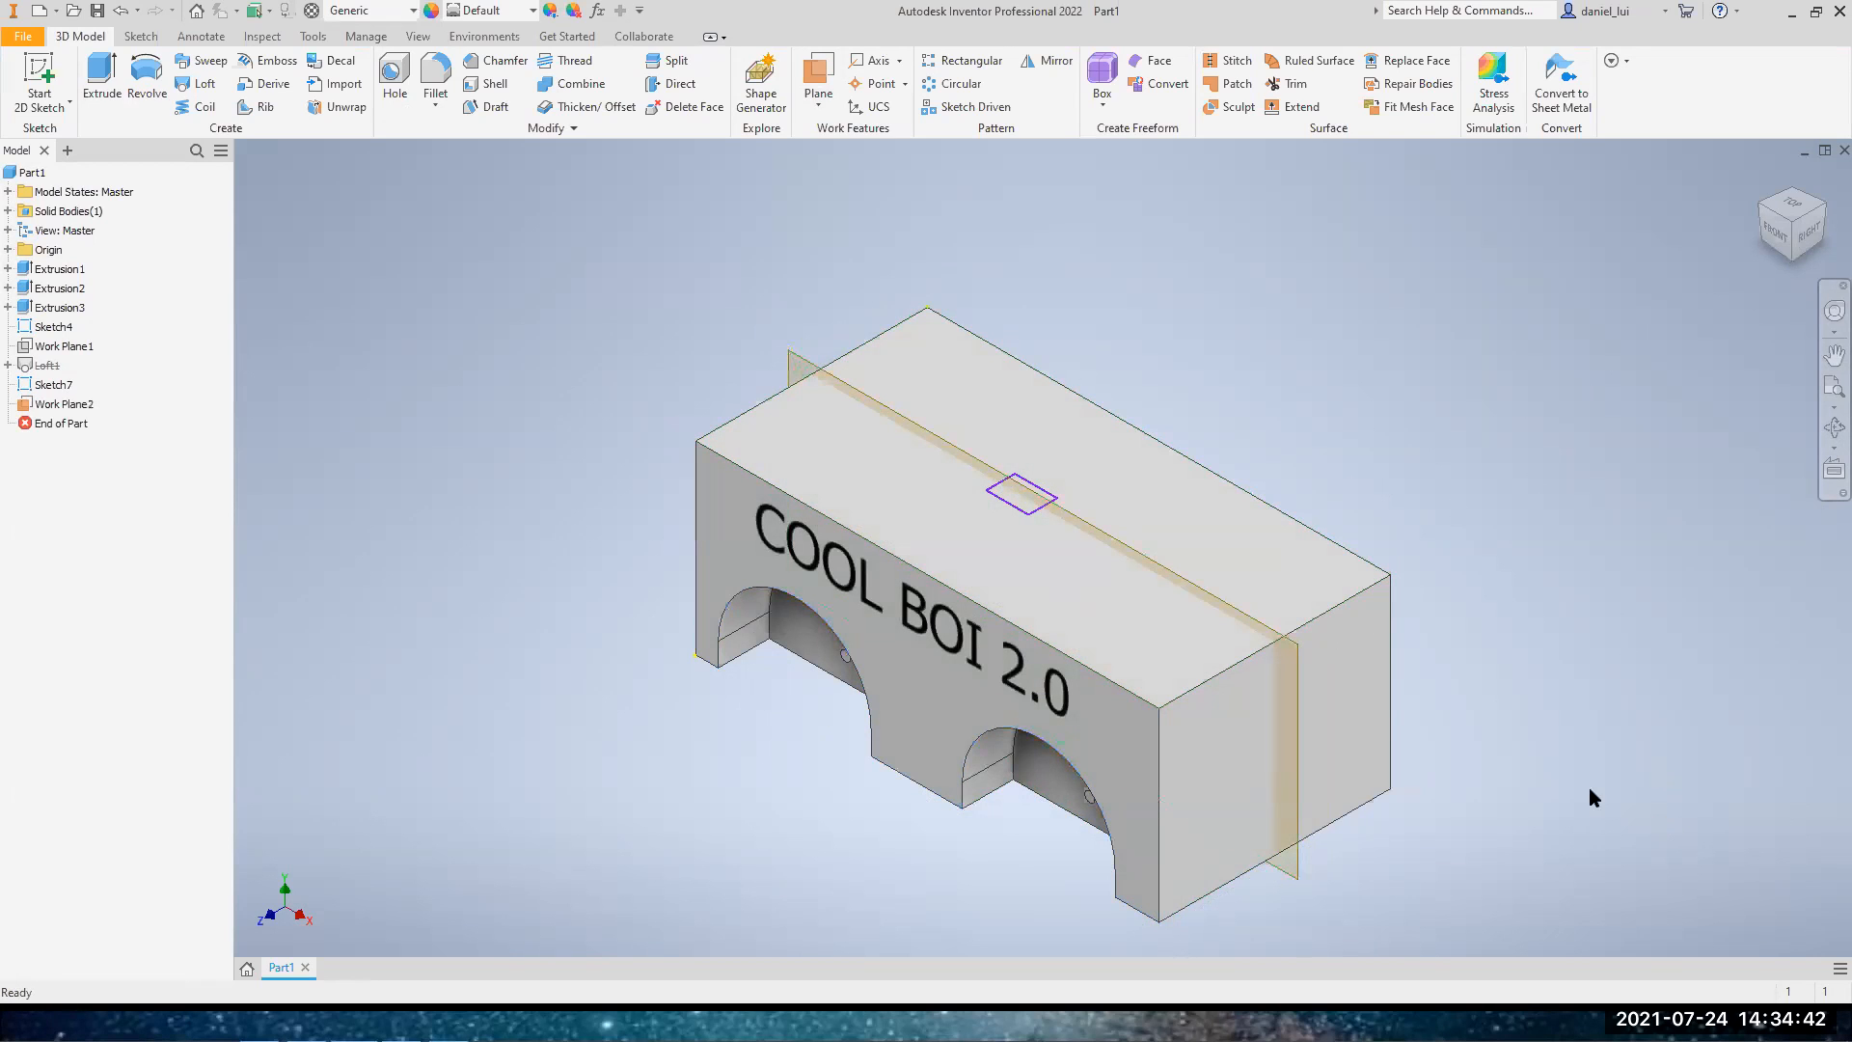
# Enlarge the new work plane upward so that it extends well above the block's top face
pyautogui.moveTo(1544, 672); pyautogui.dragTo(1468, 631, button='middle')
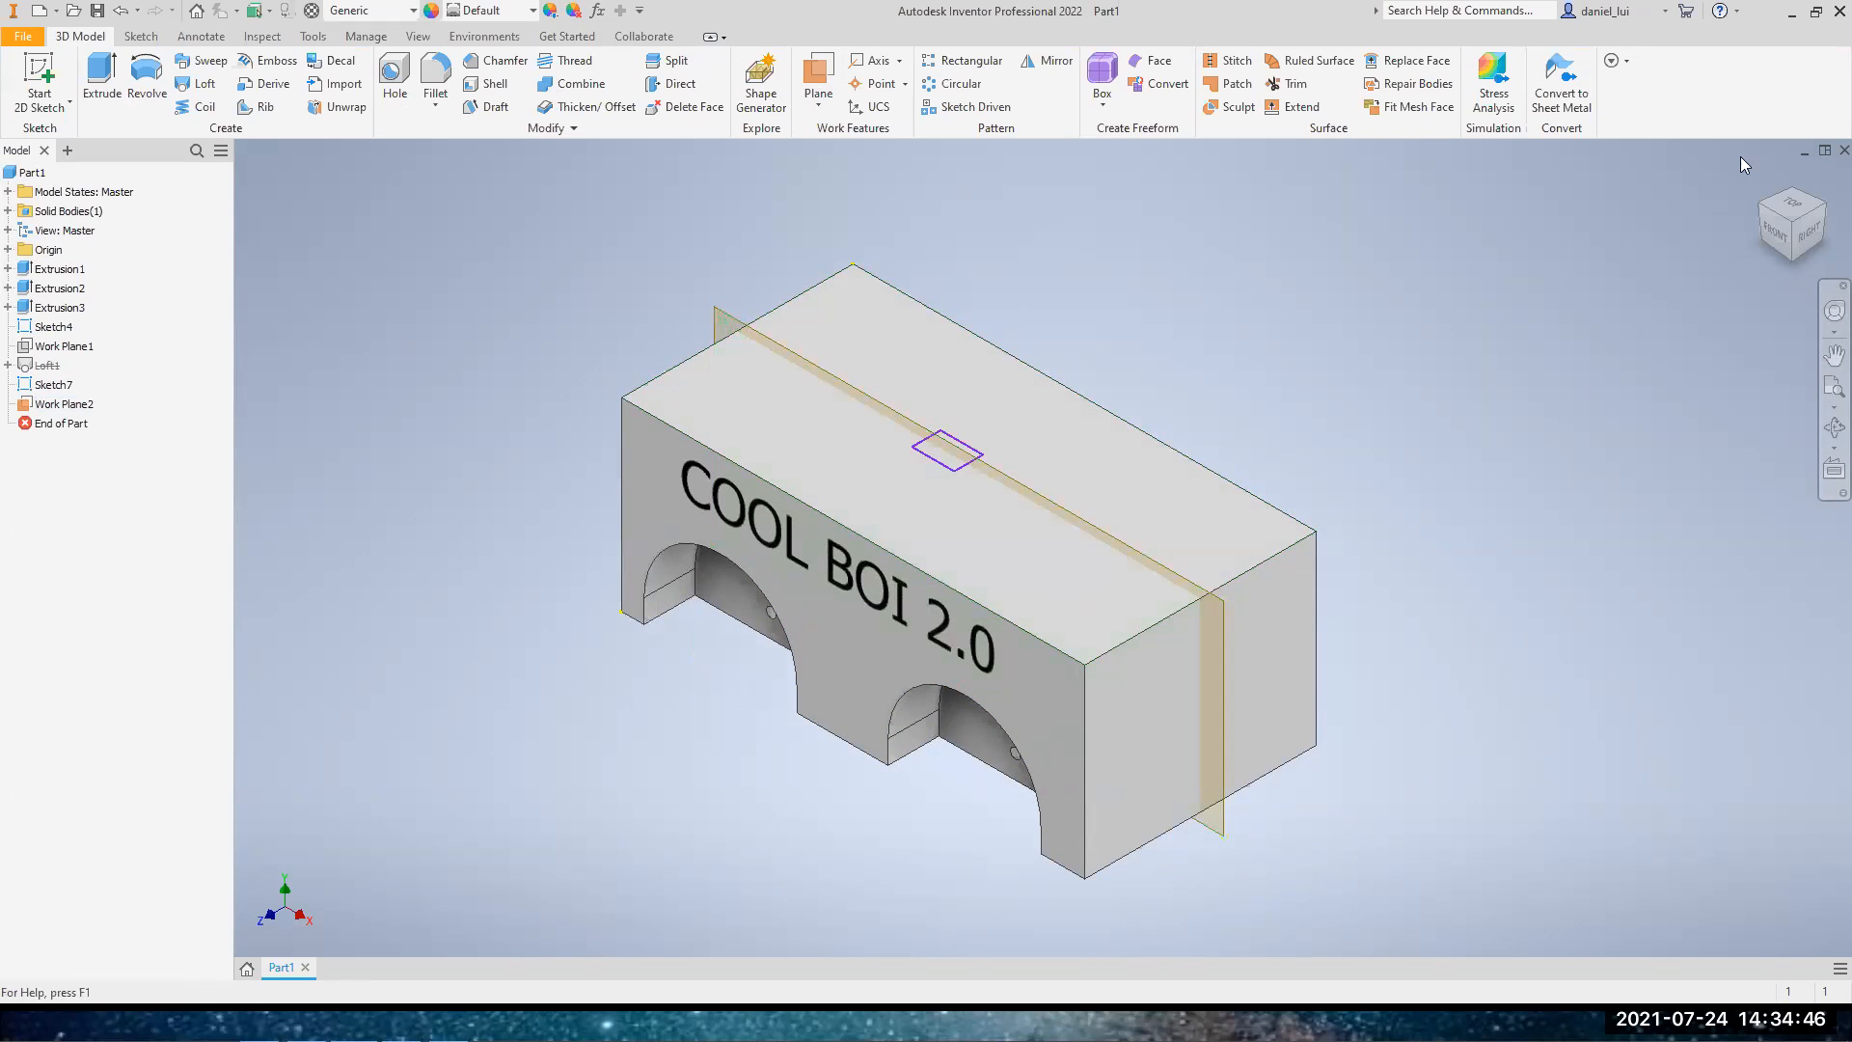
pyautogui.click(1785, 232)
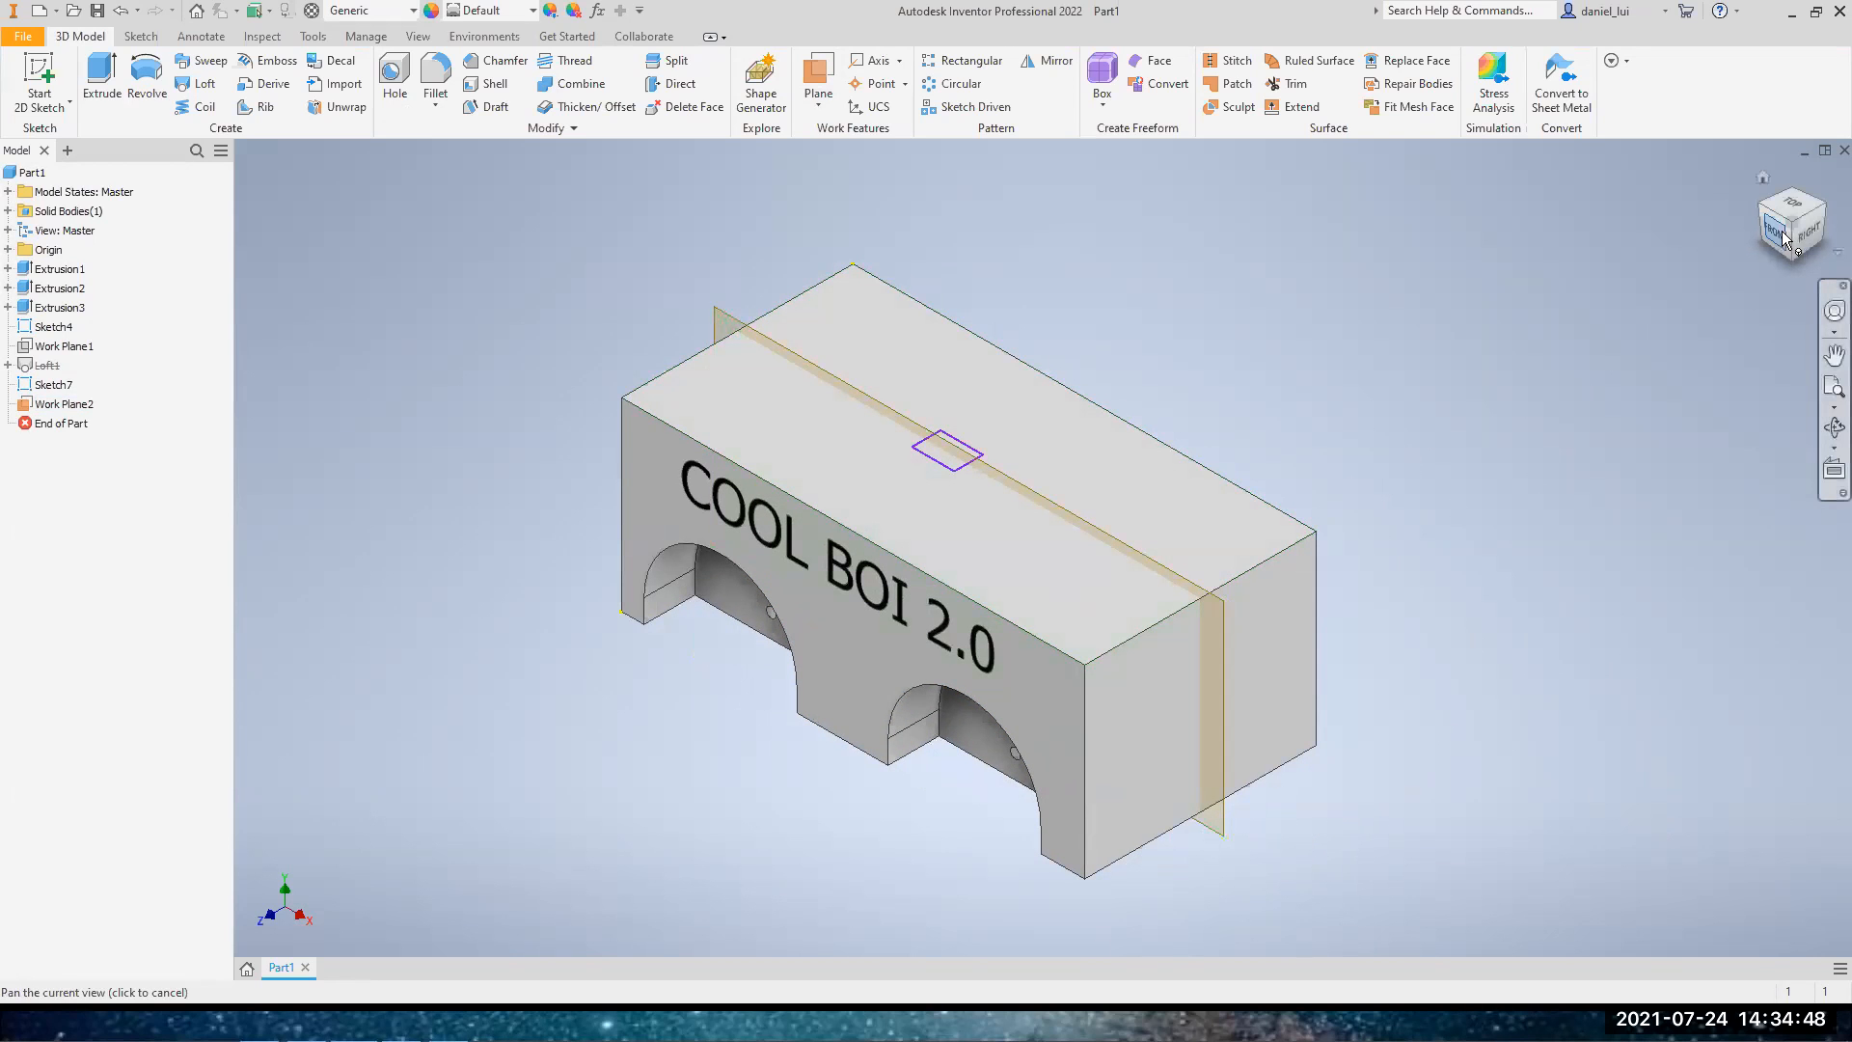
pyautogui.click(1784, 233)
pyautogui.moveTo(1366, 426); pyautogui.dragTo(1361, 166)
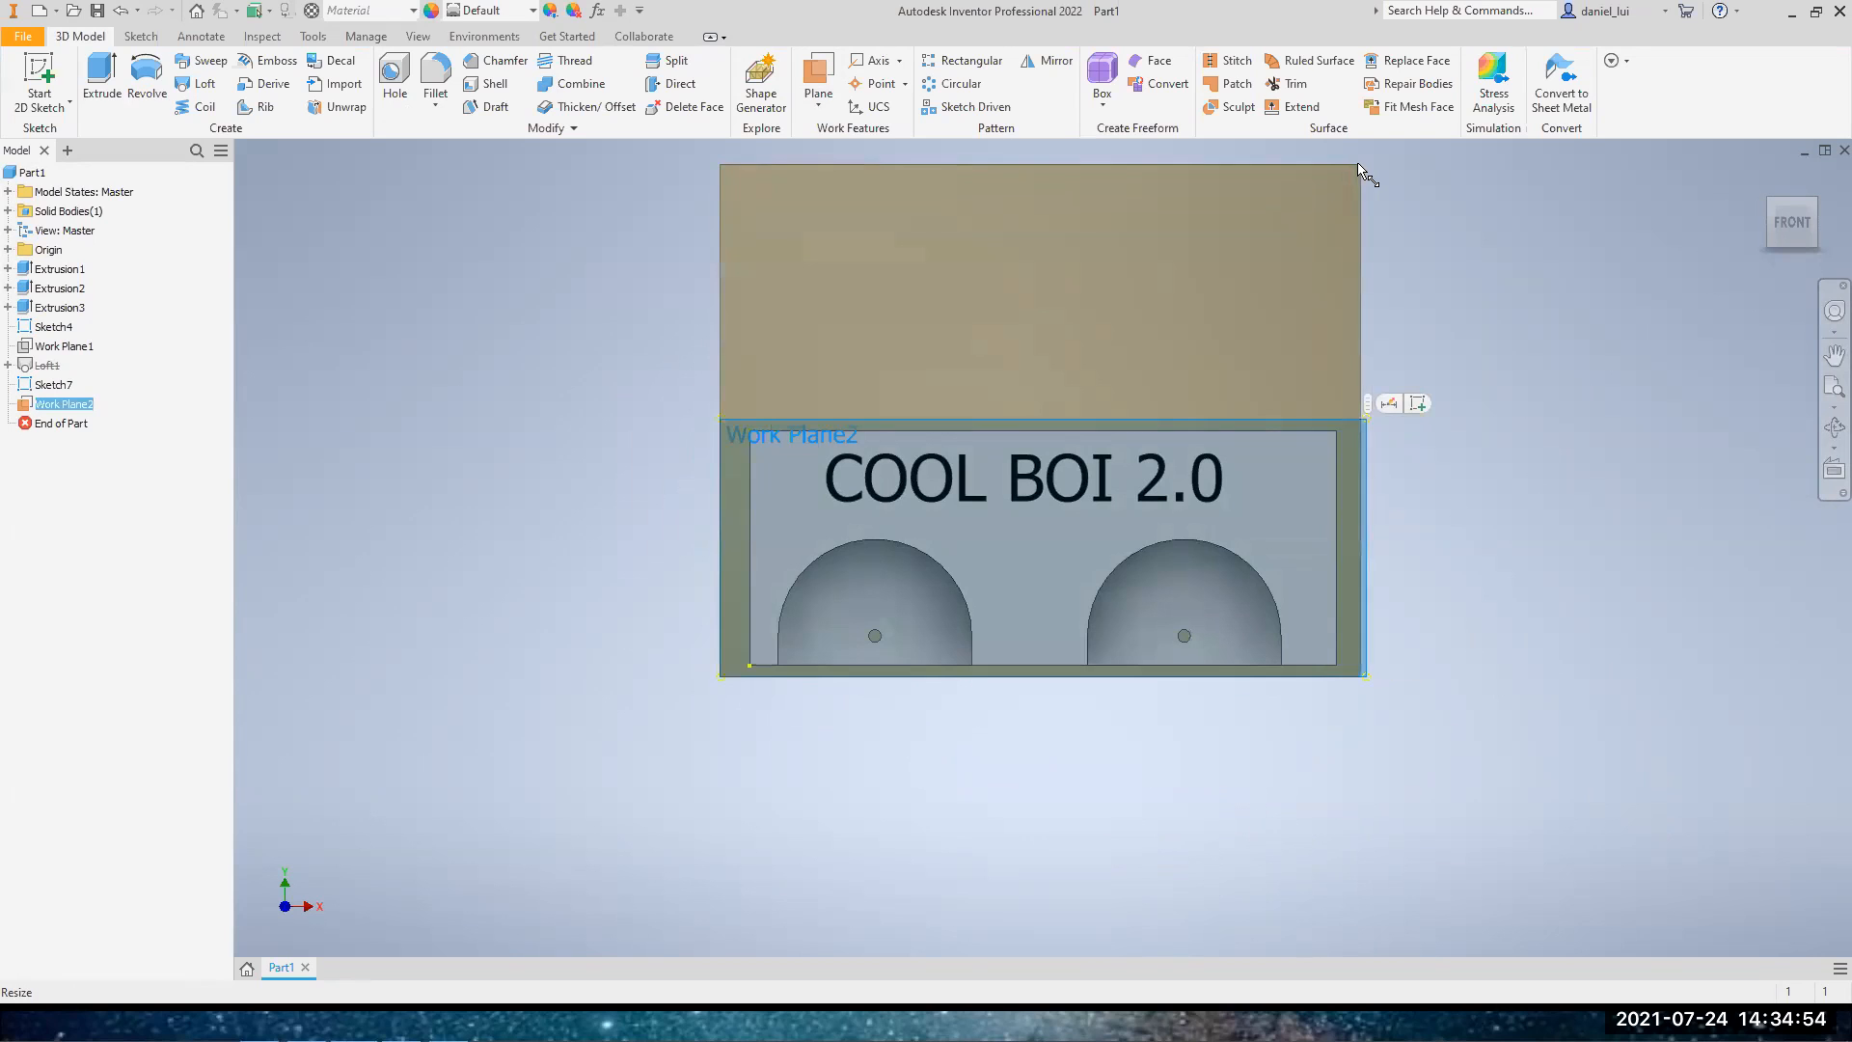
pyautogui.moveTo(1501, 372); pyautogui.dragTo(1439, 517, button='middle')
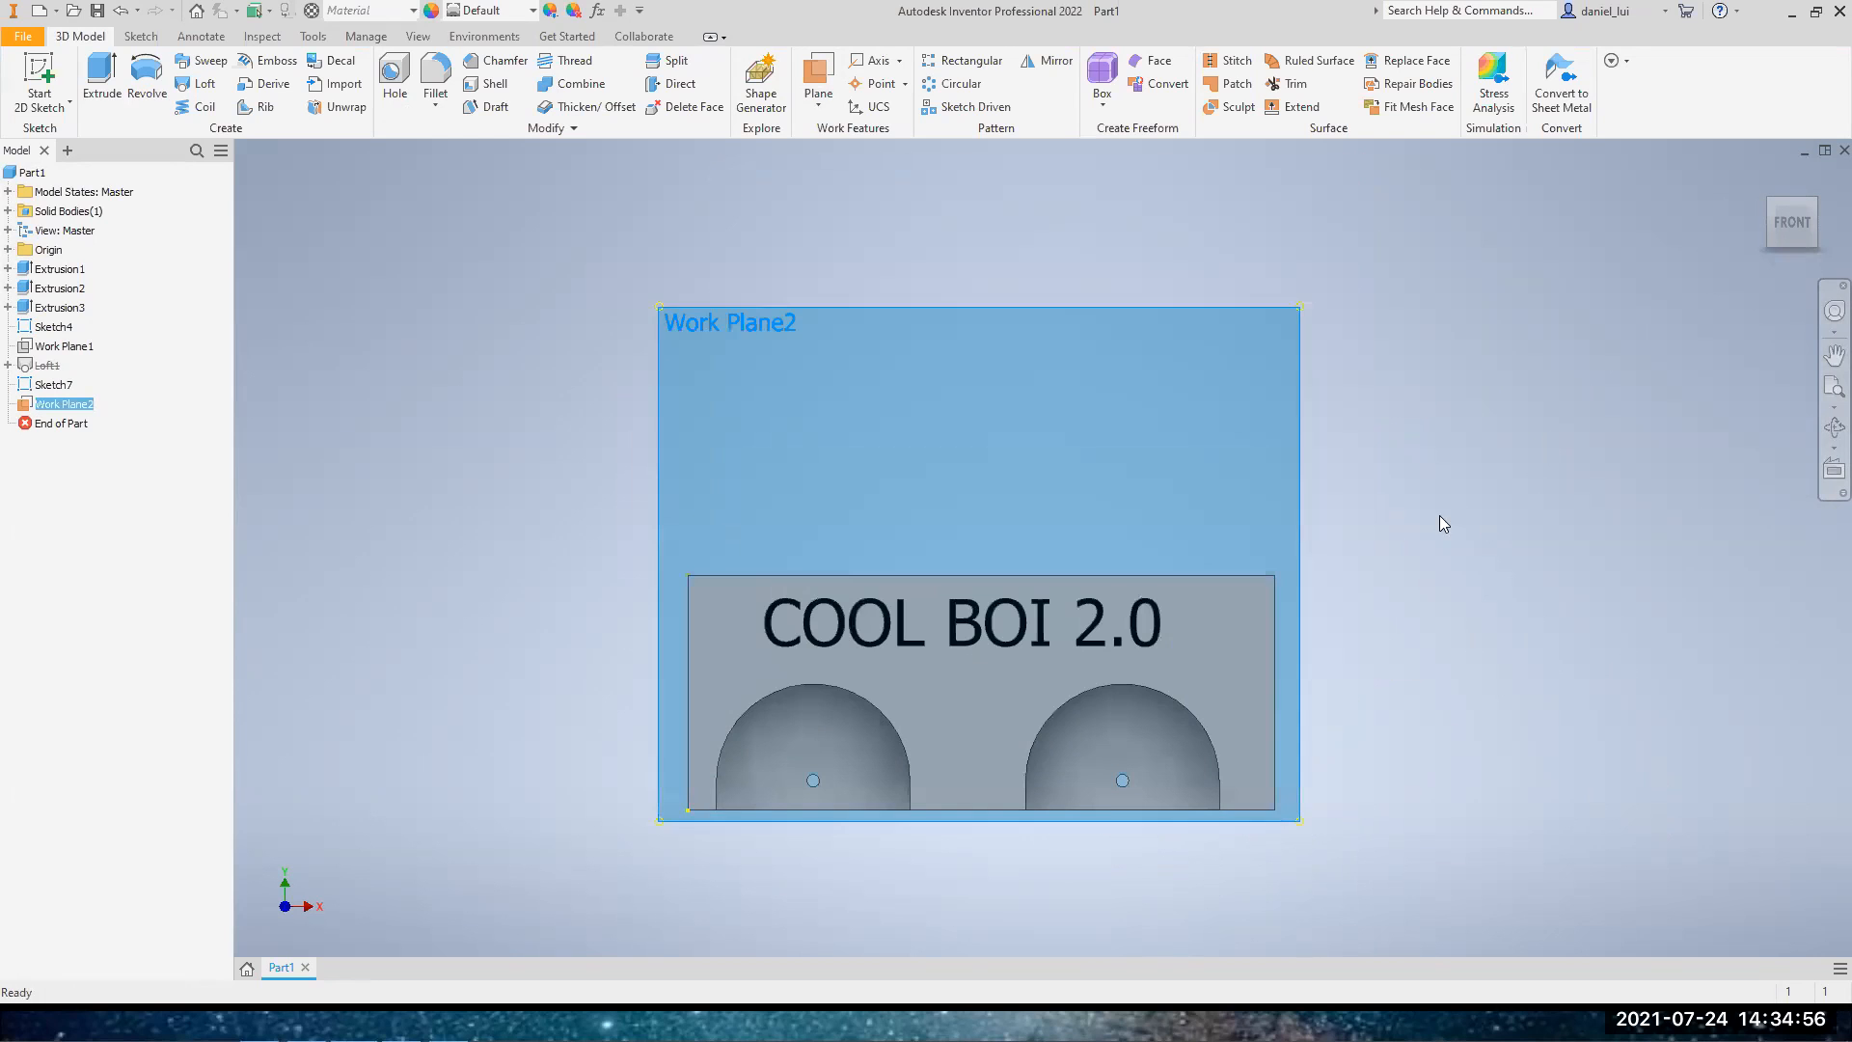
pyautogui.click(1439, 517)
# Sketch a four-segment zigzag line on the enlarged work plane, rising from the block's top edge, and finish the sketch
pyautogui.click(39, 82)
pyautogui.click(888, 309)
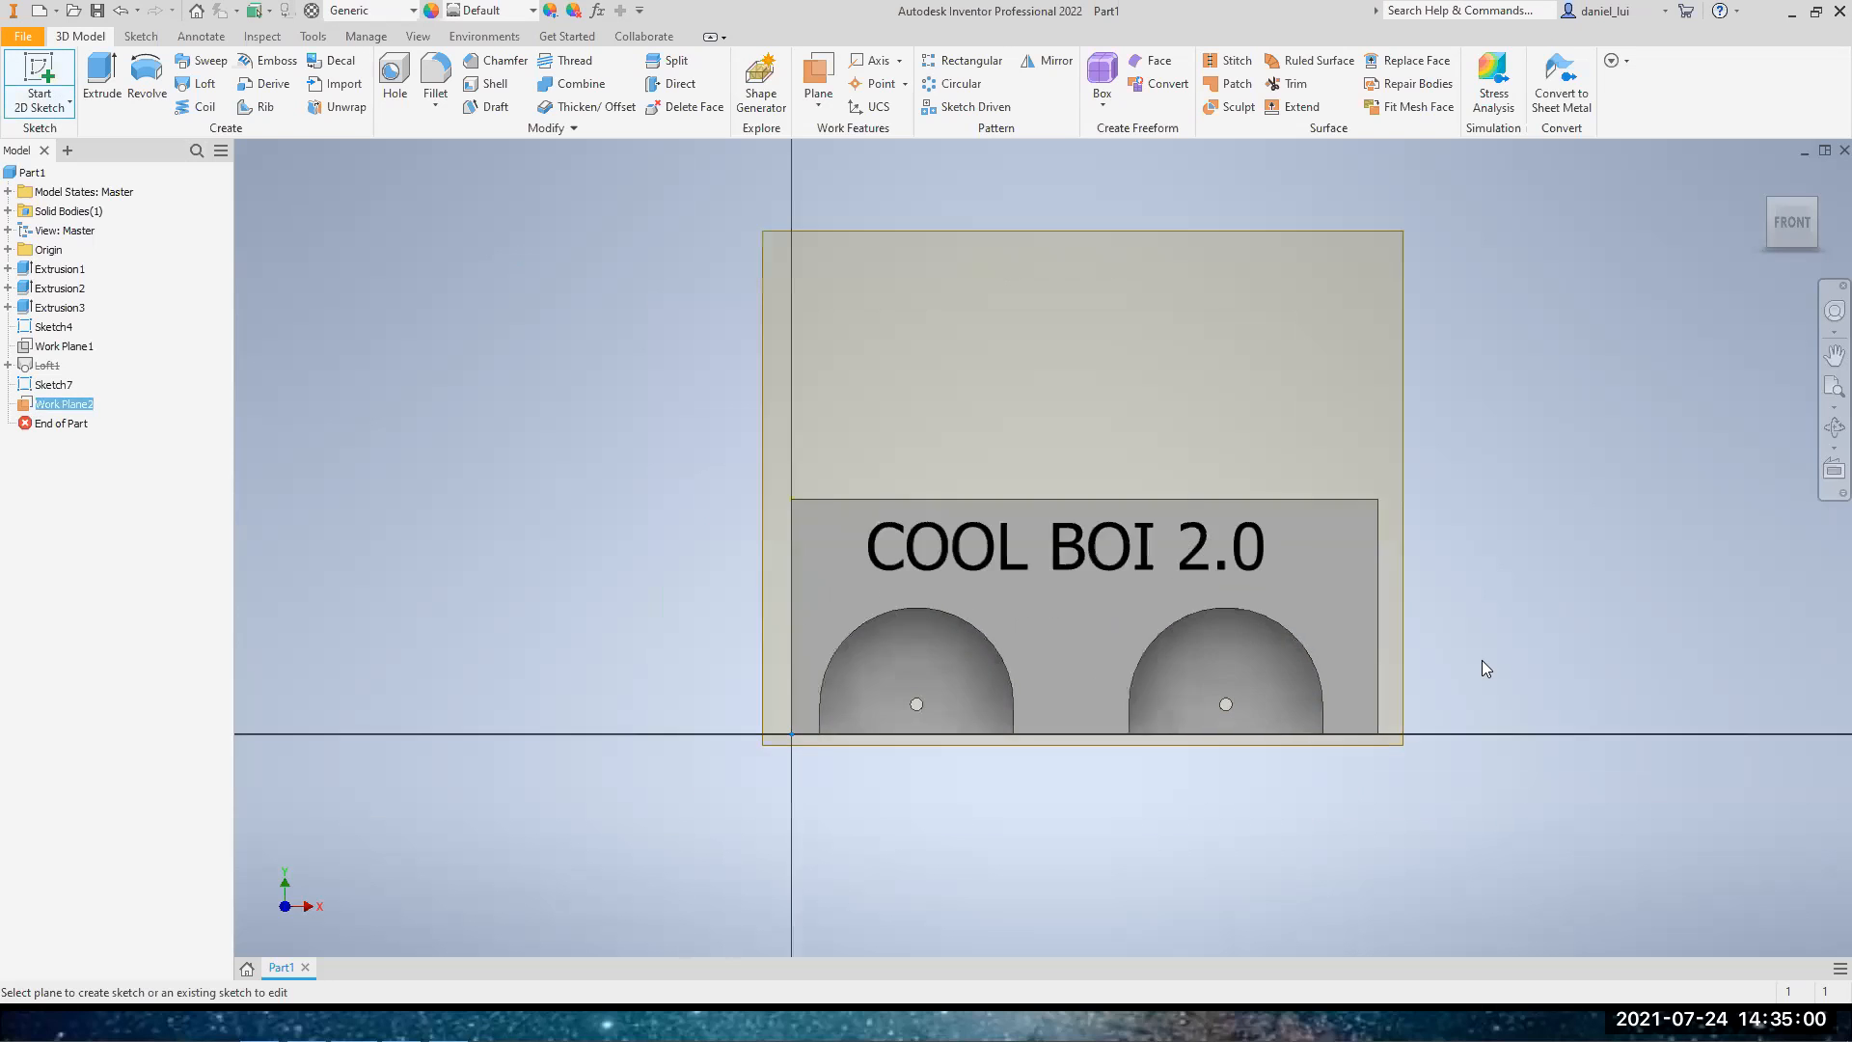
pyautogui.moveTo(1341, 286)
pyautogui.mouseDown(button='middle')
pyautogui.moveTo(932, 496)
pyautogui.moveTo(1047, 545)
pyautogui.moveTo(1029, 537)
pyautogui.mouseUp(button='middle')
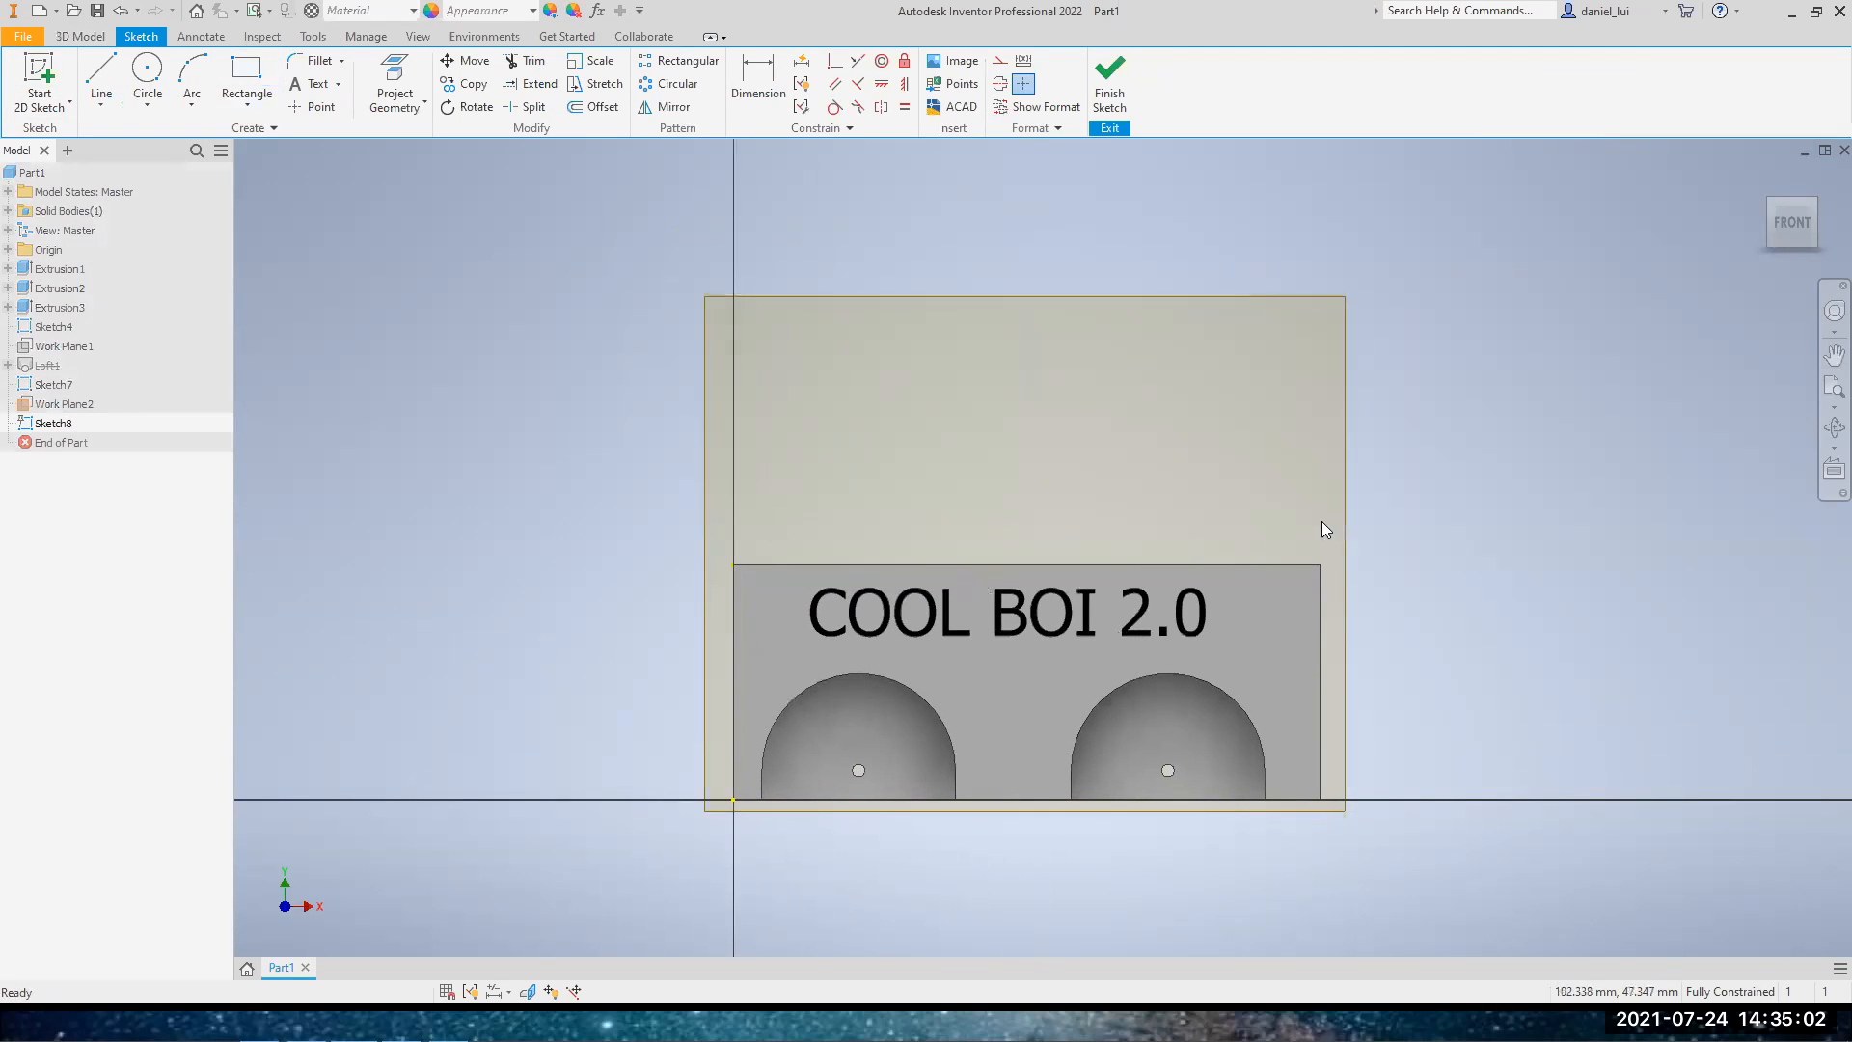
pyautogui.click(1797, 230)
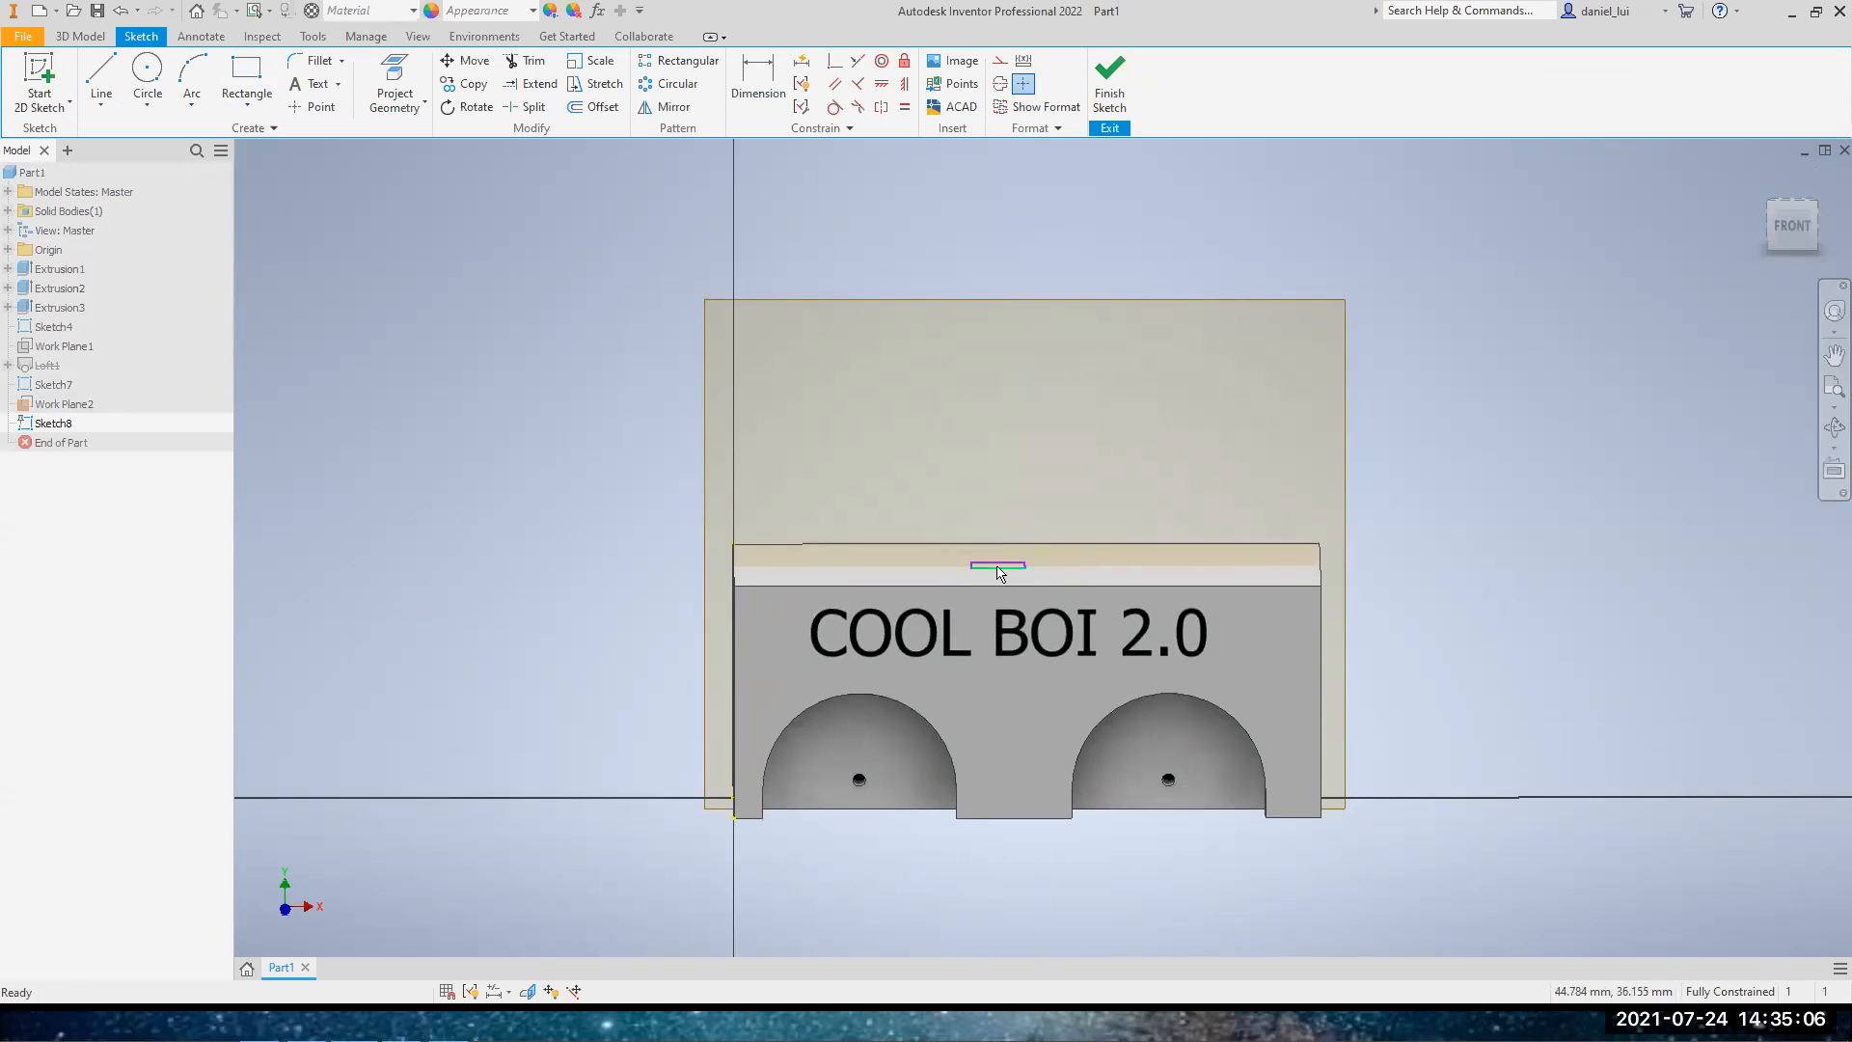
pyautogui.scroll(3, 999, 577)
pyautogui.press('l')
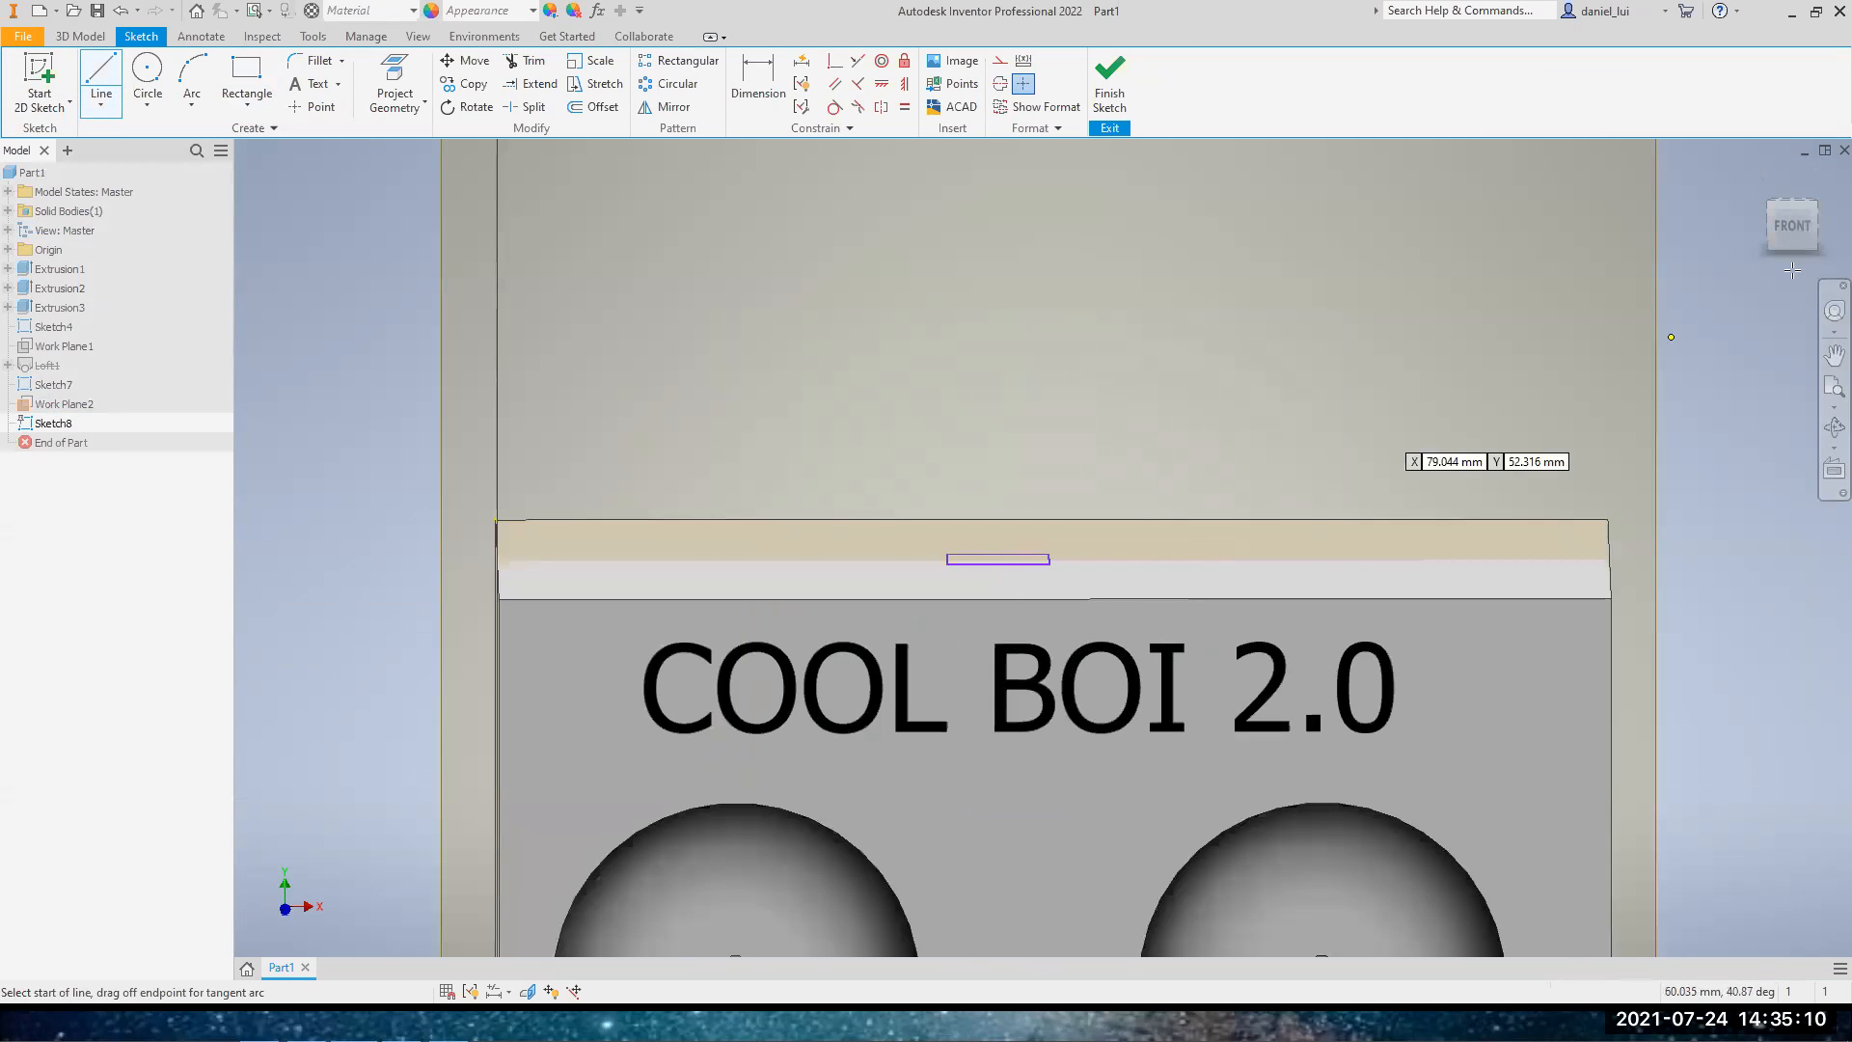
pyautogui.click(1790, 239)
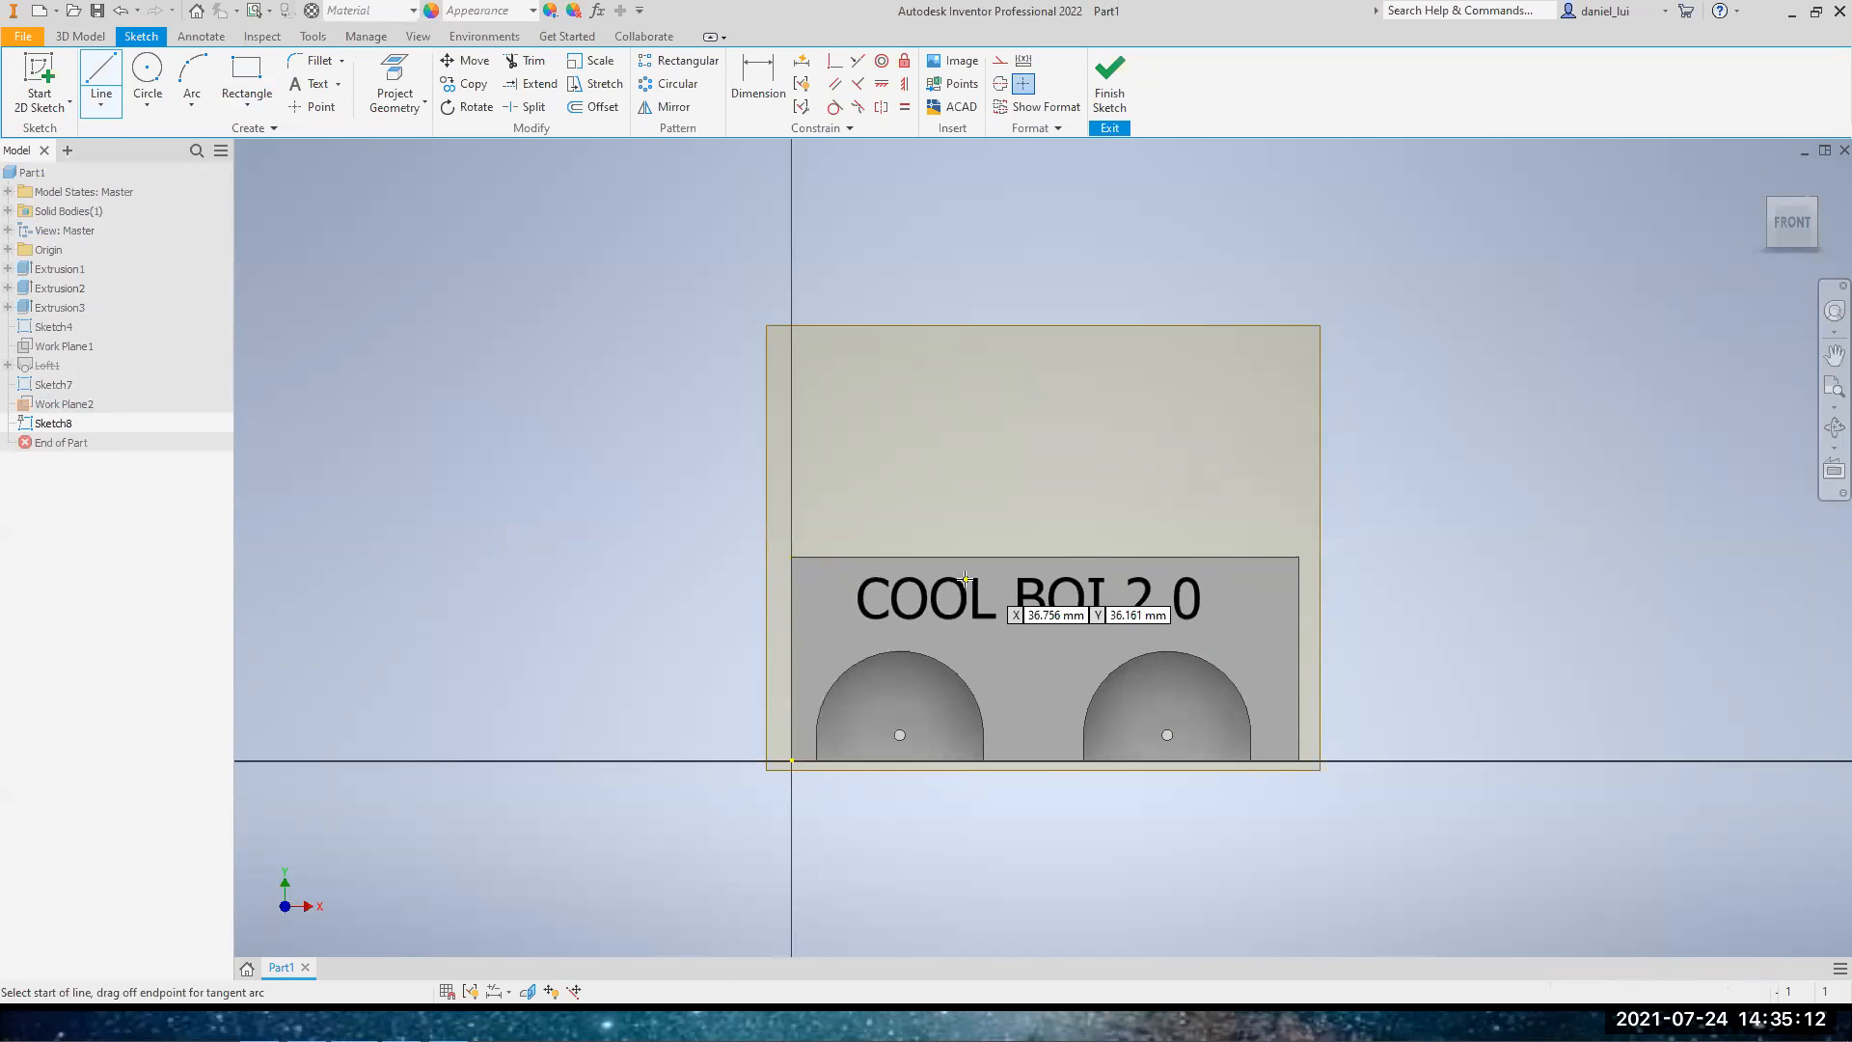
pyautogui.click(1025, 557)
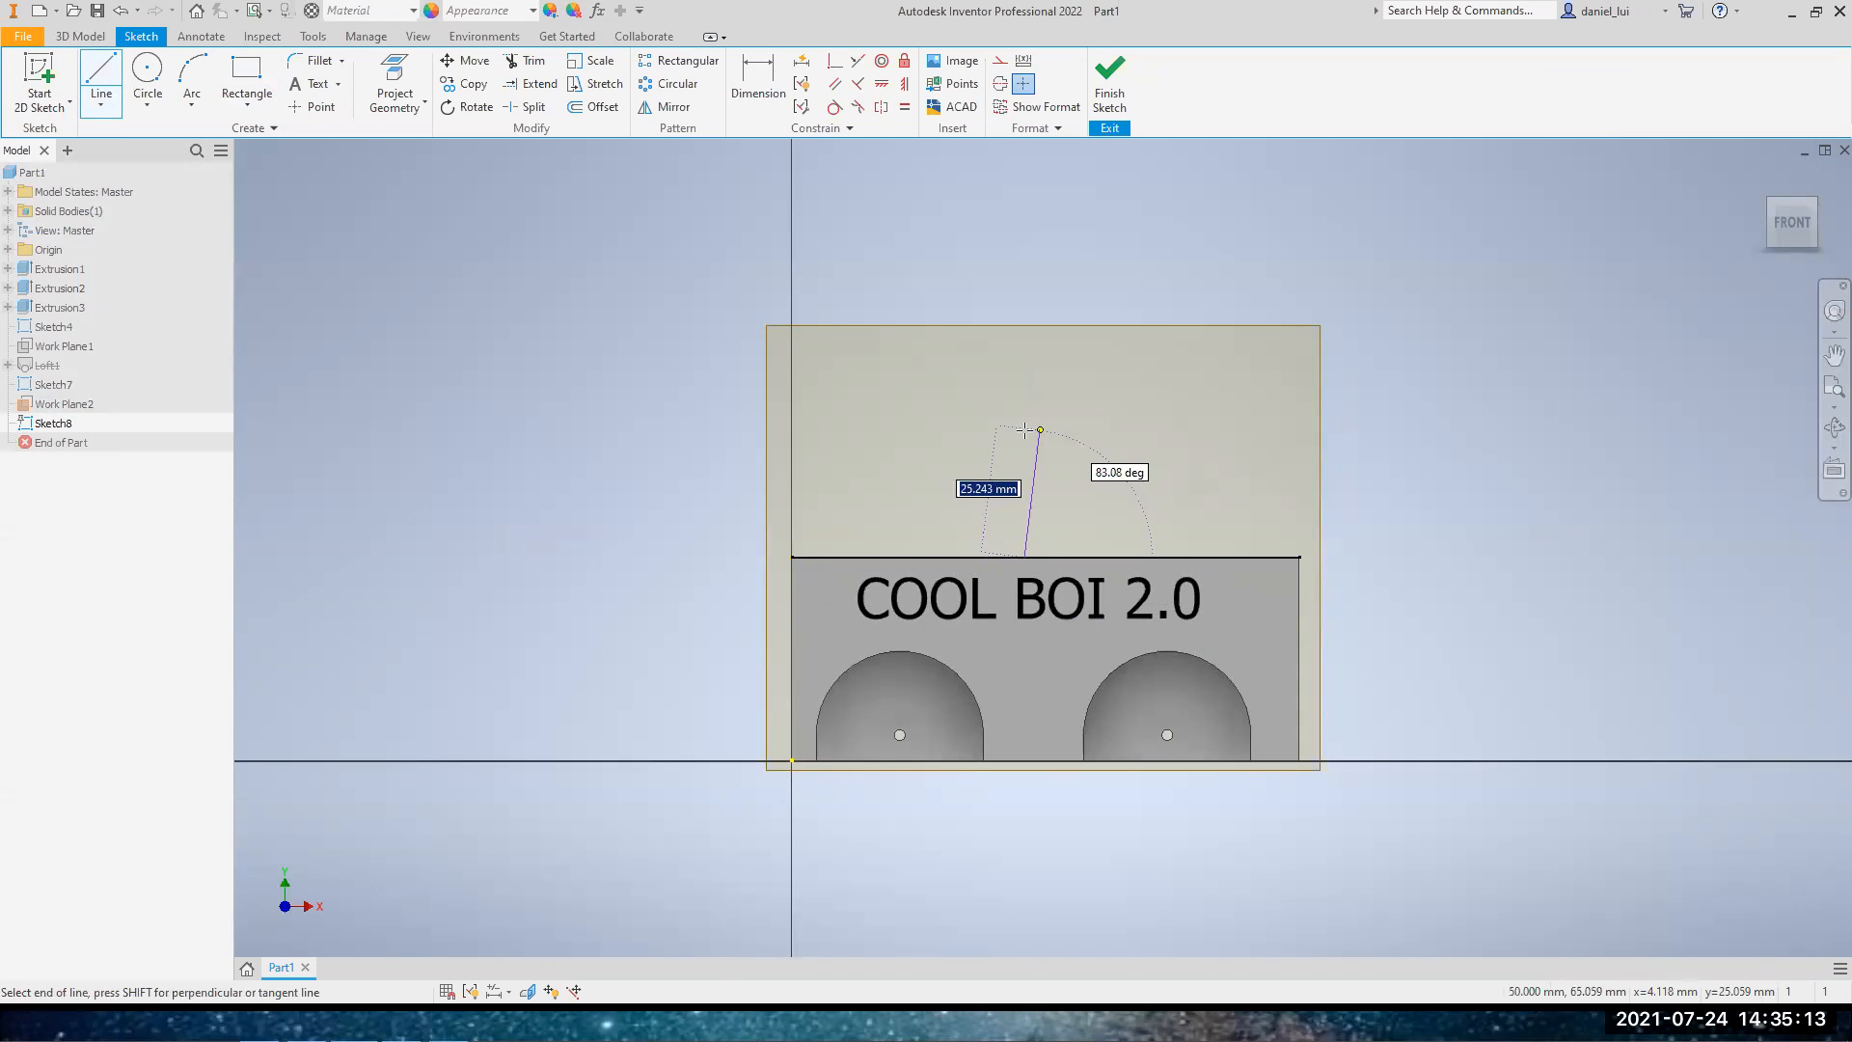
pyautogui.click(990, 507)
pyautogui.click(983, 450)
pyautogui.click(1034, 375)
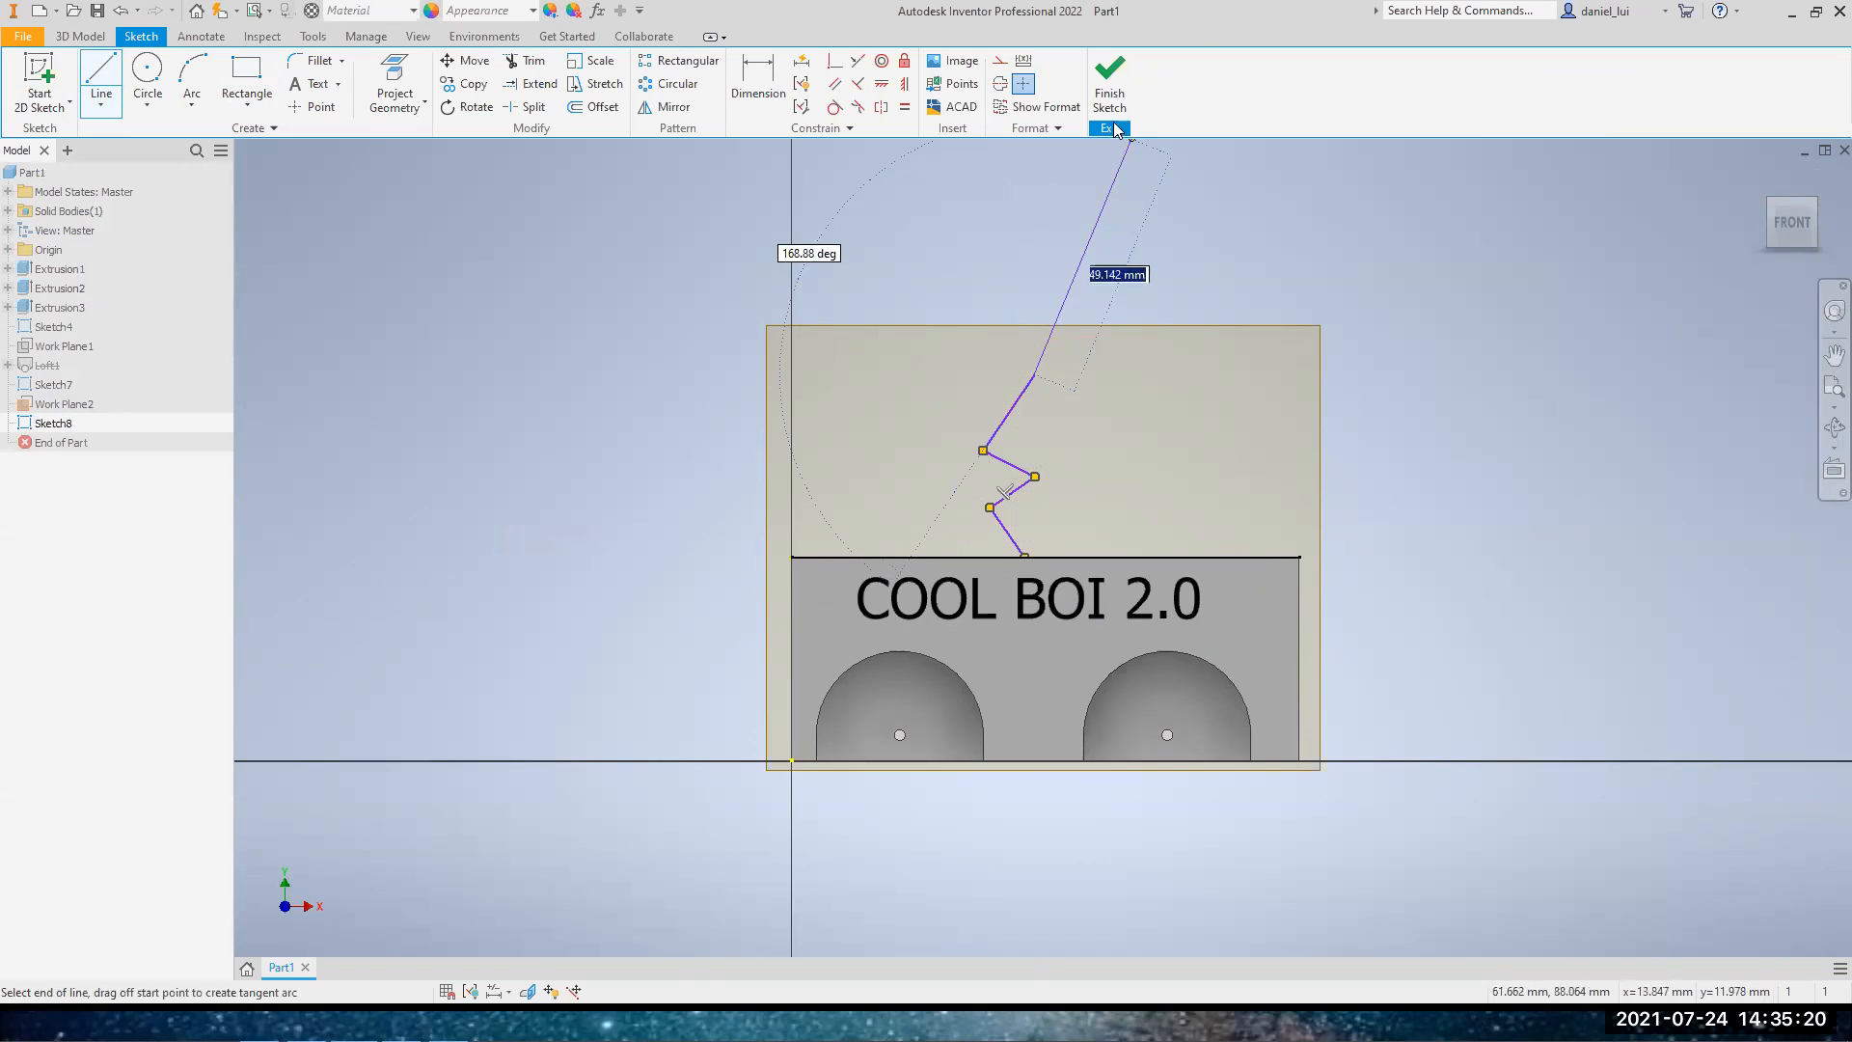
pyautogui.click(1109, 77)
# Sweep the top-face rectangle along the zigzag line as a joined solid and restore the home view
pyautogui.moveTo(1172, 451)
pyautogui.keyDown('shift'); pyautogui.mouseDown(button='middle')
pyautogui.moveTo(1174, 703)
pyautogui.moveTo(1174, 625)
pyautogui.mouseUp(button='middle'); pyautogui.keyUp('shift')
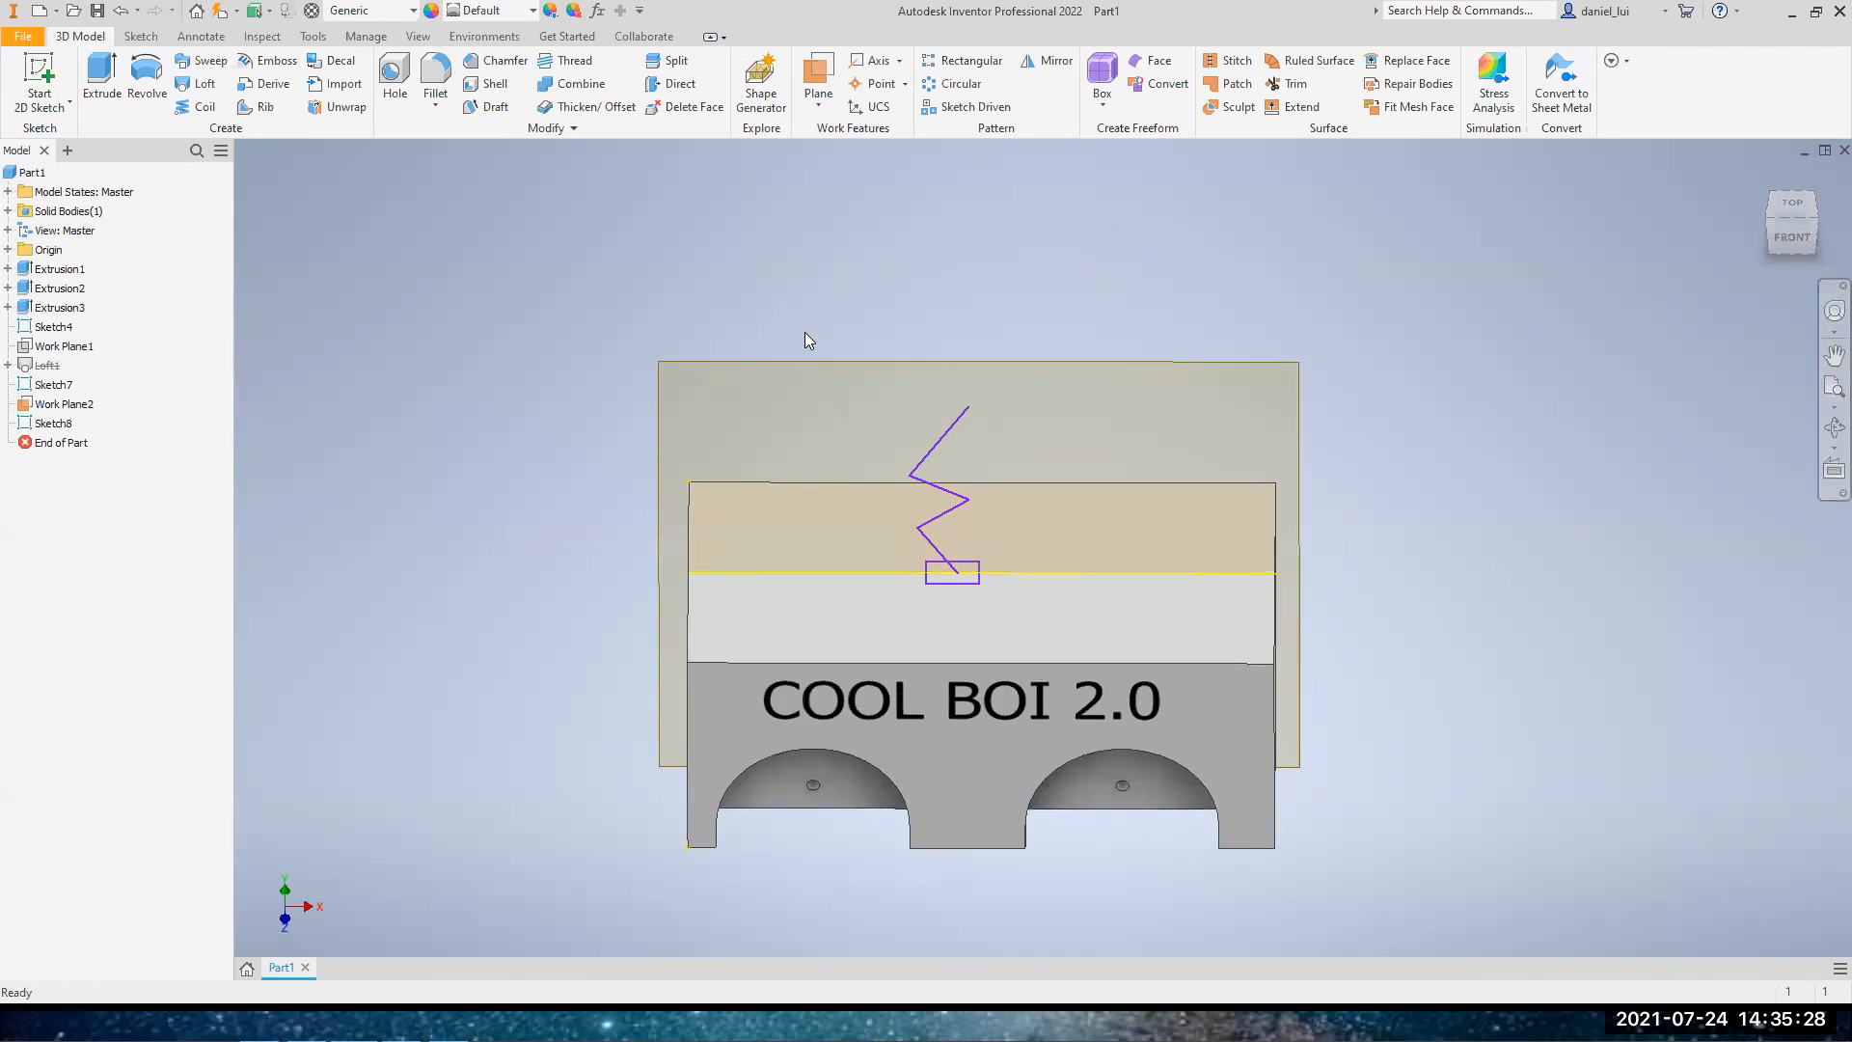
pyautogui.click(206, 62)
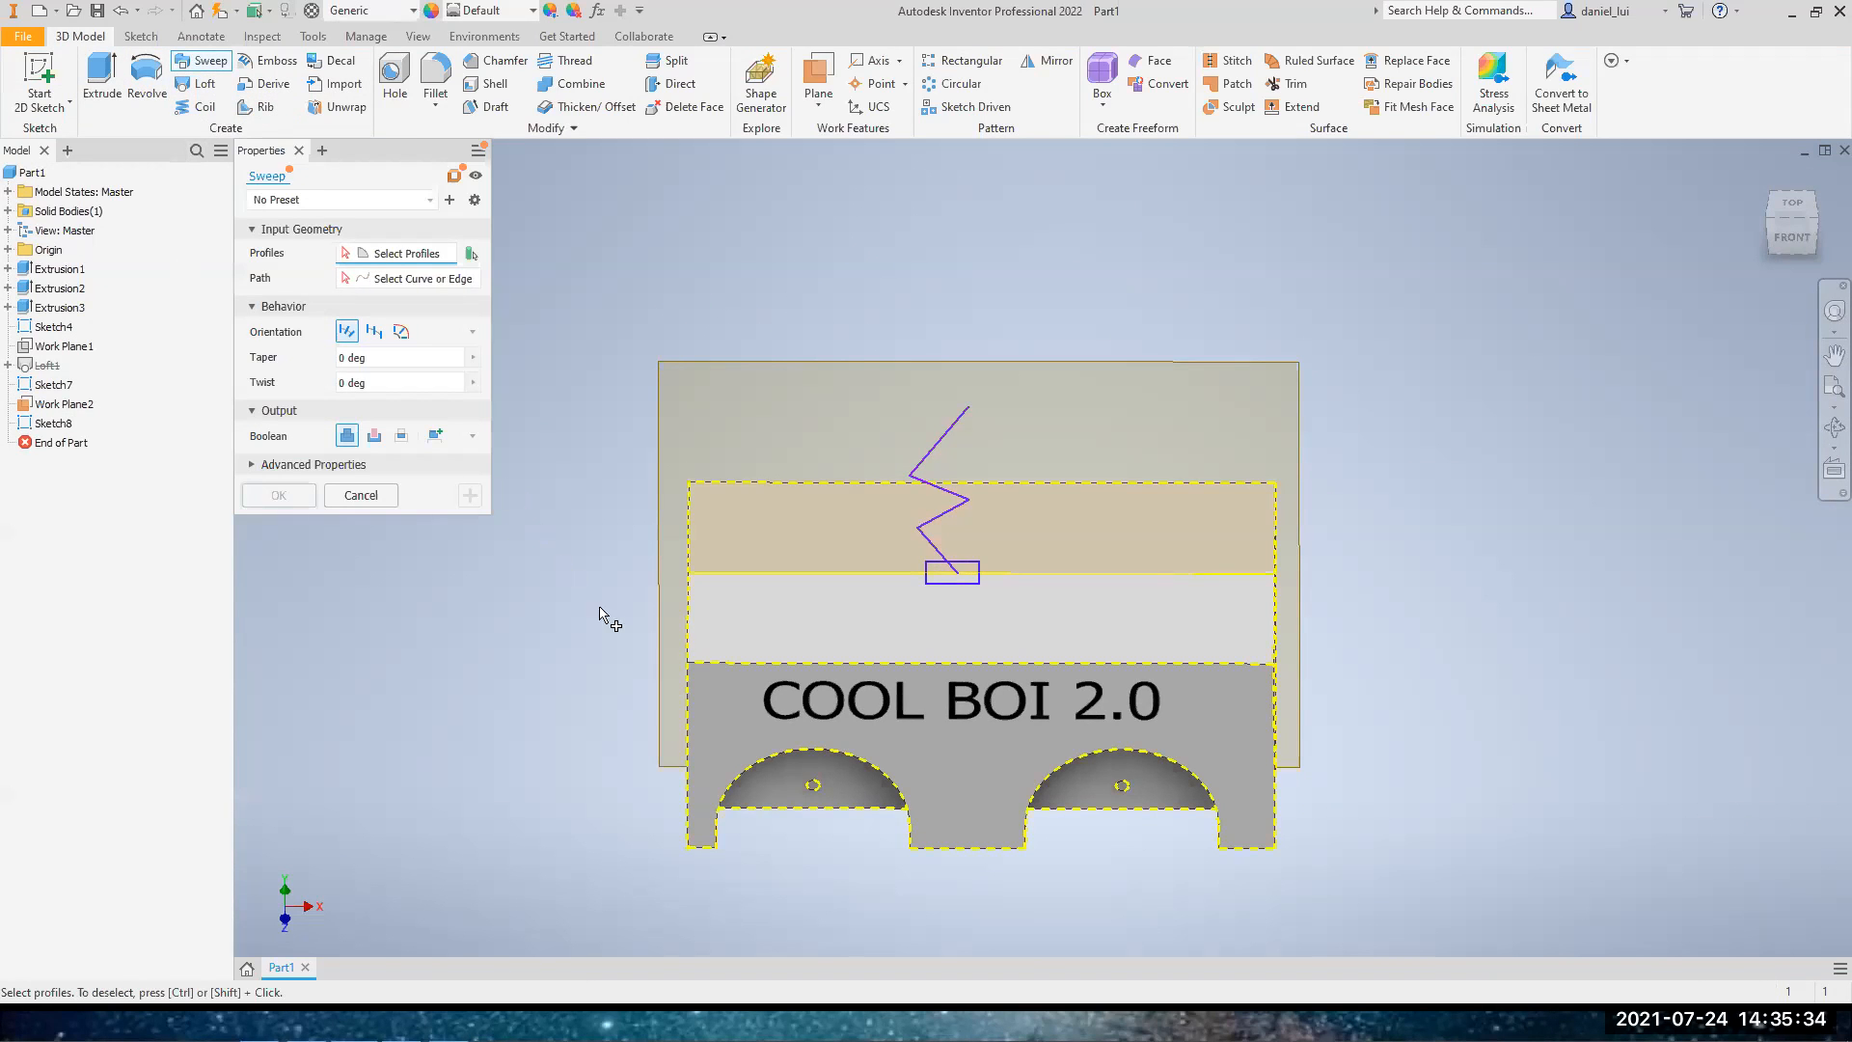
pyautogui.click(960, 583)
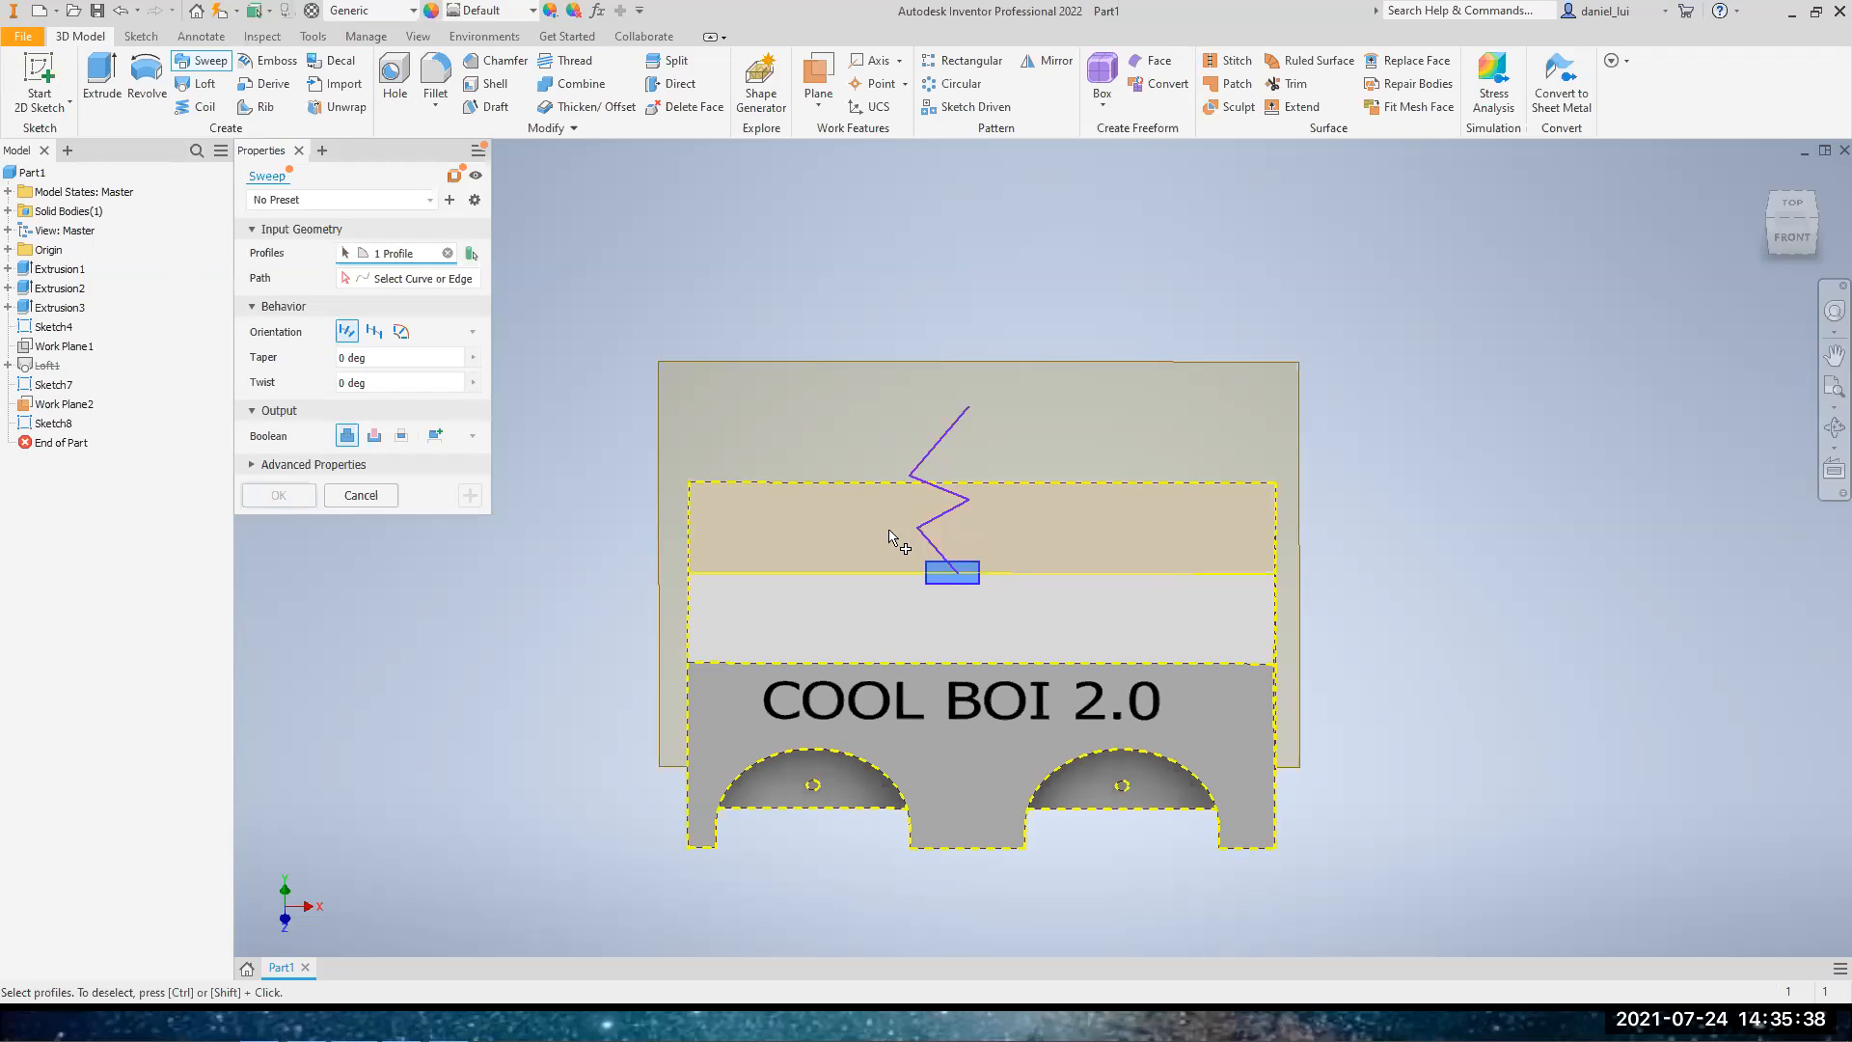
pyautogui.click(386, 279)
pyautogui.click(924, 466)
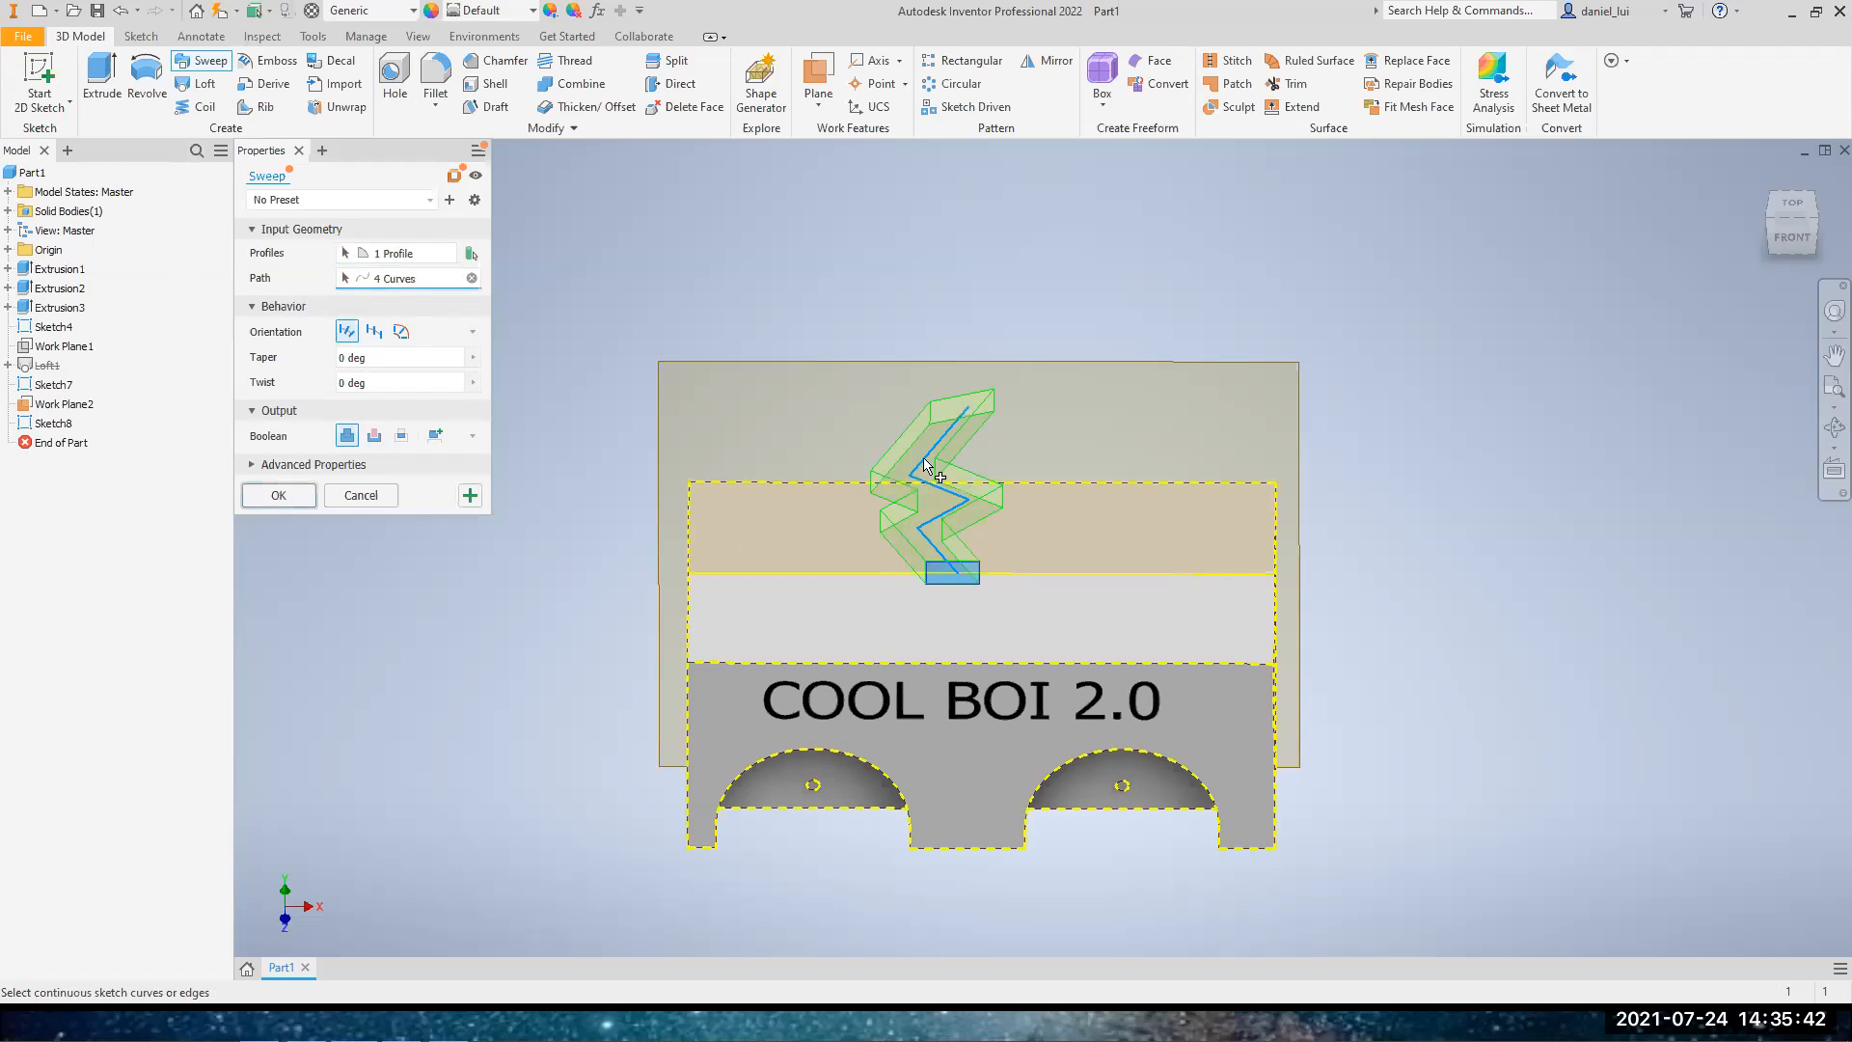
pyautogui.click(301, 501)
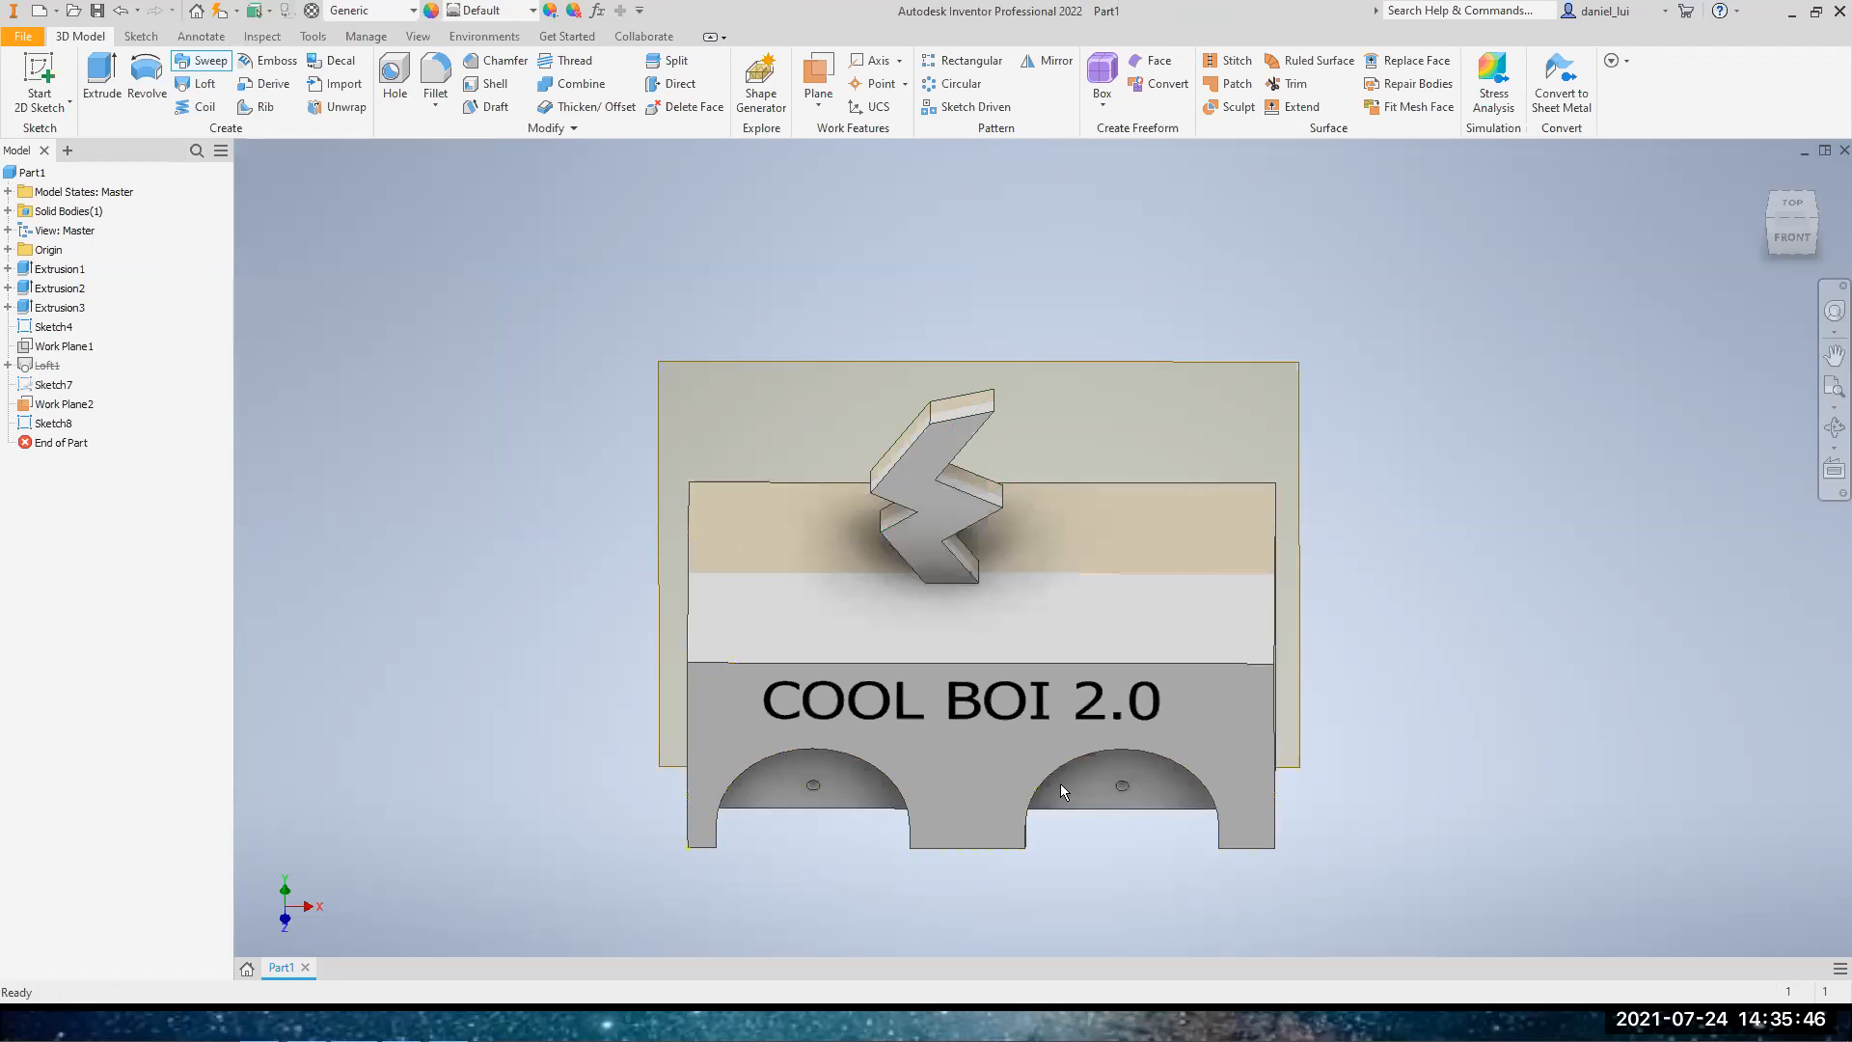
pyautogui.moveTo(1792, 237); pyautogui.dragTo(1760, 210)
pyautogui.click(1763, 178)
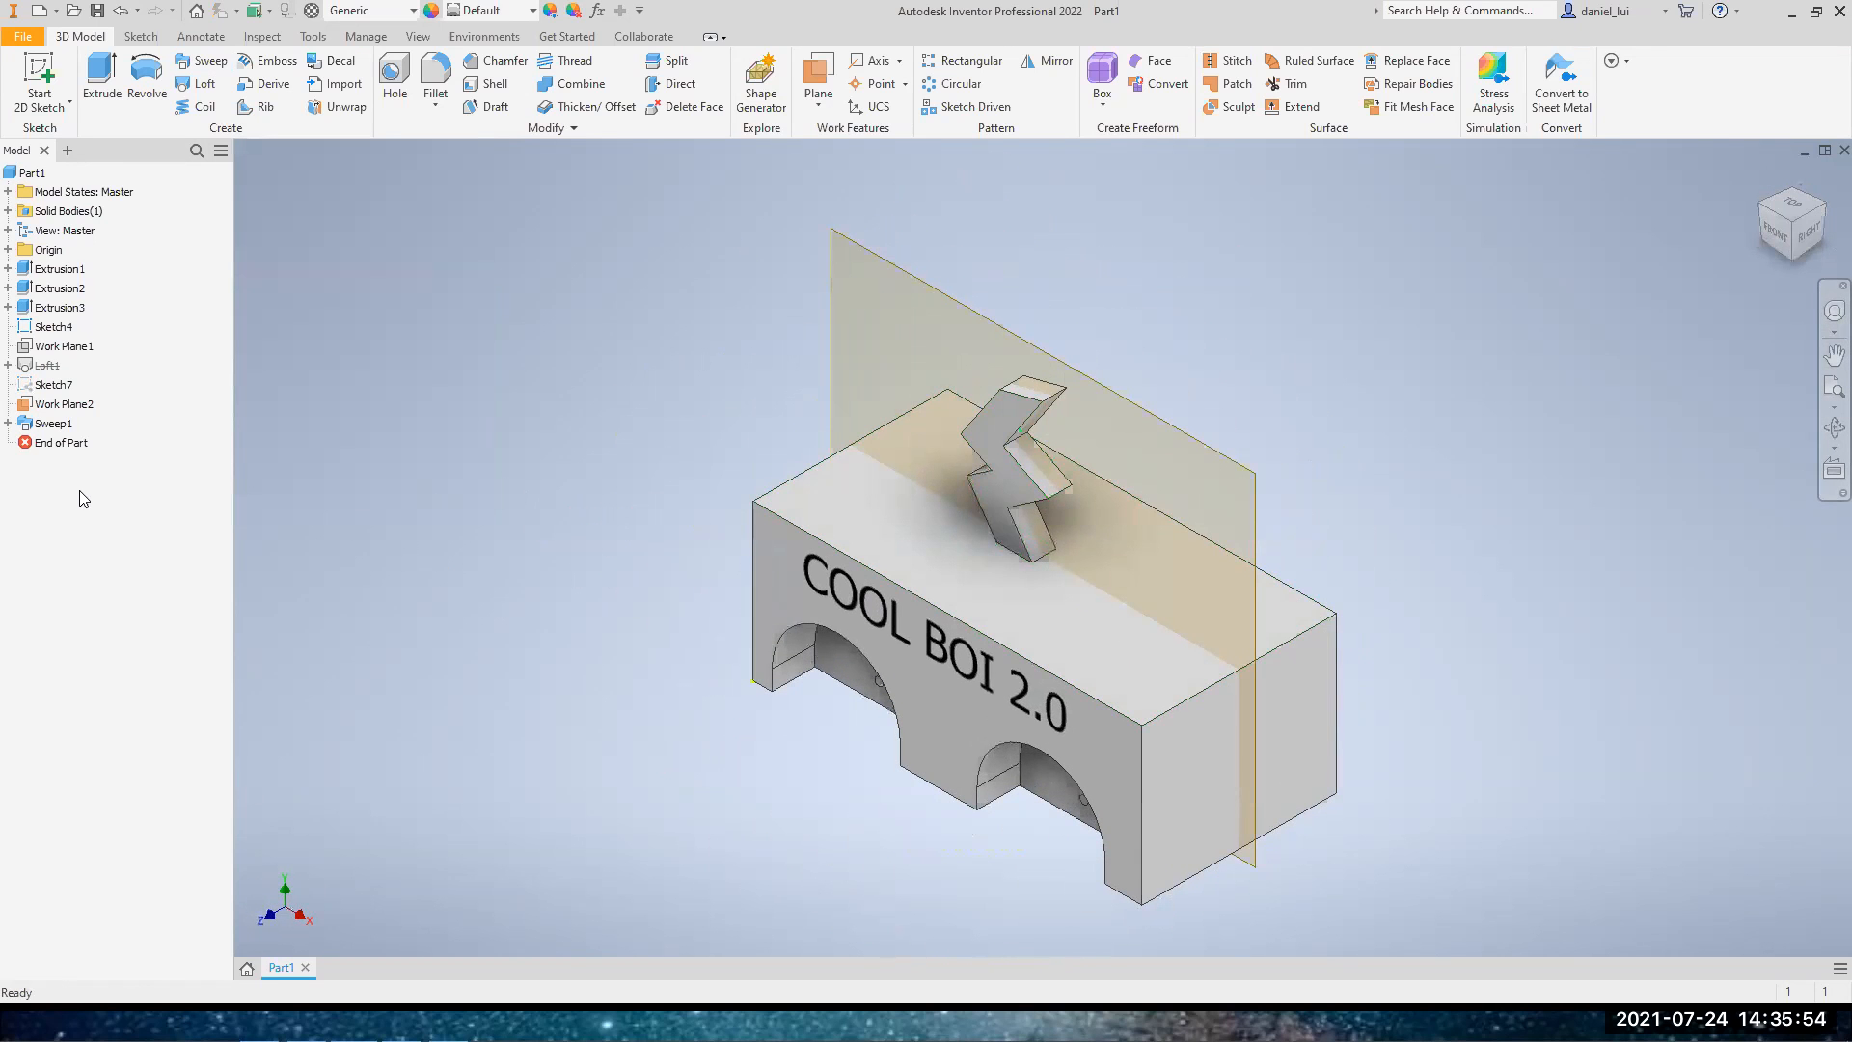
# Reopen the sweep feature to review its profile and path selections, and cancel the edit
pyautogui.doubleClick(55, 430)
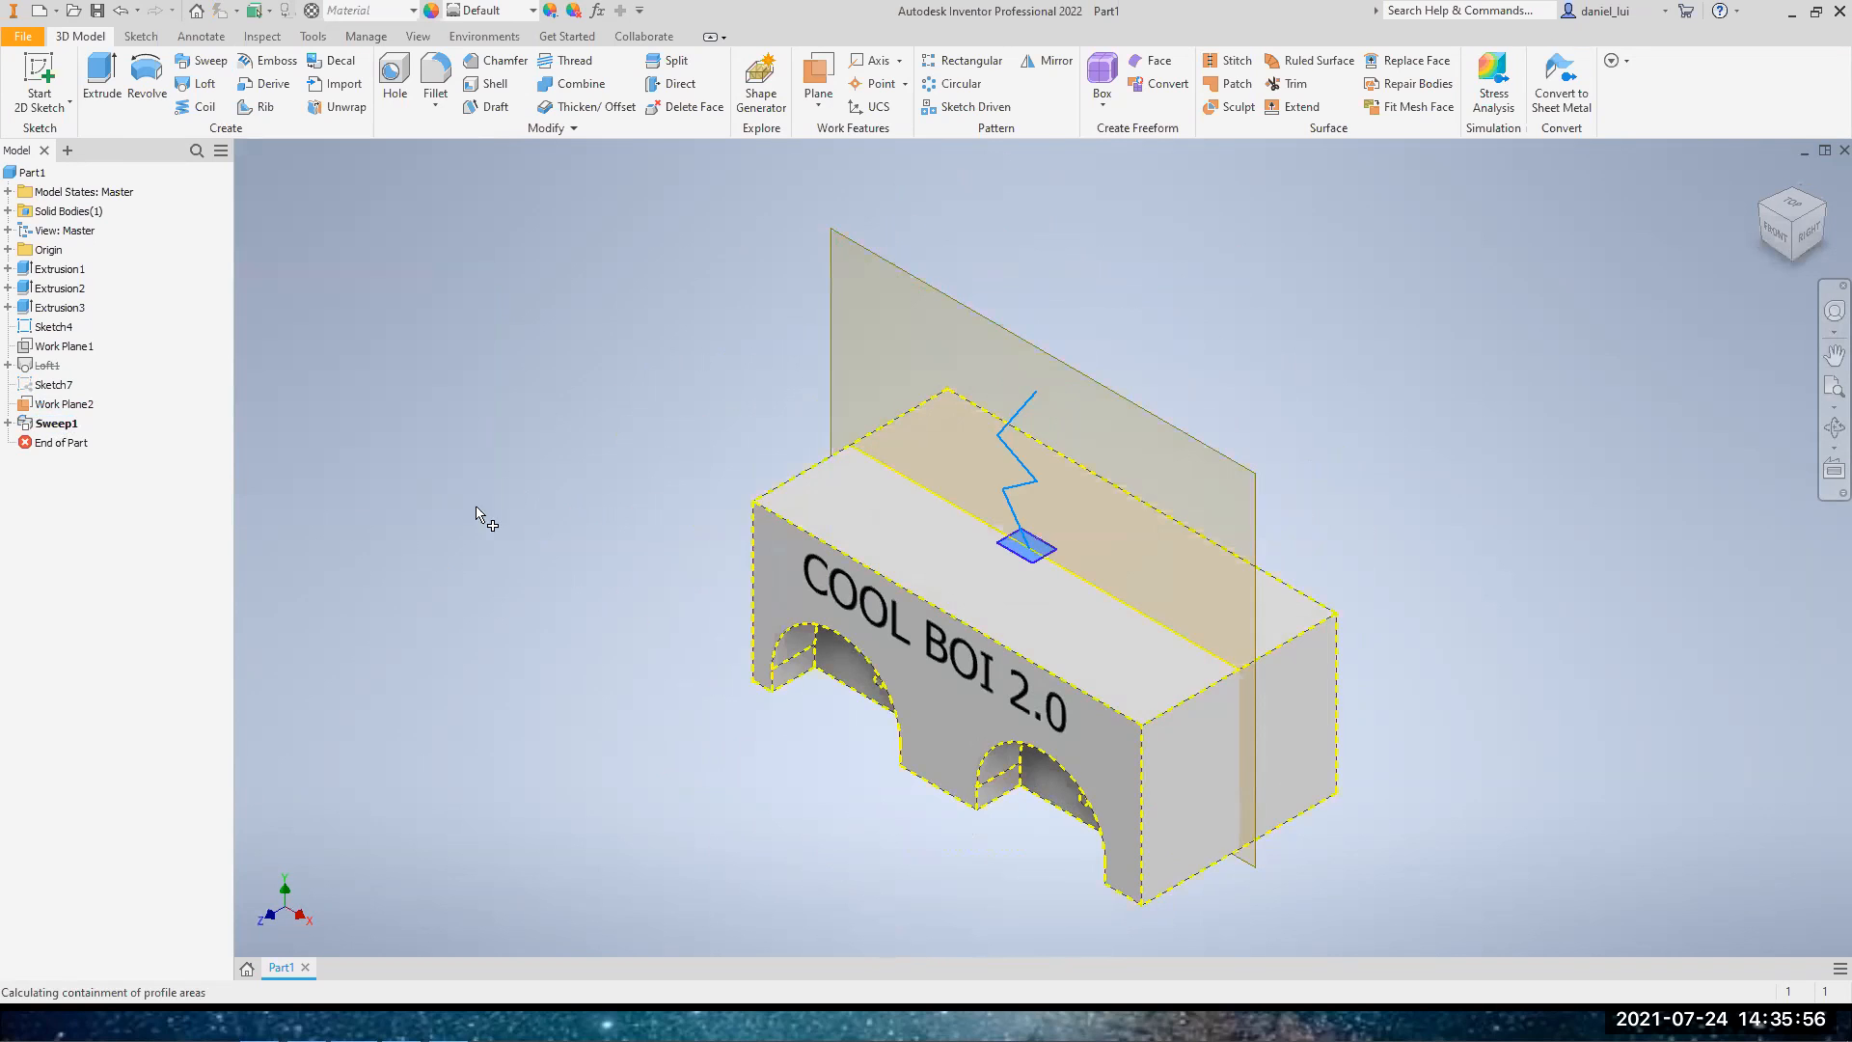
pyautogui.moveTo(380, 152); pyautogui.dragTo(539, 264)
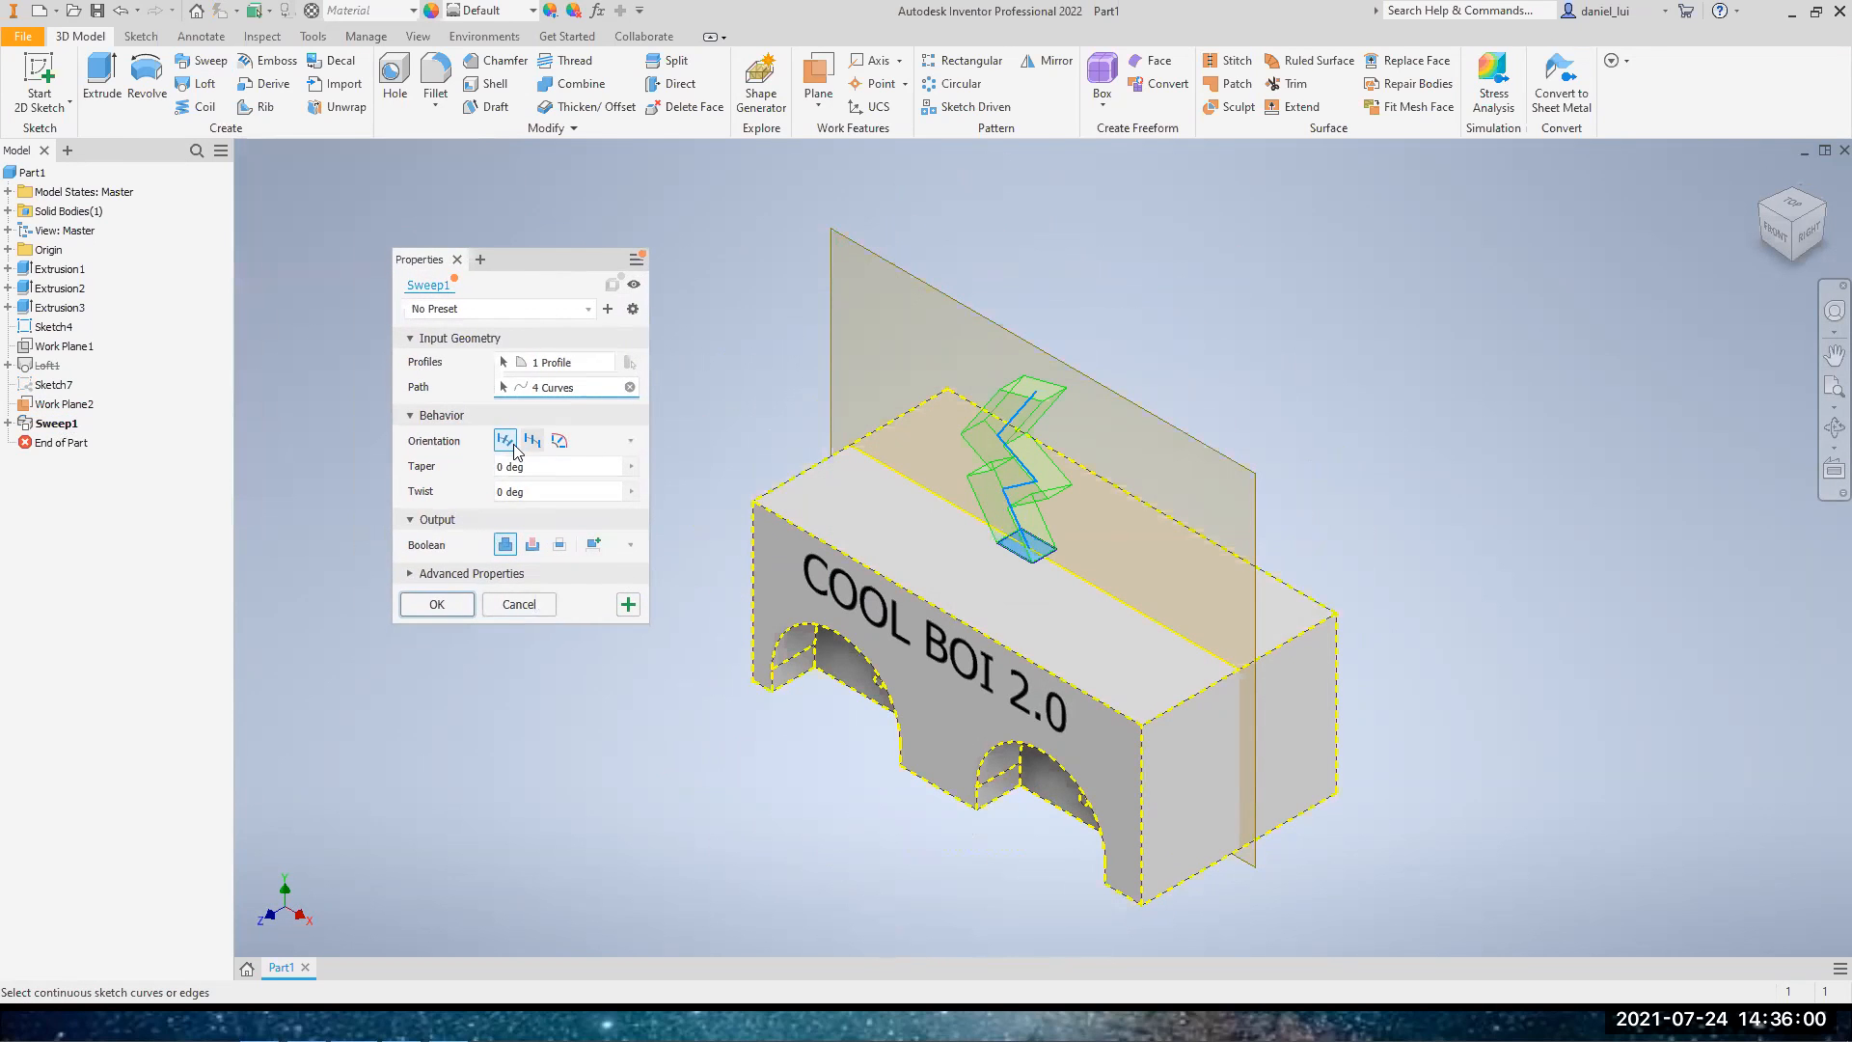
pyautogui.click(540, 364)
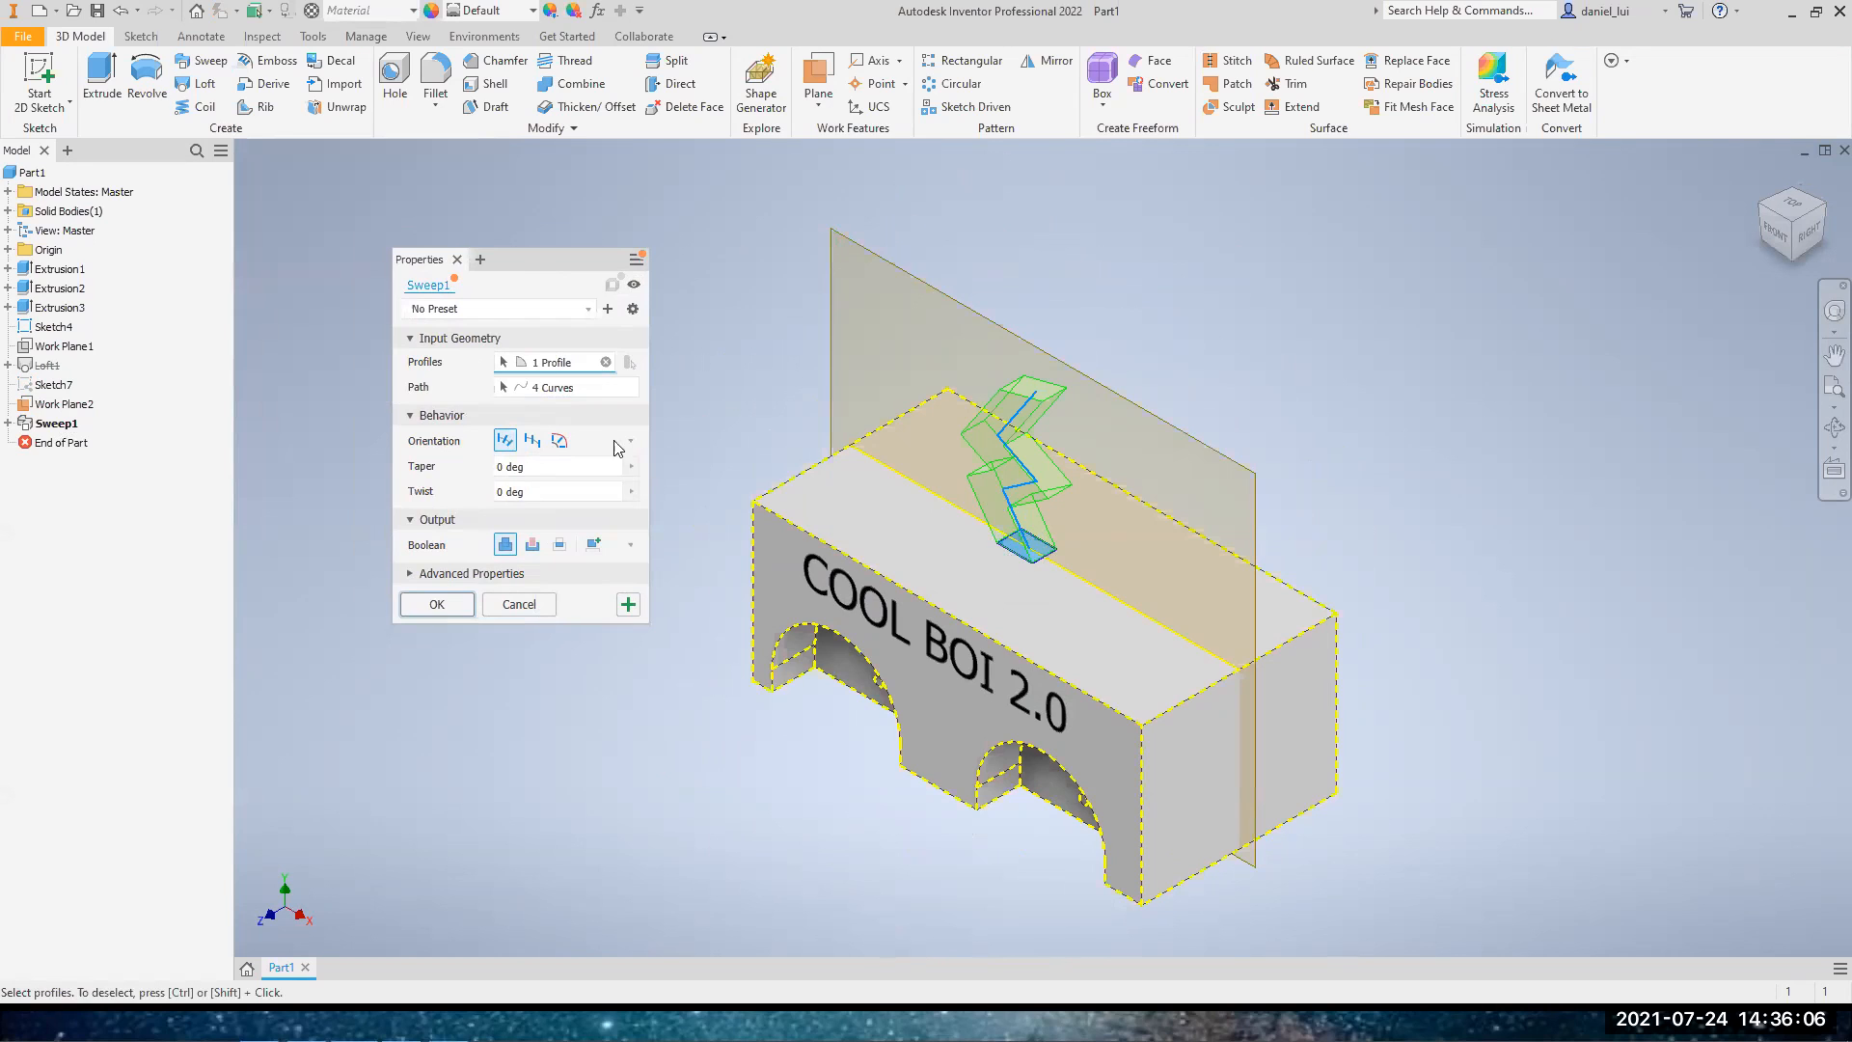
pyautogui.click(558, 389)
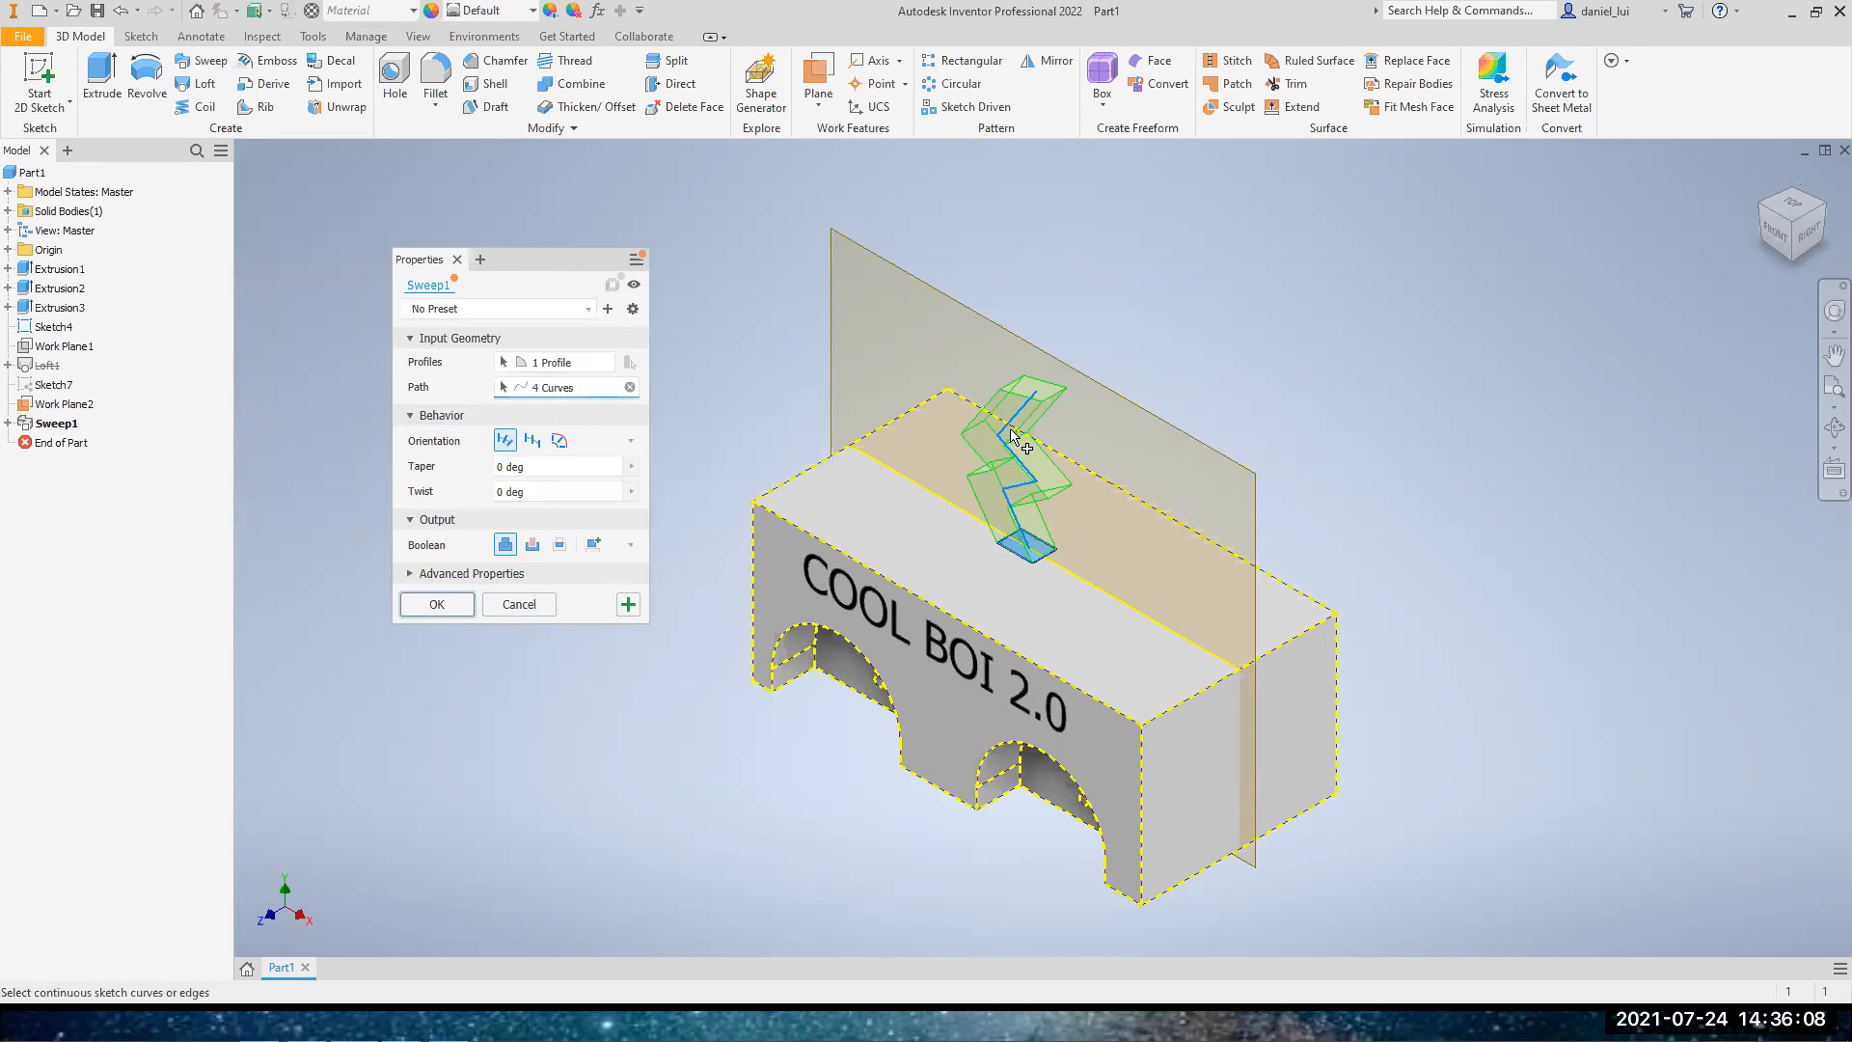
pyautogui.click(545, 606)
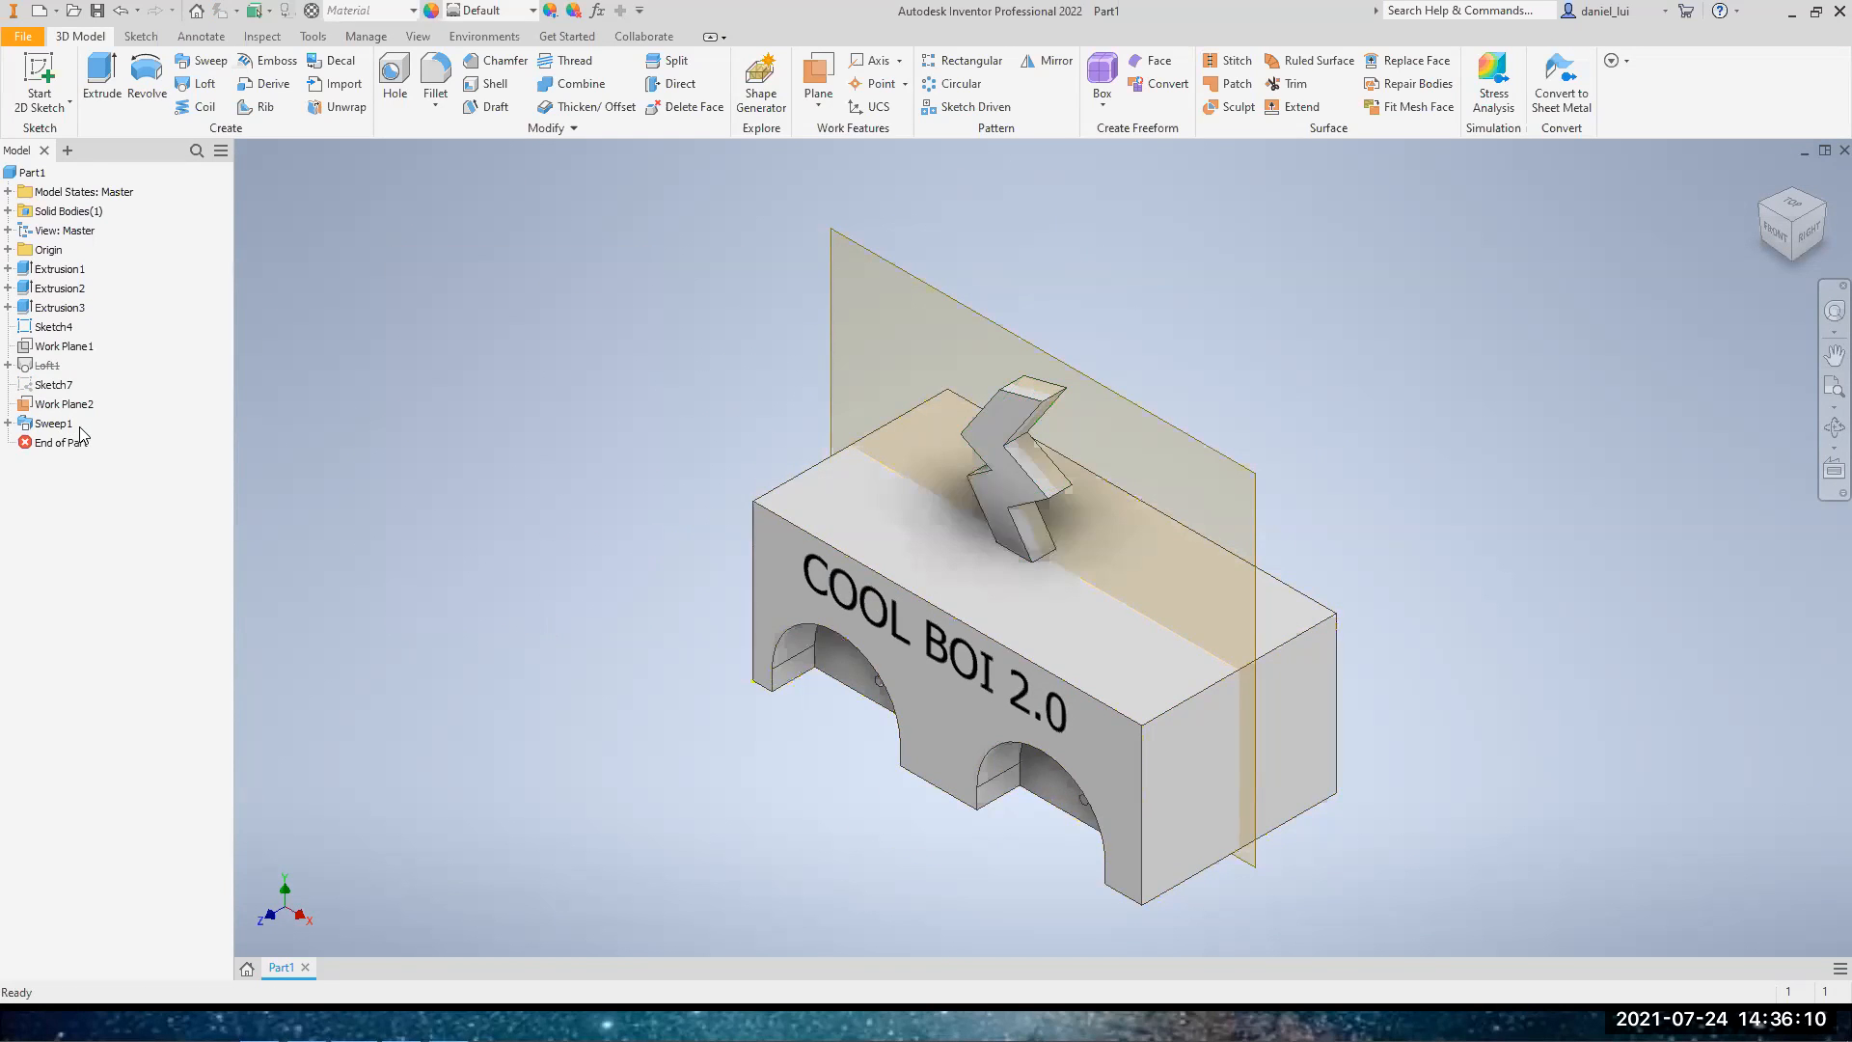
# Delete the sweep feature while keeping its rectangle and zigzag sketches
pyautogui.click(23, 426)
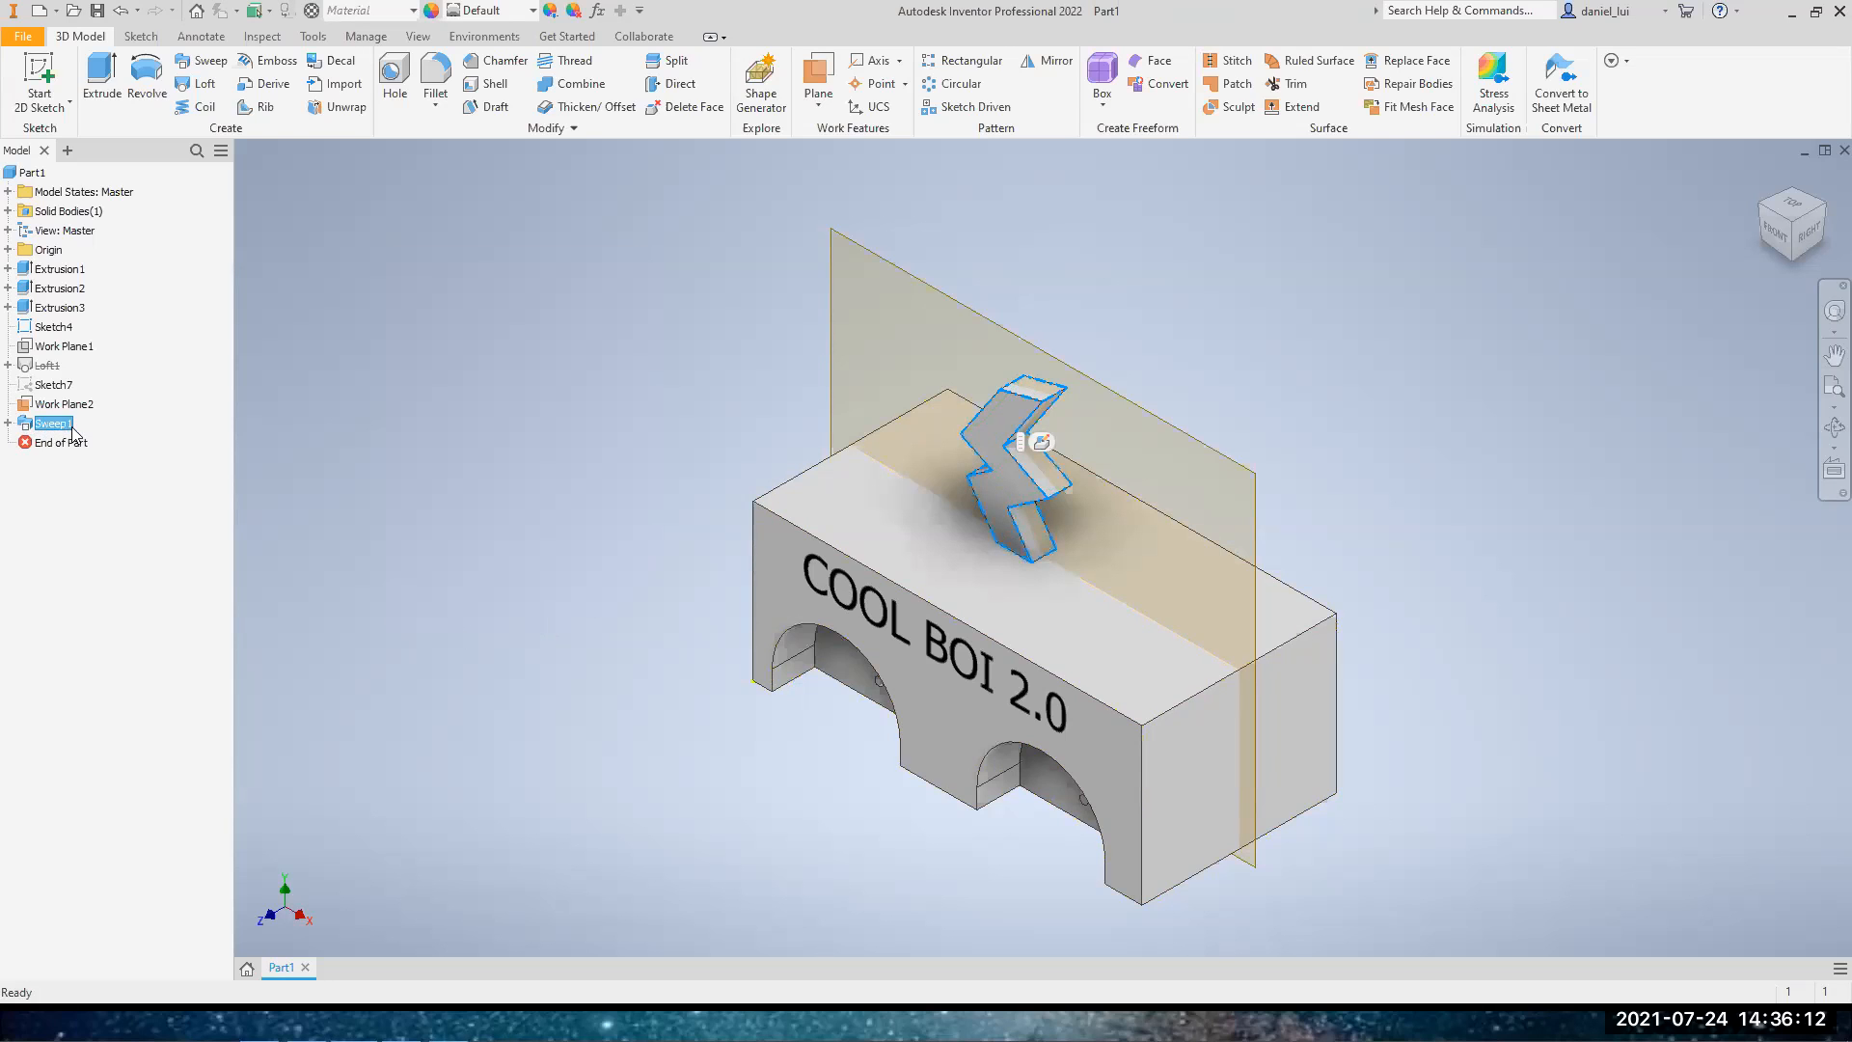
pyautogui.press('Delete')
pyautogui.click(224, 247)
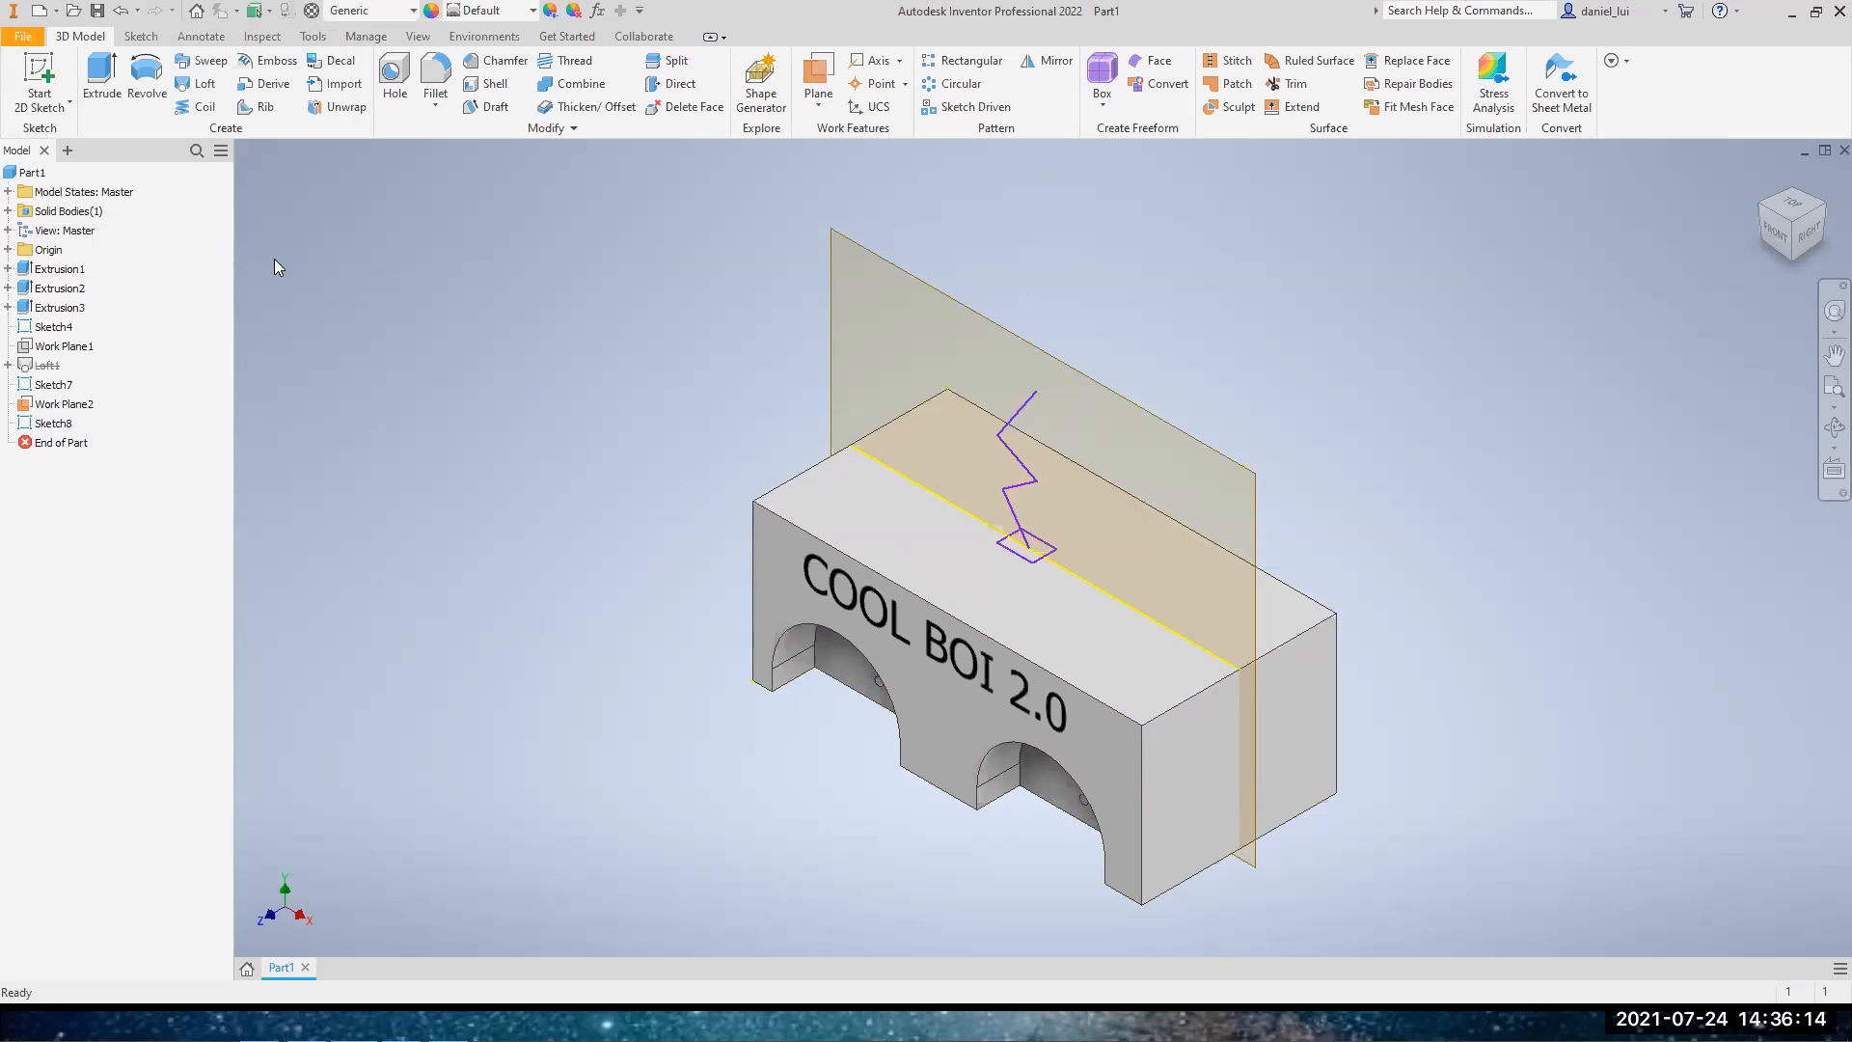
# Sweep the top-face rectangle along the four-segment zigzag line, joining it to the block, and restore the home view
pyautogui.click(206, 64)
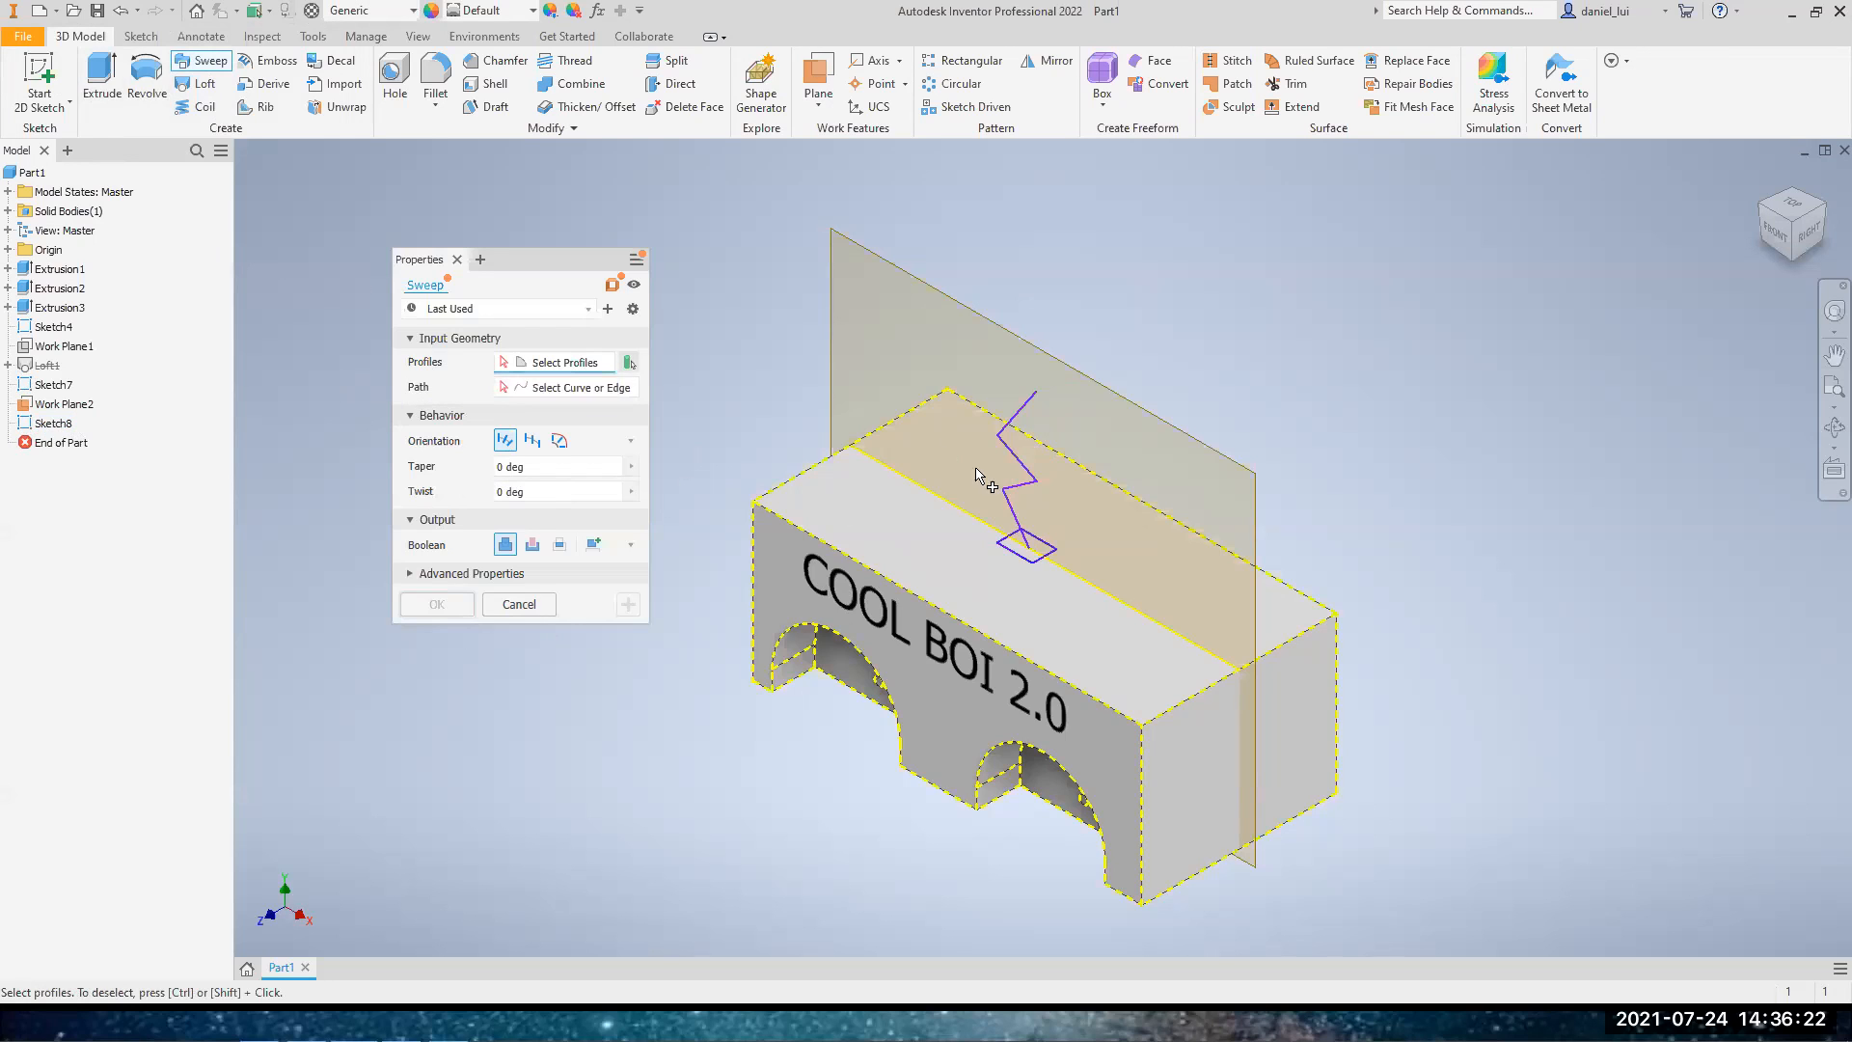
pyautogui.click(1025, 548)
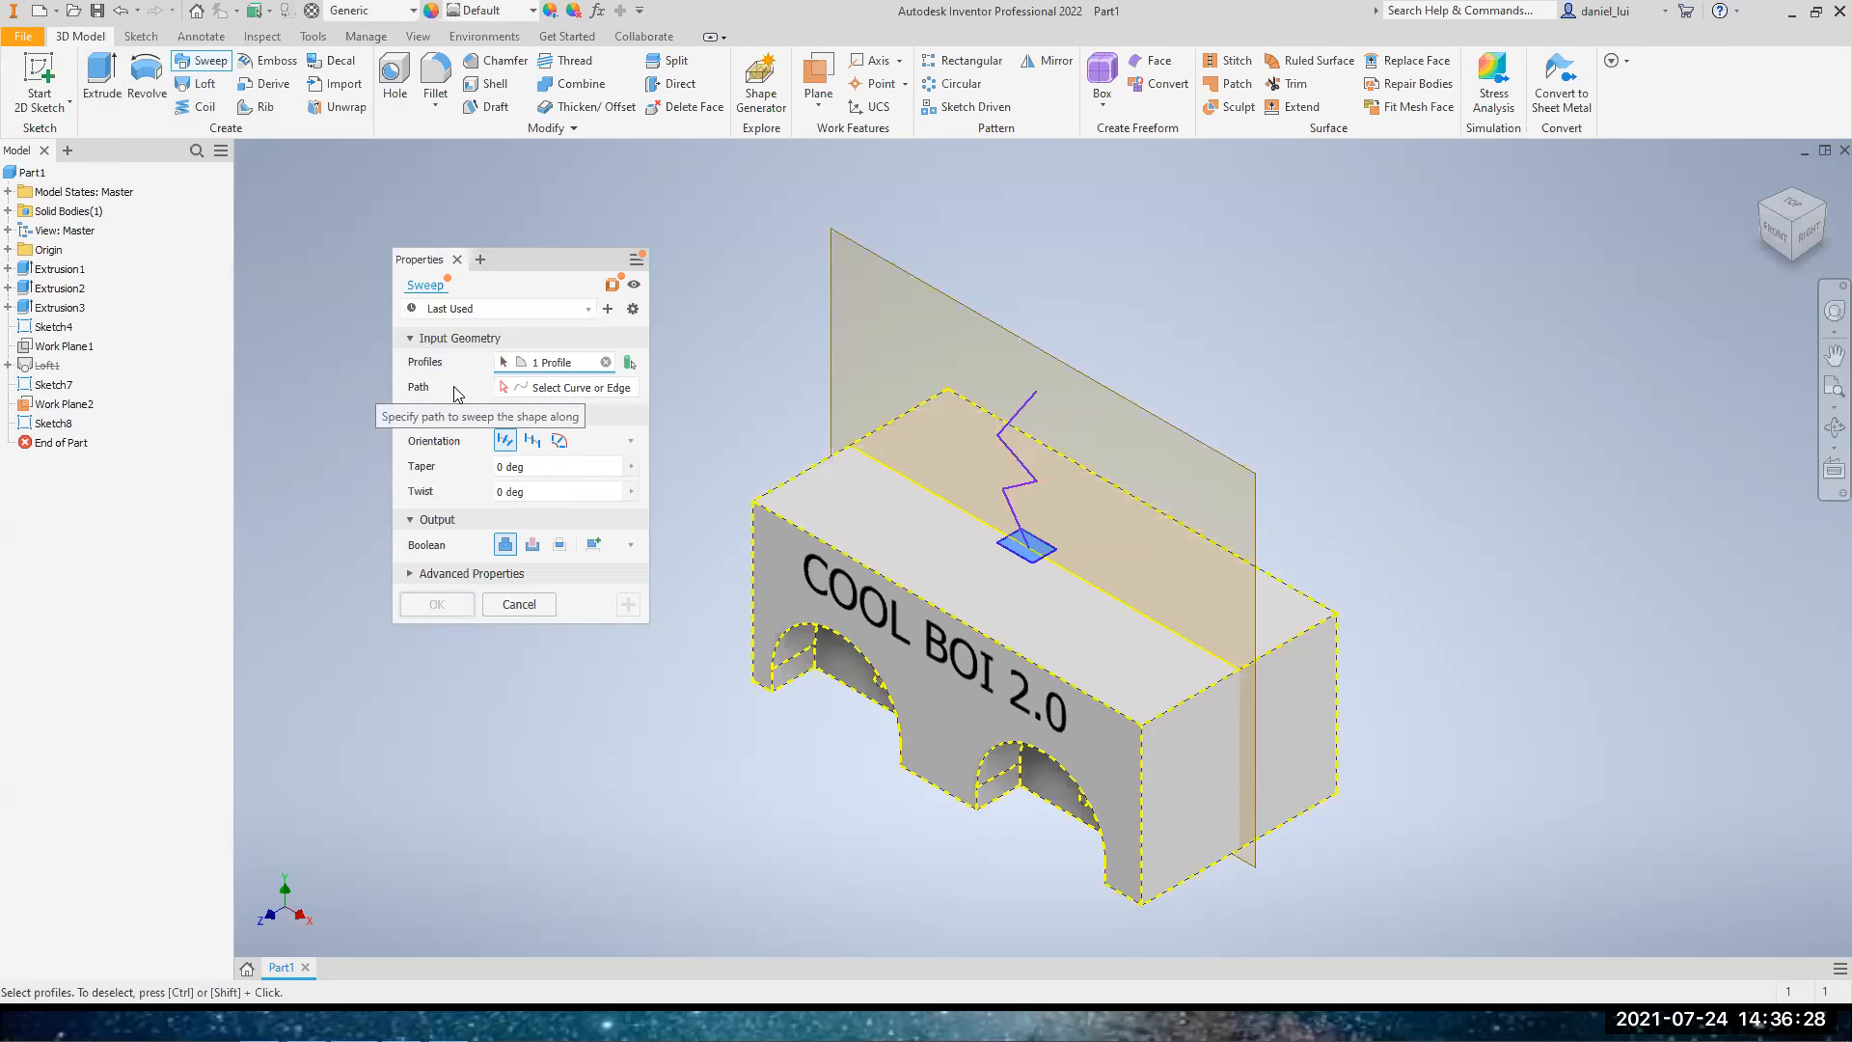
pyautogui.click(546, 389)
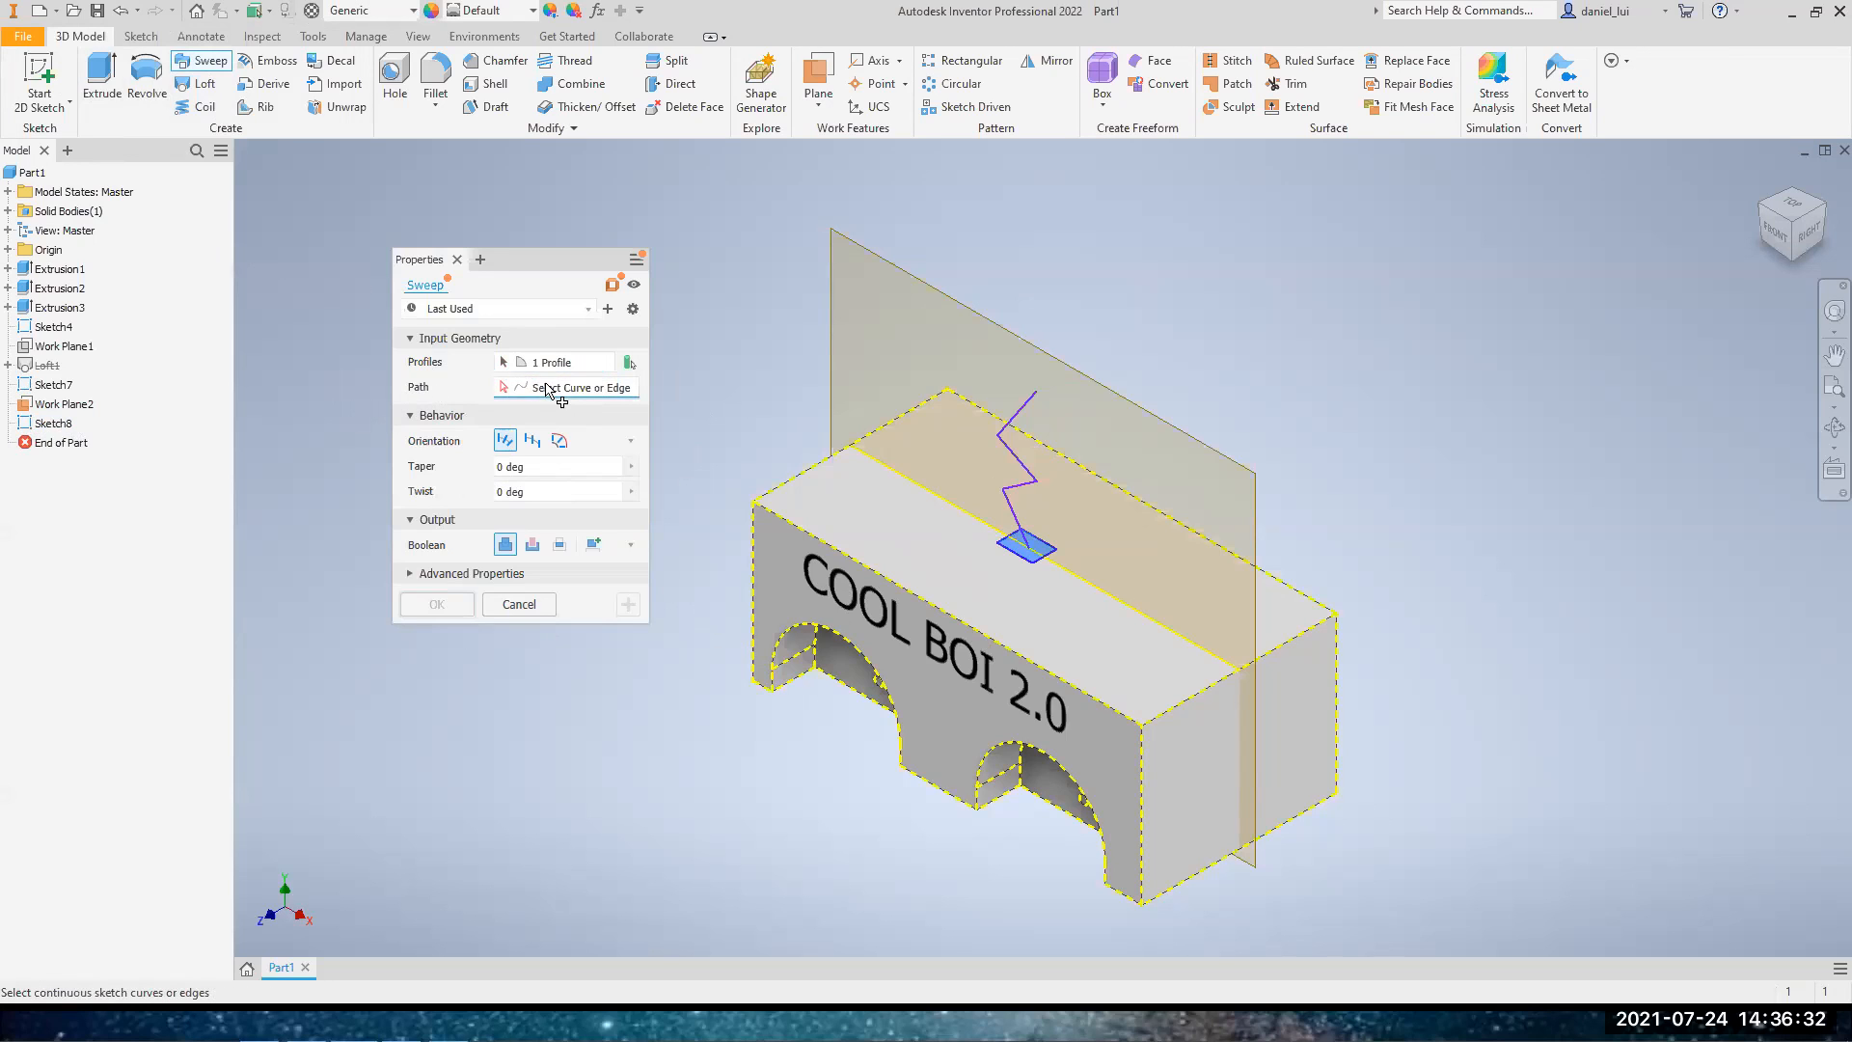
pyautogui.click(1015, 417)
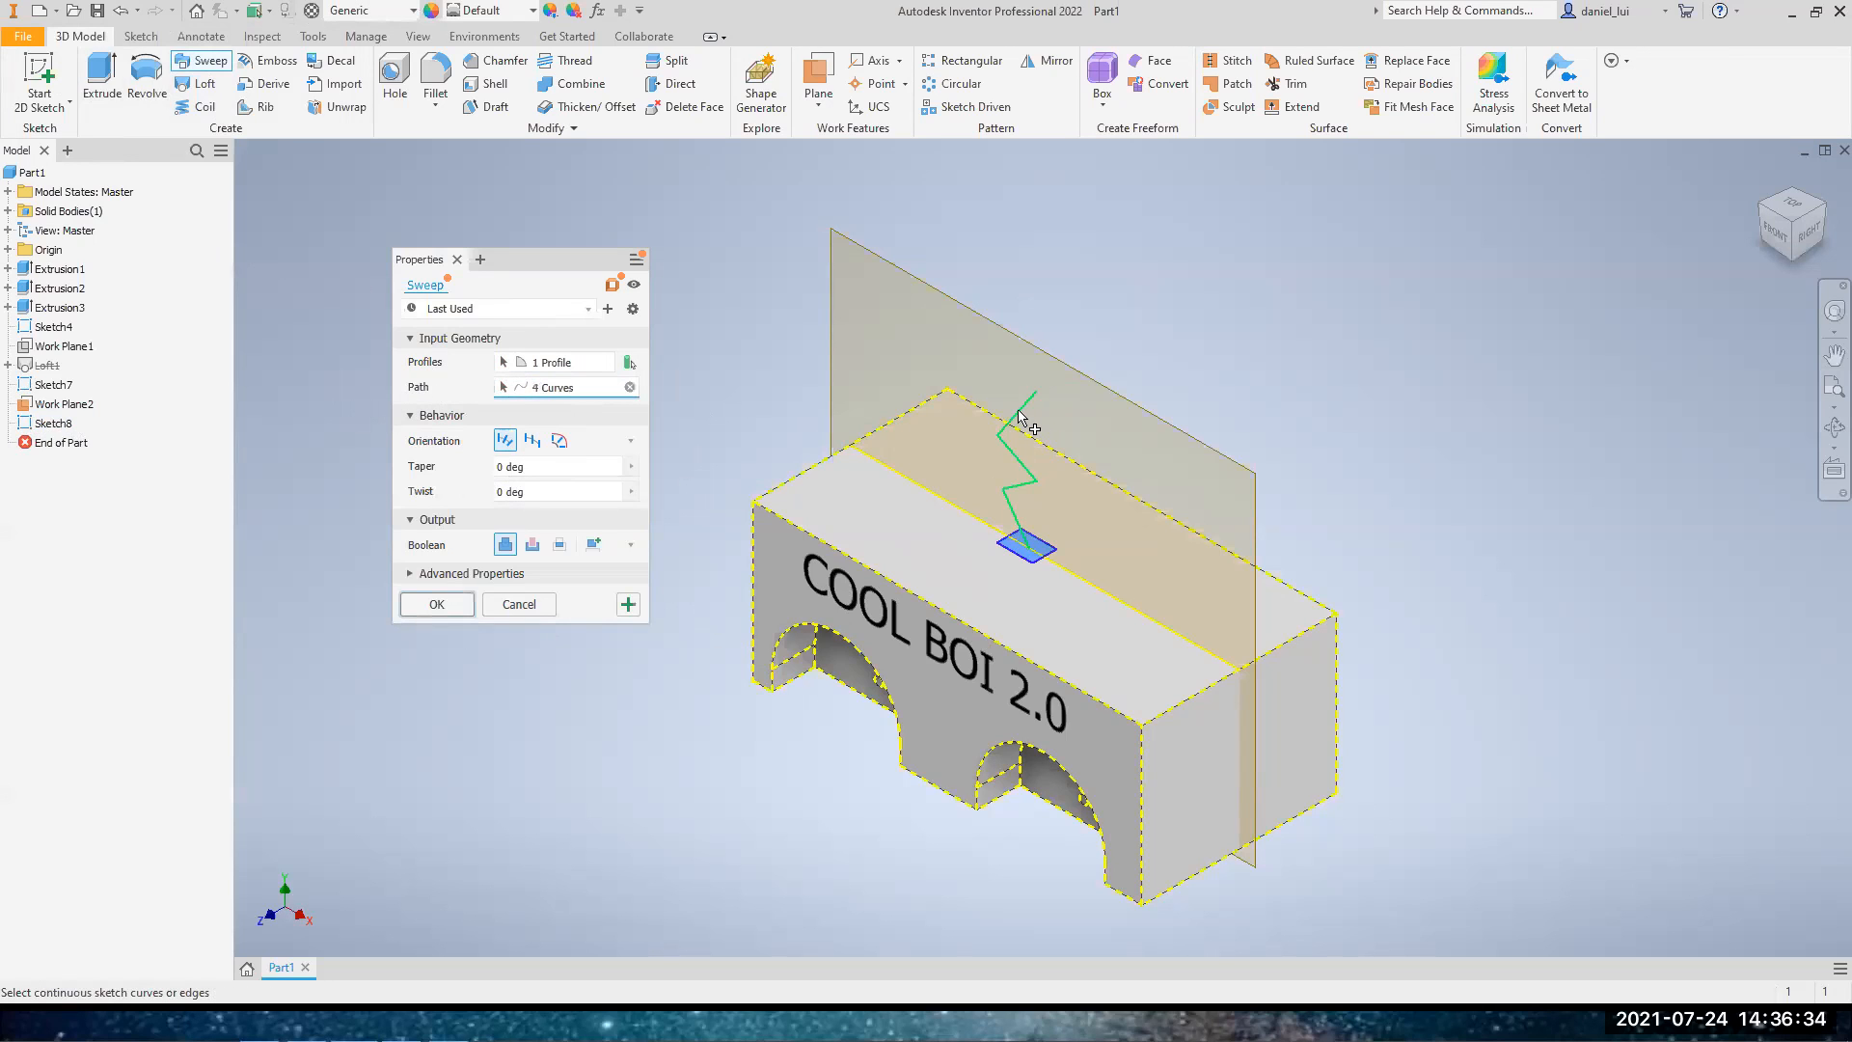
pyautogui.click(449, 614)
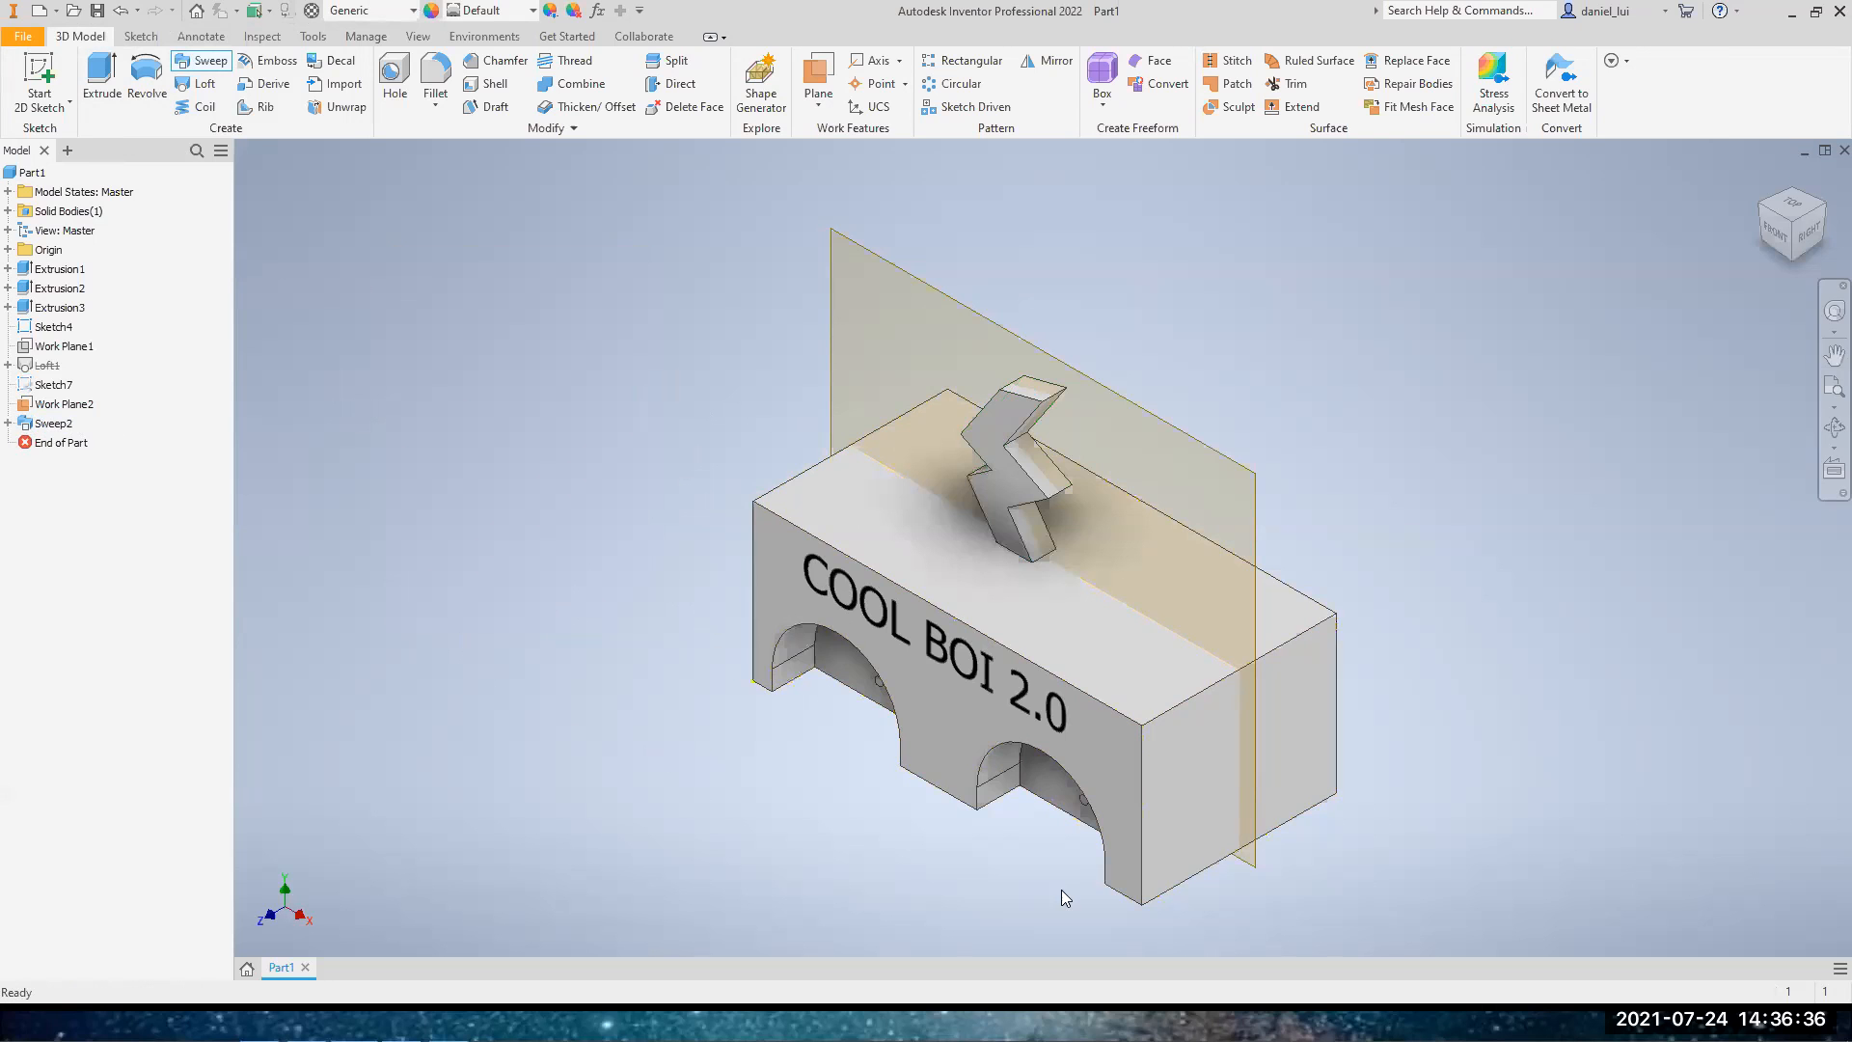
pyautogui.moveTo(1790, 241); pyautogui.dragTo(1801, 235)
pyautogui.moveTo(1043, 548)
pyautogui.keyDown('shift'); pyautogui.mouseDown(button='middle')
pyautogui.moveTo(1196, 434)
pyautogui.moveTo(1027, 564)
pyautogui.mouseUp(button='middle'); pyautogui.keyUp('shift')
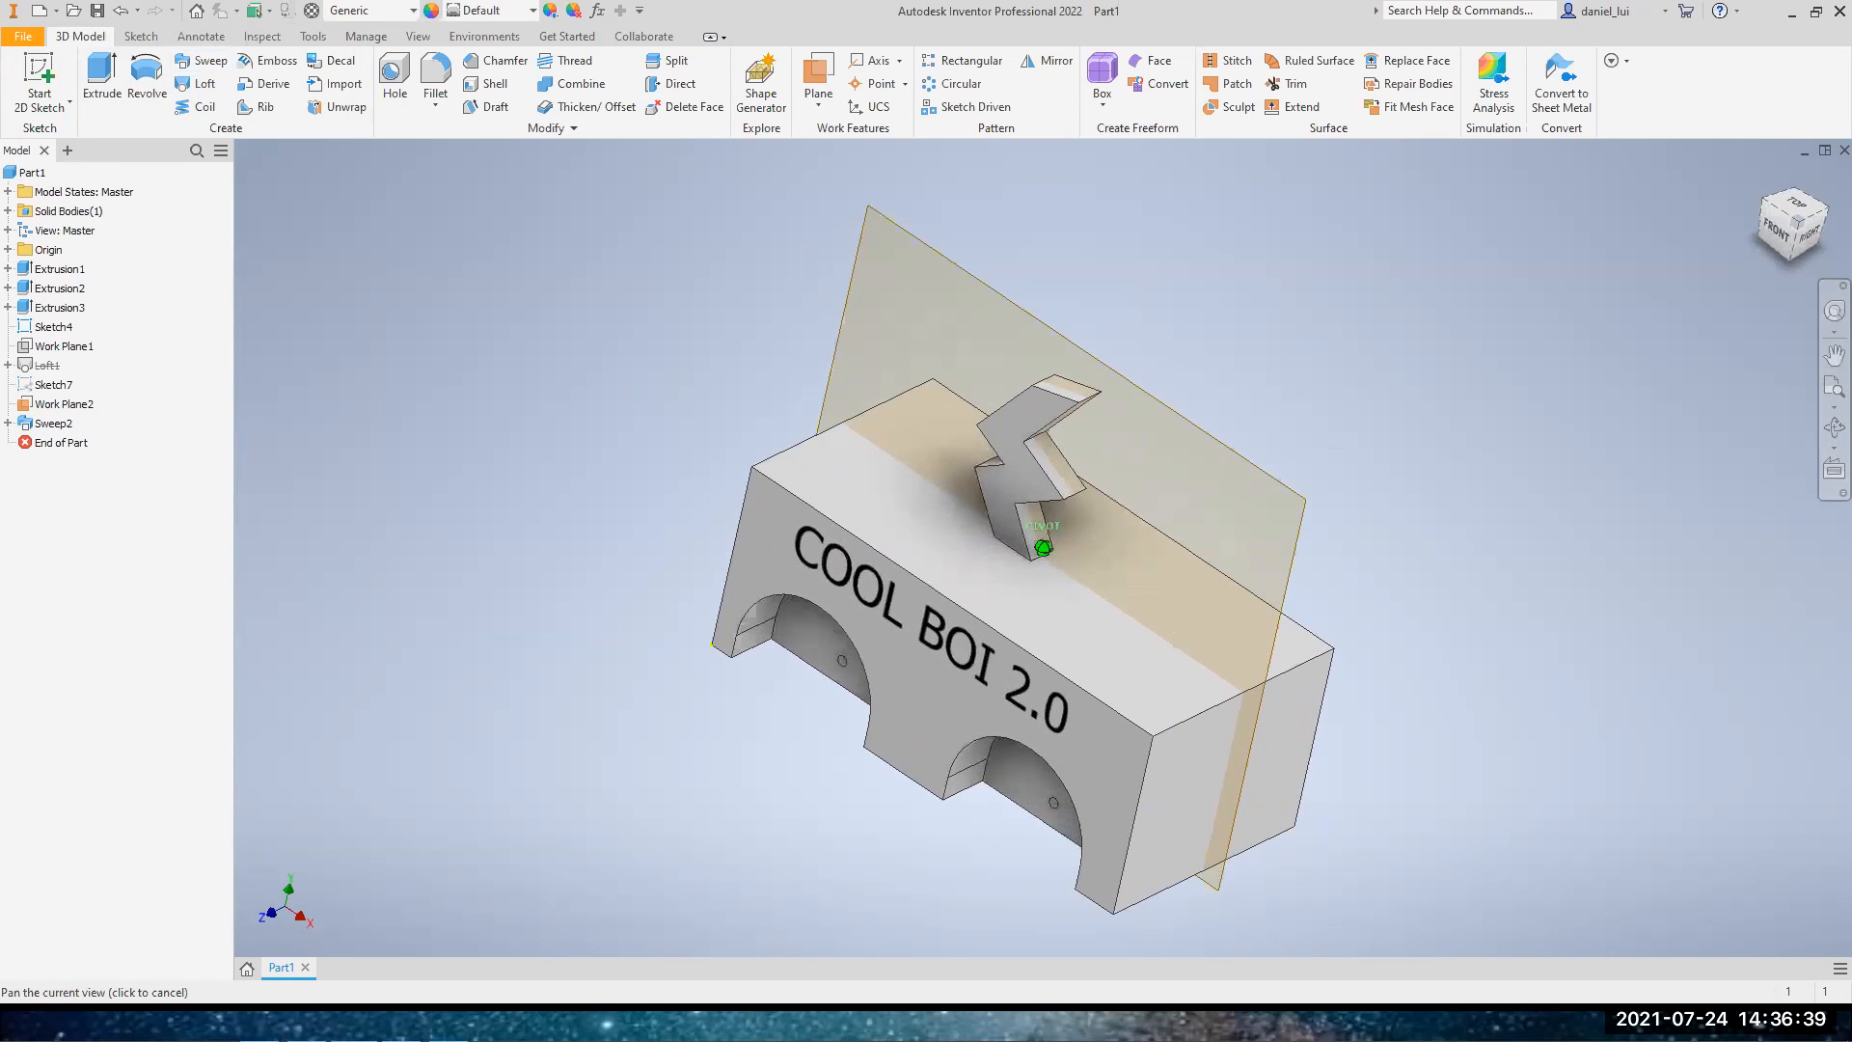
pyautogui.click(1765, 179)
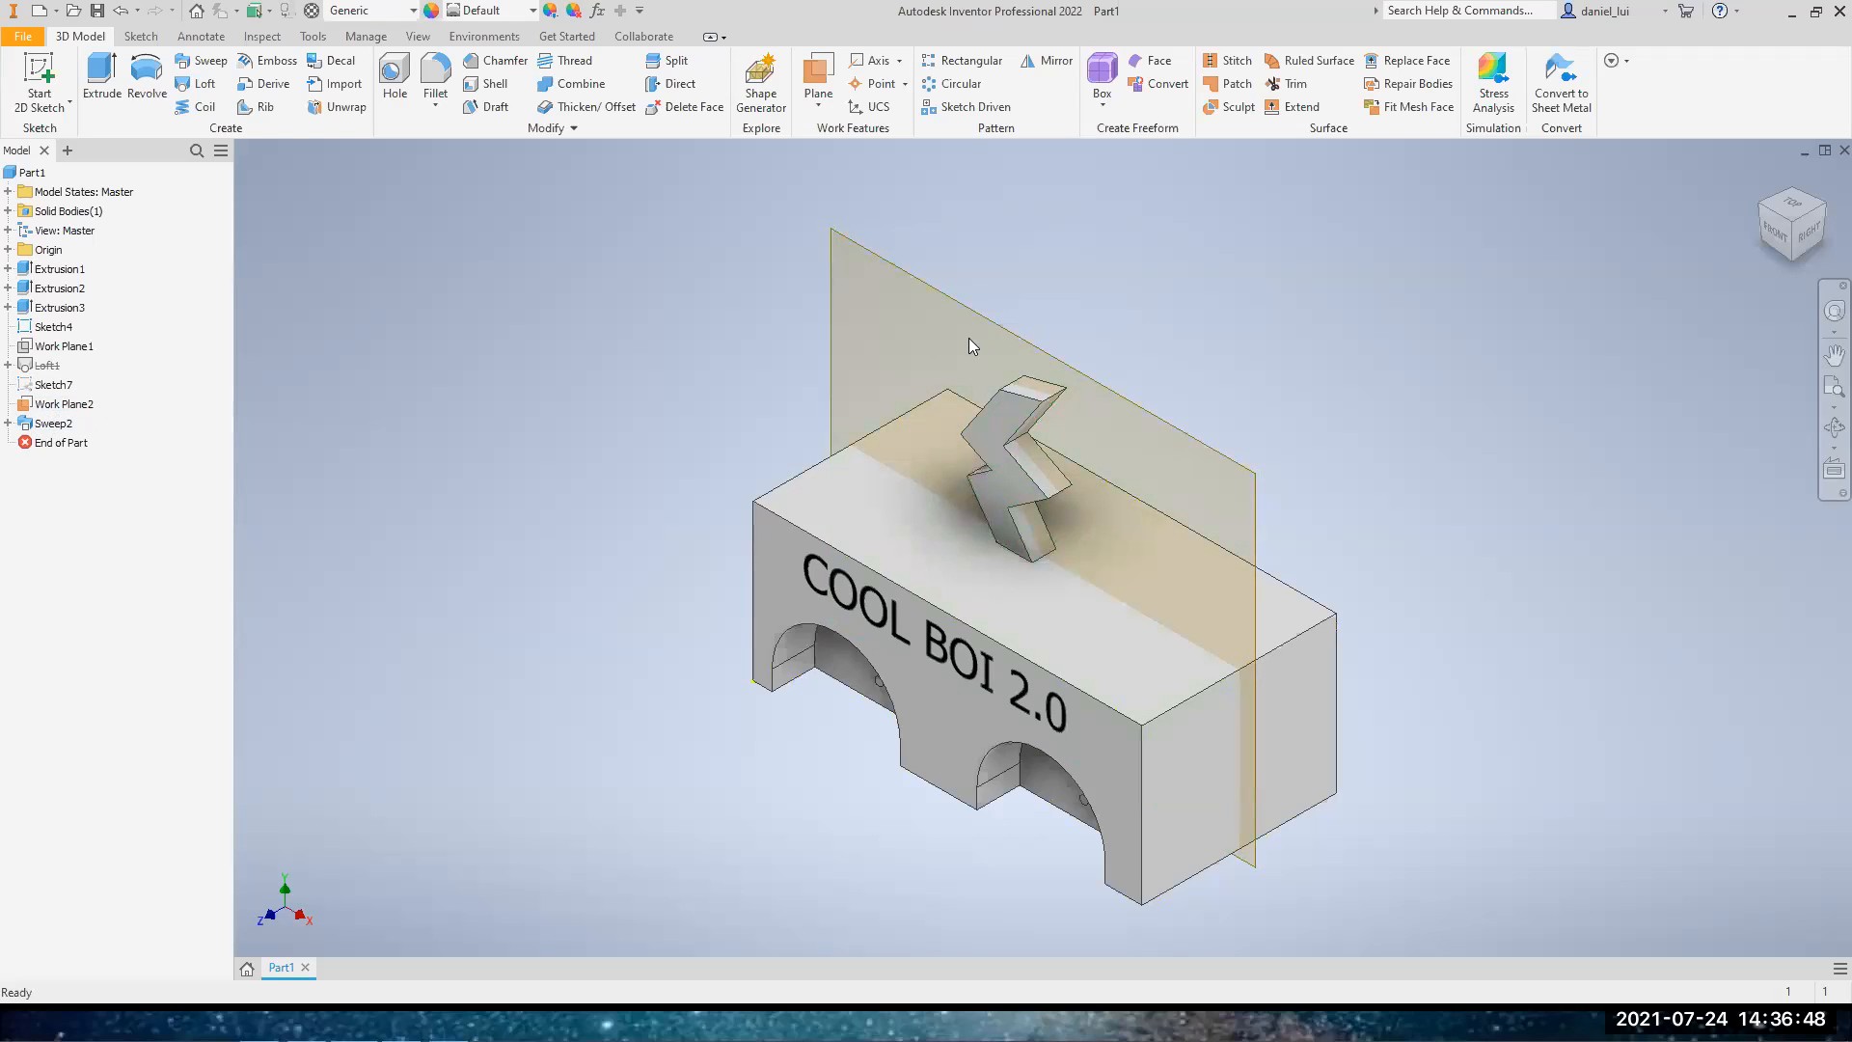
# Hide the vertical work plane behind the zigzag sweep and return to the home view
pyautogui.rightClick(60, 404)
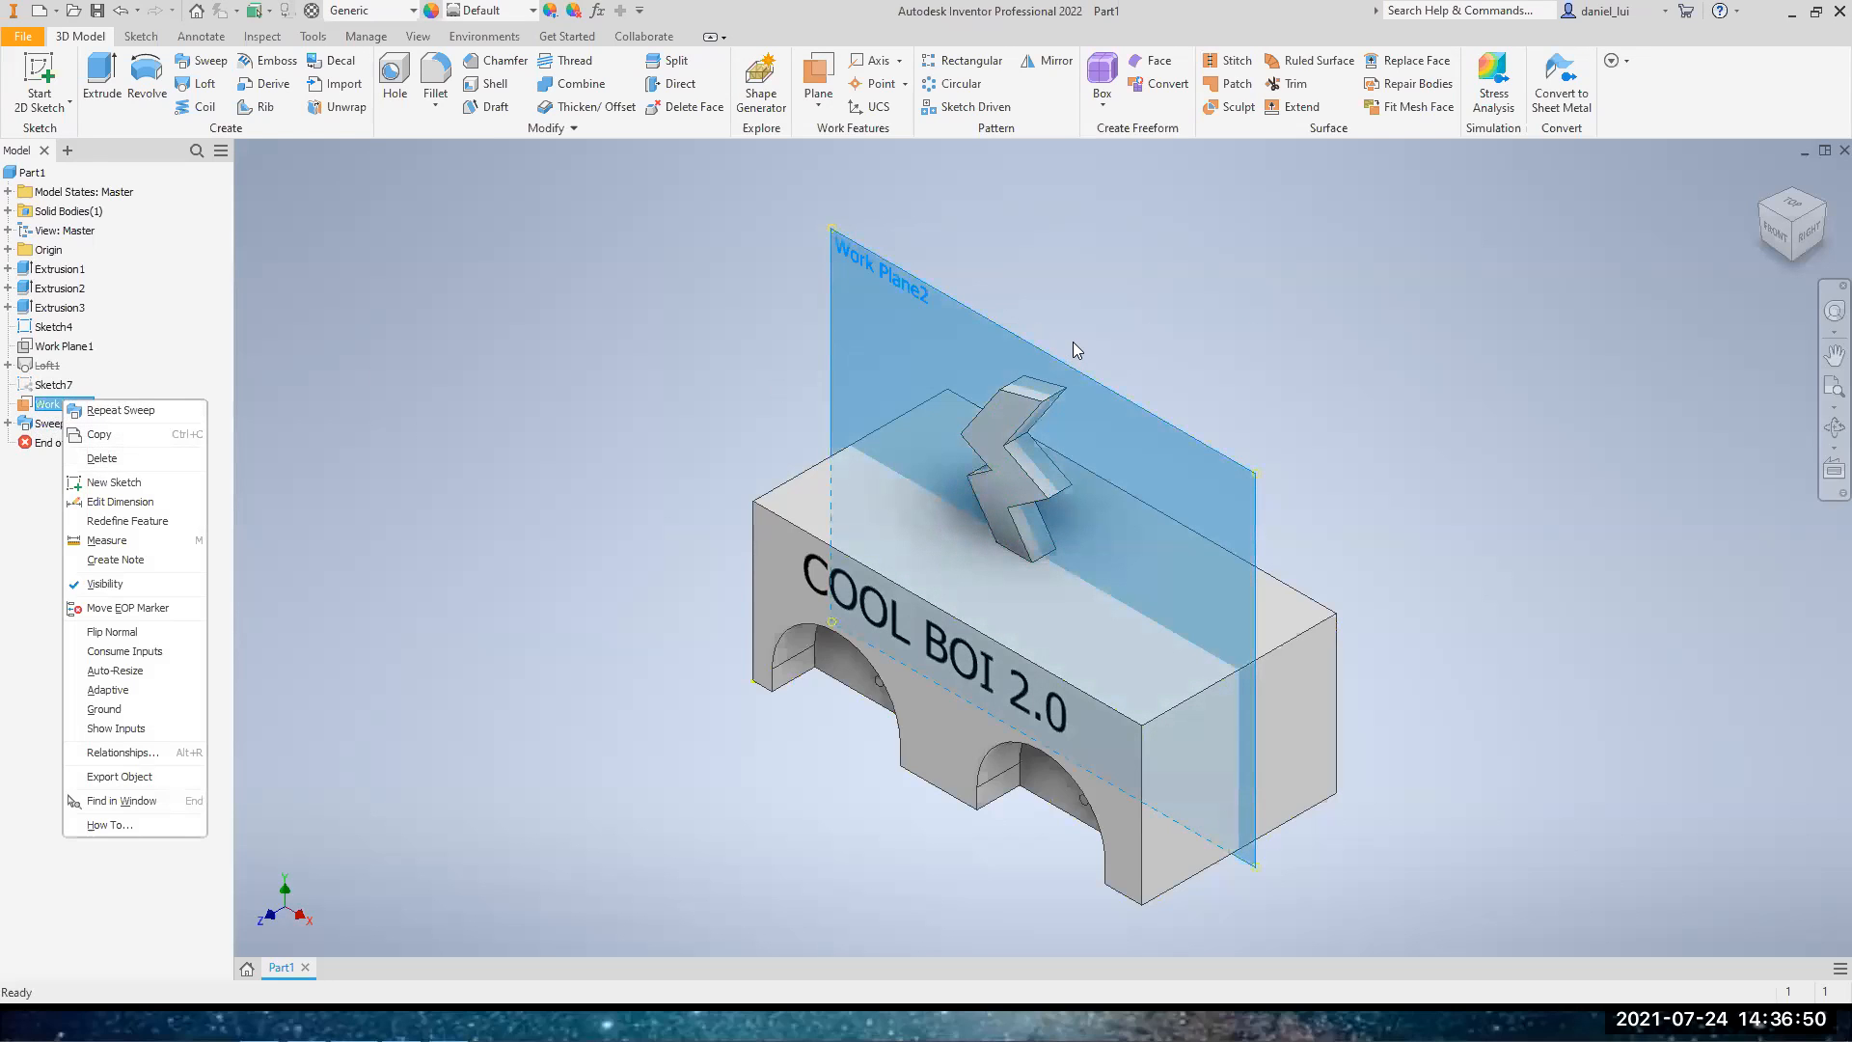
pyautogui.click(108, 584)
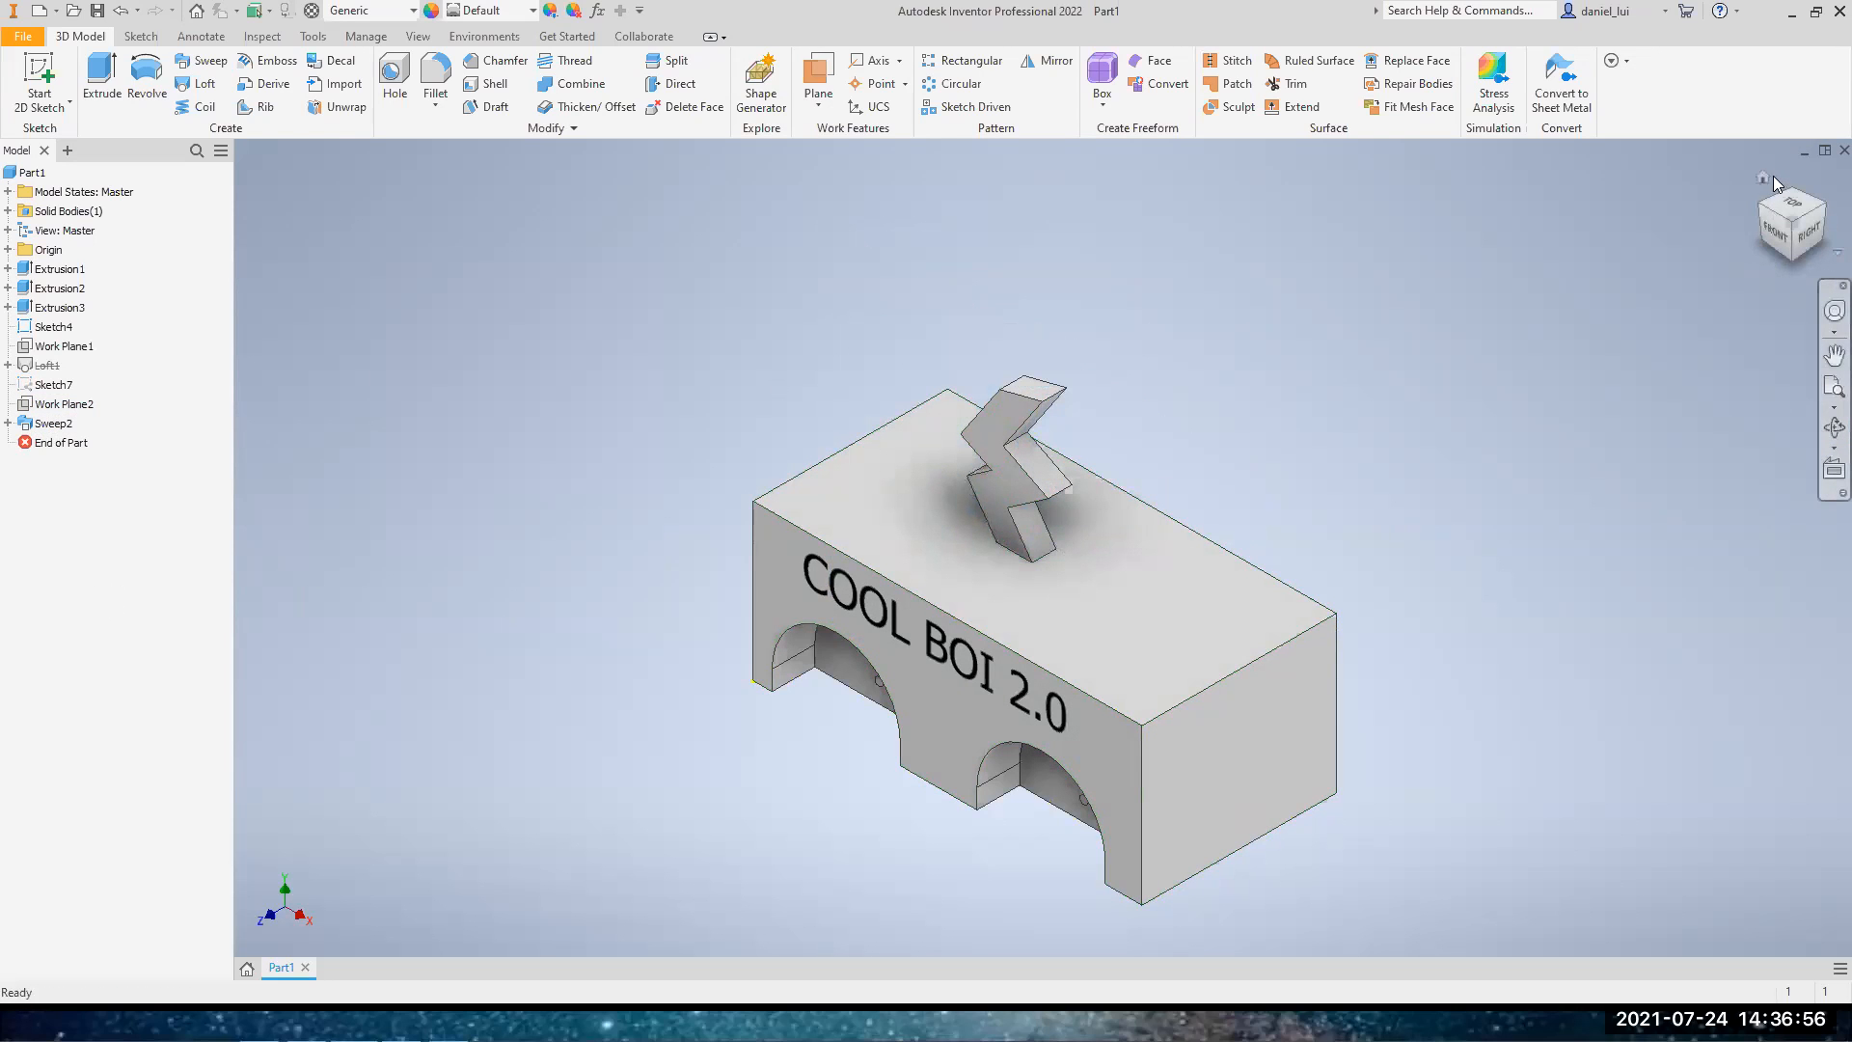
pyautogui.click(1765, 180)
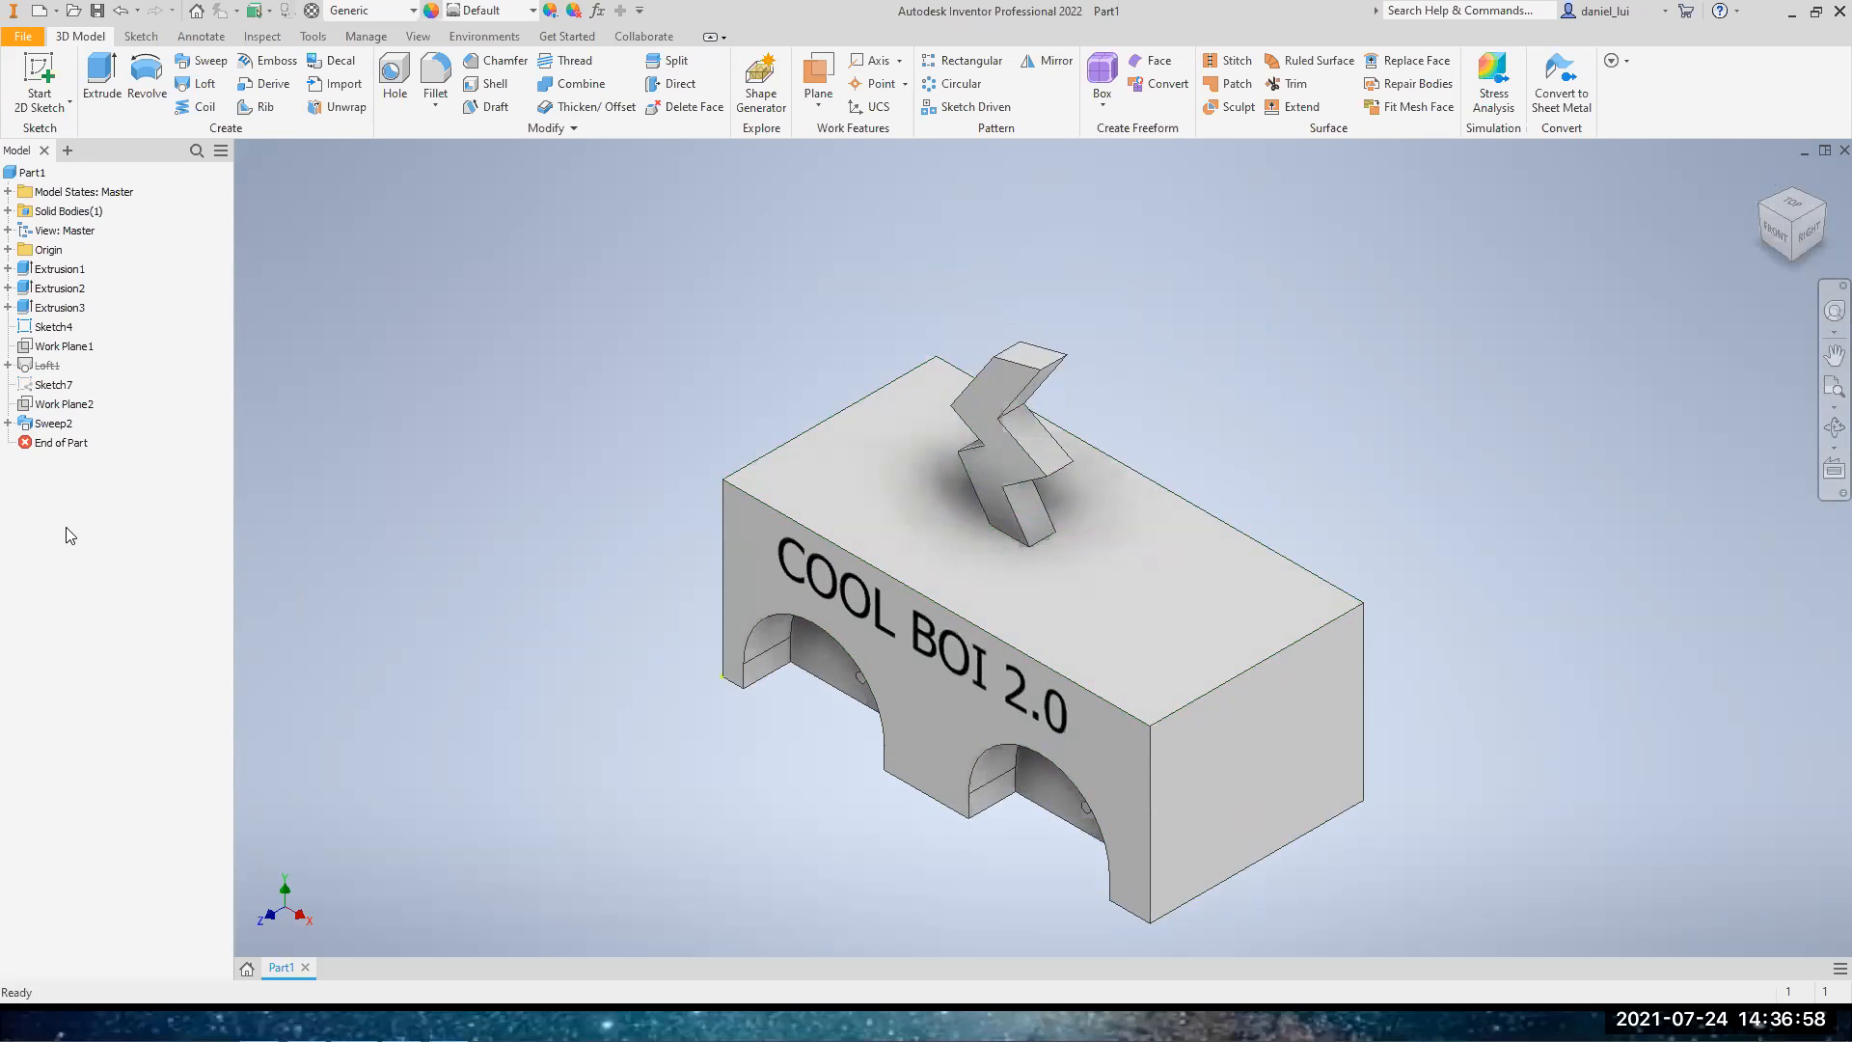
# Unsuppress the loft feature and suppress the zigzag sweep so only the loft remains on the block
pyautogui.rightClick(48, 371)
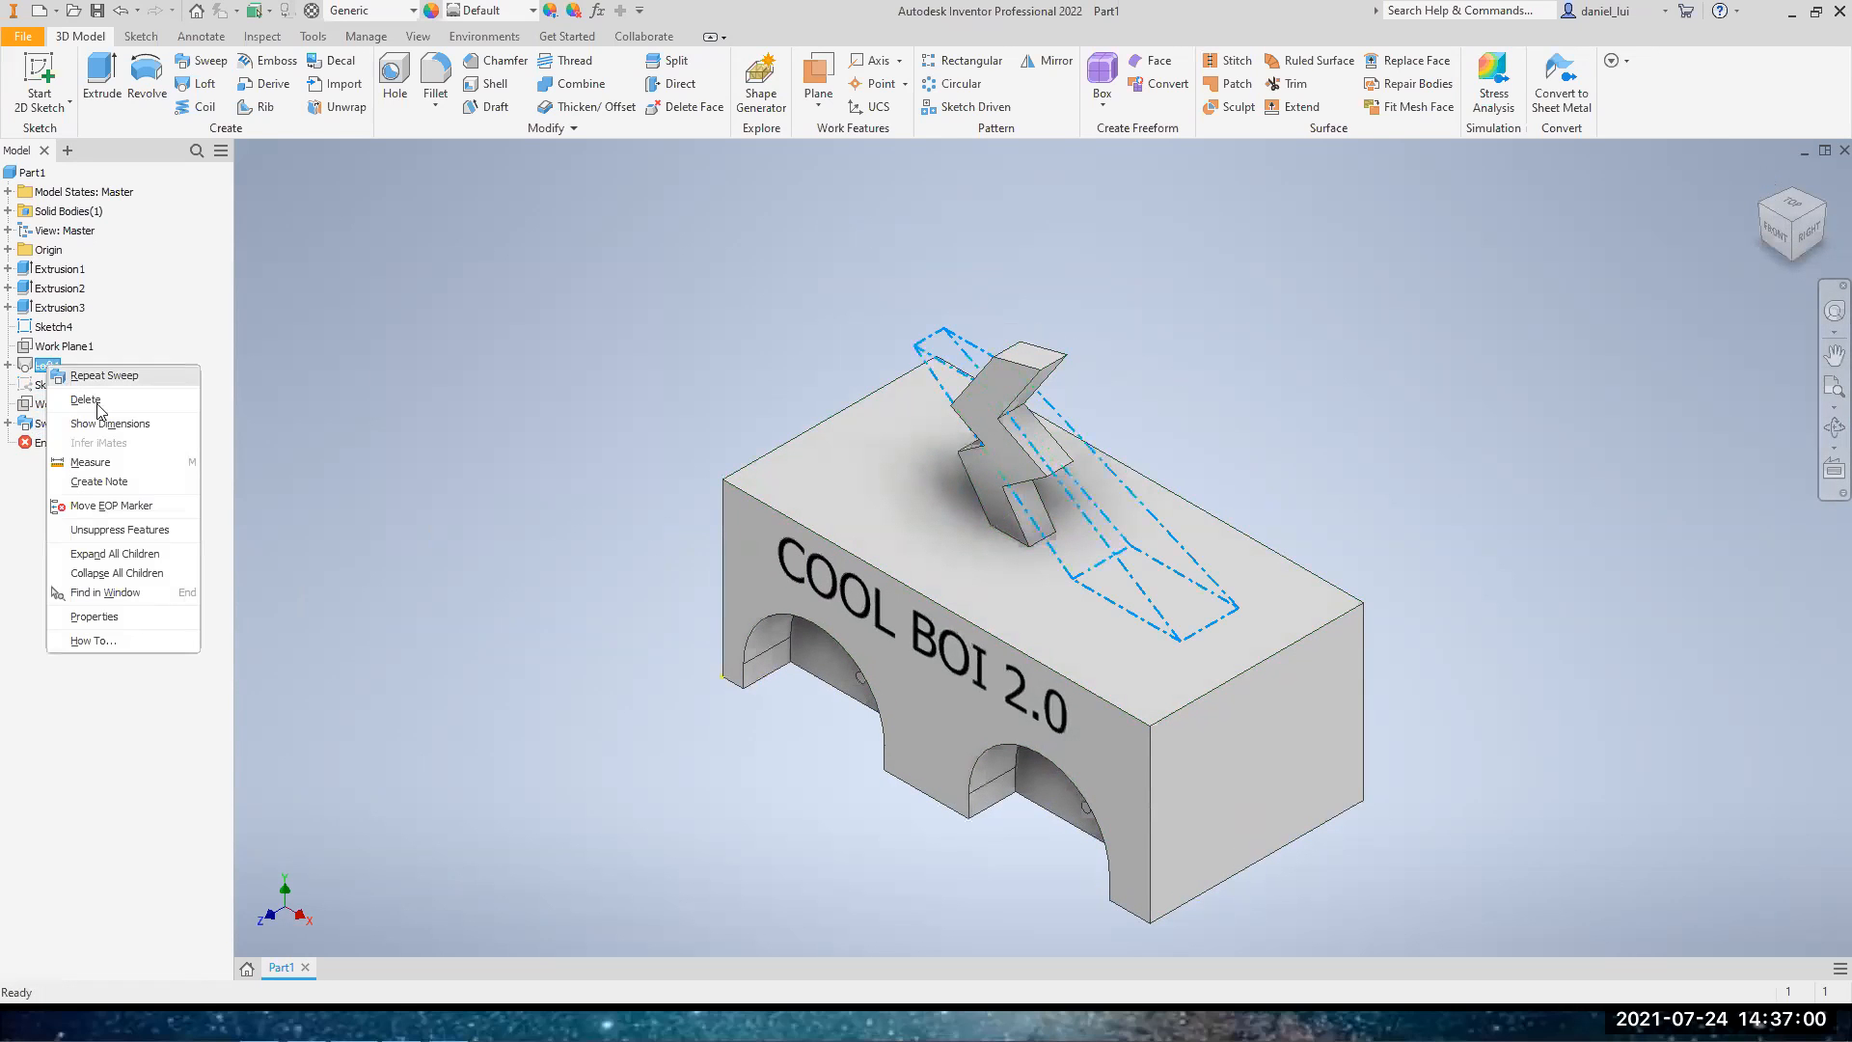
pyautogui.click(123, 530)
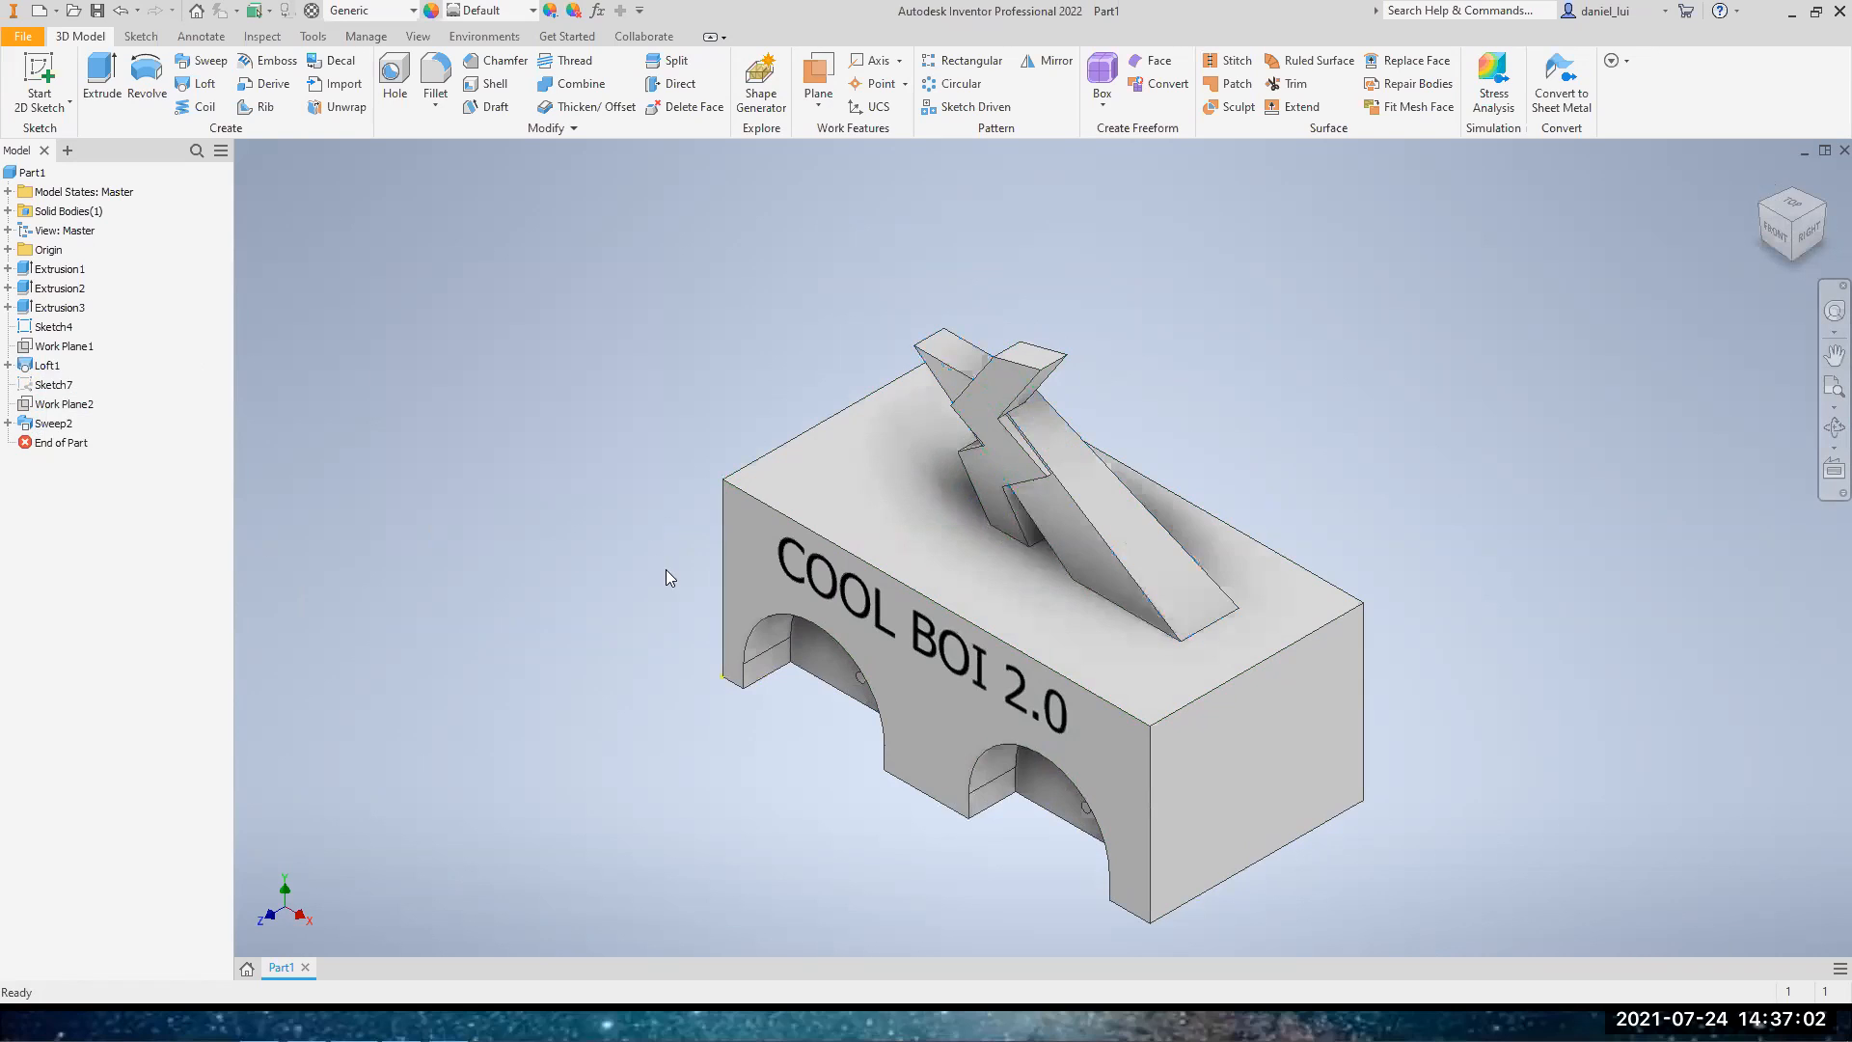
pyautogui.rightClick(50, 424)
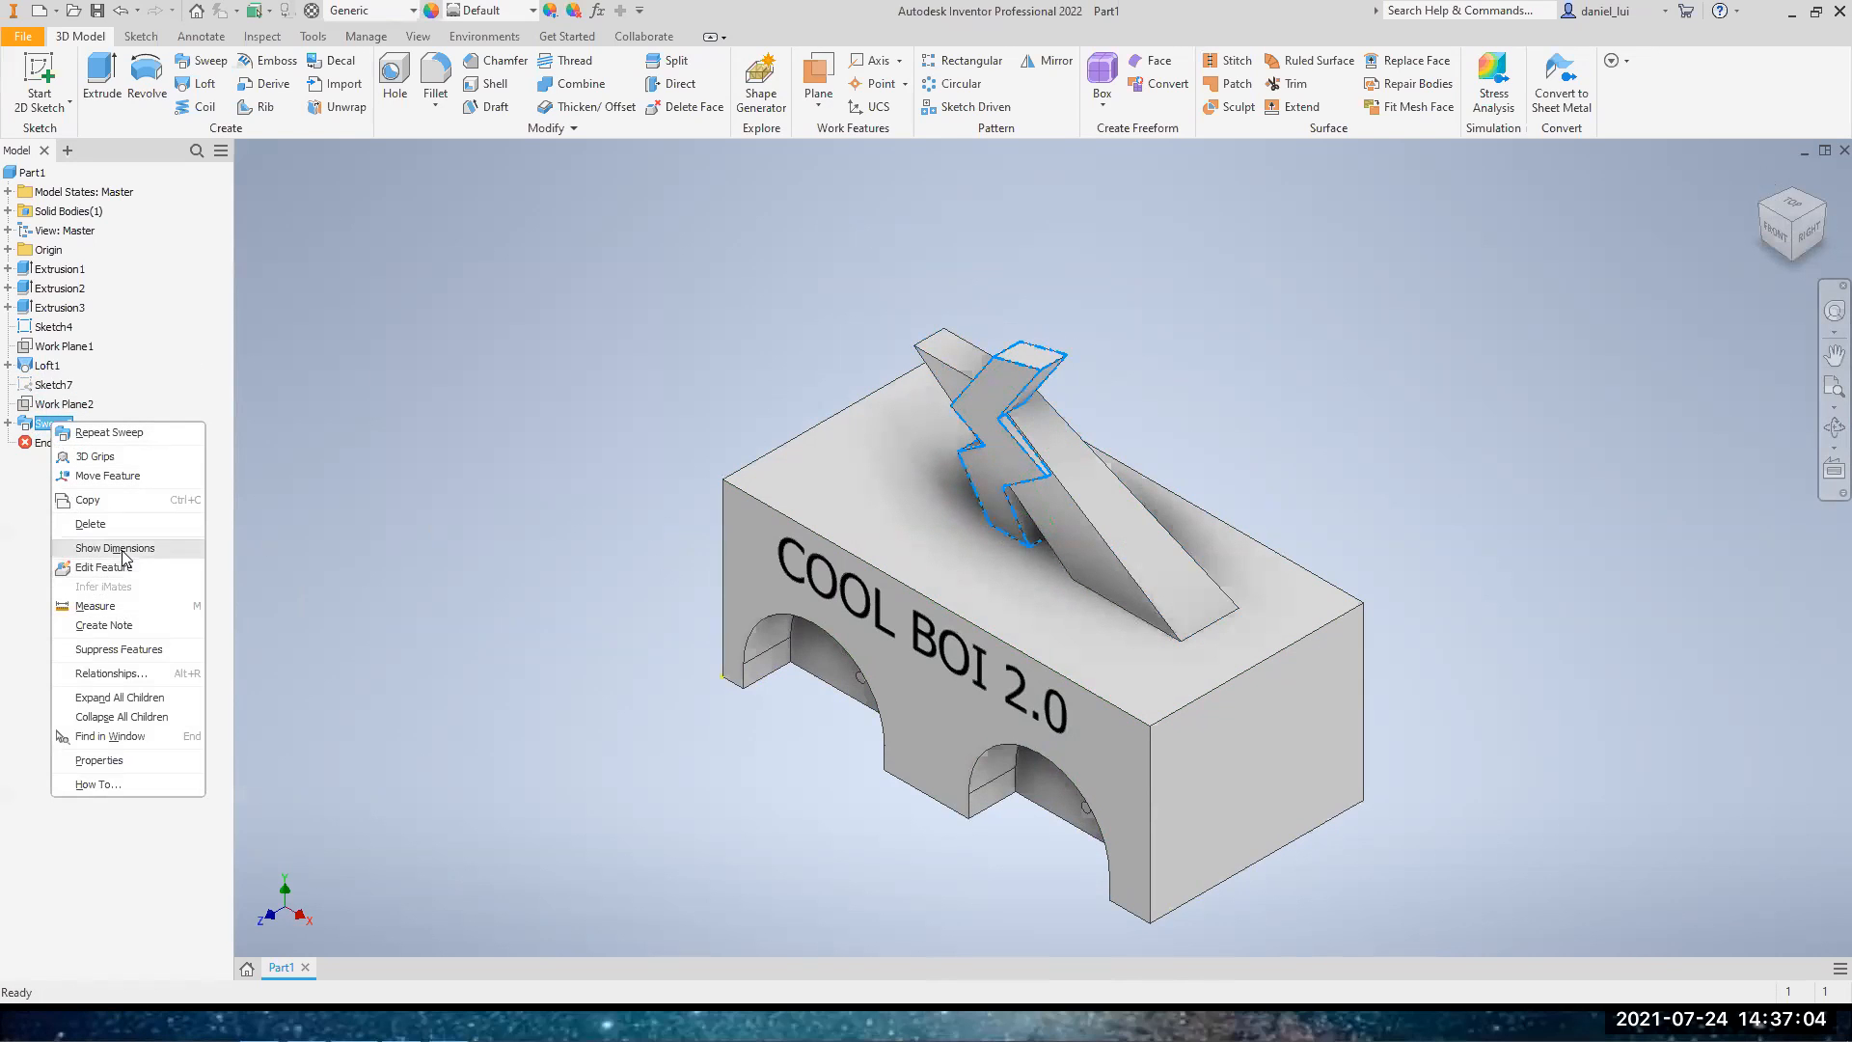
pyautogui.click(129, 649)
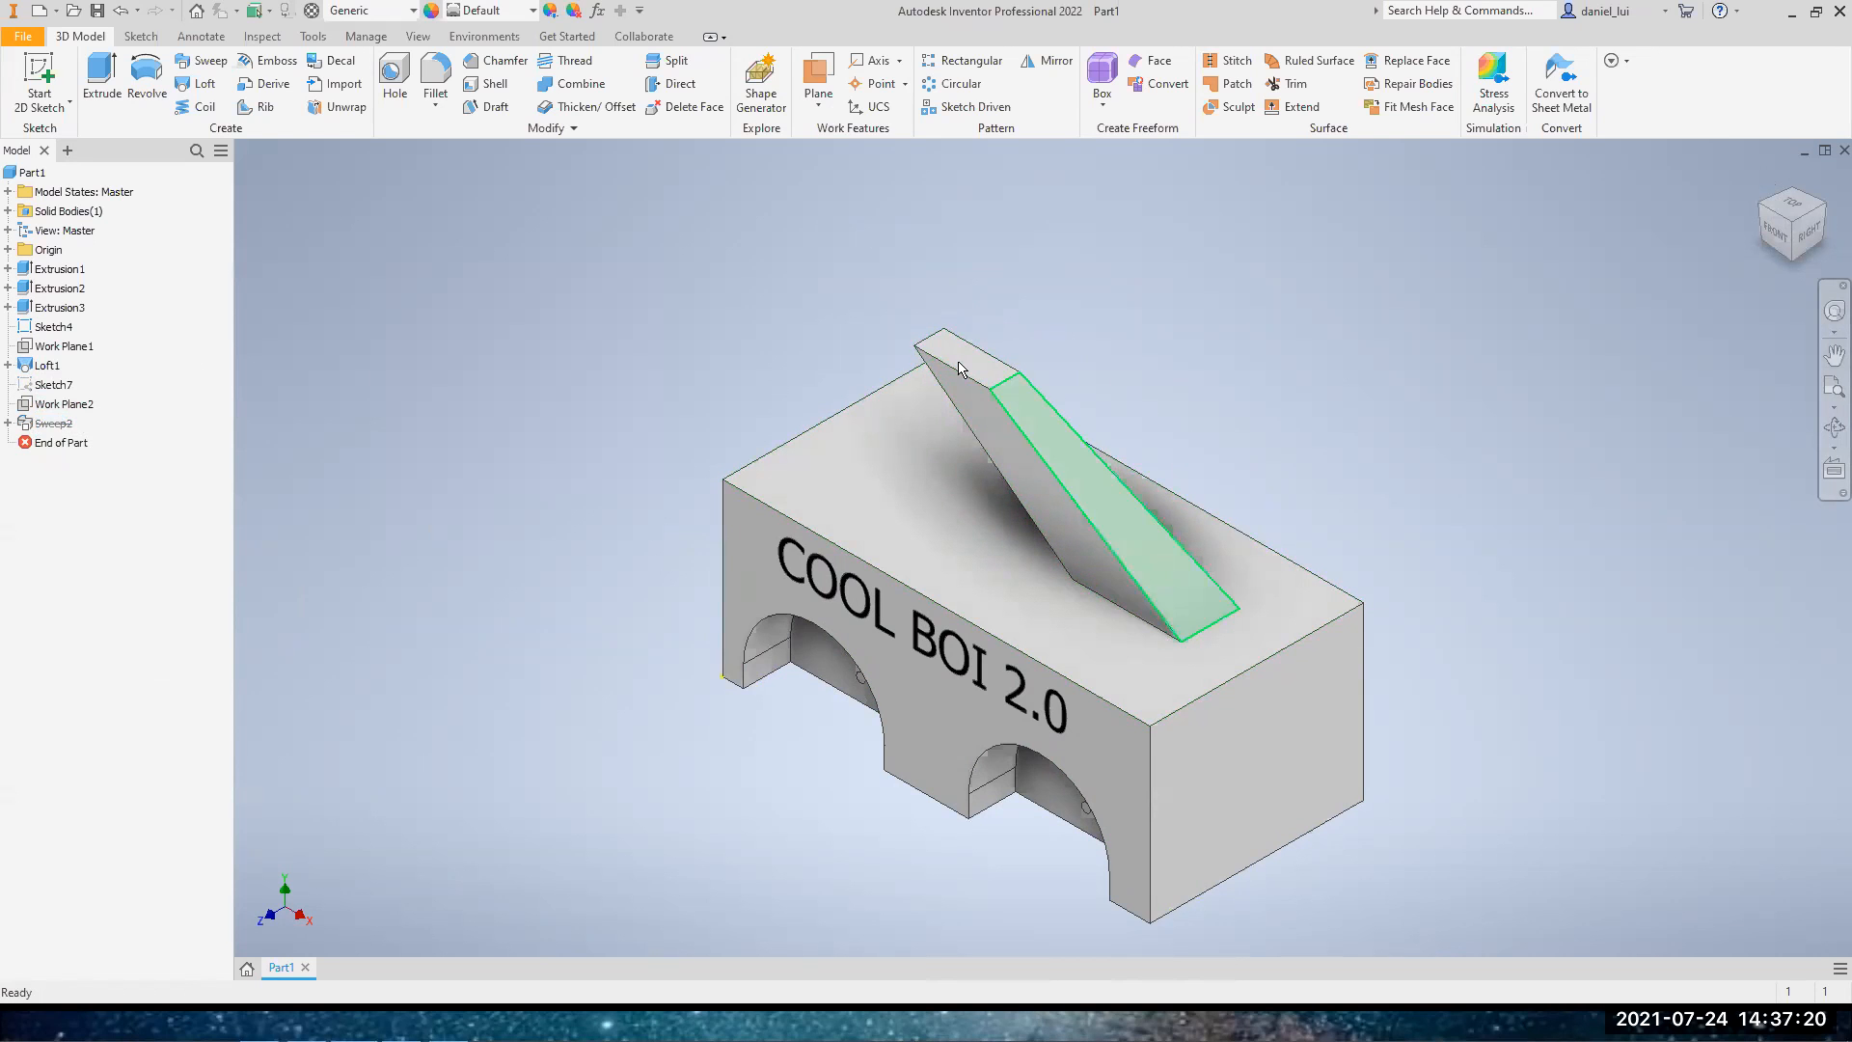
# Suppress the loft feature and unsuppress the zigzag sweep on the block's top face
pyautogui.rightClick(54, 374)
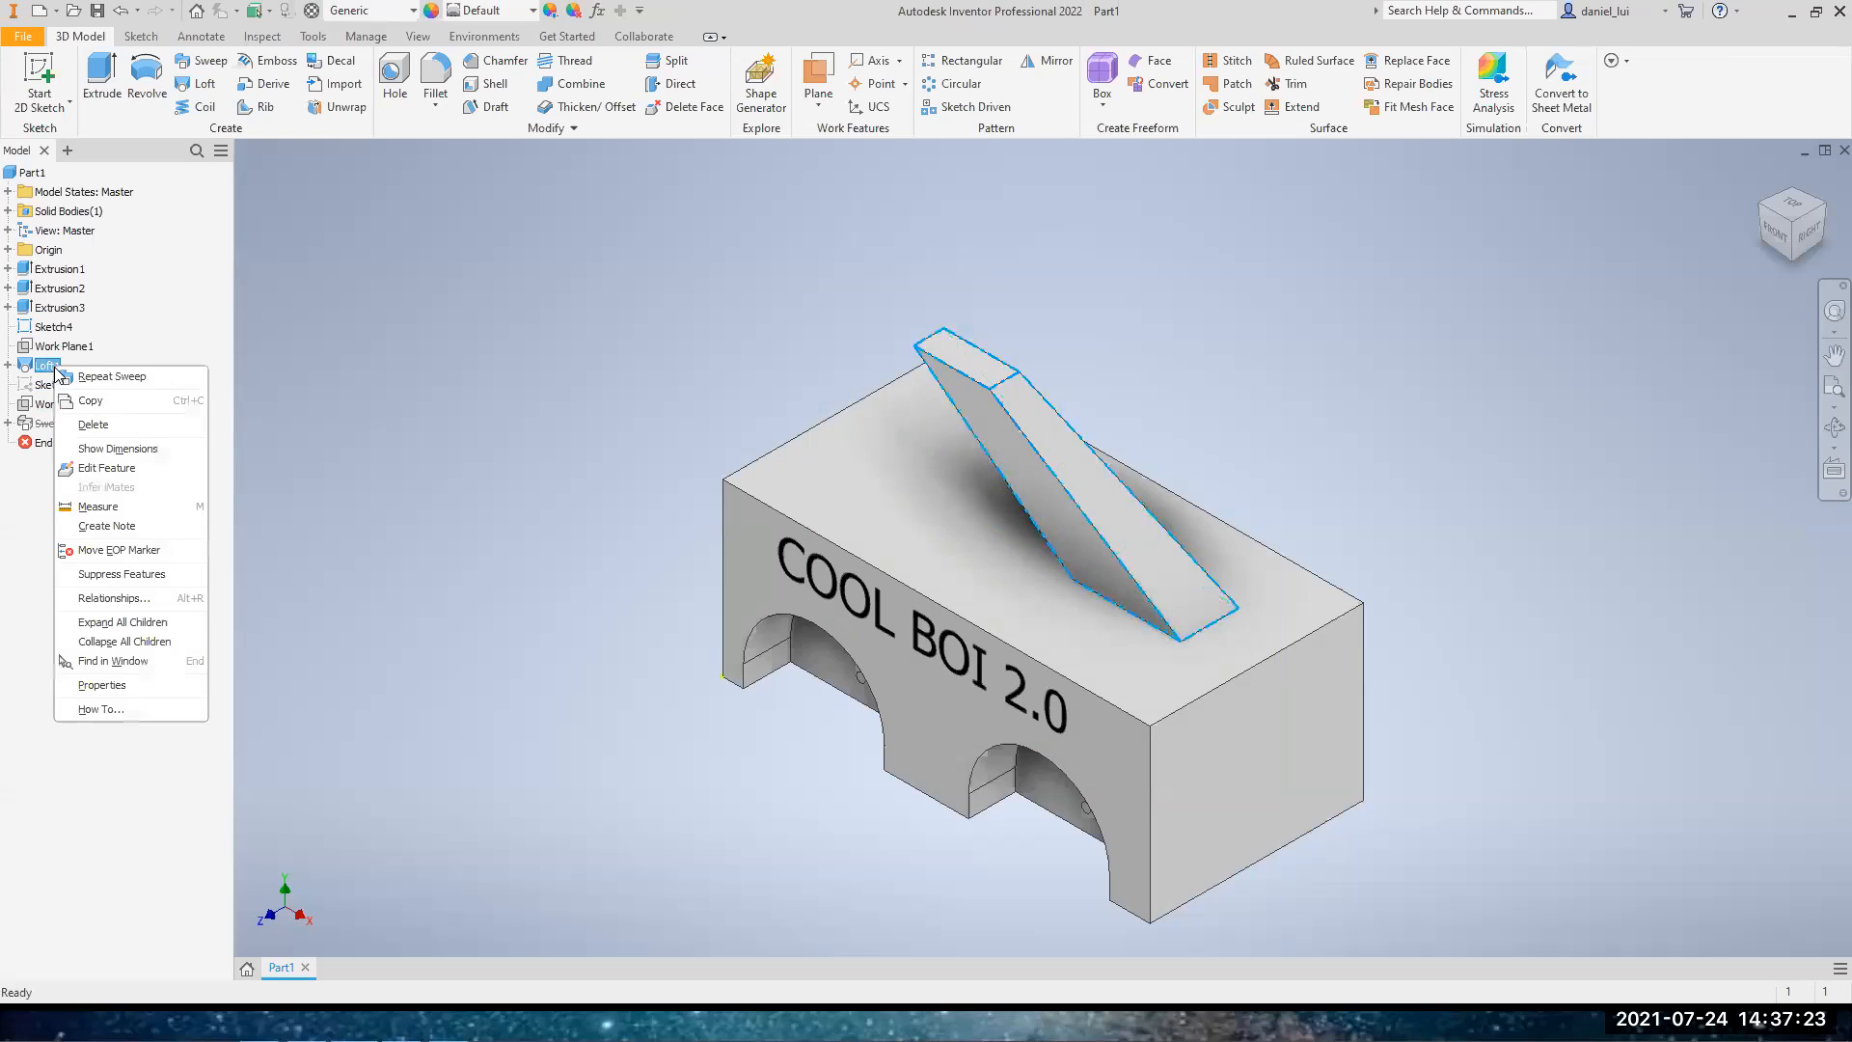
pyautogui.click(127, 579)
pyautogui.rightClick(46, 427)
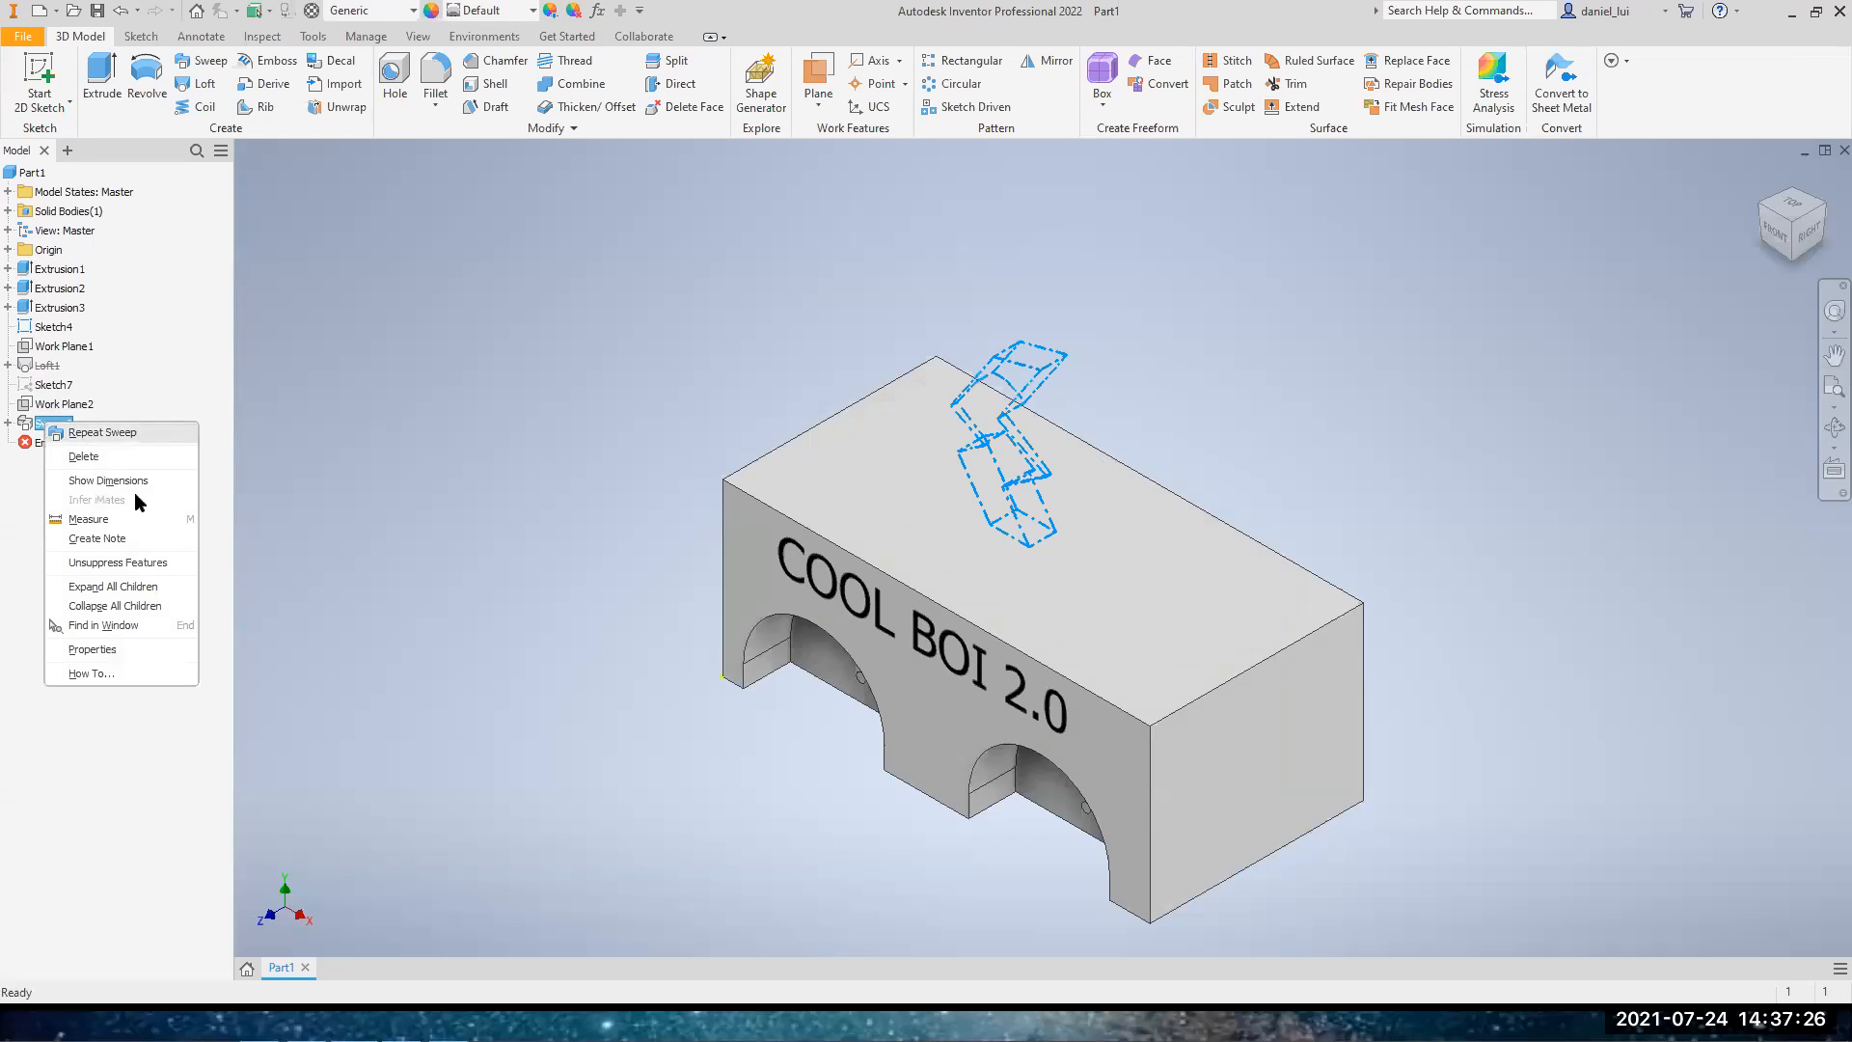
pyautogui.click(141, 564)
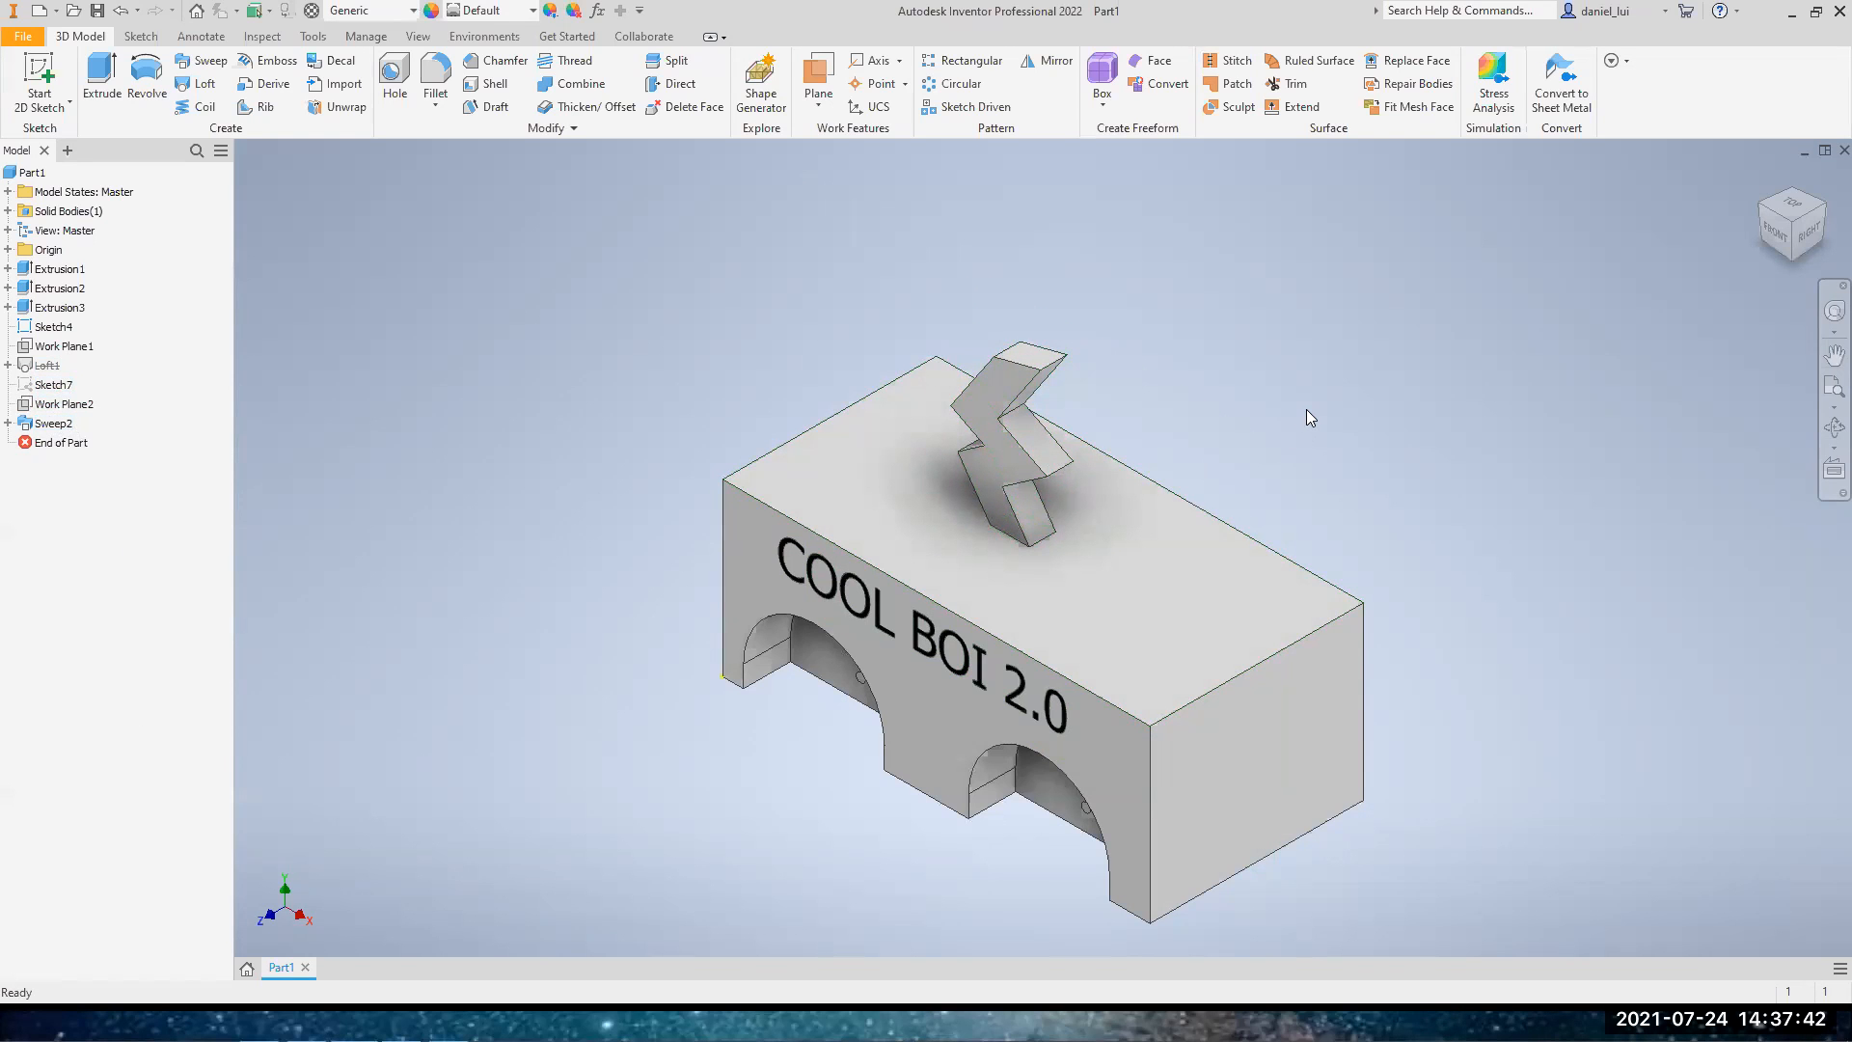
pyautogui.hotkey('alt', 'Tab')
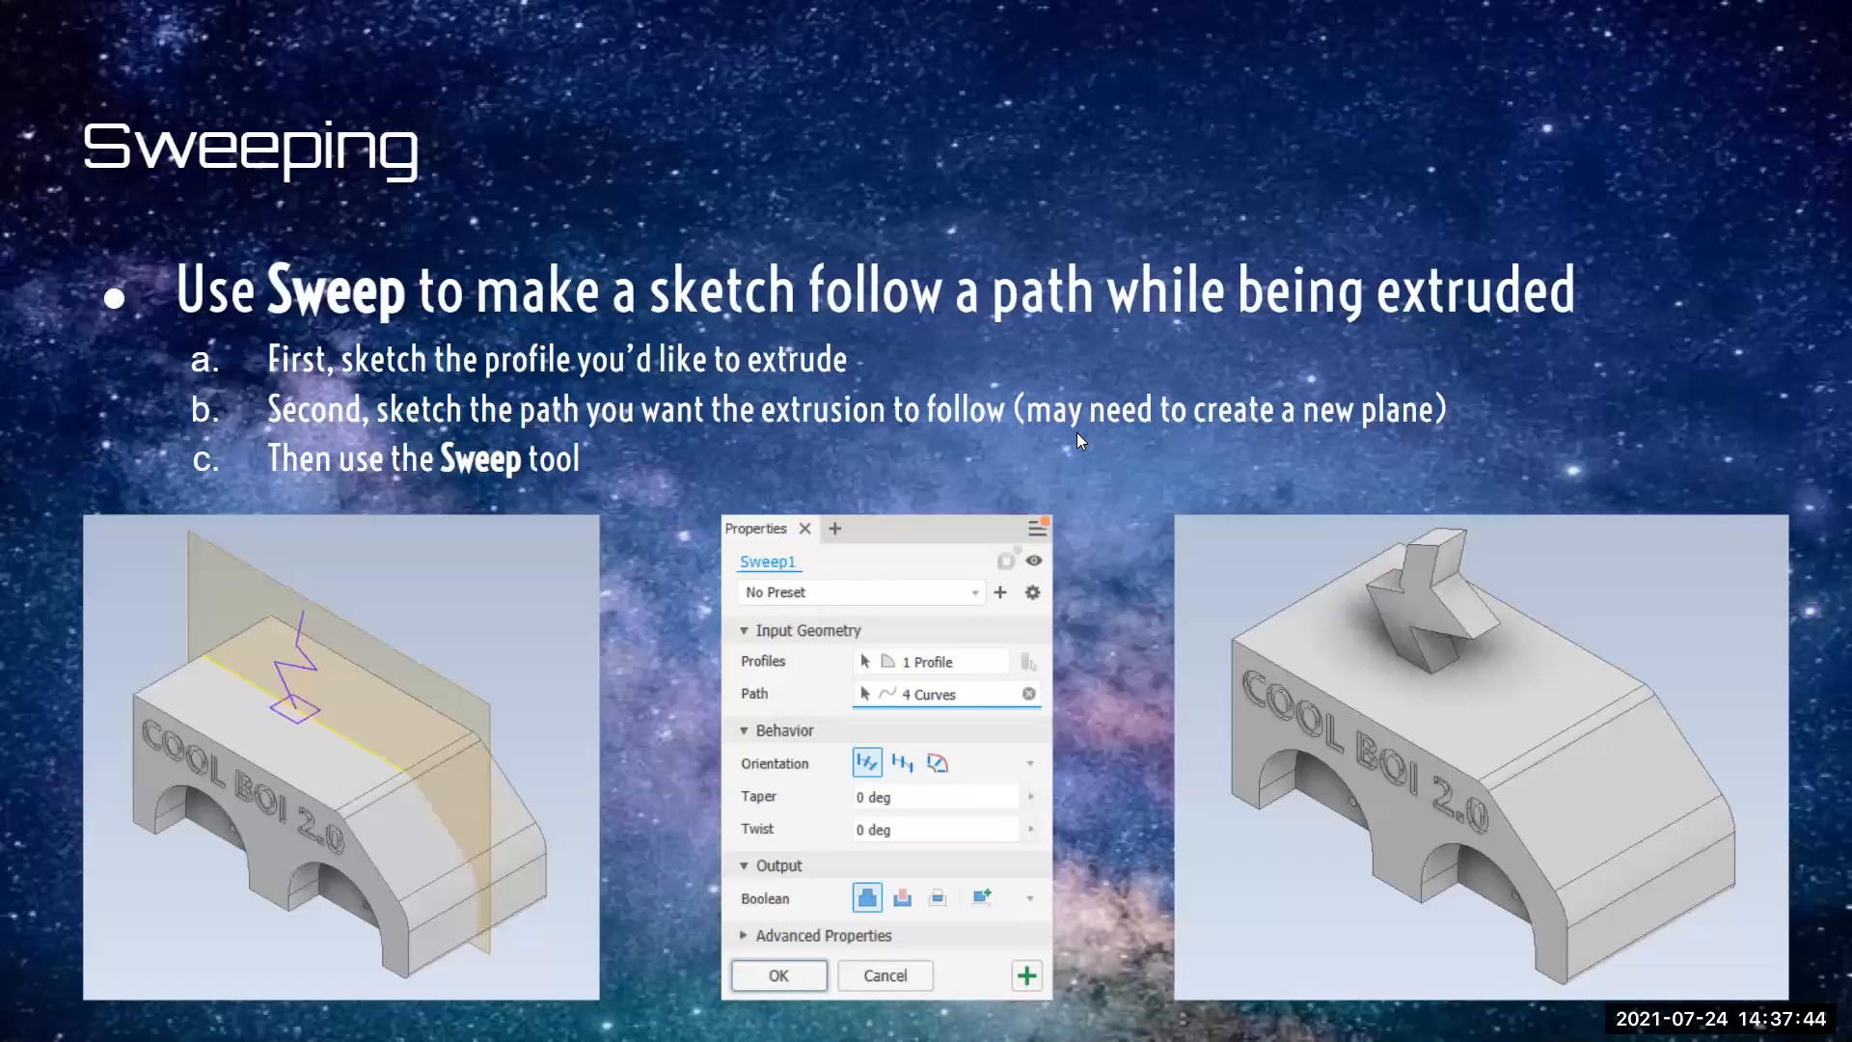
pyautogui.click(1080, 435)
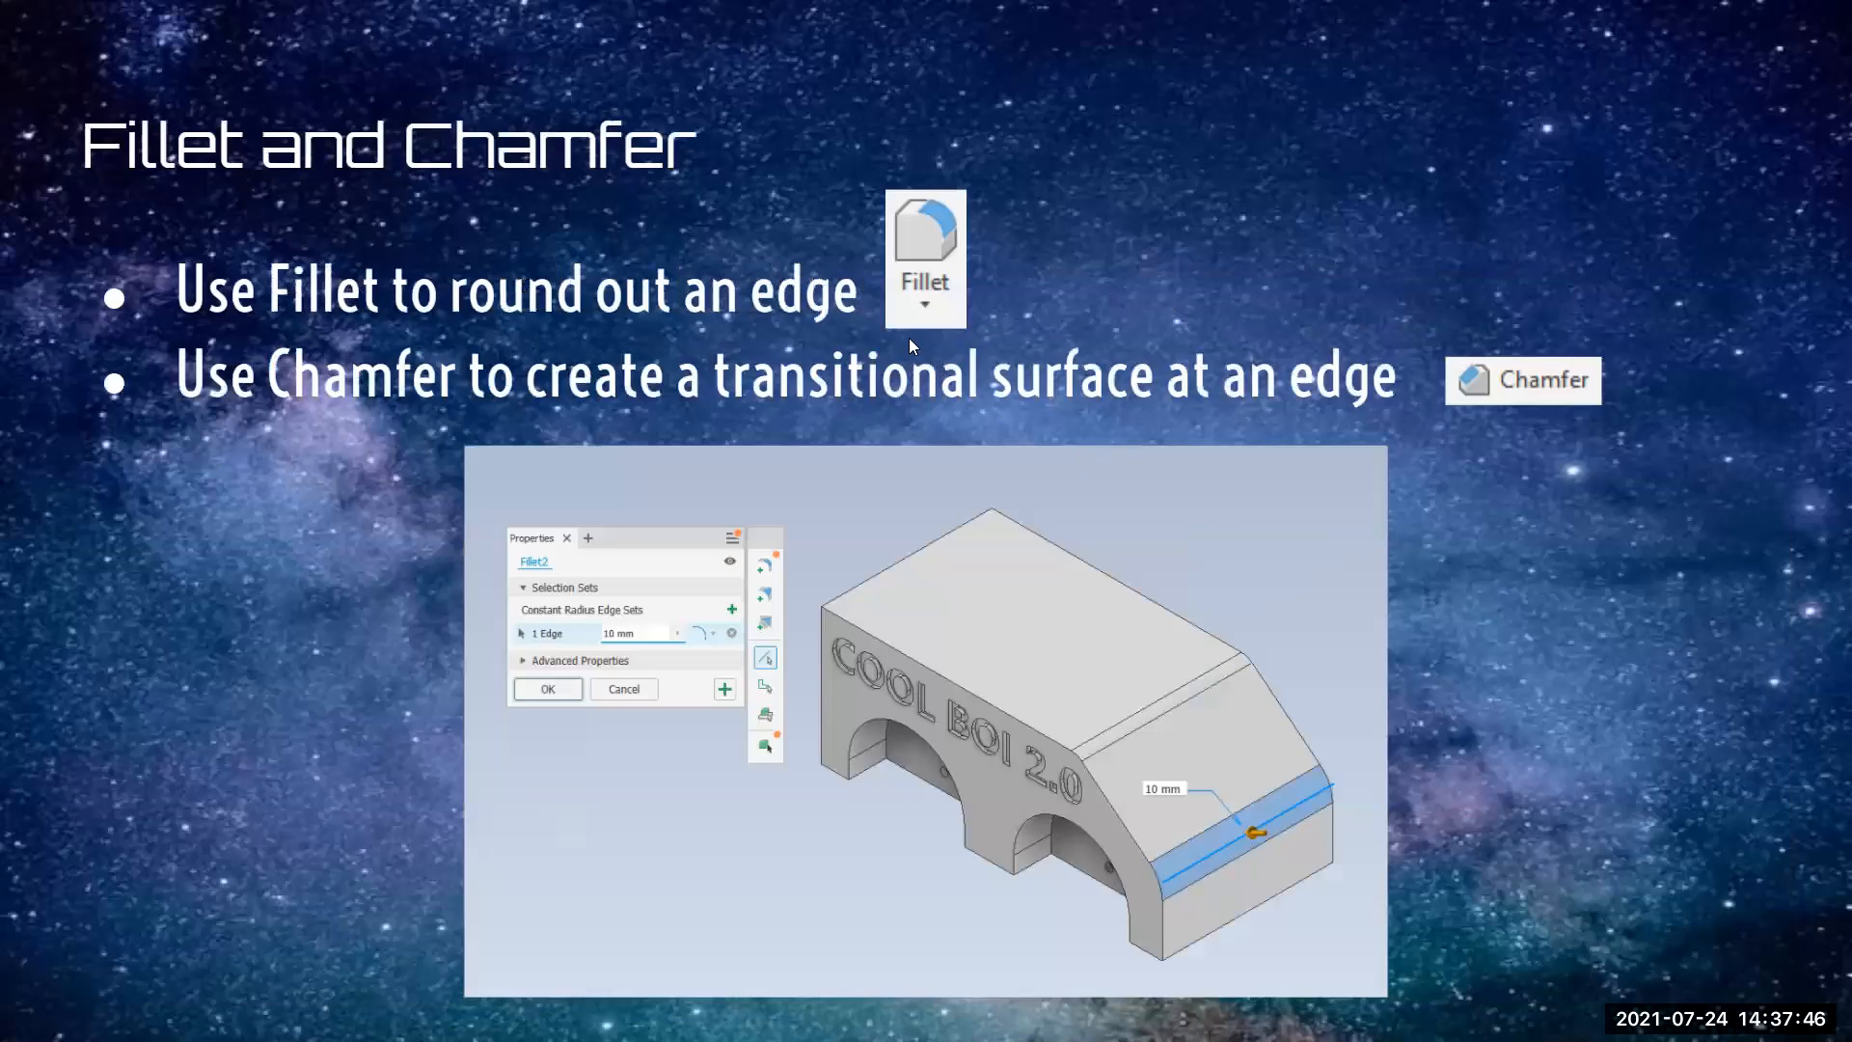
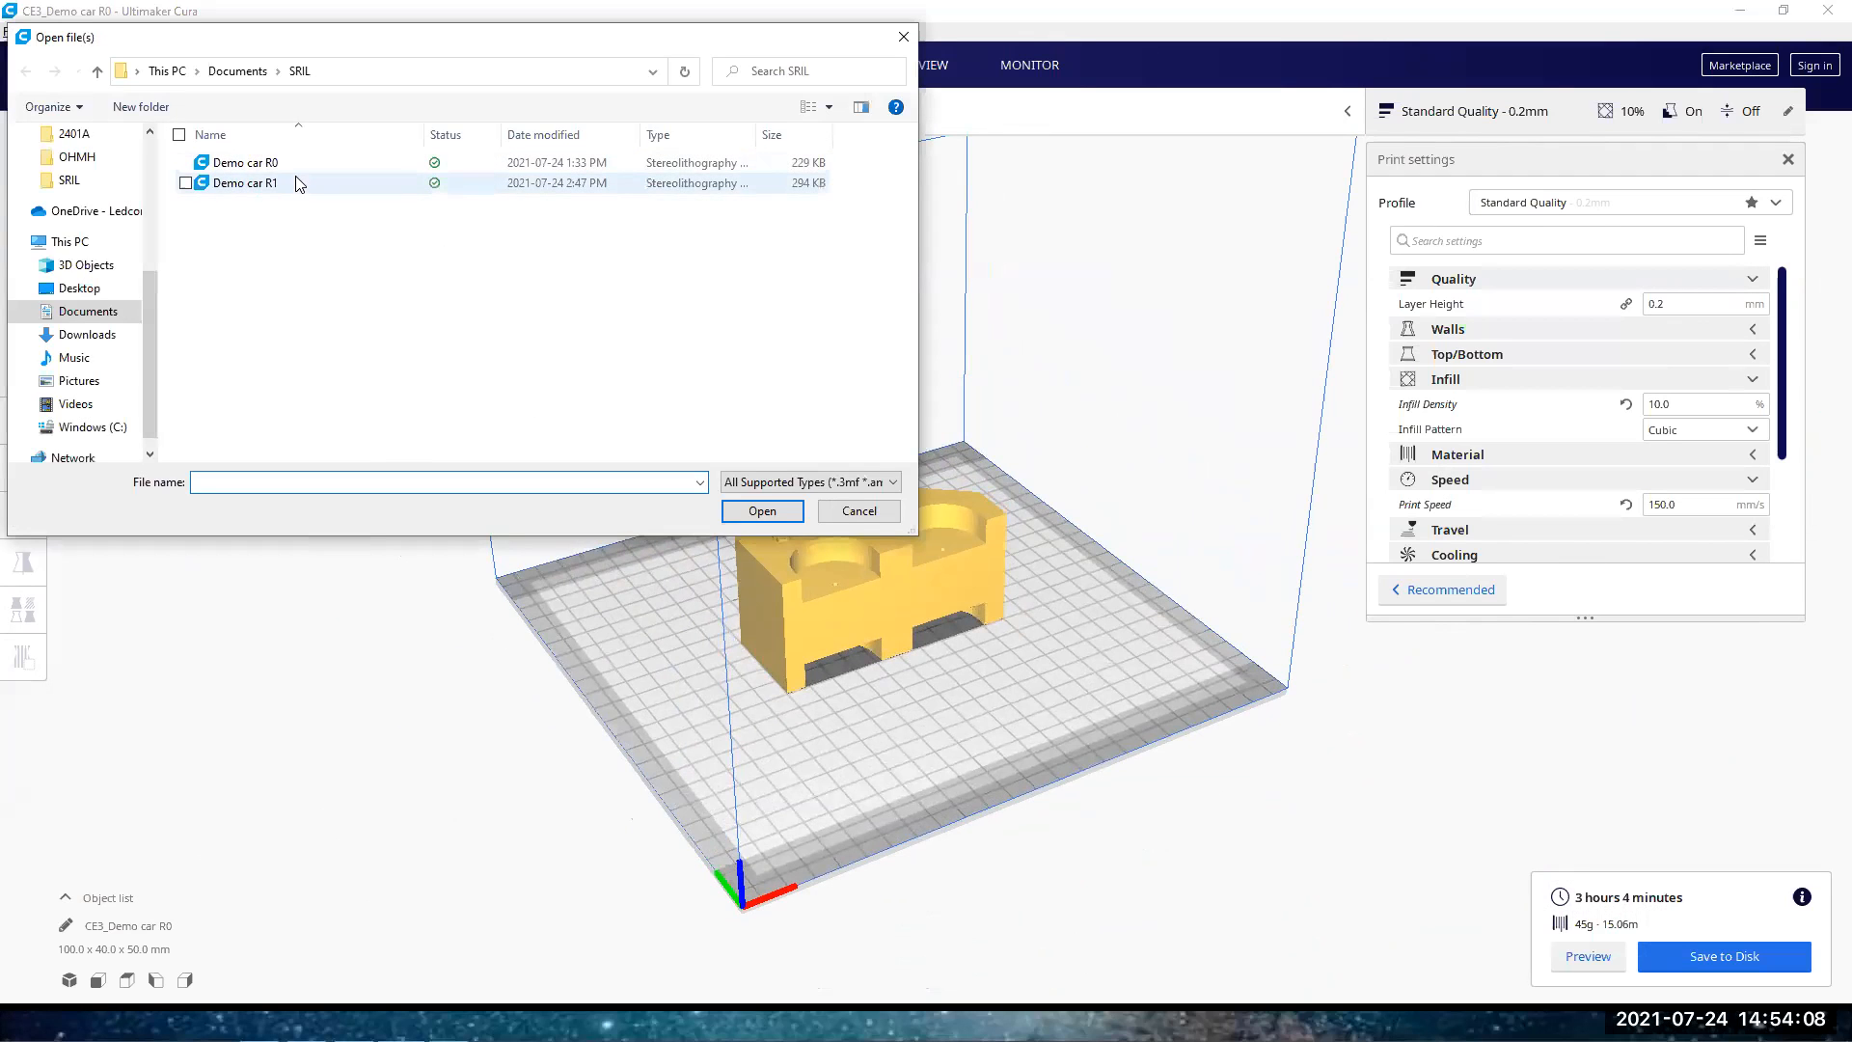
# Cancel opening another file and select the Demo car R0 model on the build plate
pyautogui.click(857, 511)
pyautogui.scroll(2, 851, 569)
pyautogui.click(852, 567)
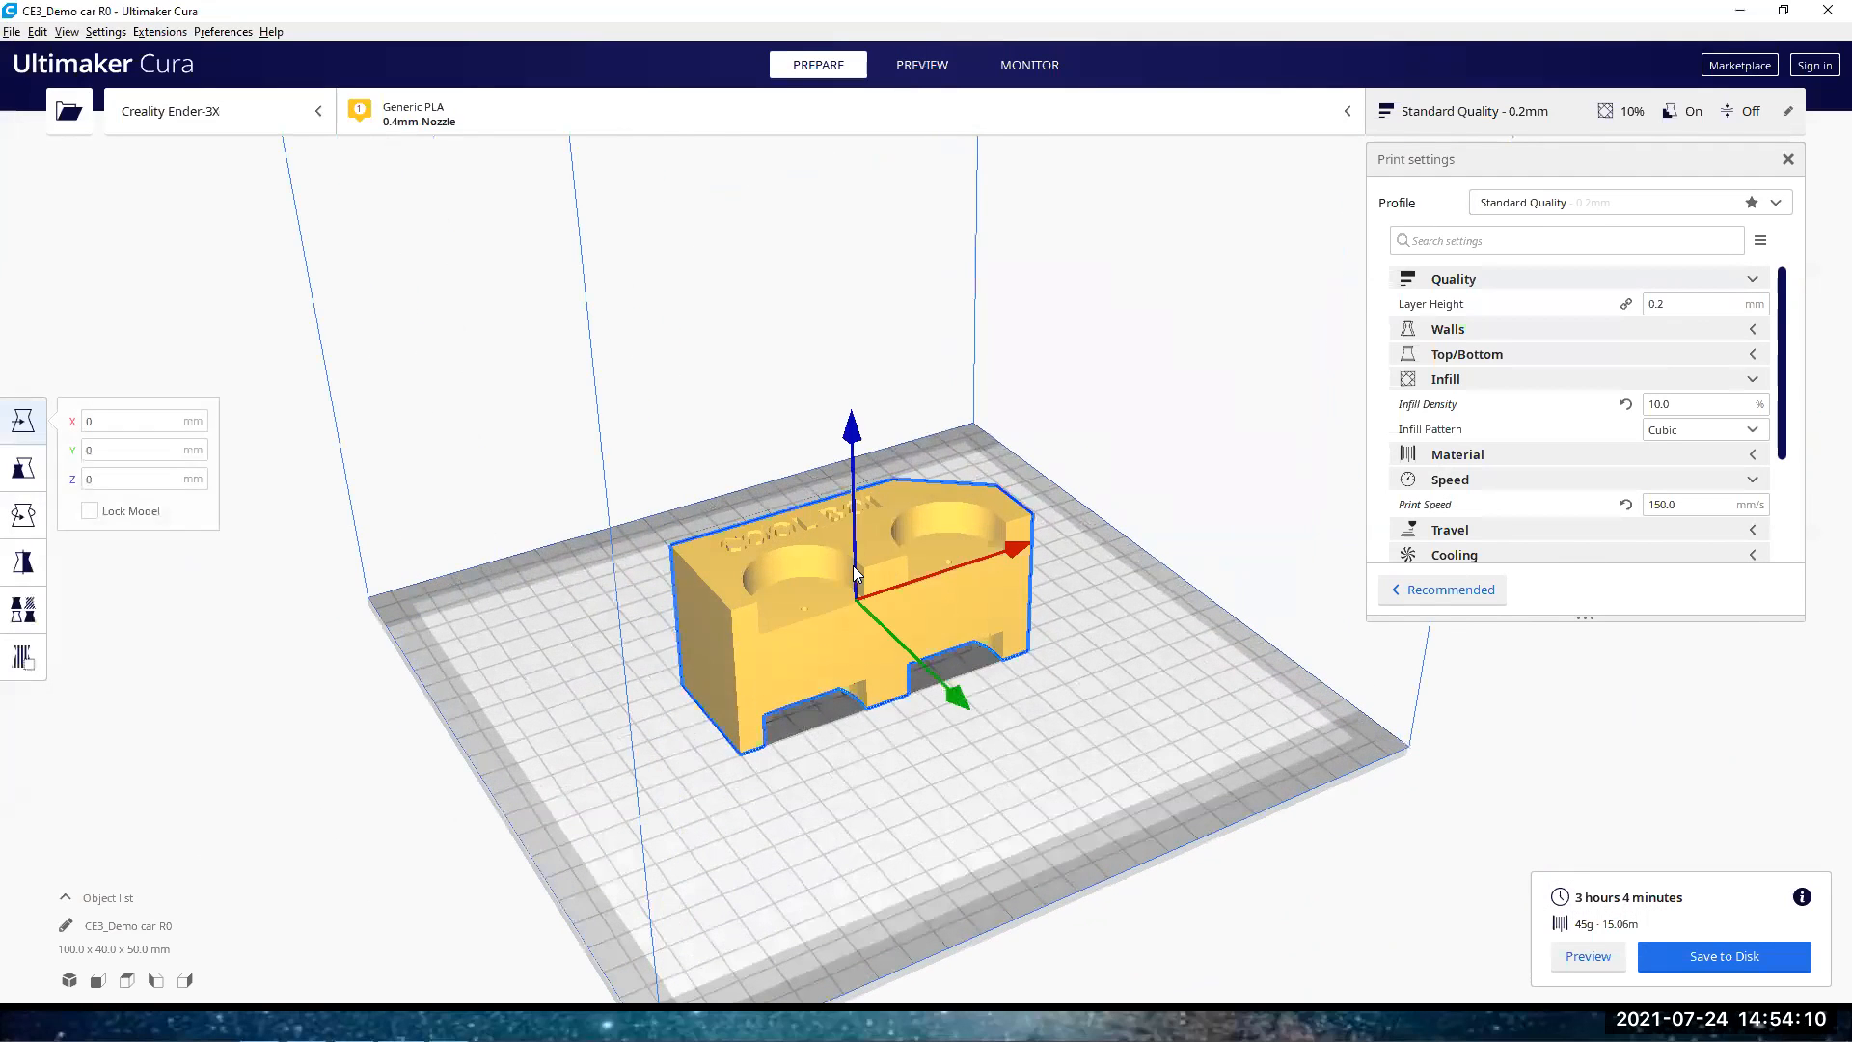
pyautogui.moveTo(1019, 499); pyautogui.dragTo(786, 520, button='right')
pyautogui.scroll(3, 795, 520)
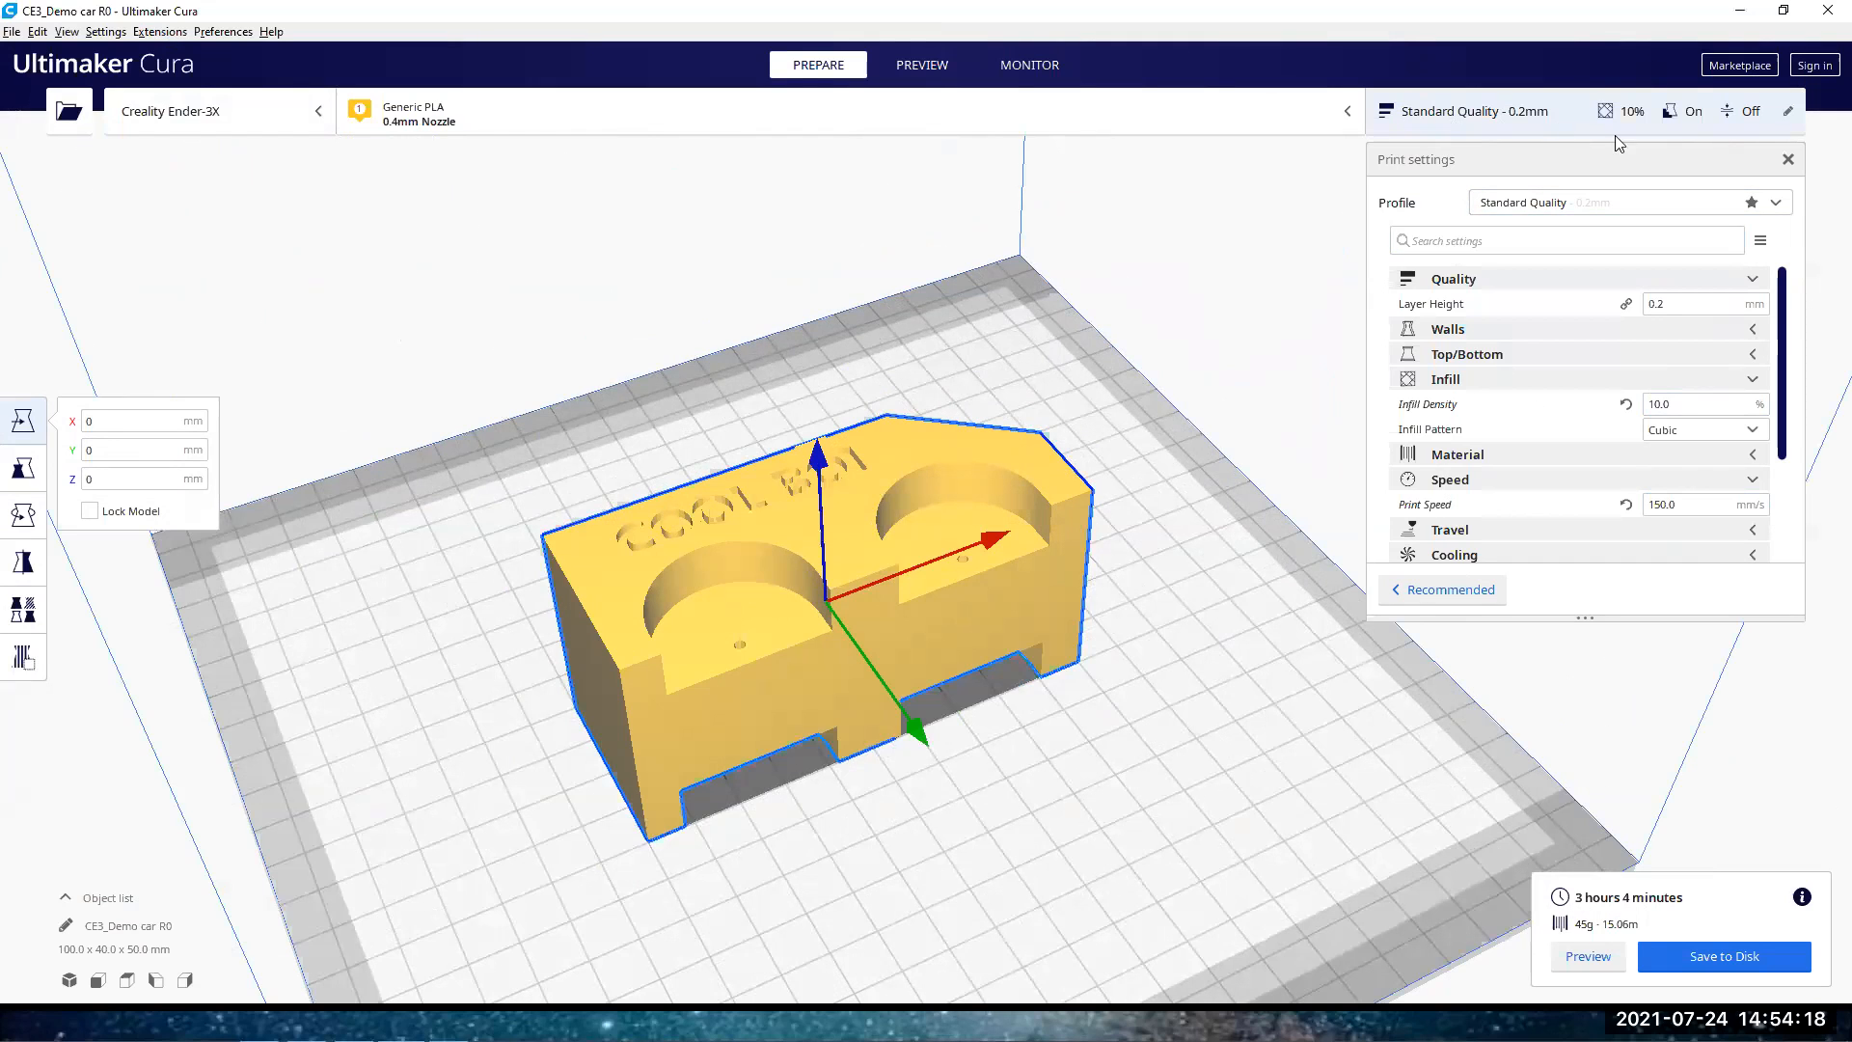
# Review the layer height, infill density, print speed and support settings for the Demo car R0 print, then deselect the model
pyautogui.doubleClick(1666, 303)
pyautogui.scroll(-2, 1701, 352)
pyautogui.doubleClick(1701, 351)
pyautogui.scroll(-2, 1784, 425)
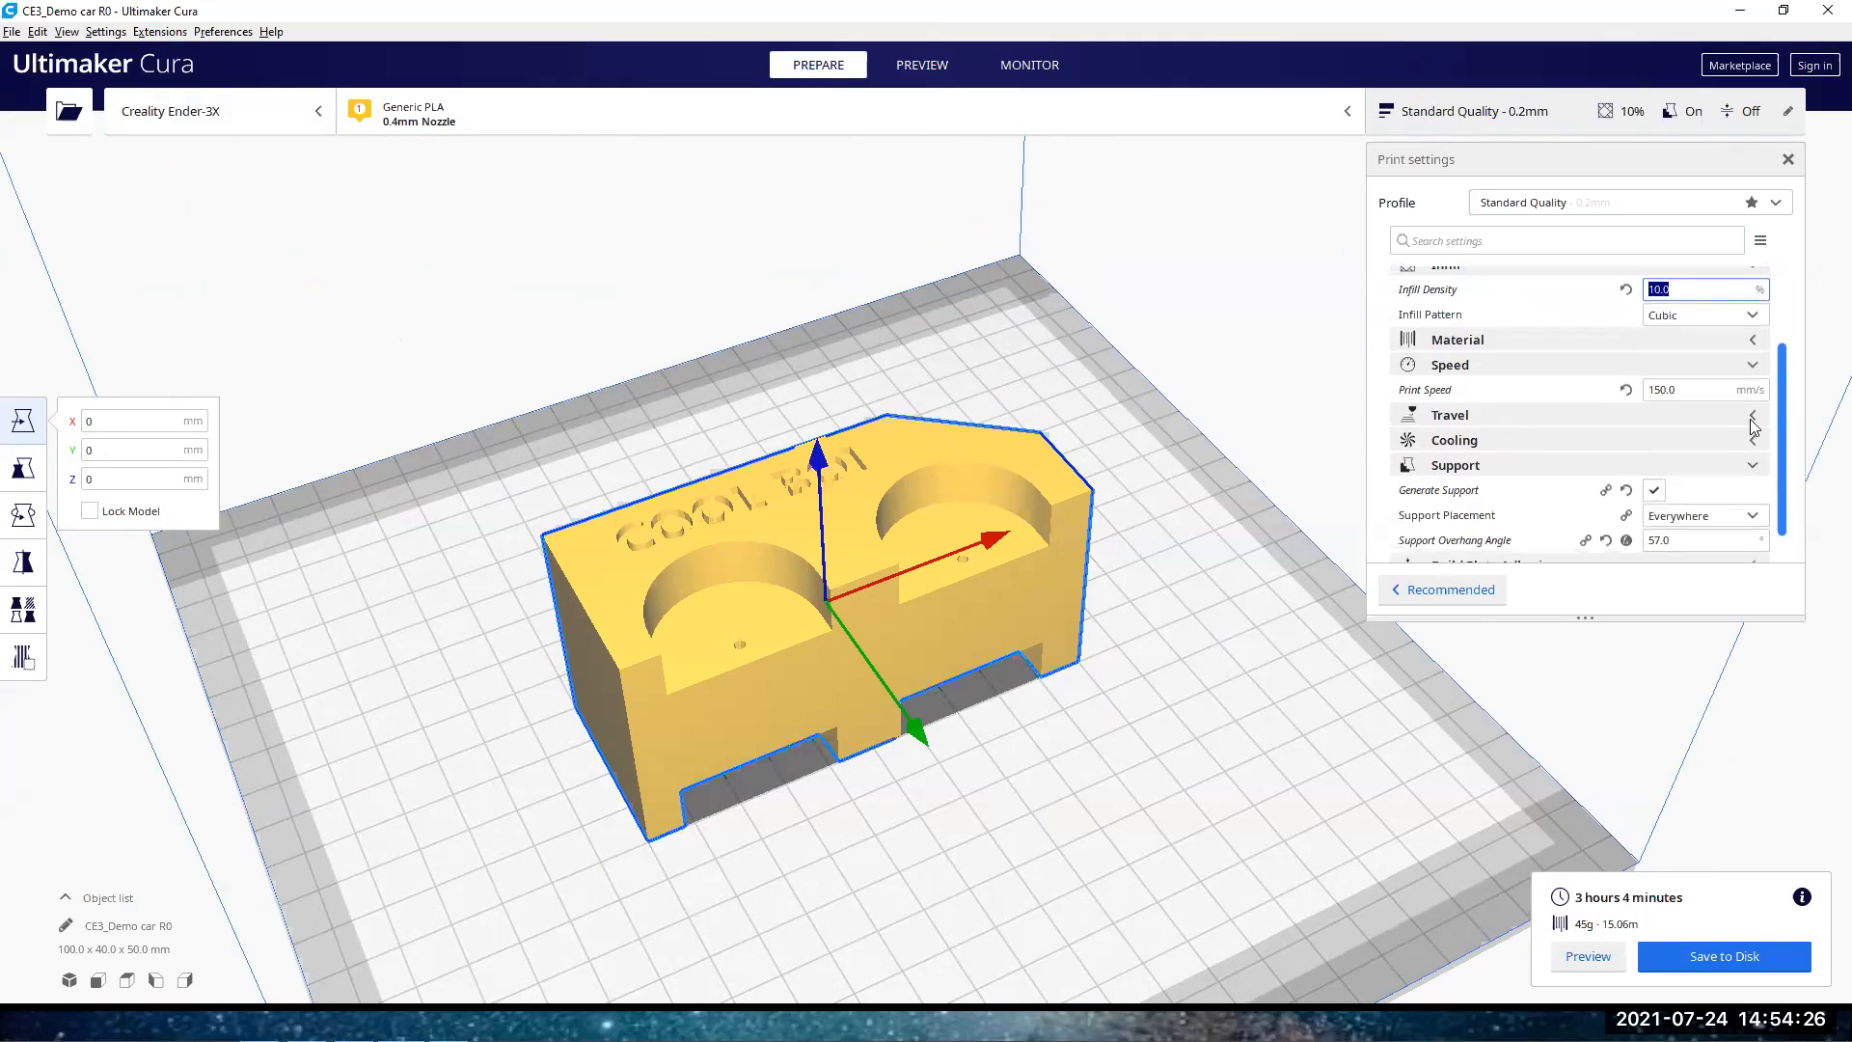
pyautogui.doubleClick(1661, 392)
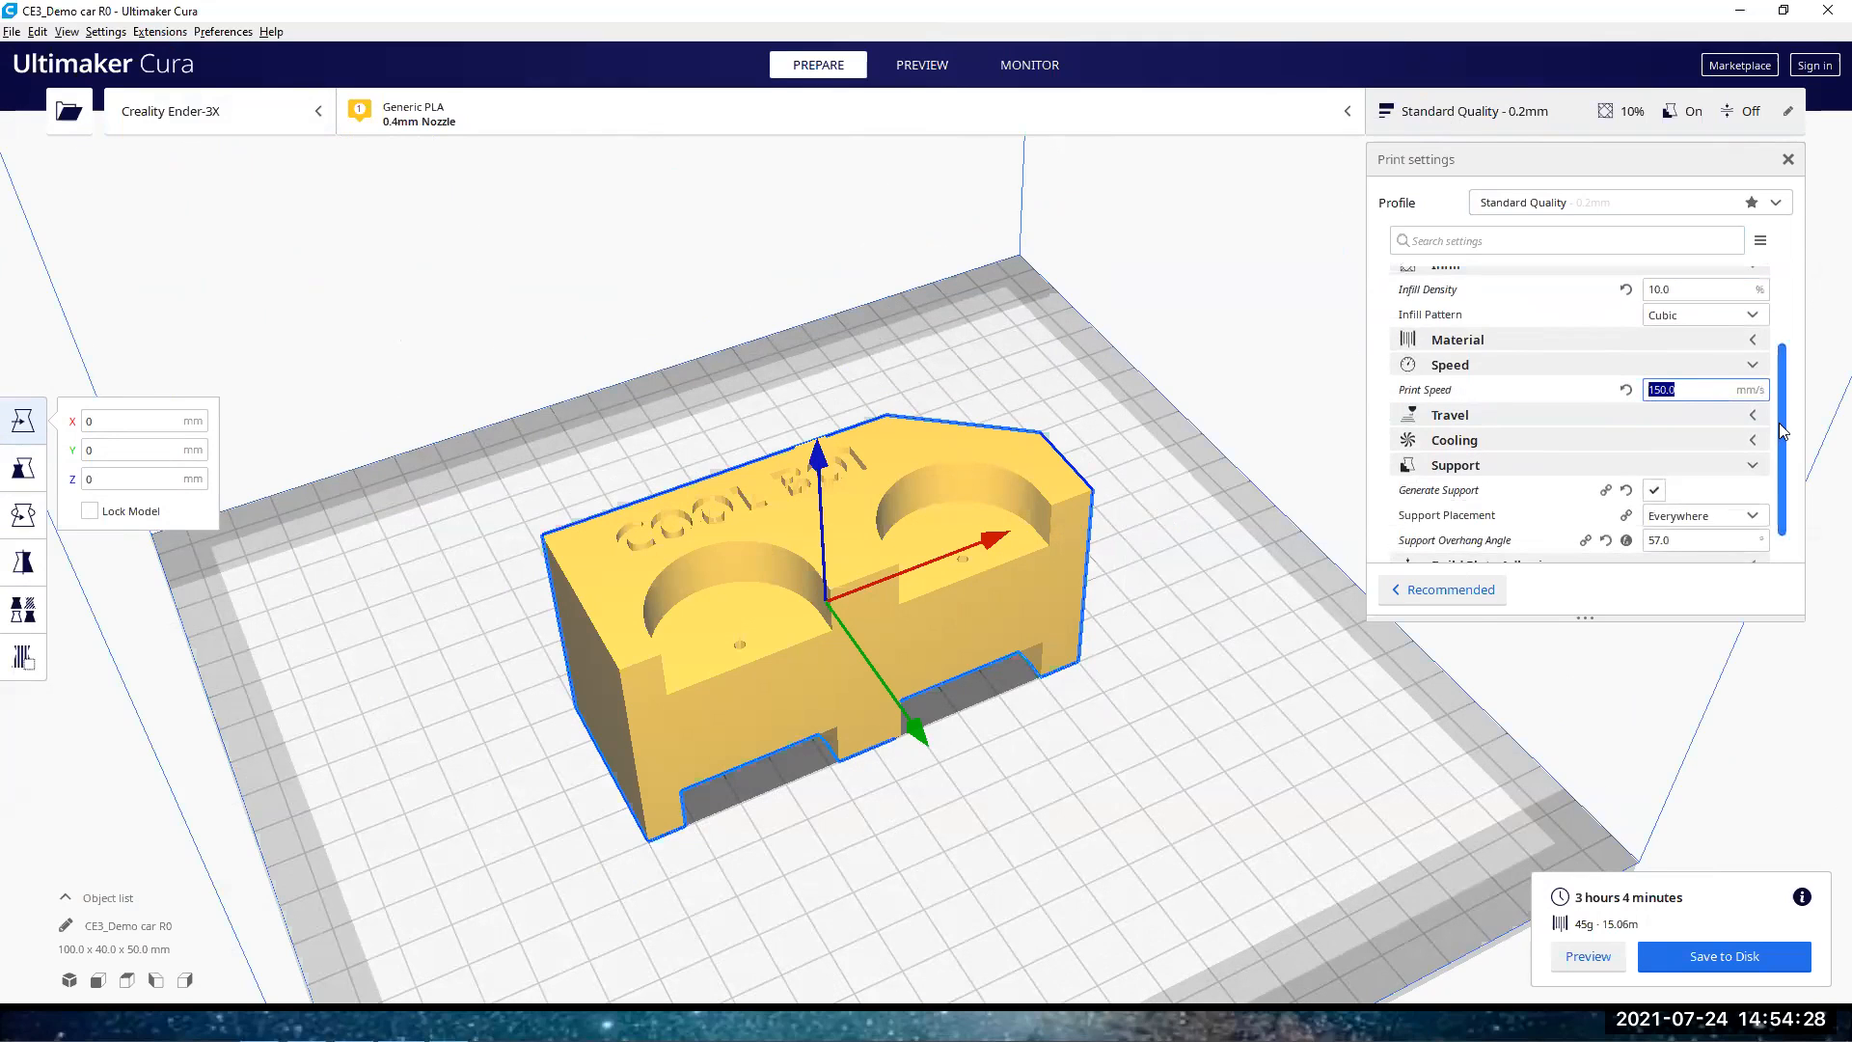
pyautogui.scroll(-2, 1784, 458)
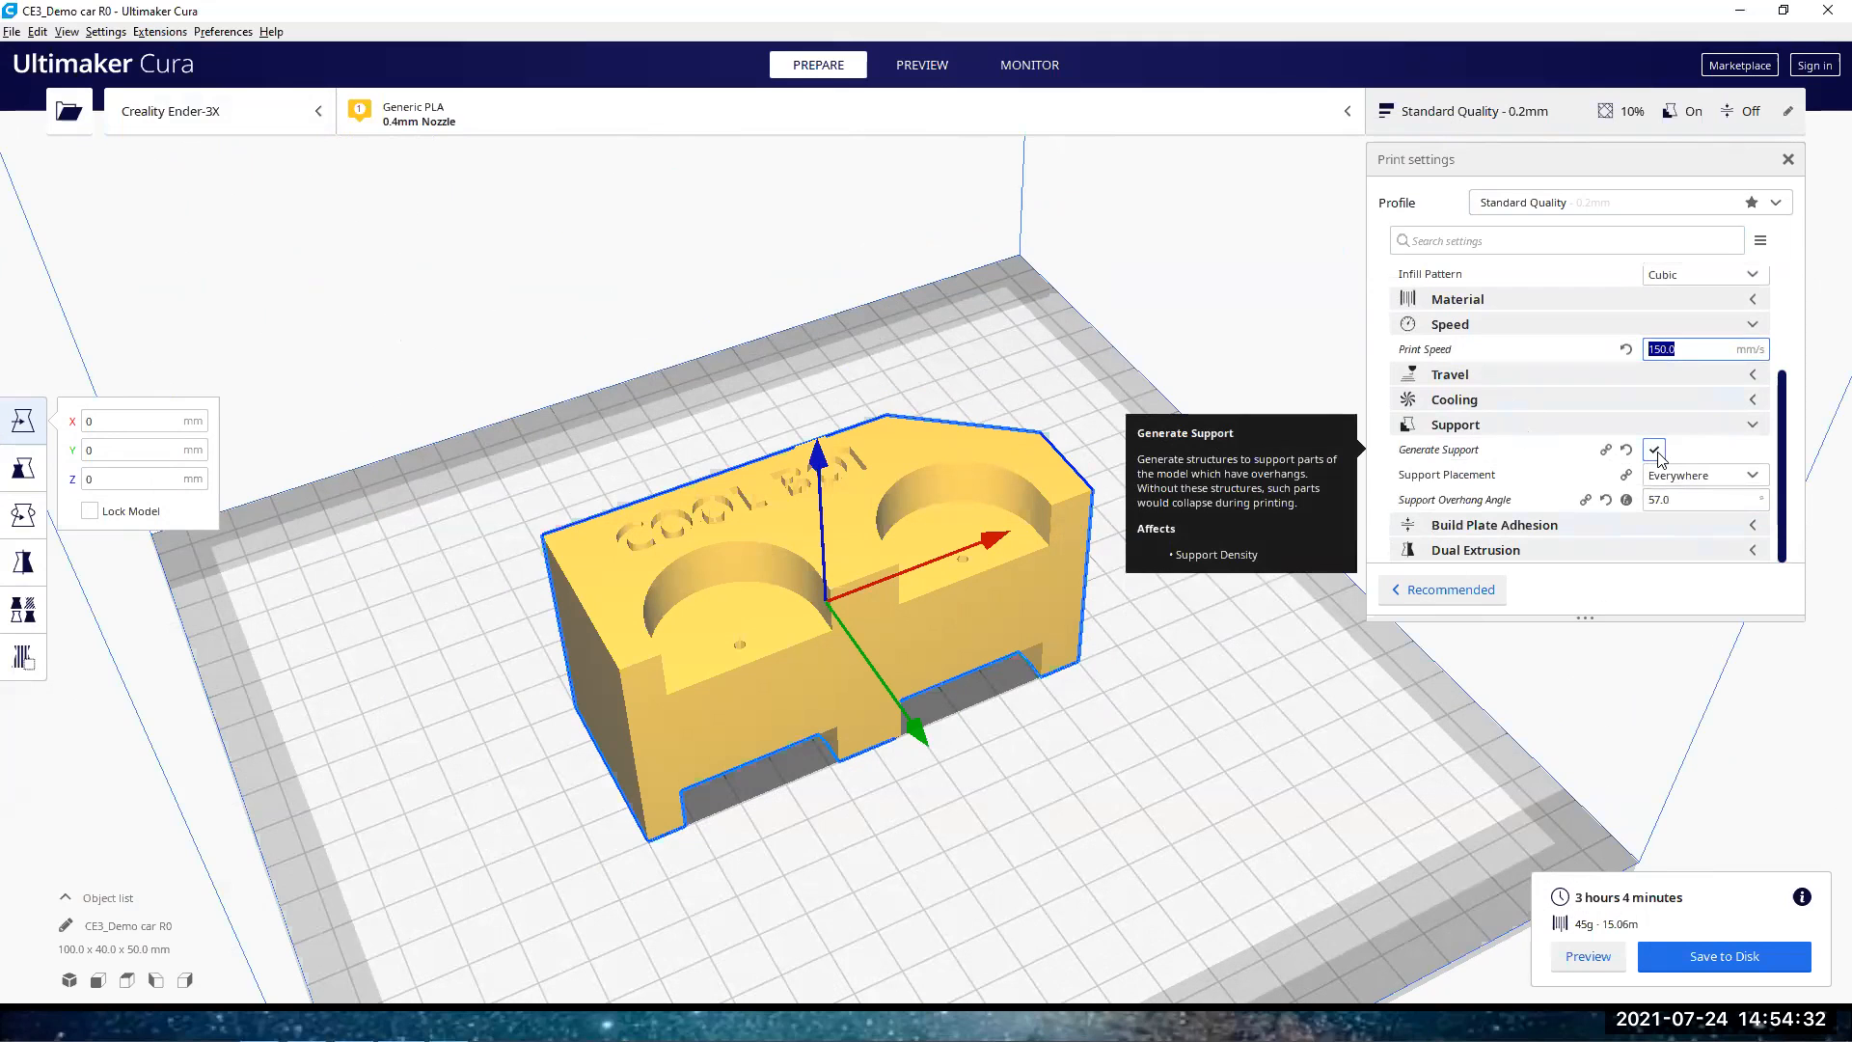
pyautogui.moveTo(930, 778); pyautogui.dragTo(788, 781, button='right')
pyautogui.click(1182, 658)
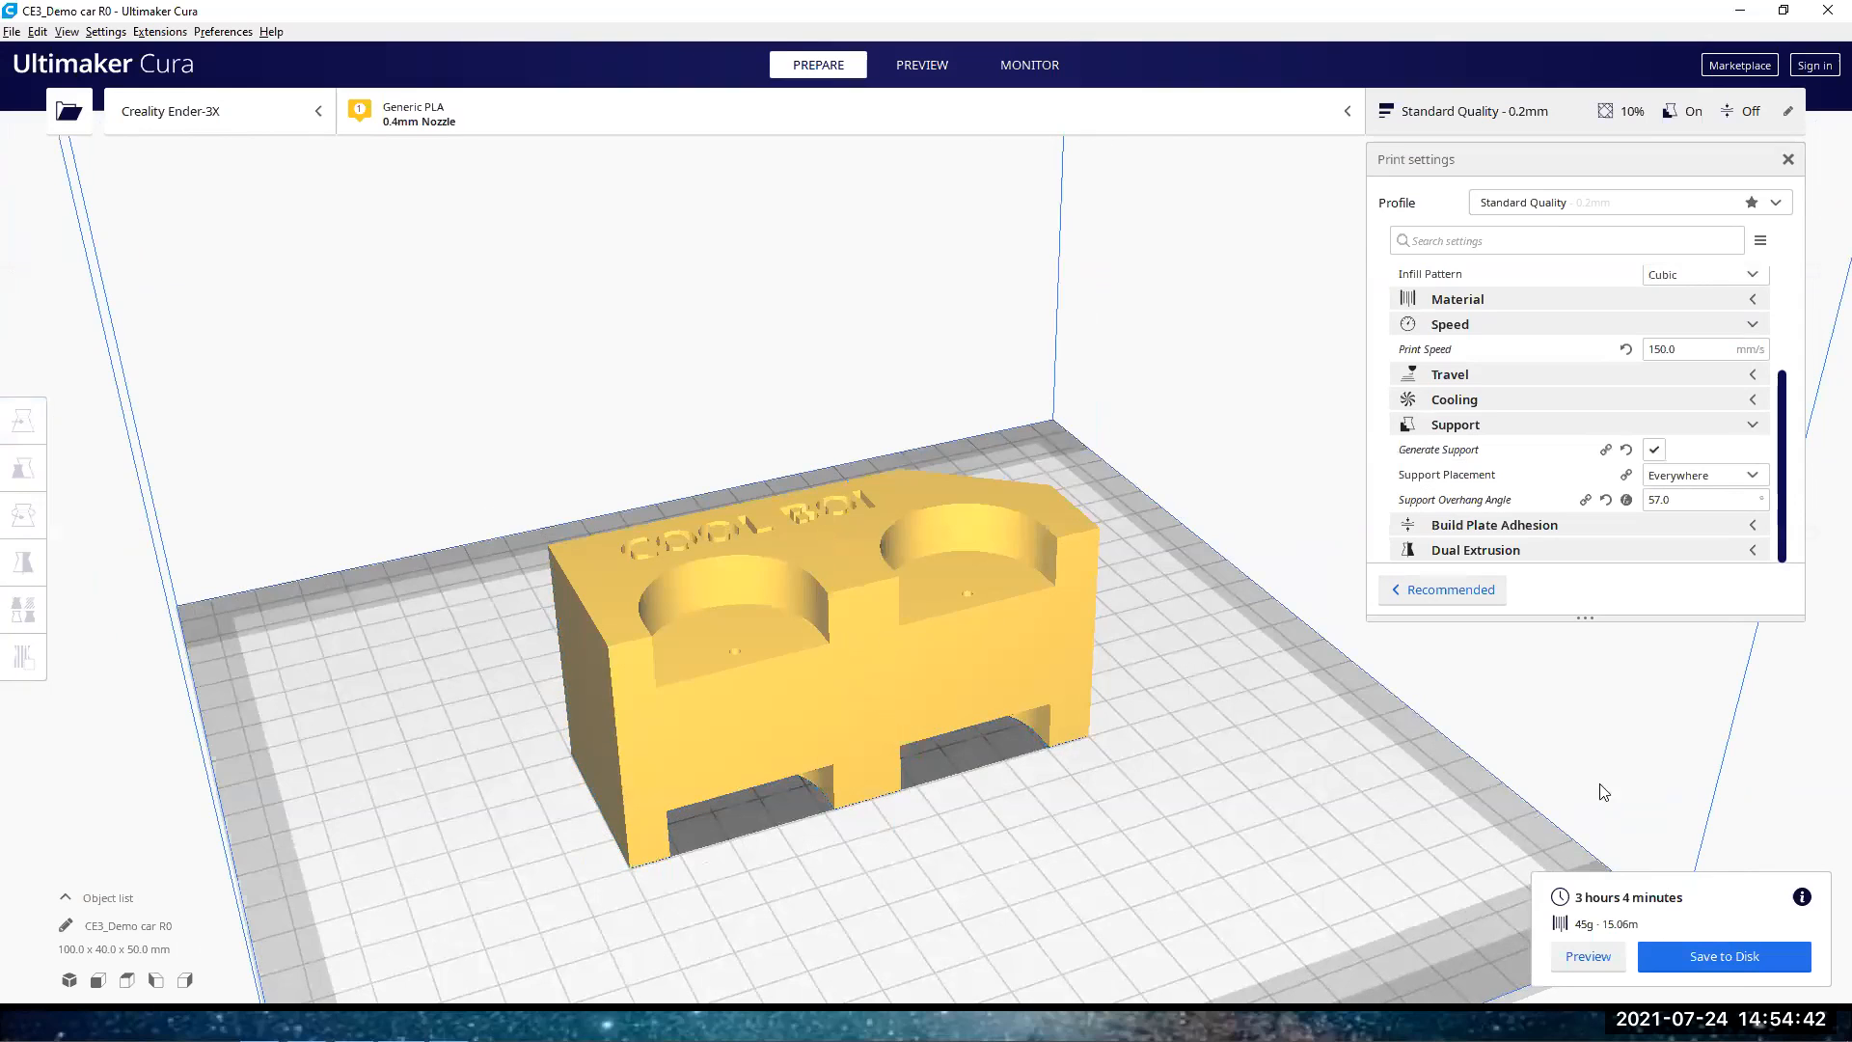
# Set the support overhang angle to 57° and slice the model
pyautogui.click(1609, 203)
pyautogui.click(1609, 205)
pyautogui.doubleClick(1678, 501)
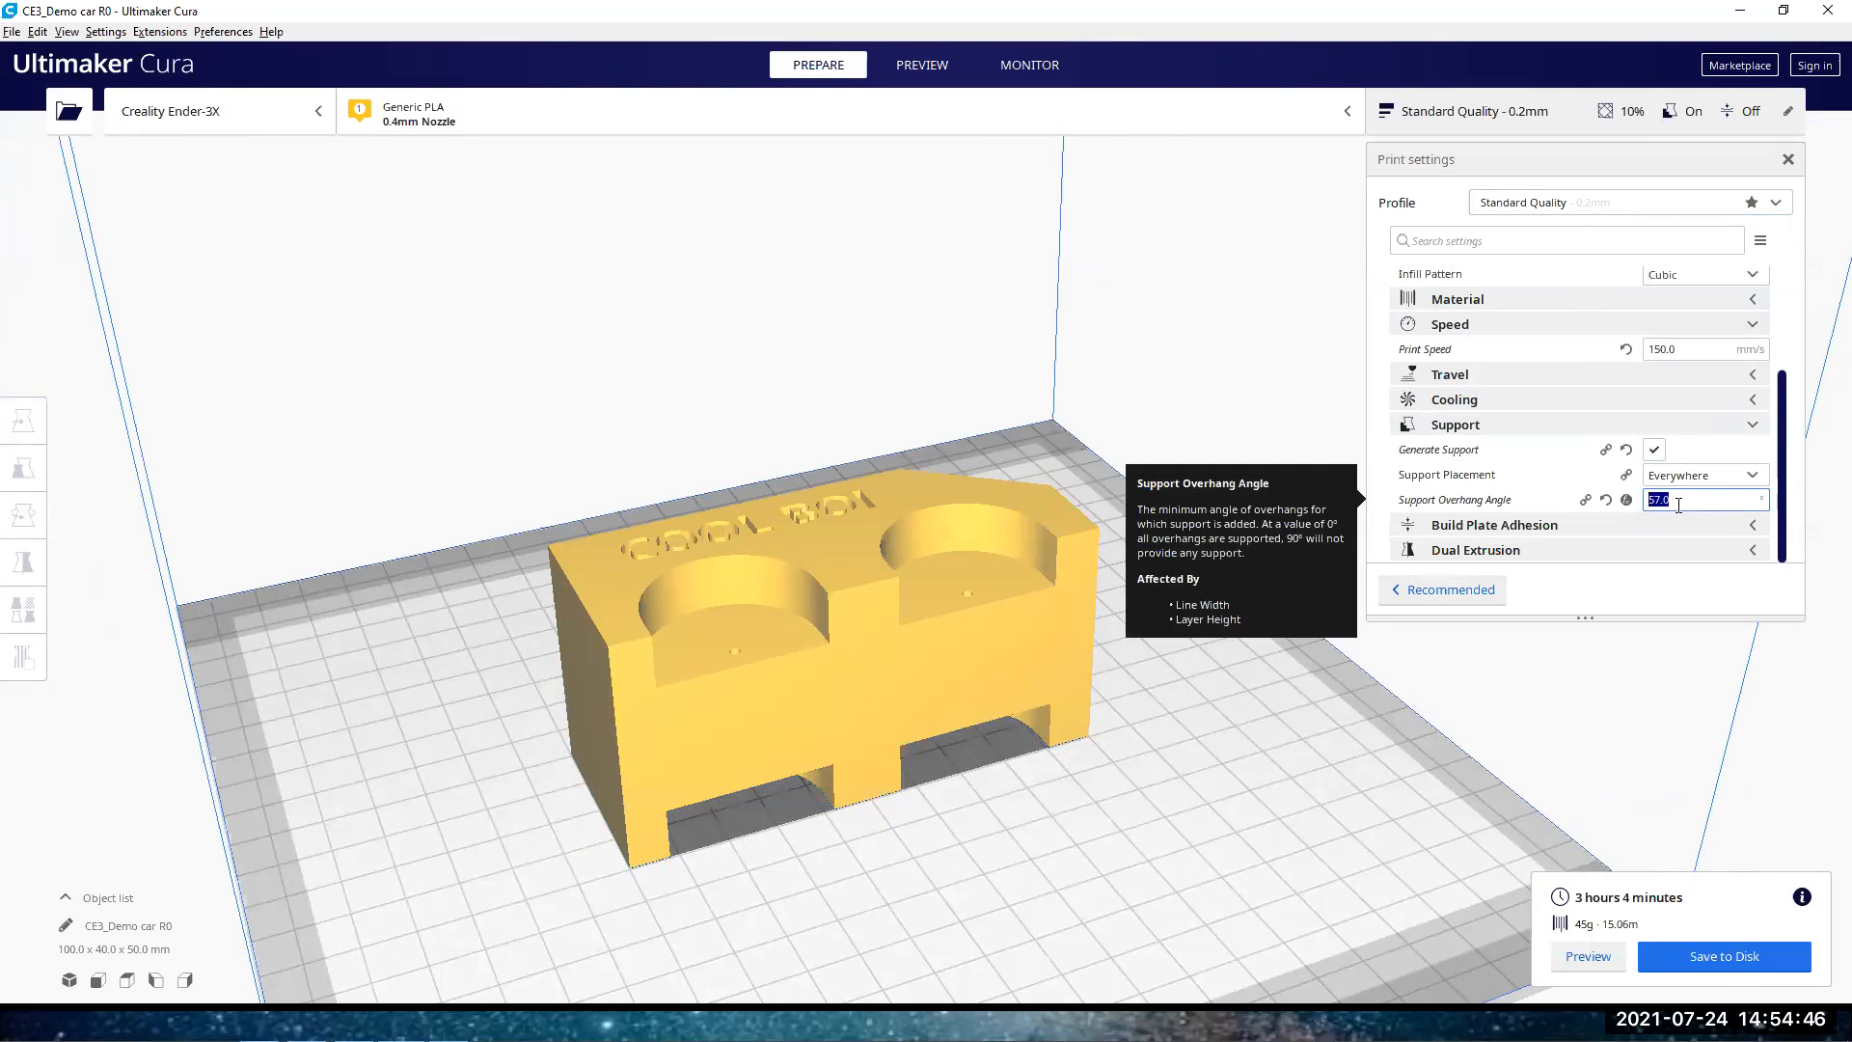
pyautogui.write('57')
pyautogui.click(1557, 693)
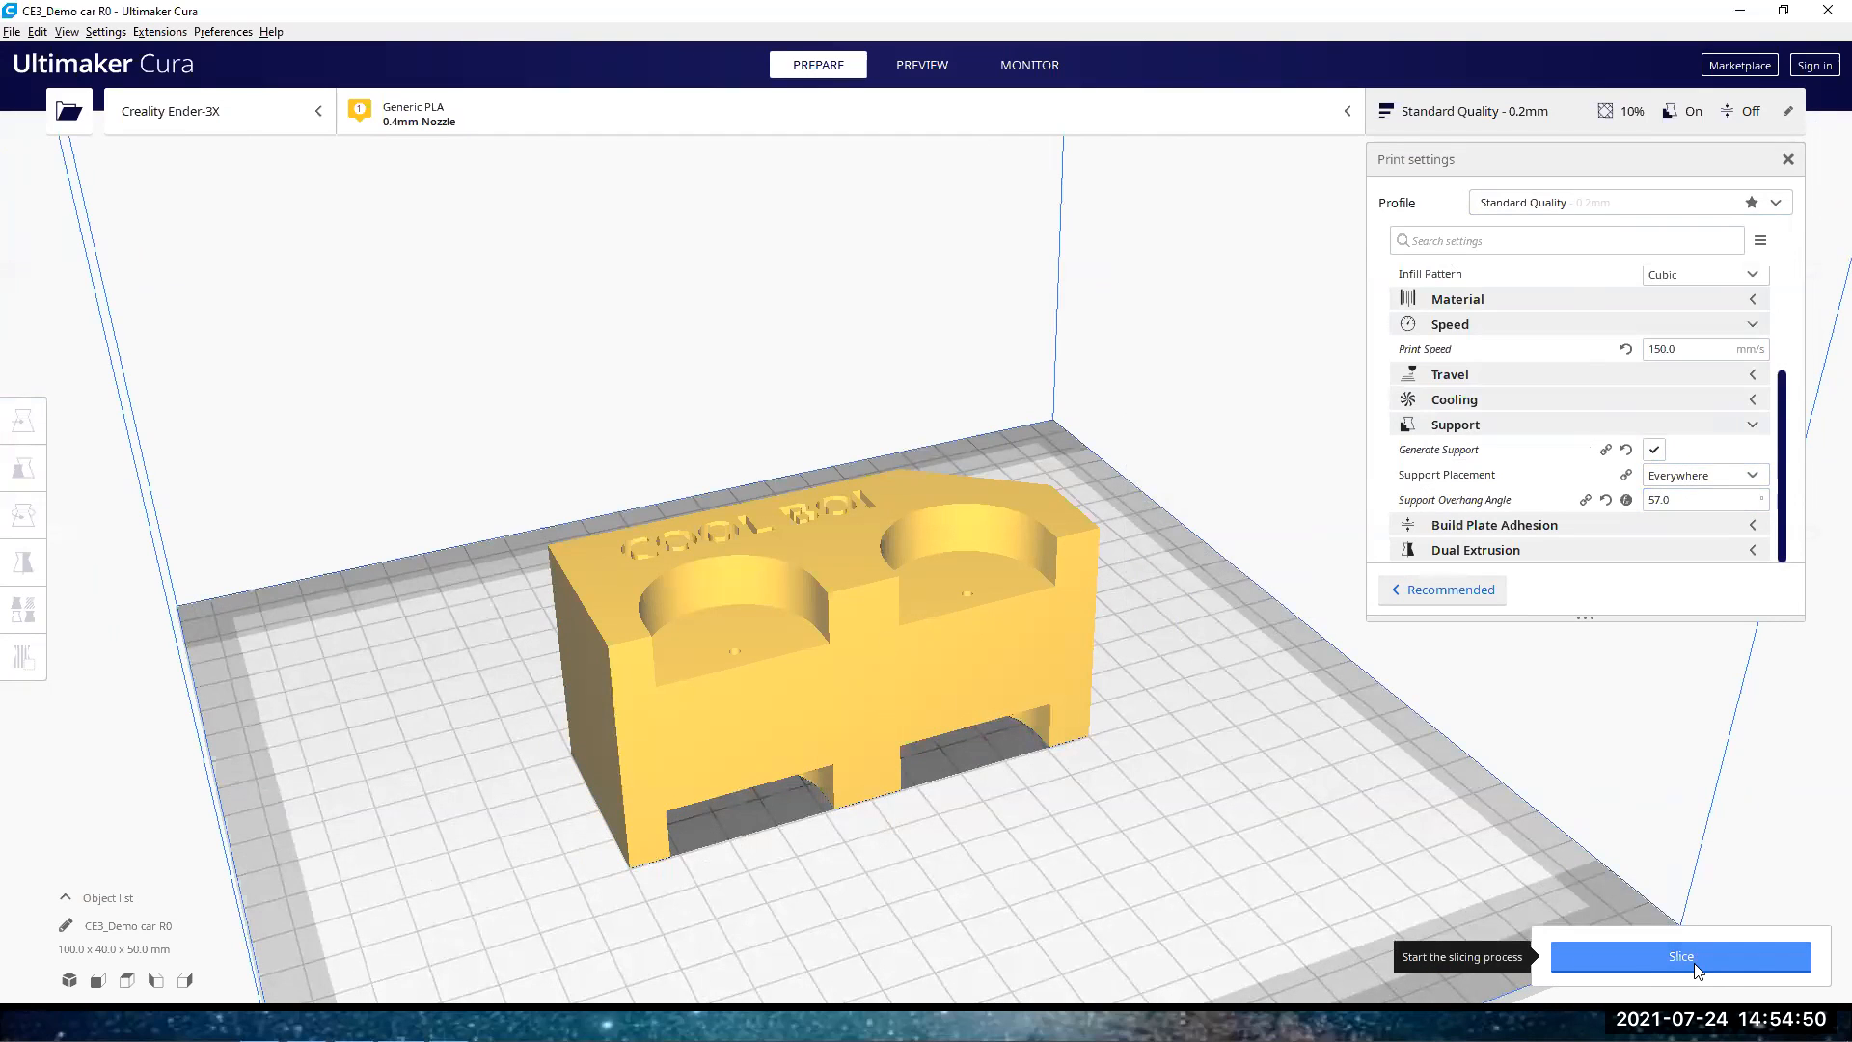
pyautogui.click(1698, 972)
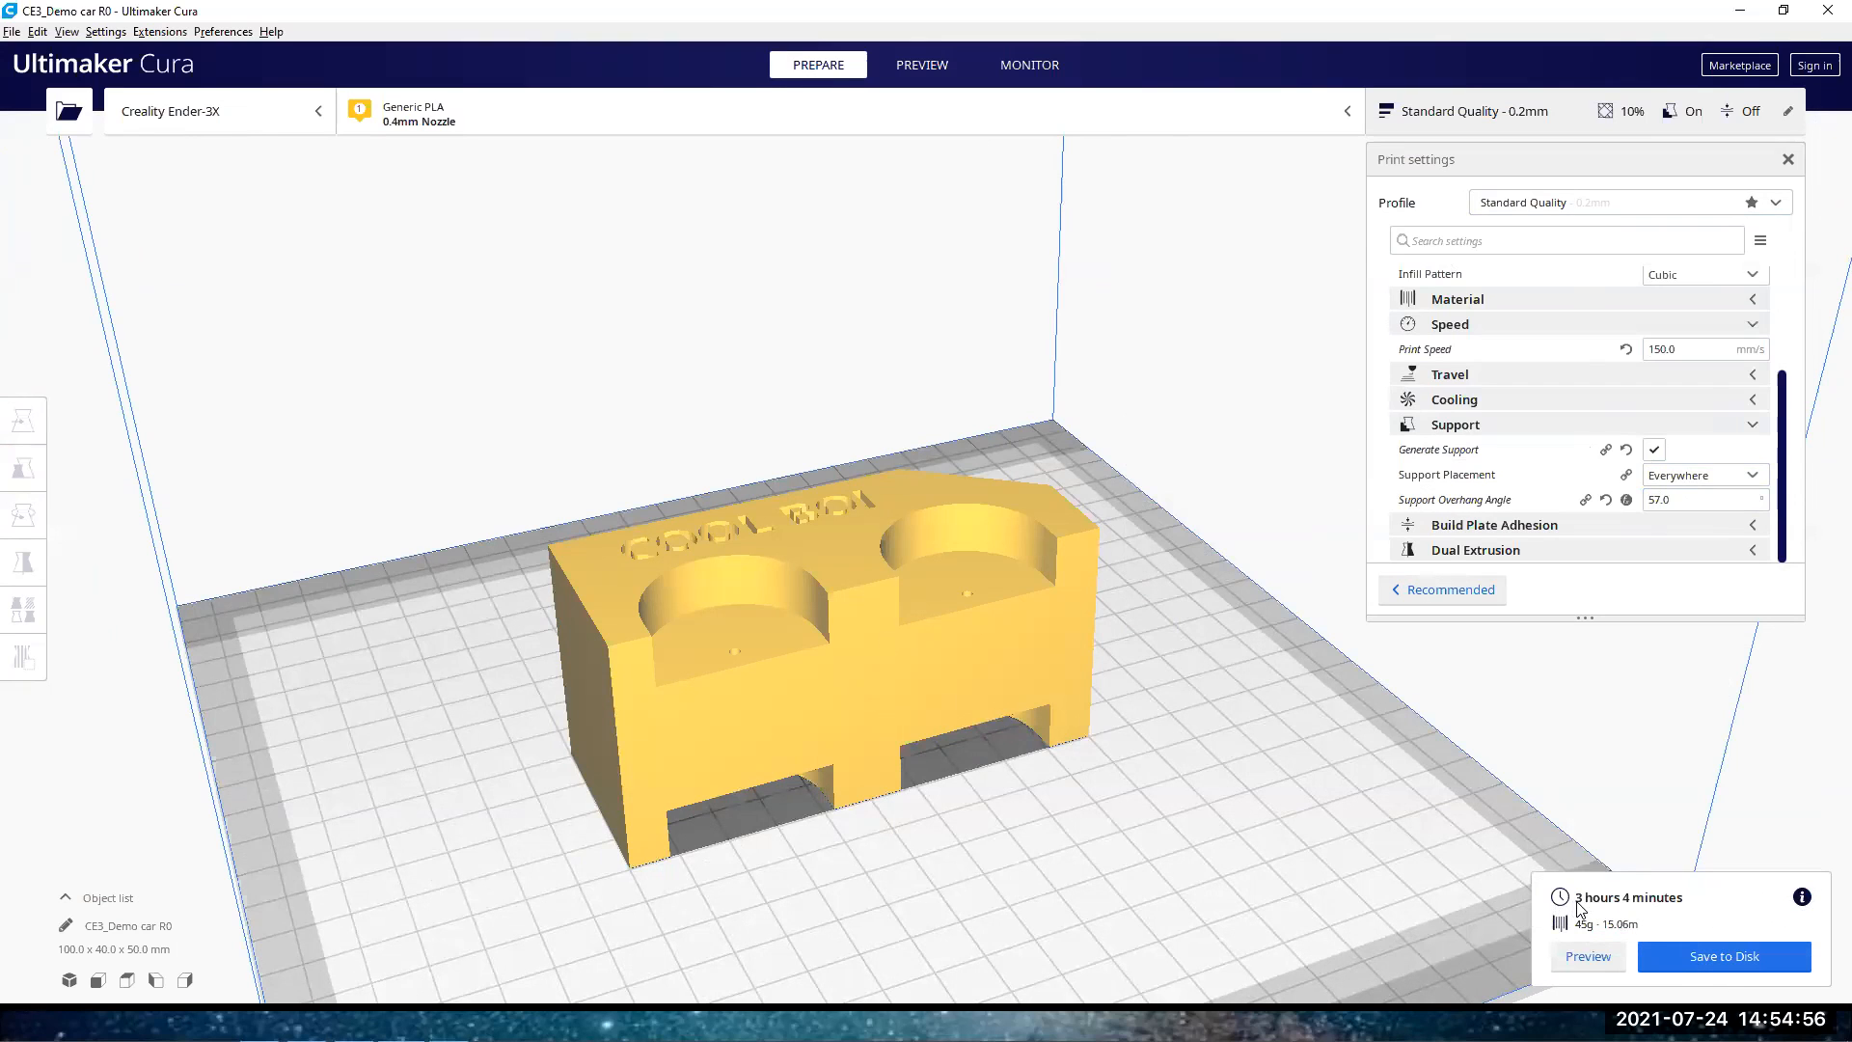
# Inspect the block and its print estimate, and show the sliced model in the layer preview
pyautogui.moveTo(1189, 801); pyautogui.dragTo(1042, 602, button='right')
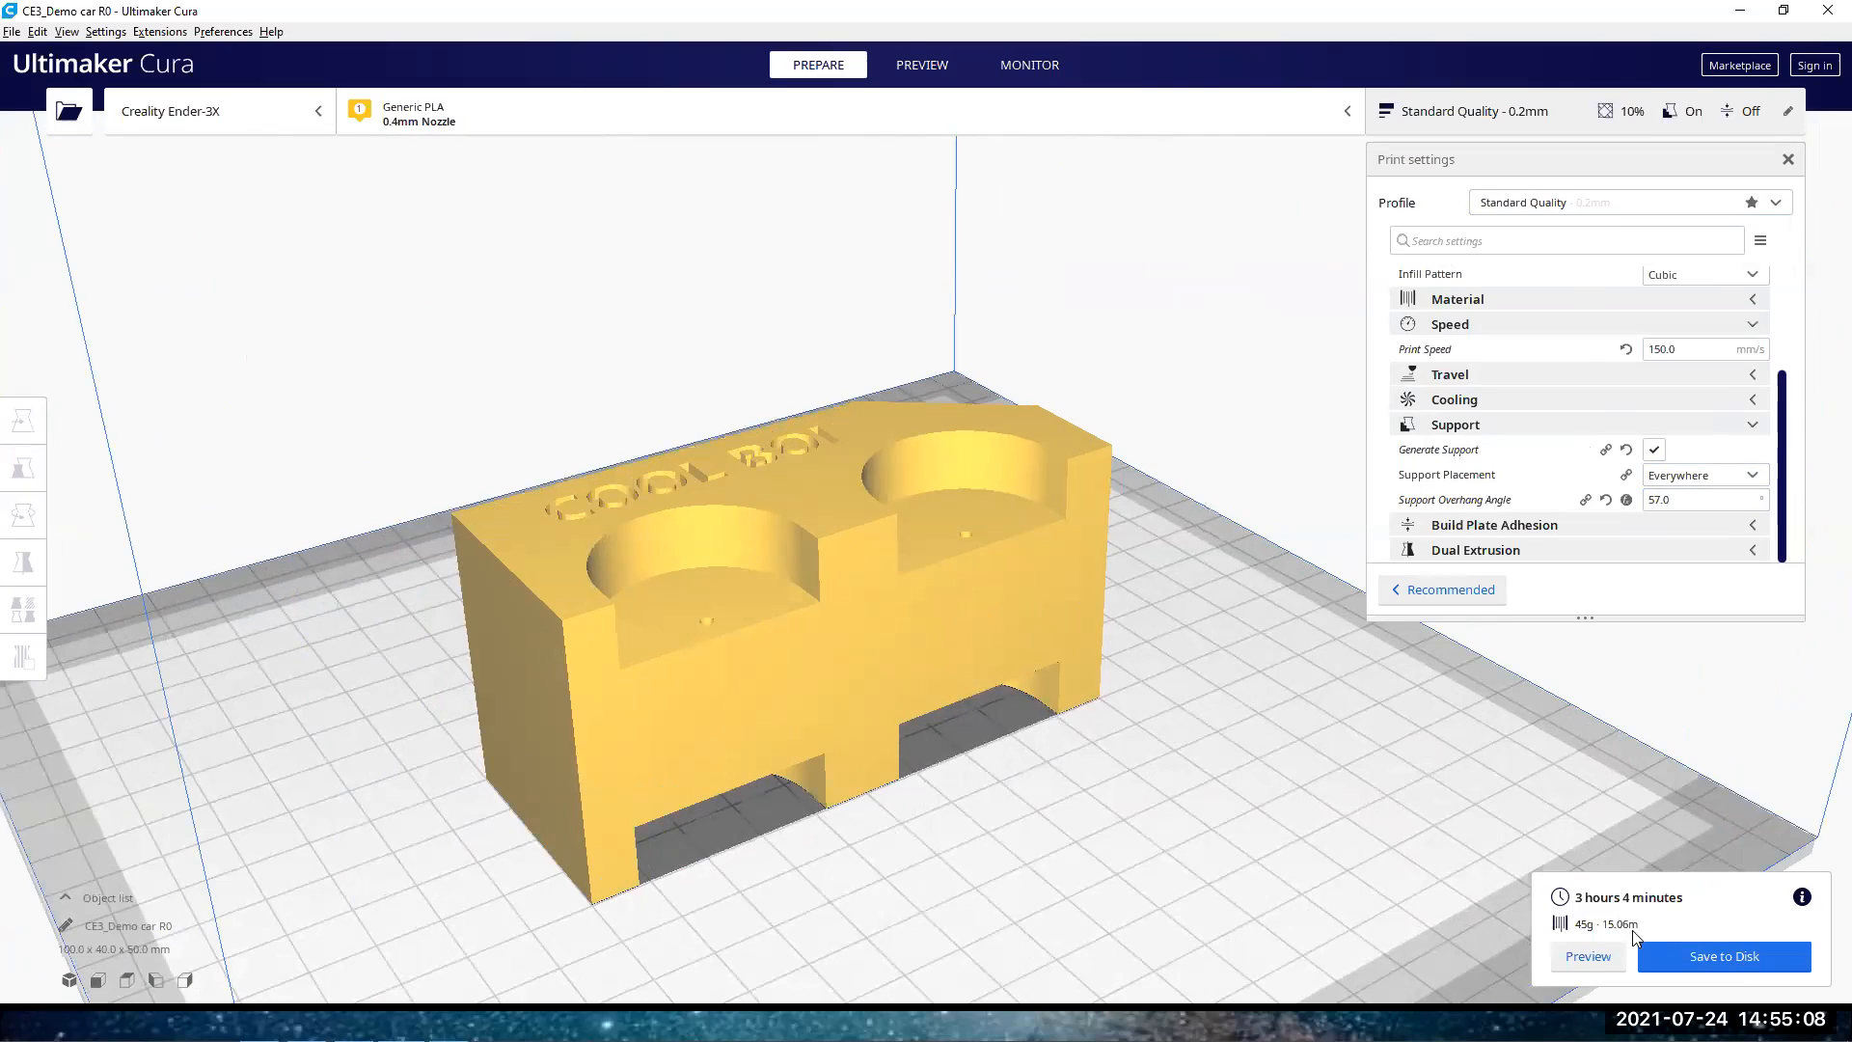
pyautogui.moveTo(1326, 740); pyautogui.dragTo(1628, 936, button='right')
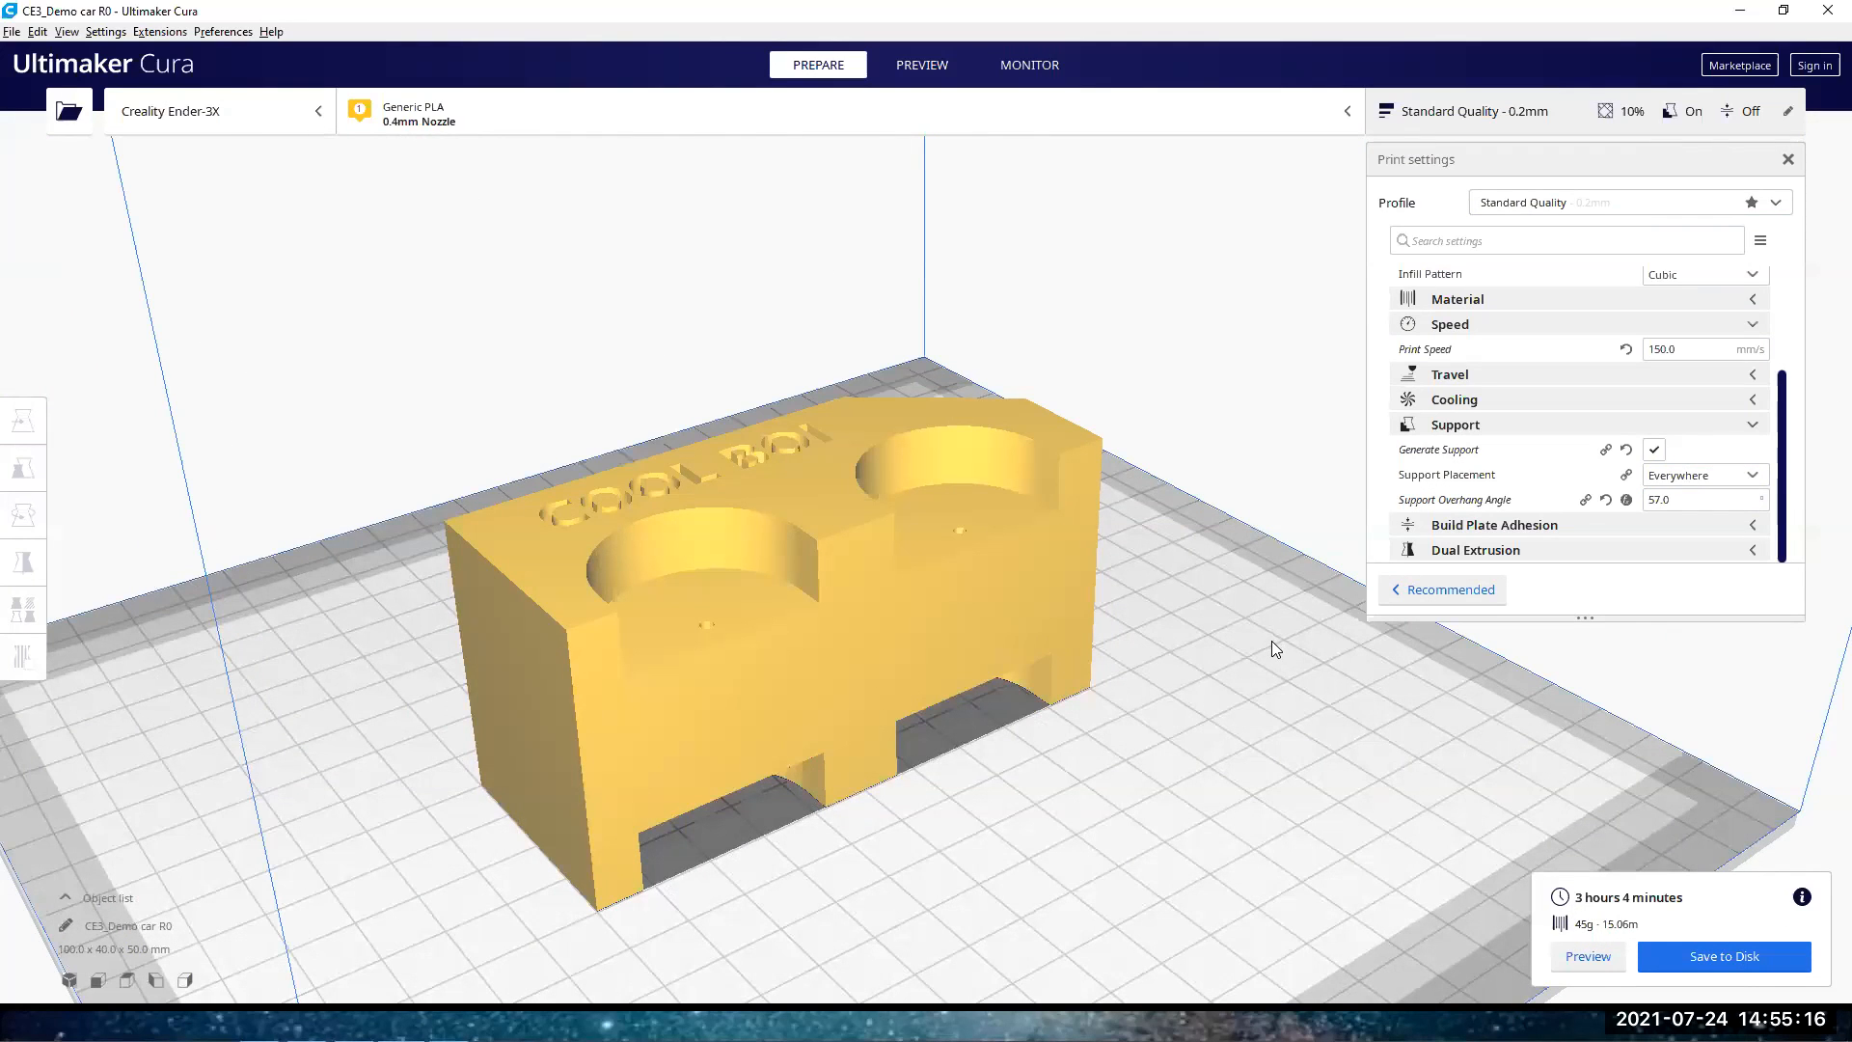
pyautogui.moveTo(1183, 513); pyautogui.dragTo(922, 214, button='right')
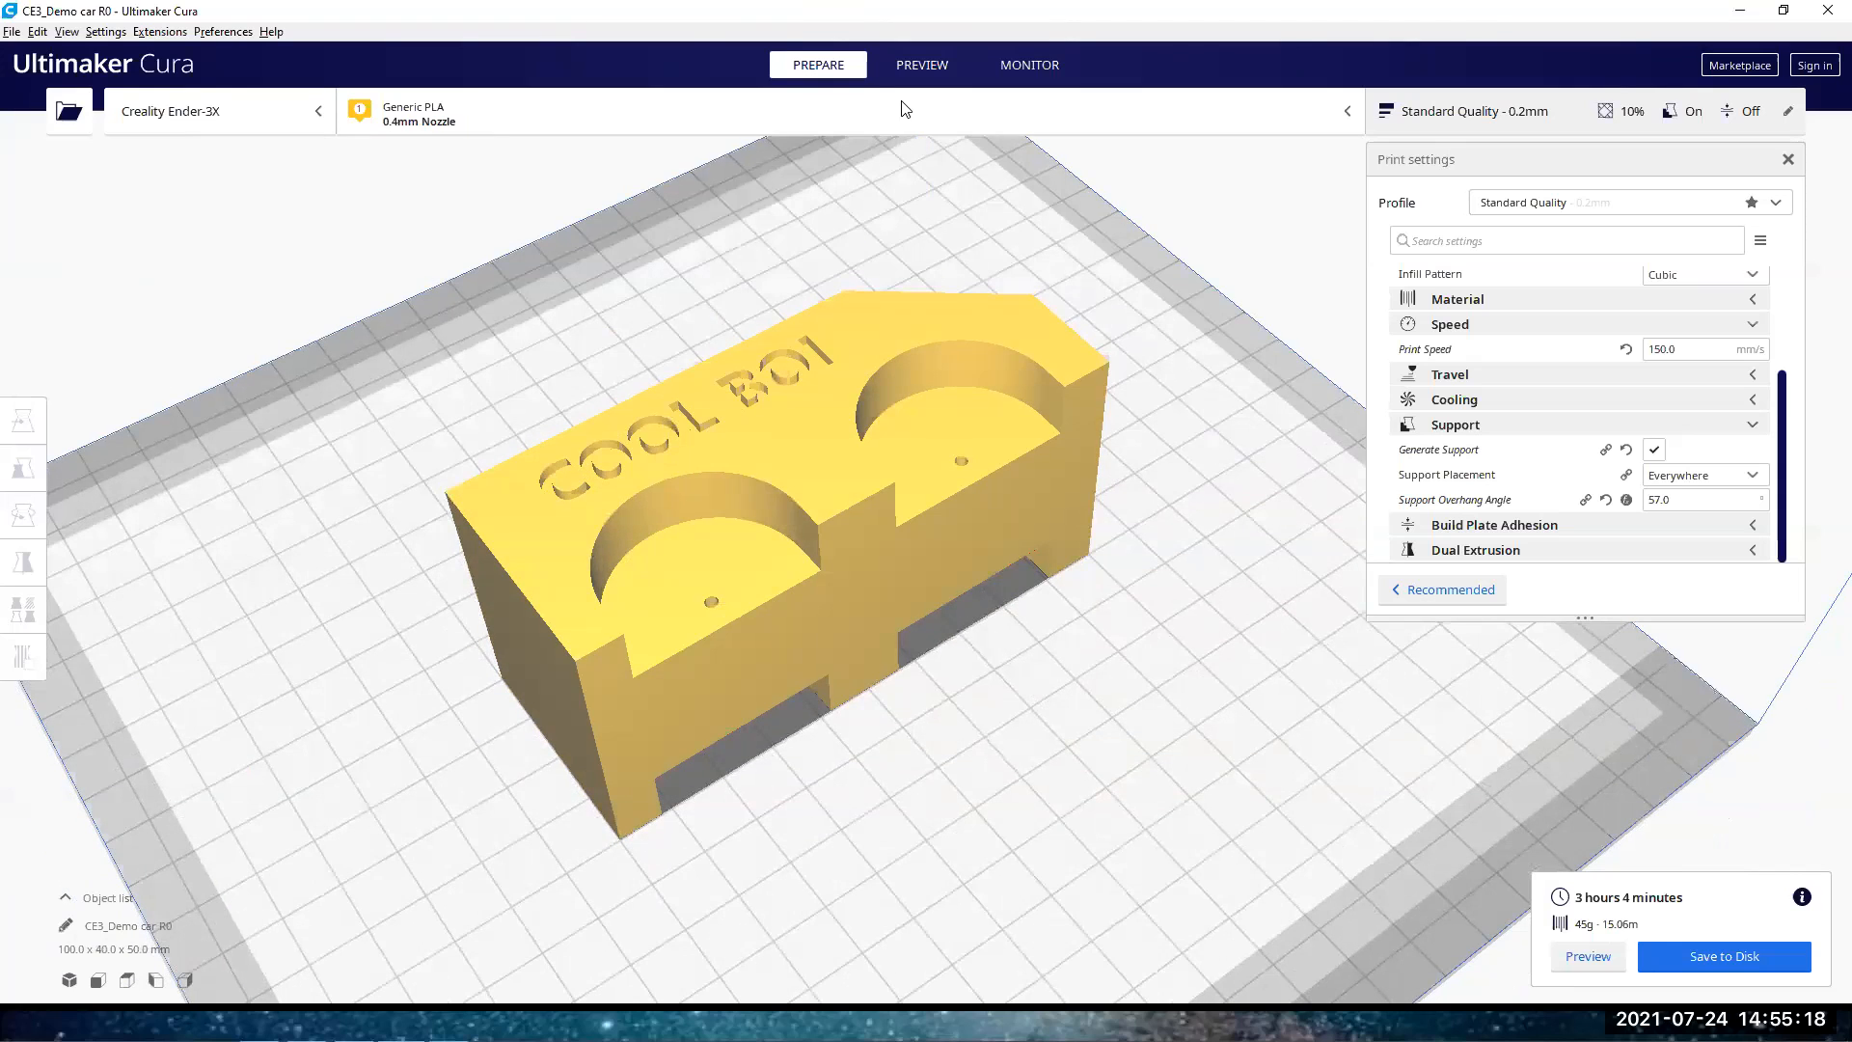
pyautogui.click(921, 64)
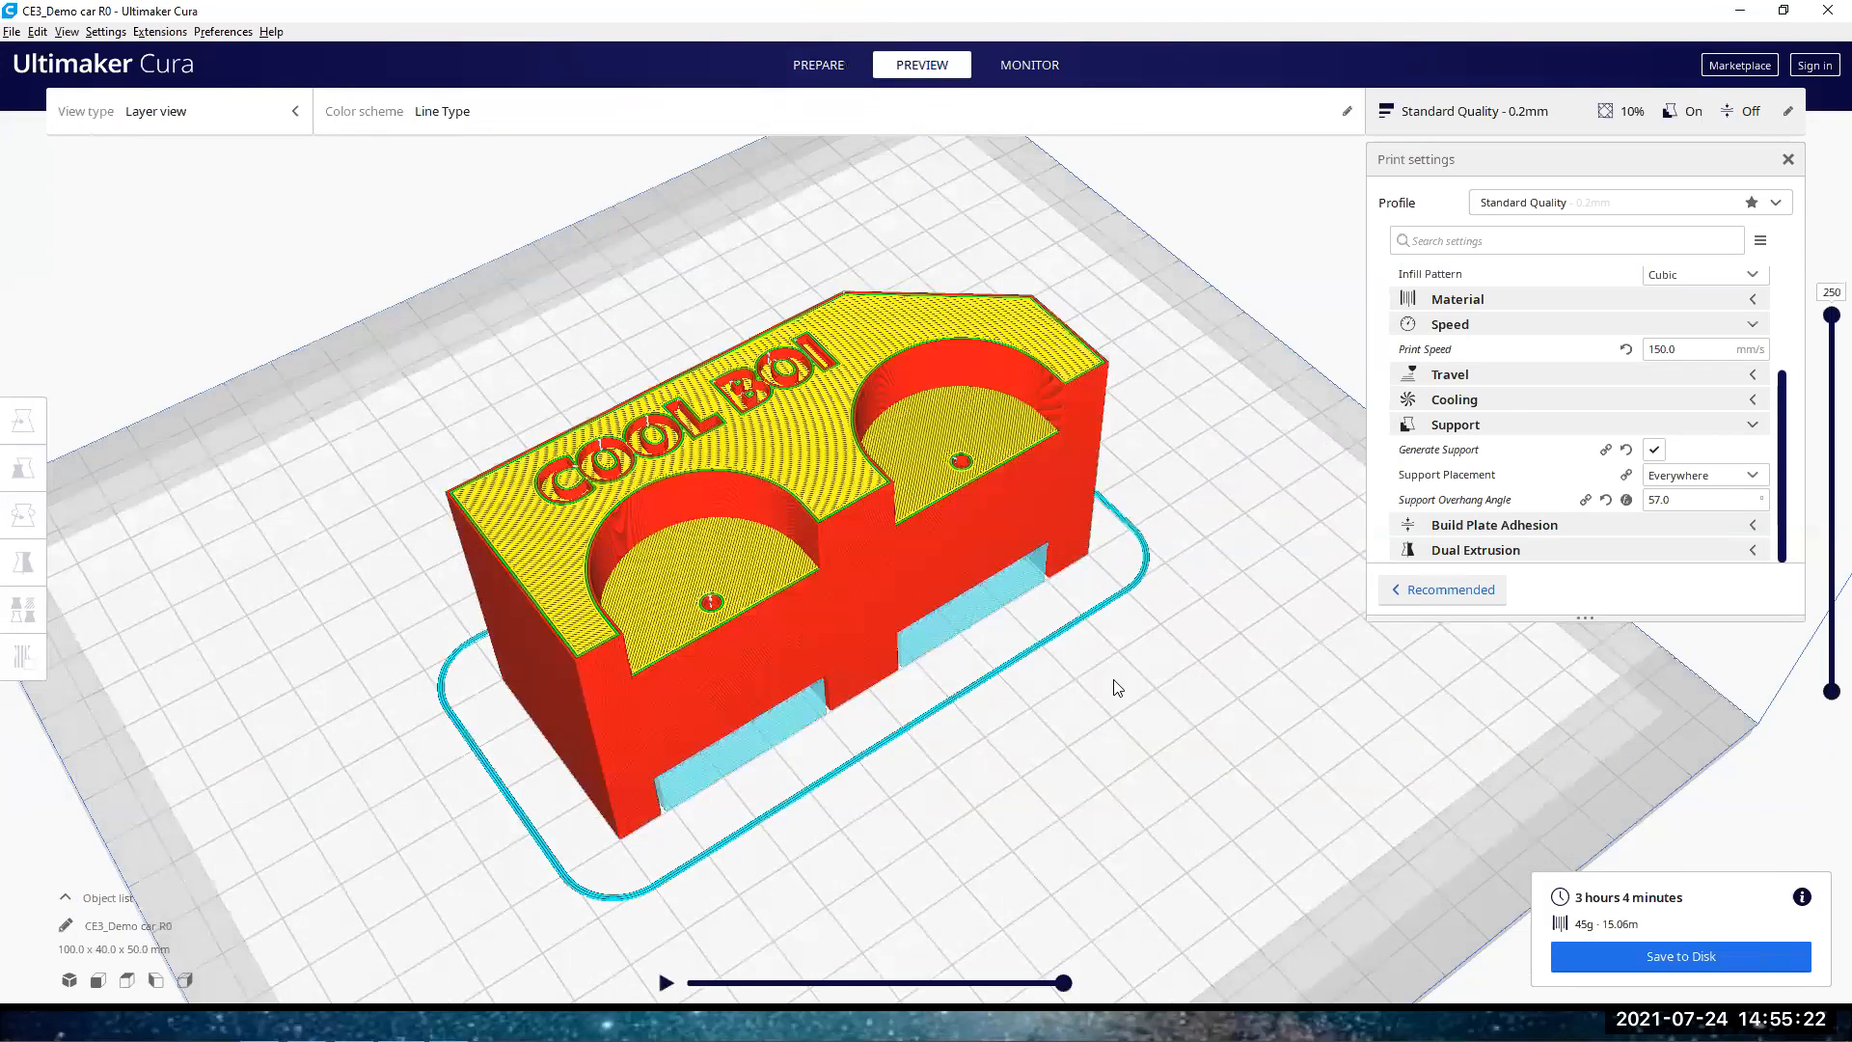
# Examine the sliced block's wheel cut-outs, engraved top text, supports under the lower openings and surrounding skirt
pyautogui.moveTo(1124, 650); pyautogui.dragTo(594, 638, button='right')
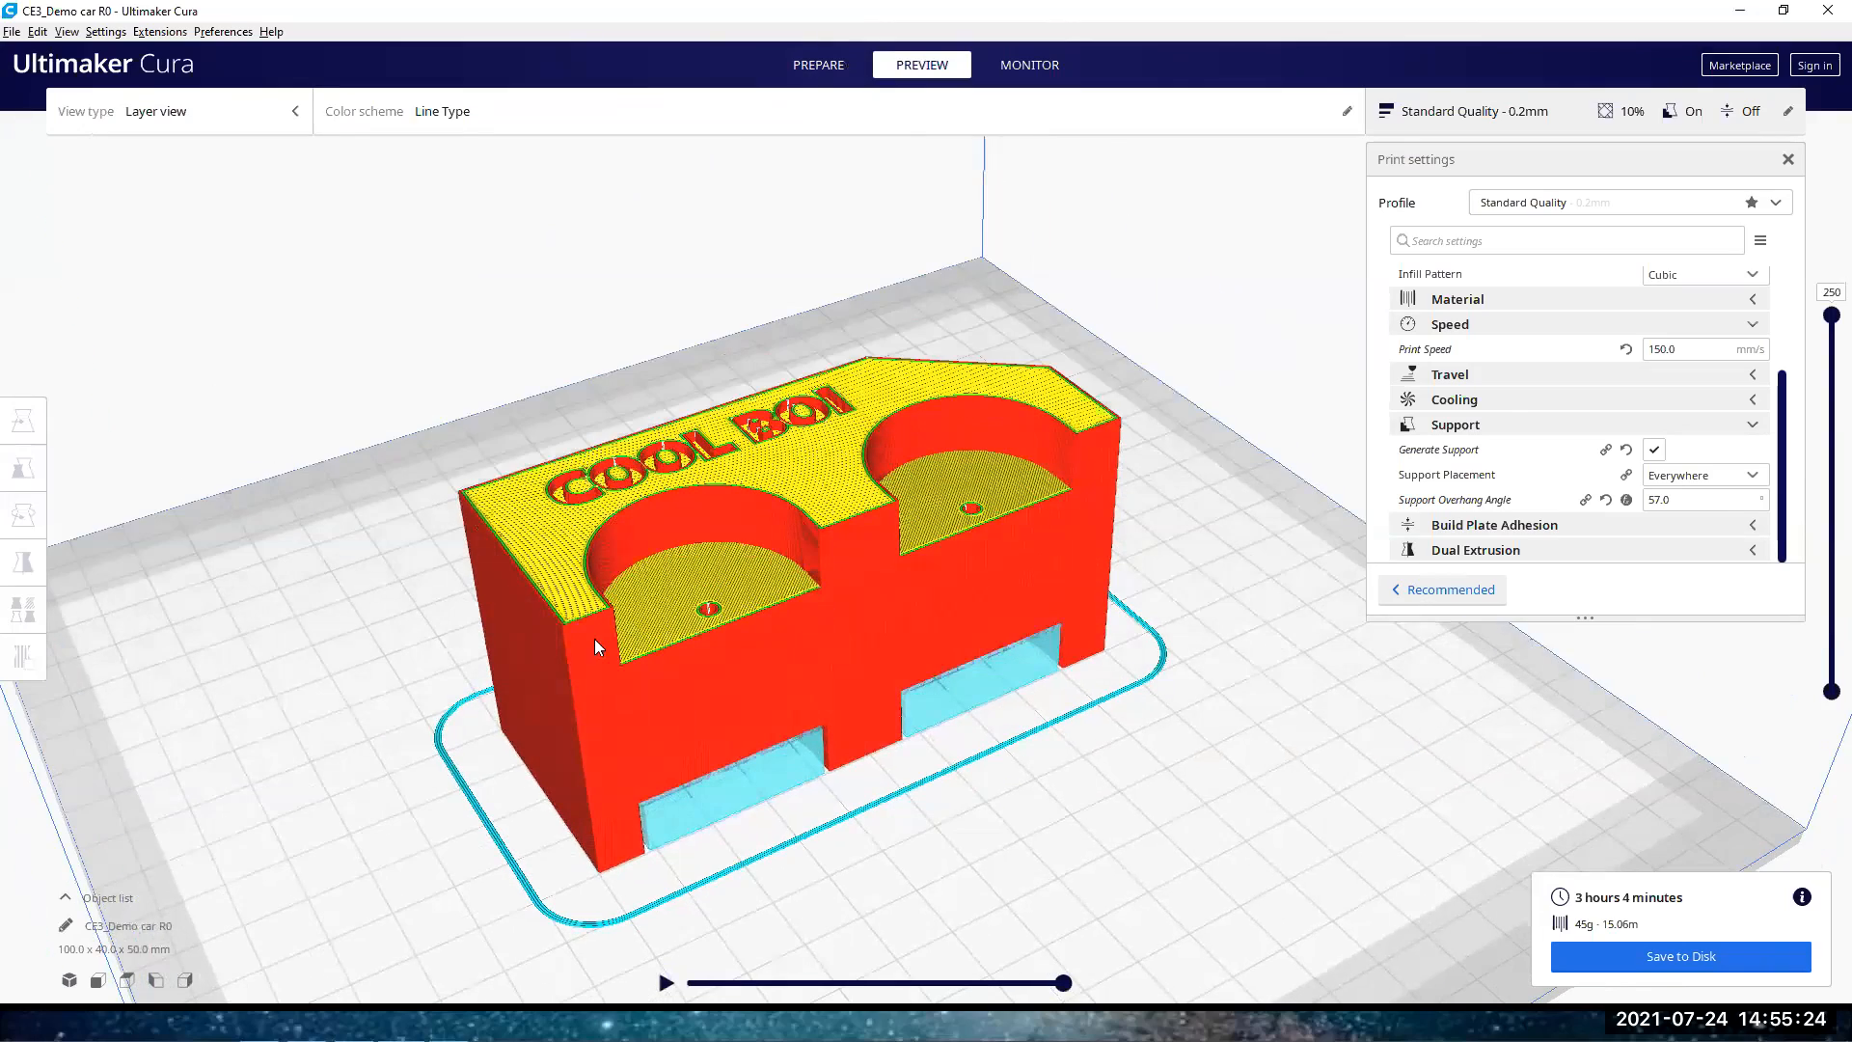
pyautogui.moveTo(688, 716); pyautogui.dragTo(800, 661, button='right')
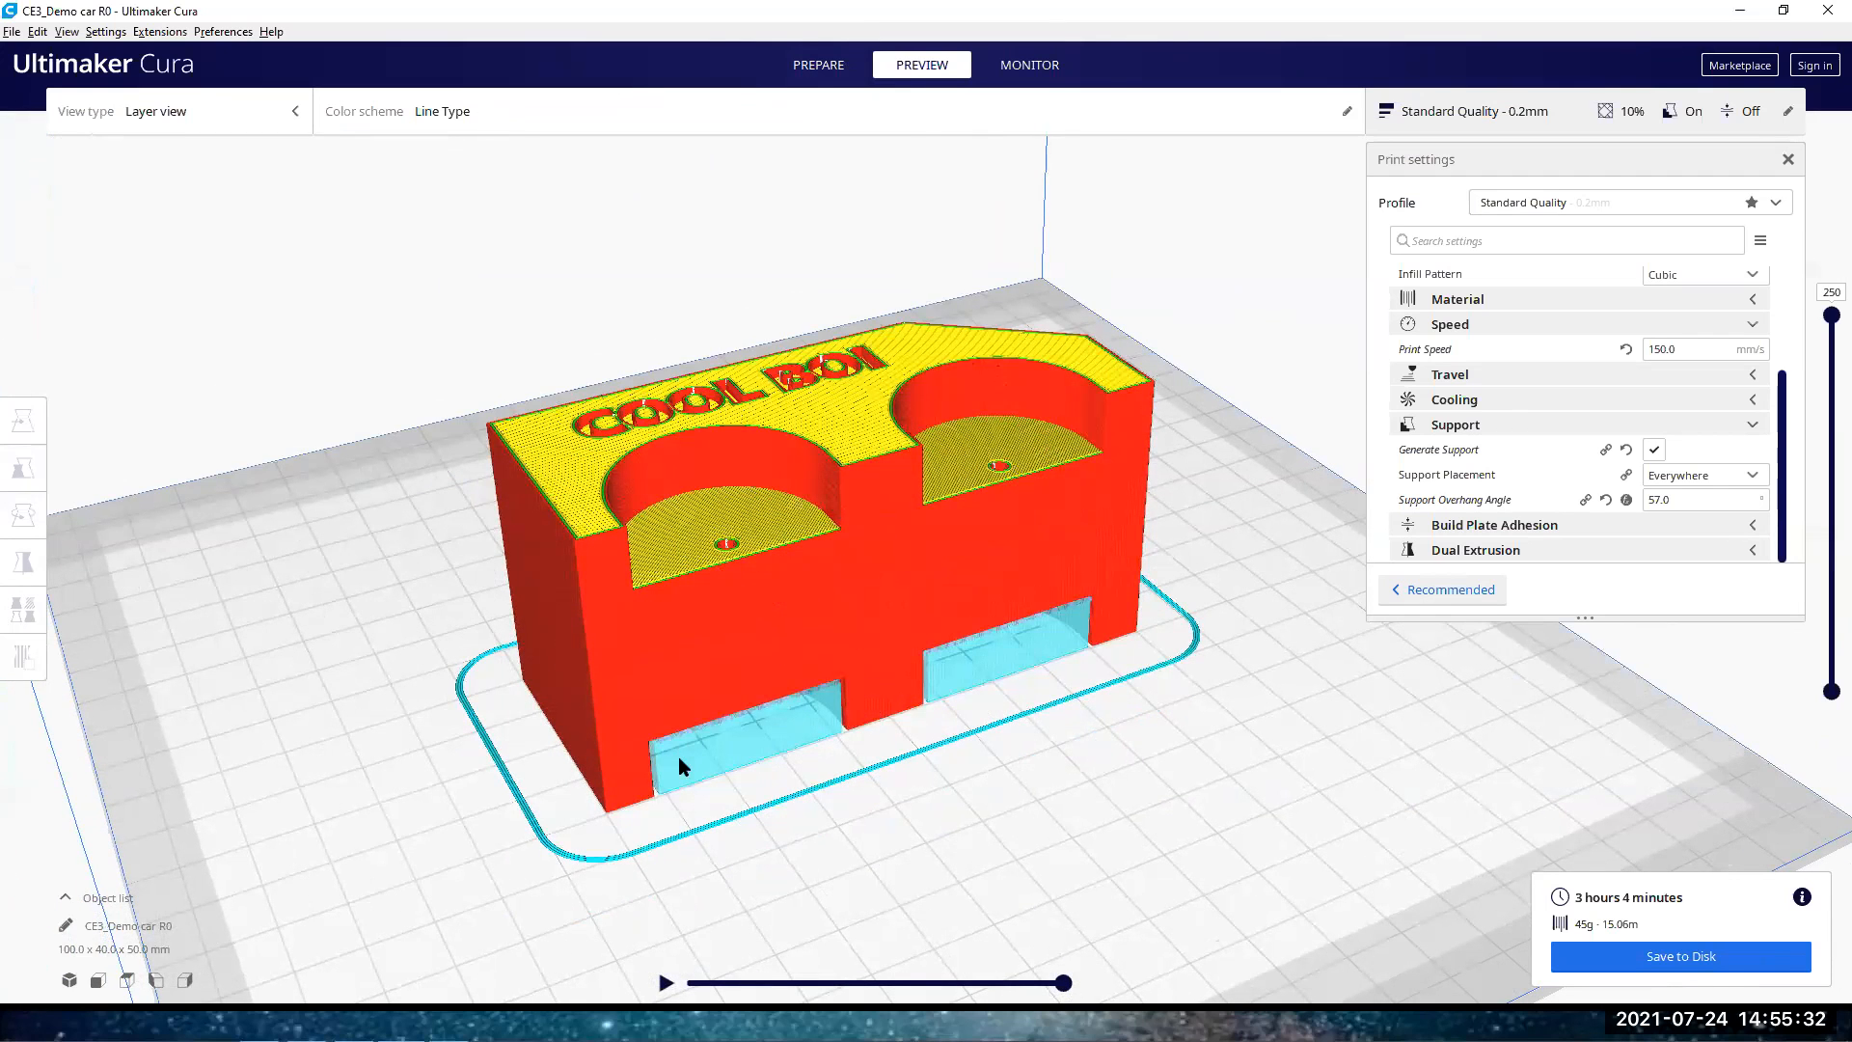
pyautogui.scroll(1, 679, 756)
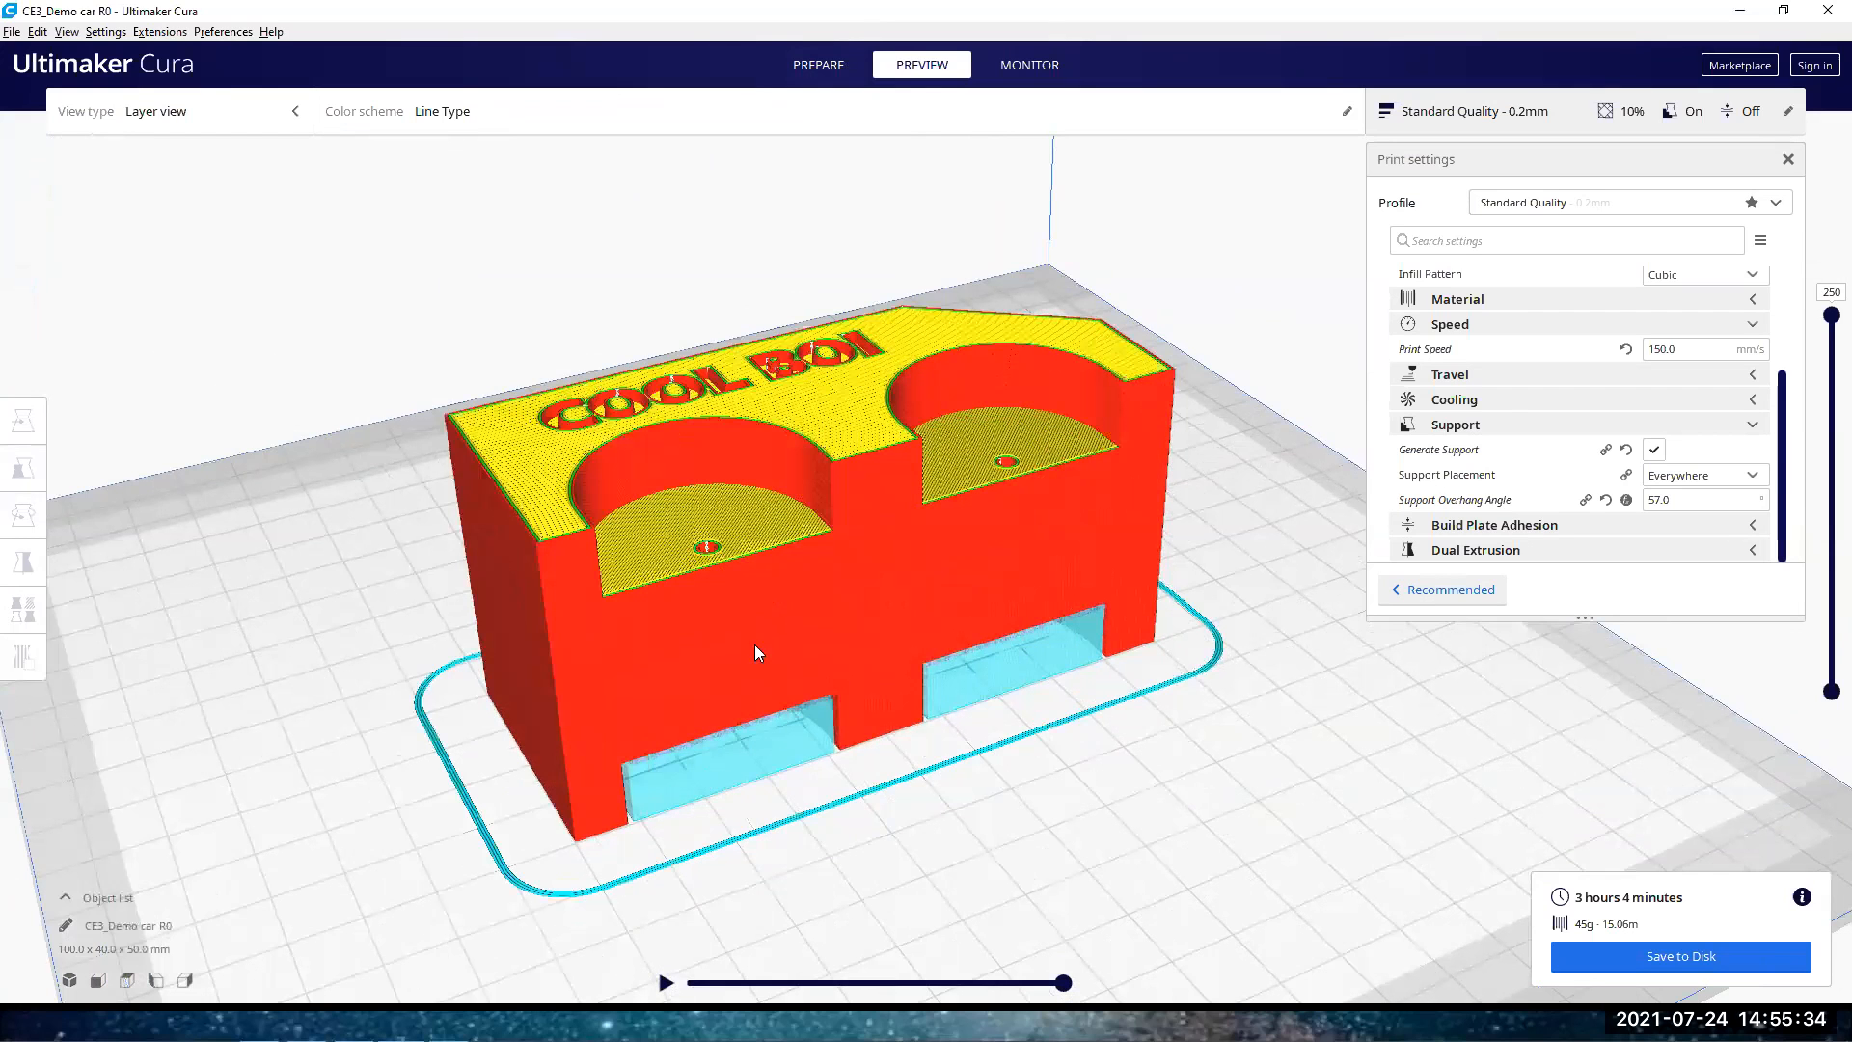
pyautogui.moveTo(516, 622); pyautogui.dragTo(643, 637, button='right')
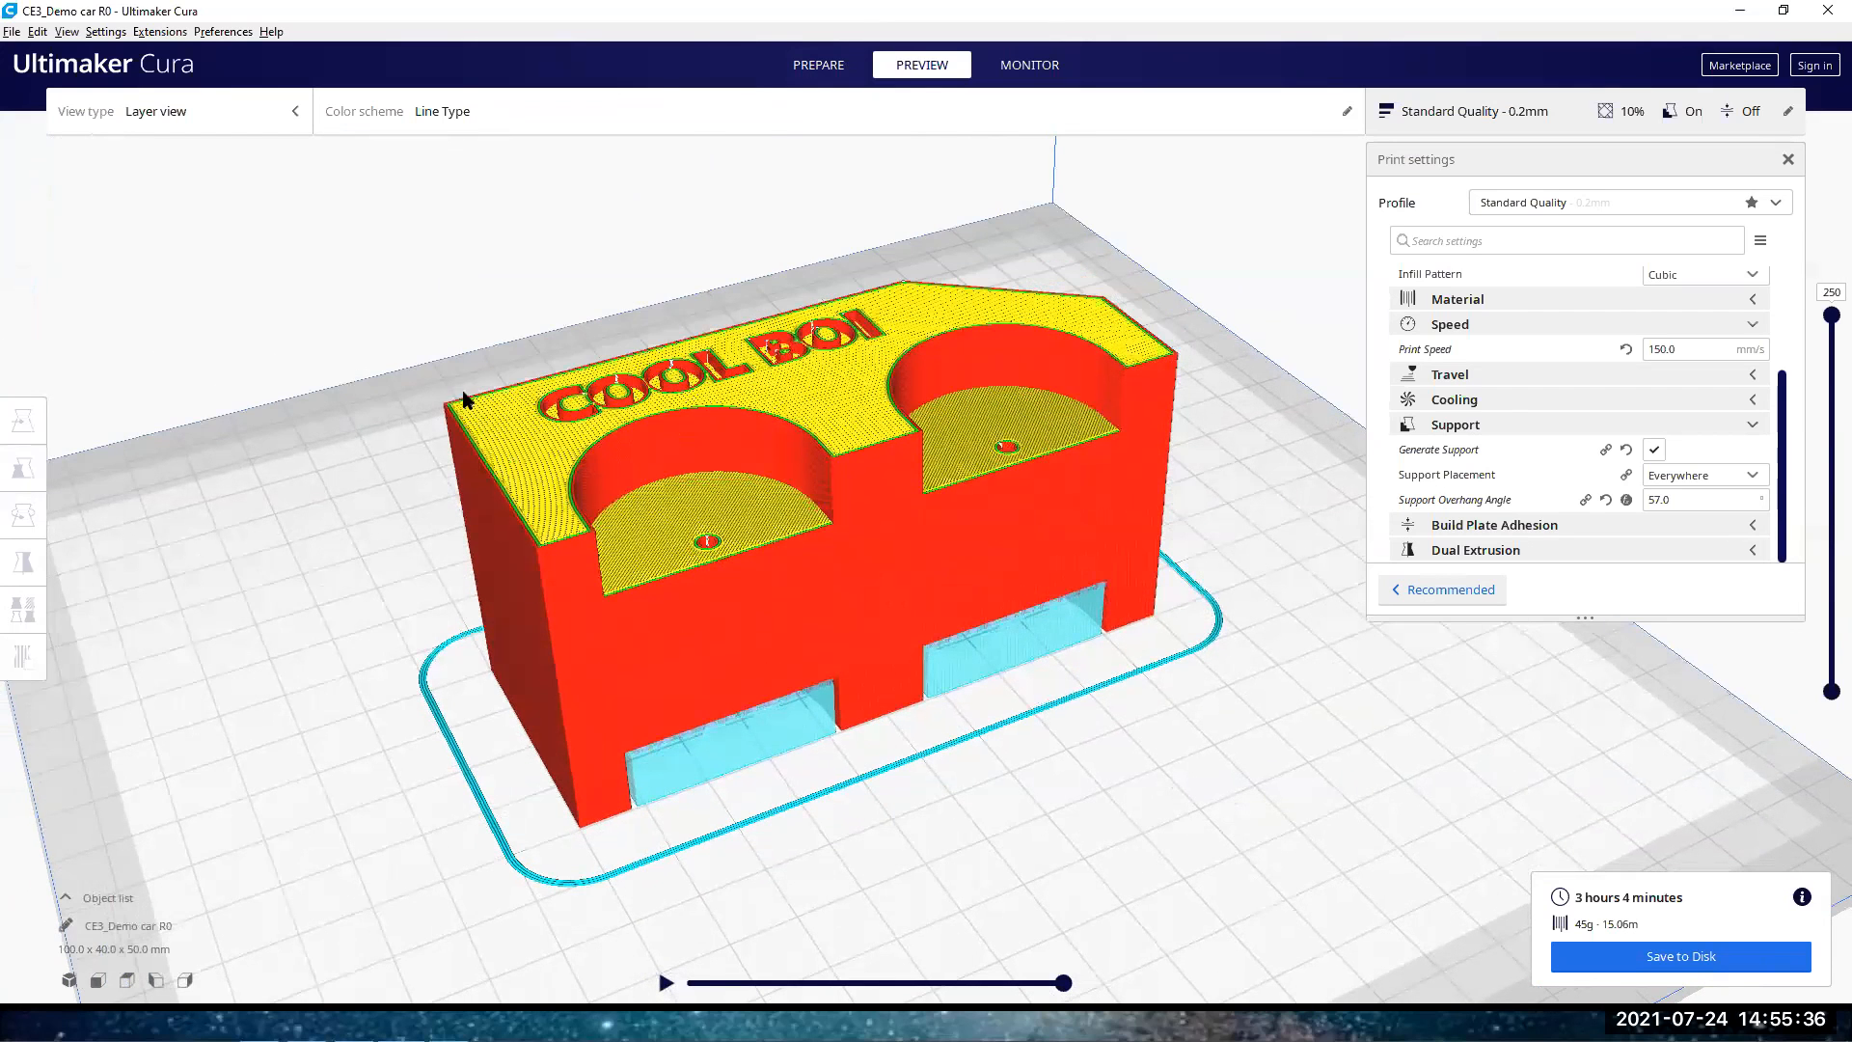
pyautogui.moveTo(542, 505); pyautogui.dragTo(568, 566, button='right')
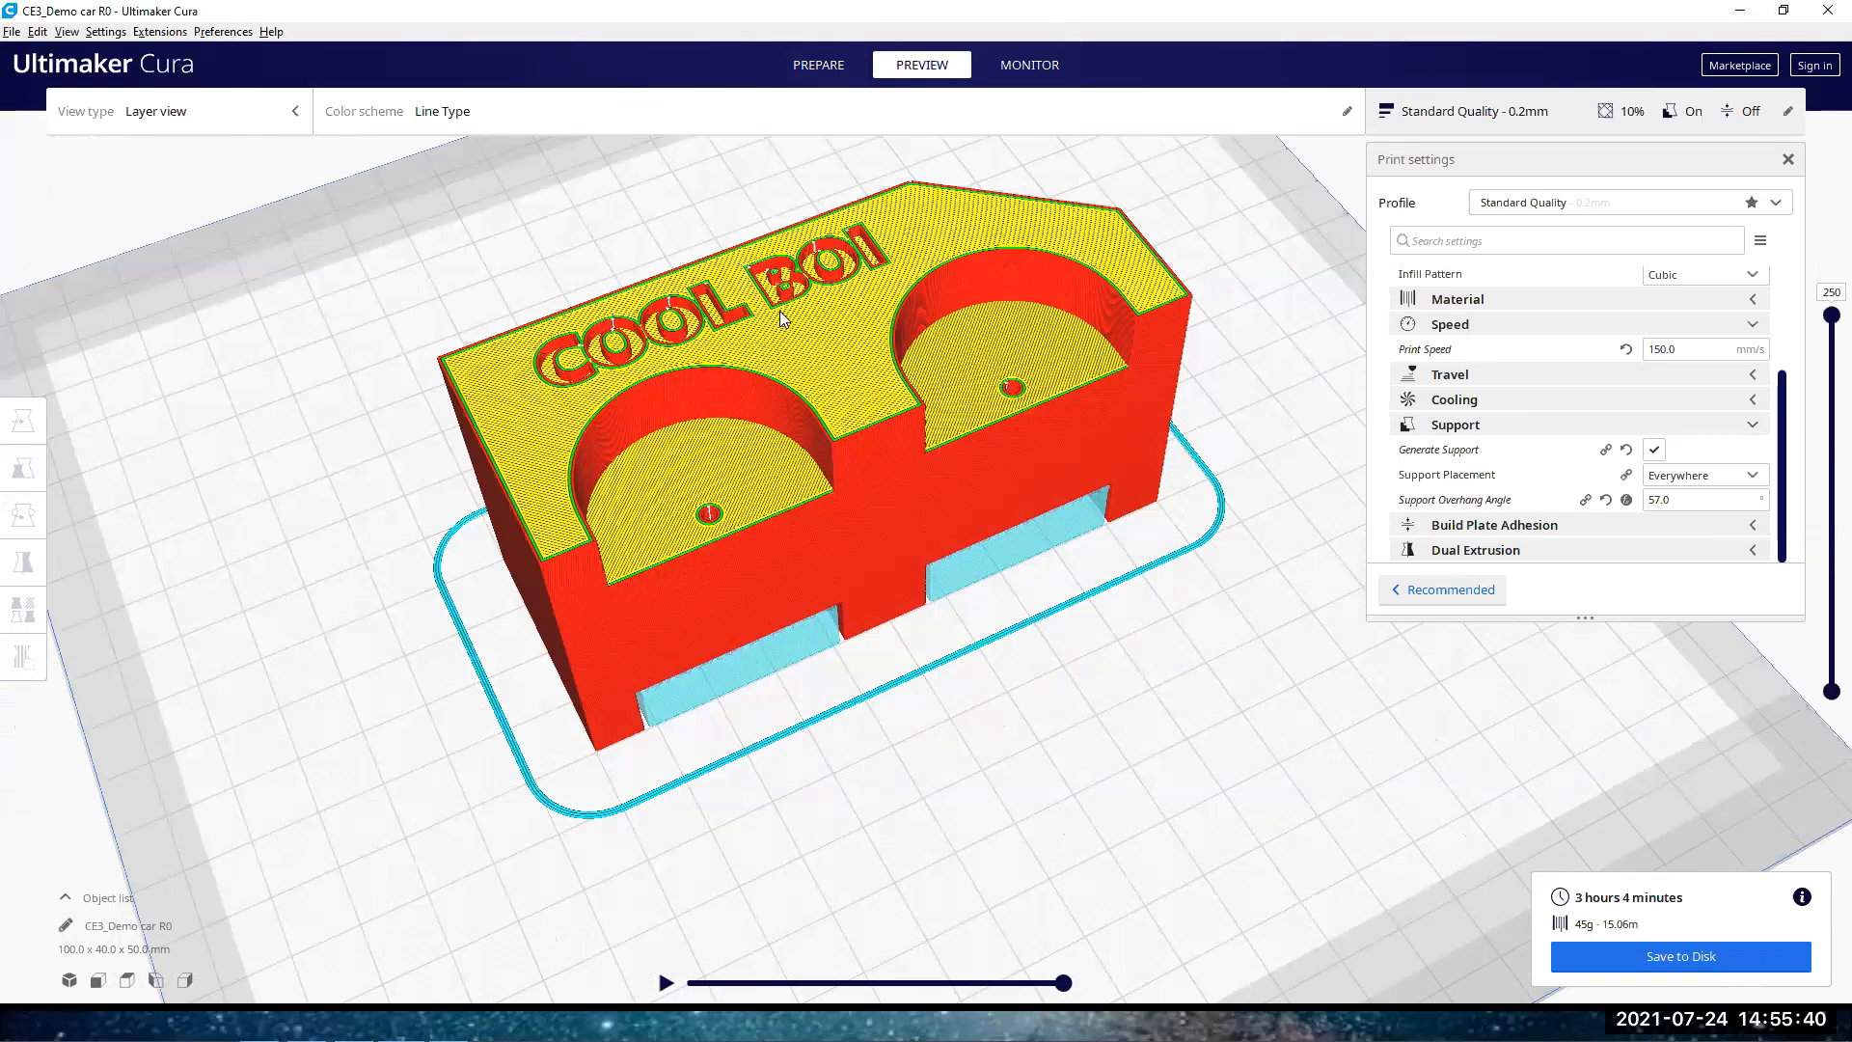
pyautogui.scroll(5, 780, 312)
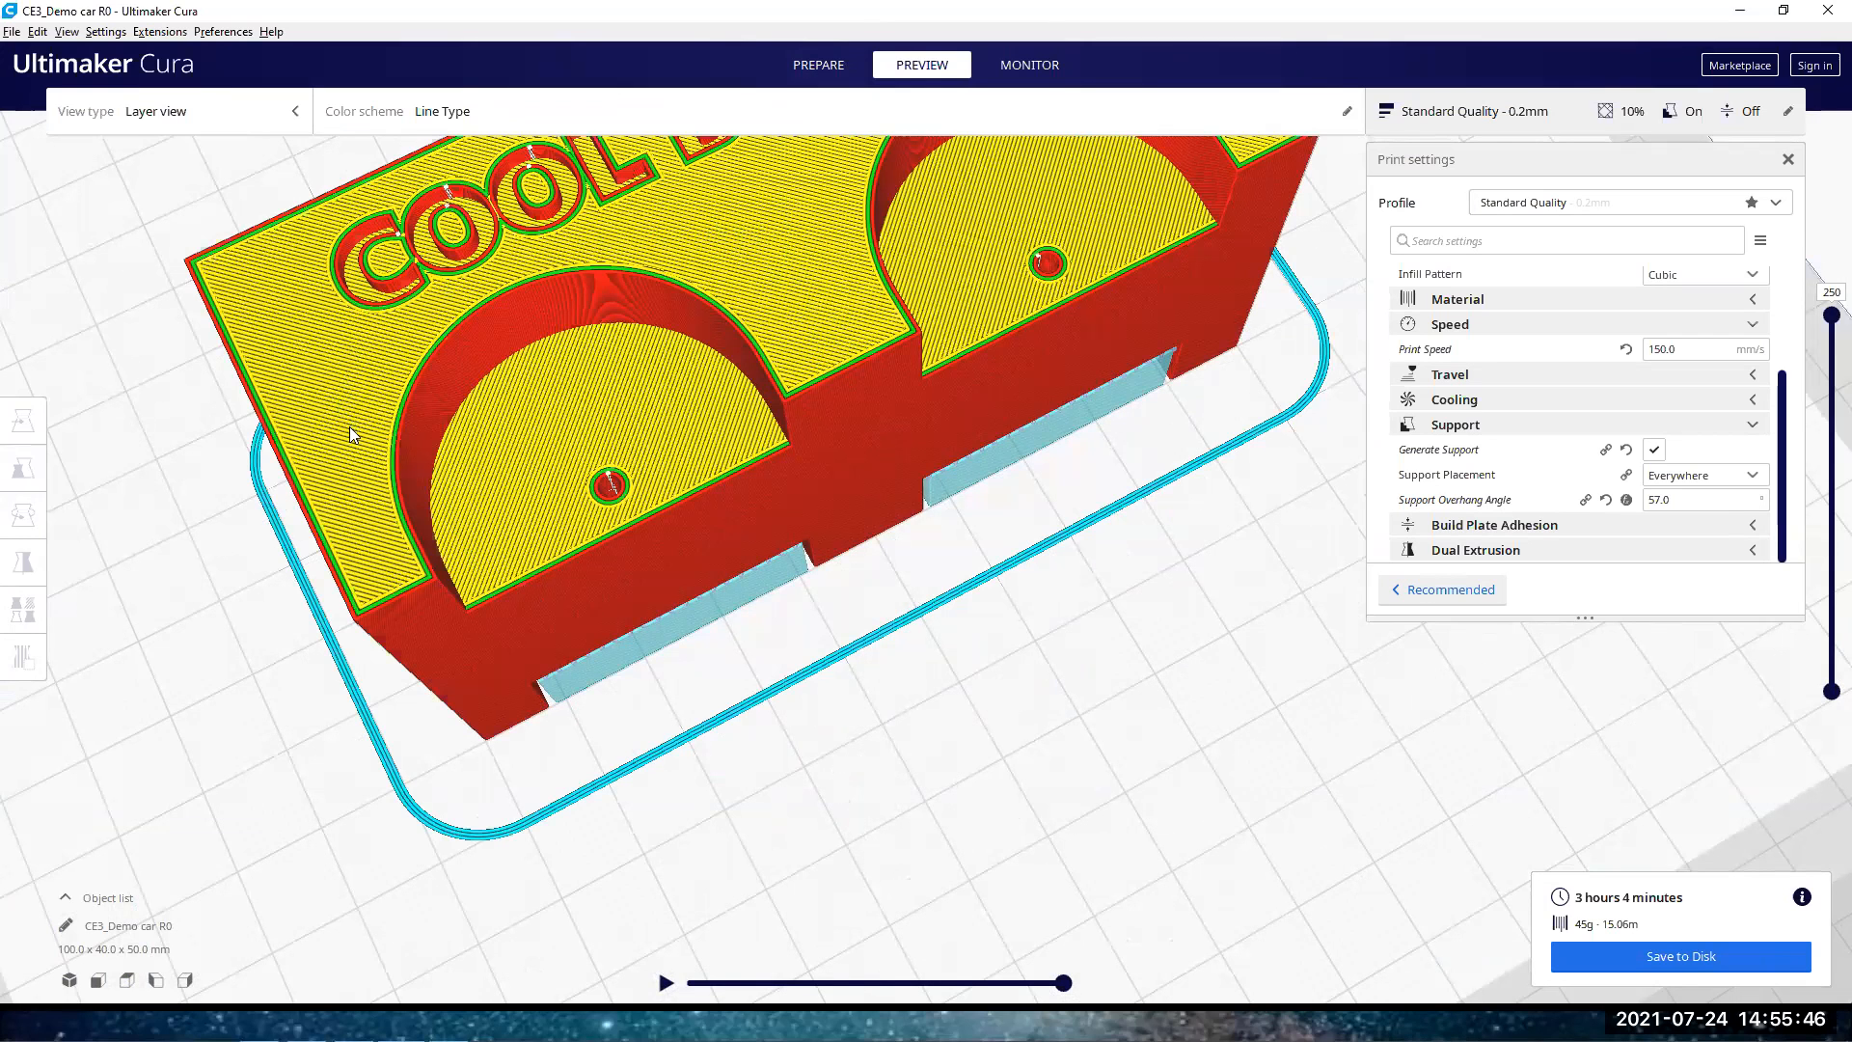
pyautogui.scroll(-2, 349, 428)
pyautogui.scroll(1, 713, 479)
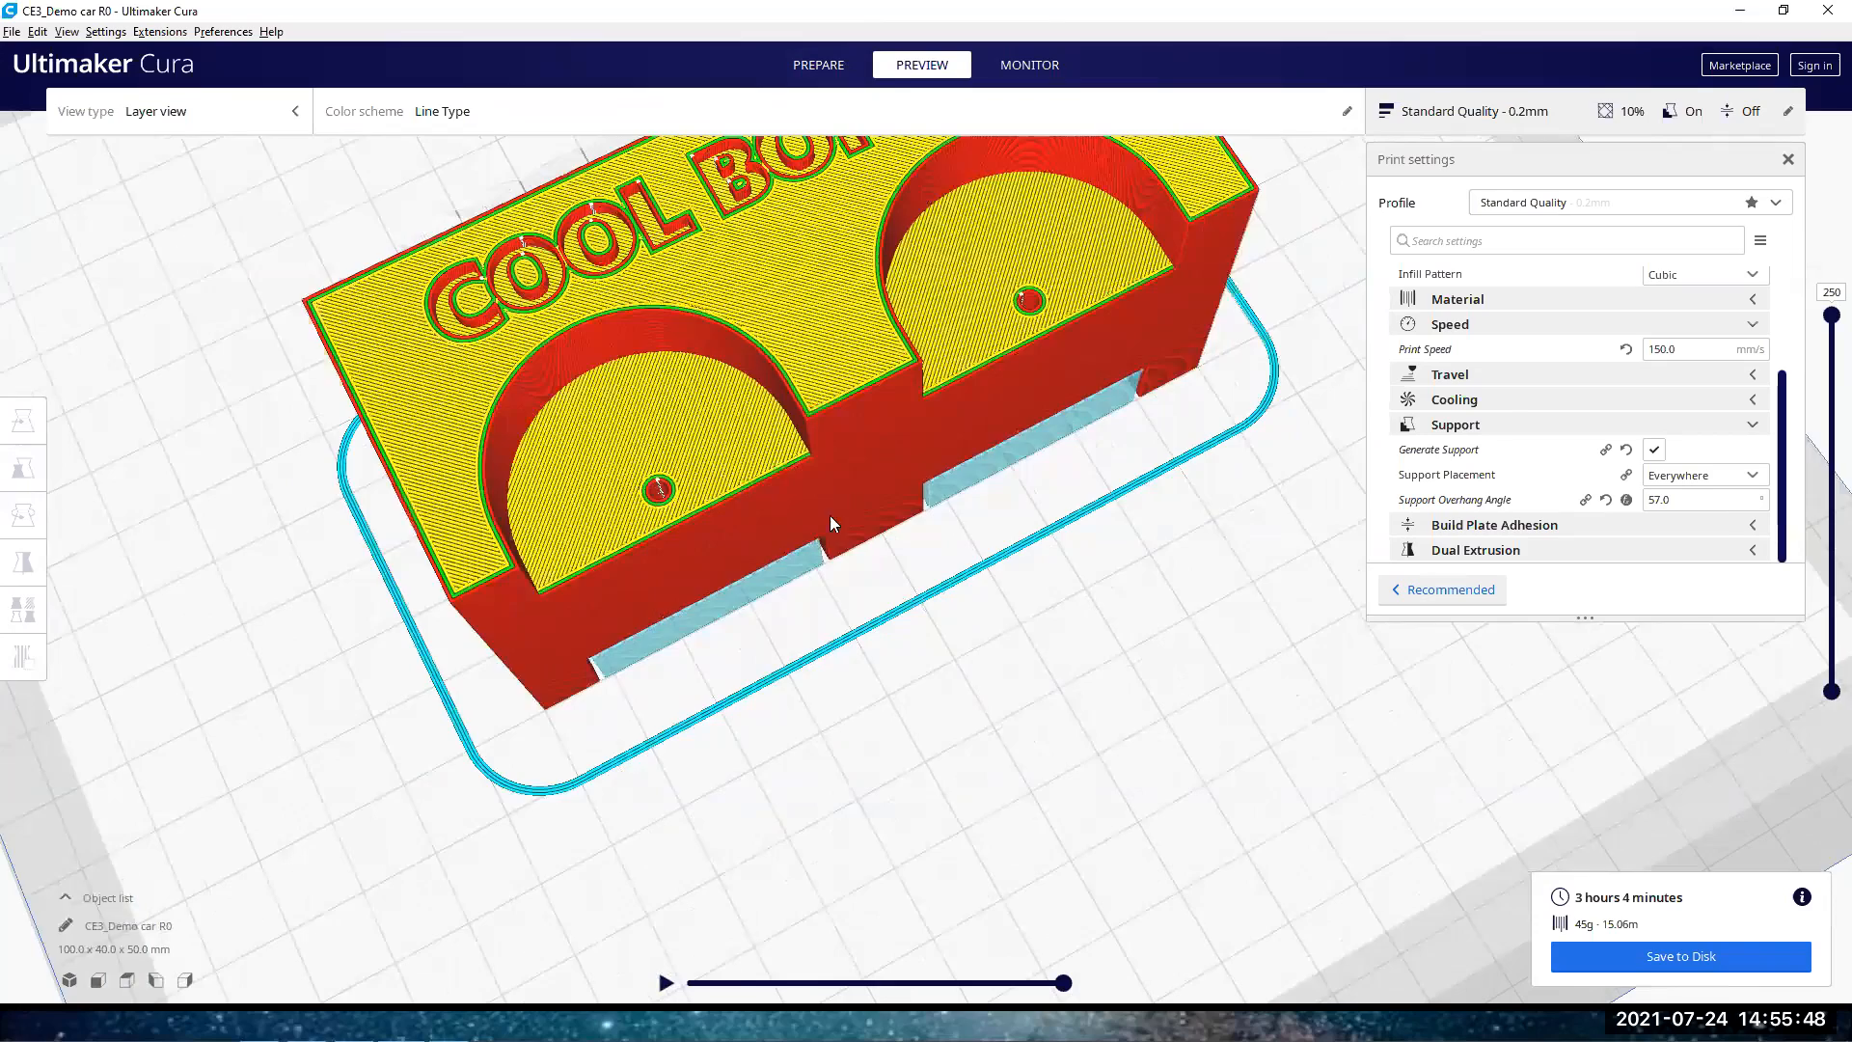
pyautogui.scroll(-3, 926, 564)
pyautogui.scroll(1, 1012, 563)
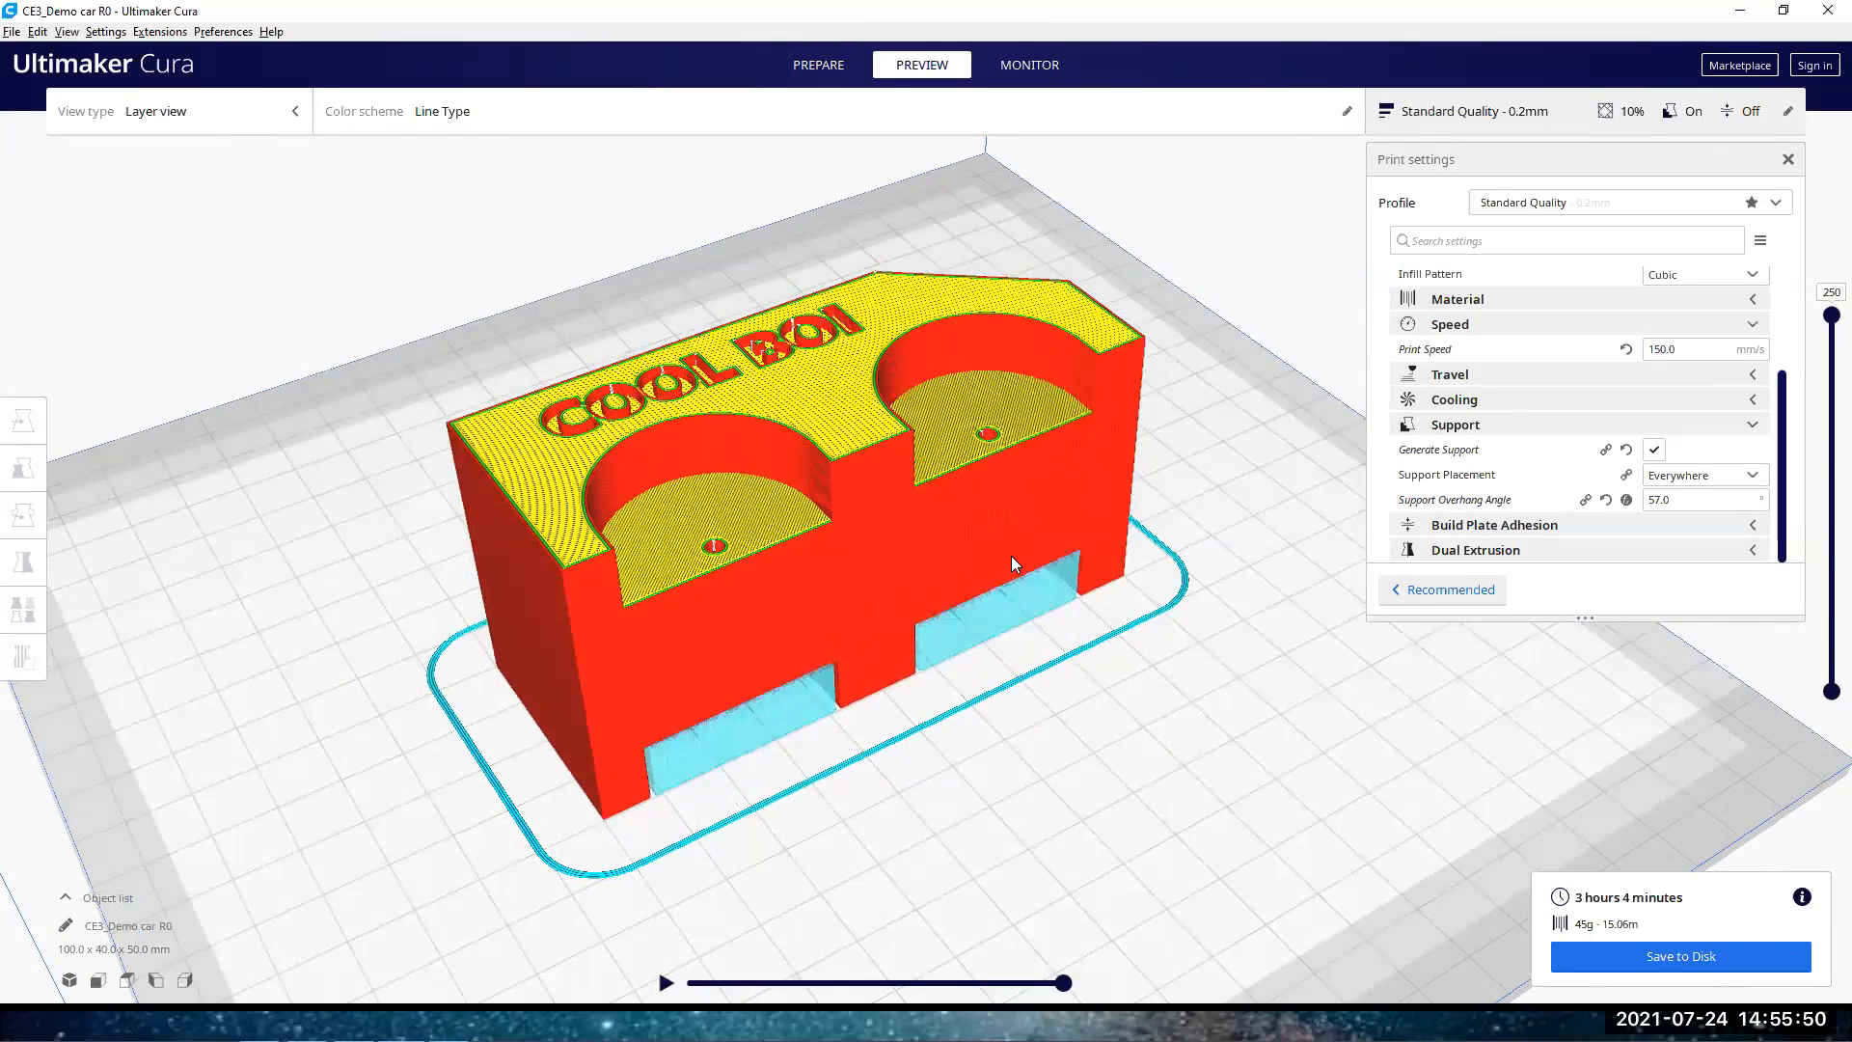
pyautogui.scroll(-1, 990, 560)
pyautogui.scroll(1, 990, 561)
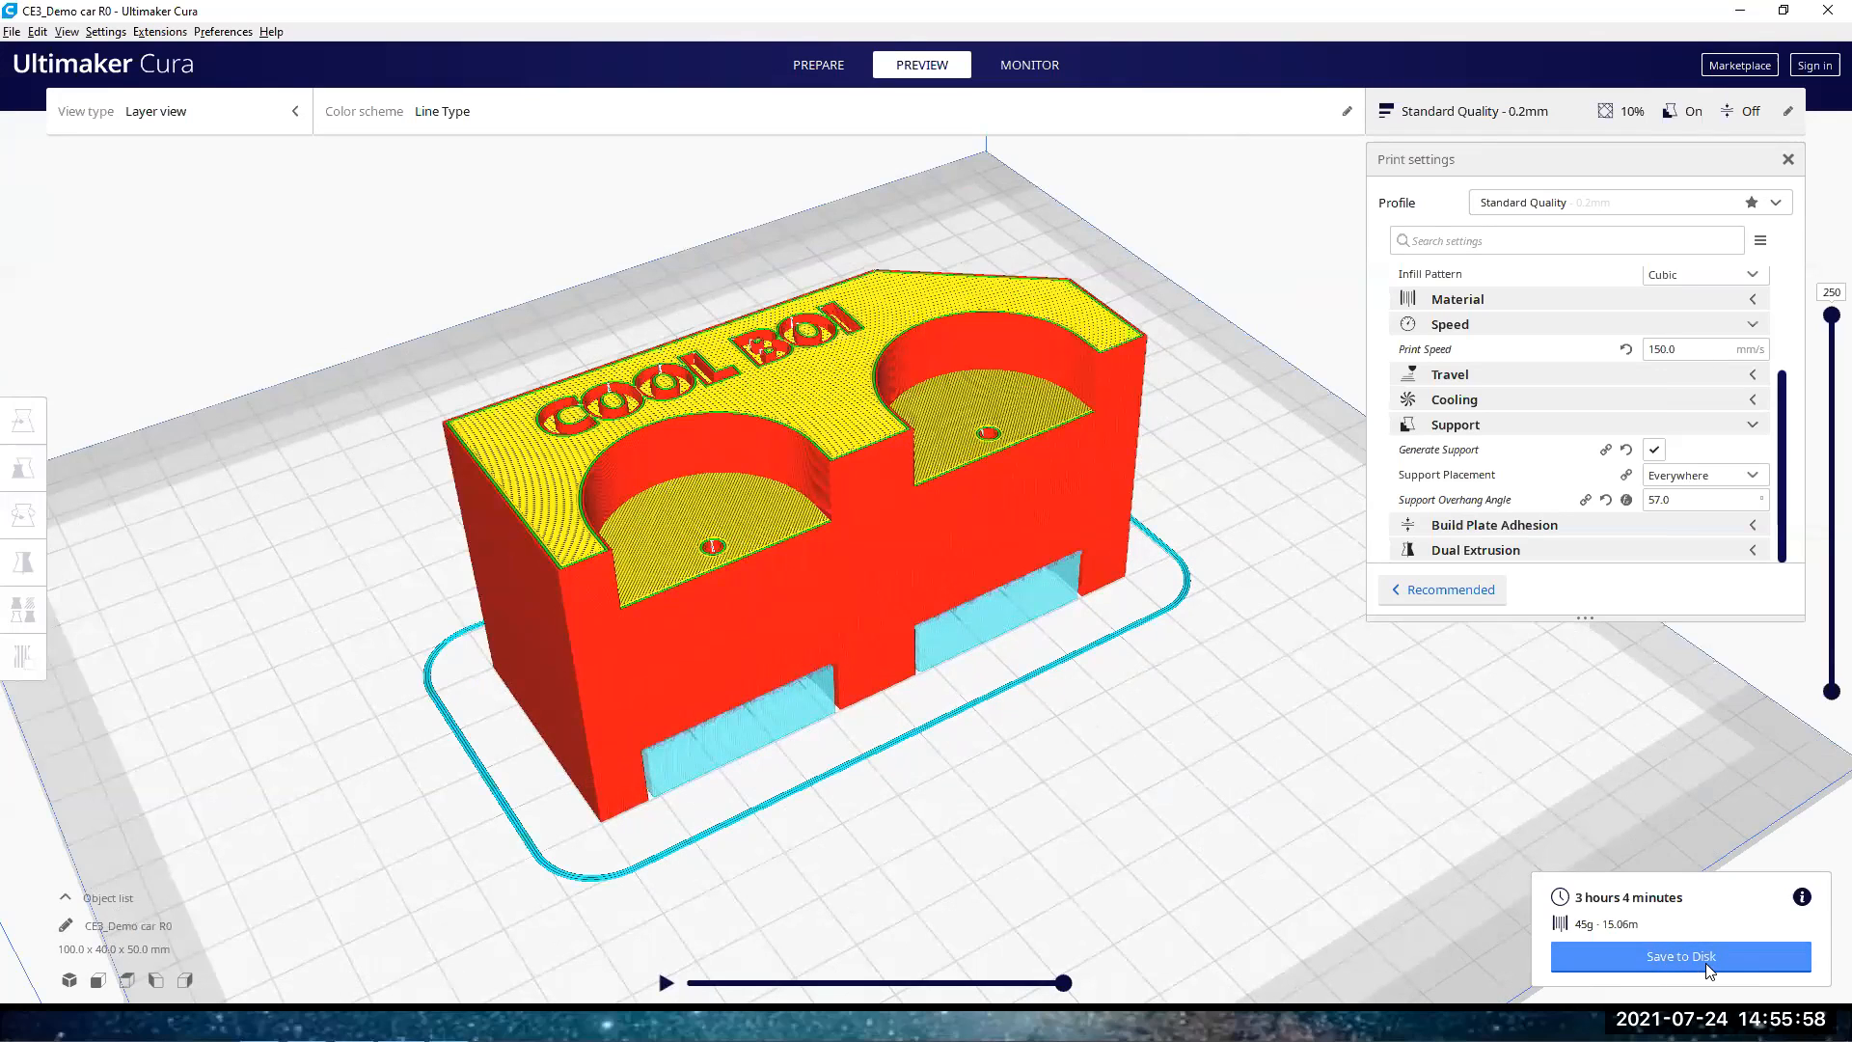
pyautogui.moveTo(1172, 618); pyautogui.dragTo(1178, 567, button='right')
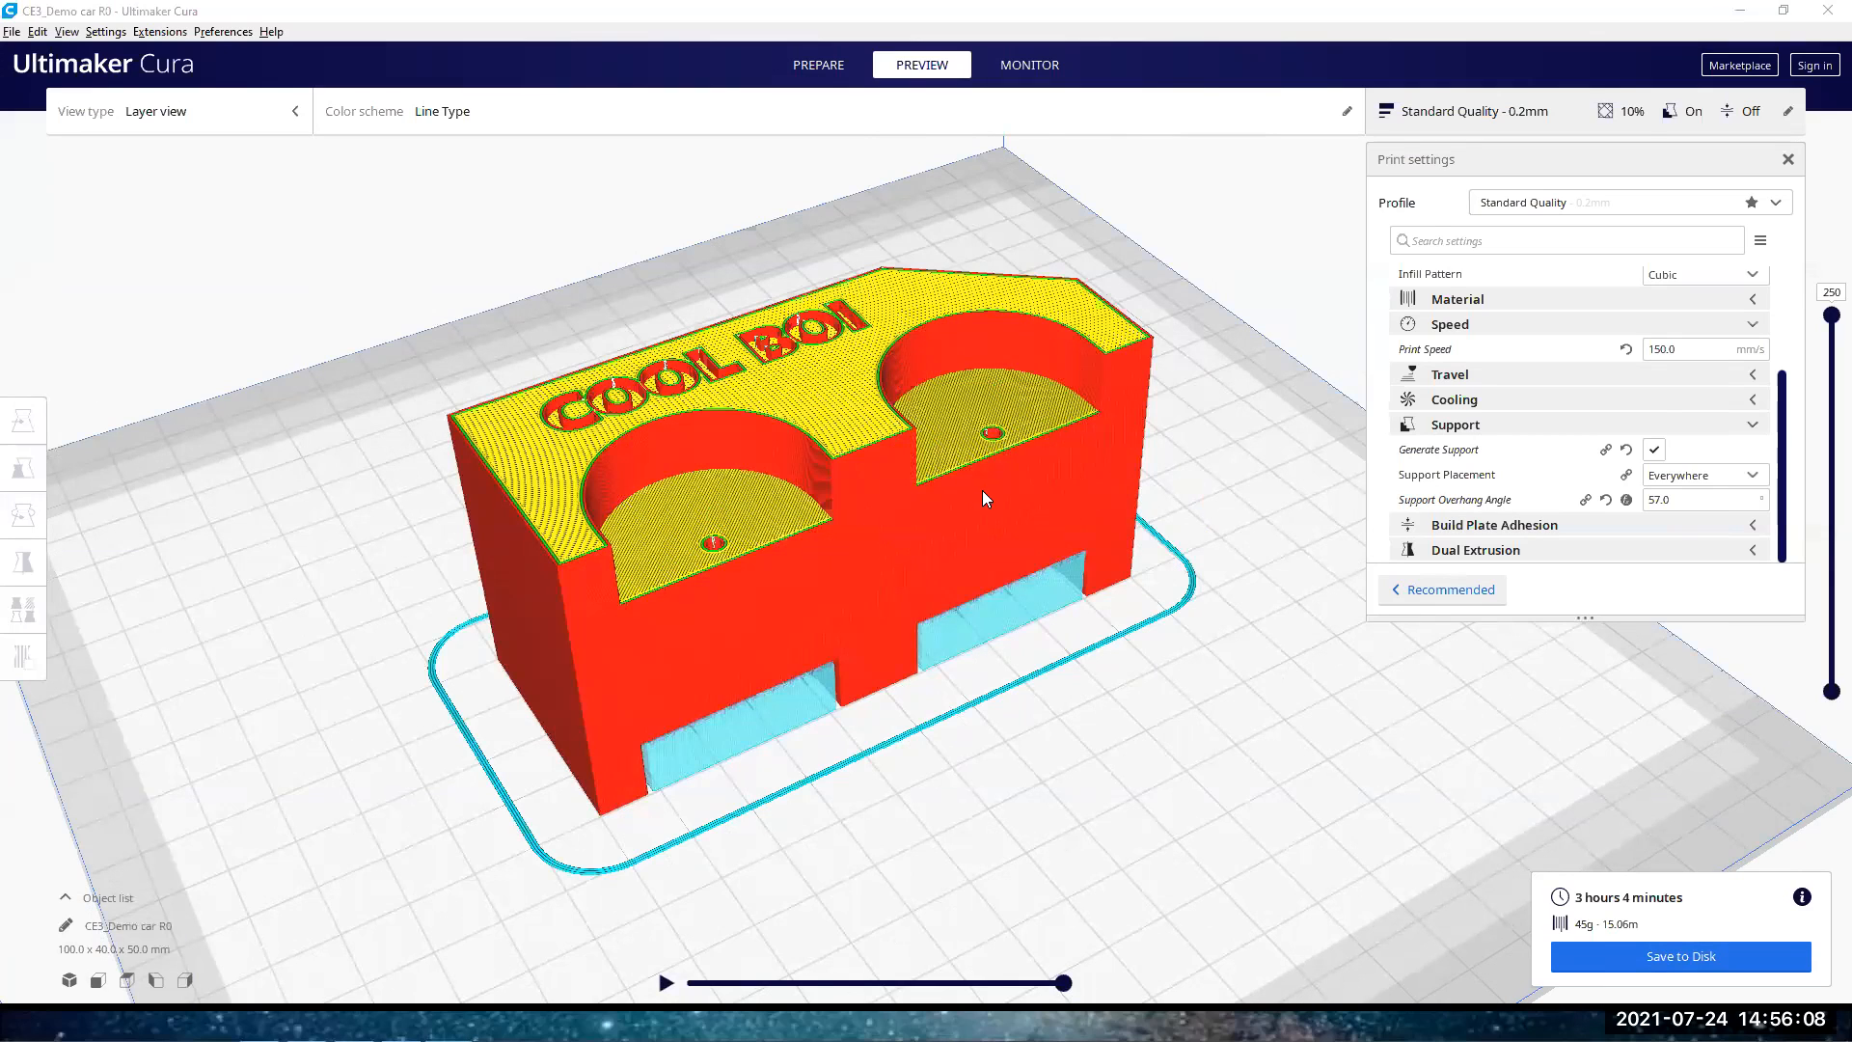
pyautogui.hotkey('alt', 'Tab')
pyautogui.click(1164, 515)
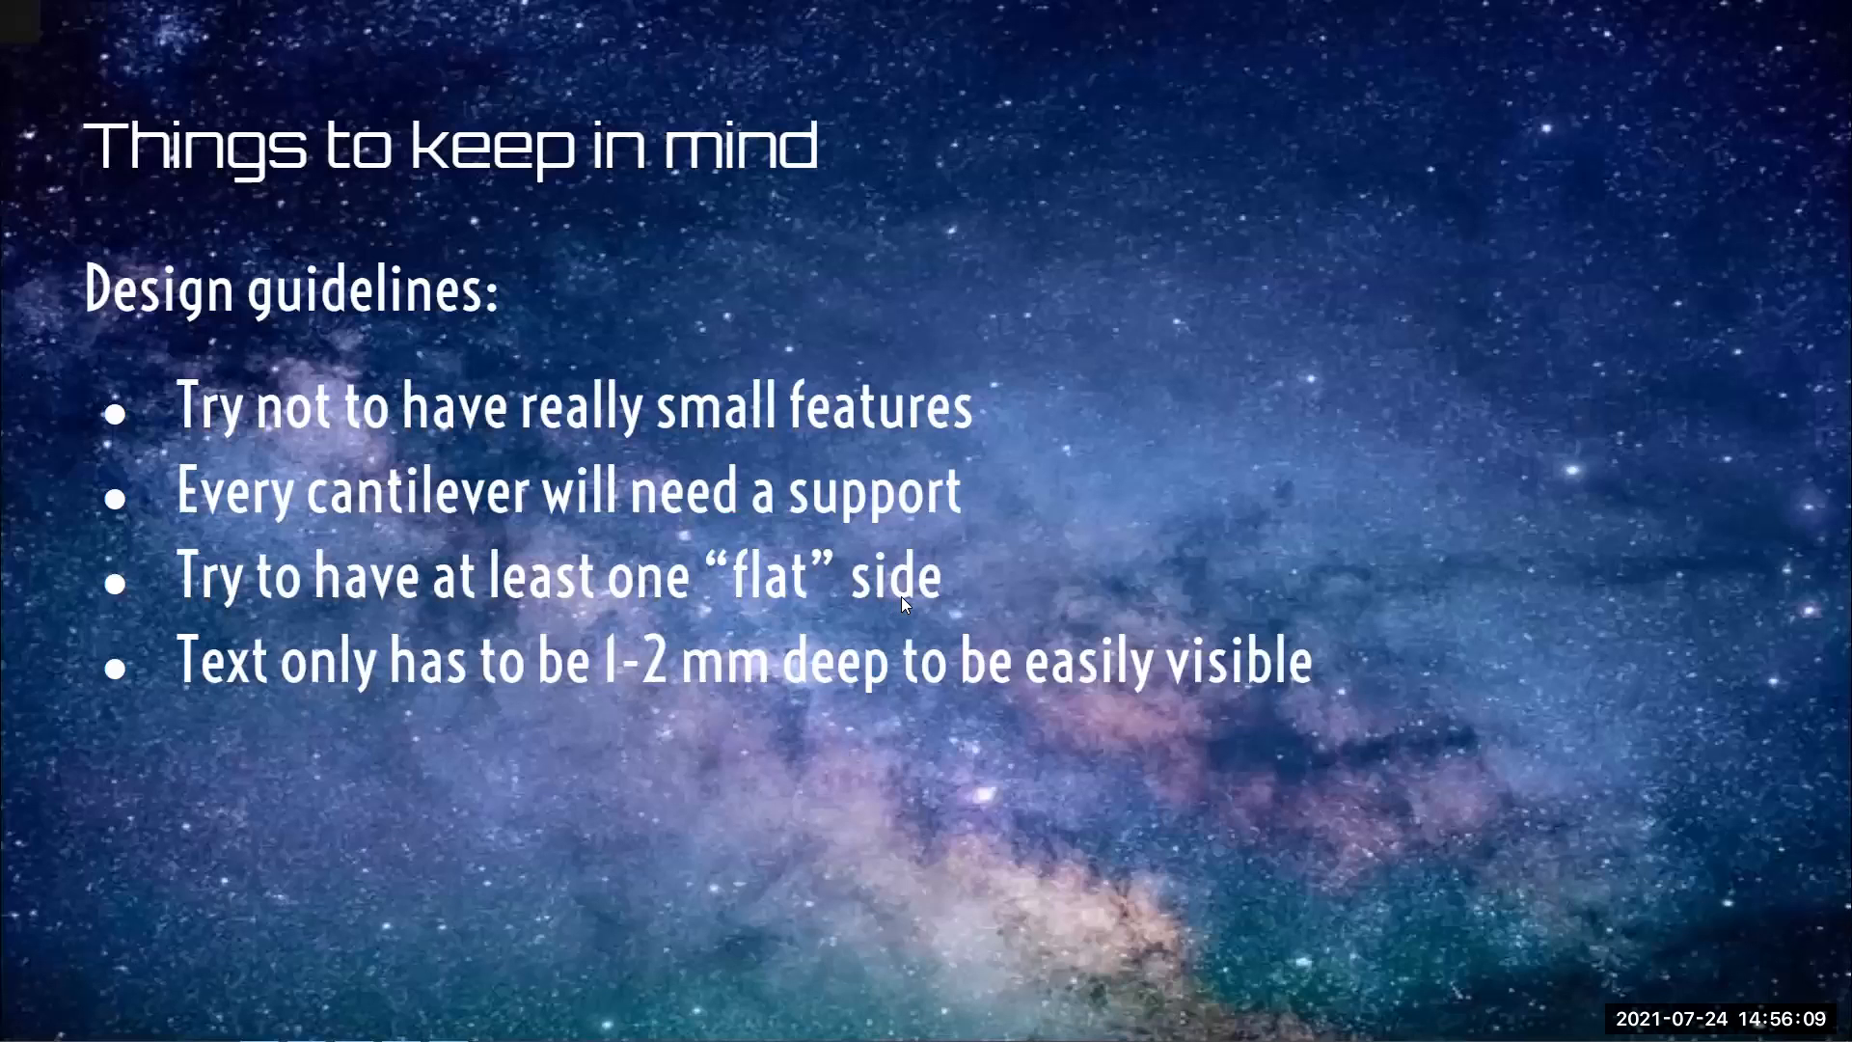
pyautogui.click(736, 585)
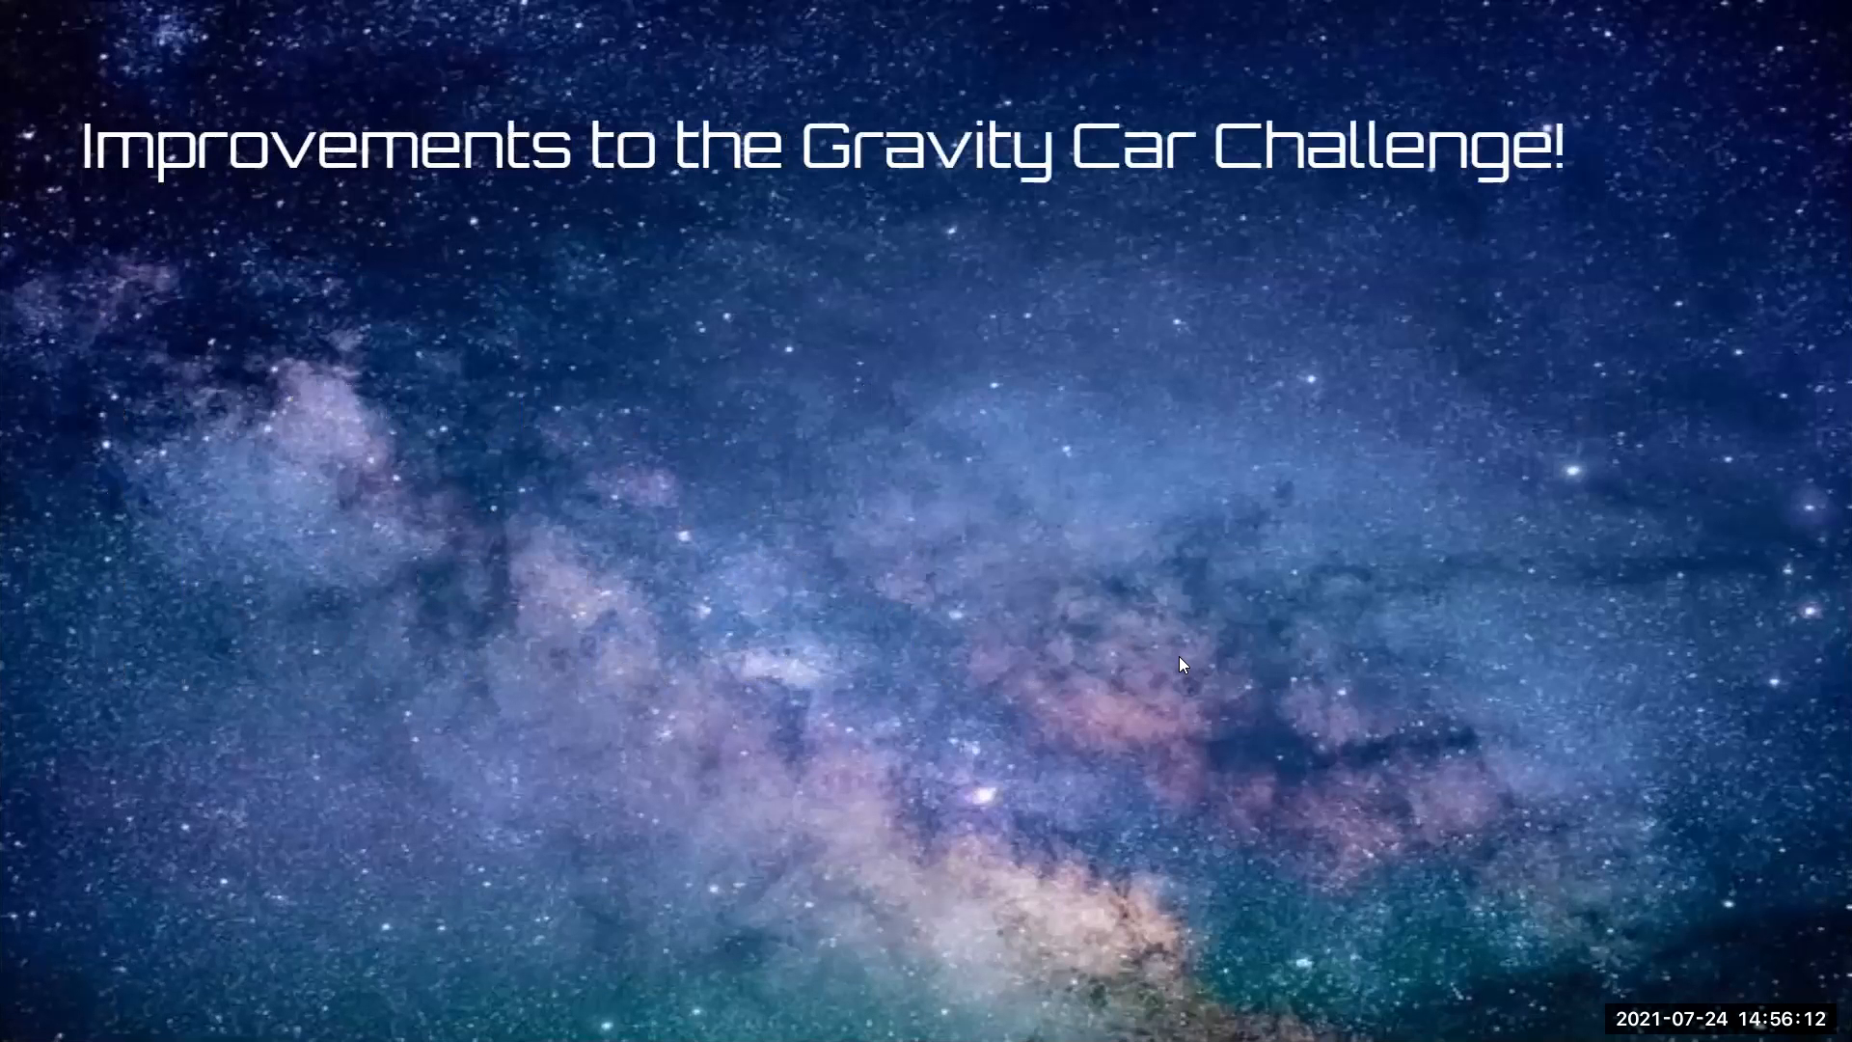